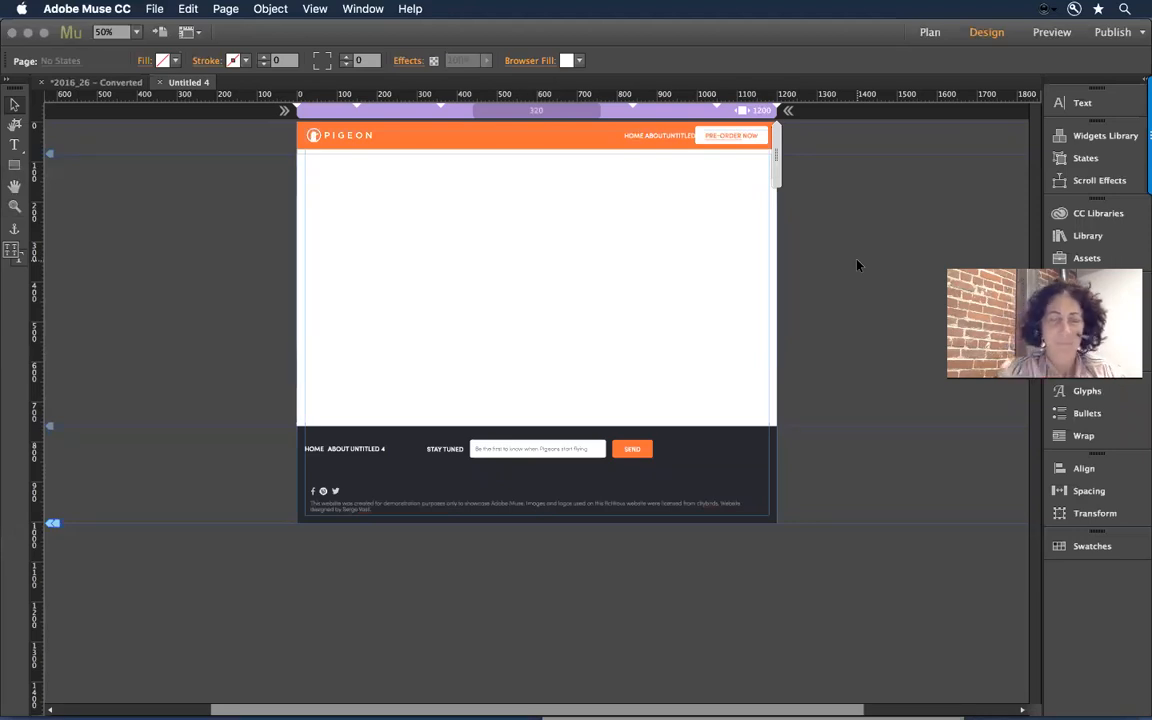
Step: Switch to the Evernote note "MuJam: Preparing Assets for Muse", copy its web share link and return to Adobe Muse
{"action": "key", "text": "super+Tab"}
{"action": "key", "text": "super+Tab"}
{"action": "key", "text": "super+Tab"}
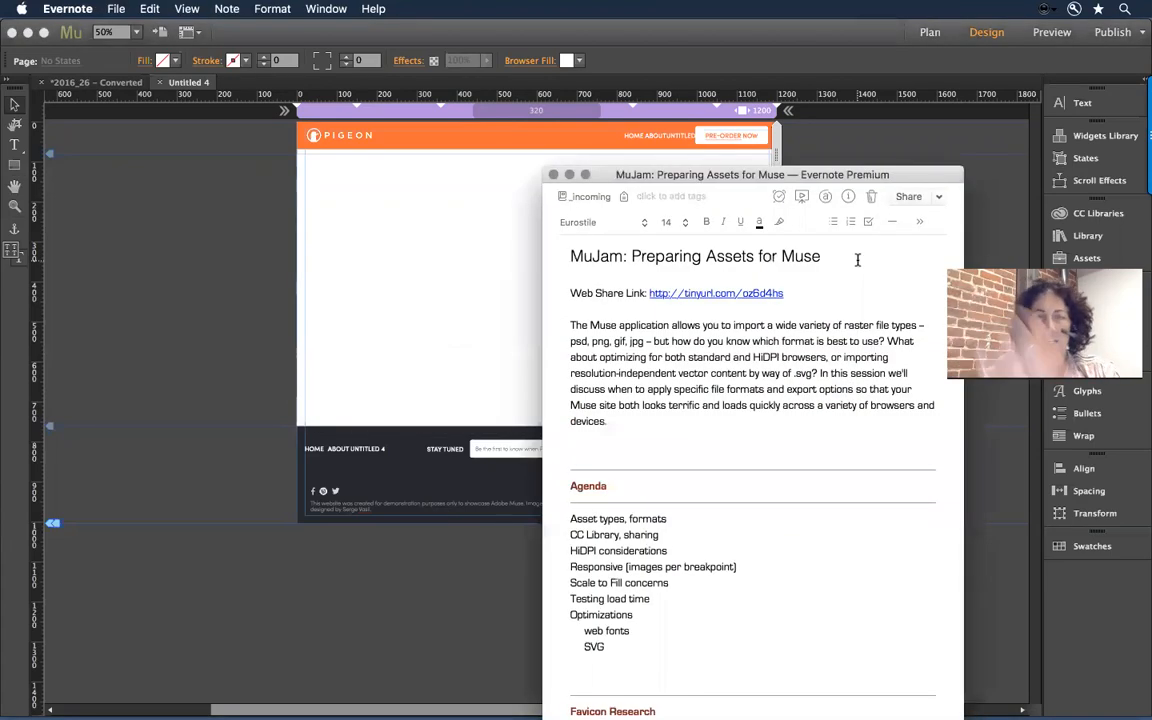
{"action": "left_click_drag", "start_coordinate": [860, 175], "coordinate": [835, 54]}
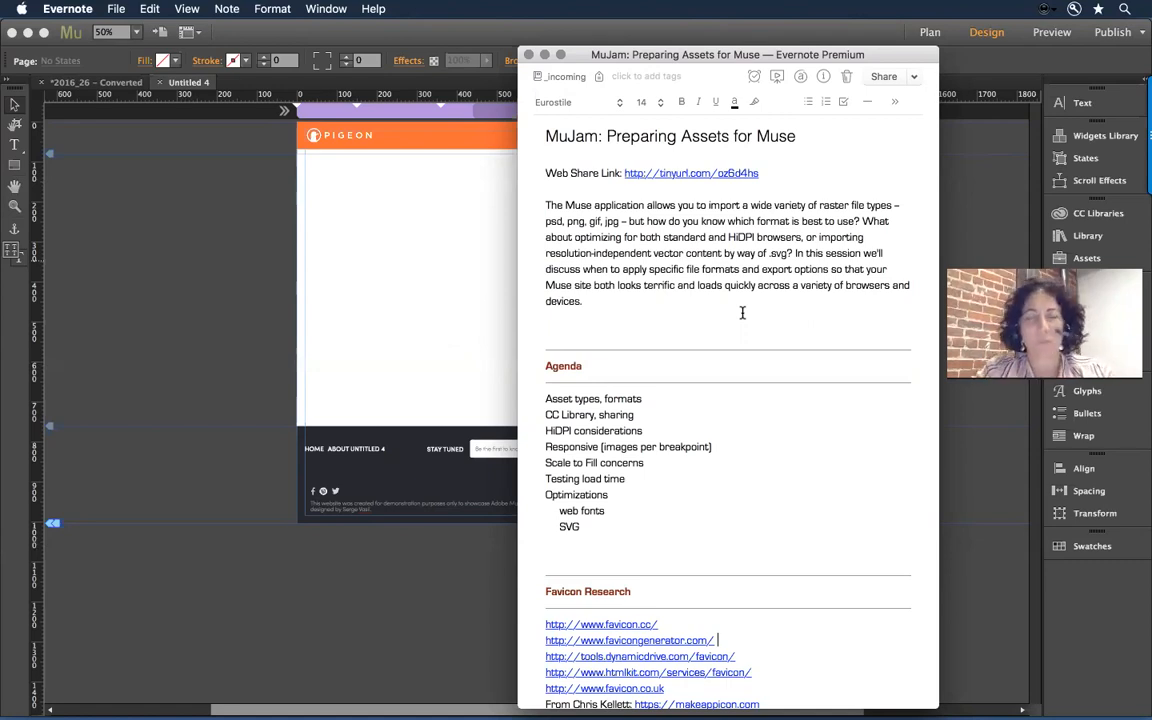
{"action": "left_click_drag", "start_coordinate": [771, 175], "coordinate": [621, 171]}
{"action": "key", "text": "super+c"}
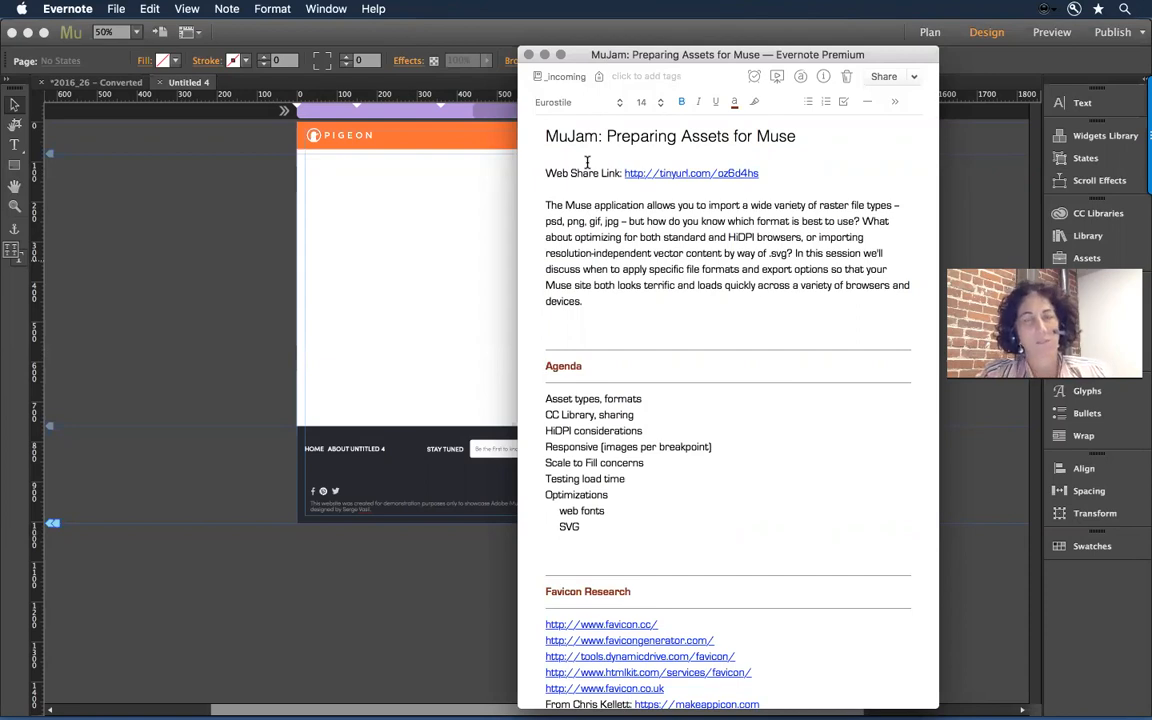
{"action": "left_click", "coordinate": [407, 278]}
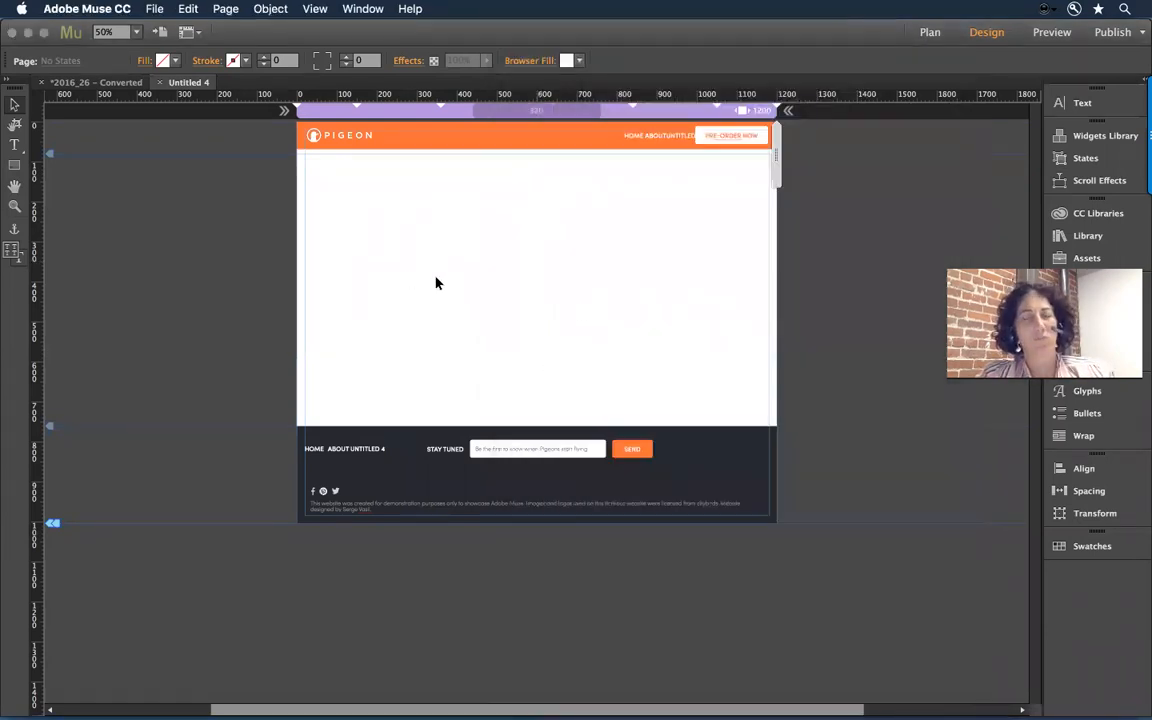
Step: Switch to Evernote and review the note's best practices and asset types sections before returning to Adobe Muse
{"action": "key", "text": "super+Tab"}
{"action": "scroll", "coordinate": [860, 418], "scroll_direction": "down", "scroll_amount": 5}
{"action": "scroll", "coordinate": [863, 422], "scroll_direction": "up", "scroll_amount": 6}
{"action": "scroll", "coordinate": [863, 422], "scroll_direction": "down", "scroll_amount": 10}
{"action": "scroll", "coordinate": [863, 422], "scroll_direction": "down", "scroll_amount": 15}
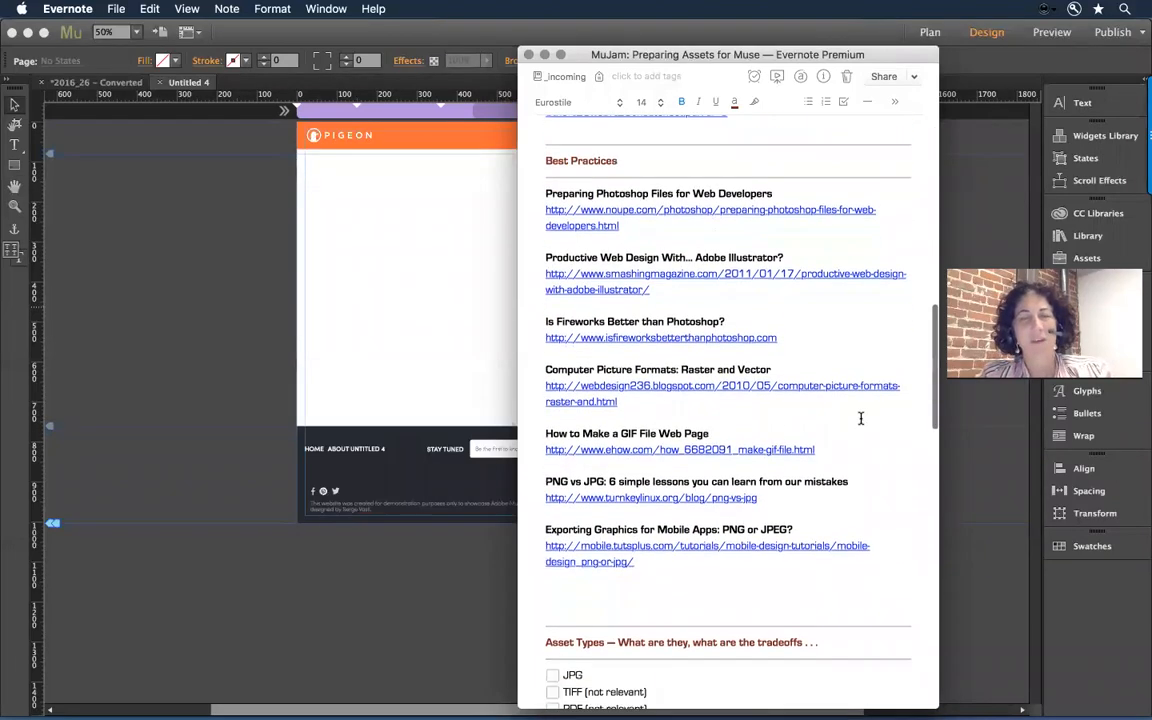
{"action": "scroll", "coordinate": [863, 422], "scroll_direction": "up", "scroll_amount": 1}
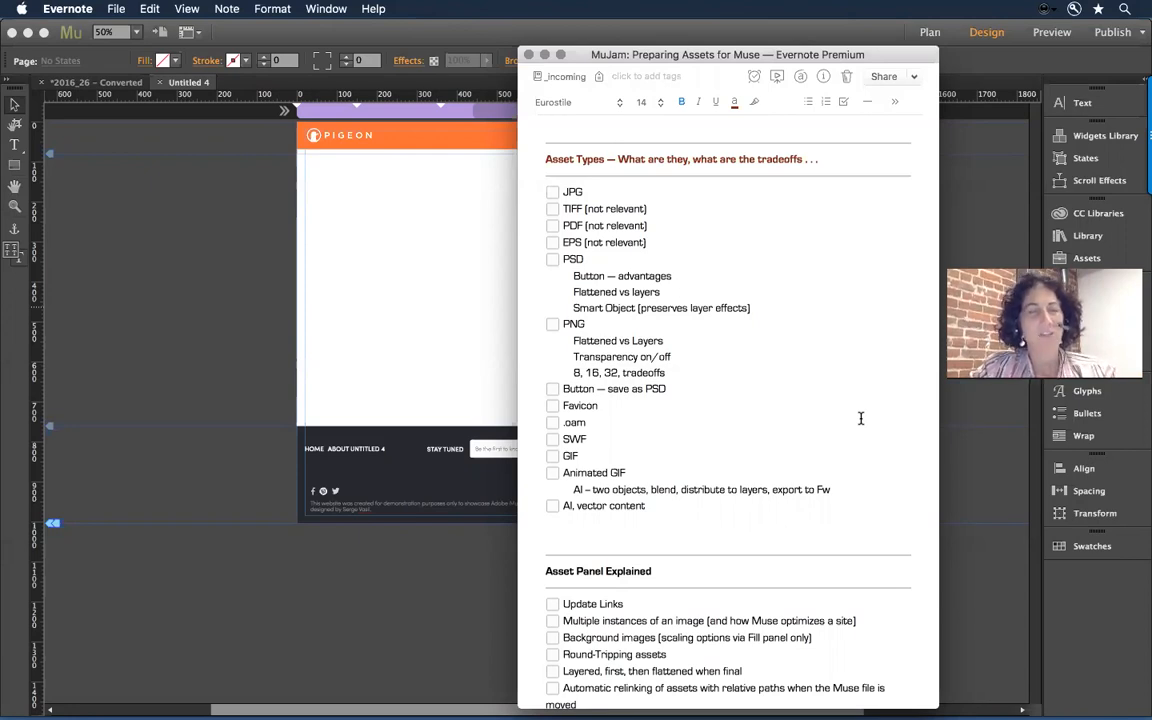
{"action": "left_click", "coordinate": [226, 336]}
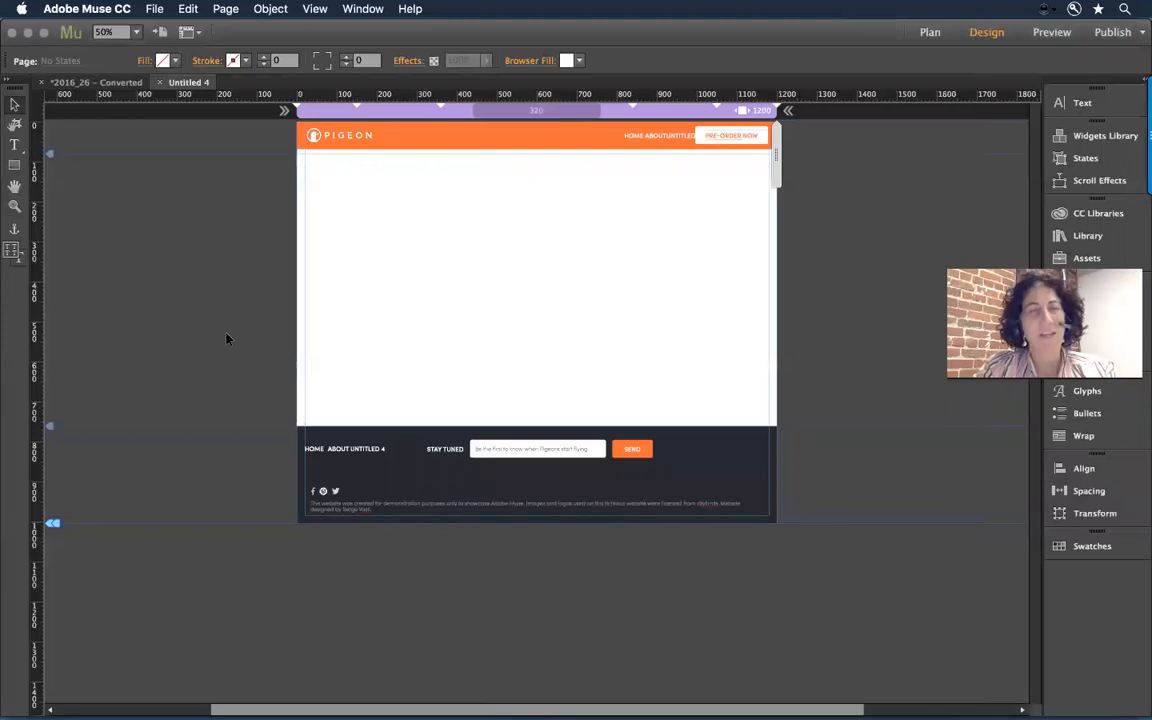
{"action": "key", "text": "super+n"}
{"action": "left_click_drag", "start_coordinate": [200, 103], "coordinate": [470, 224]}
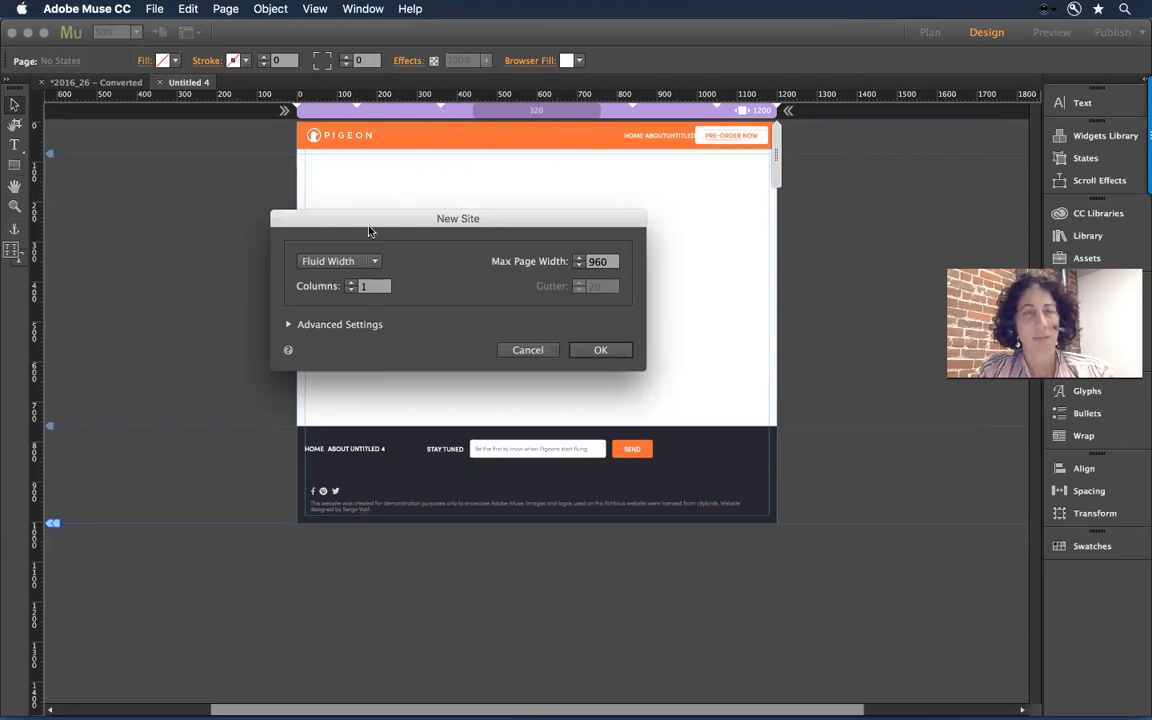
{"action": "left_click_drag", "start_coordinate": [367, 221], "coordinate": [221, 221]}
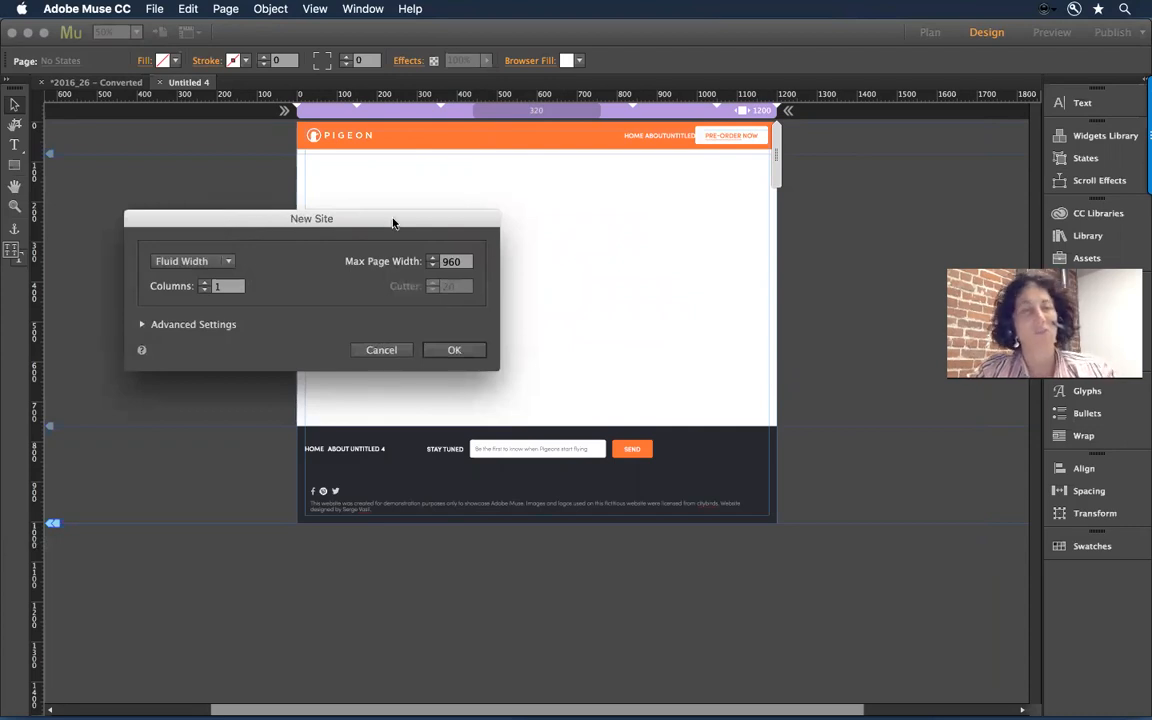
{"action": "left_click_drag", "start_coordinate": [395, 221], "coordinate": [452, 204]}
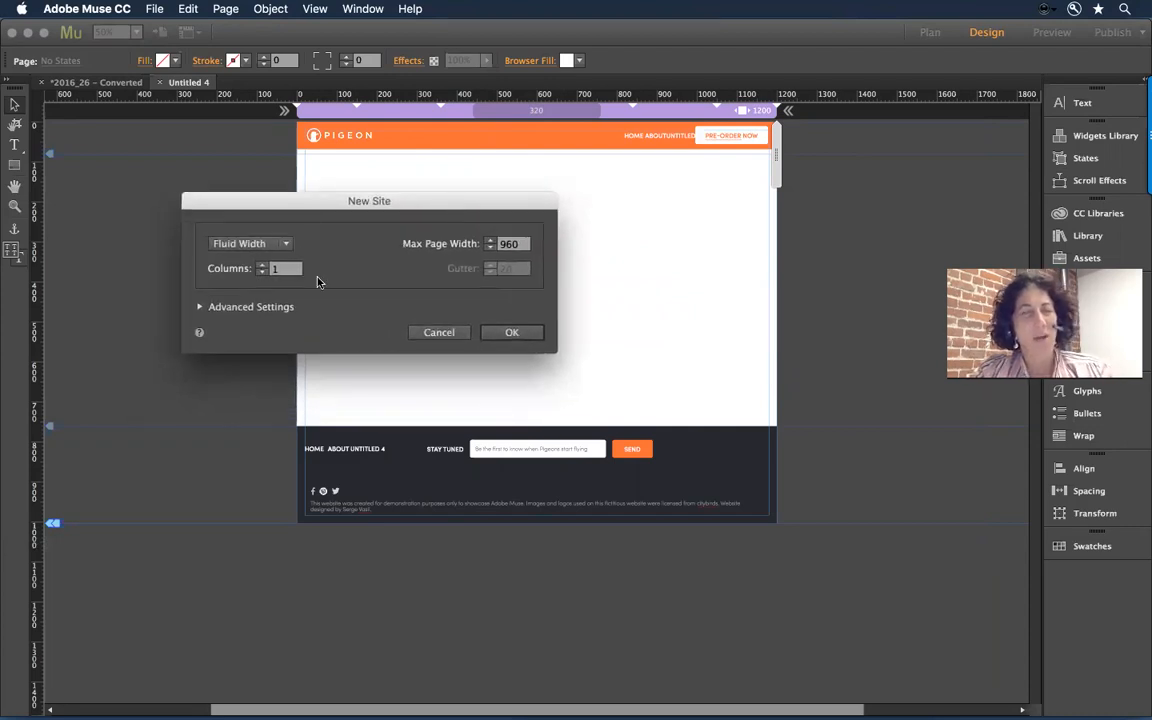
{"action": "left_click", "coordinate": [514, 338]}
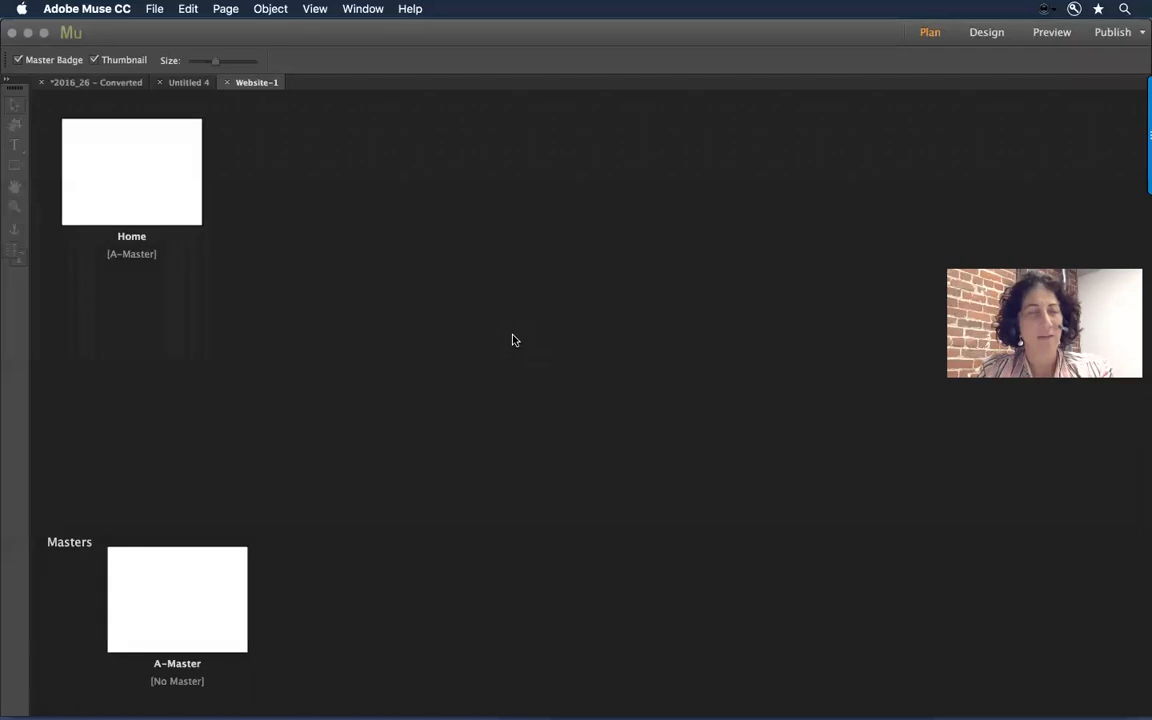
{"action": "key", "text": "super+w"}
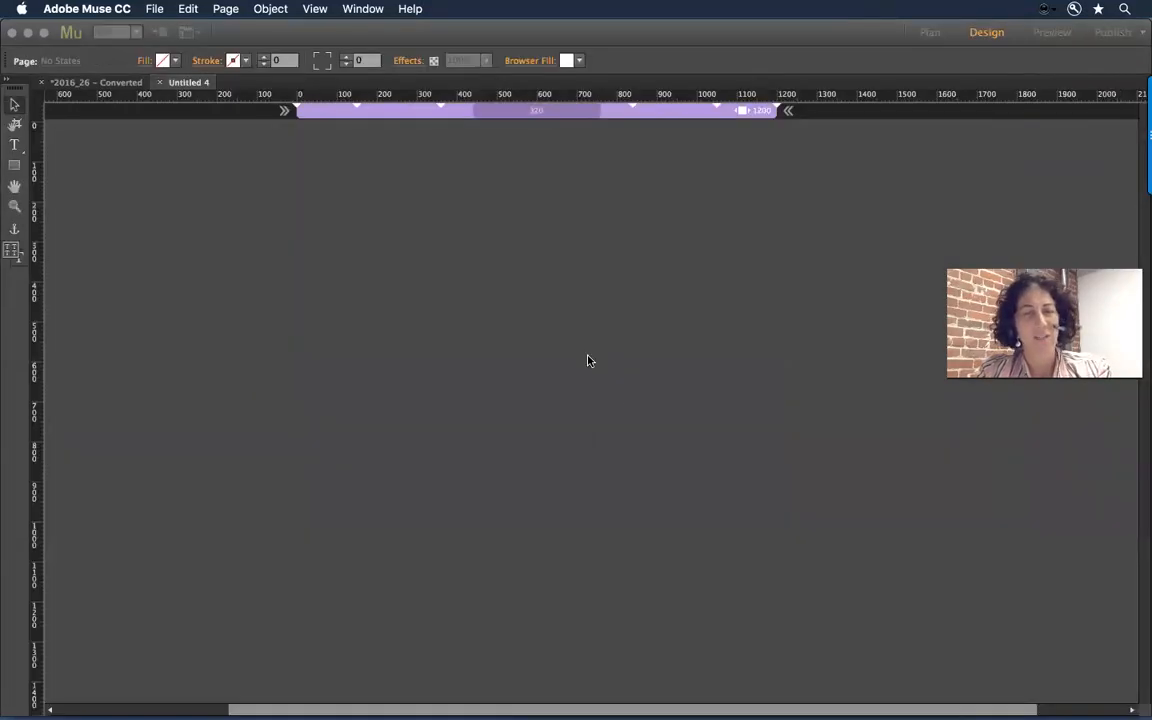
{"action": "key", "text": "super+n"}
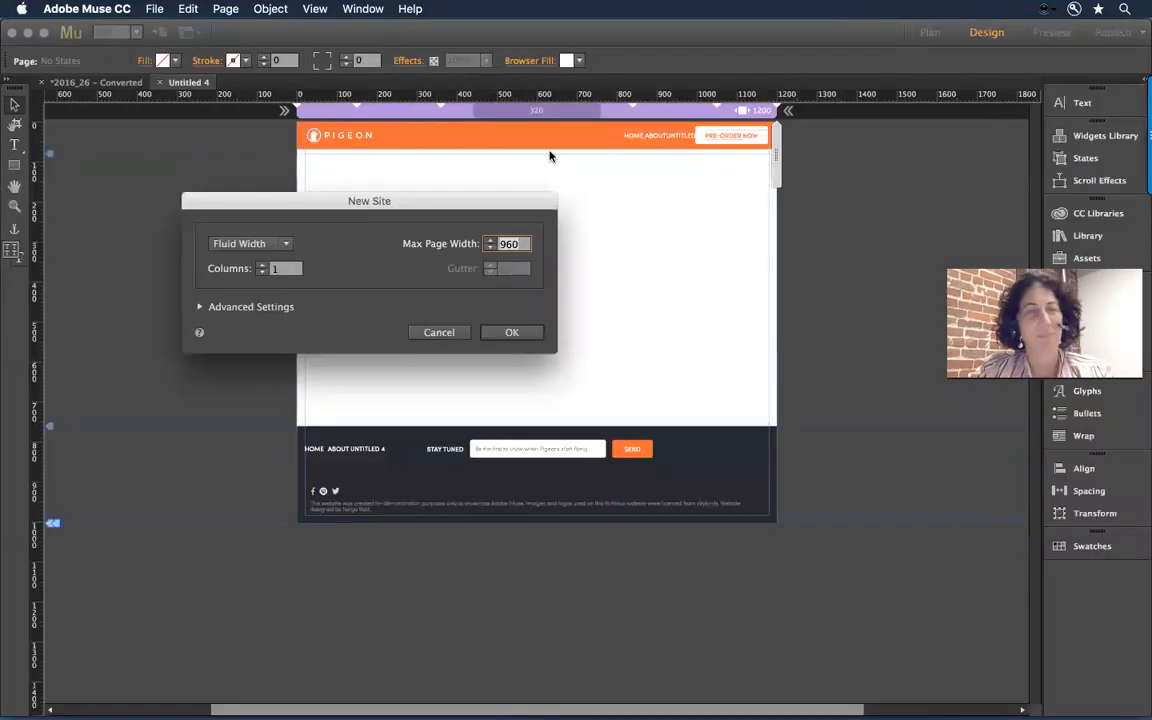
{"action": "left_click", "coordinate": [455, 335]}
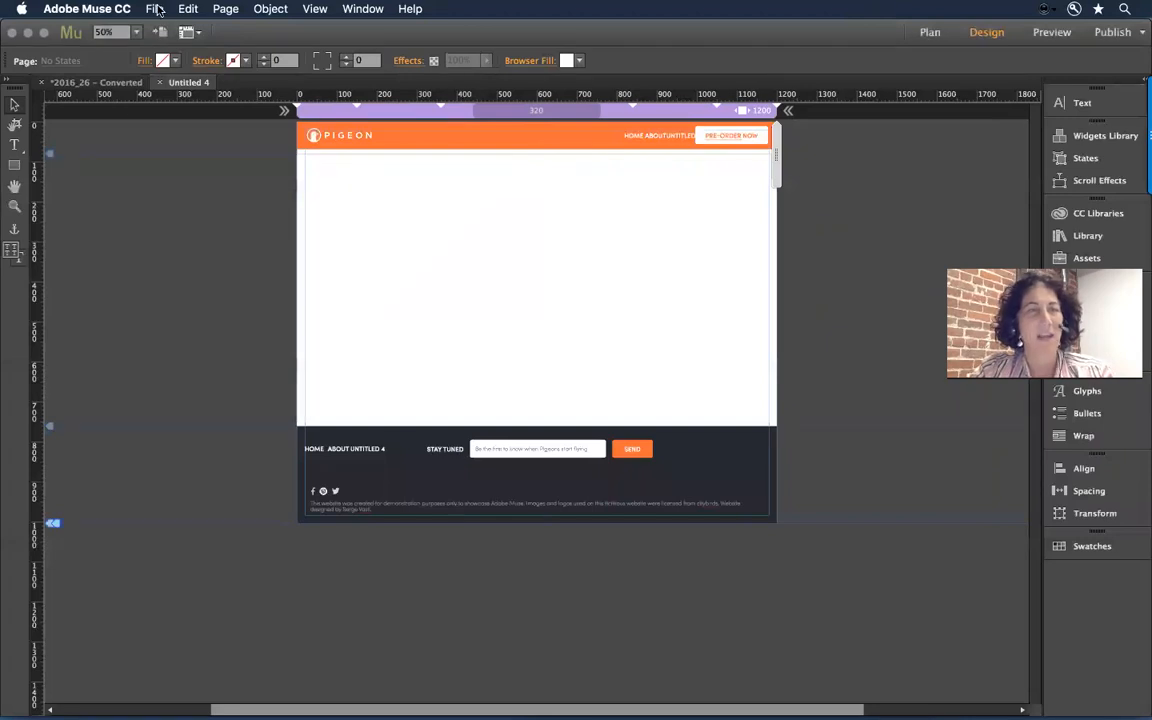
Step: Start a new site with its advanced settings expanded, keeping the Fluid Width layout
{"action": "left_click", "coordinate": [152, 9]}
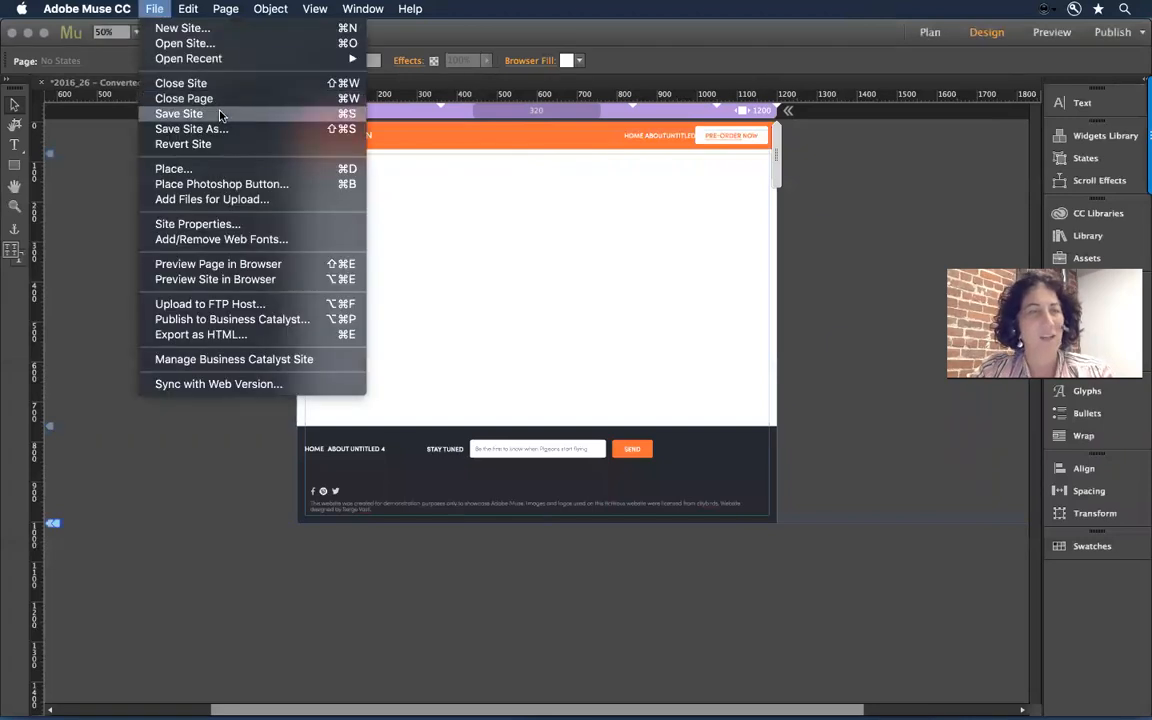
{"action": "left_click", "coordinate": [215, 27]}
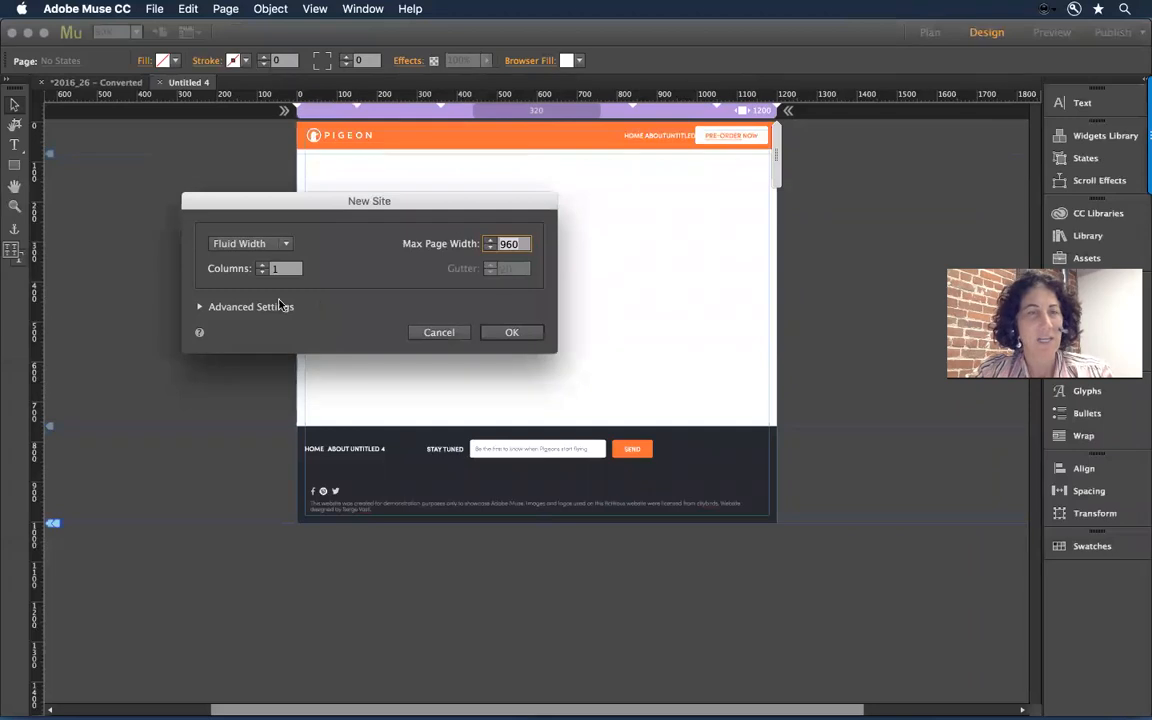
{"action": "left_click", "coordinate": [200, 307]}
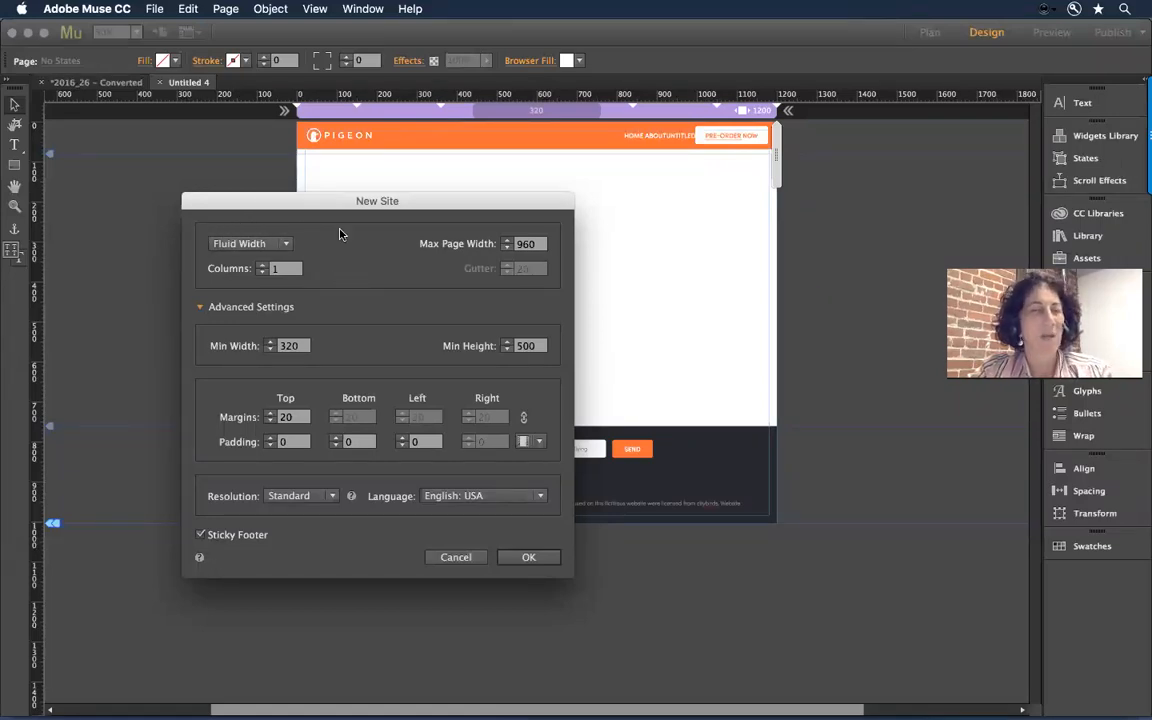
{"action": "left_click", "coordinate": [284, 245]}
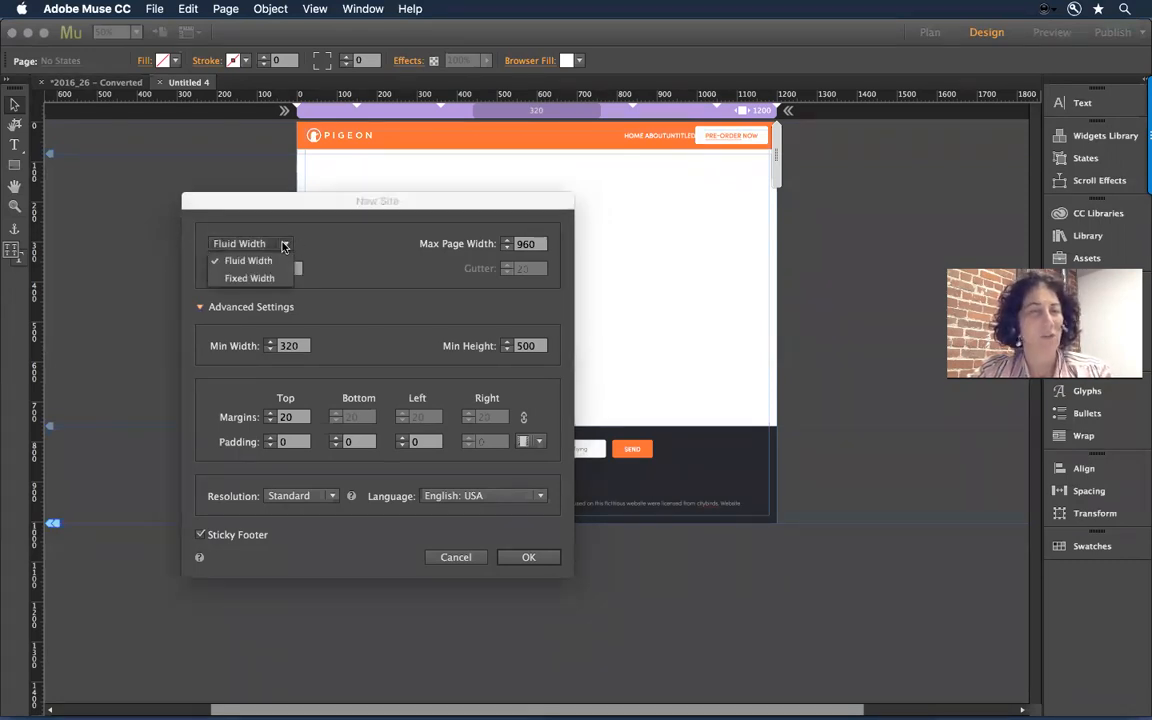
{"action": "left_click", "coordinate": [320, 258]}
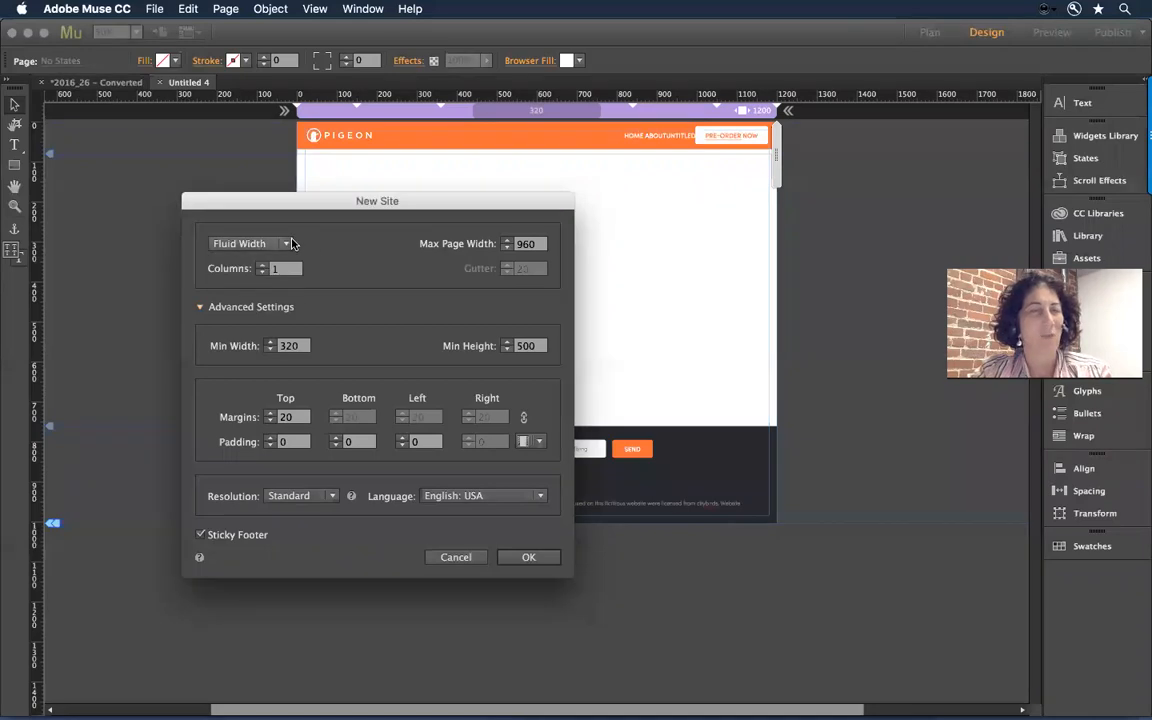
{"action": "left_click", "coordinate": [286, 245]}
{"action": "left_click", "coordinate": [336, 245]}
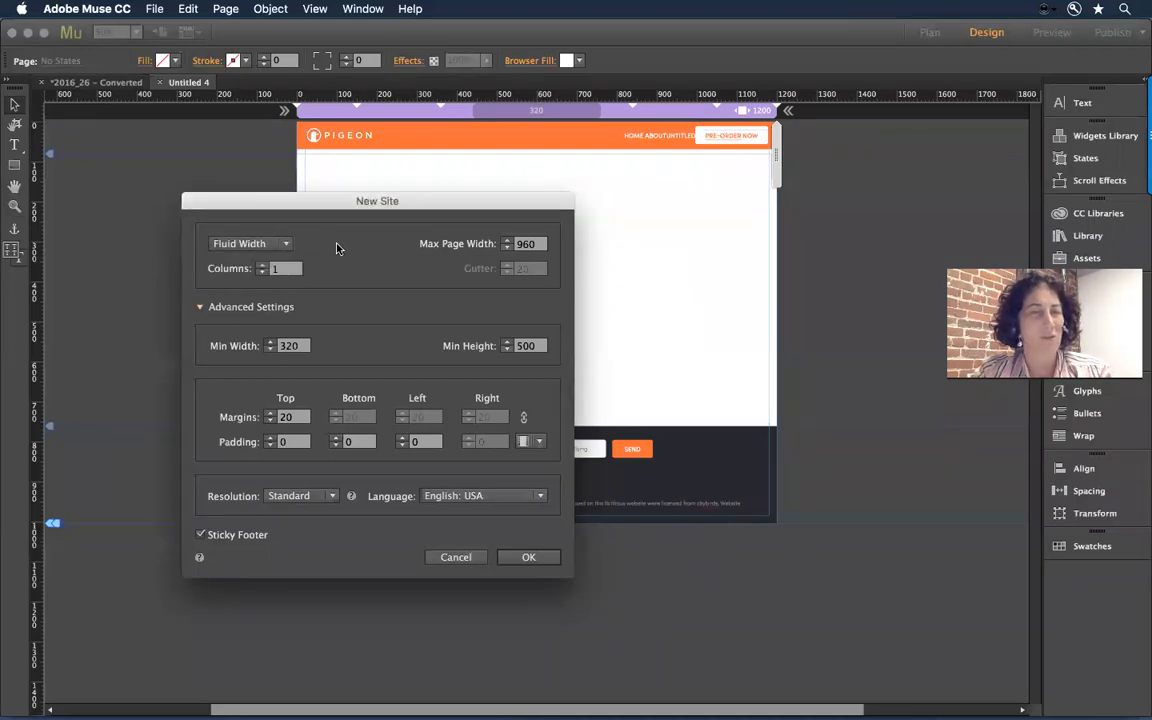
Step: Set the new site's resolution to HiDPI (2x), create the site and open its Home page
{"action": "left_click", "coordinate": [295, 496]}
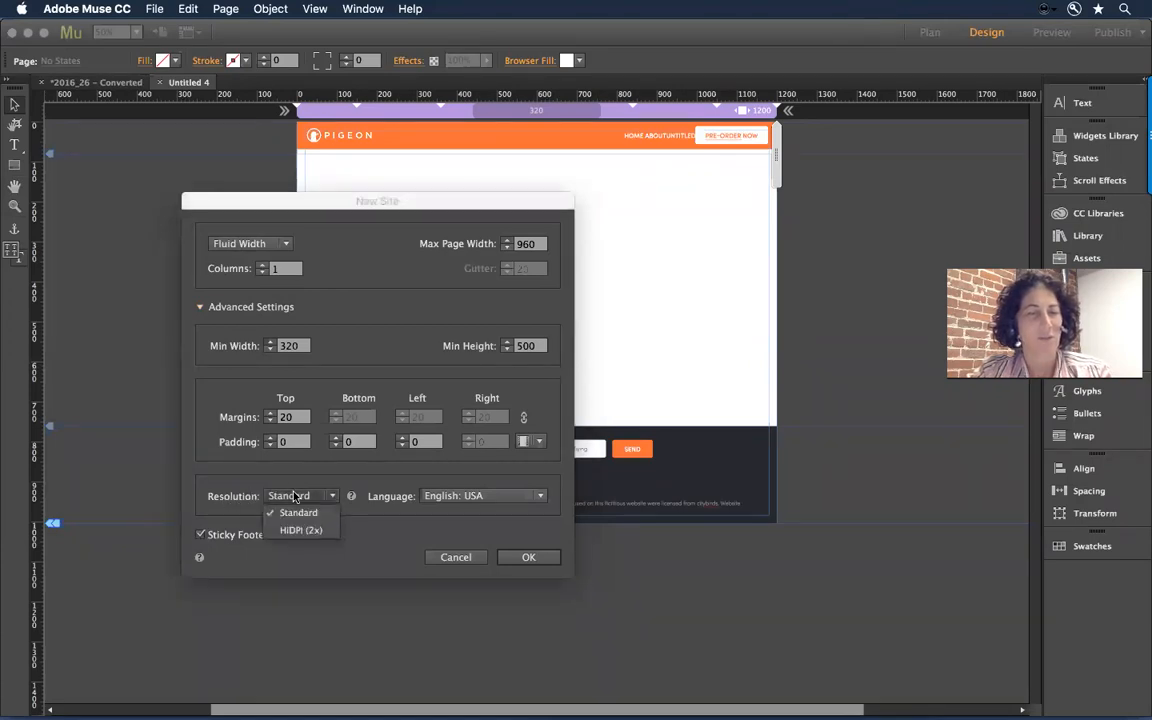
{"action": "left_click", "coordinate": [334, 530]}
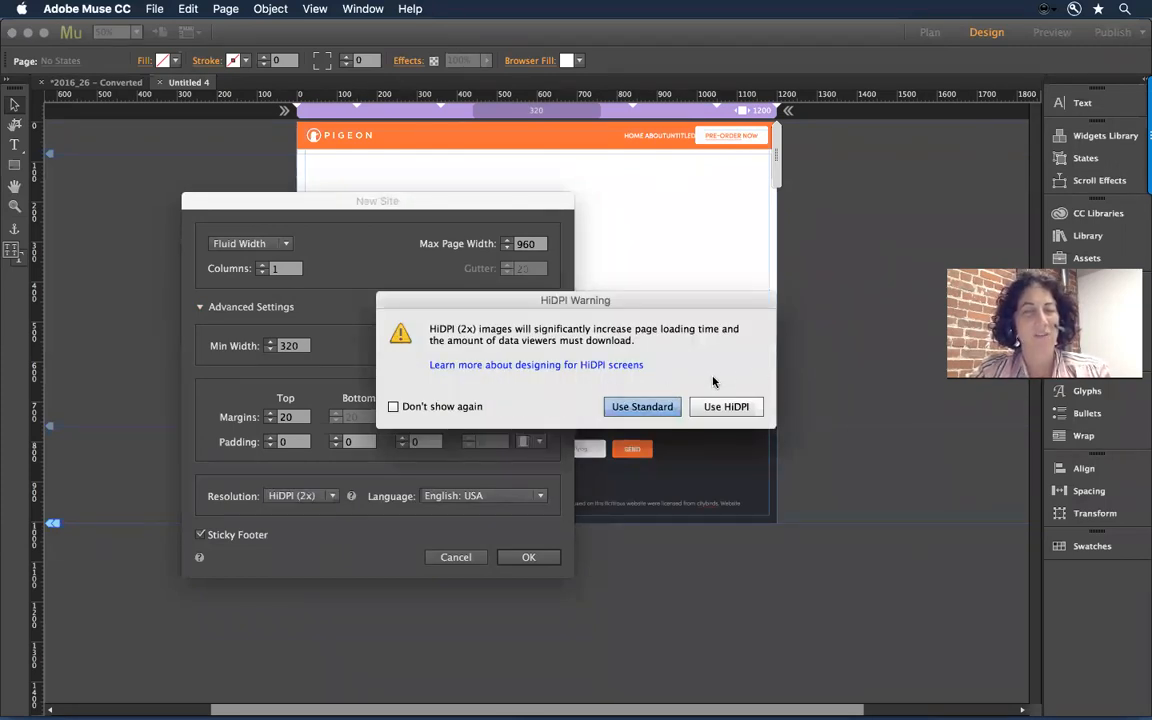
{"action": "left_click", "coordinate": [740, 406]}
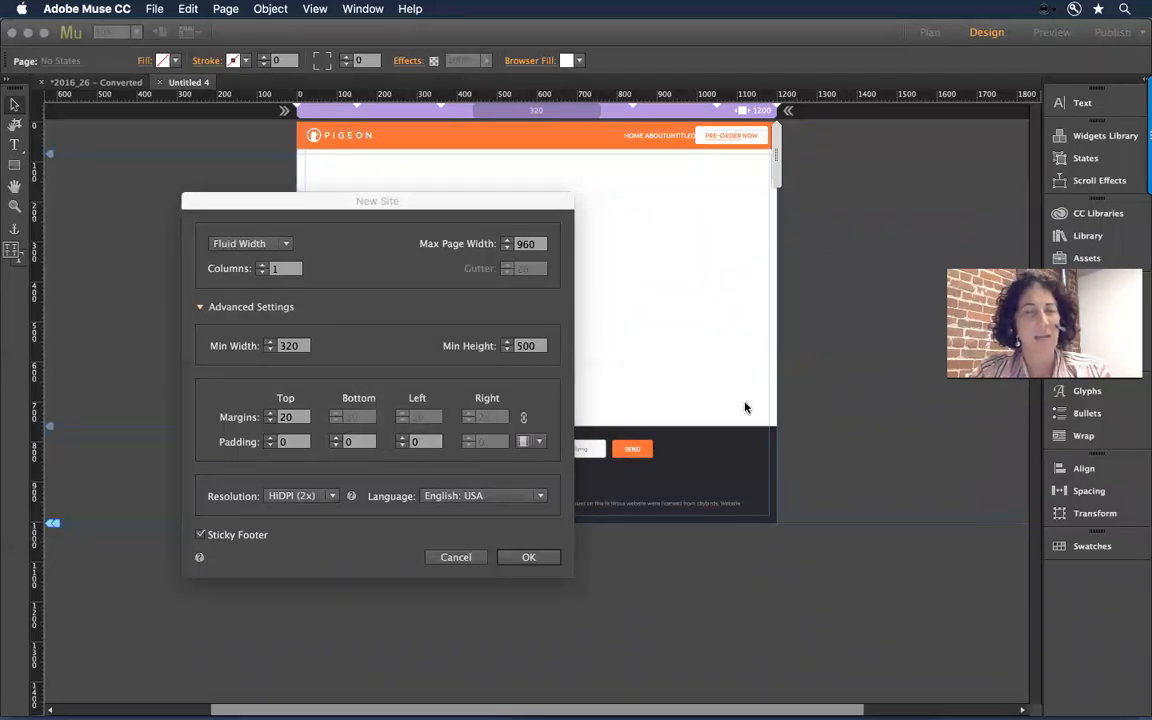
{"action": "left_click", "coordinate": [530, 557]}
{"action": "double_click", "coordinate": [180, 123]}
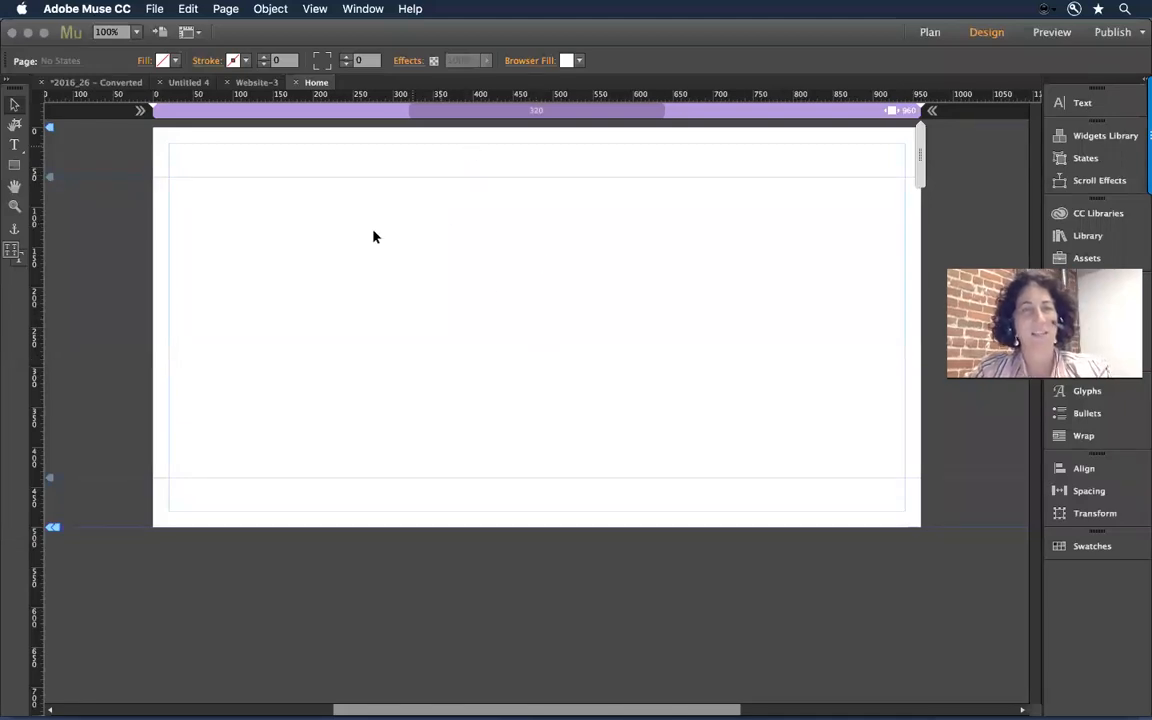
Step: Load cube-01.png, cube-03.png and cube-17.png from the Pigeon_Assets folder for placing, after previewing cube-01.png
{"action": "left_click", "coordinate": [152, 9]}
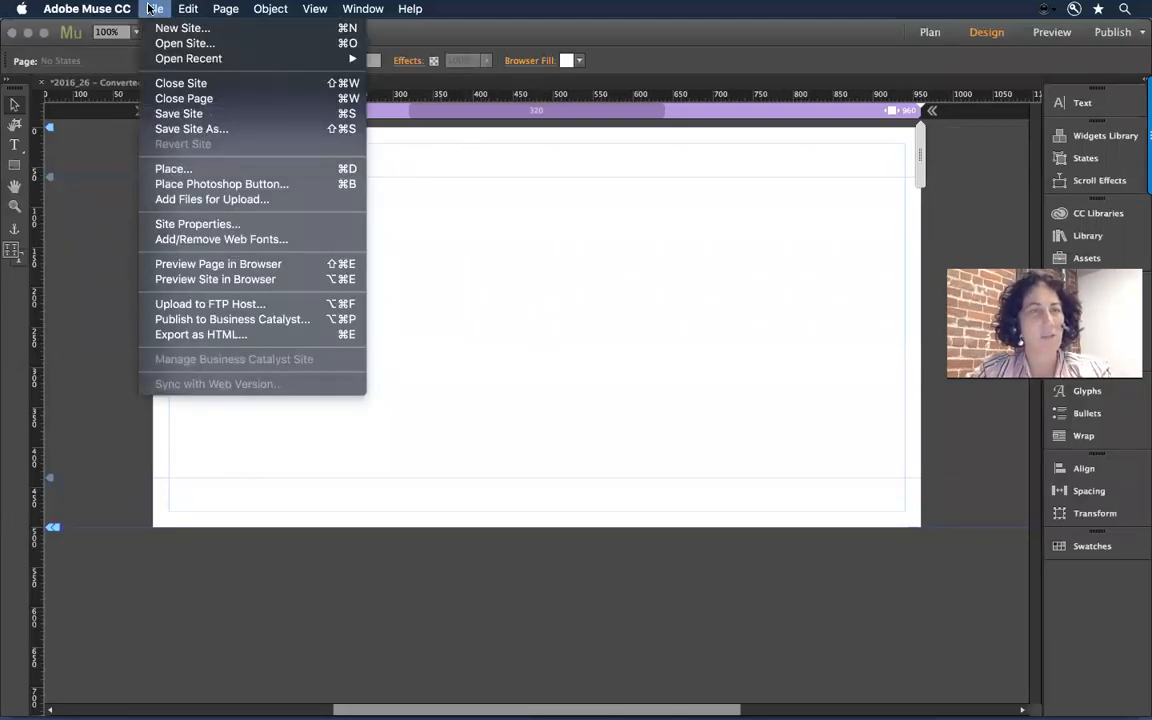
{"action": "left_click", "coordinate": [483, 268]}
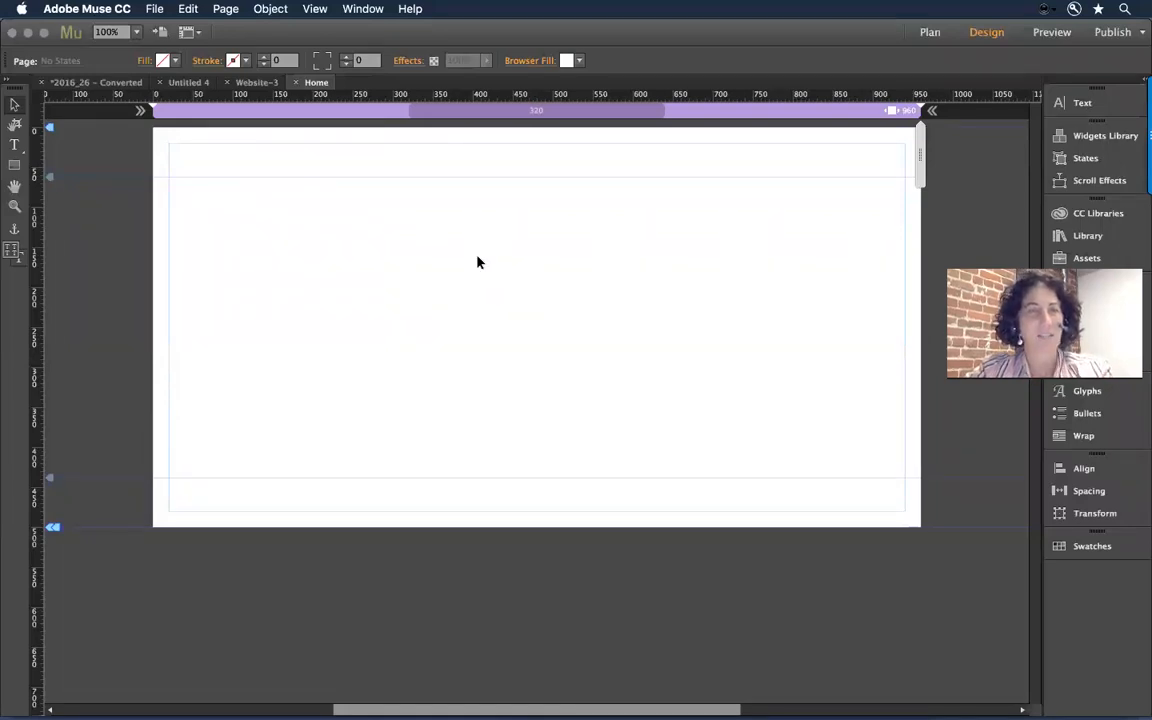
{"action": "left_click", "coordinate": [154, 9]}
{"action": "left_click", "coordinate": [200, 175]}
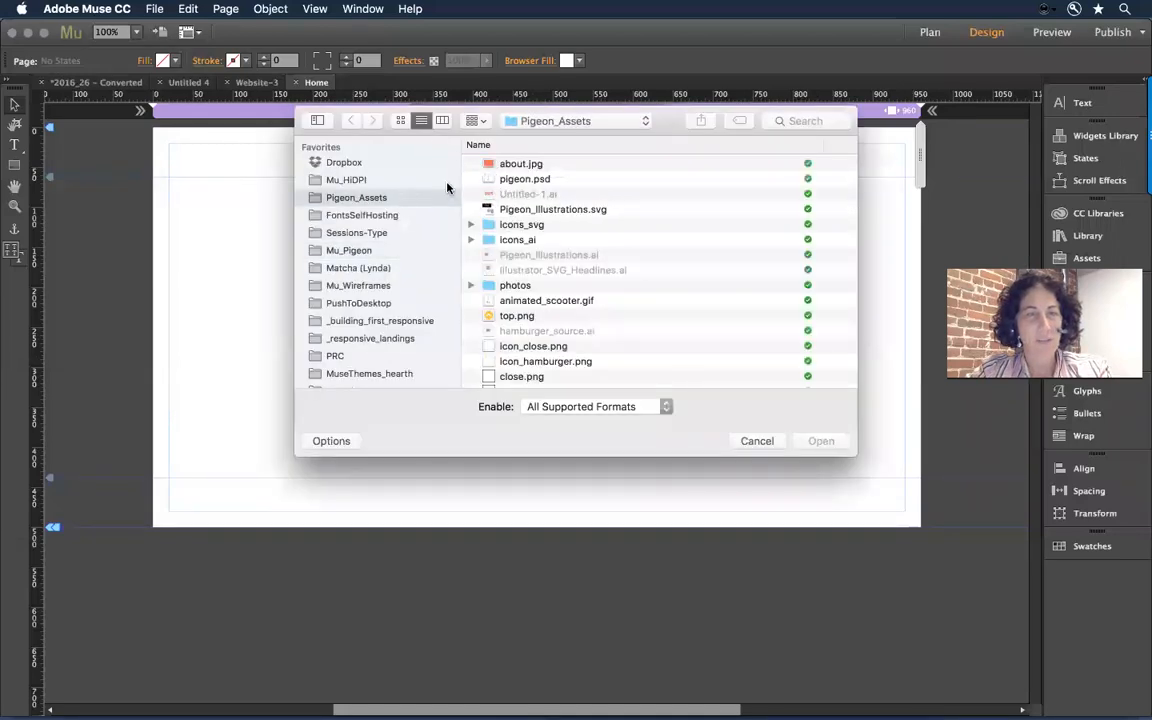
{"action": "scroll", "coordinate": [658, 235], "scroll_direction": "down", "scroll_amount": 10}
{"action": "scroll", "coordinate": [732, 268], "scroll_direction": "down", "scroll_amount": 10}
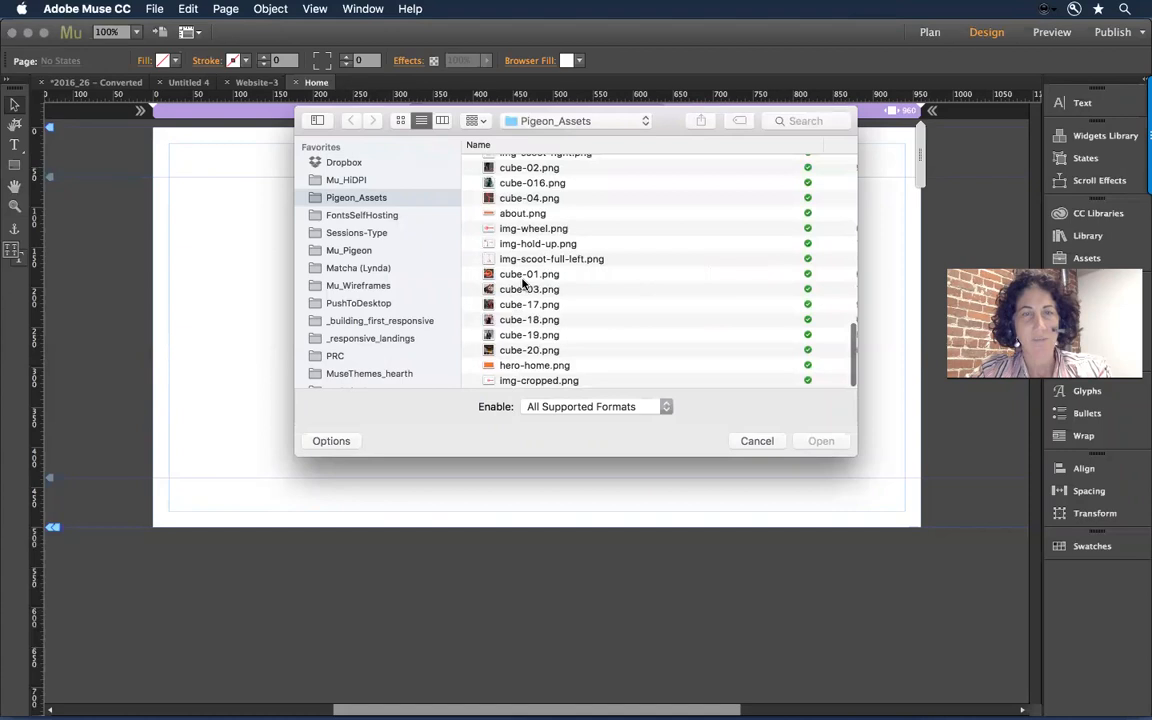
{"action": "left_click", "coordinate": [519, 277]}
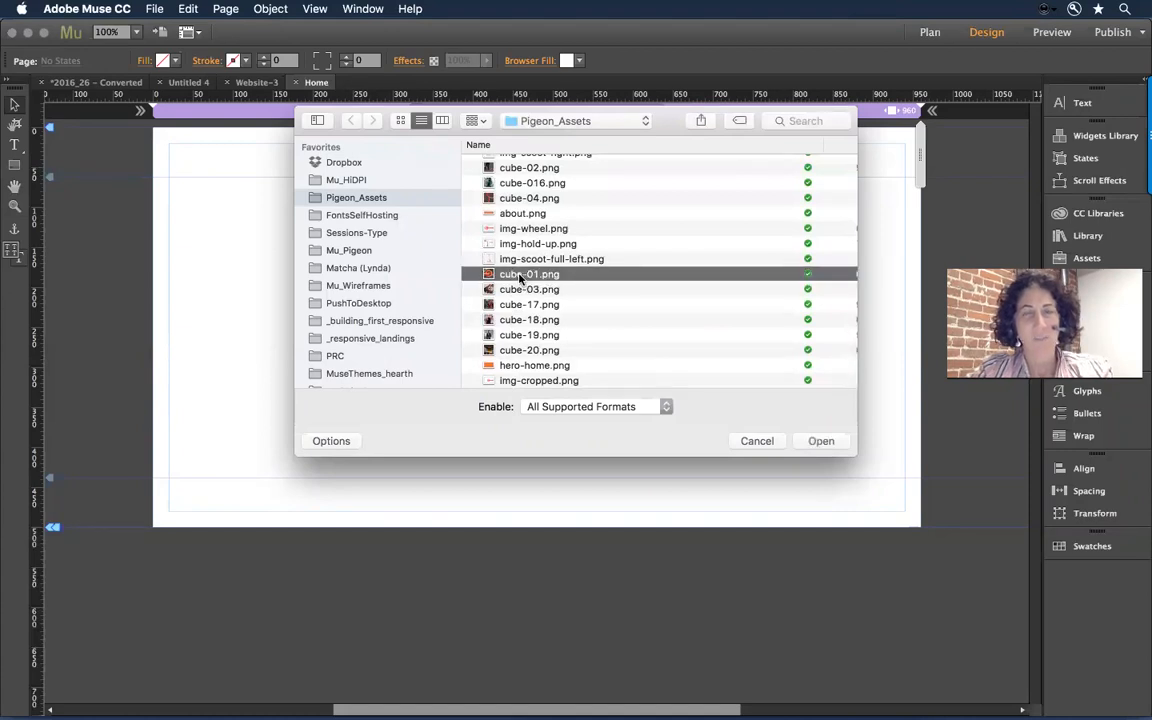
{"action": "key", "text": "space"}
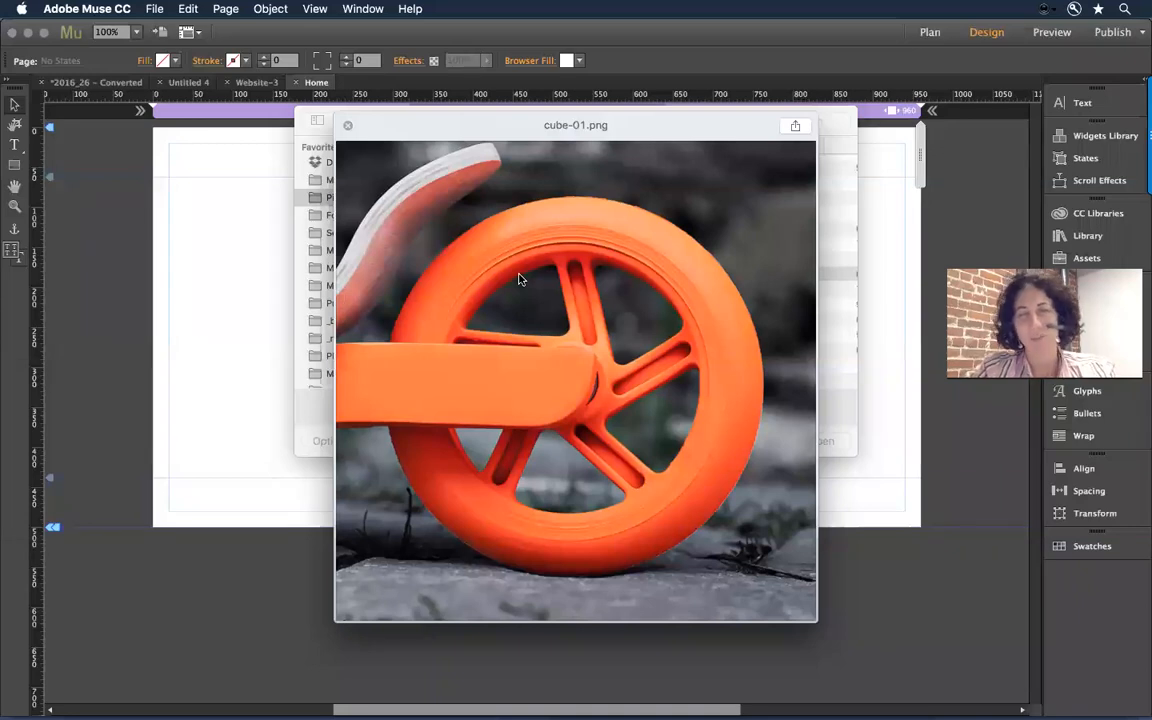
{"action": "key", "text": "space"}
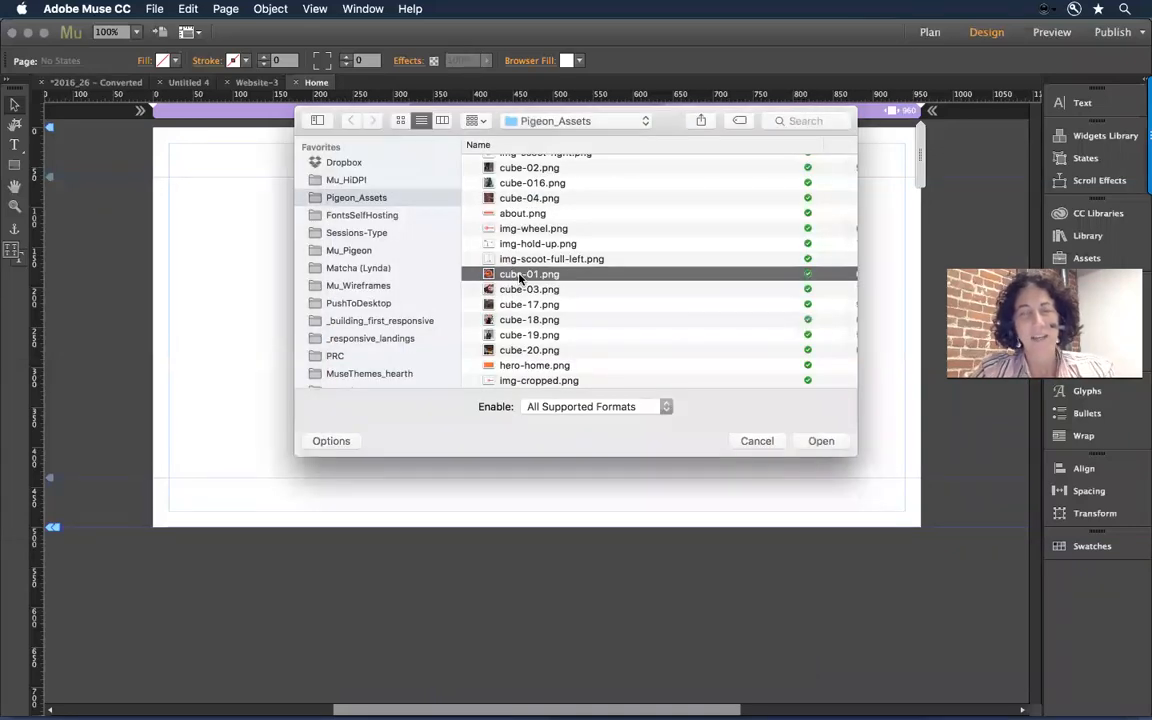
{"action": "left_click", "coordinate": [525, 304], "text": "shift"}
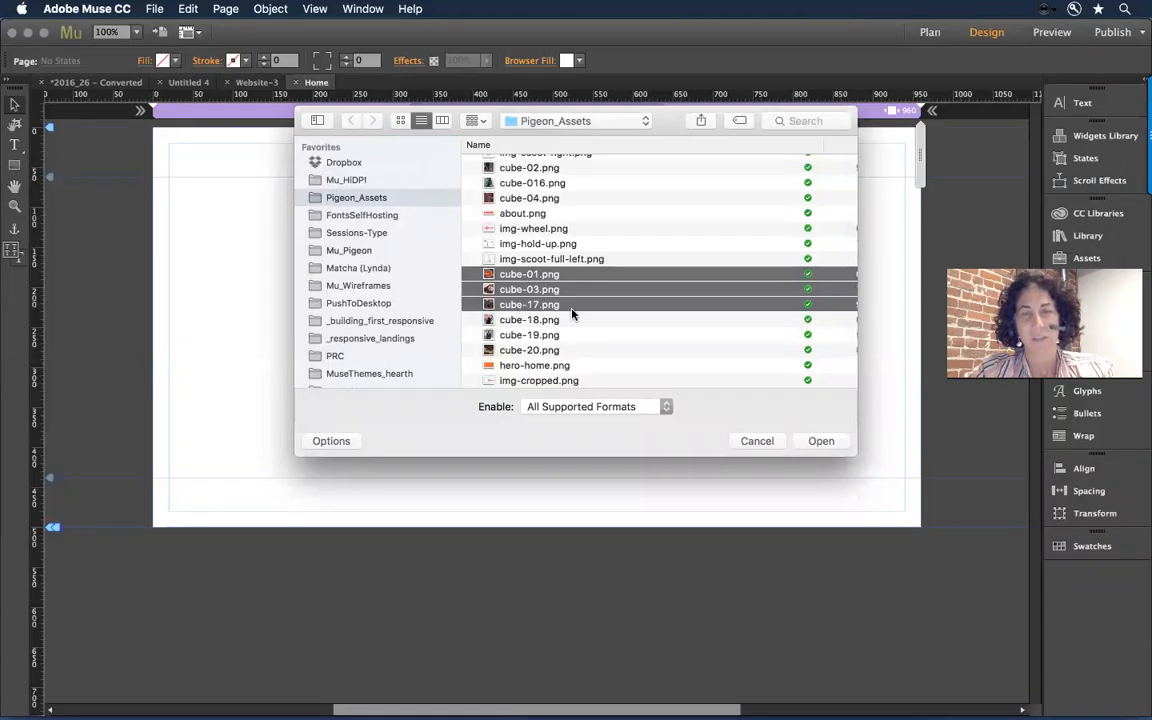
{"action": "left_click", "coordinate": [819, 441]}
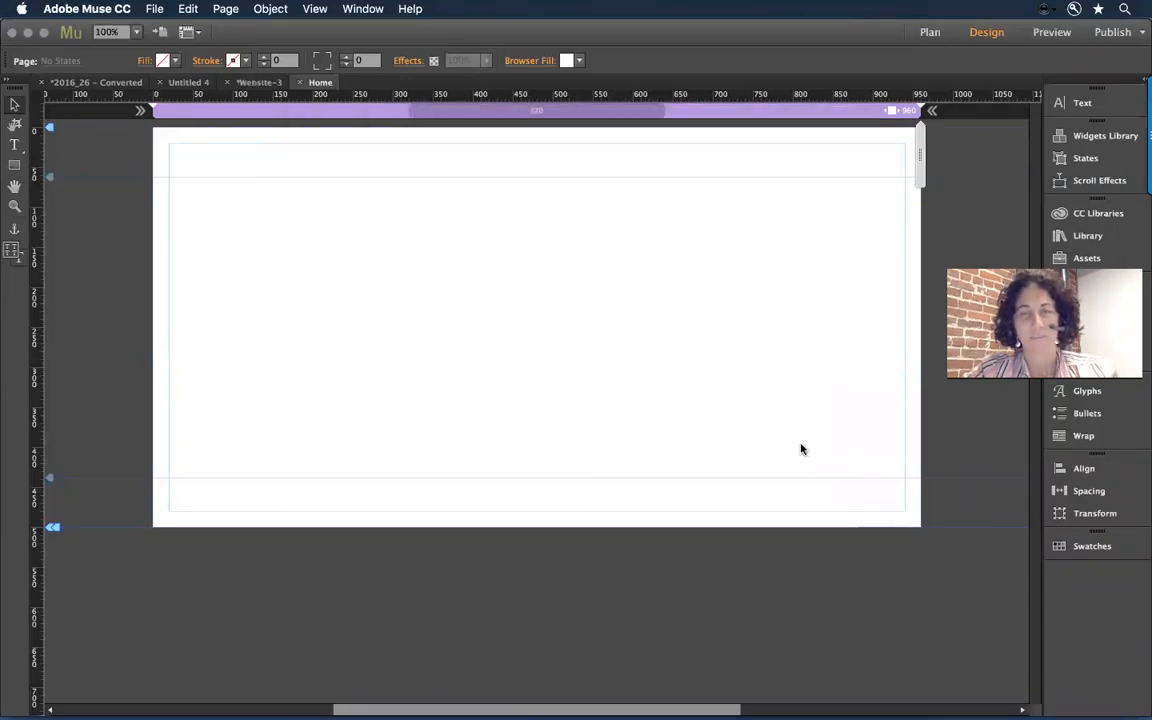
Step: Place cube-01.png at its default size at X 20, Y 31, and the second image beside it at X 331, Y 31, about 210 px wide
{"action": "left_click", "coordinate": [168, 153]}
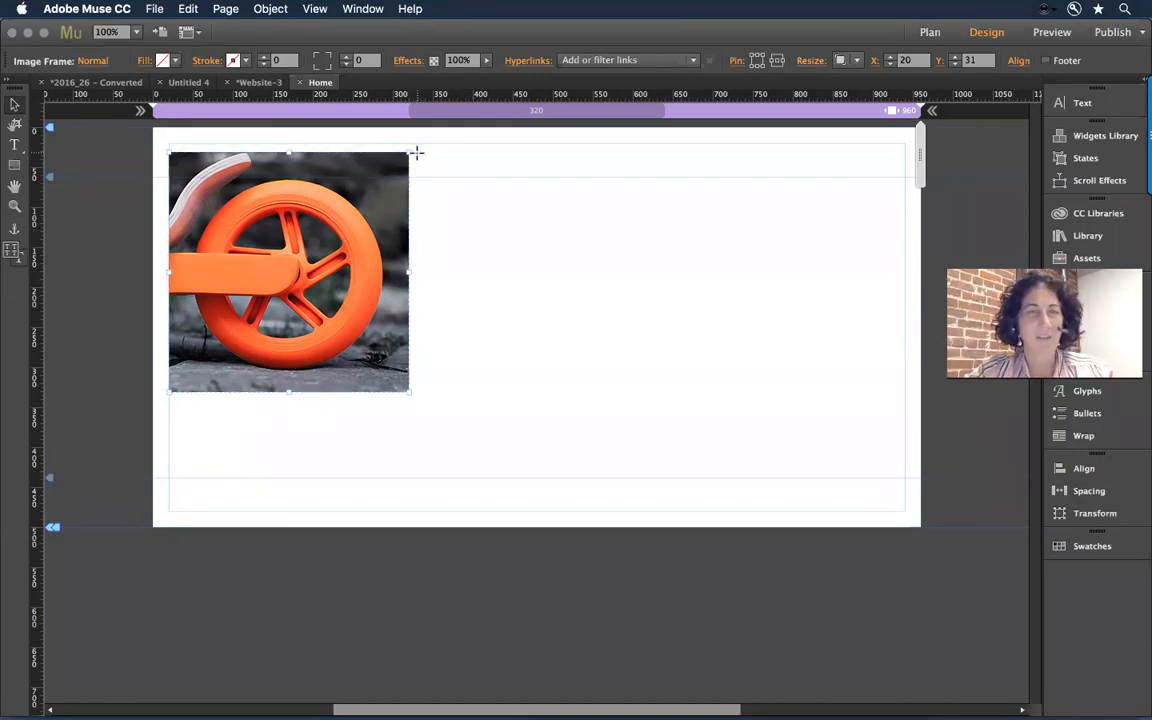
{"action": "left_click_drag", "start_coordinate": [416, 153], "coordinate": [600, 288]}
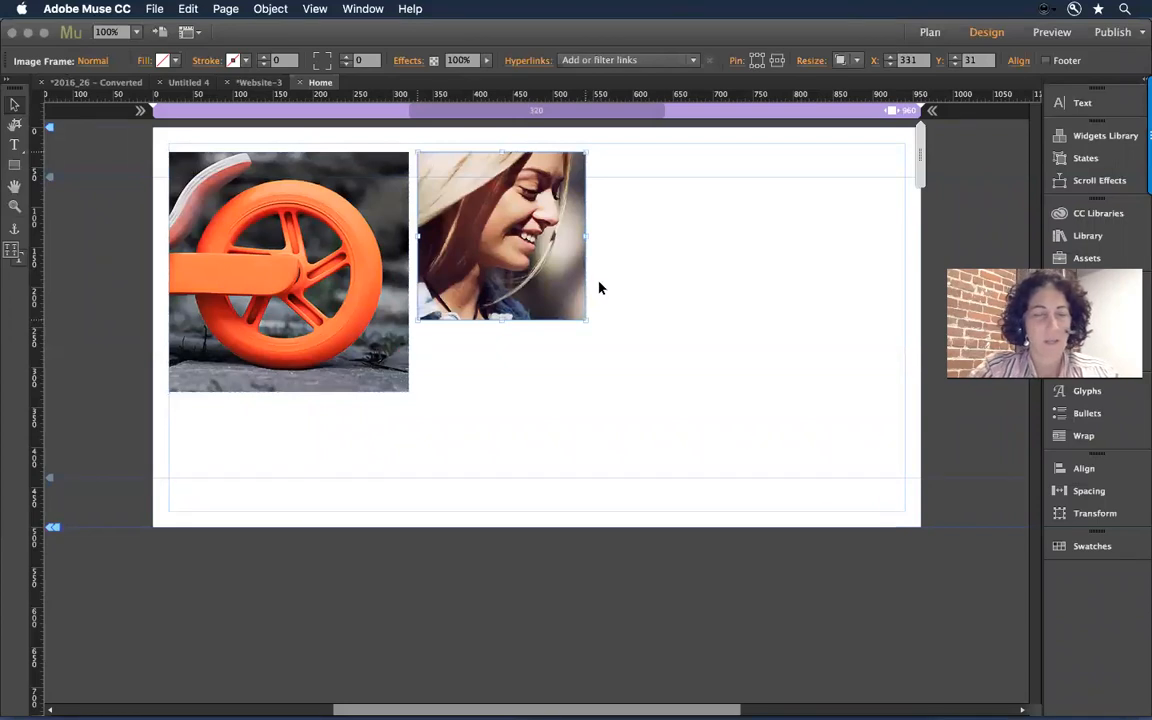
Step: Undo the second image's placement, place it about 300 px wide at X 340, Y 31, and the third about 360 px wide at X 658, Y 31
{"action": "key", "text": "super+z"}
{"action": "left_click_drag", "start_coordinate": [424, 157], "coordinate": [668, 326]}
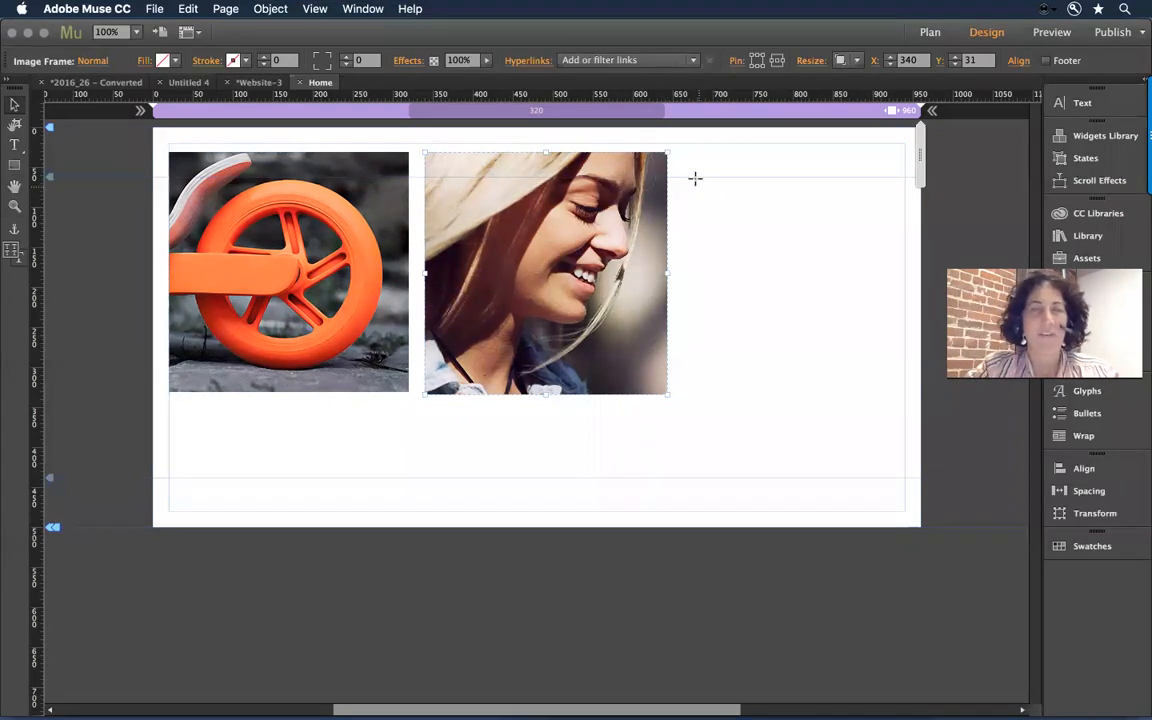
{"action": "left_click_drag", "start_coordinate": [680, 152], "coordinate": [938, 437]}
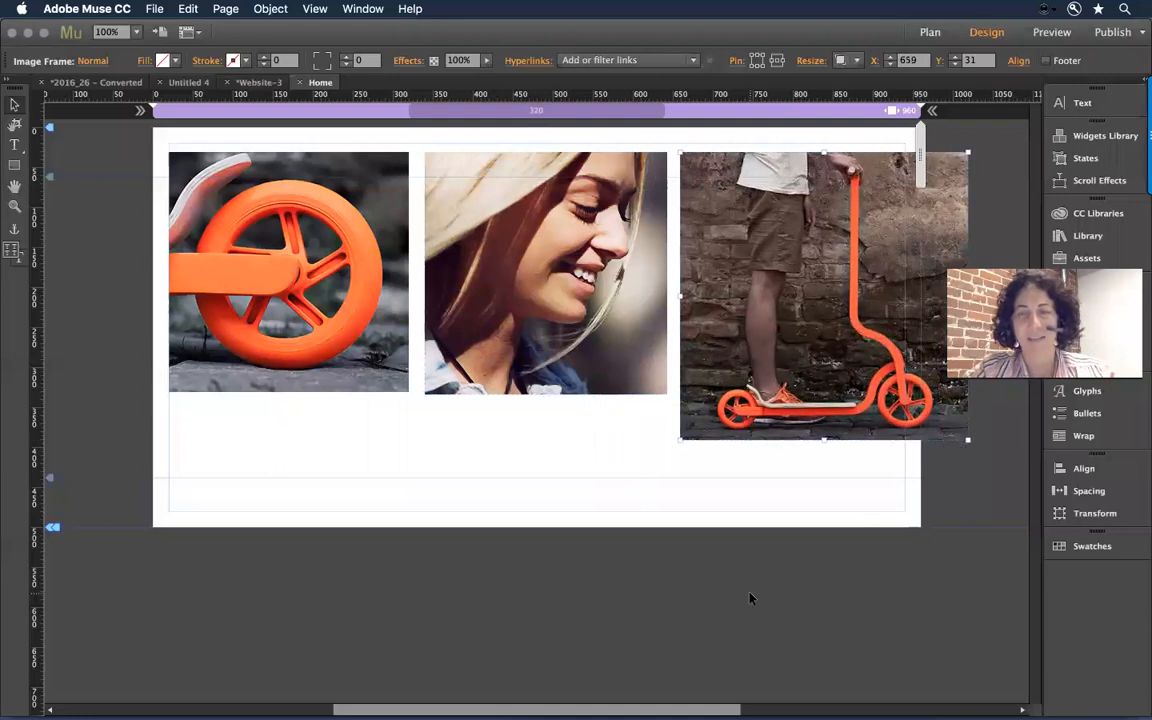
{"action": "left_click", "coordinate": [460, 491]}
{"action": "left_click", "coordinate": [722, 304]}
{"action": "left_click_drag", "start_coordinate": [722, 304], "coordinate": [719, 304]}
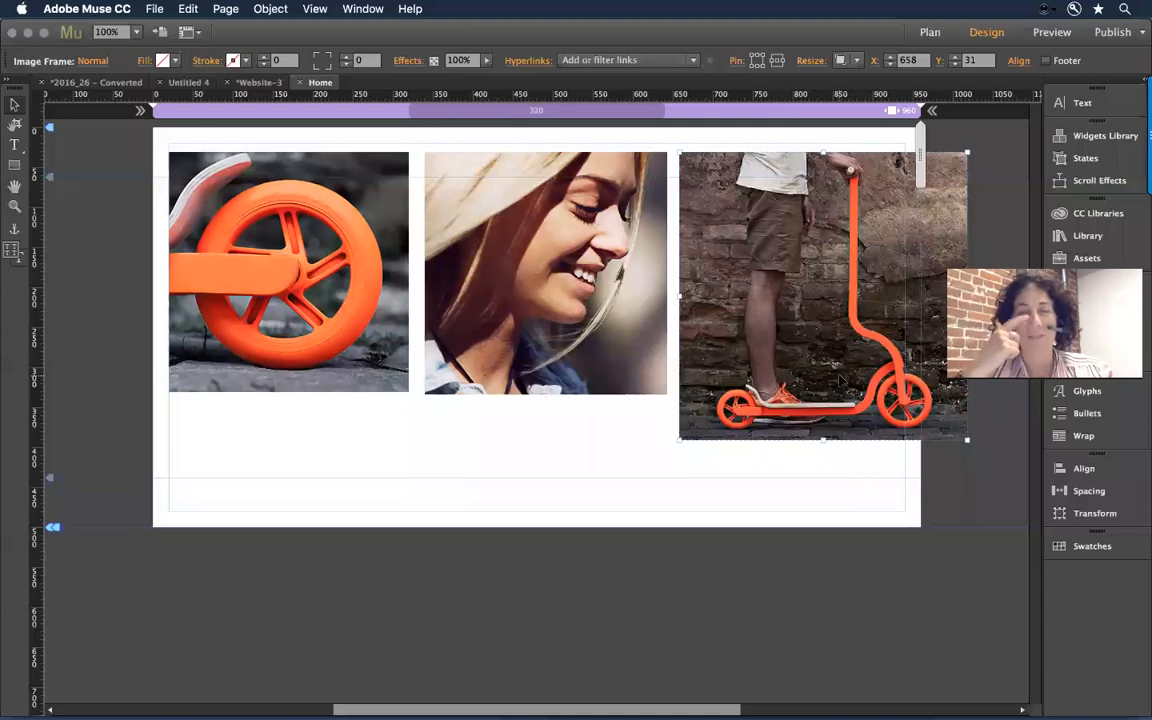
{"action": "left_click", "coordinate": [483, 478]}
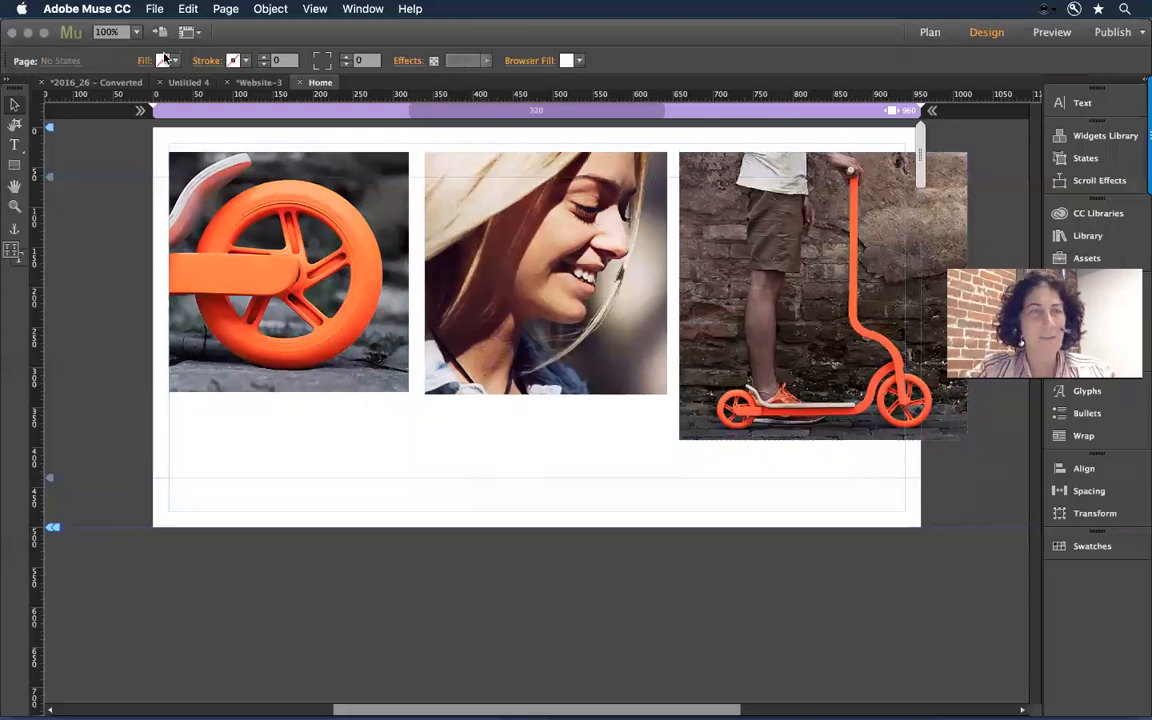
Step: Preview the Home page in the browser to check the three placed images, and return to Adobe Muse
{"action": "left_click", "coordinate": [154, 8]}
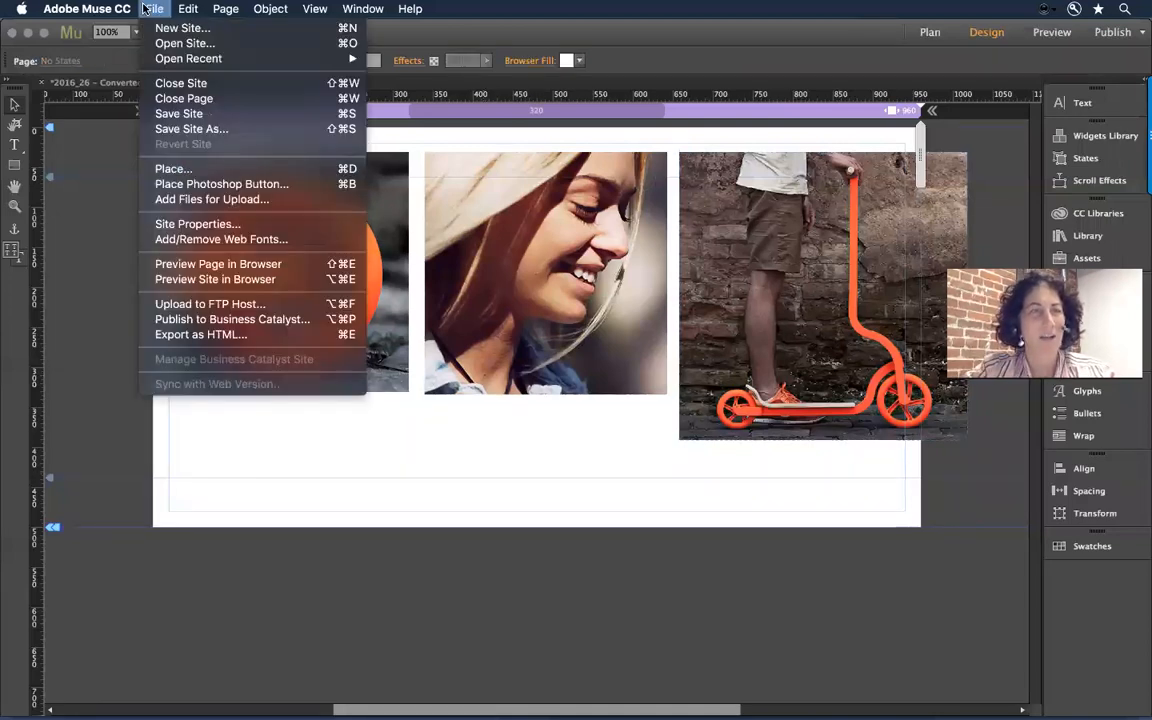
{"action": "left_click", "coordinate": [237, 264]}
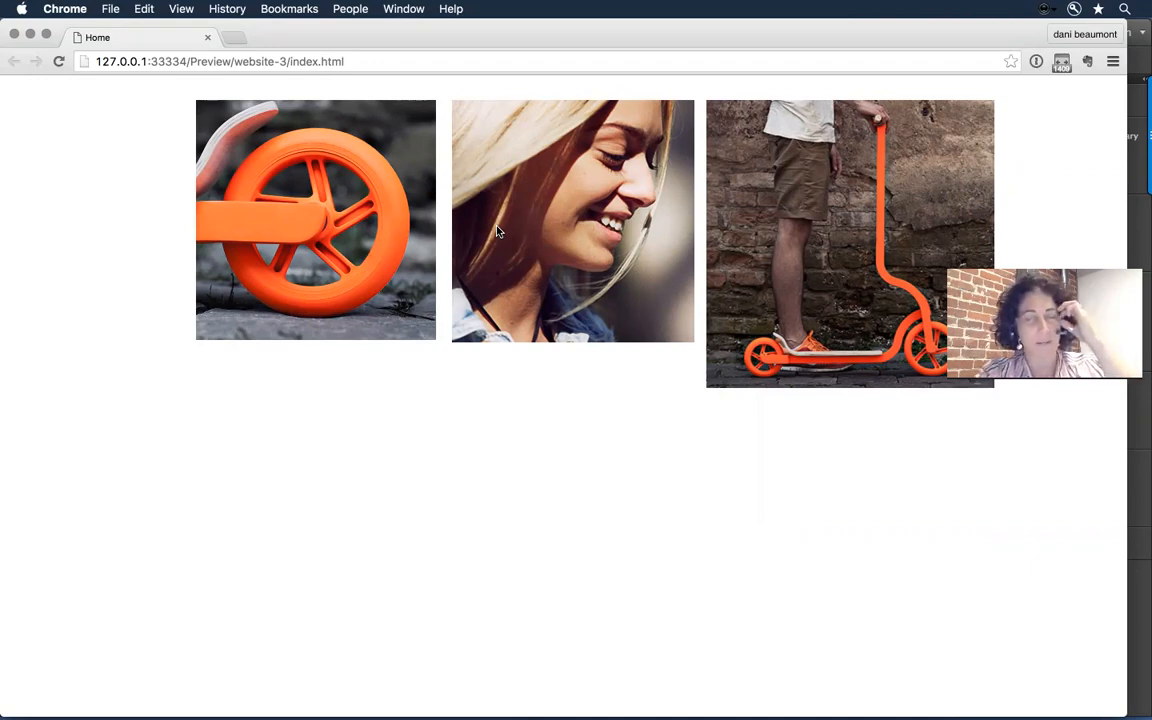
{"action": "key", "text": "super+Tab"}
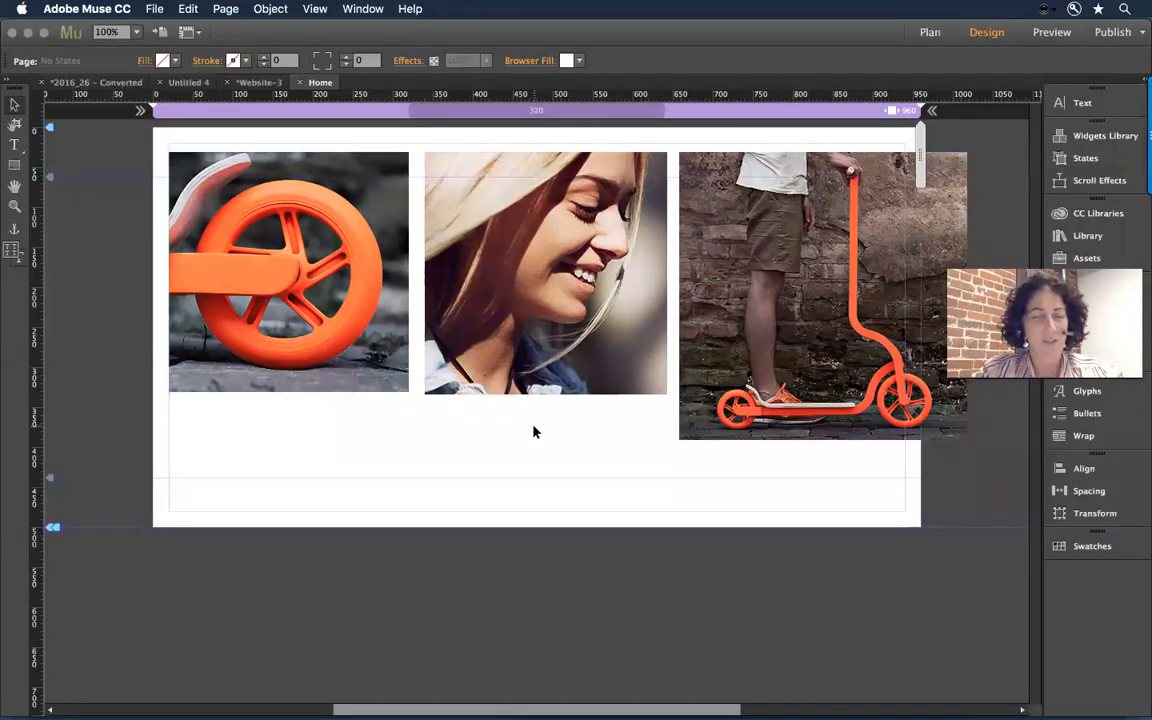
Step: Draw a rectangle about 200 px wide and 335 px high below the images at Y 409, and stretch it to the full browser width
{"action": "key", "text": "super+minus"}
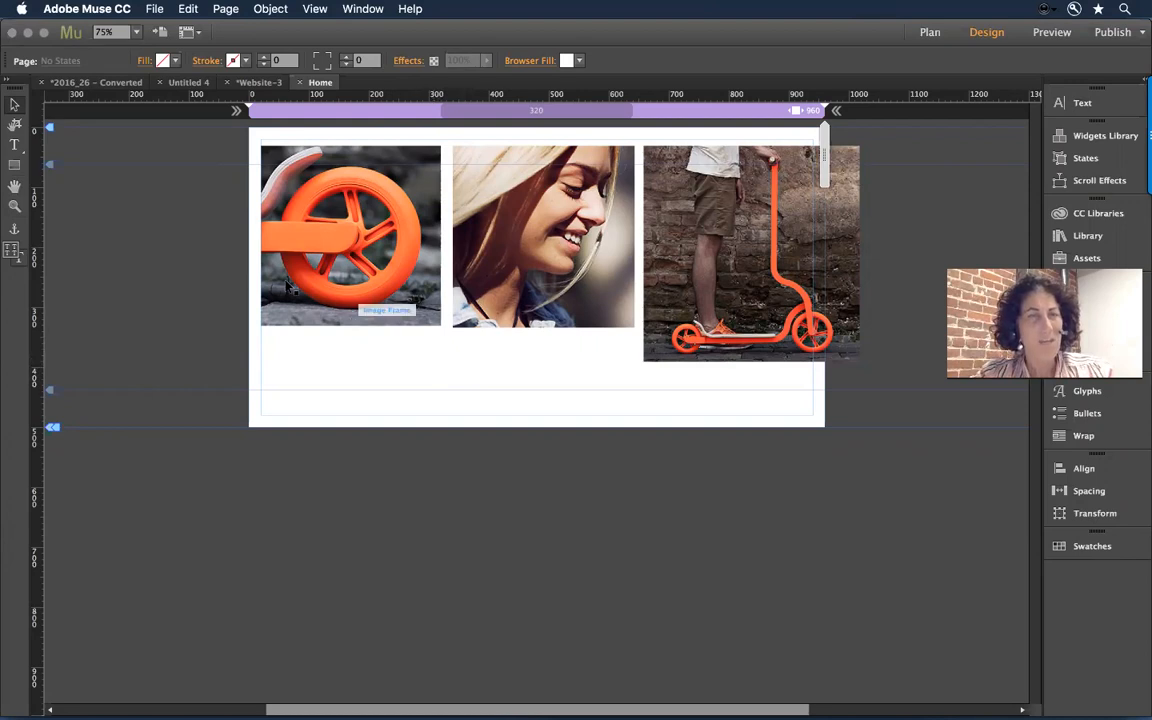
{"action": "left_click", "coordinate": [14, 166]}
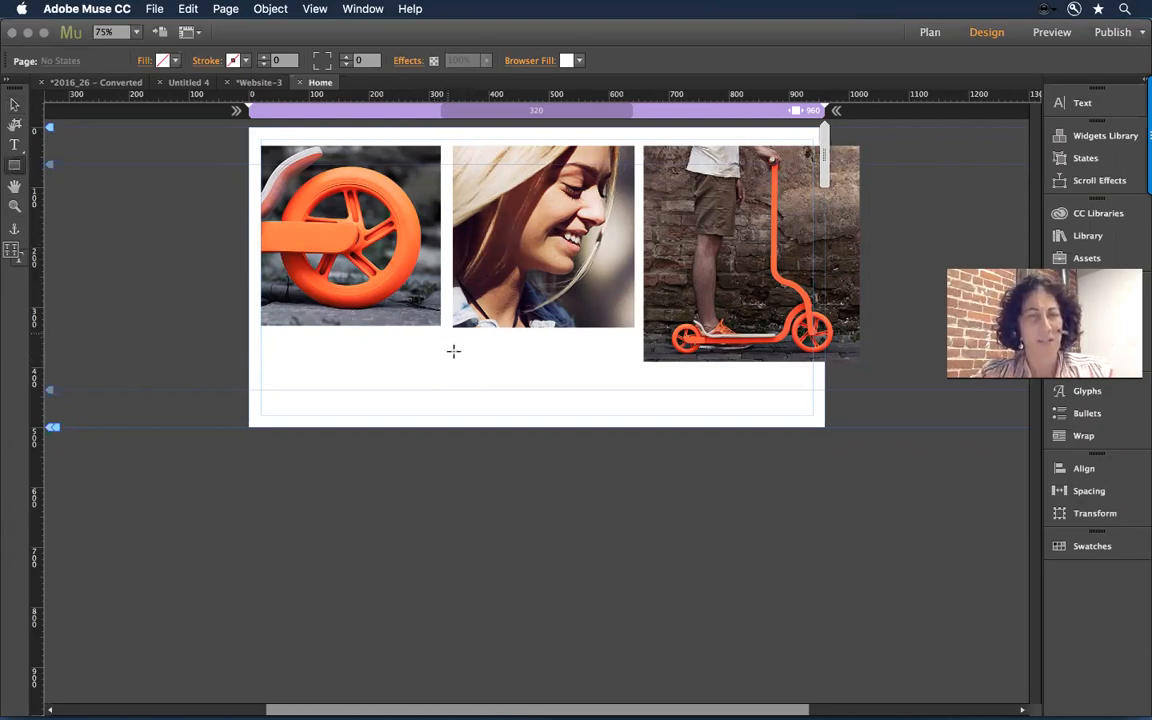
{"action": "left_click_drag", "start_coordinate": [475, 372], "coordinate": [598, 574]}
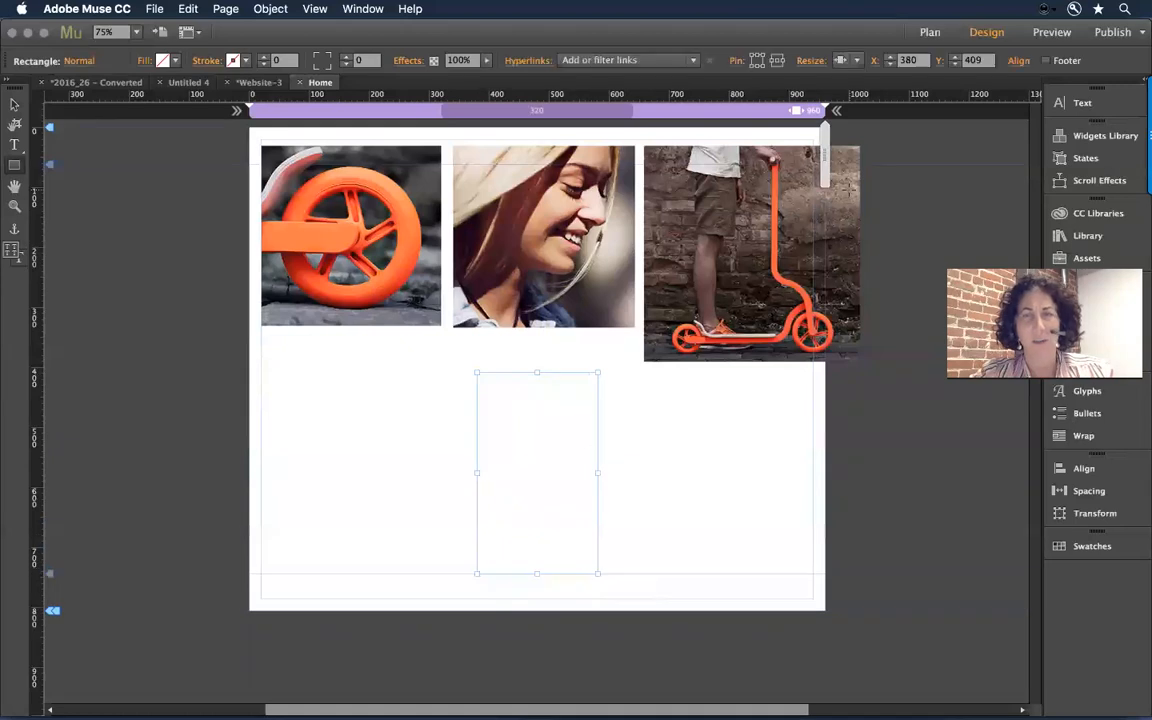
{"action": "left_click", "coordinate": [848, 60]}
{"action": "left_click", "coordinate": [889, 133]}
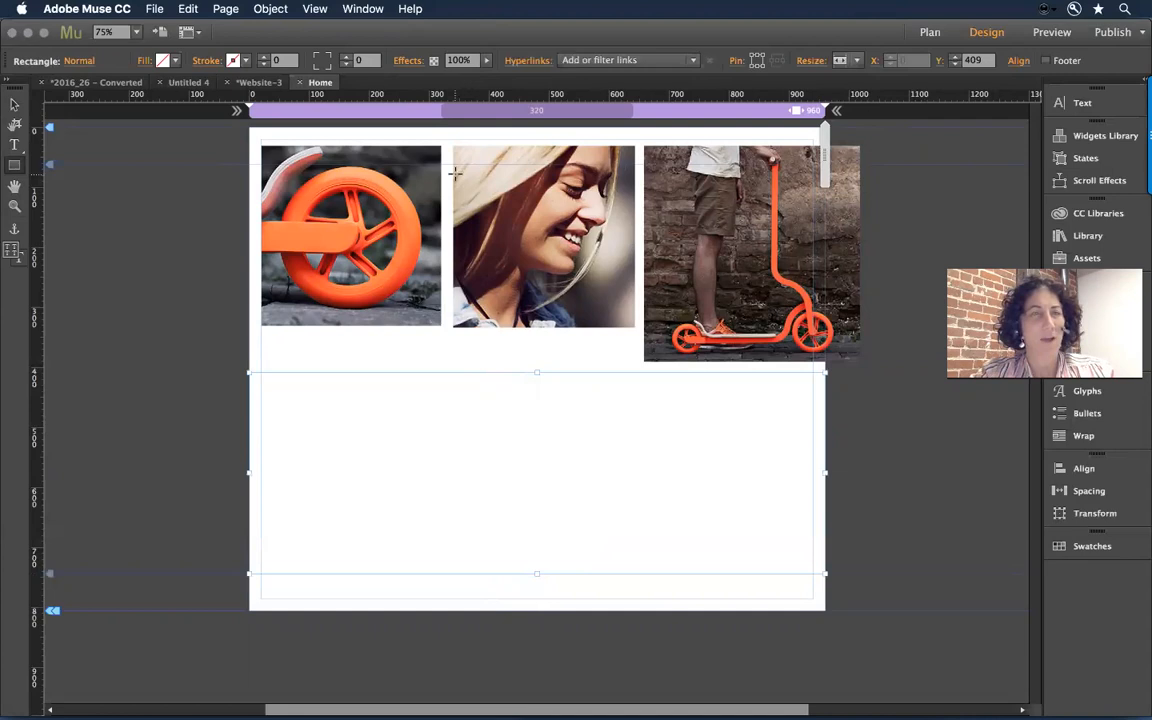
Step: Start adding a fill image to the full-width rectangle and browse the photos folder in Pigeon_Assets as thumbnails
{"action": "left_click", "coordinate": [144, 63]}
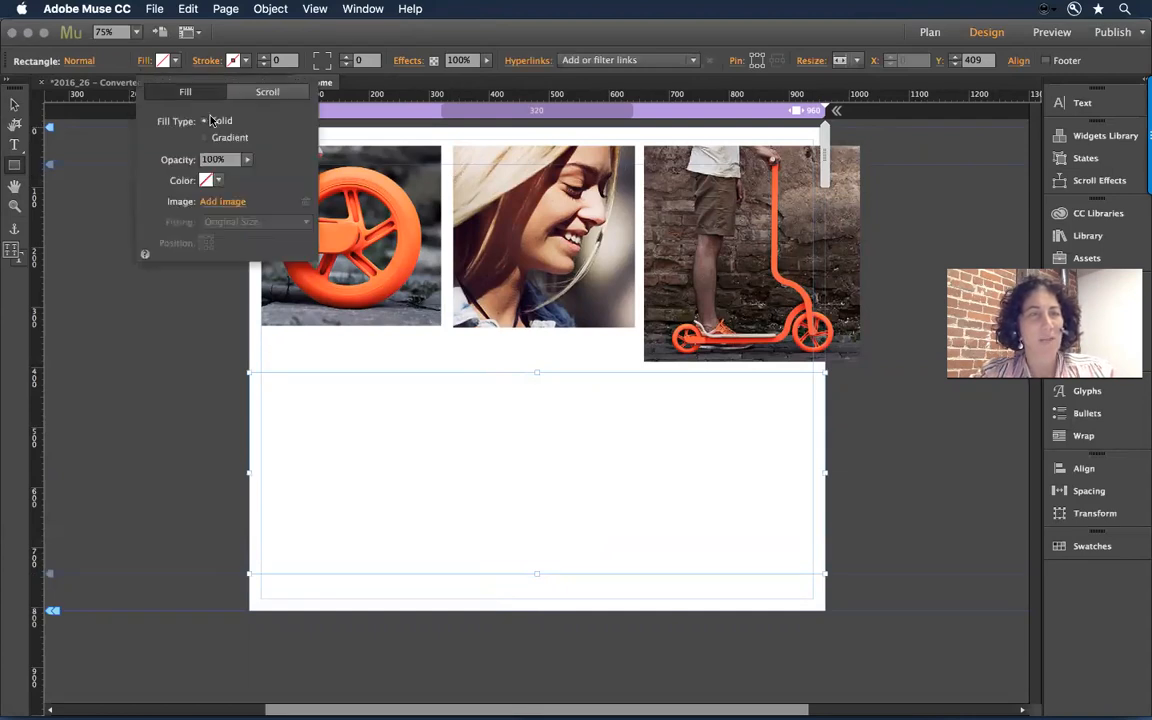
{"action": "left_click", "coordinate": [212, 202]}
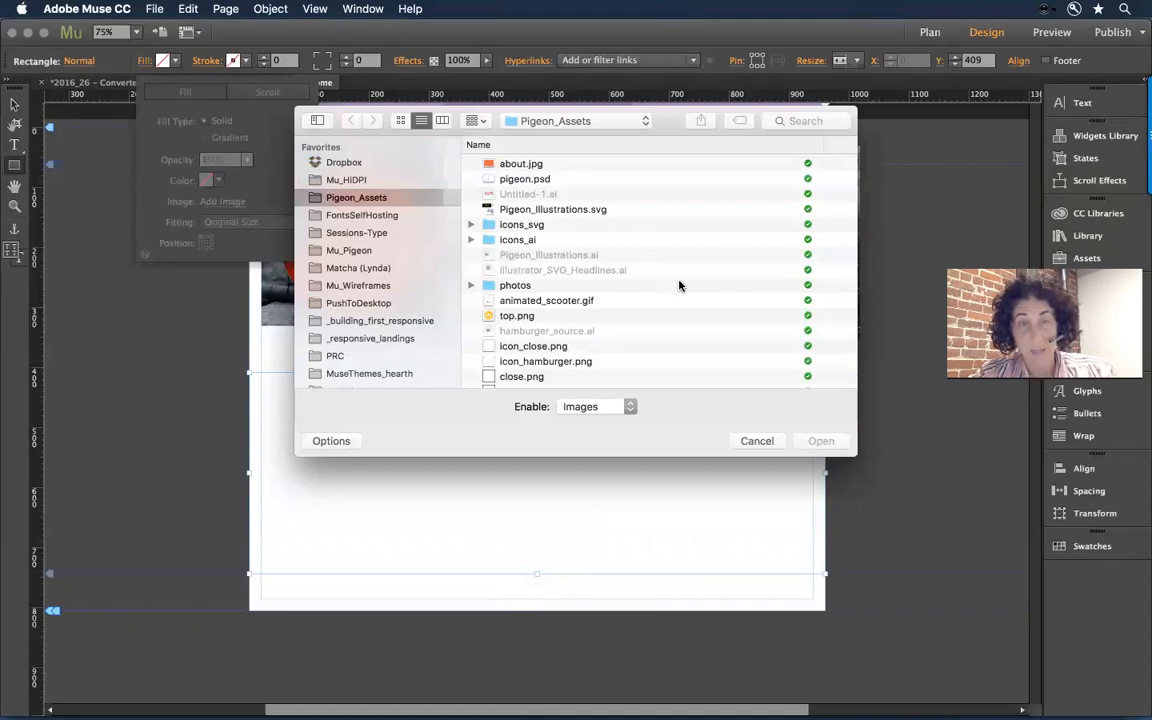
{"action": "scroll", "coordinate": [679, 286], "scroll_direction": "down", "scroll_amount": 2}
{"action": "double_click", "coordinate": [515, 252]}
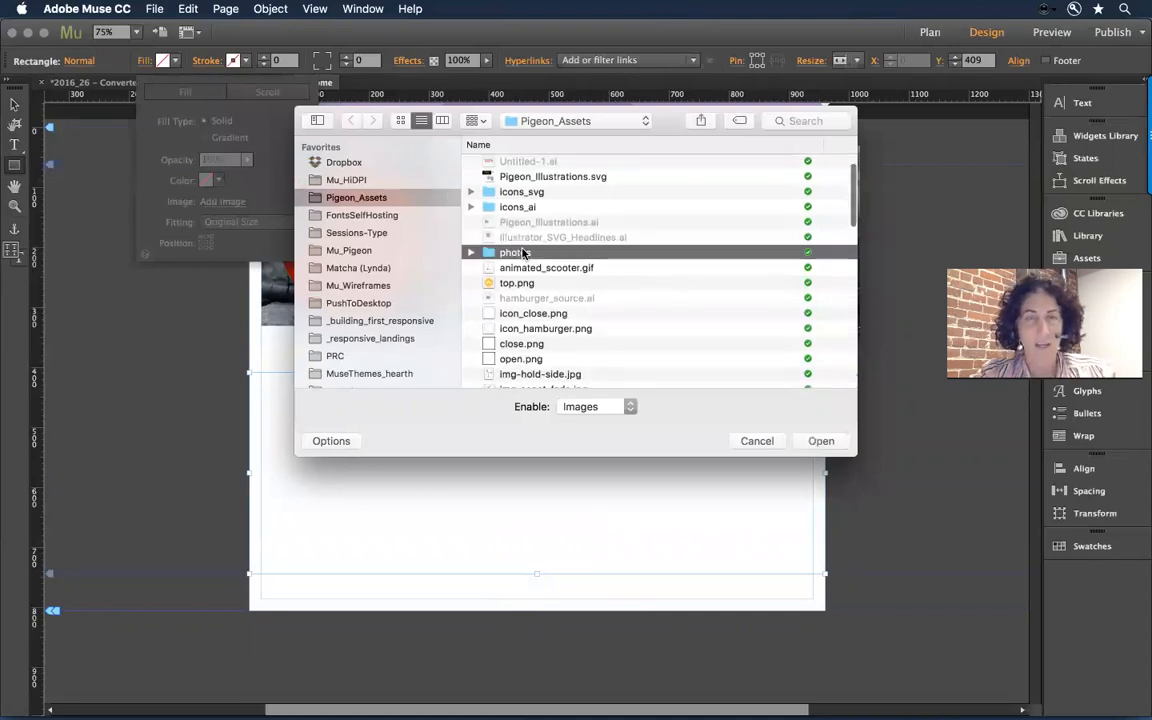
{"action": "left_click", "coordinate": [400, 120]}
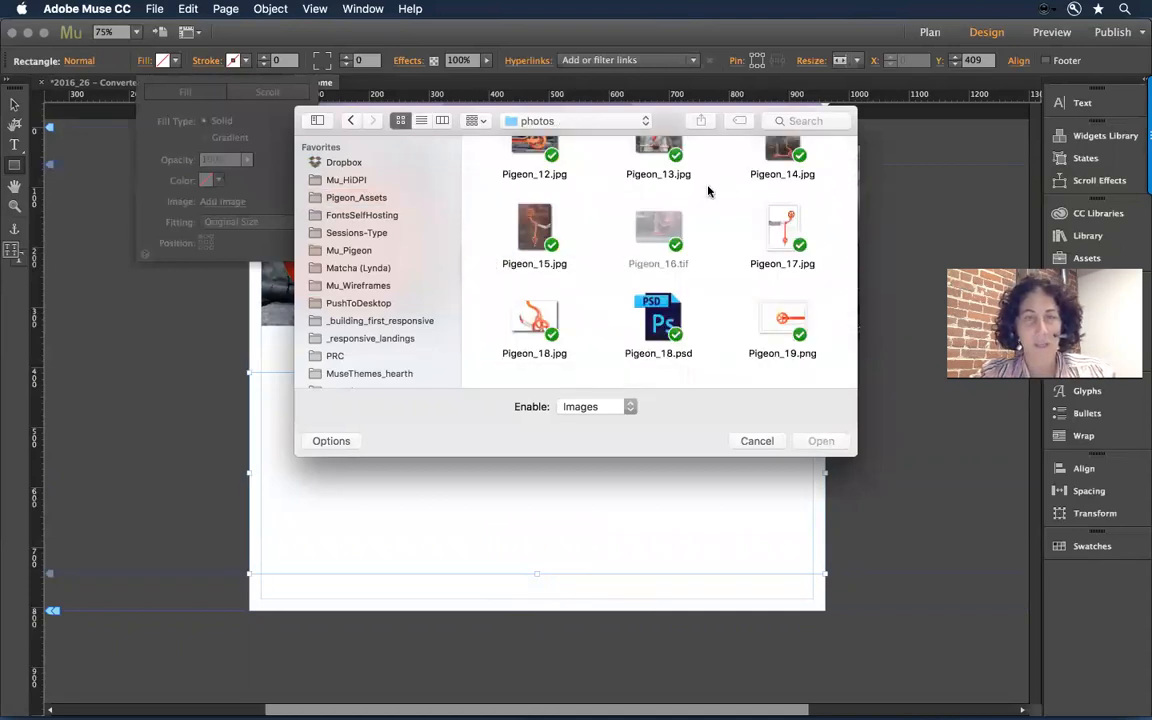
{"action": "scroll", "coordinate": [773, 270], "scroll_direction": "up", "scroll_amount": 1}
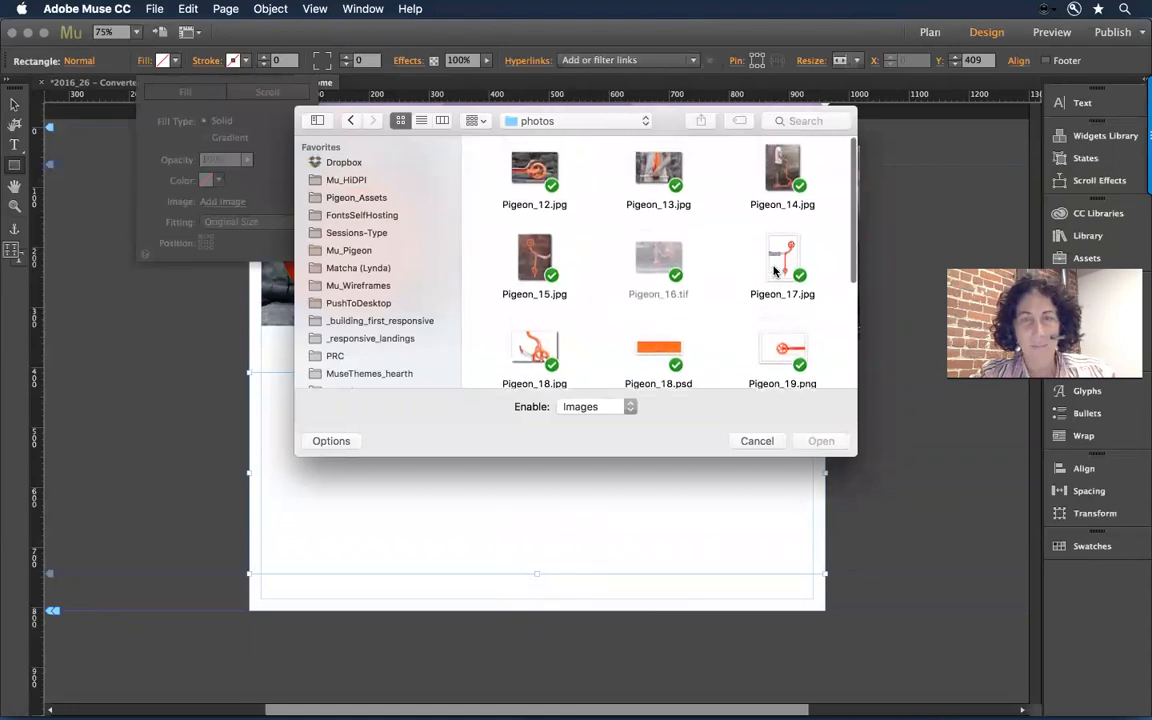
{"action": "scroll", "coordinate": [773, 270], "scroll_direction": "down", "scroll_amount": 5}
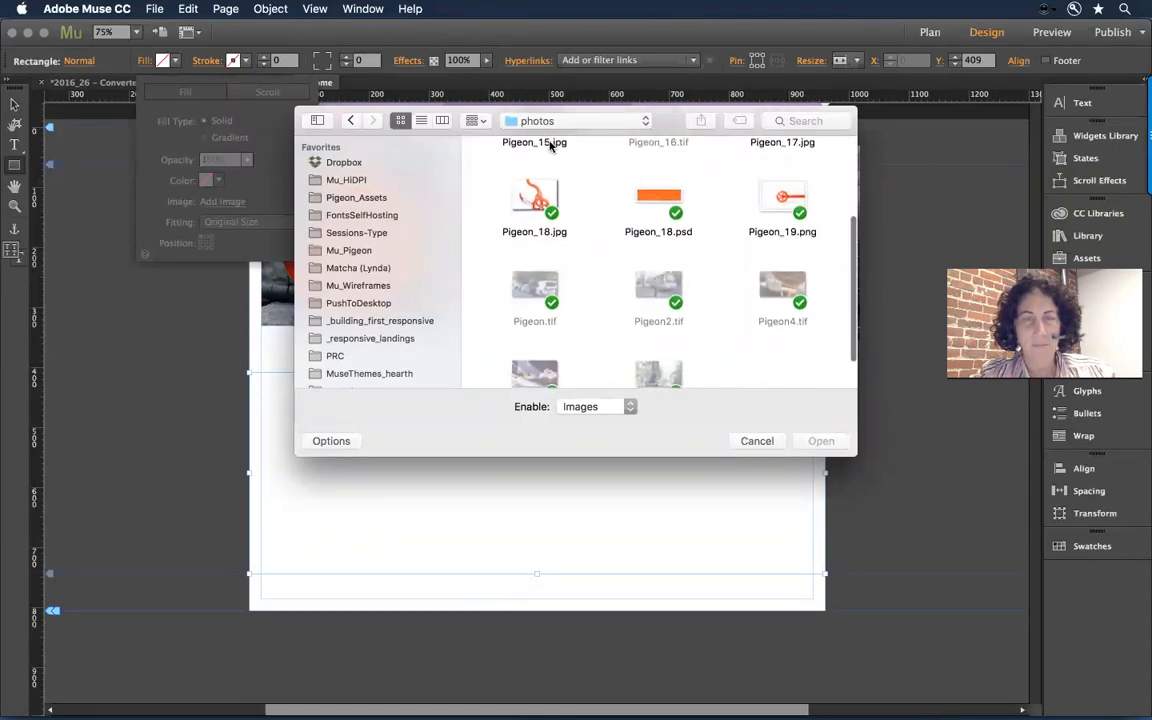
Step: List the photos with their file sizes, preview Pigeon_19.png and use it as the rectangle's fill image
{"action": "left_click", "coordinate": [421, 120]}
{"action": "left_click_drag", "start_coordinate": [822, 148], "coordinate": [702, 167]}
{"action": "left_click", "coordinate": [535, 163]}
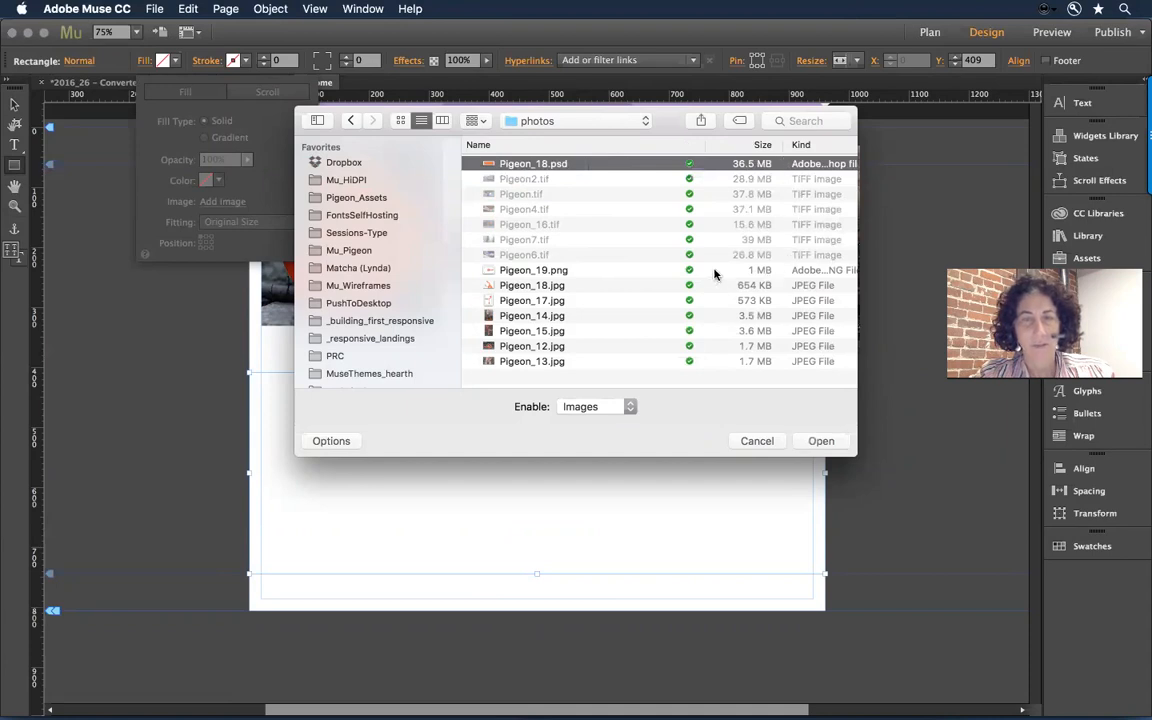
{"action": "left_click", "coordinate": [562, 271]}
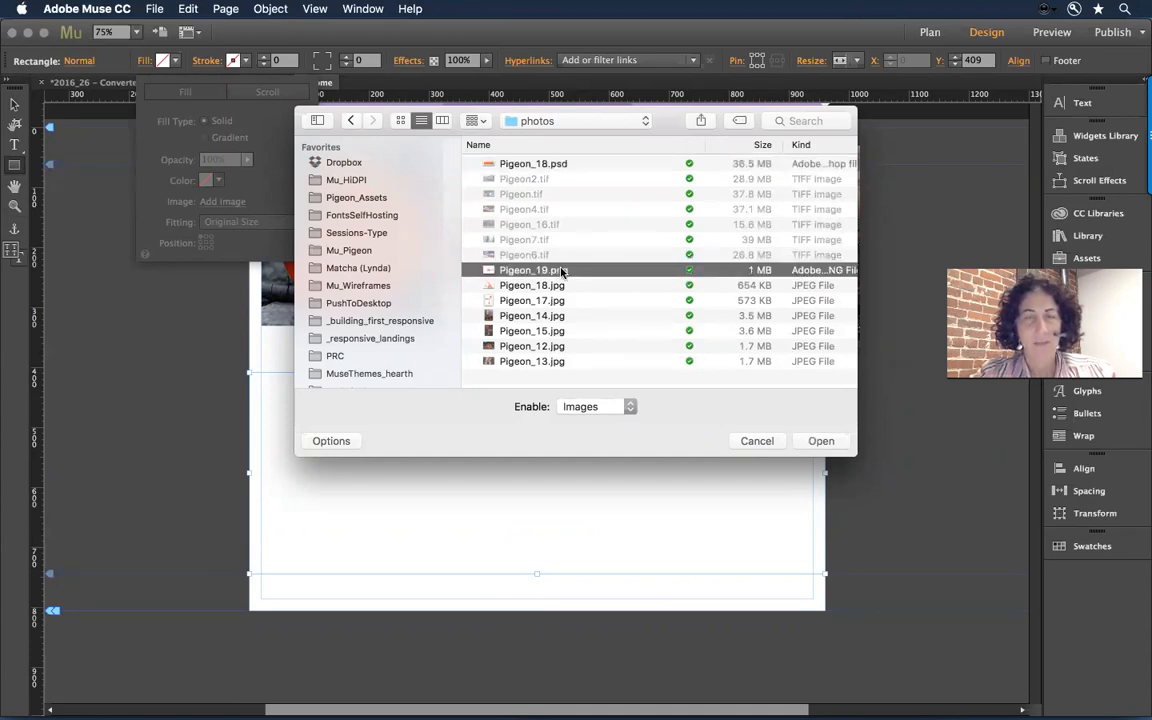
{"action": "key", "text": "space"}
{"action": "key", "text": "space"}
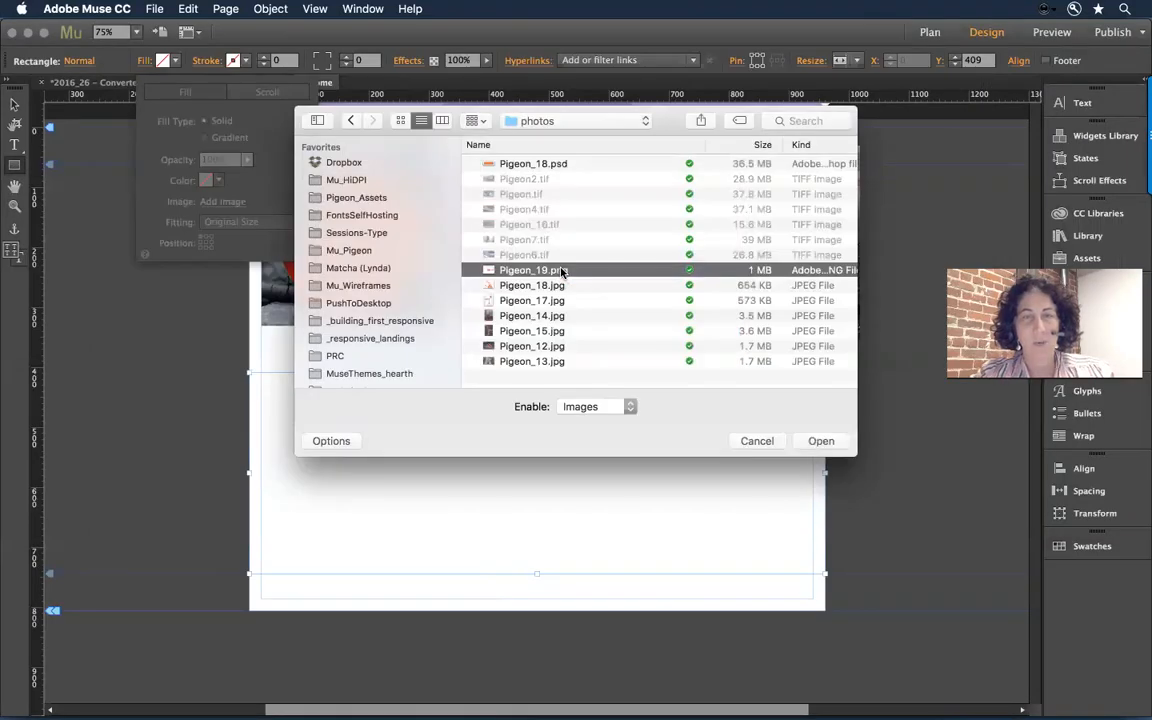
{"action": "key", "text": "Return"}
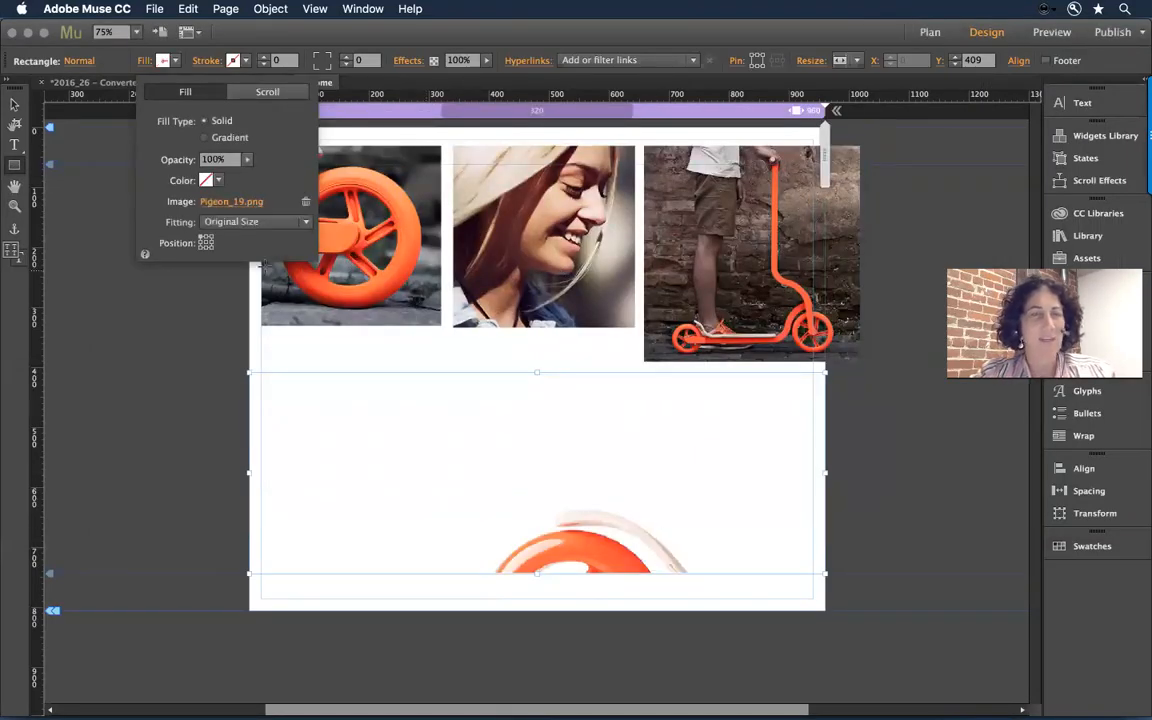
Step: Set the fill image's fitting to Scale To Fill with a centre-right position, and return to the Selection tool
{"action": "left_click", "coordinate": [241, 223]}
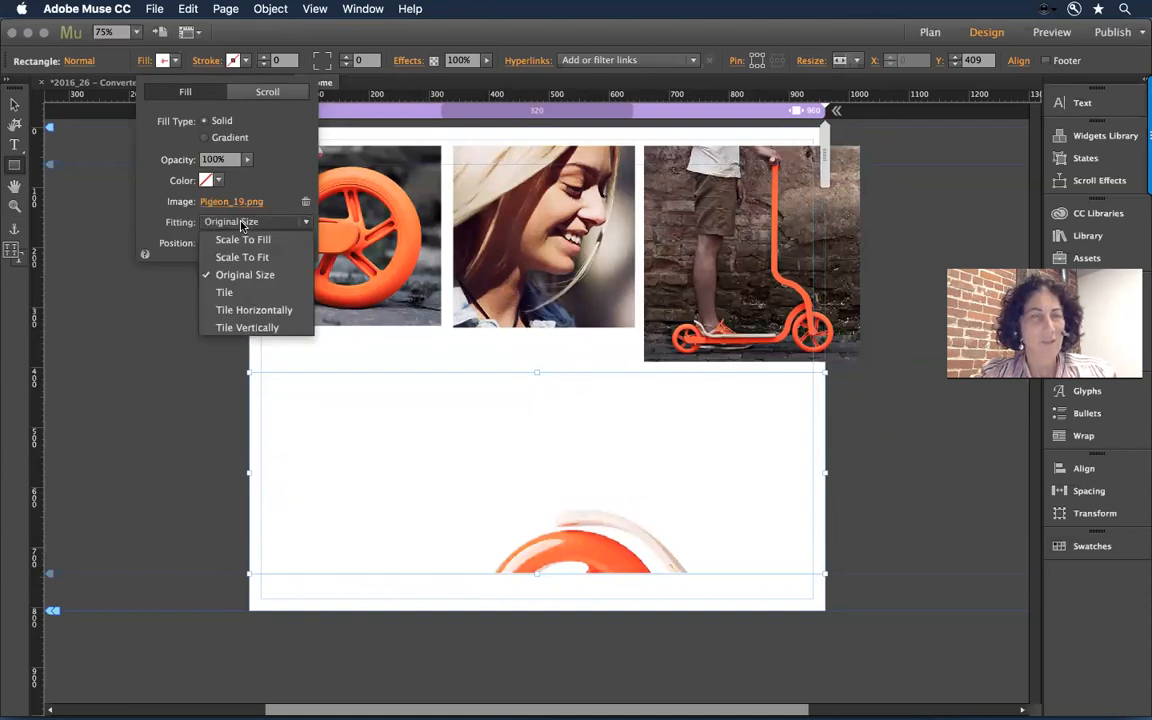
{"action": "left_click", "coordinate": [244, 240]}
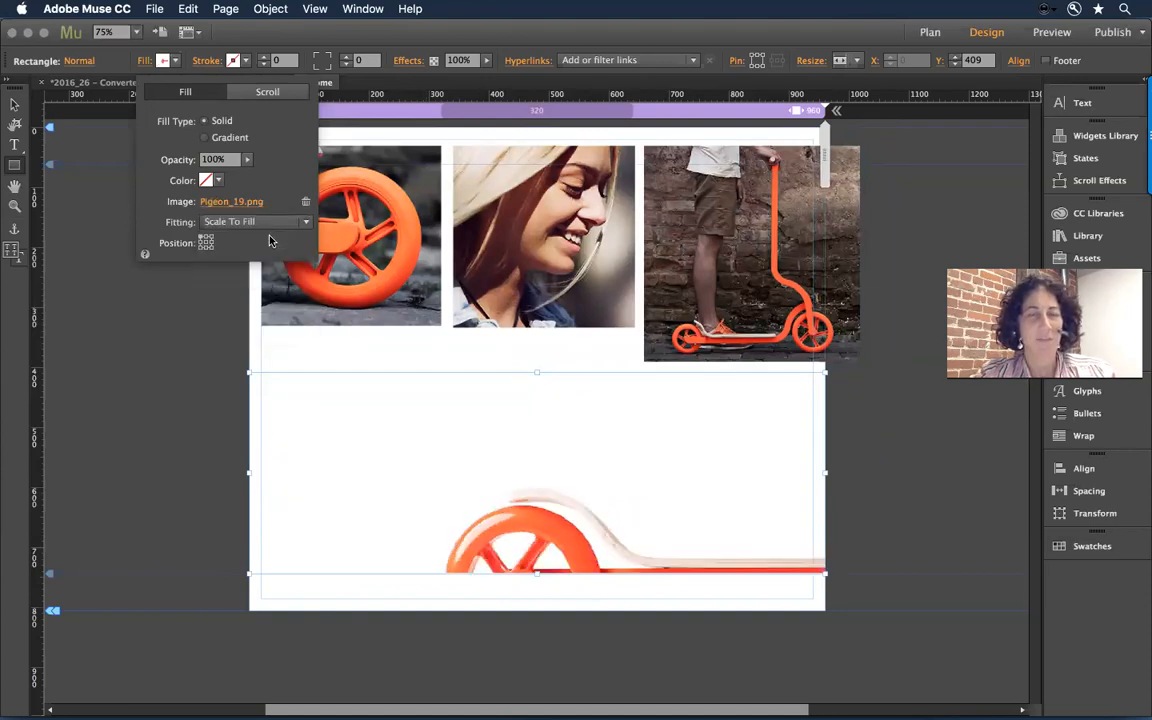
{"action": "left_click", "coordinate": [208, 243]}
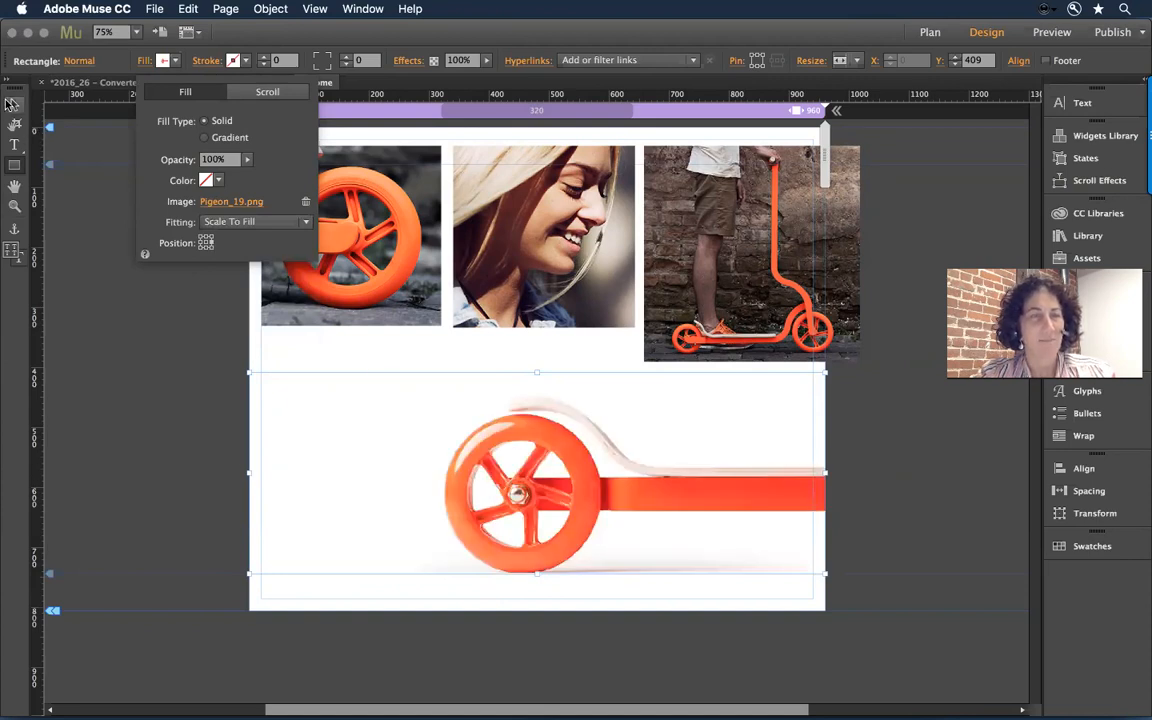
{"action": "left_click", "coordinate": [11, 104]}
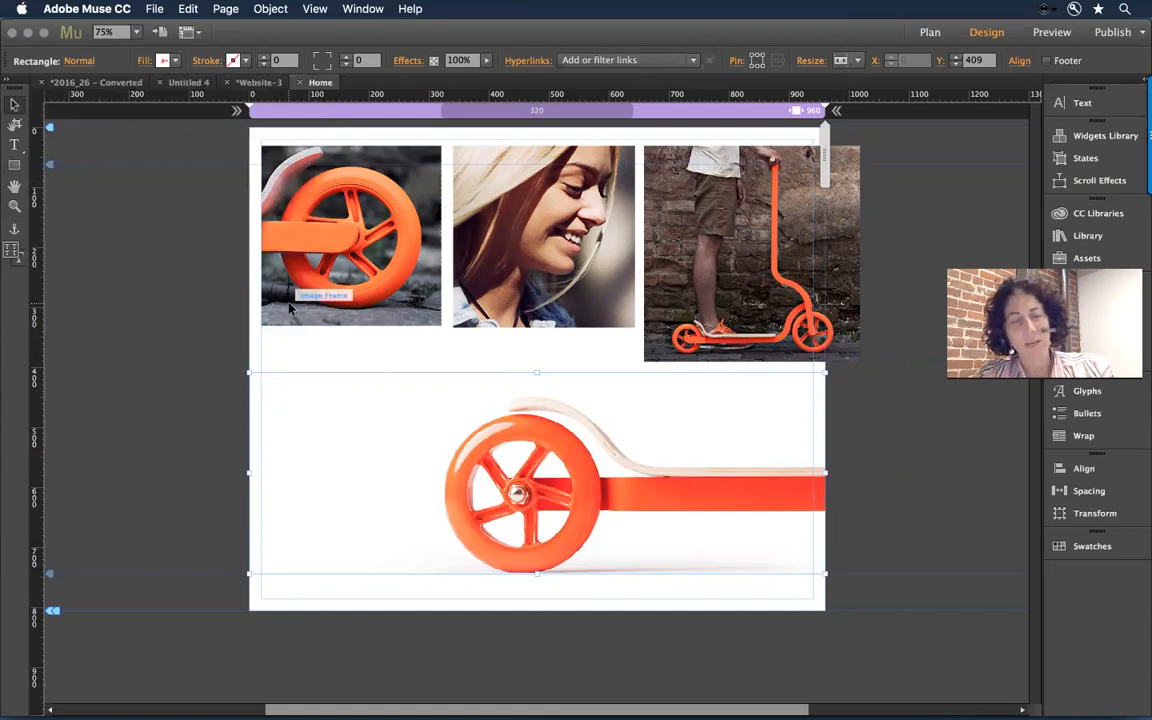
Step: Preview the page in the browser, narrow the window to check how the images scale, and return to Adobe Muse
{"action": "key", "text": "super+shift+e"}
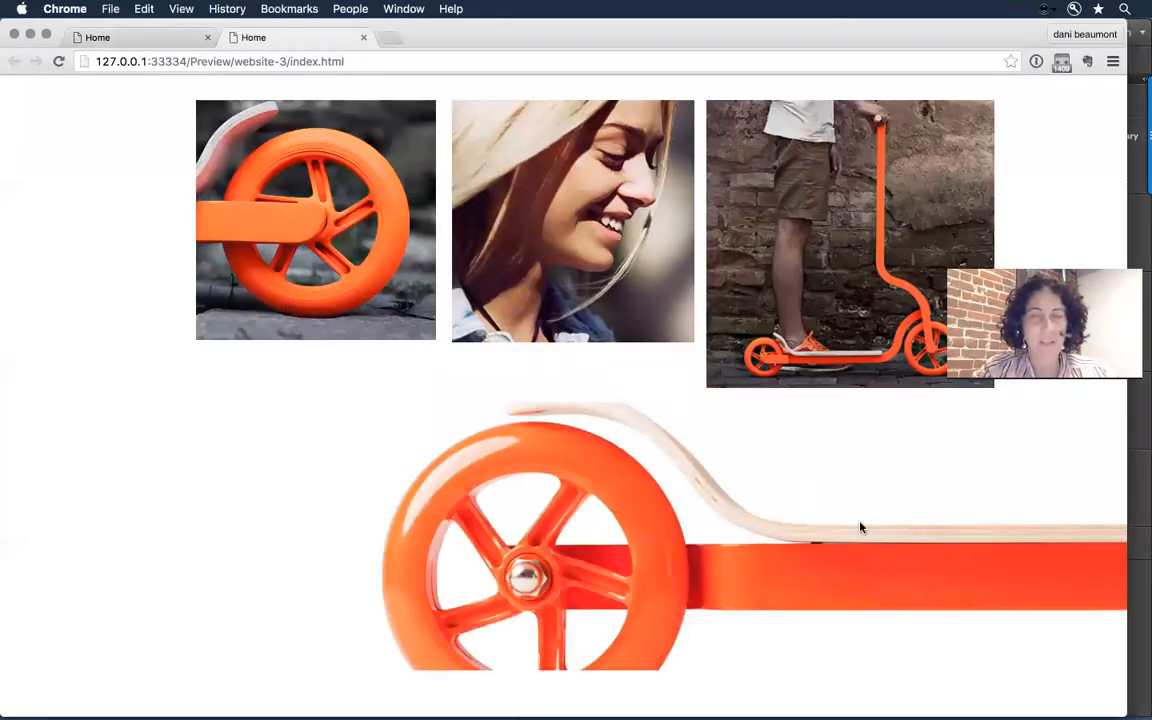
{"action": "left_click_drag", "start_coordinate": [1127, 488], "coordinate": [253, 371]}
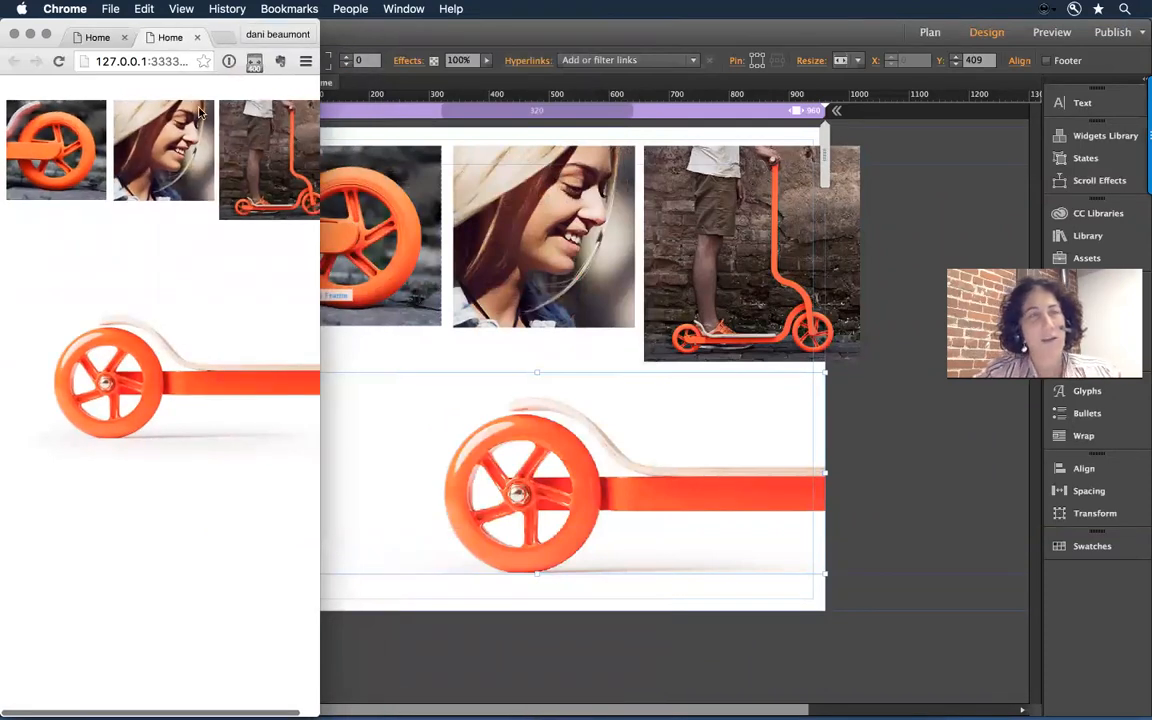
{"action": "left_click_drag", "start_coordinate": [215, 25], "coordinate": [380, 8]}
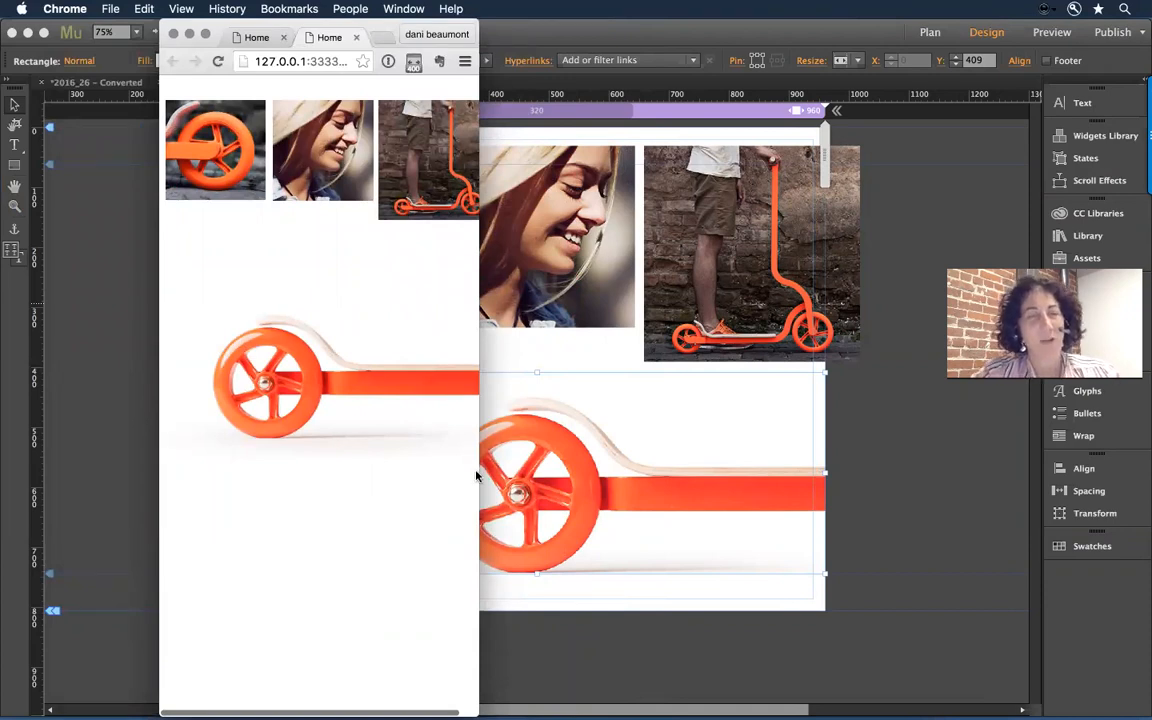
{"action": "left_click_drag", "start_coordinate": [480, 421], "coordinate": [480, 472]}
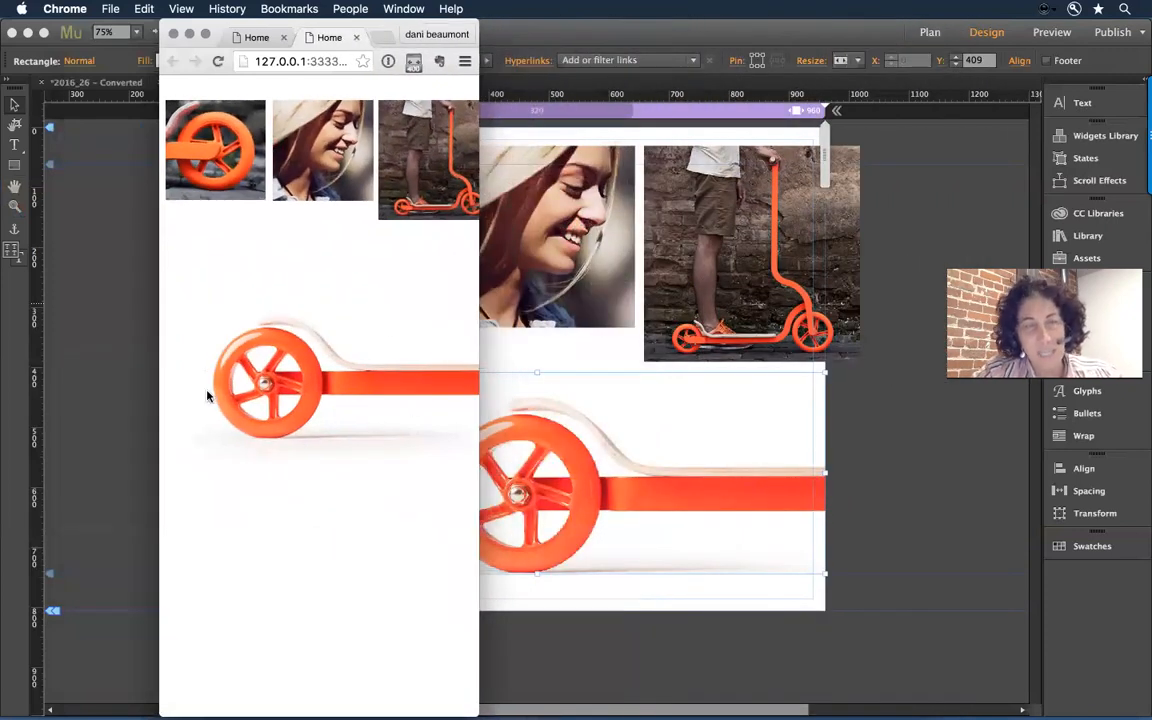
{"action": "left_click", "coordinate": [576, 356]}
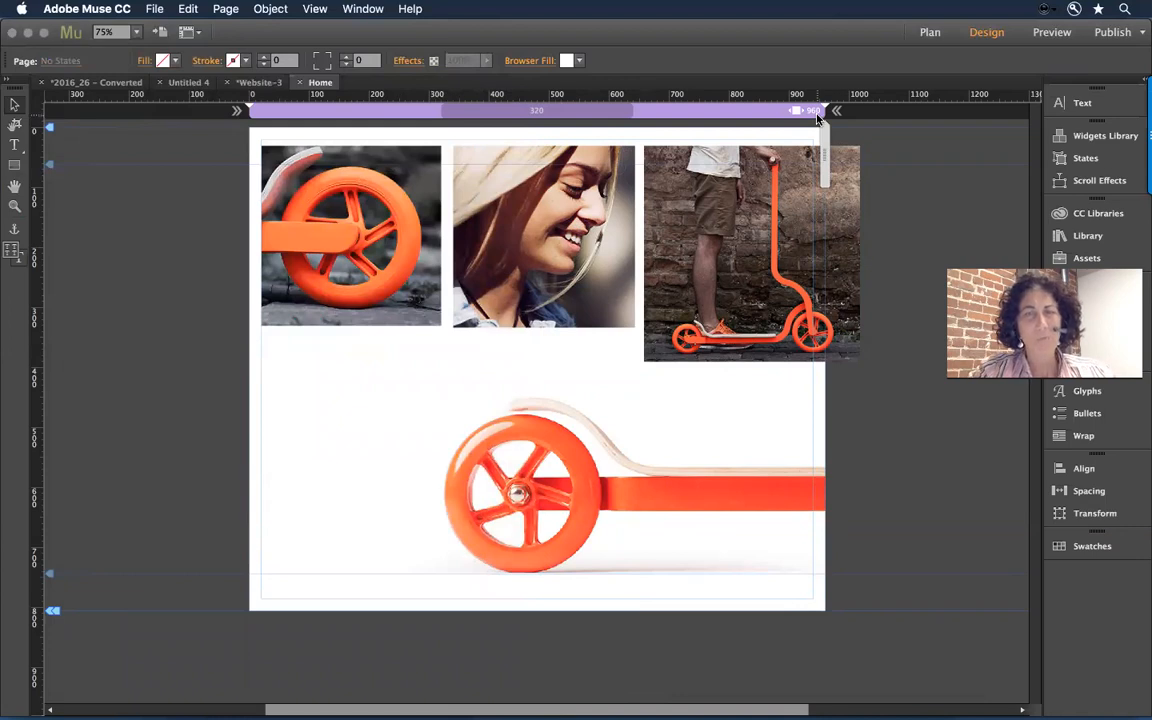
Step: Widen the Home page's fluid breakpoint and set its breakpoint width to 1400 px
{"action": "left_click_drag", "start_coordinate": [823, 111], "coordinate": [938, 116]}
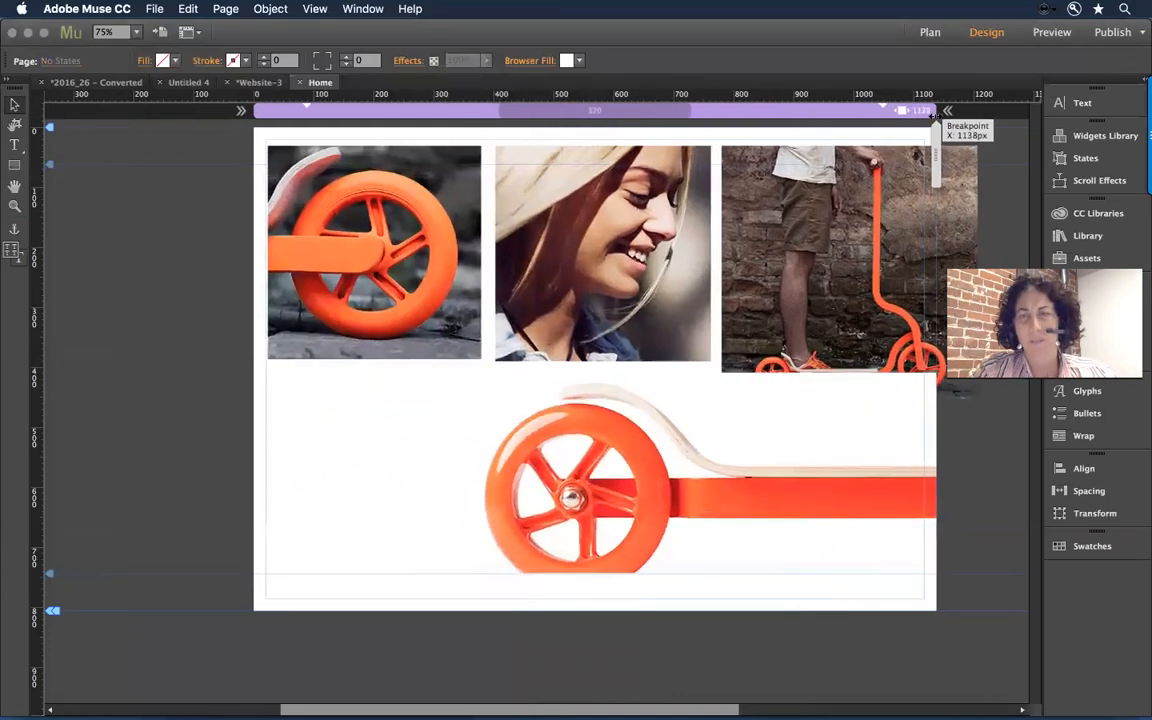
{"action": "right_click", "coordinate": [817, 110]}
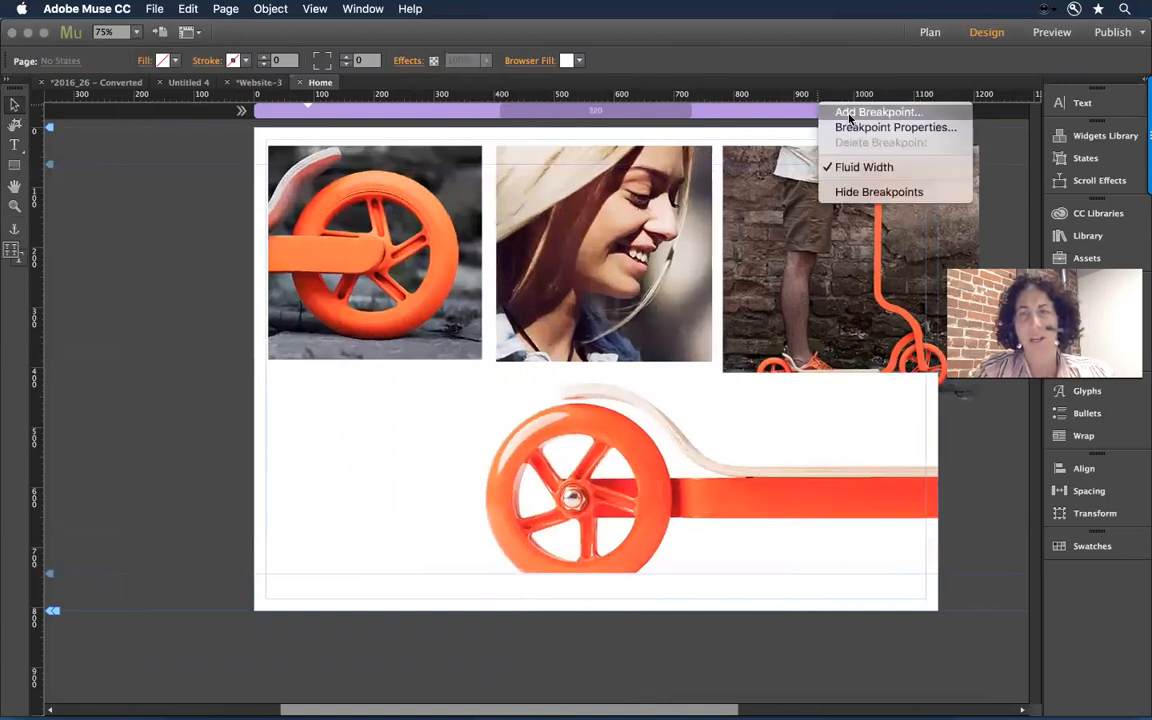
{"action": "left_click", "coordinate": [858, 128]}
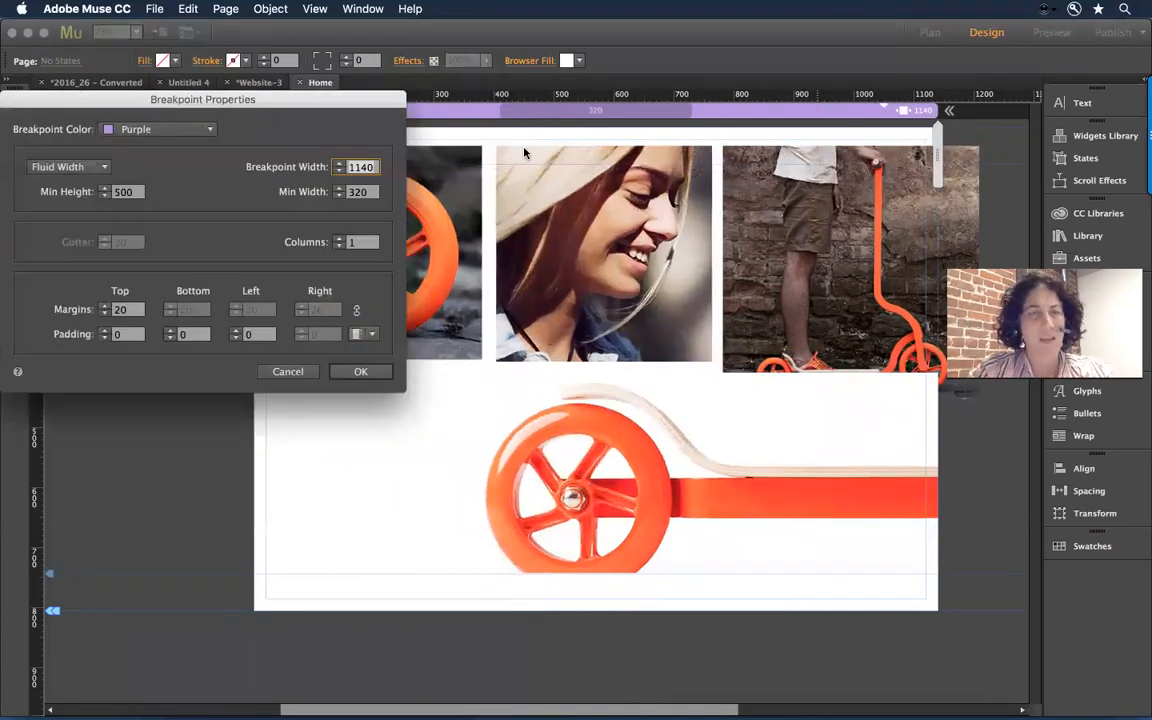
{"action": "type", "text": "14"}
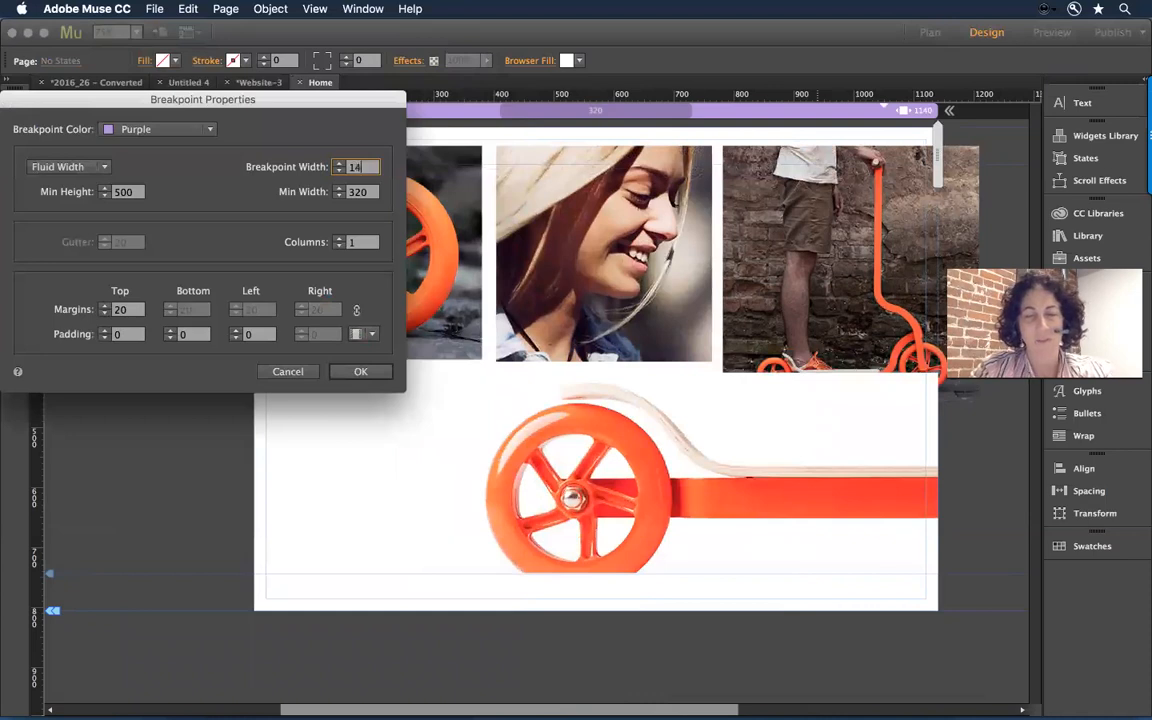
{"action": "type", "text": "00"}
{"action": "key", "text": "Return"}
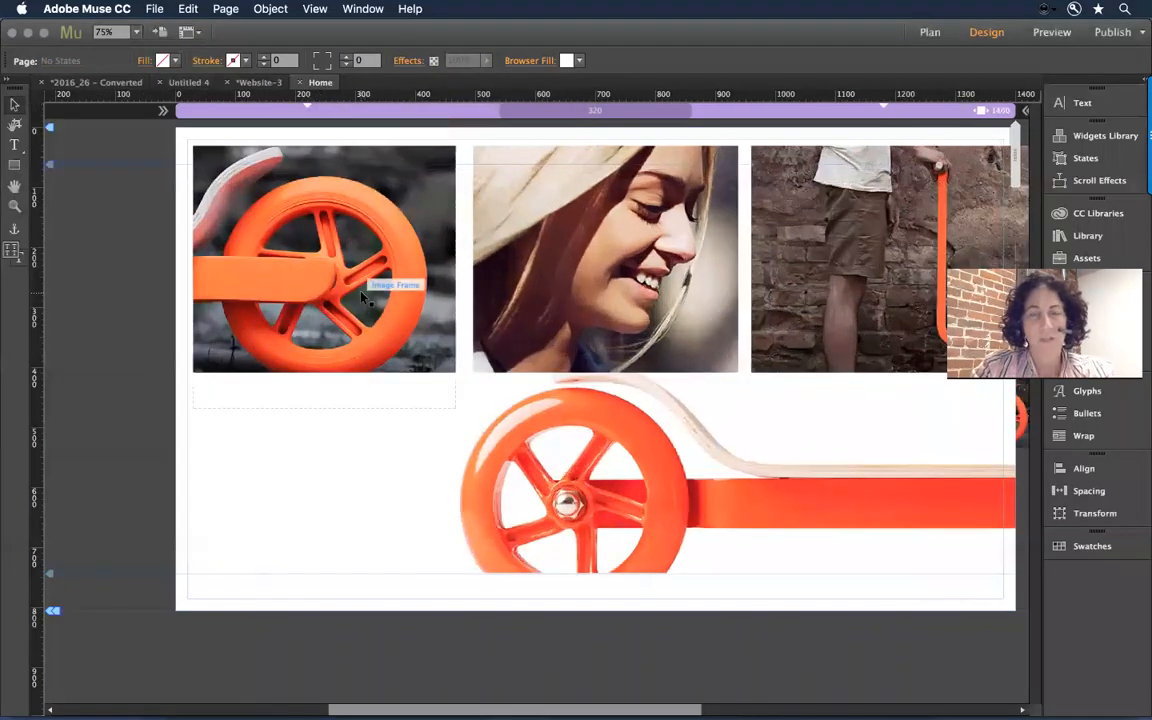
Step: Scale the three photo frames down together so that they fit within the right margin of the 1400 px page
{"action": "key", "text": "super+minus"}
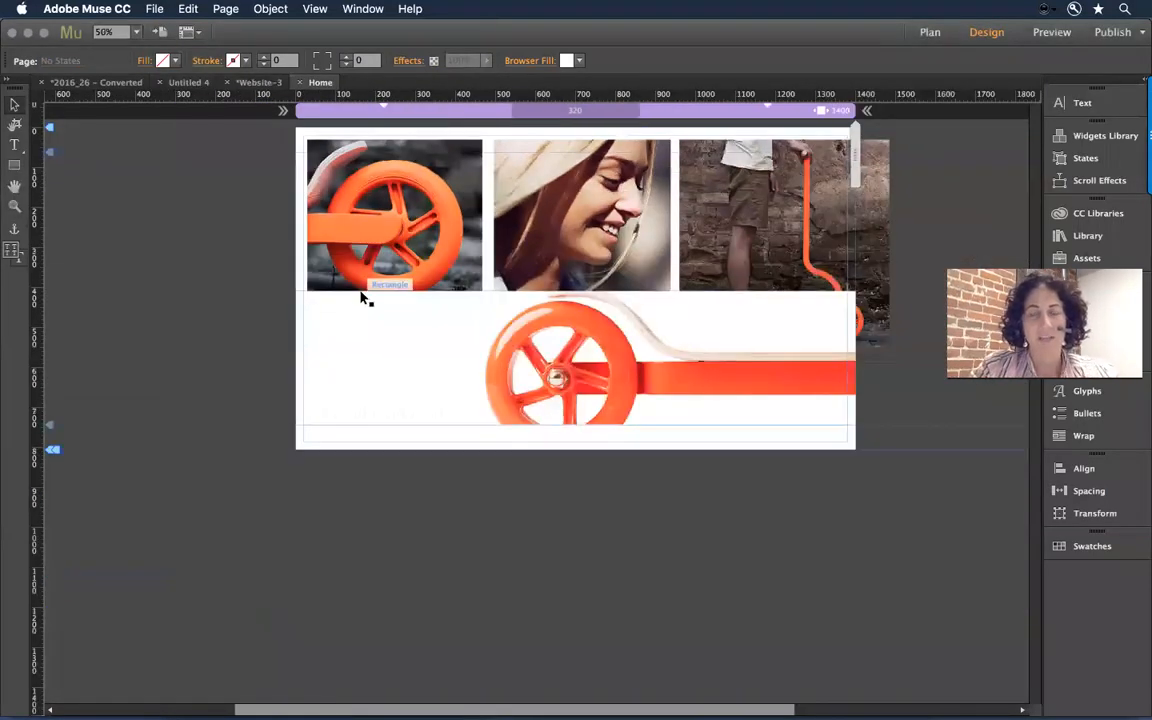
{"action": "left_click", "coordinate": [757, 190]}
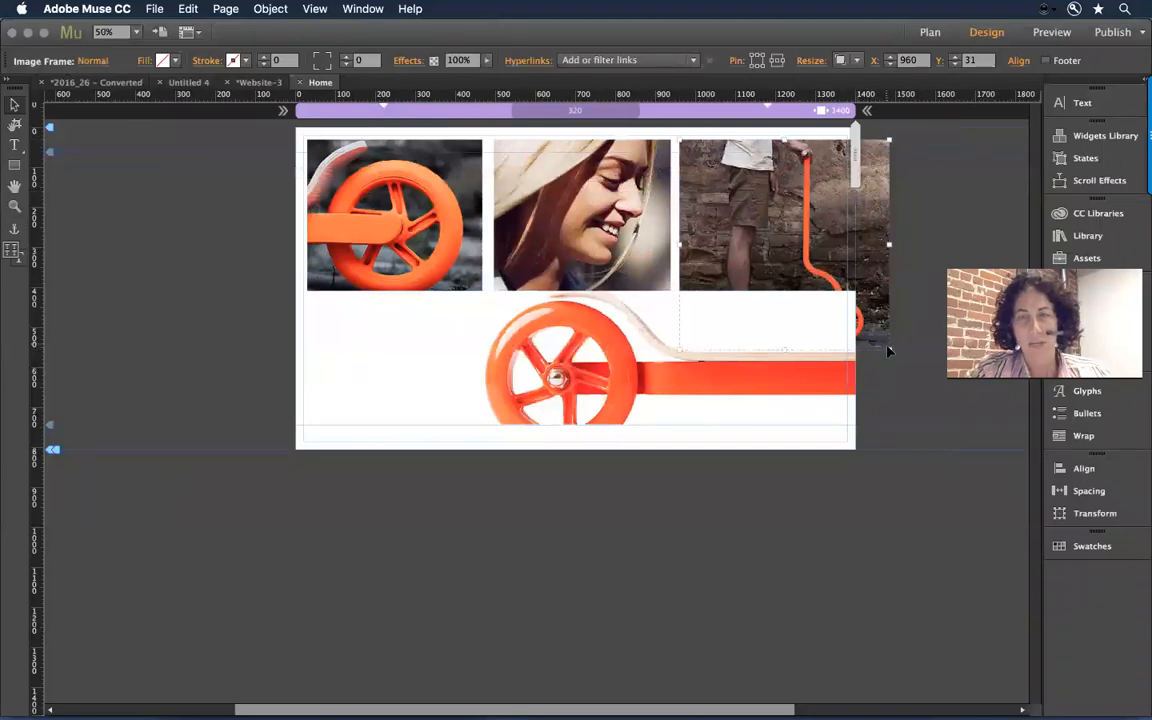
{"action": "left_click", "coordinate": [556, 200], "text": "shift"}
{"action": "left_click", "coordinate": [437, 207], "text": "shift"}
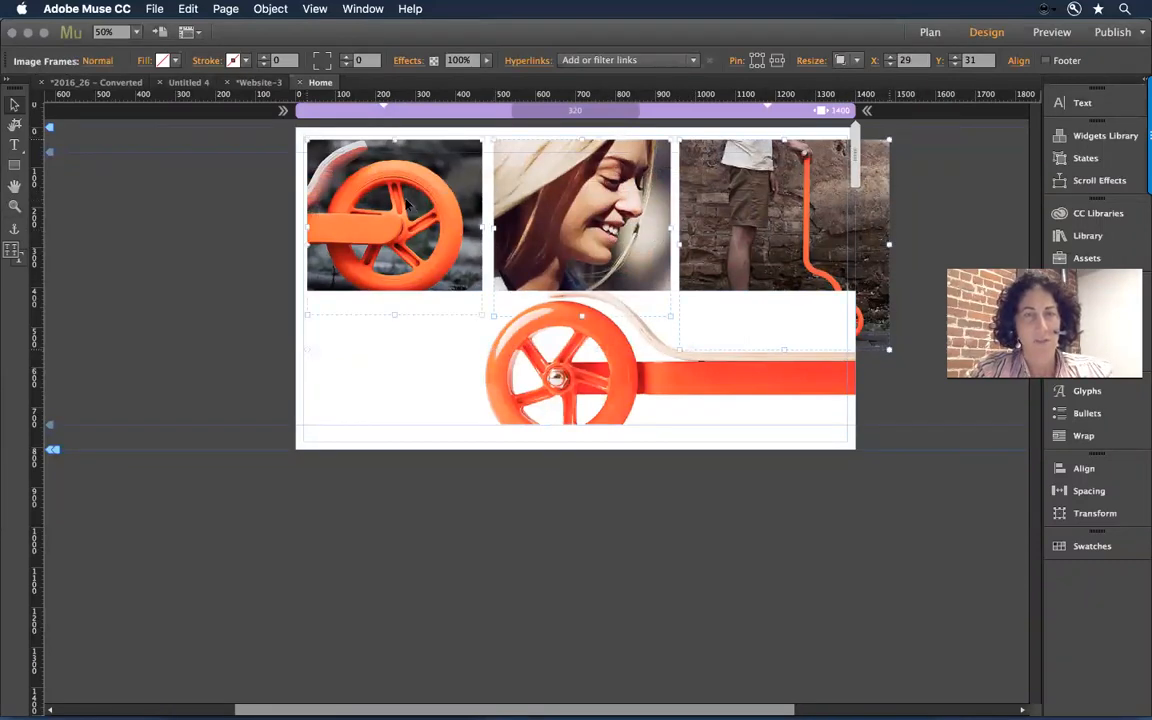
{"action": "left_click_drag", "start_coordinate": [889, 351], "coordinate": [844, 323]}
{"action": "left_click", "coordinate": [899, 378]}
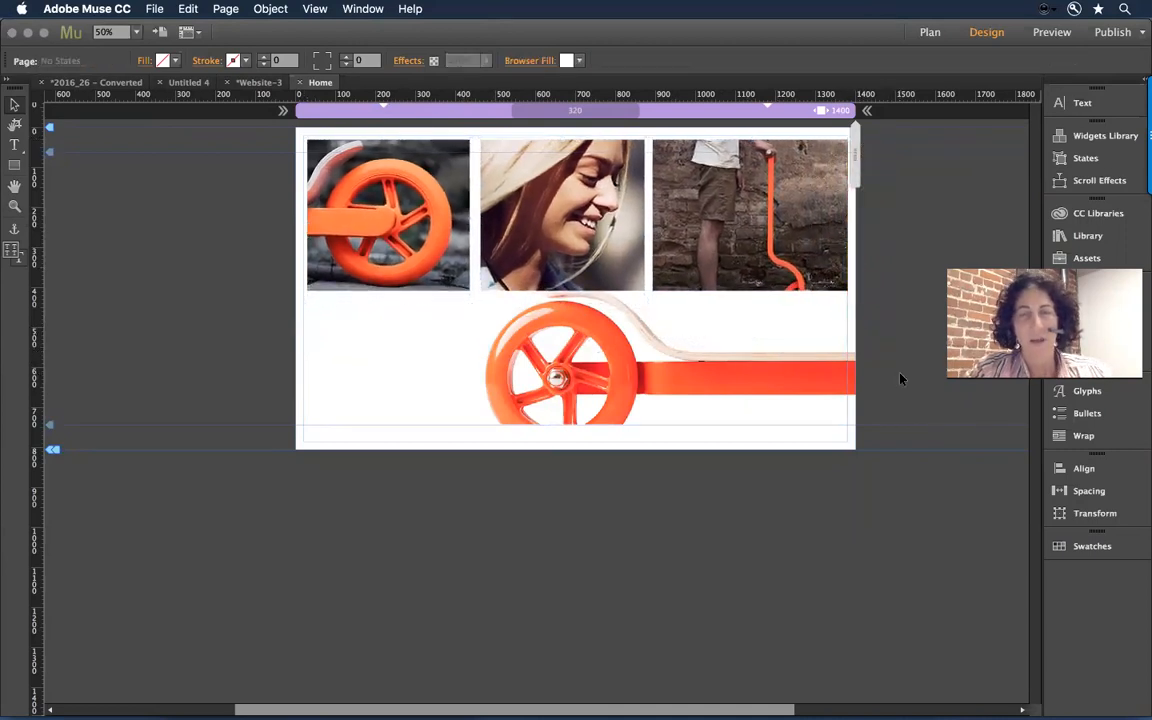
Step: Move the full-width scooter image rectangle down to about Y 577, below the three photos
{"action": "left_click", "coordinate": [783, 378]}
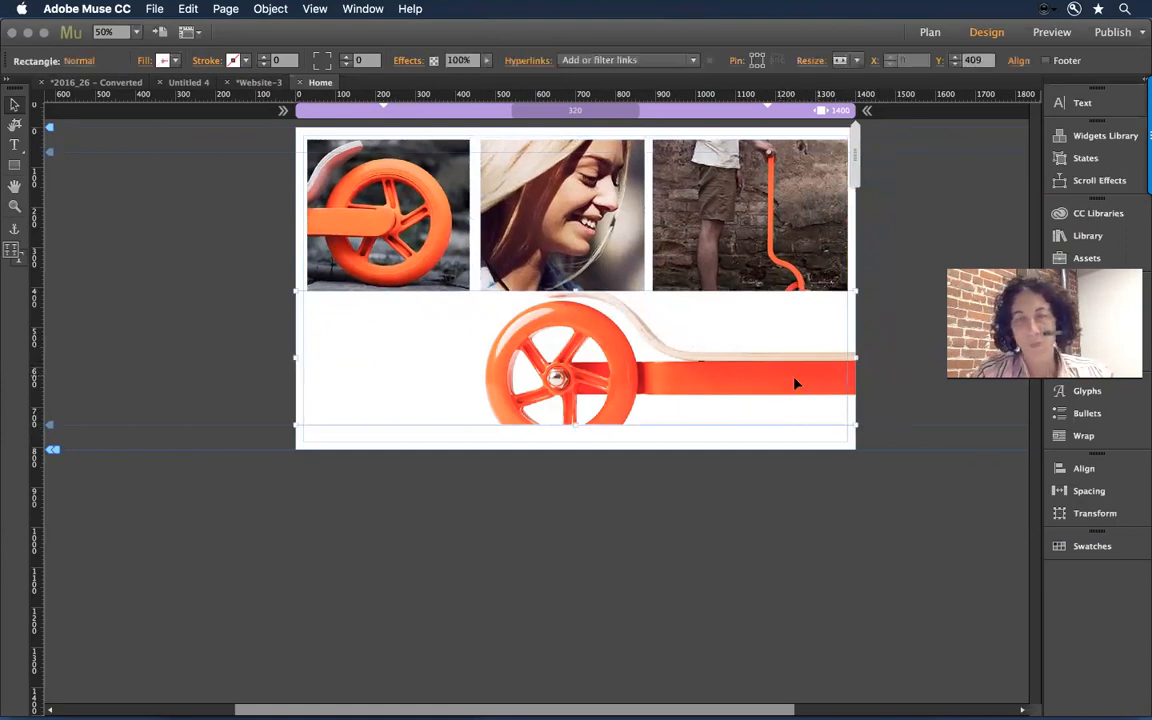
{"action": "left_click_drag", "start_coordinate": [798, 397], "coordinate": [805, 451]}
{"action": "left_click", "coordinate": [963, 433]}
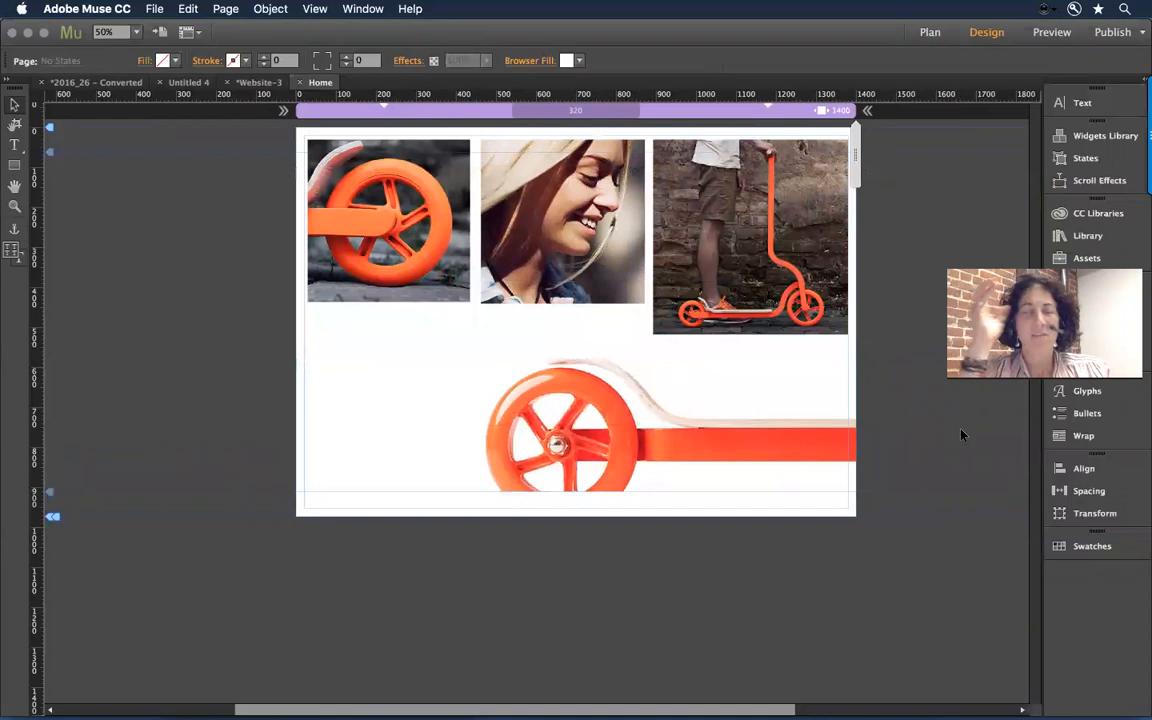
{"action": "left_click", "coordinate": [748, 436]}
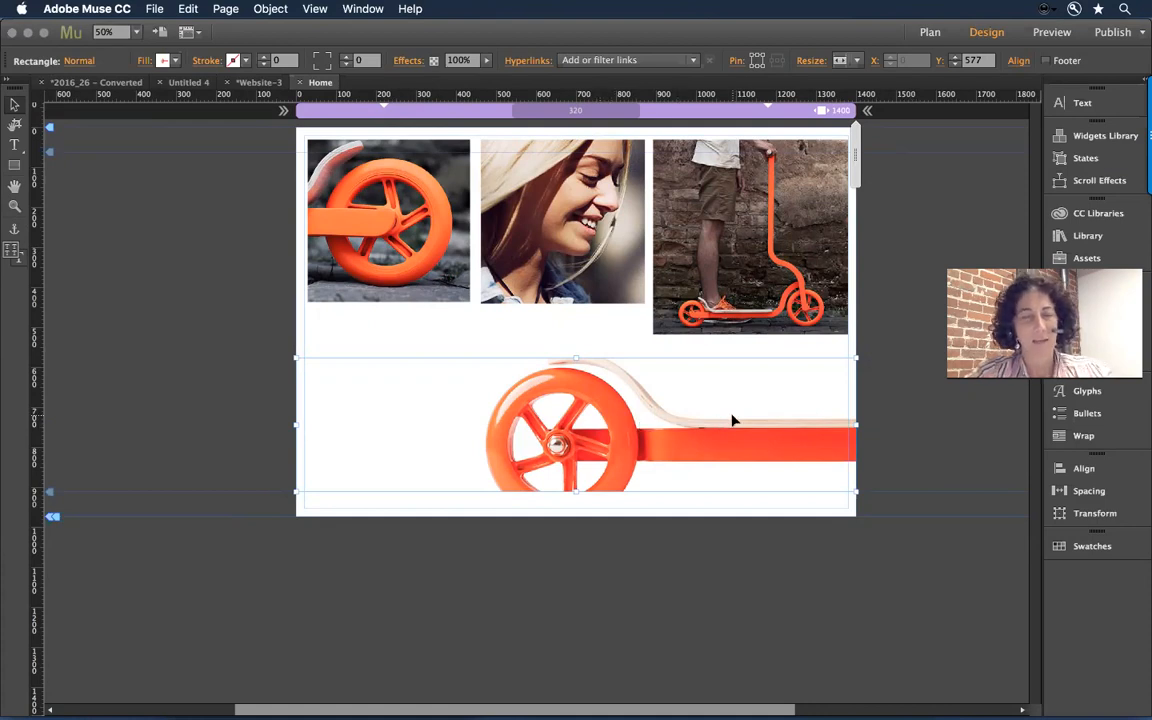
Step: Switch to Finder, open the photos folder inside Pigeon_Assets and show its files as thumbnails
{"action": "key", "text": "super+Tab"}
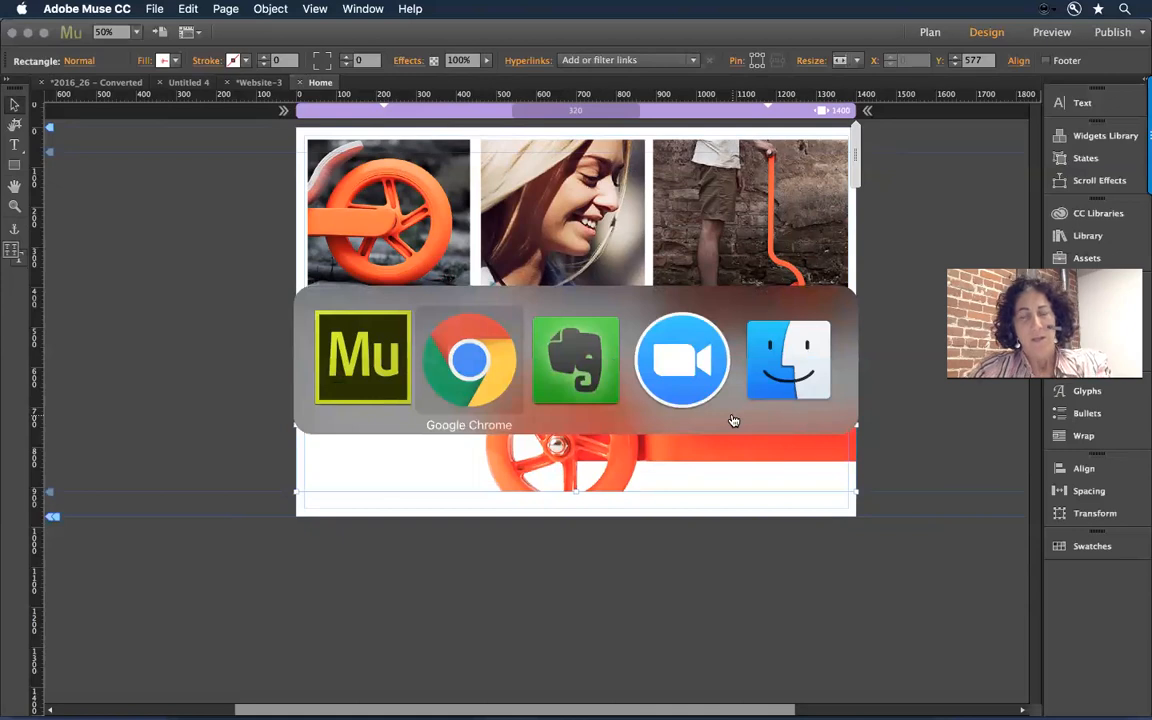
{"action": "key", "text": "super+Tab"}
{"action": "key", "text": "super+Tab"}
{"action": "key", "text": "super+Tab"}
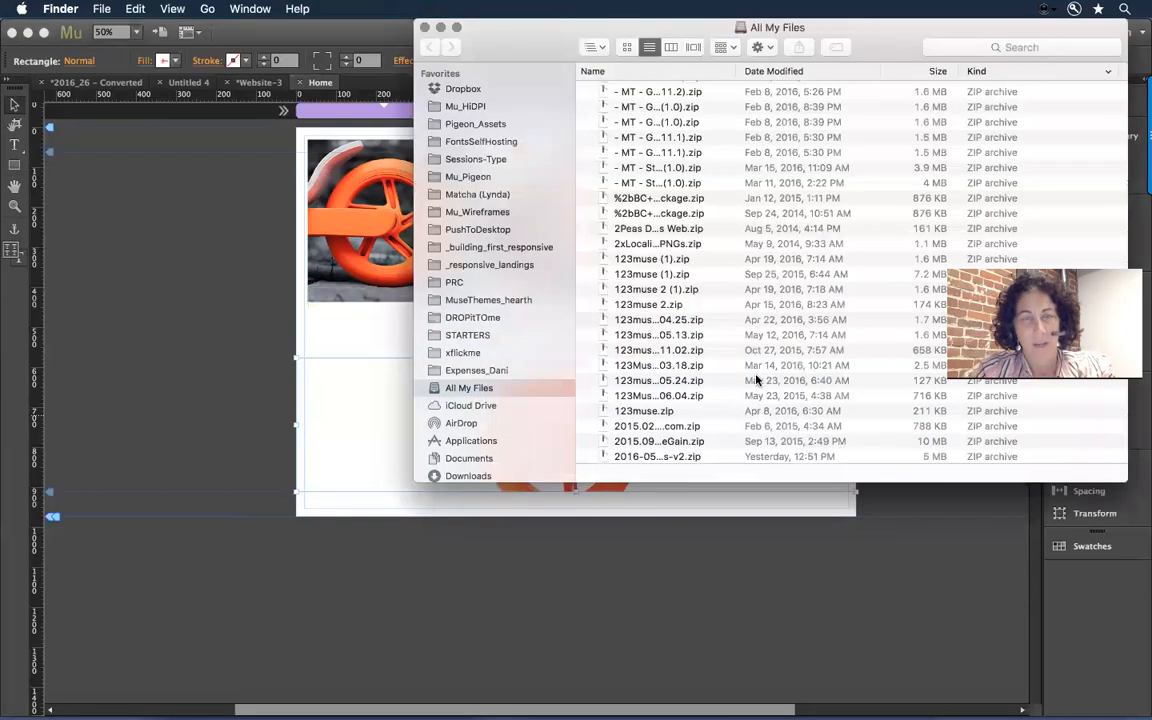
{"action": "left_click", "coordinate": [478, 123]}
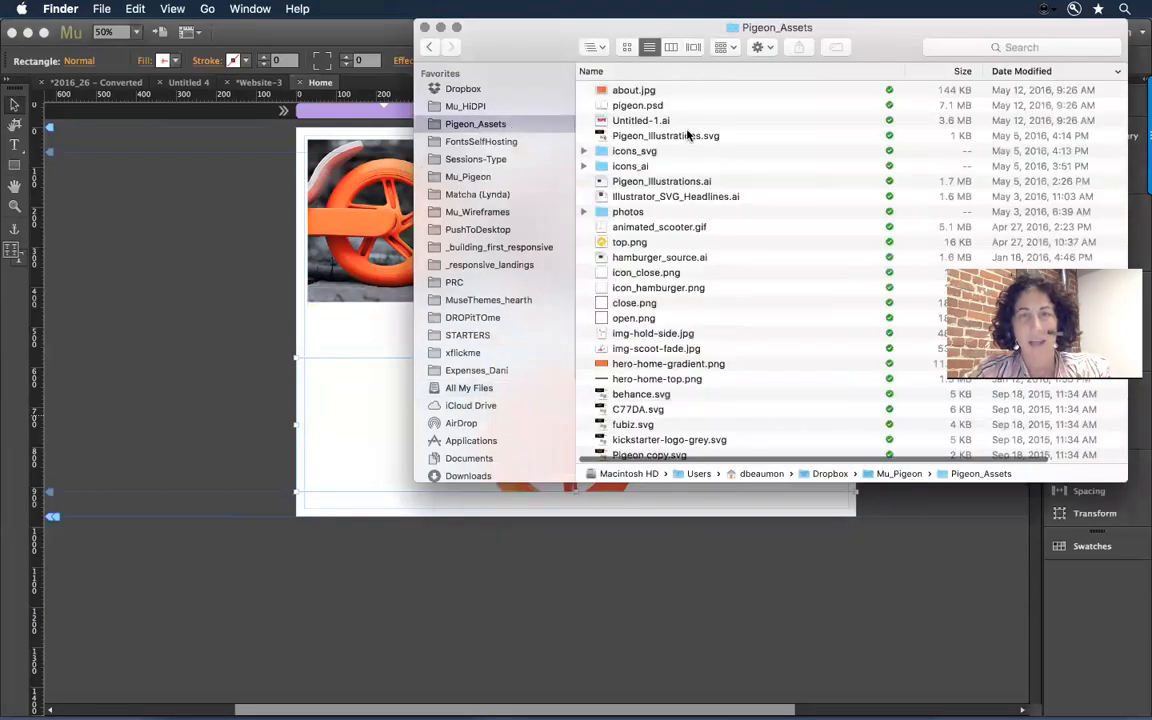
{"action": "left_click", "coordinate": [632, 213]}
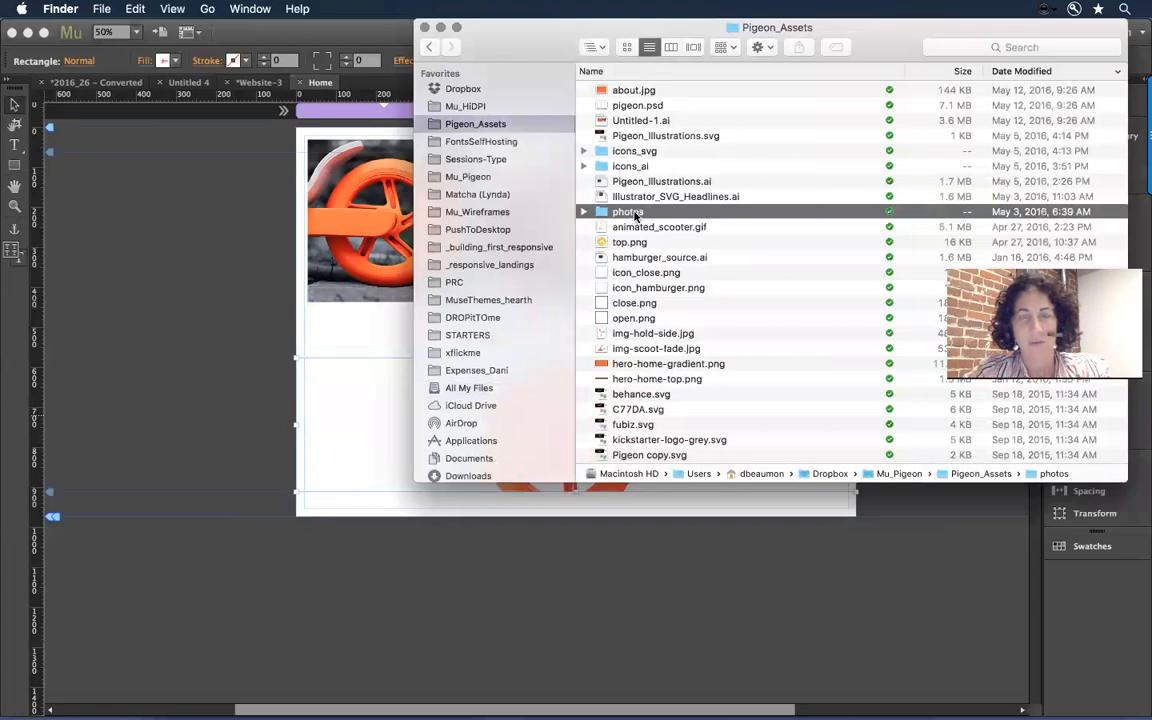
{"action": "double_click", "coordinate": [634, 213]}
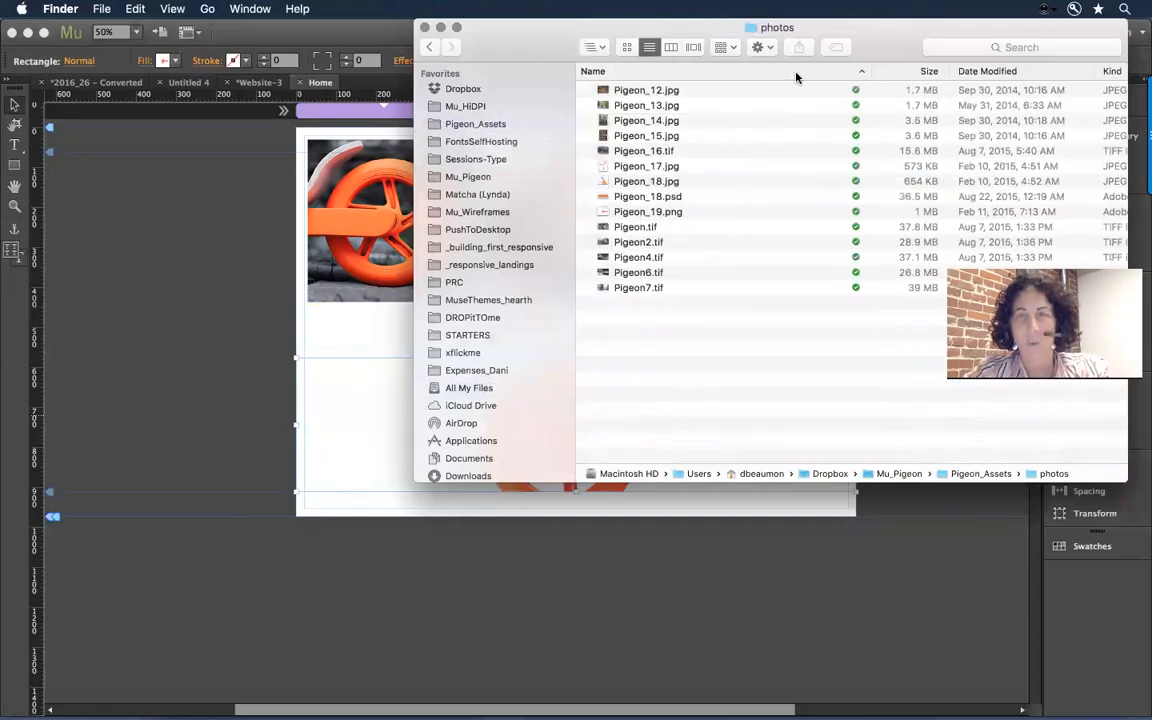
{"action": "left_click", "coordinate": [627, 47]}
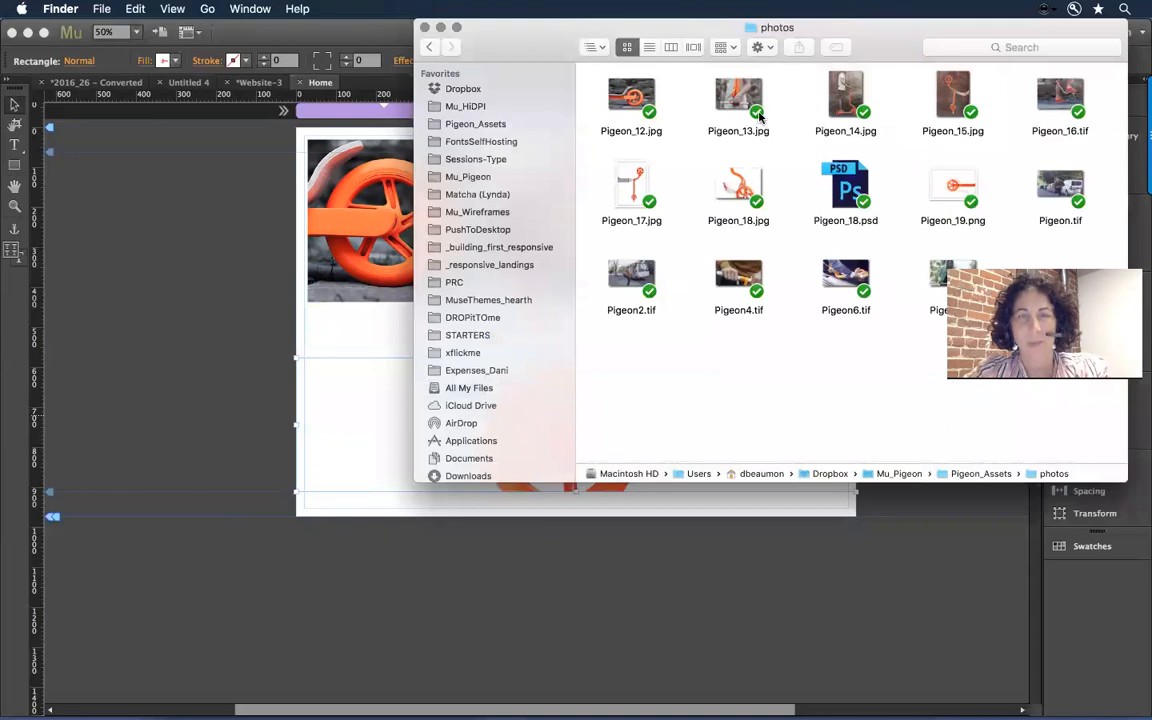
Step: Open Pigeon_19.png in Fireworks and shift its document window slightly down
{"action": "left_click", "coordinate": [953, 185]}
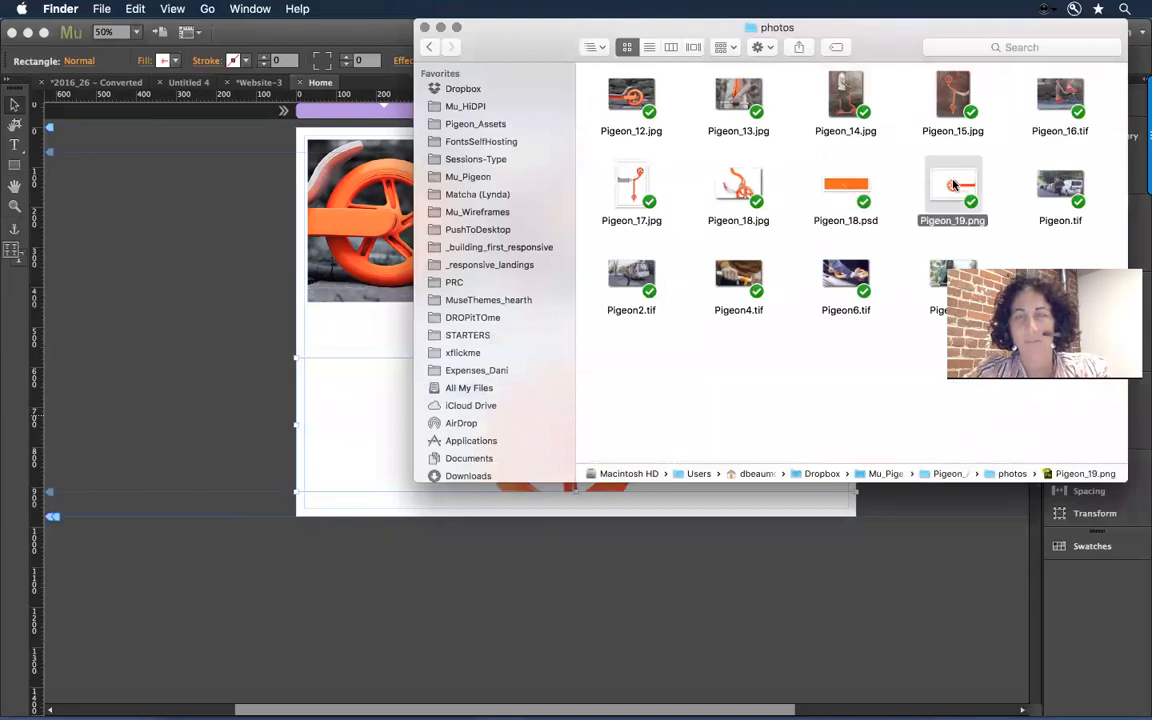
{"action": "right_click", "coordinate": [953, 185]}
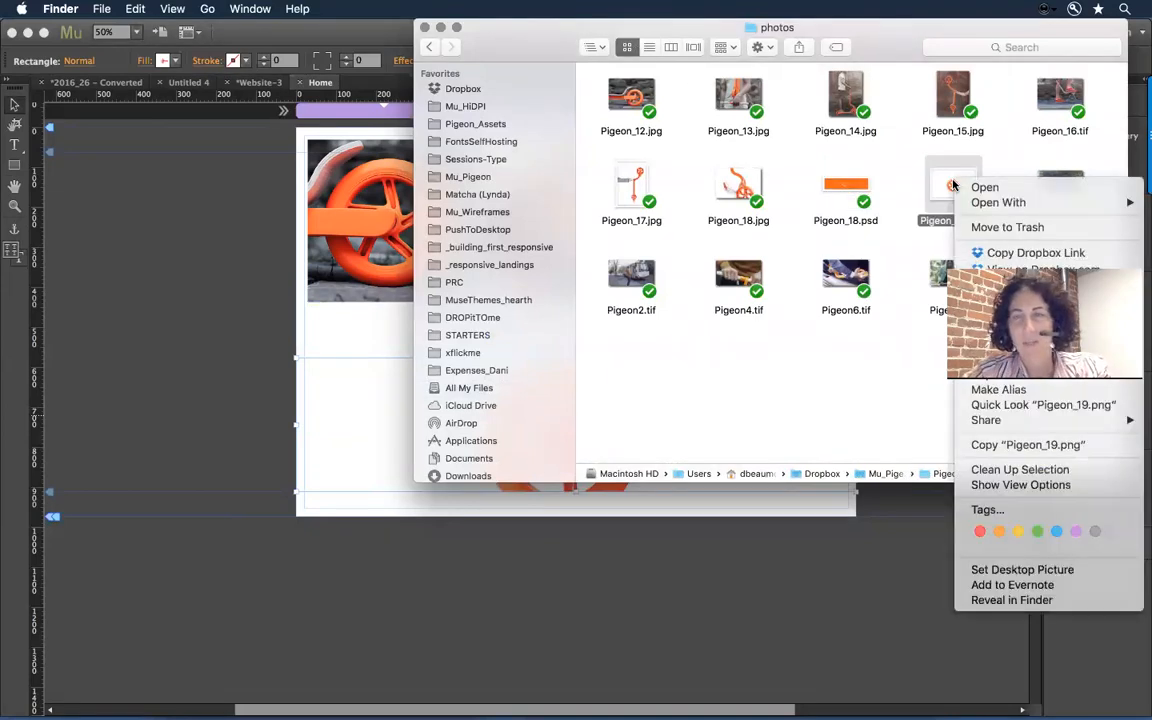
{"action": "mouse_move", "coordinate": [1000, 205]}
{"action": "left_click", "coordinate": [887, 204]}
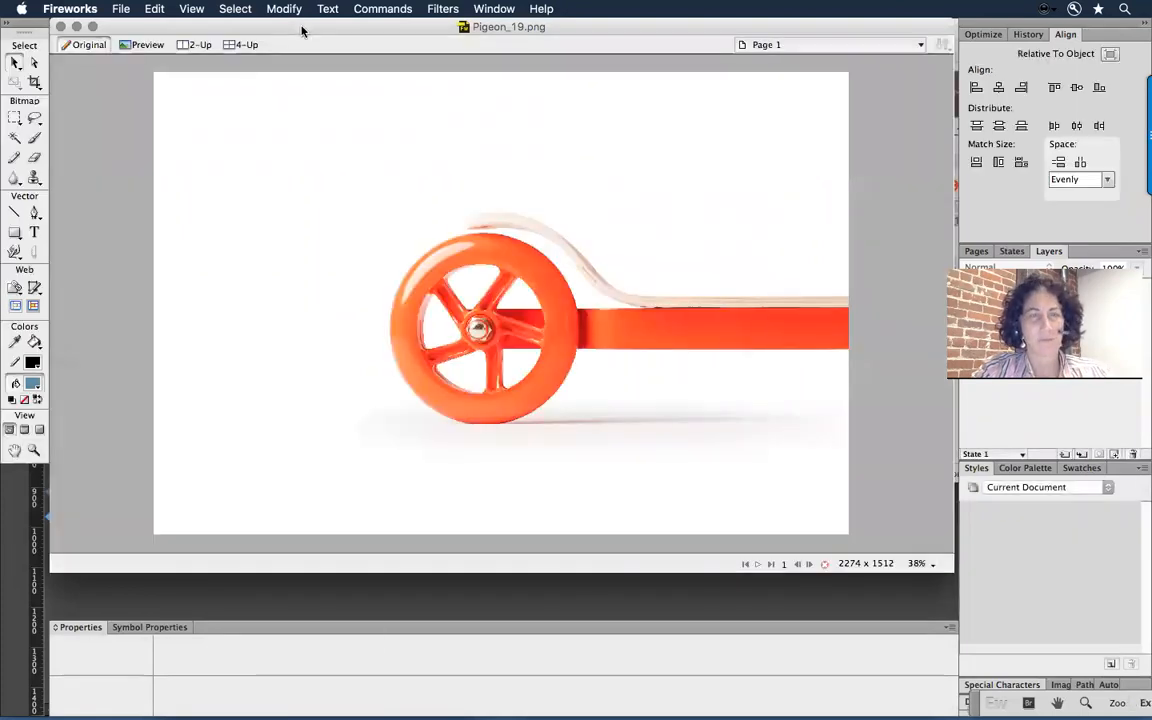
{"action": "mouse_move", "coordinate": [302, 27]}
{"action": "left_mouse_down"}
{"action": "mouse_move", "coordinate": [324, 39]}
{"action": "mouse_move", "coordinate": [302, 41]}
{"action": "left_mouse_up"}
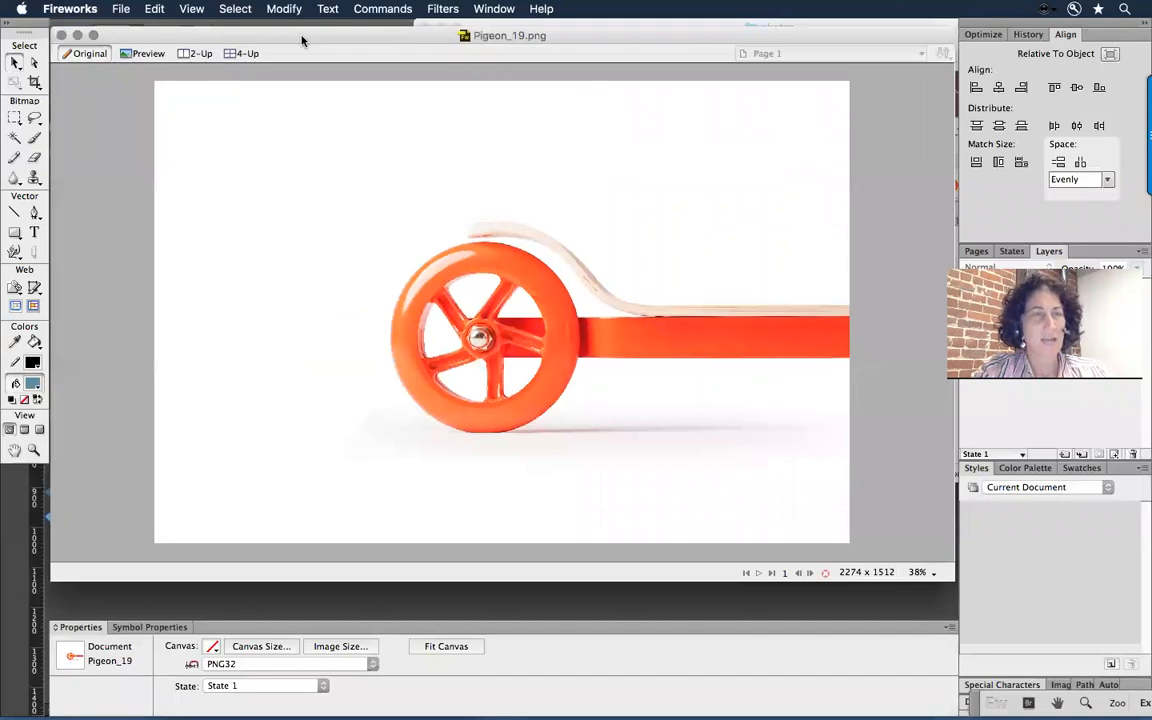
Step: Save the image under the new name Pigeon_19_phone.png in the photos folder
{"action": "left_click", "coordinate": [120, 9]}
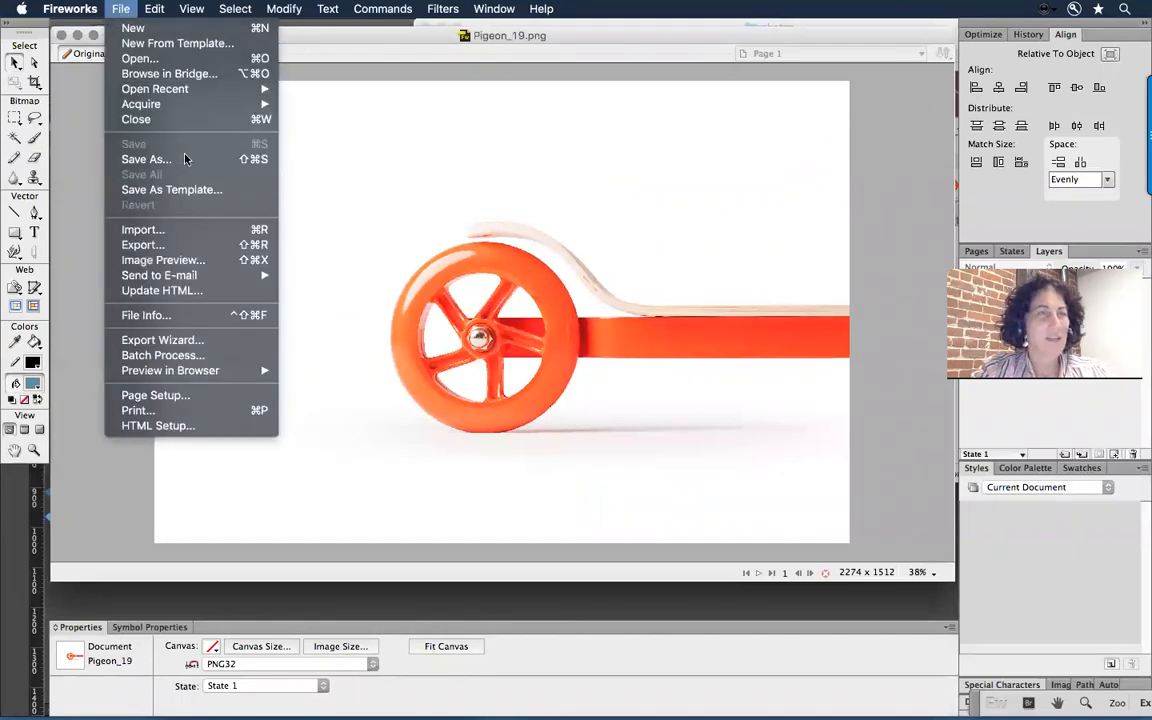
{"action": "left_click", "coordinate": [185, 159]}
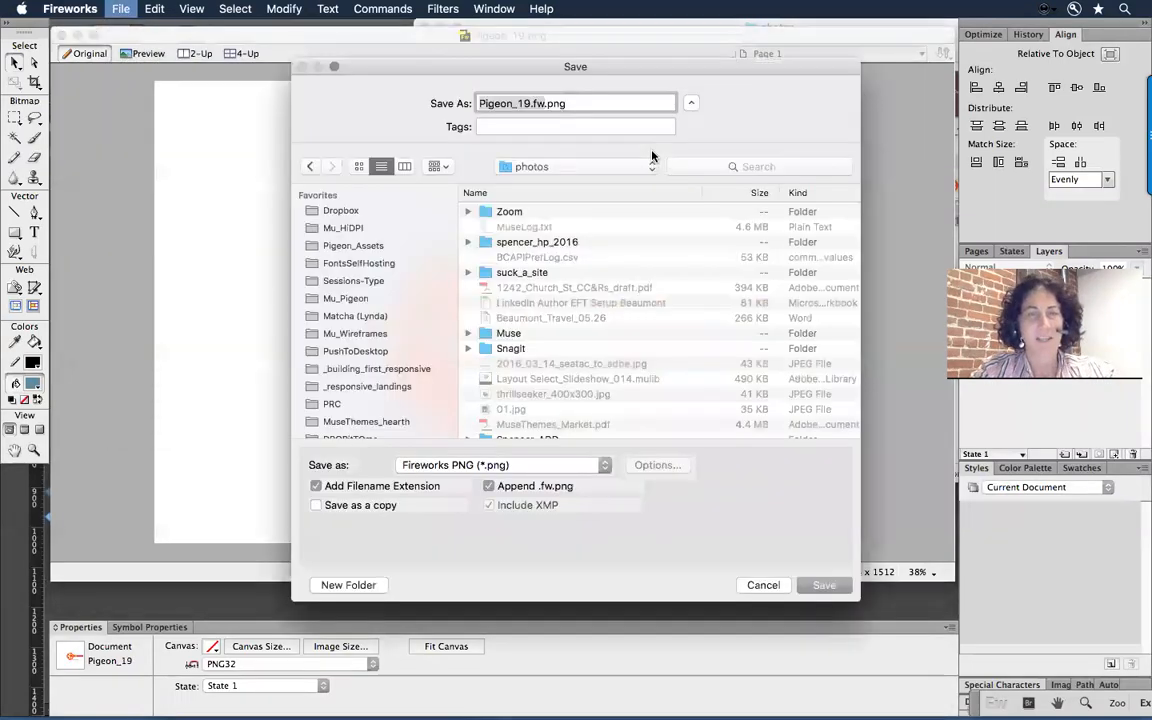
{"action": "left_click", "coordinate": [544, 104]}
{"action": "key", "text": "BackSpace"}
{"action": "key", "text": "BackSpace"}
{"action": "key", "text": "BackSpace"}
{"action": "type", "text": "_phone"}
{"action": "key", "text": "Return"}
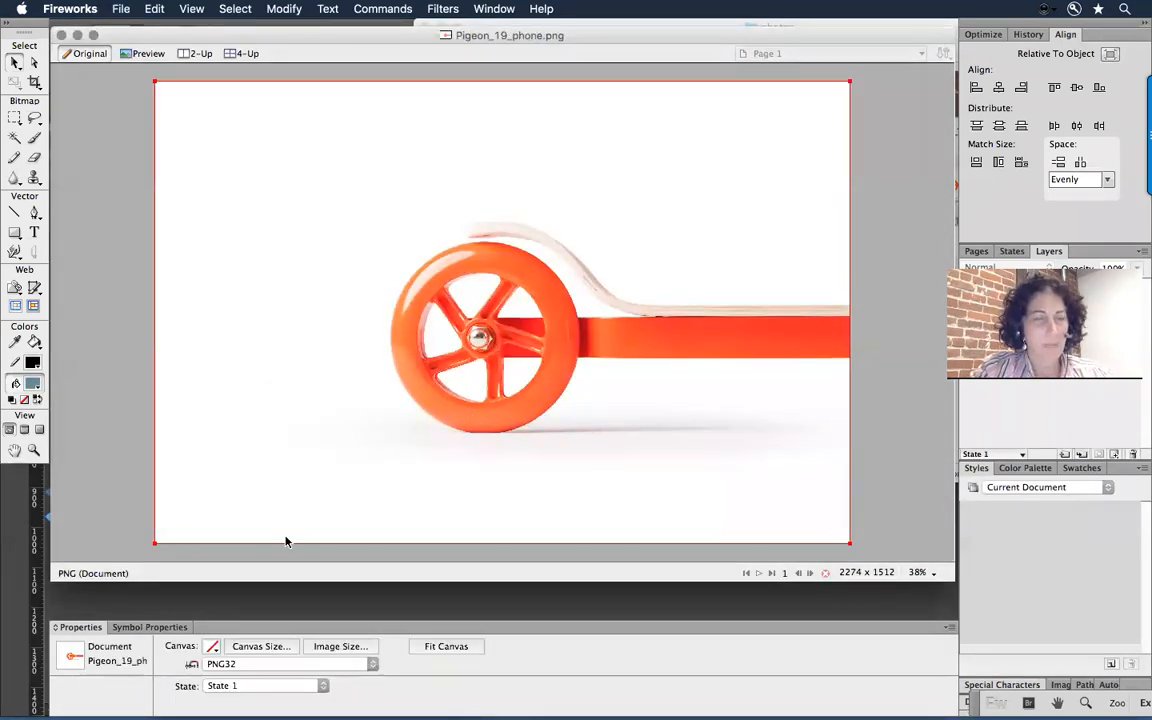
Step: Resize the image to 800 pixels wide with constrained proportions, view it at 100% and save the file
{"action": "left_click", "coordinate": [340, 646]}
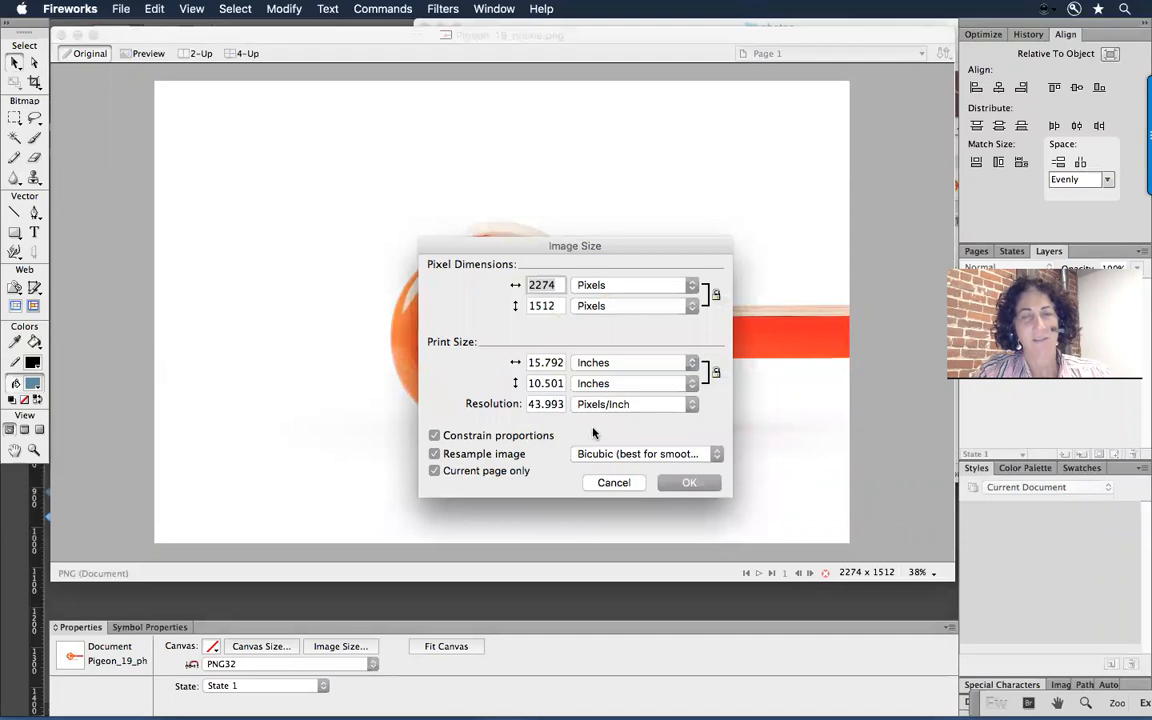
{"action": "double_click", "coordinate": [547, 404]}
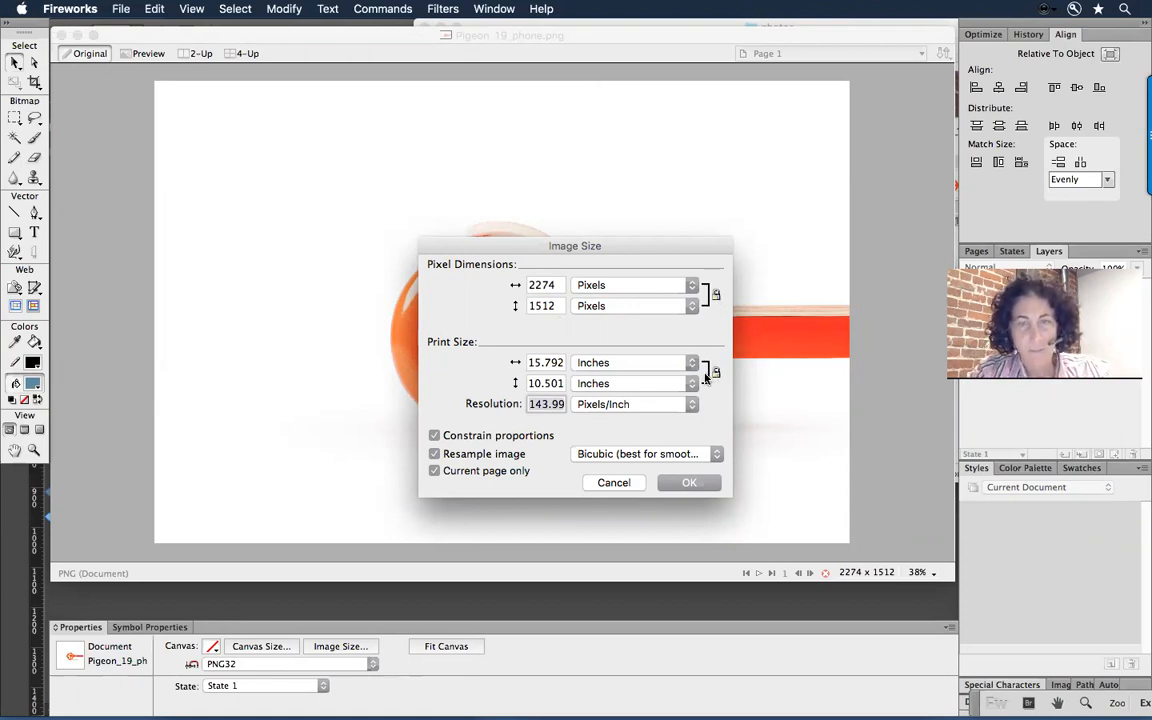
{"action": "left_click", "coordinate": [530, 436]}
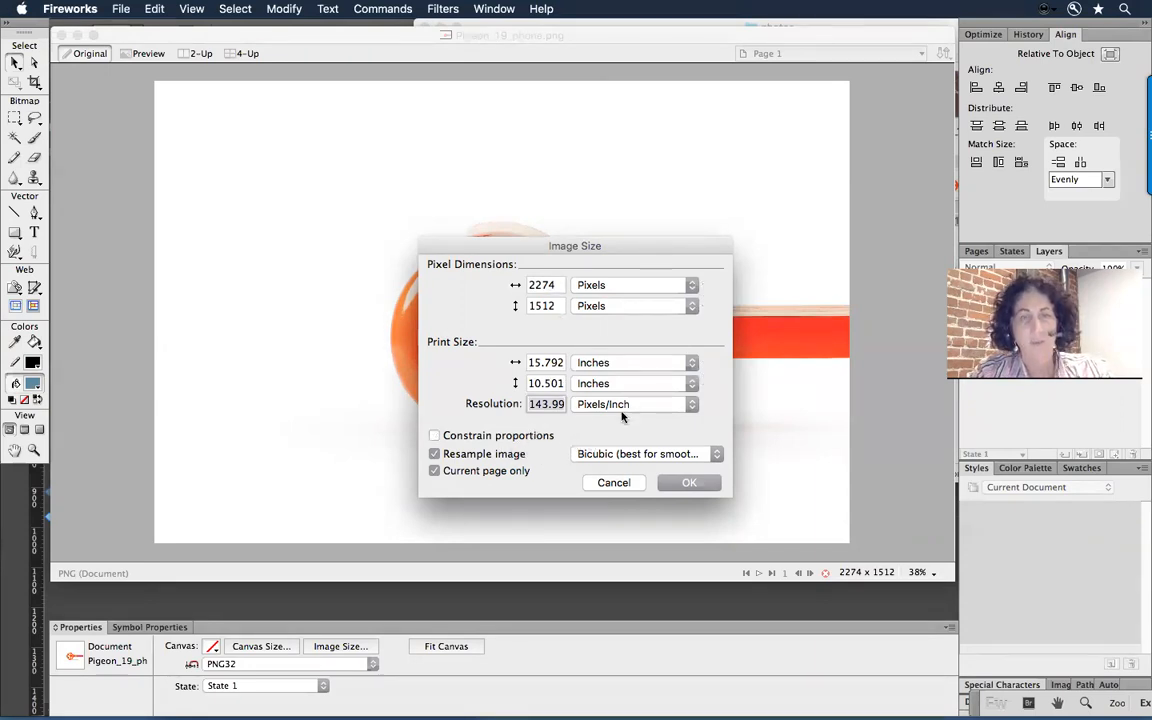
{"action": "left_click", "coordinate": [491, 437]}
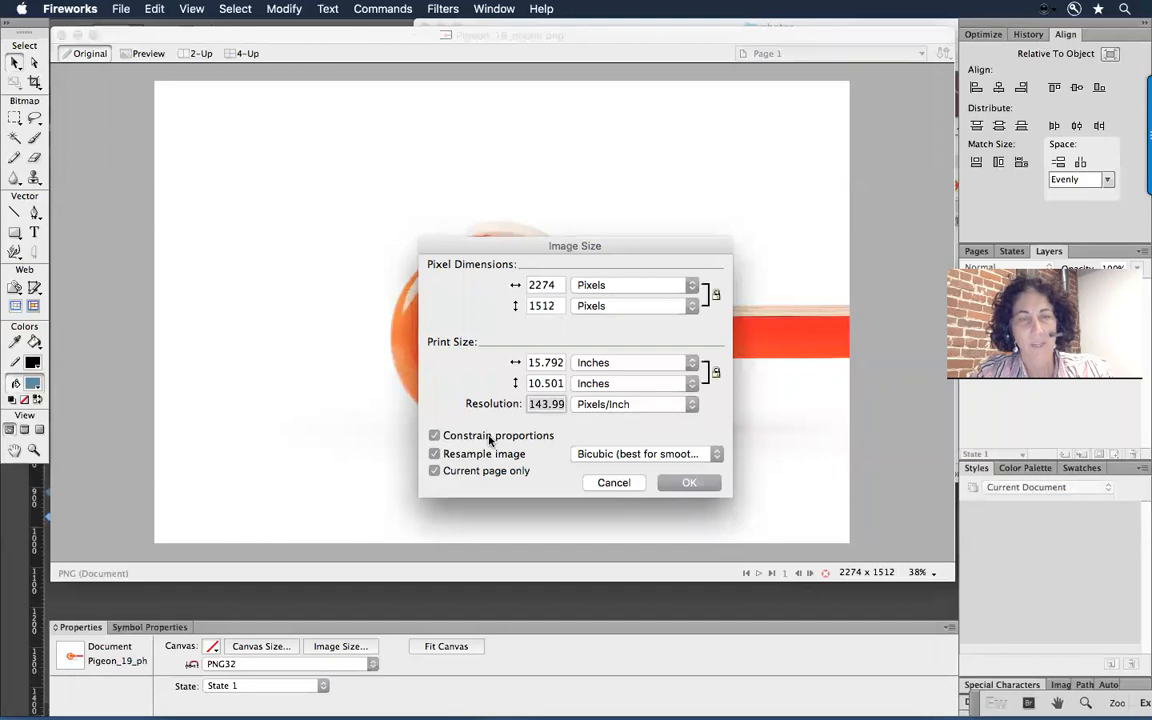
{"action": "double_click", "coordinate": [558, 284]}
{"action": "type", "text": "88"}
{"action": "key", "text": "BackSpace"}
{"action": "type", "text": "00"}
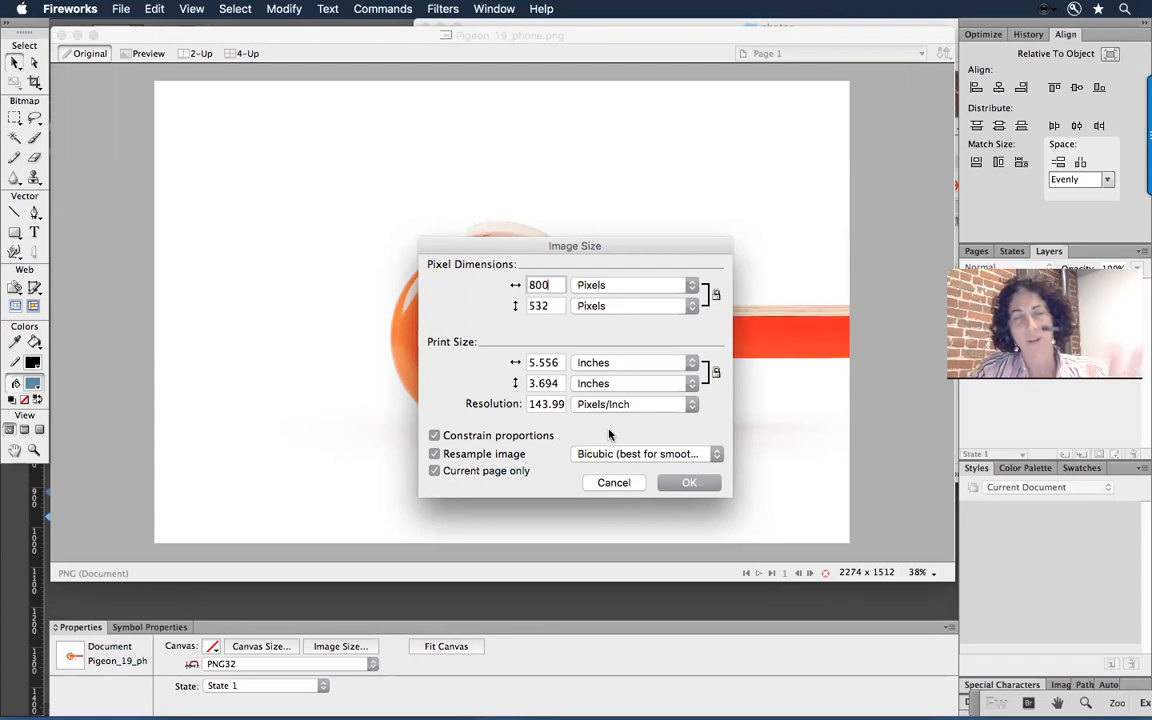
{"action": "left_click", "coordinate": [689, 482]}
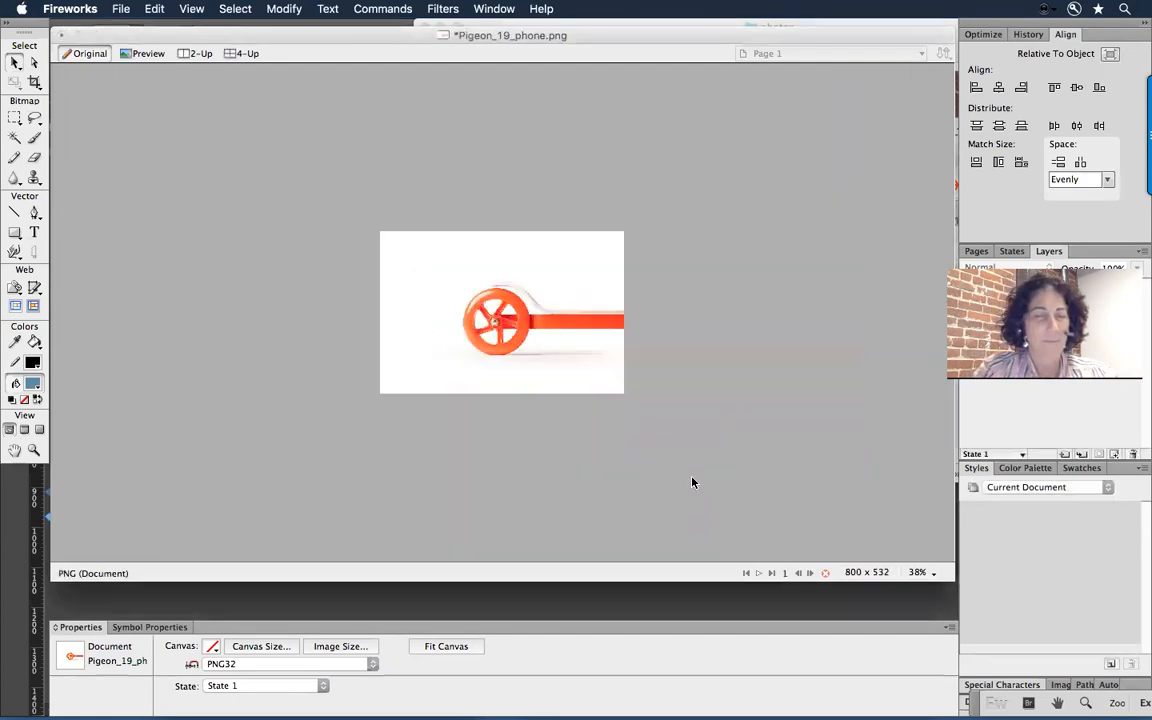
{"action": "key", "text": "super+1"}
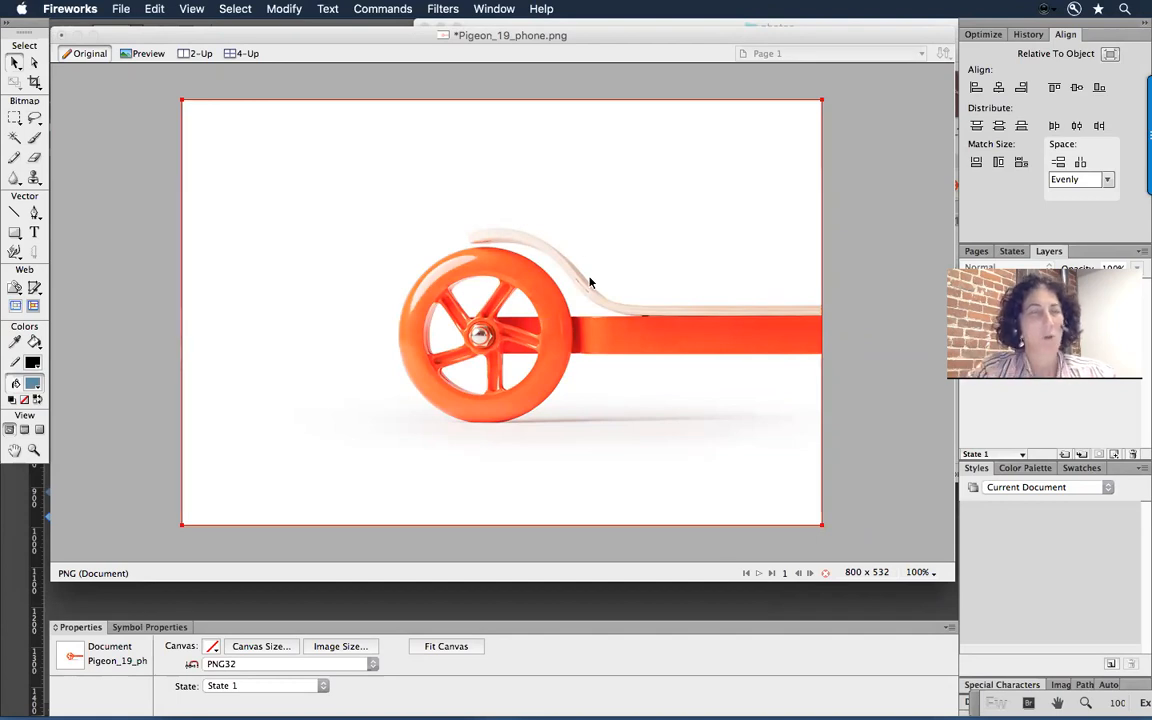
{"action": "key", "text": "super+s"}
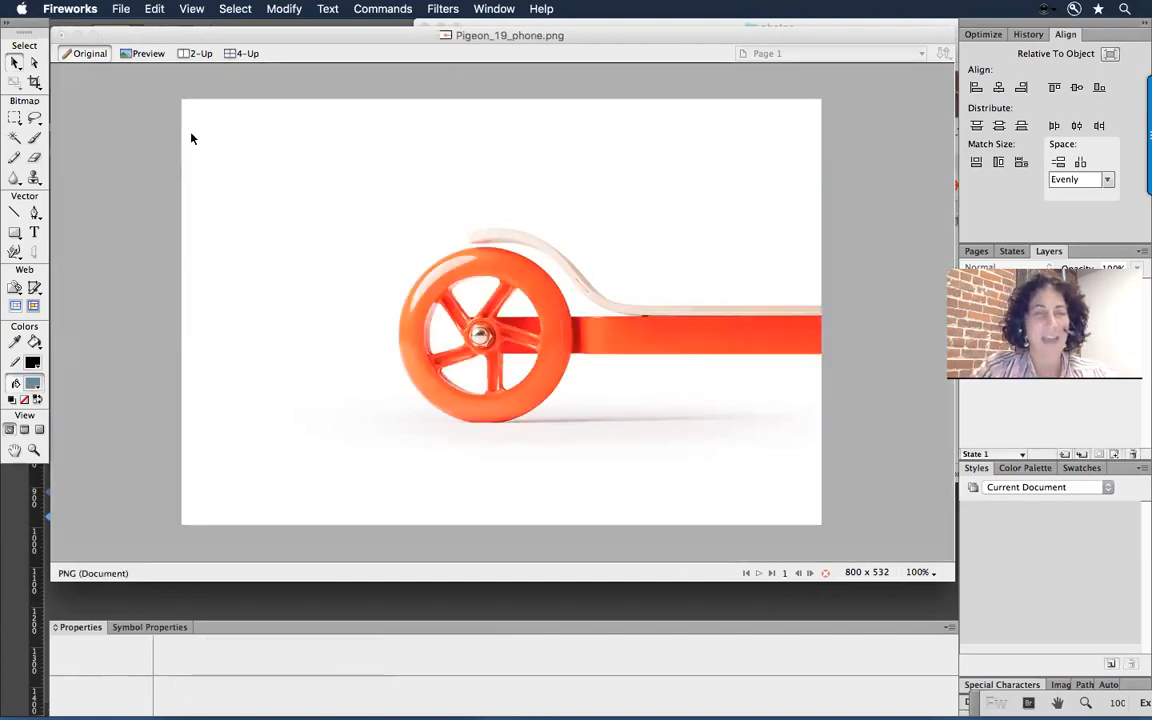
Step: Compare the file sizes of Pigeon_19_phone.png and Pigeon_19.png in Finder, close the folder window and return to Fireworks
{"action": "key", "text": "super+Tab"}
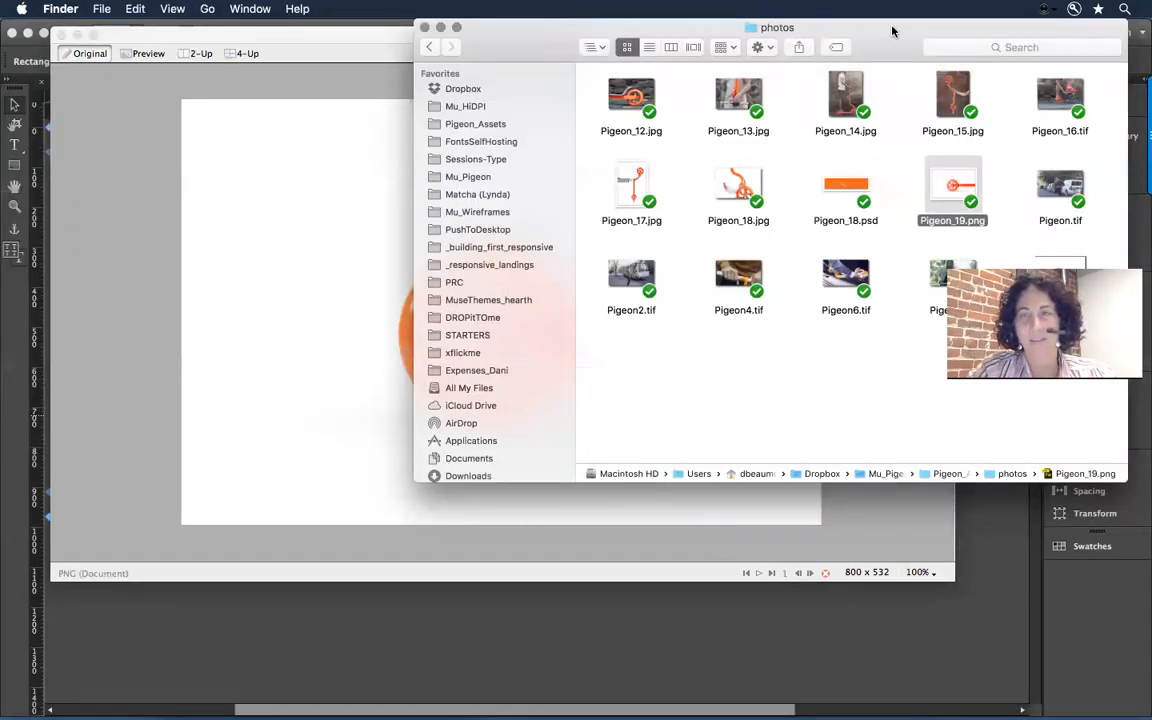
{"action": "left_click_drag", "start_coordinate": [893, 31], "coordinate": [616, 133]}
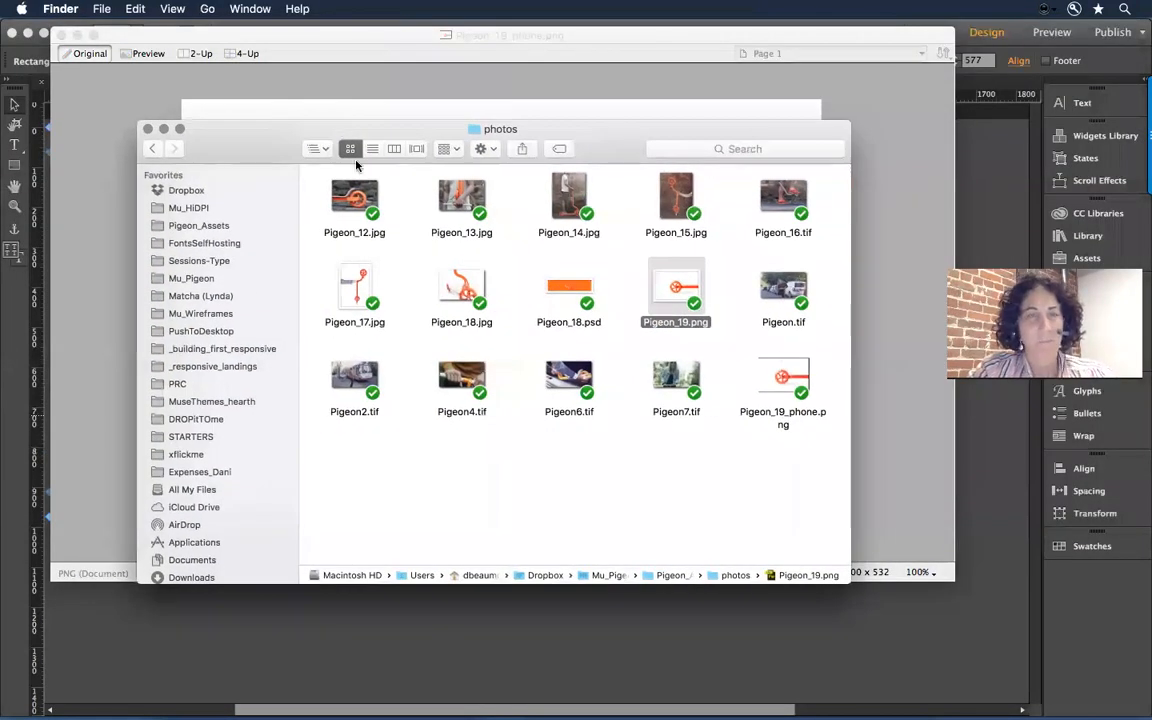
{"action": "left_click", "coordinate": [372, 148]}
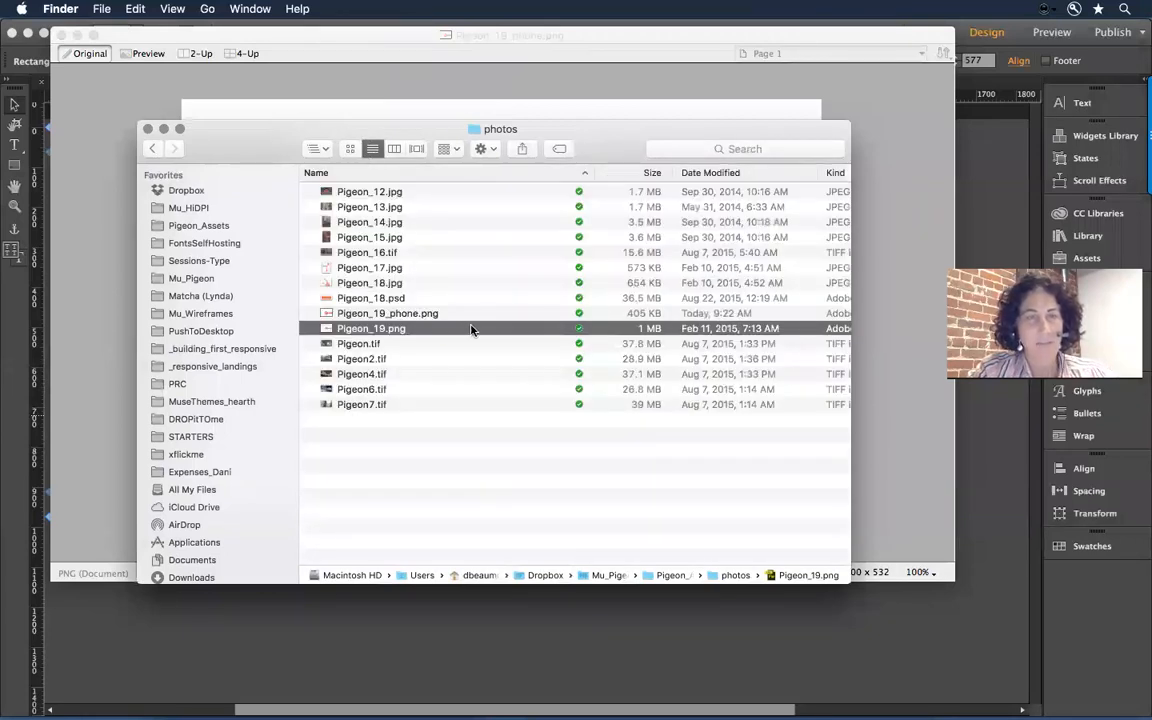
{"action": "left_click", "coordinate": [408, 316]}
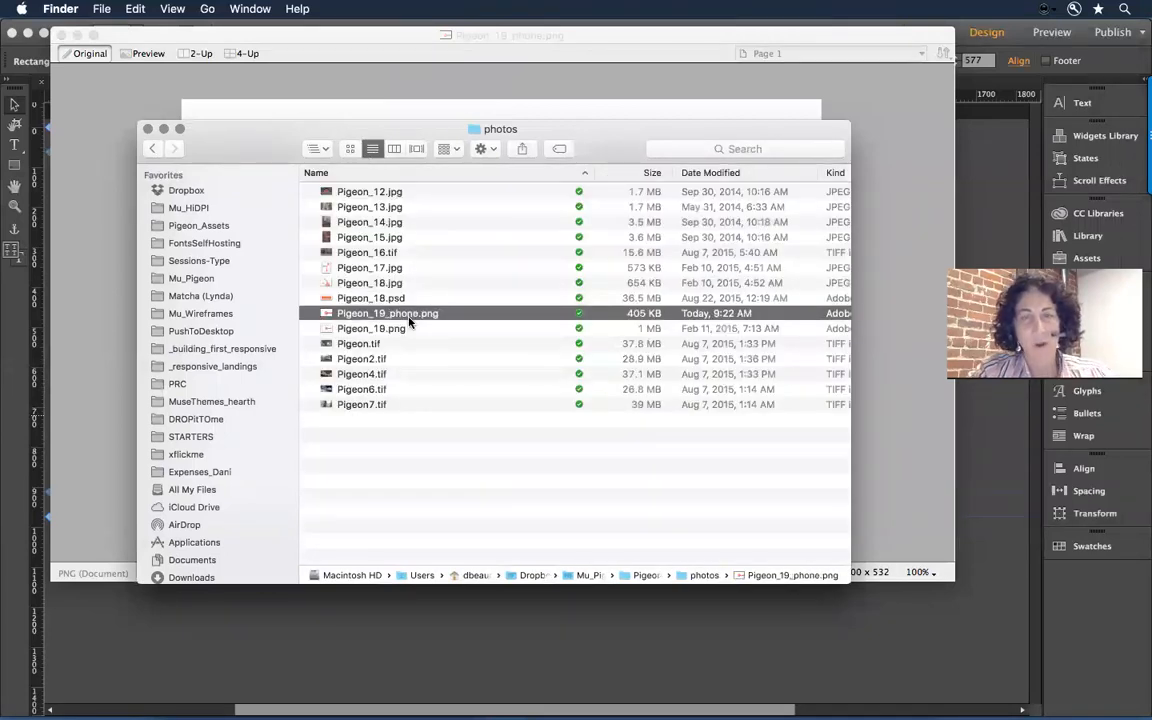
{"action": "left_click", "coordinate": [390, 330]}
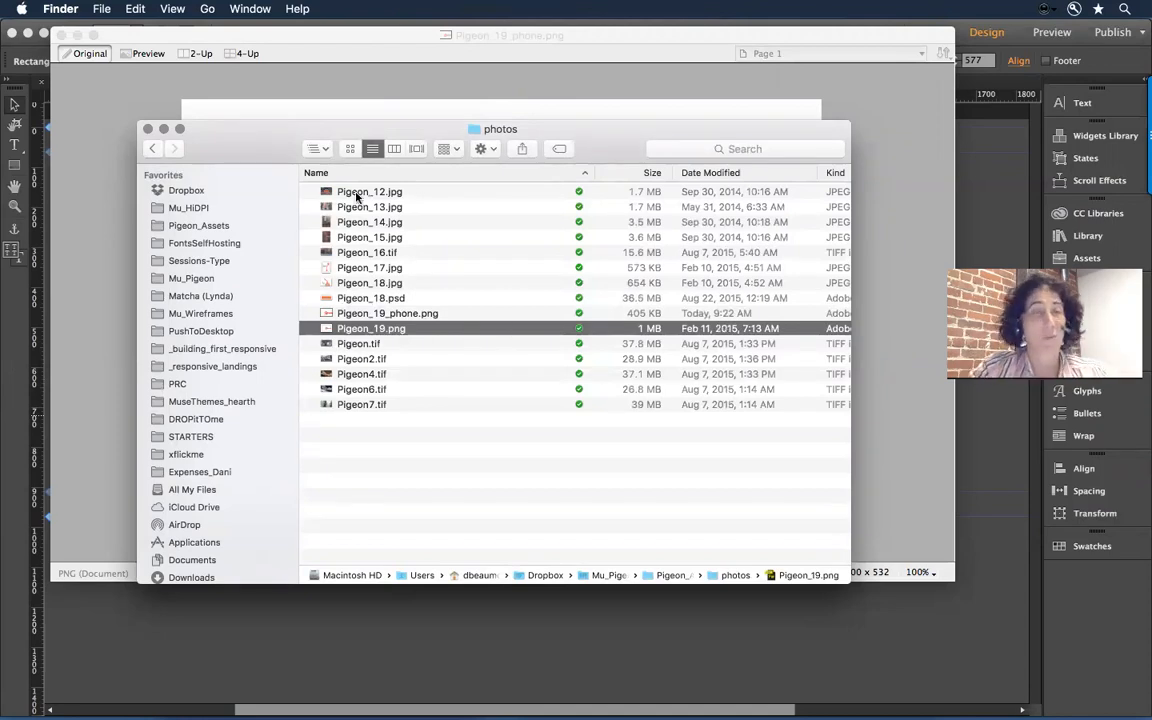
{"action": "left_click", "coordinate": [146, 130]}
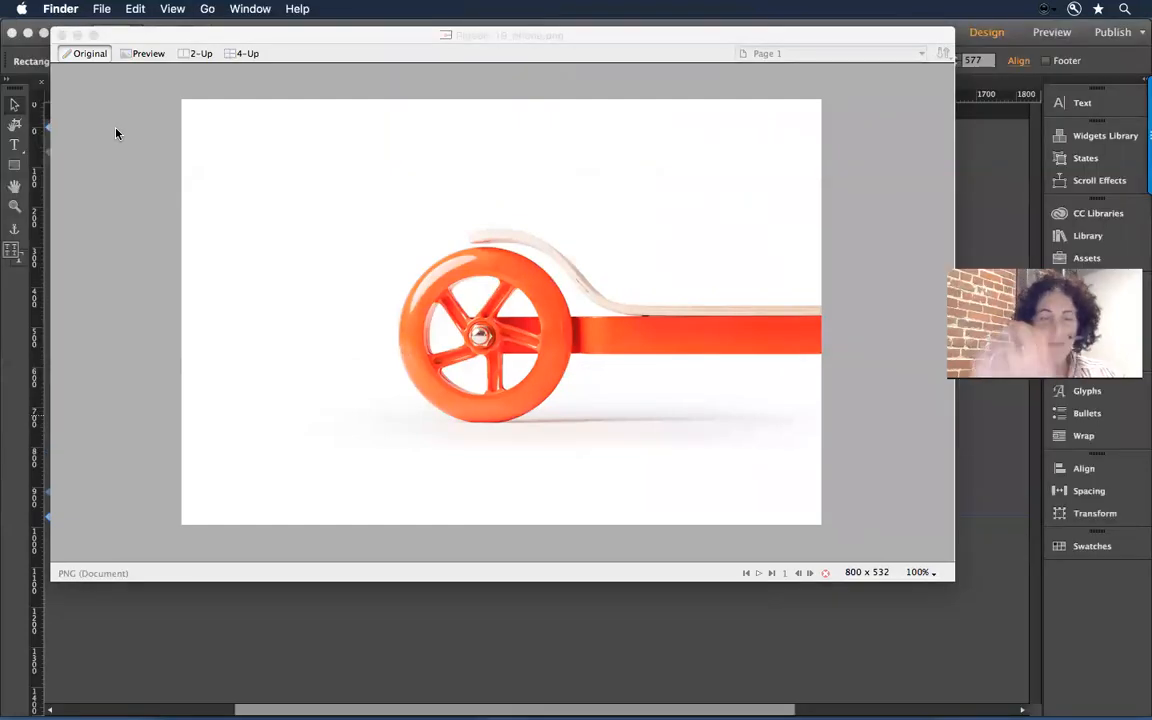
{"action": "key", "text": "super+Tab"}
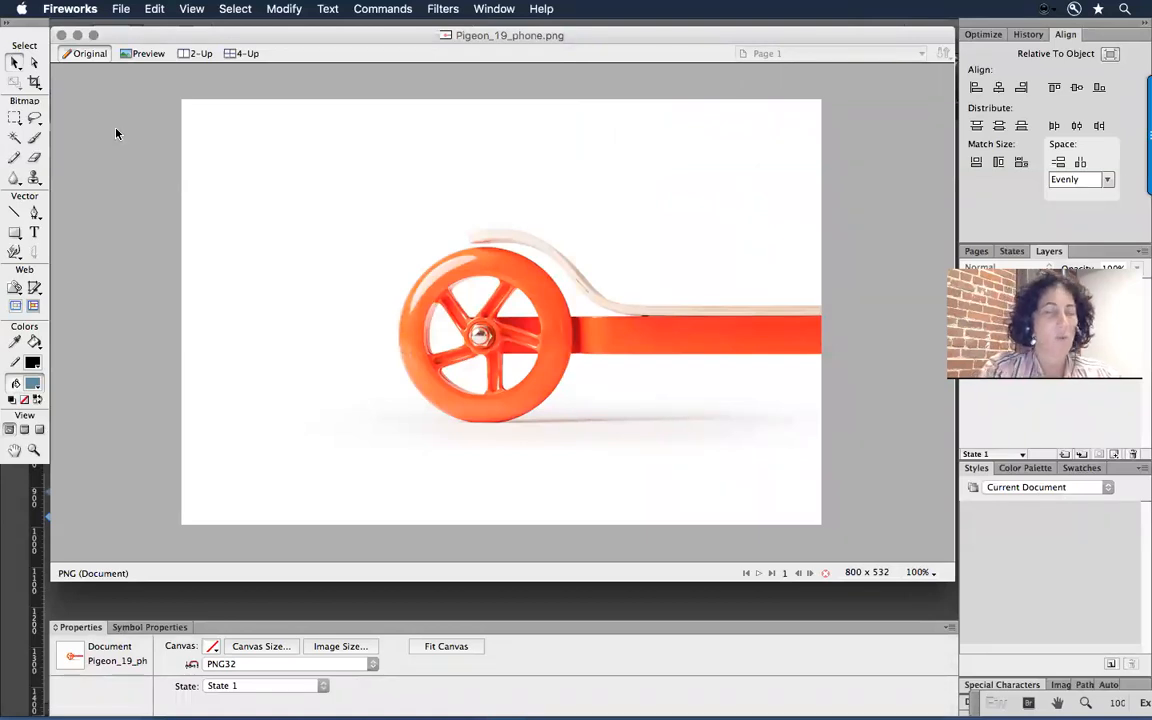
Step: Switch to Adobe Muse, narrow the page to phone width and add a breakpoint at 480
{"action": "key", "text": "super+Tab"}
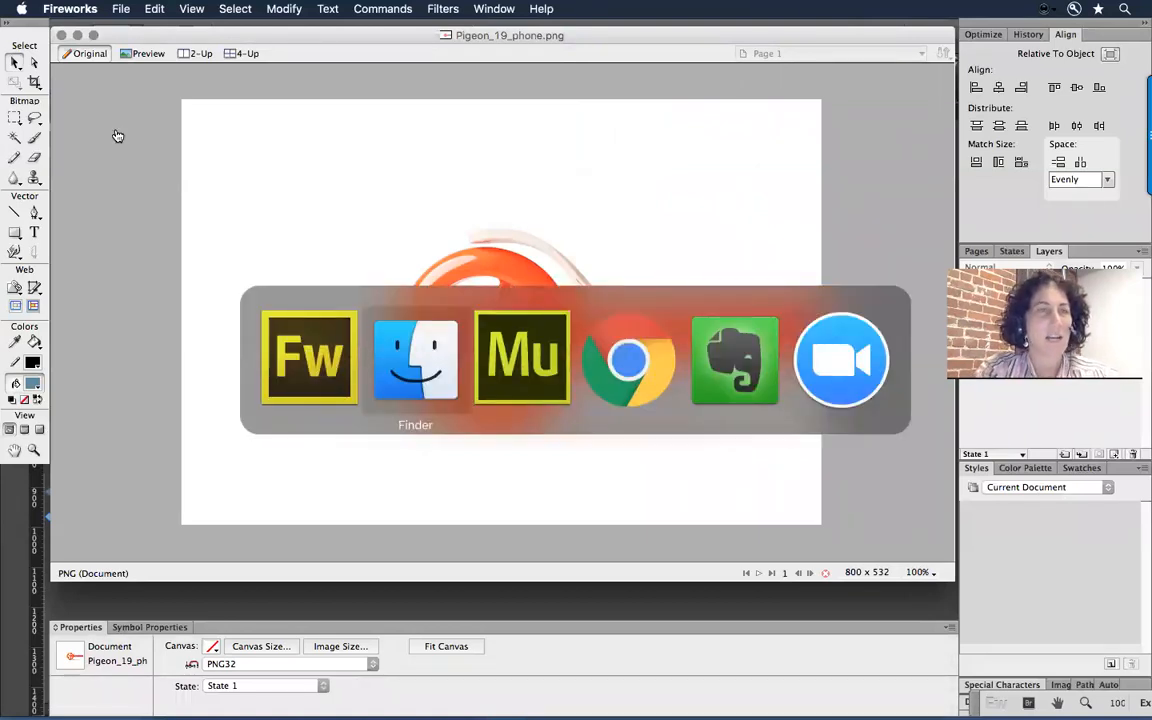
{"action": "key", "text": "super+Tab"}
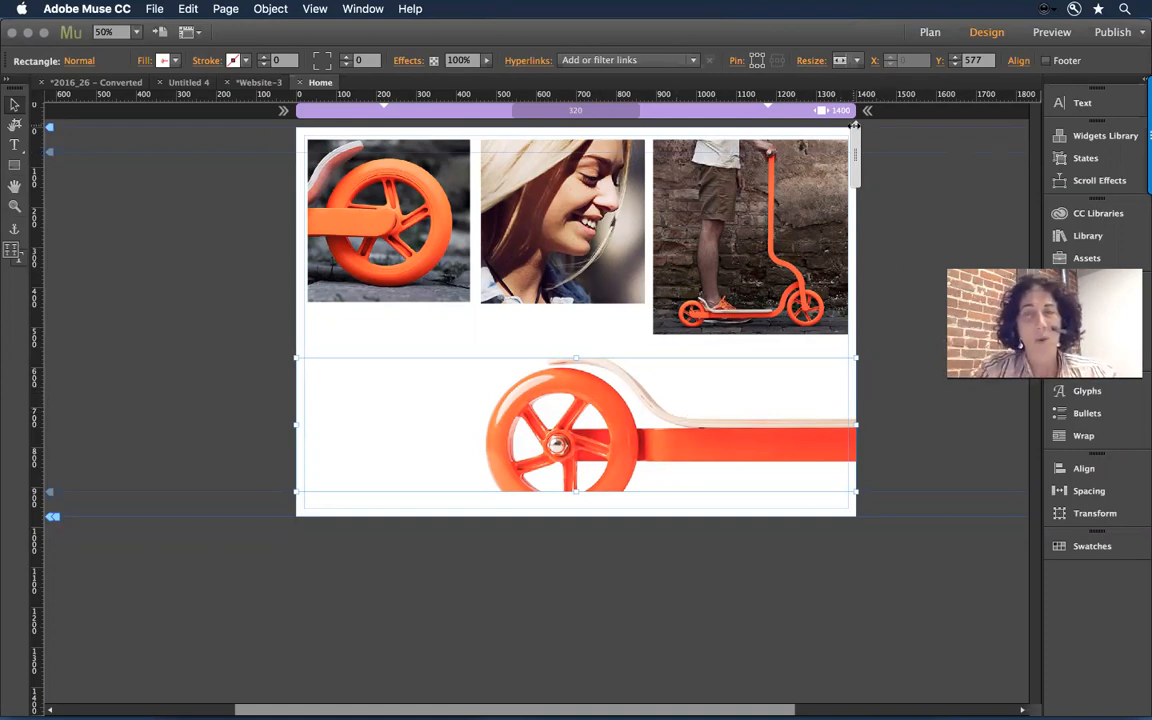
{"action": "left_click_drag", "start_coordinate": [856, 127], "coordinate": [672, 147]}
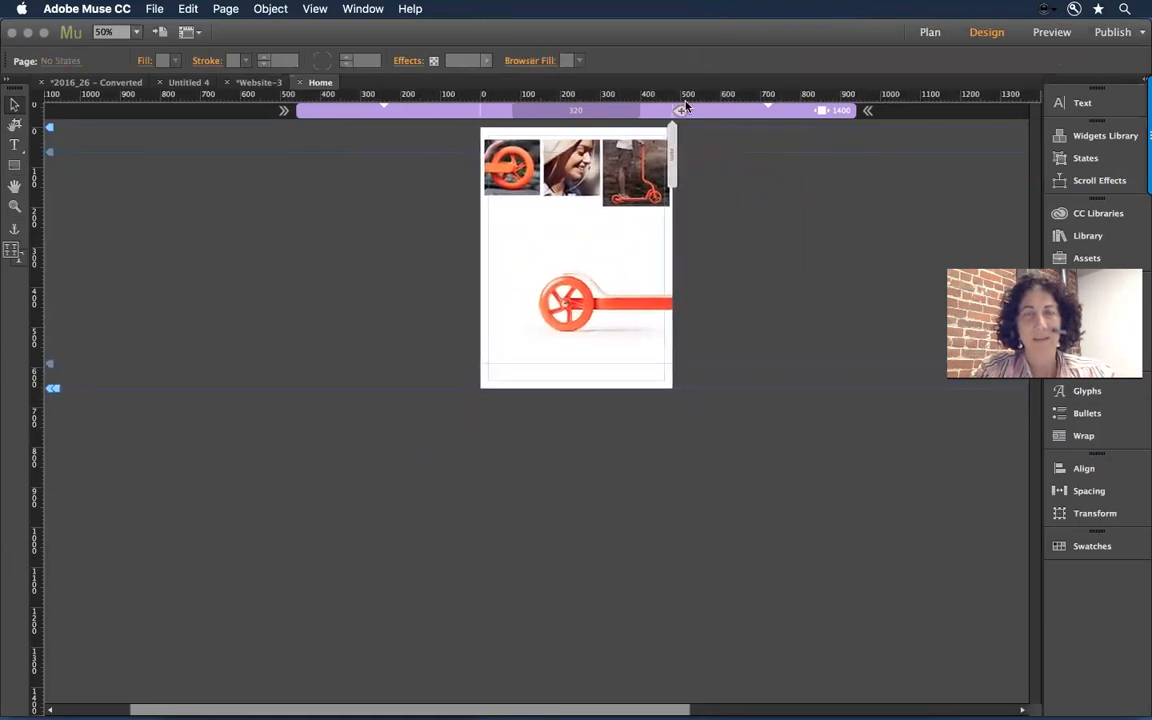
{"action": "left_click", "coordinate": [681, 110]}
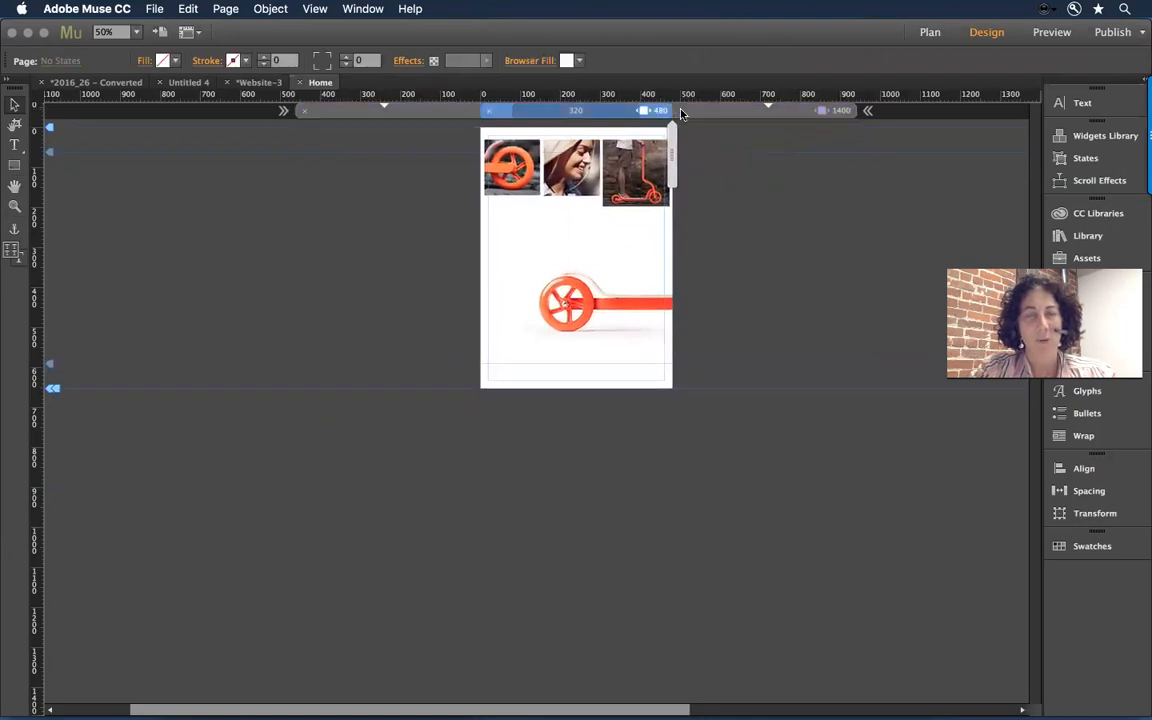
{"action": "left_click", "coordinate": [600, 304]}
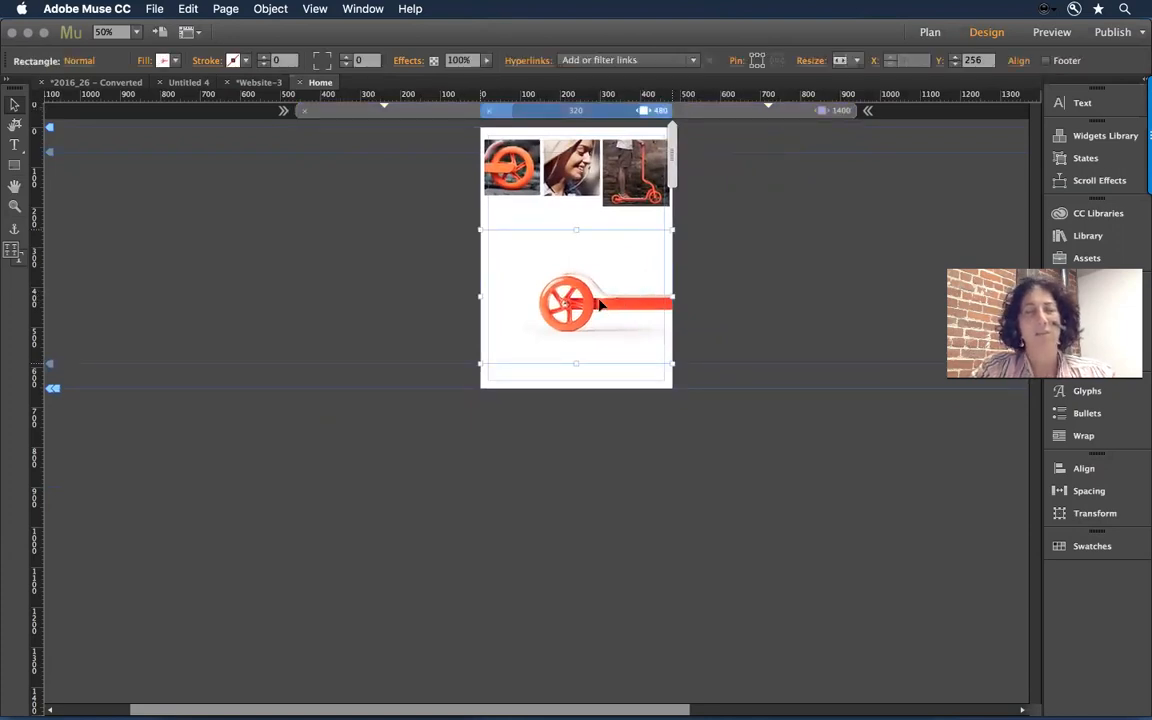
{"action": "left_click", "coordinate": [781, 280]}
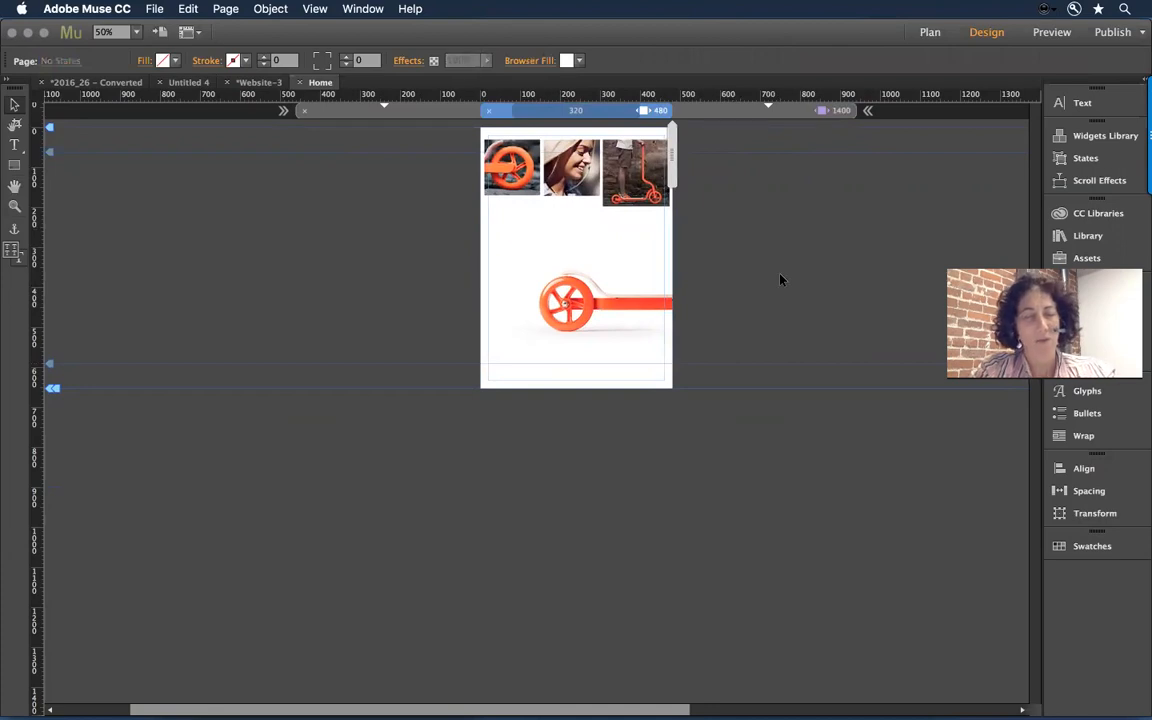
{"action": "key", "text": "super+s"}
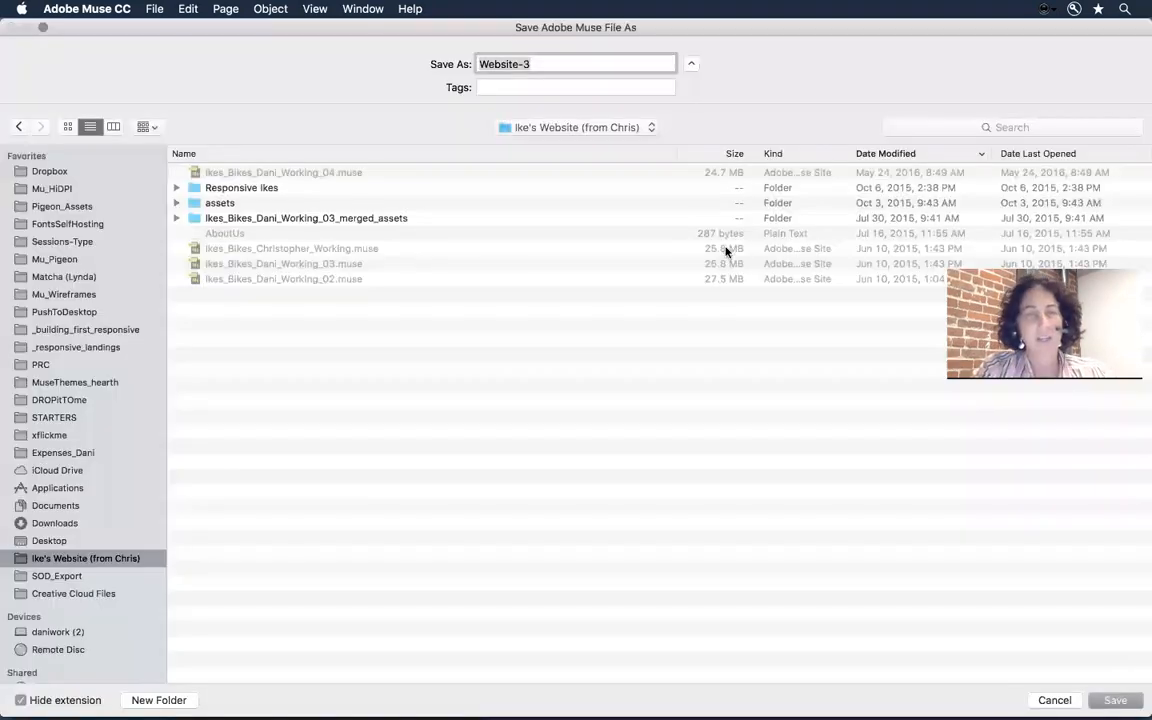
{"action": "left_click", "coordinate": [58, 259]}
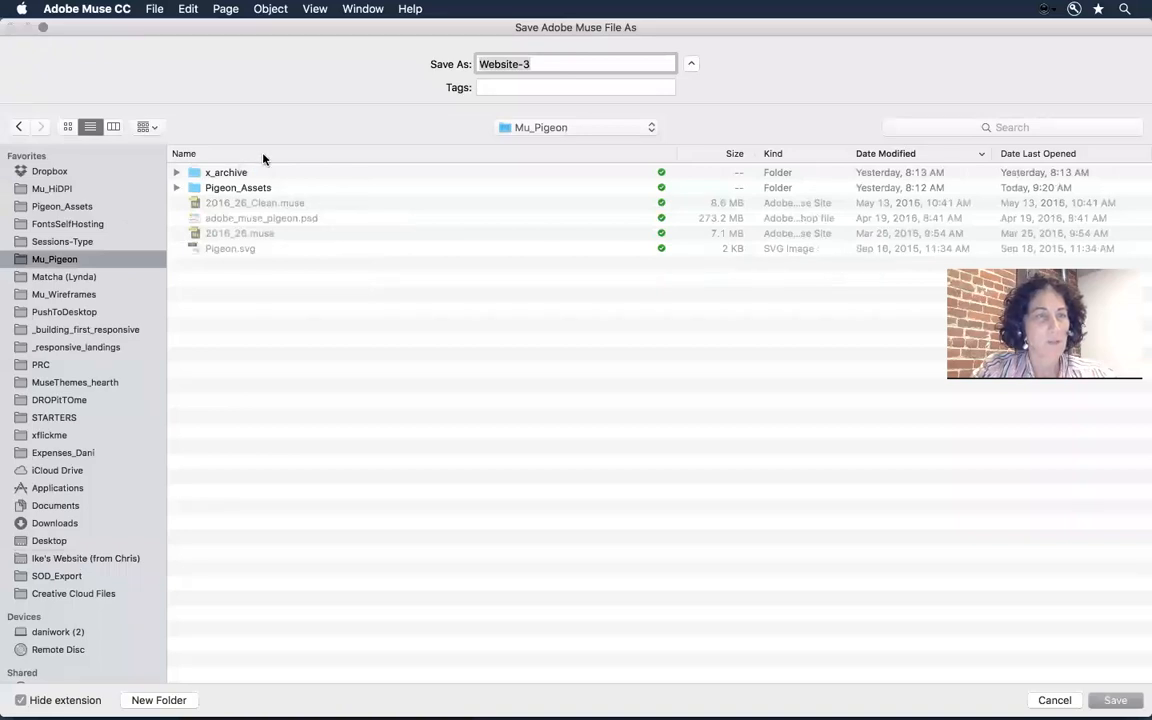
{"action": "double_click", "coordinate": [284, 188]}
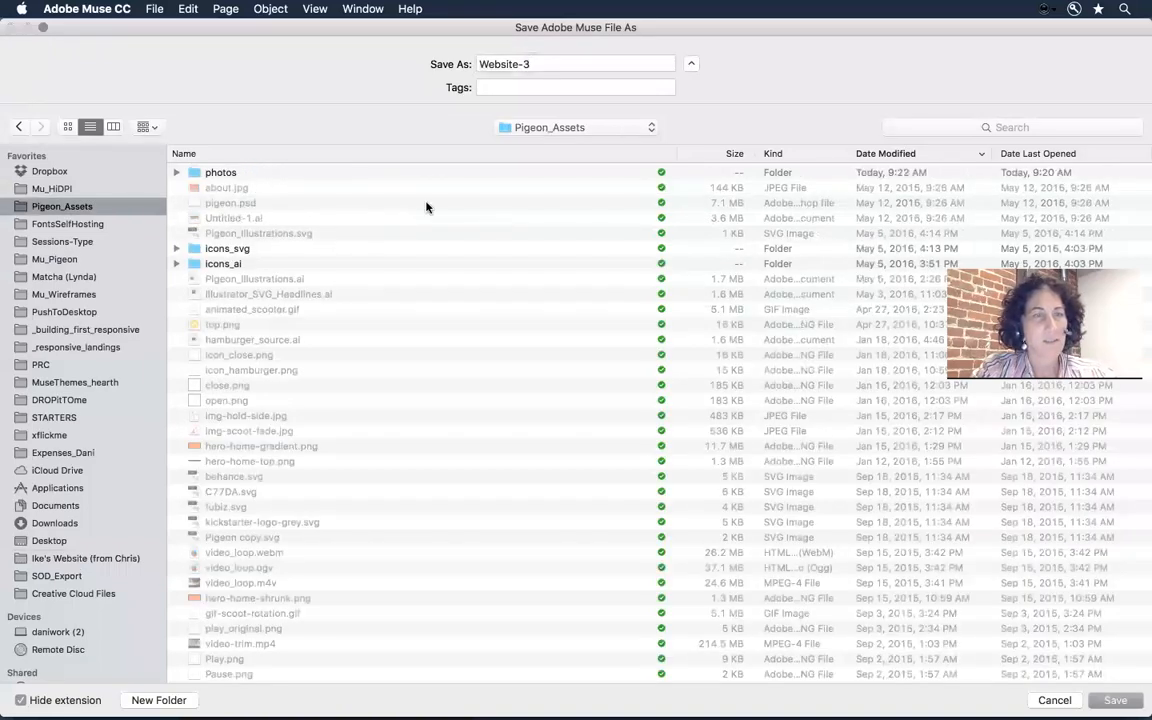
{"action": "double_click", "coordinate": [222, 174]}
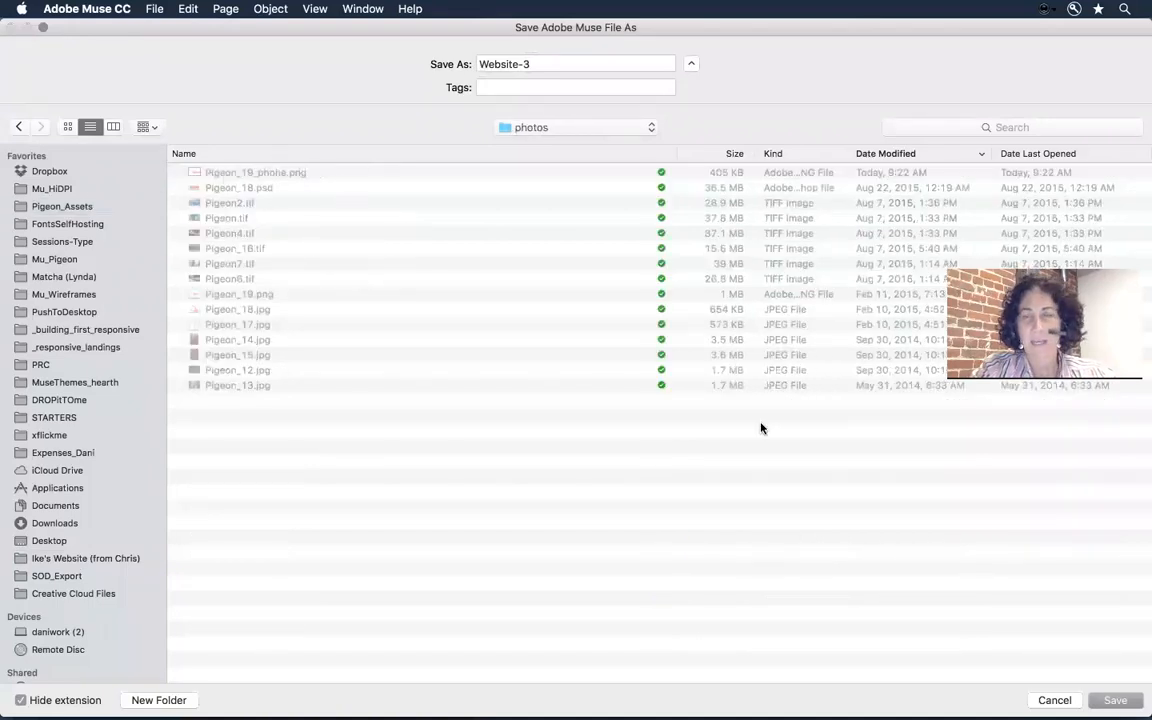
{"action": "left_click", "coordinate": [1060, 700]}
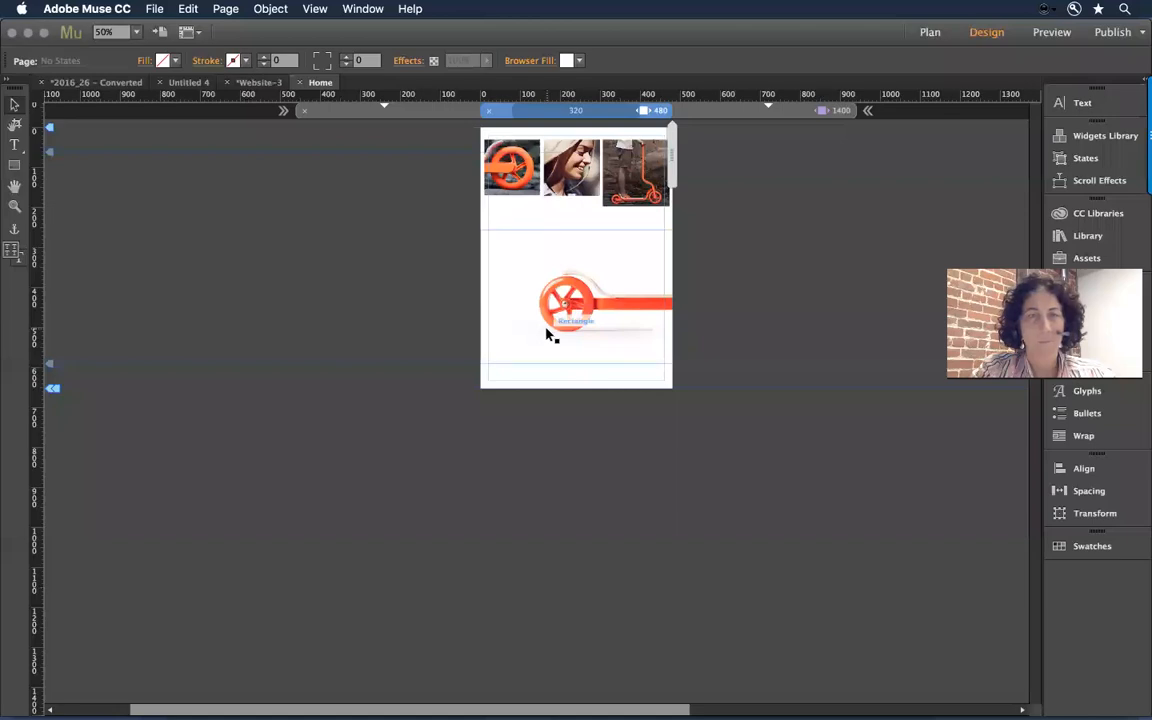
Step: Place Pigeon_19_phone.png below the photos, then move it off the page onto the pasteboard at about X -522, Y 256
{"action": "left_click", "coordinate": [156, 9]}
{"action": "left_click", "coordinate": [217, 169]}
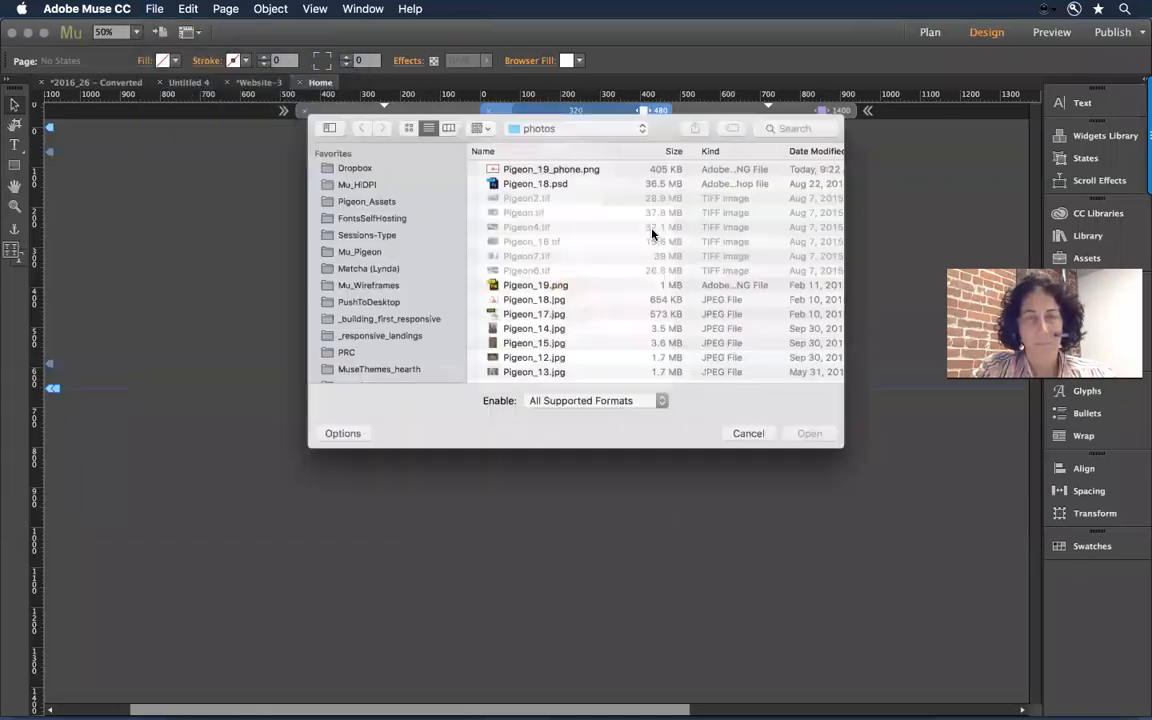
{"action": "double_click", "coordinate": [560, 167]}
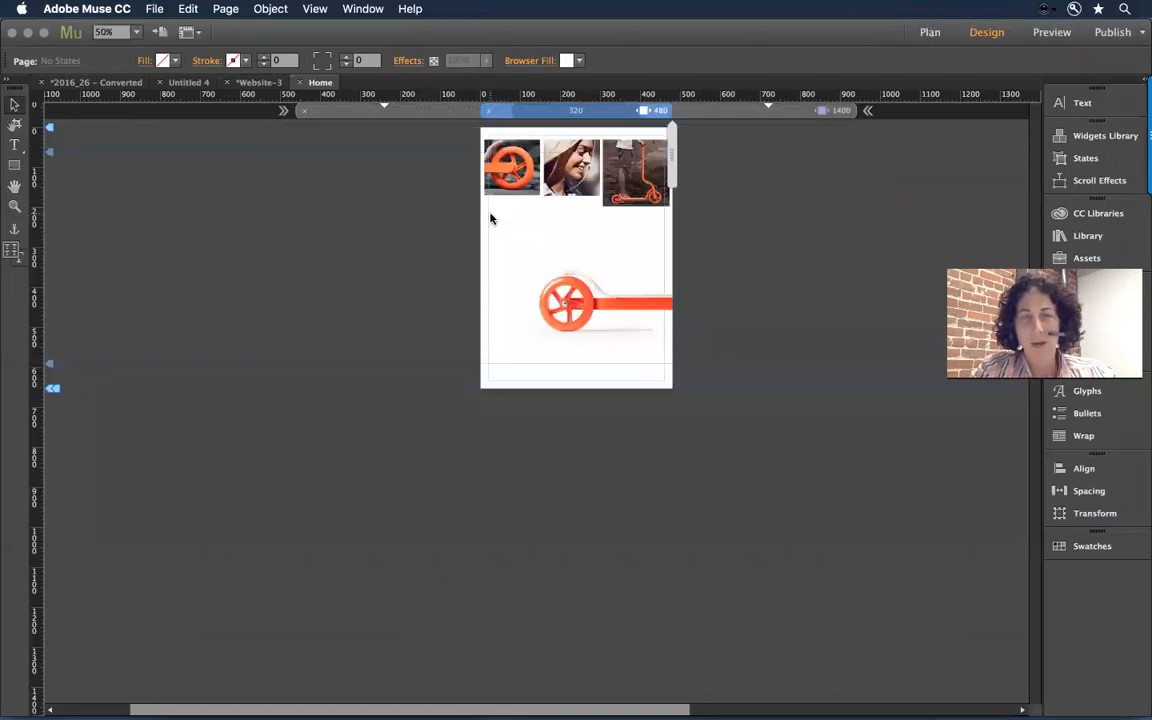
{"action": "left_click", "coordinate": [490, 216]}
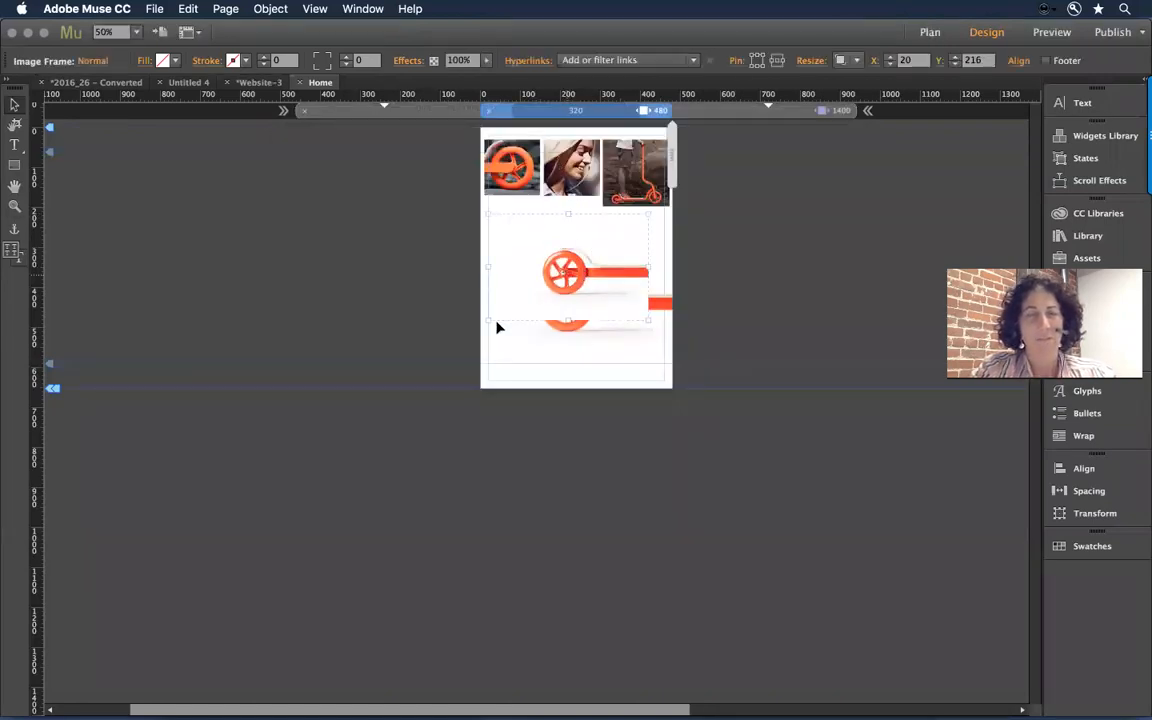
{"action": "left_click_drag", "start_coordinate": [496, 326], "coordinate": [350, 293]}
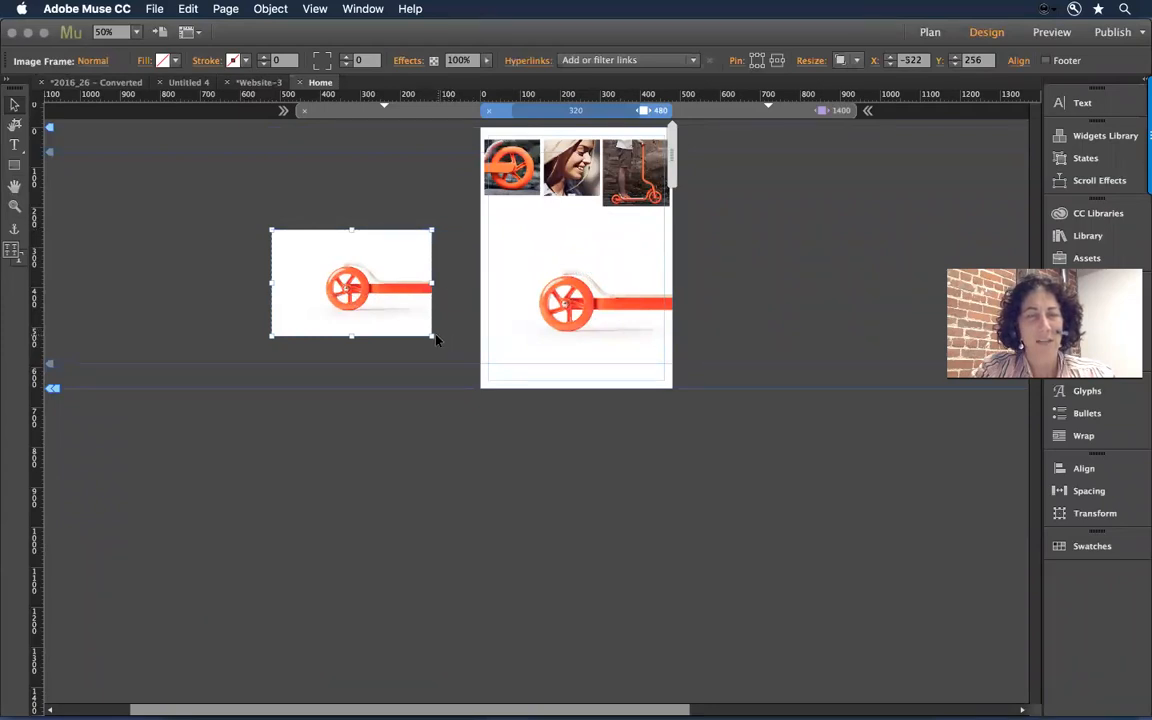
Step: Scale the placed phone image down slightly, try restoring it after deletion, and delete it from the pasteboard
{"action": "left_click_drag", "start_coordinate": [432, 336], "coordinate": [426, 334]}
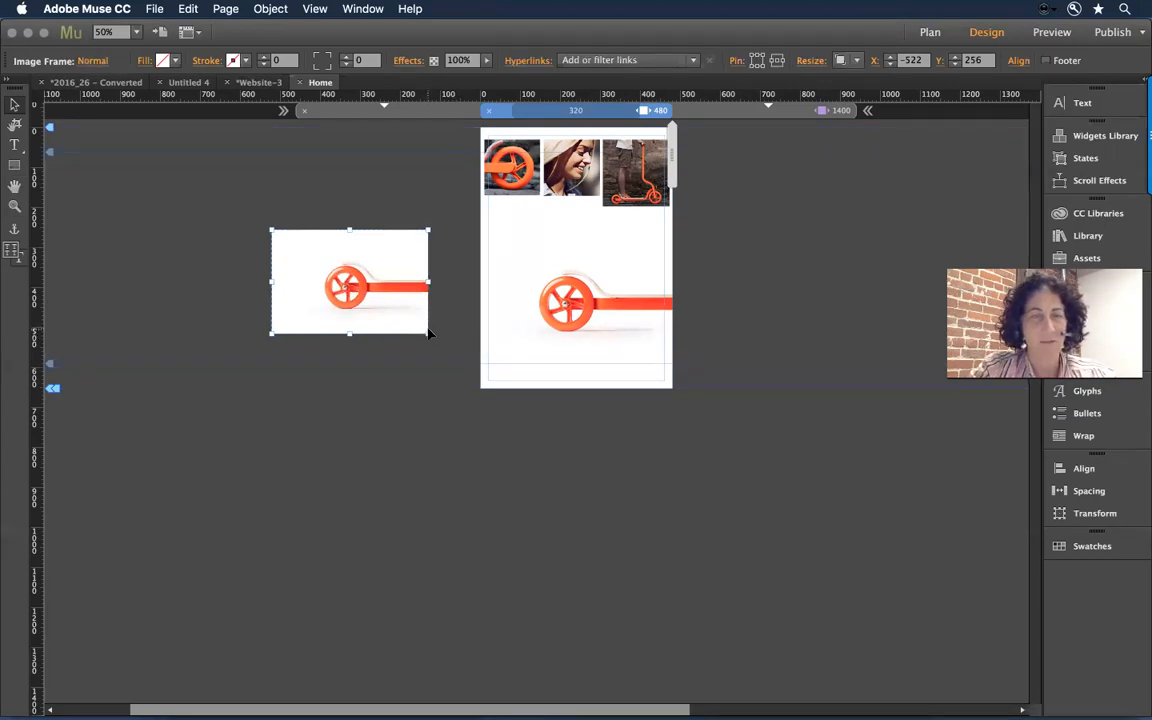
{"action": "mouse_move", "coordinate": [427, 334]}
{"action": "left_mouse_down"}
{"action": "mouse_move", "coordinate": [413, 325]}
{"action": "mouse_move", "coordinate": [426, 332]}
{"action": "left_mouse_up"}
{"action": "left_click", "coordinate": [418, 221]}
{"action": "left_click", "coordinate": [406, 254]}
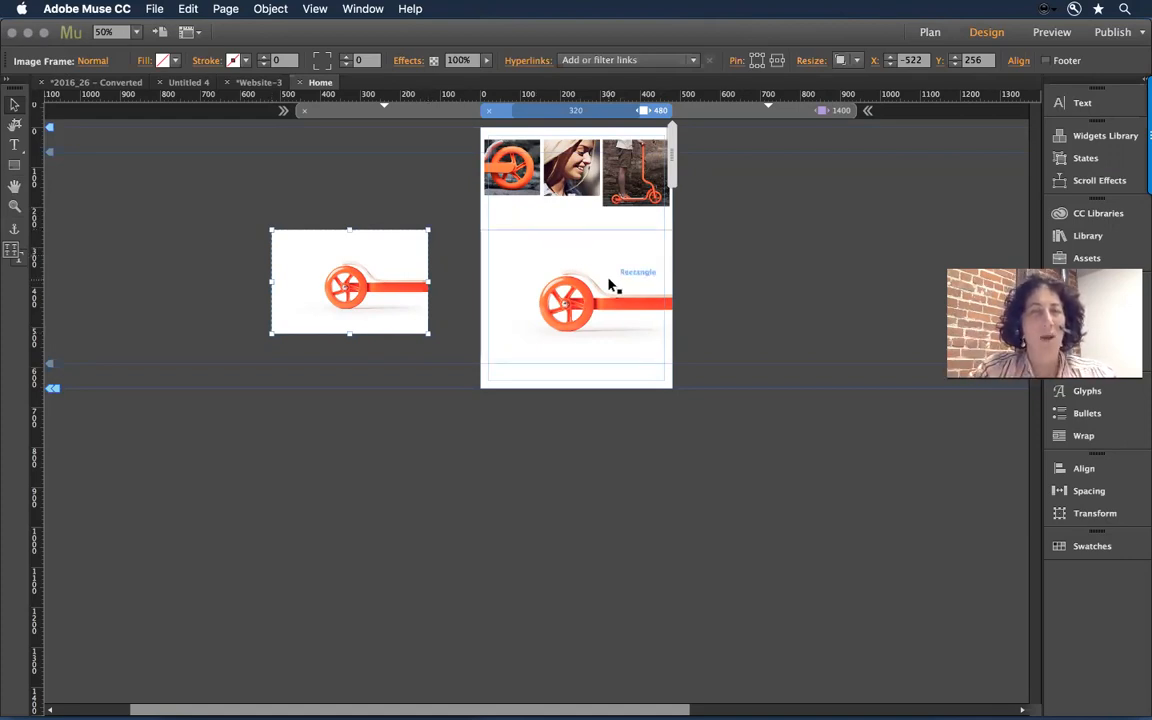
{"action": "key", "text": "Delete"}
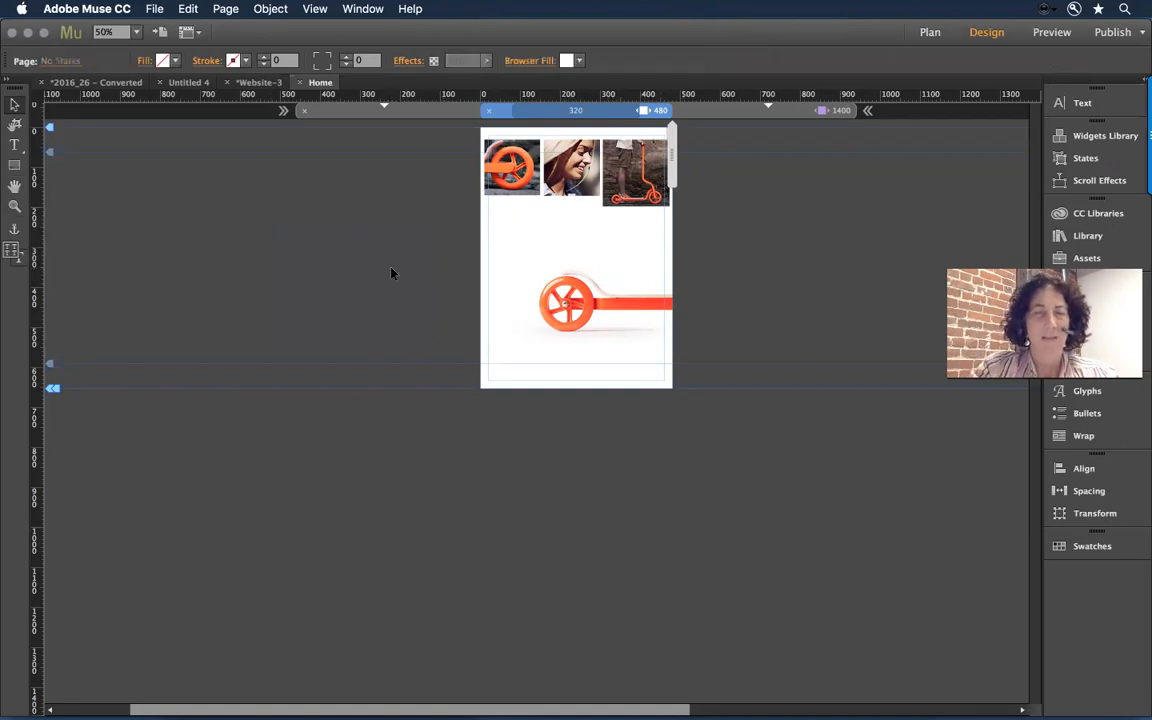
{"action": "key", "text": "super+z"}
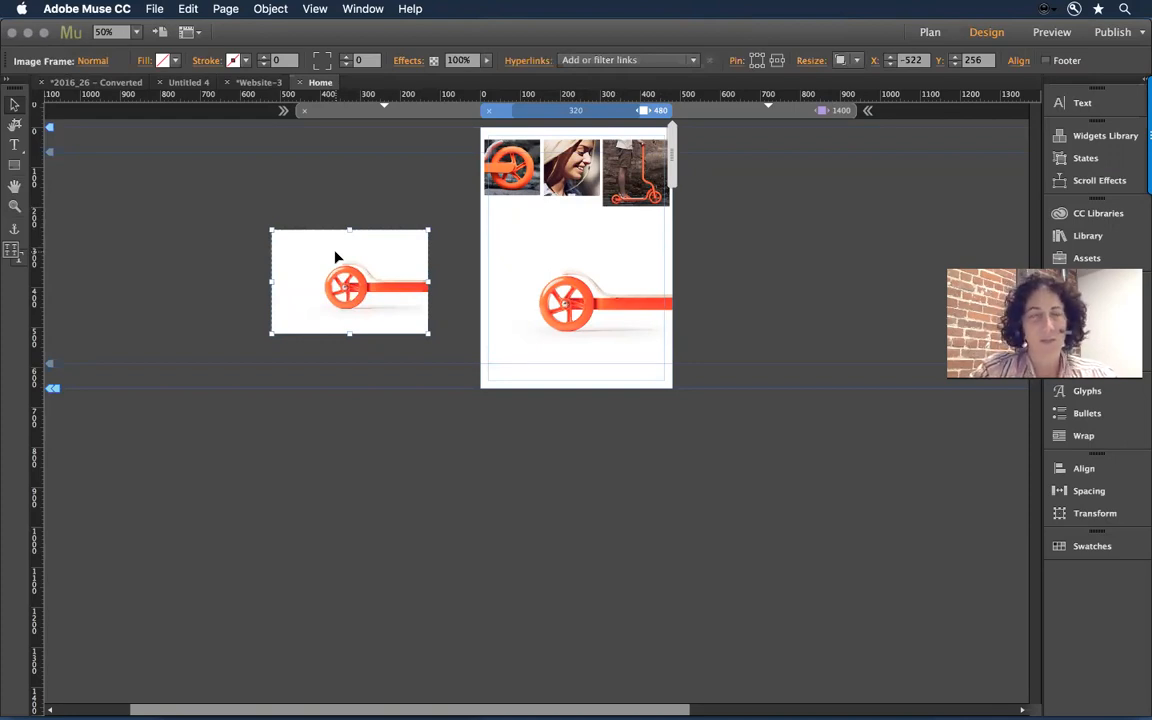
{"action": "key", "text": "Delete"}
Step: Hide the full-width scooter rectangle in the 480 breakpoint and compare the page with the 1400 breakpoint
{"action": "left_click", "coordinate": [570, 297]}
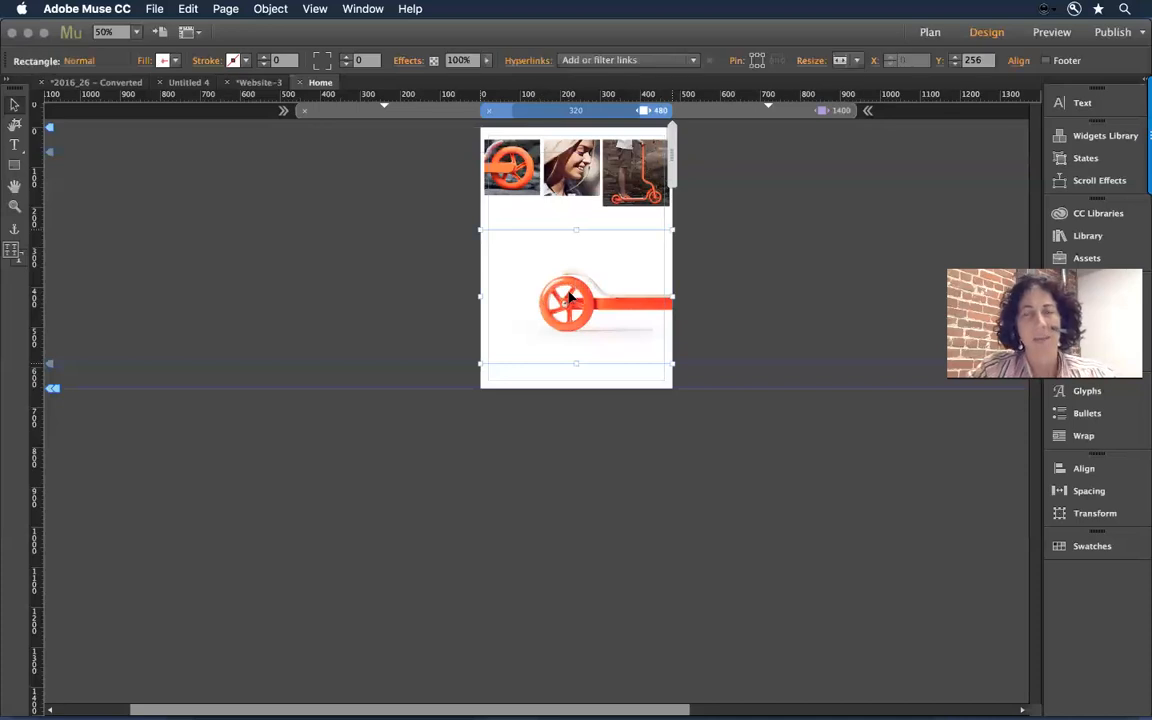
{"action": "left_click", "coordinate": [822, 110]}
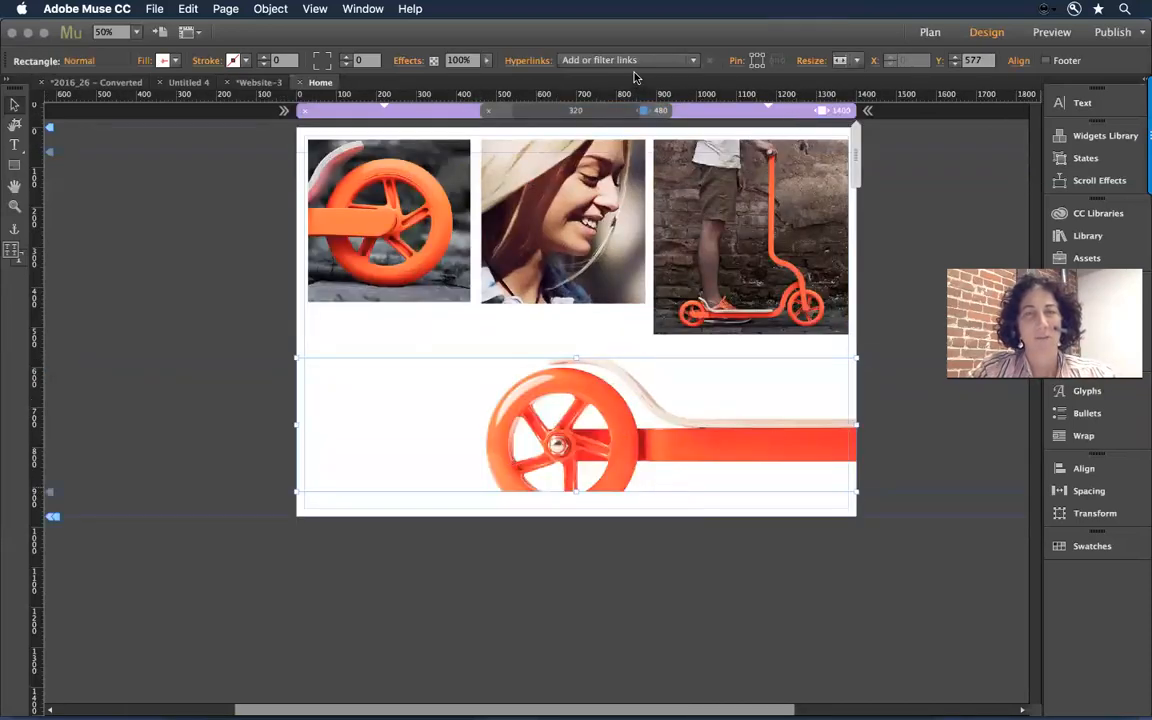
{"action": "left_click", "coordinate": [549, 105]}
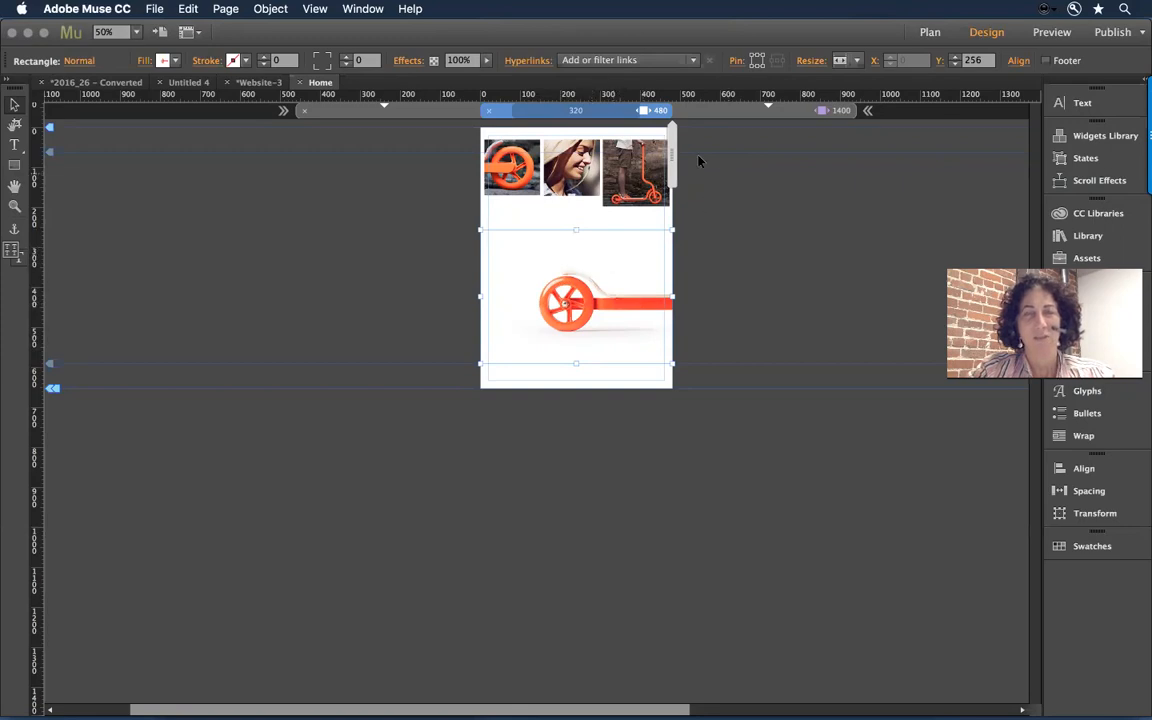
{"action": "right_click", "coordinate": [604, 252]}
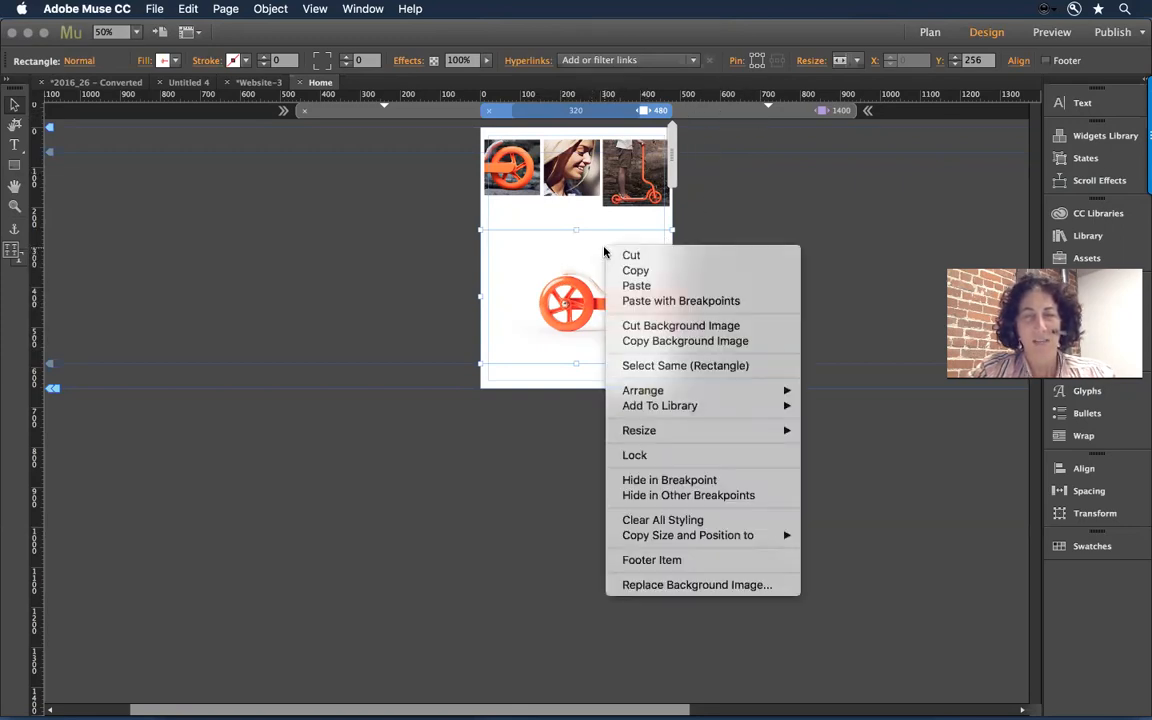
{"action": "left_click", "coordinate": [685, 480]}
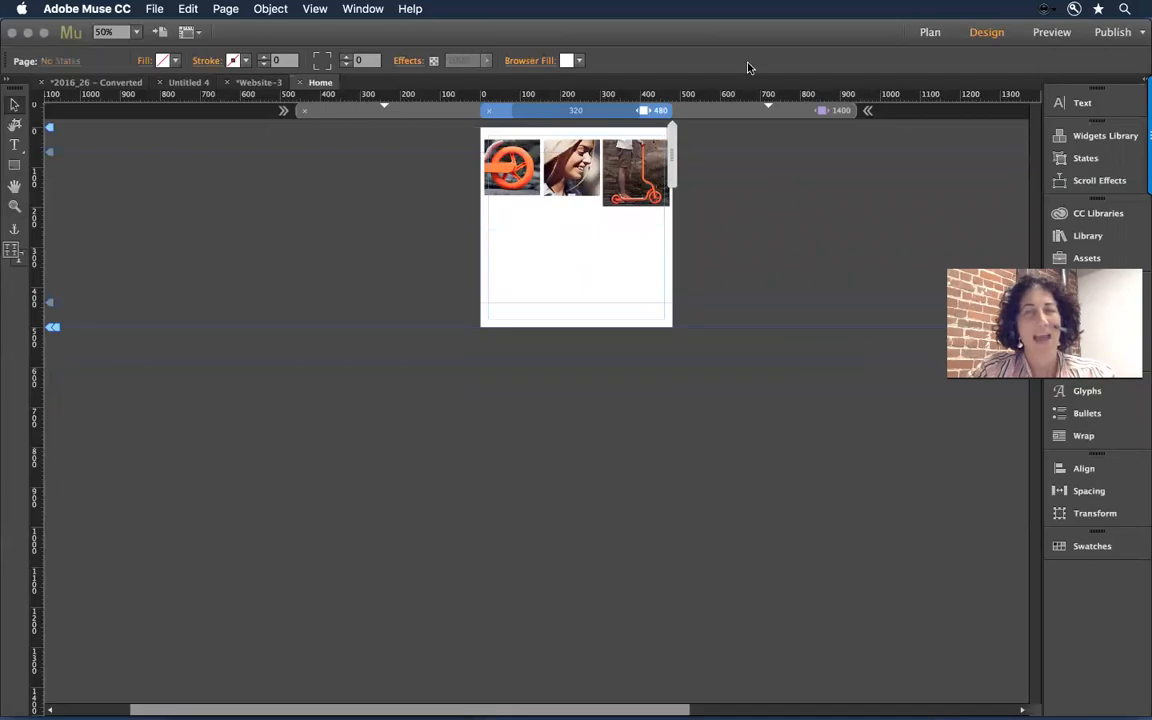
{"action": "left_click", "coordinate": [728, 112]}
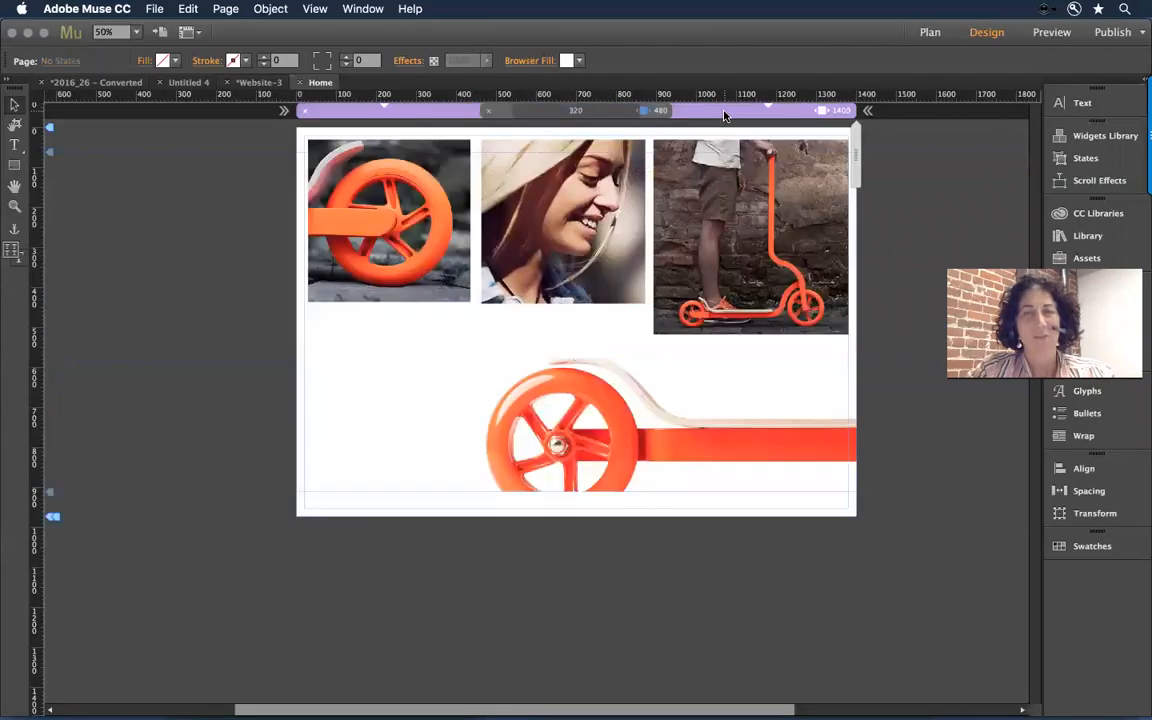
{"action": "left_click", "coordinate": [596, 112]}
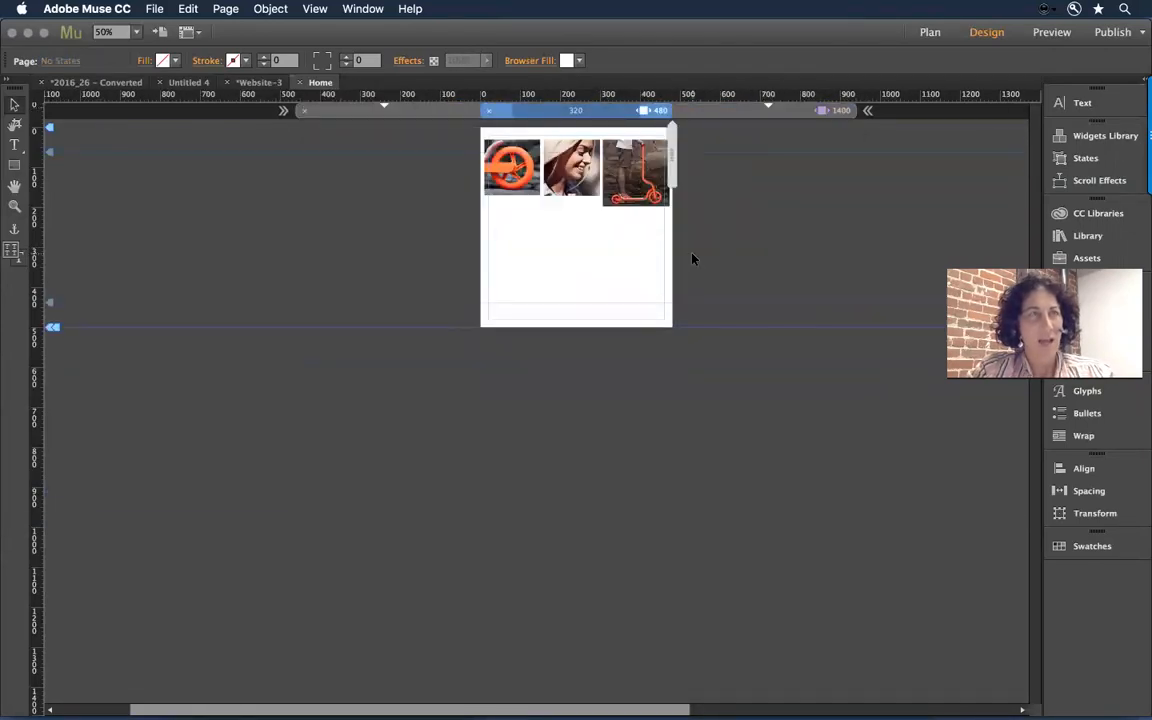
Step: Draw a rectangle below the photos in the 480 breakpoint at about X 65, Y 288, and set its resizing to Stretch to Browser Width
{"action": "left_click", "coordinate": [18, 168]}
{"action": "left_click_drag", "start_coordinate": [669, 242], "coordinate": [506, 310]}
{"action": "left_click", "coordinate": [840, 61]}
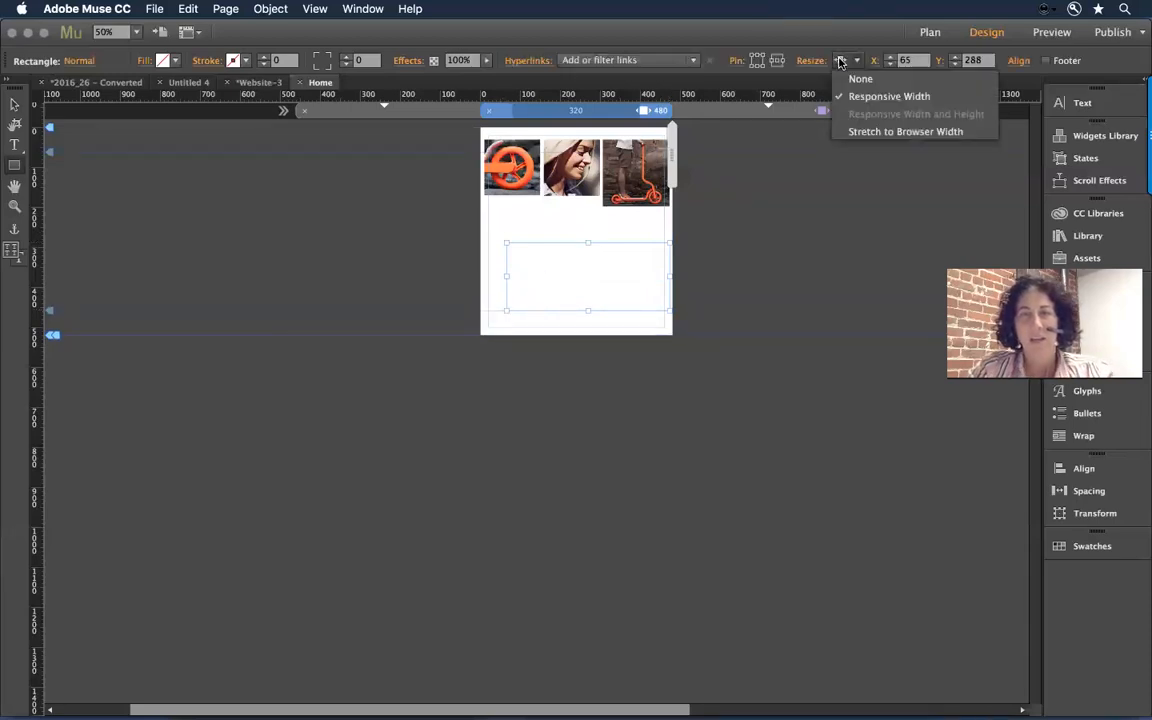
{"action": "left_click", "coordinate": [880, 133]}
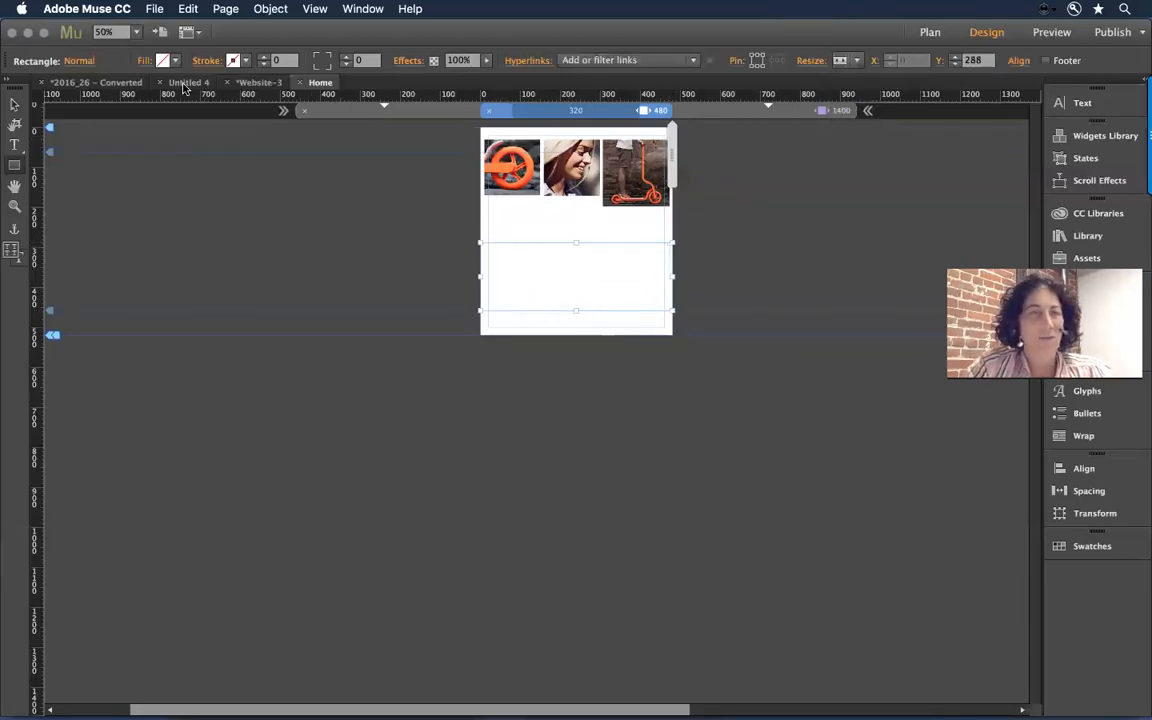
Step: Fill the new rectangle with Pigeon_19_phone.png using Scale To Fill fitting, with the image vertically centred
{"action": "left_click", "coordinate": [142, 61]}
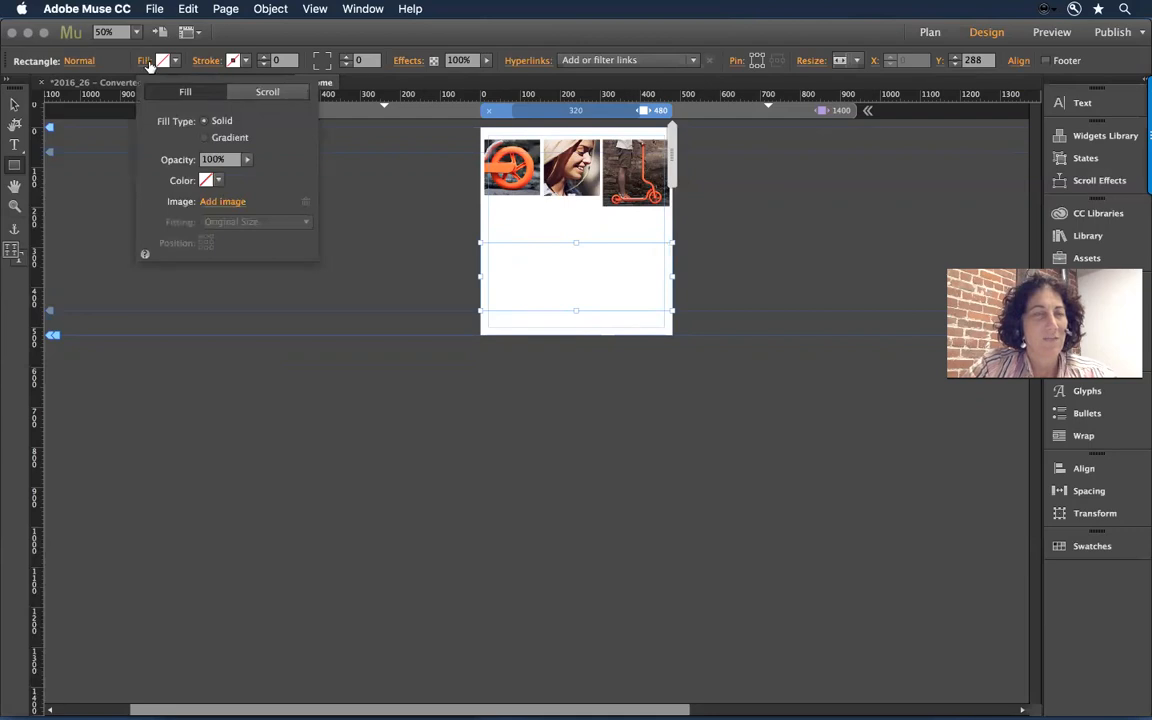
{"action": "left_click", "coordinate": [222, 201]}
{"action": "double_click", "coordinate": [550, 163]}
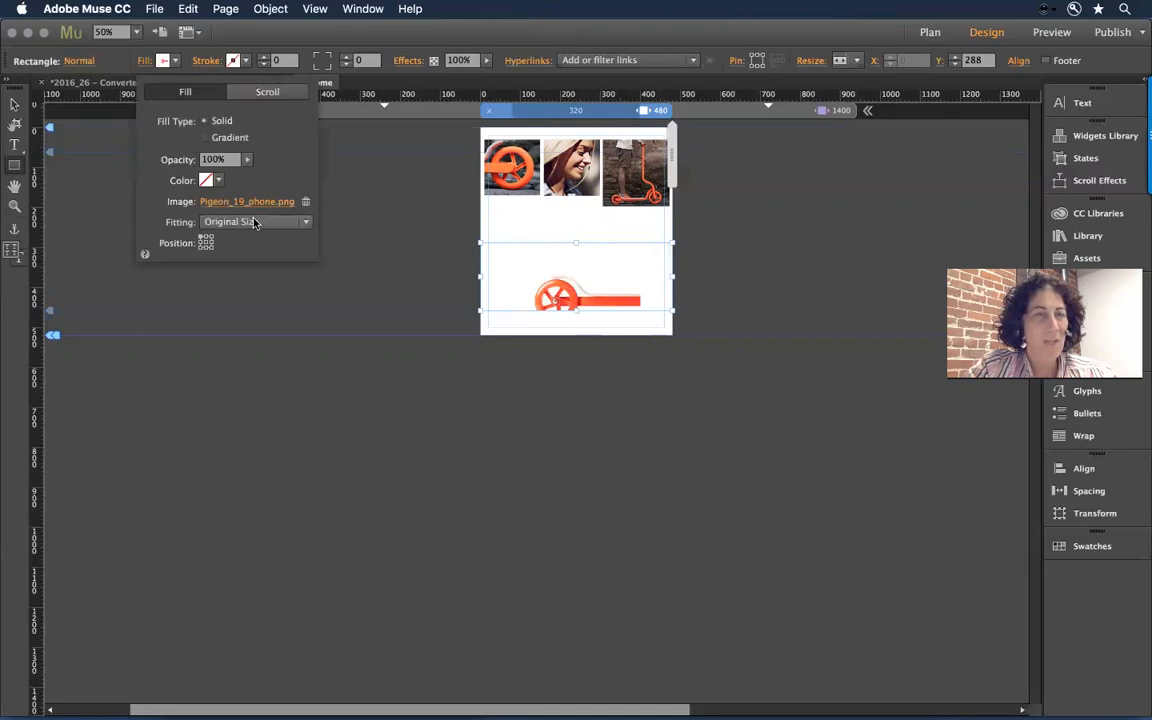
{"action": "left_click", "coordinate": [255, 221]}
{"action": "left_click", "coordinate": [245, 240]}
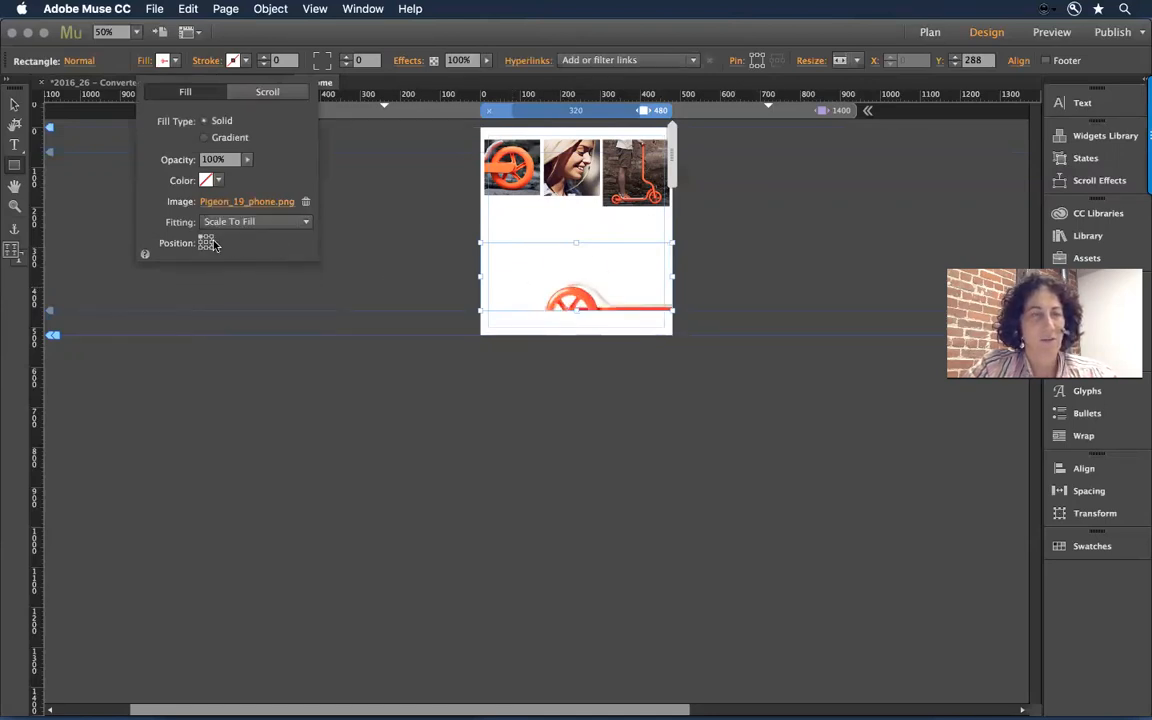
{"action": "left_click", "coordinate": [735, 115]}
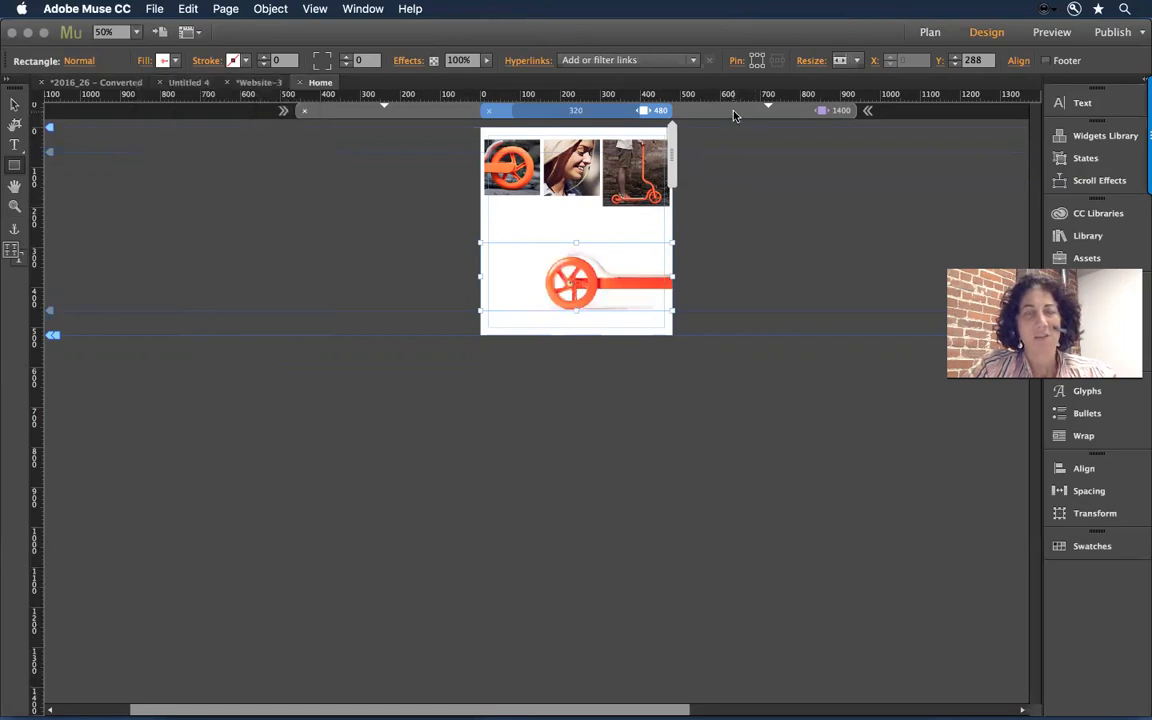
Step: Compare the new phone image rectangle in the 1400 and 480 breakpoints
{"action": "left_click", "coordinate": [735, 115]}
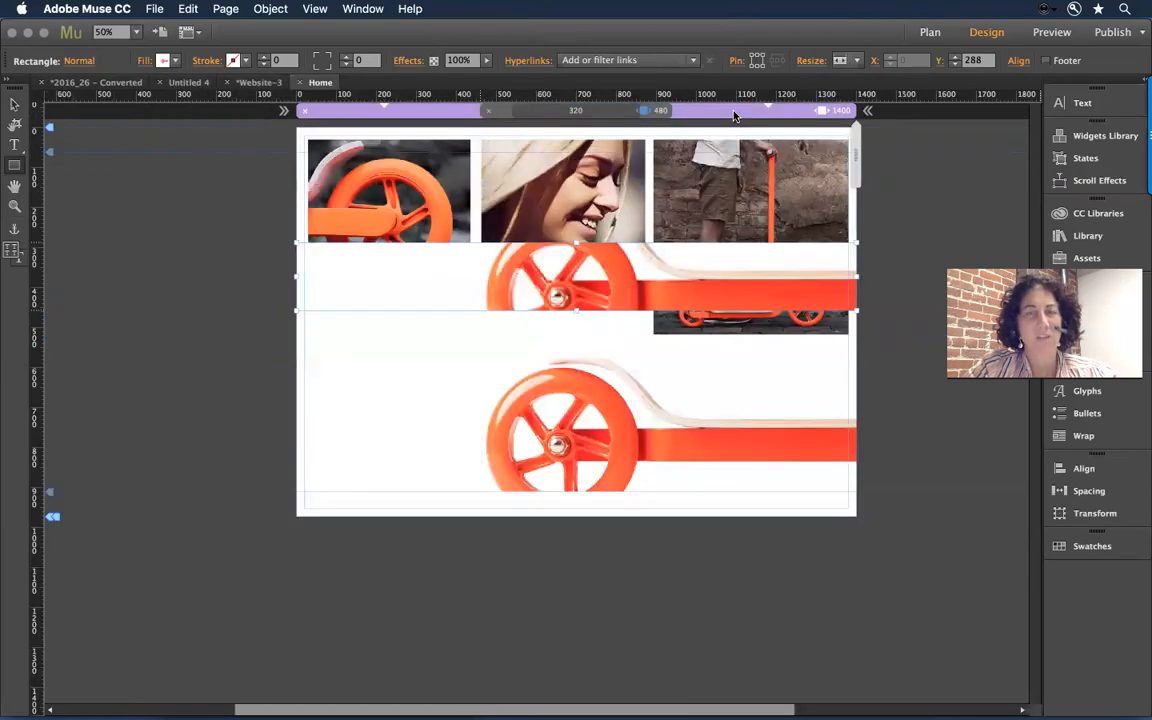
{"action": "left_click", "coordinate": [613, 118]}
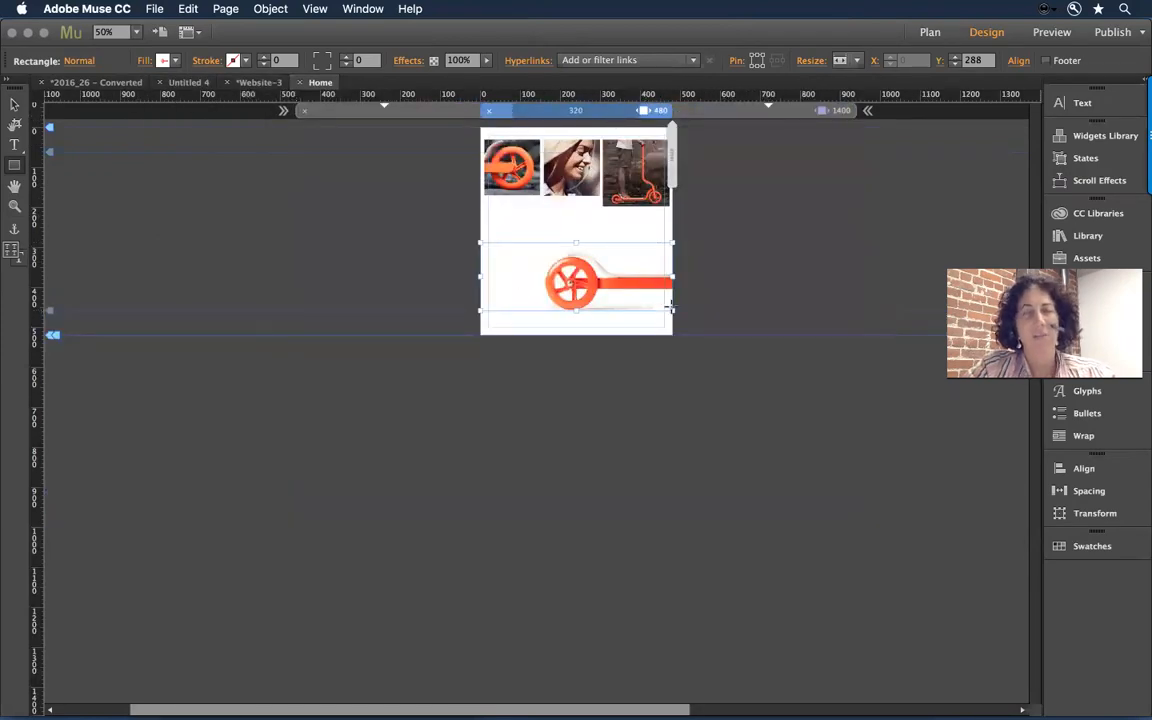
{"action": "left_click", "coordinate": [718, 118]}
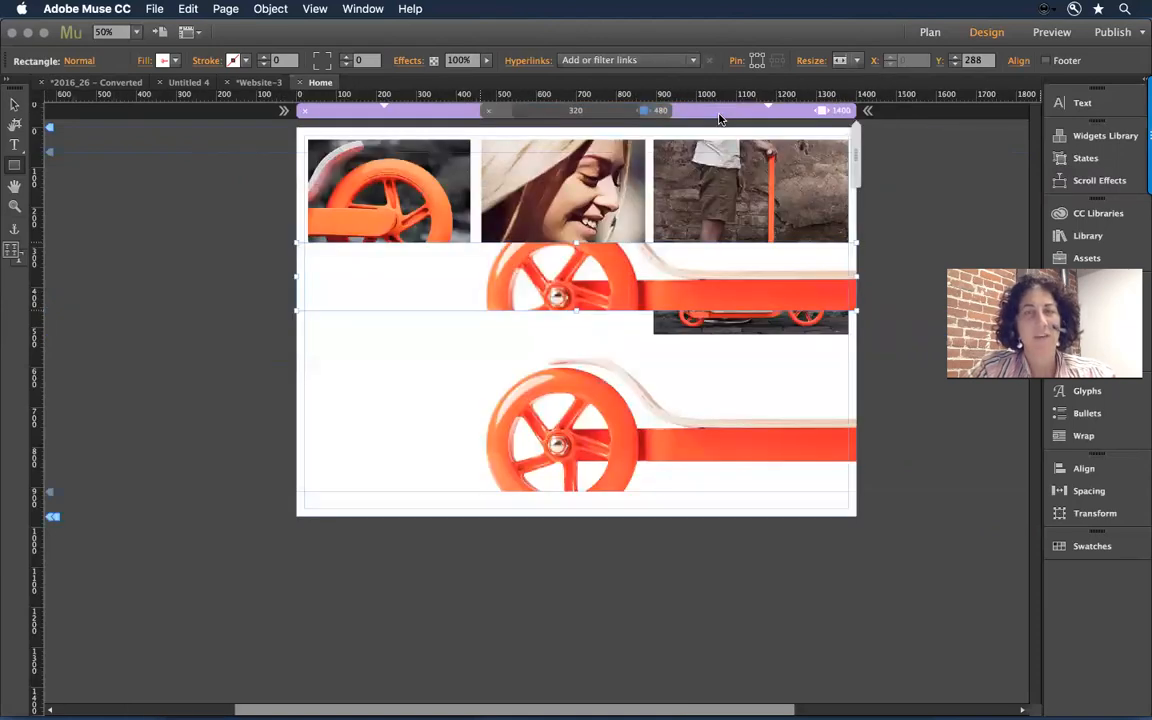
Step: Hide the phone image rectangle in the 1400 breakpoint and return to the 480 breakpoint
{"action": "left_click", "coordinate": [616, 116]}
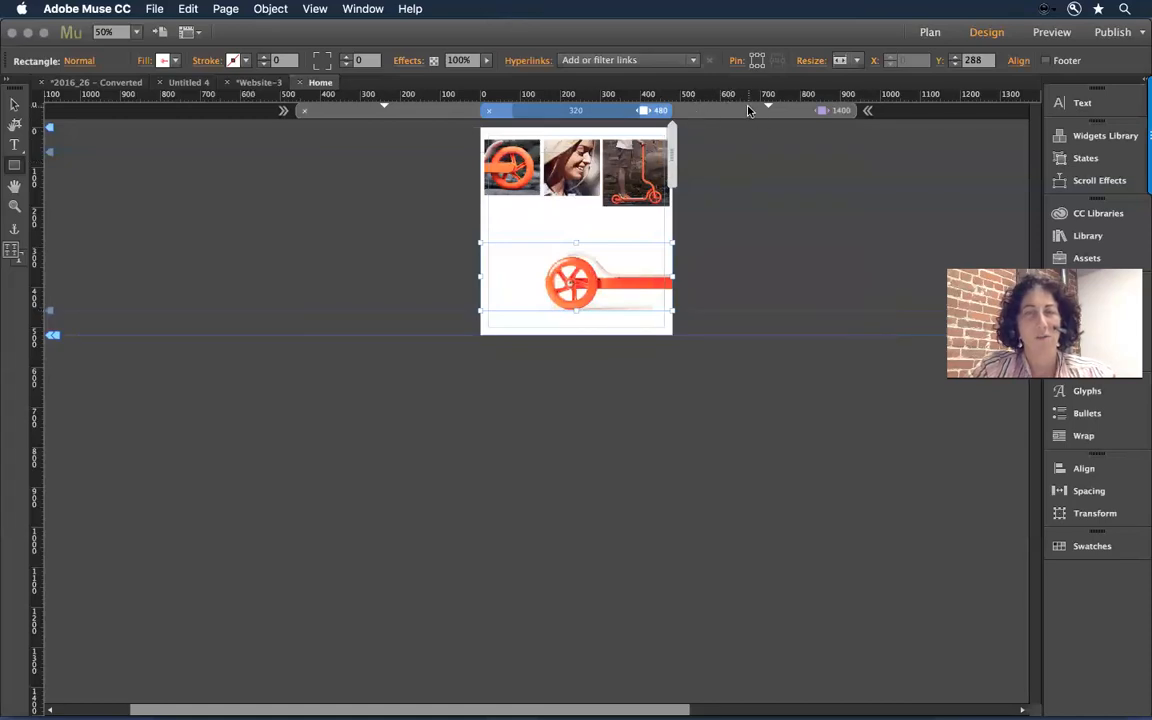
{"action": "left_click", "coordinate": [677, 110]}
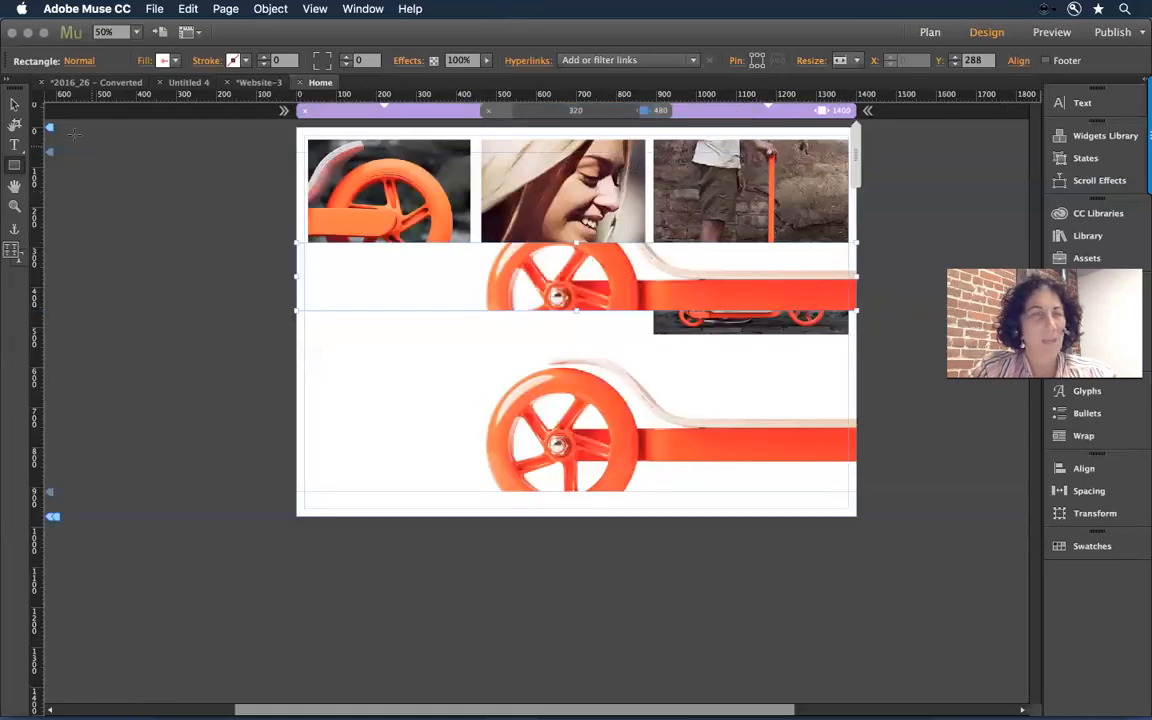
{"action": "left_click", "coordinate": [15, 103]}
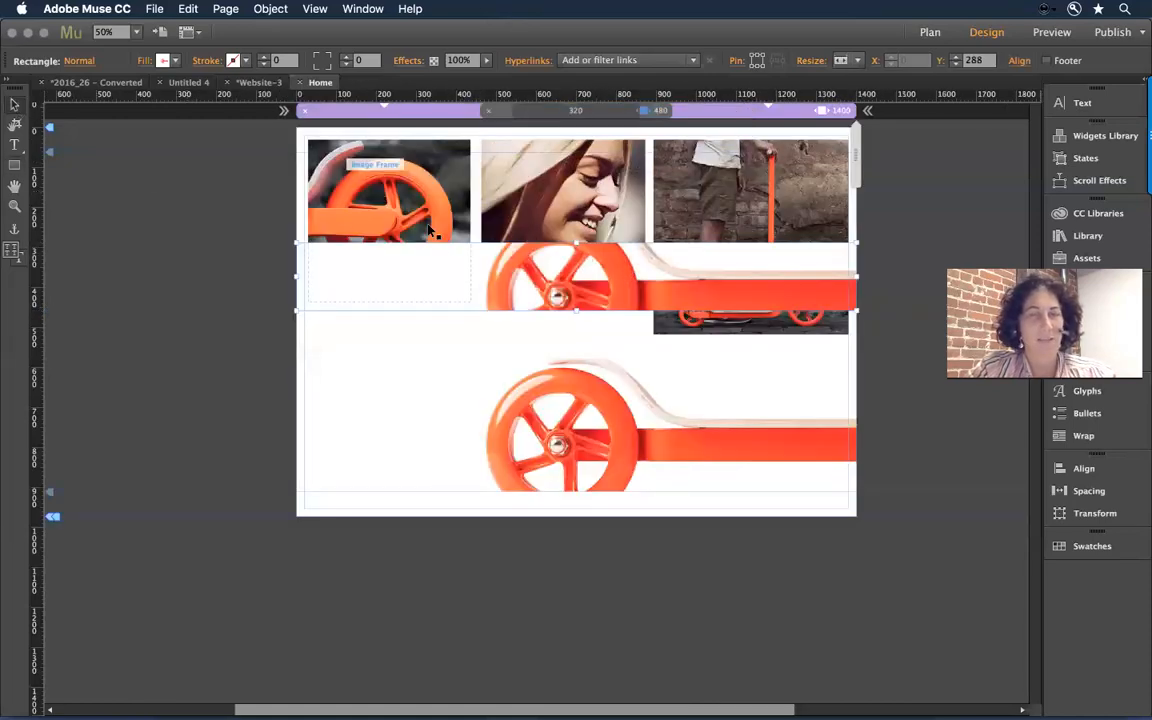
{"action": "right_click", "coordinate": [534, 279]}
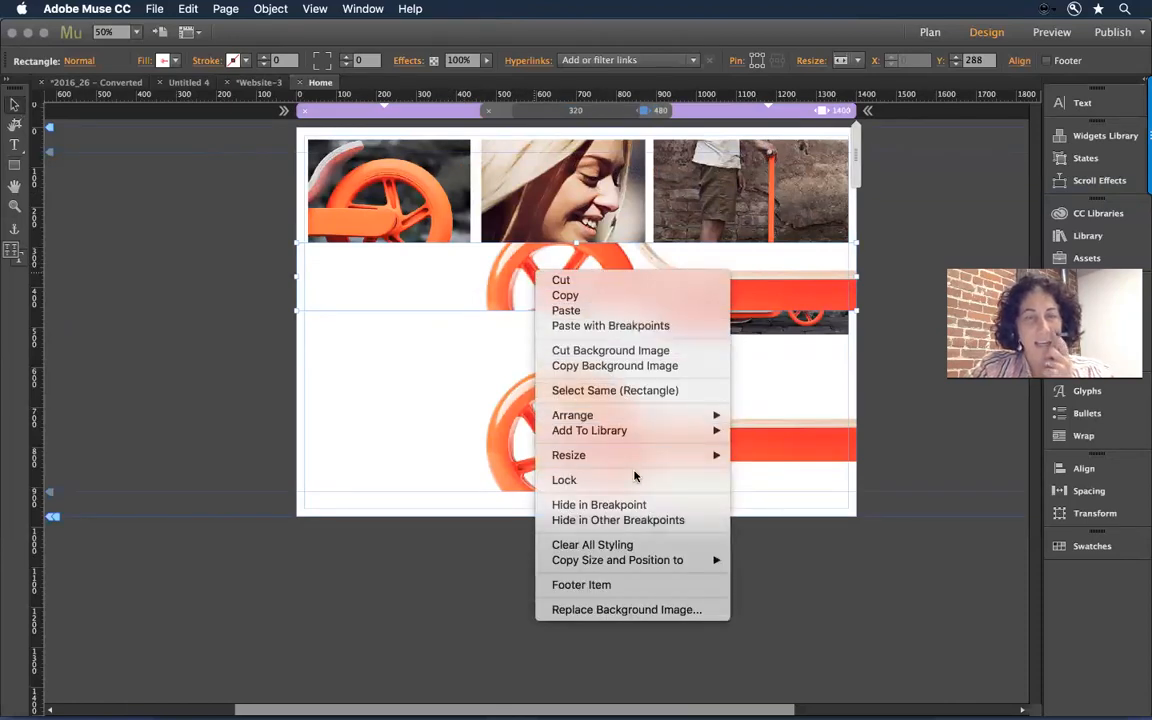
{"action": "left_click", "coordinate": [631, 506]}
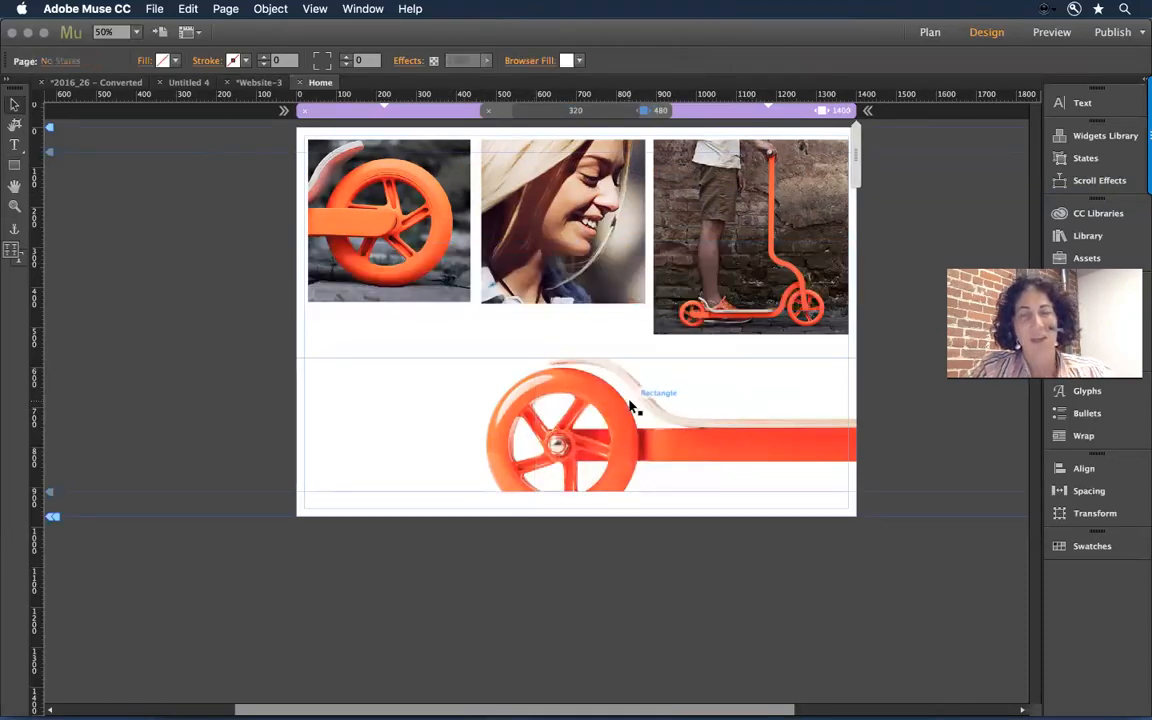
{"action": "left_click", "coordinate": [588, 112]}
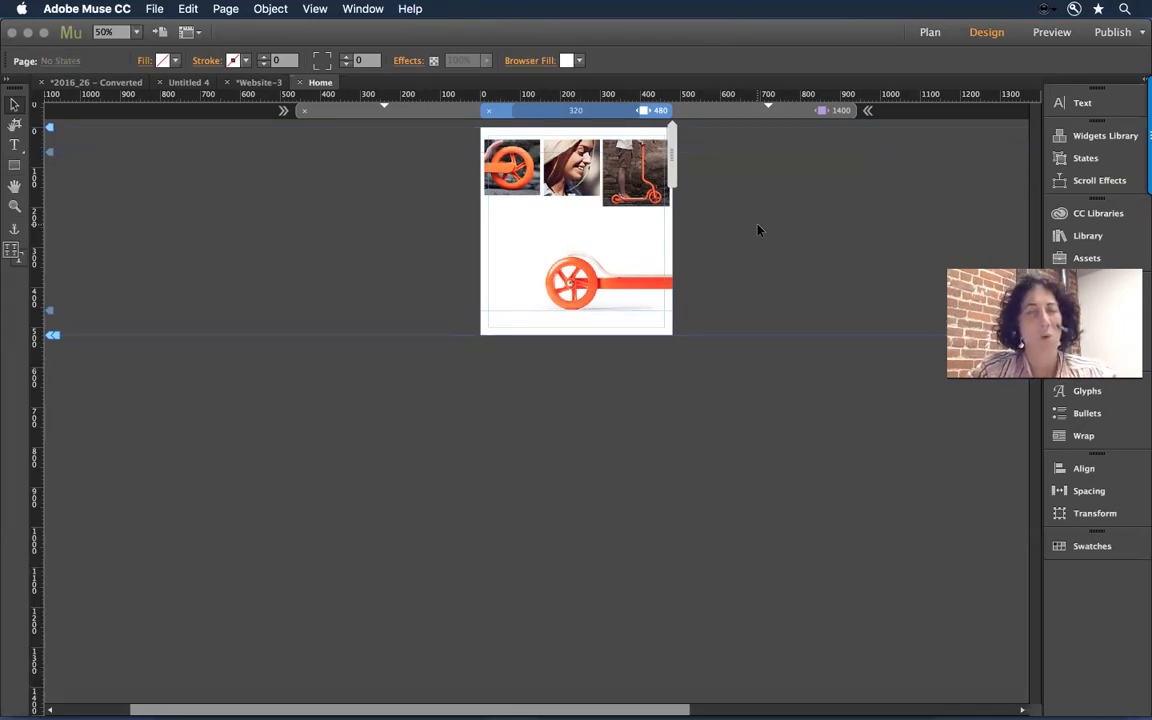
Step: Place Pigeon_19_phone.png on the empty canvas beside the 480 page and delete the placed image
{"action": "left_click", "coordinate": [560, 272]}
{"action": "left_click_drag", "start_coordinate": [506, 260], "coordinate": [539, 270]}
{"action": "key", "text": "super+z"}
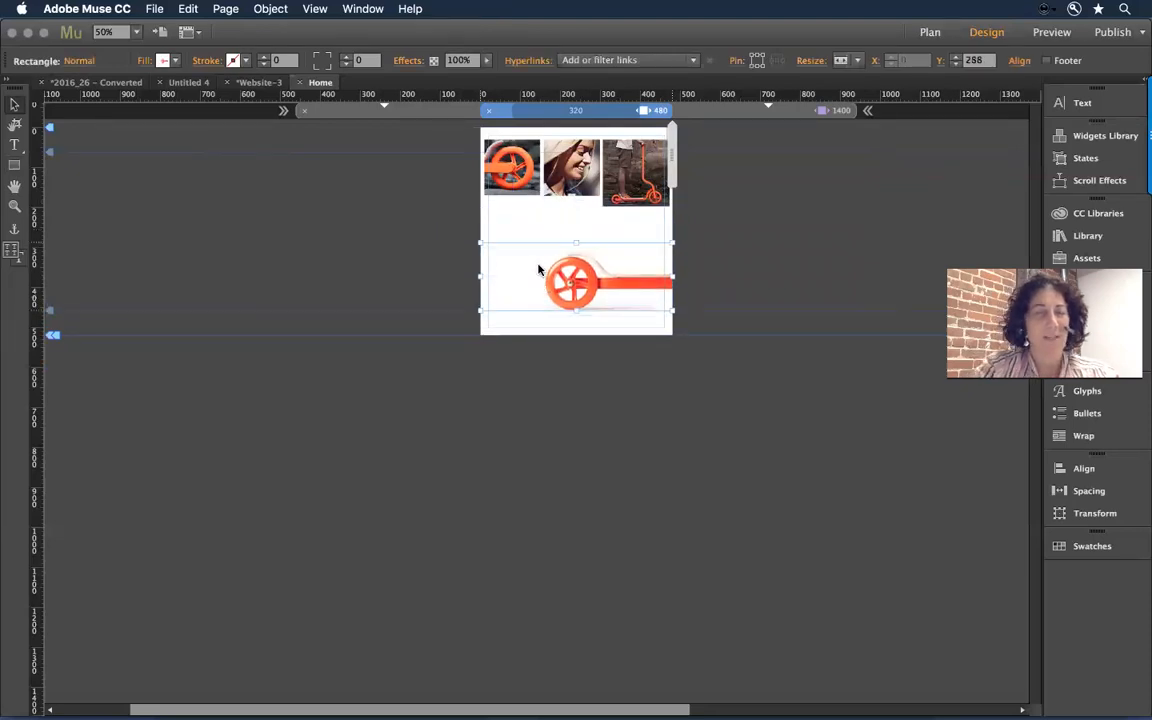
{"action": "key", "text": "super+d"}
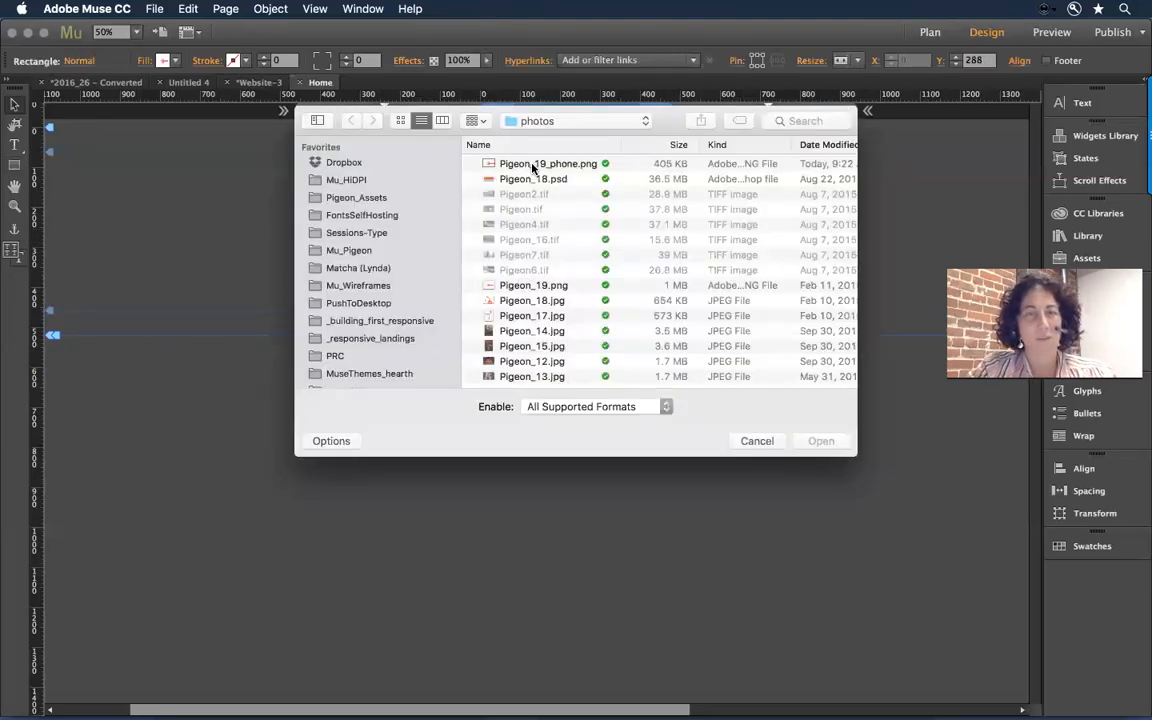
{"action": "double_click", "coordinate": [532, 164]}
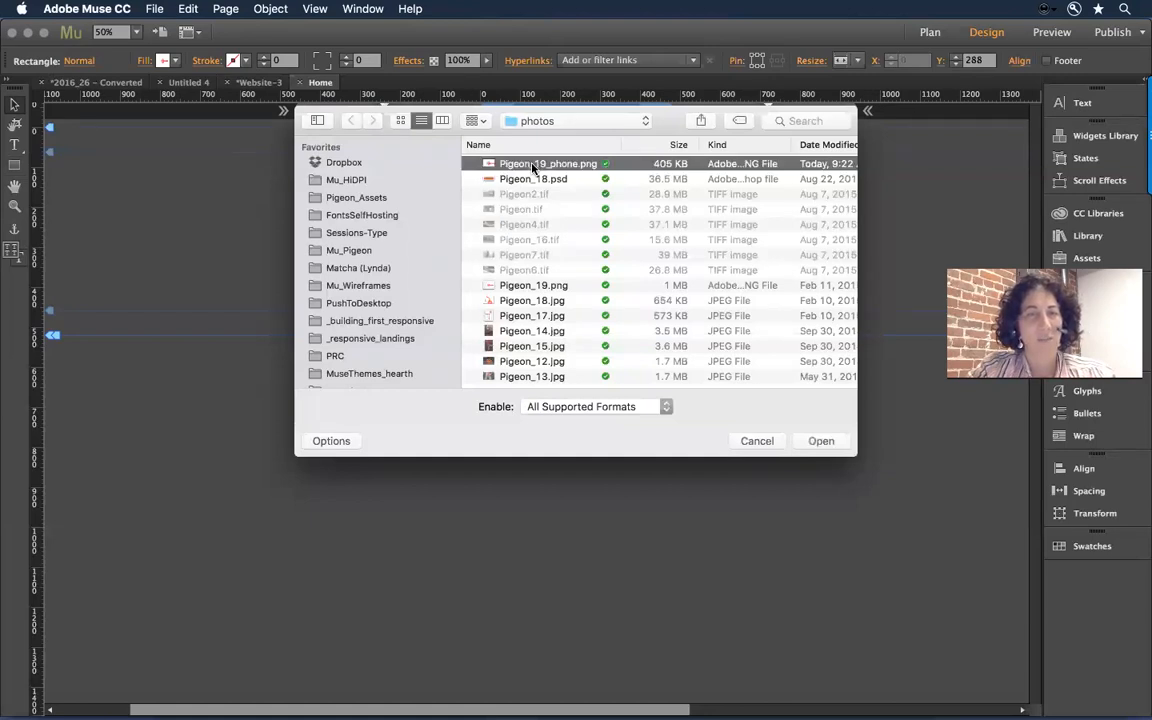
{"action": "left_click", "coordinate": [180, 183]}
{"action": "mouse_move", "coordinate": [244, 239]}
{"action": "left_mouse_down"}
{"action": "mouse_move", "coordinate": [309, 263]}
{"action": "mouse_move", "coordinate": [554, 244]}
{"action": "mouse_move", "coordinate": [487, 249]}
{"action": "mouse_move", "coordinate": [287, 309]}
{"action": "mouse_move", "coordinate": [265, 237]}
{"action": "left_mouse_up"}
{"action": "key", "text": "Delete"}
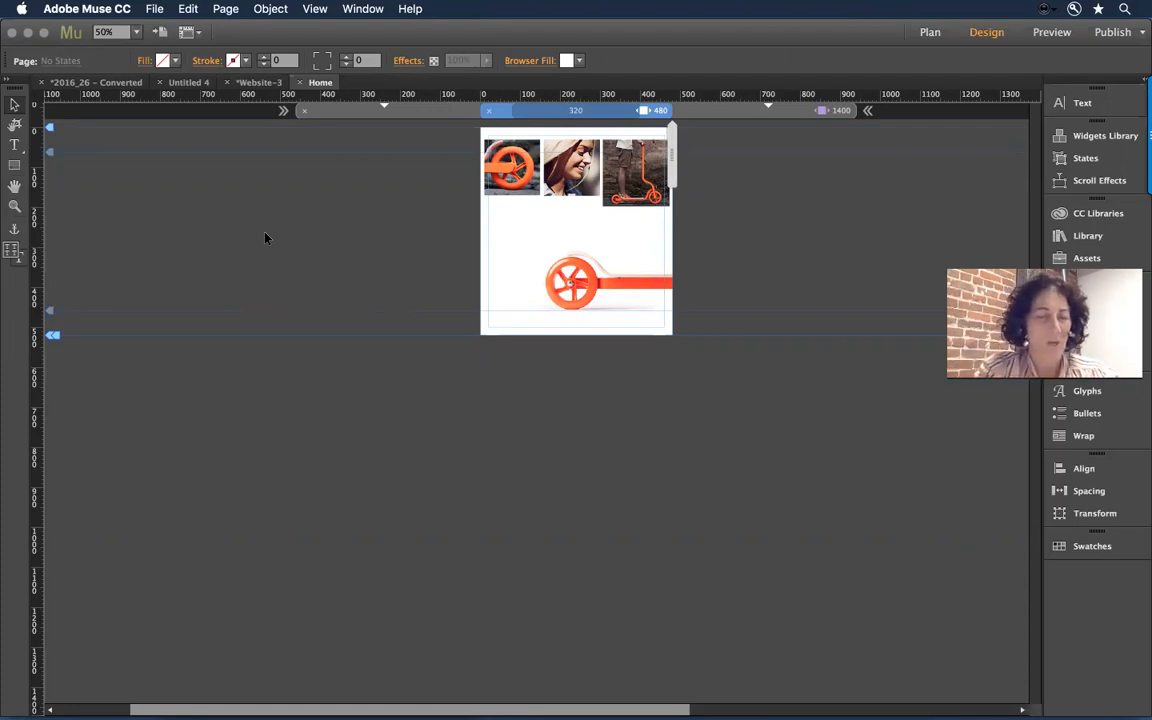
Step: Switch to Fireworks, show Pigeon_19_phone.png in the 4-Up comparison and shift the bitmap to about X -140, Y -139
{"action": "key", "text": "super+Tab"}
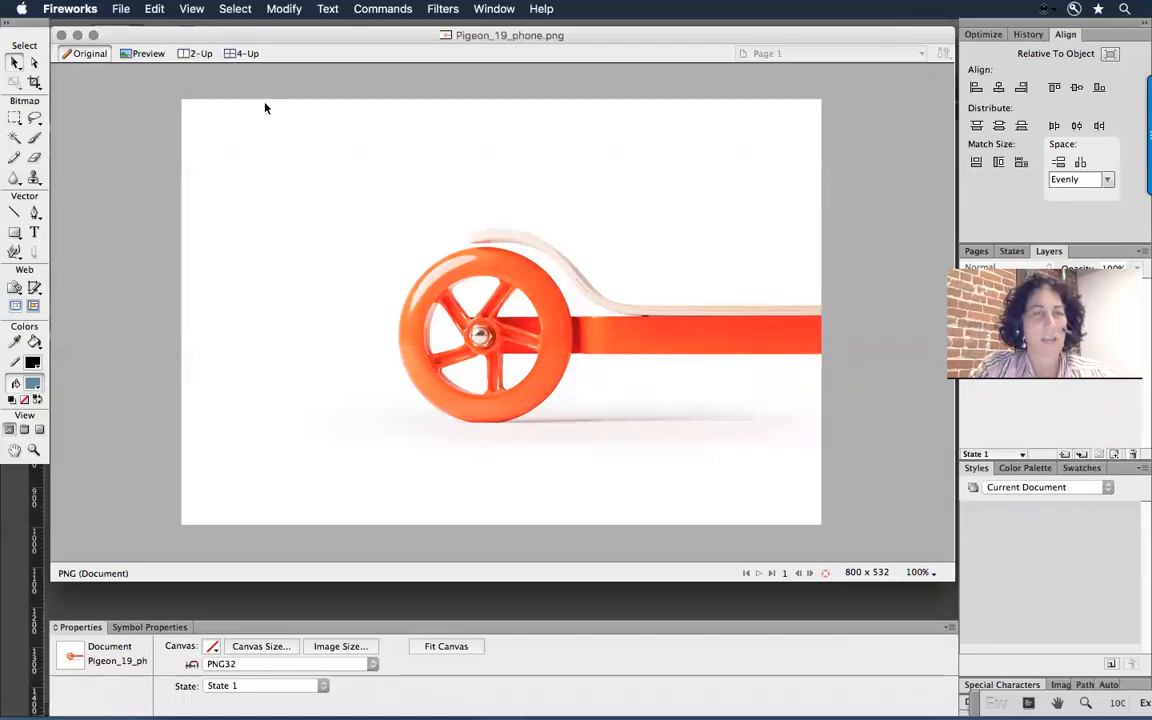
{"action": "left_click", "coordinate": [441, 276]}
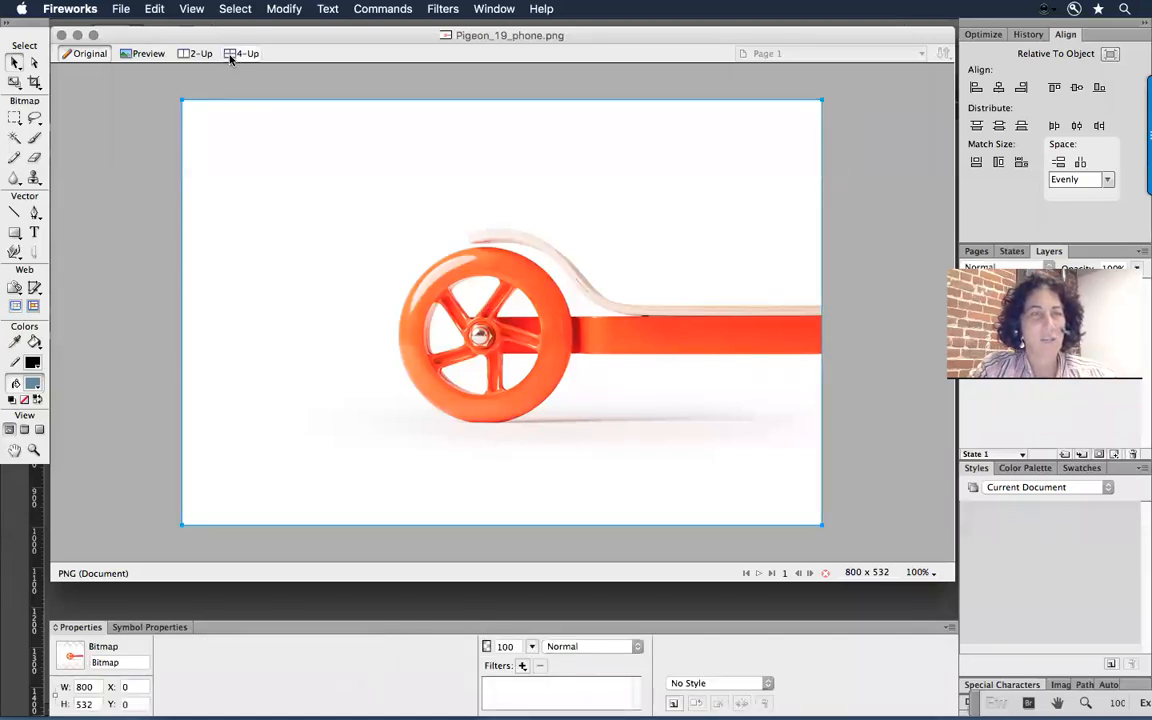
{"action": "left_click", "coordinate": [242, 53]}
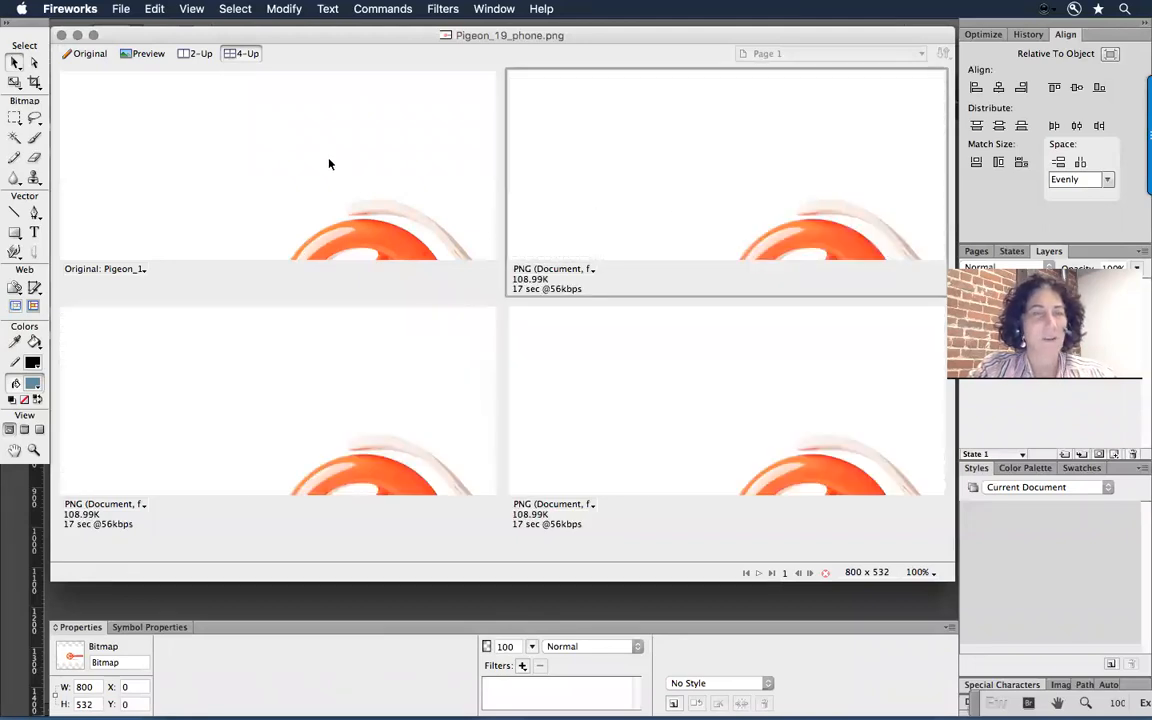
{"action": "left_click_drag", "start_coordinate": [247, 206], "coordinate": [130, 93]}
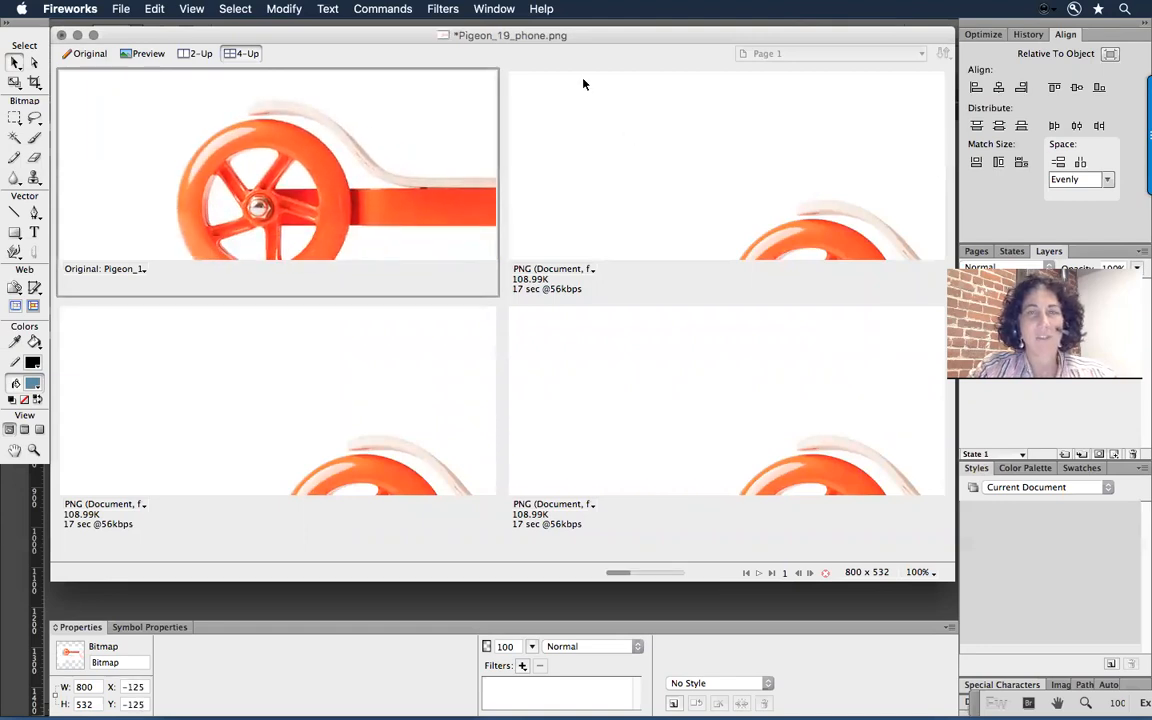
{"action": "left_click", "coordinate": [584, 84]}
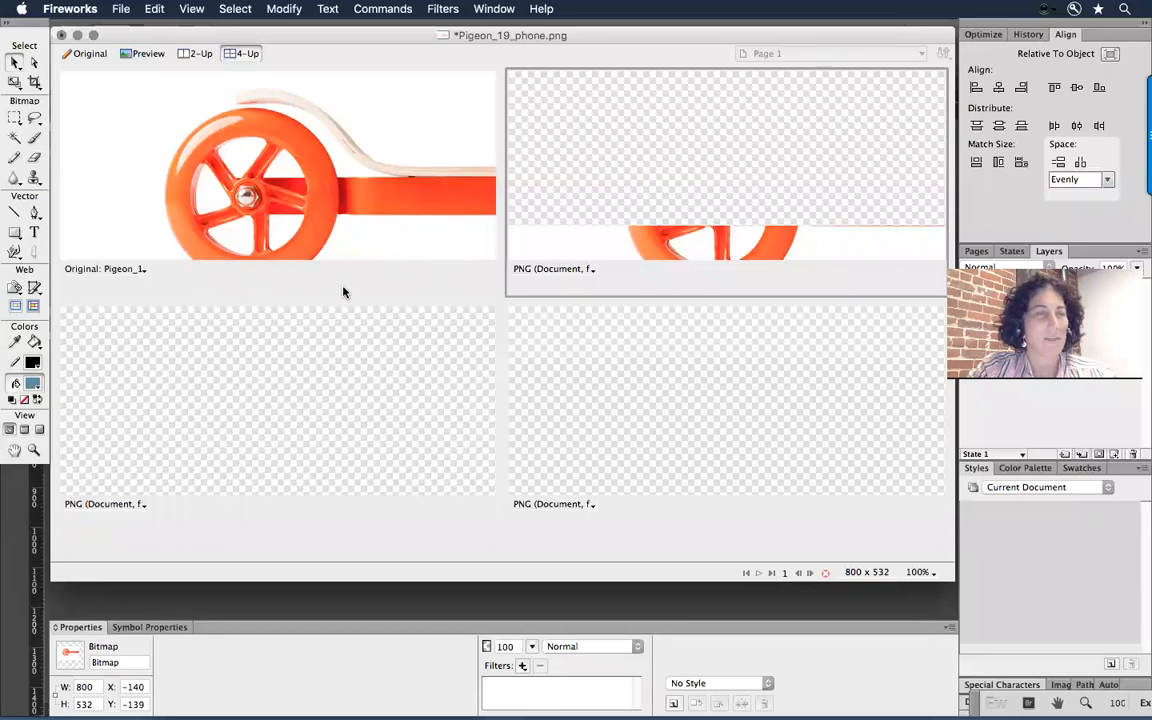
Step: Compare the original image with its export preview in 2-Up view and return to the 4-Up comparison
{"action": "left_click", "coordinate": [190, 52]}
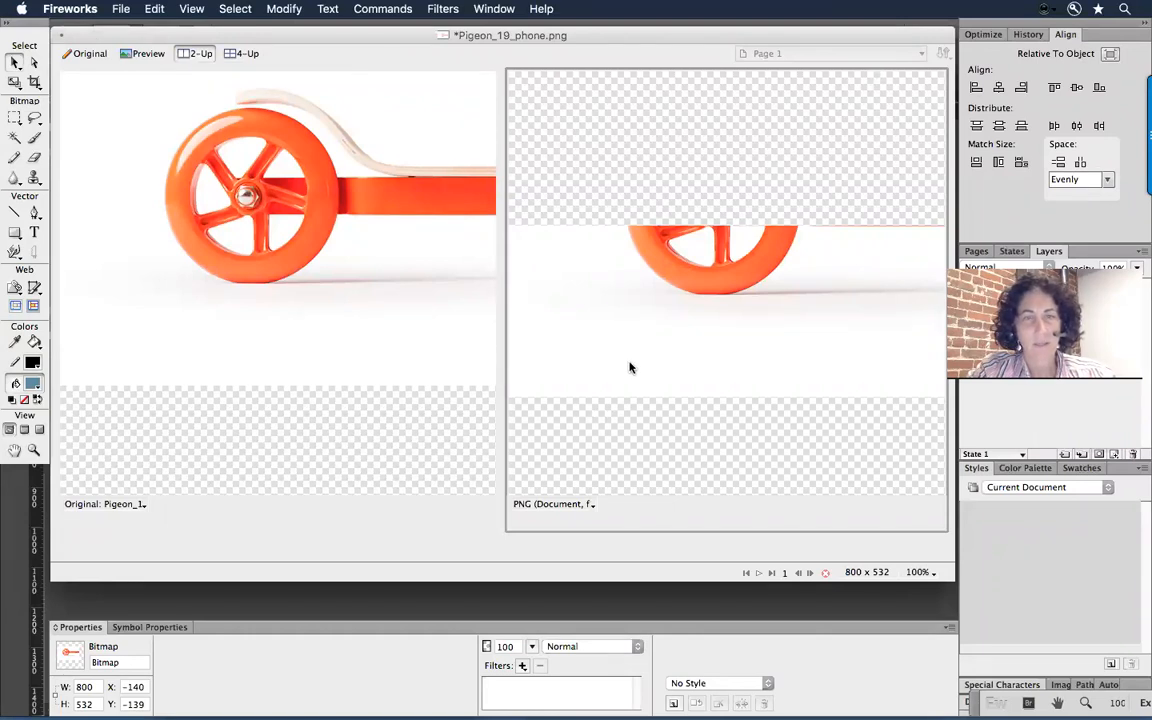
{"action": "left_click", "coordinate": [337, 308]}
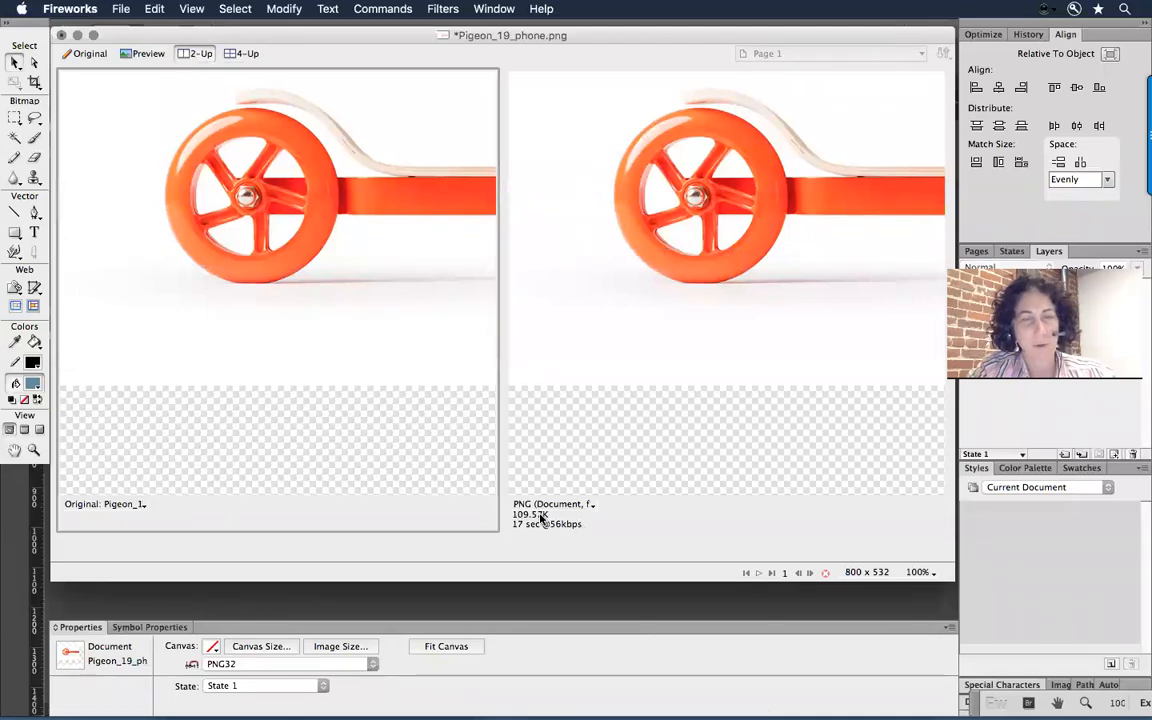
{"action": "left_click", "coordinate": [228, 56]}
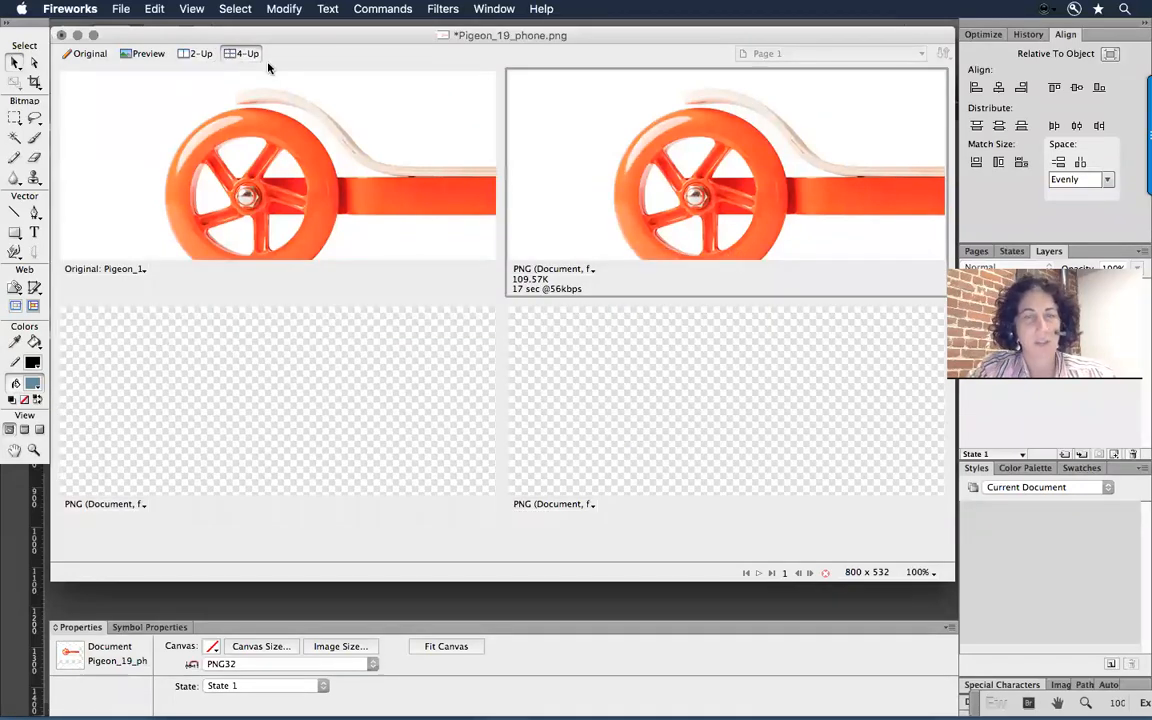
Step: Set the export format of the lower-right 4-Up preview to JPEG - Smaller File
{"action": "left_click", "coordinate": [537, 506]}
{"action": "left_click", "coordinate": [687, 550]}
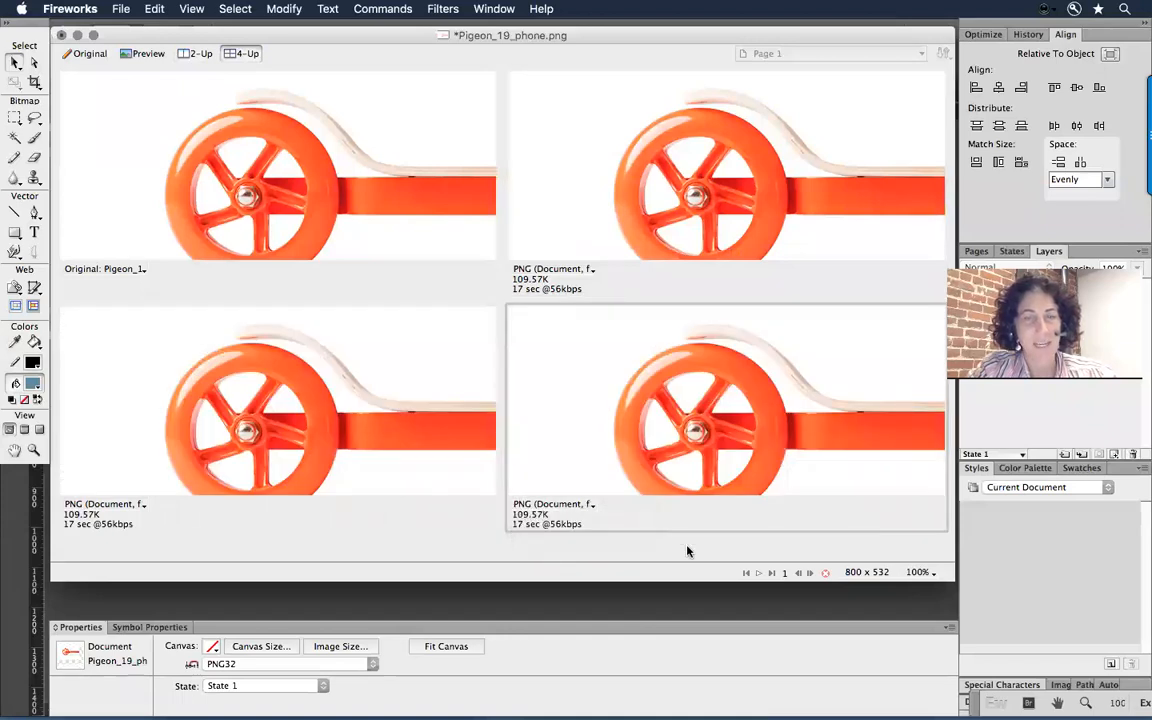
{"action": "left_click", "coordinate": [530, 506]}
{"action": "left_click", "coordinate": [582, 555]}
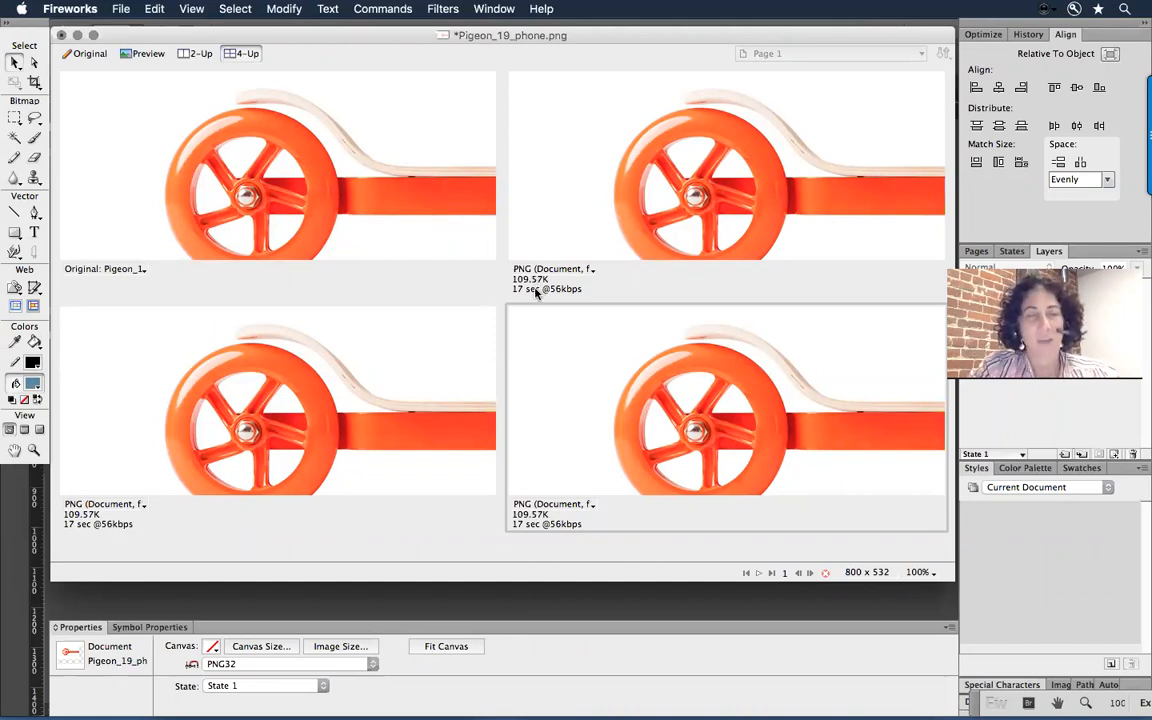
{"action": "left_click", "coordinate": [284, 664]}
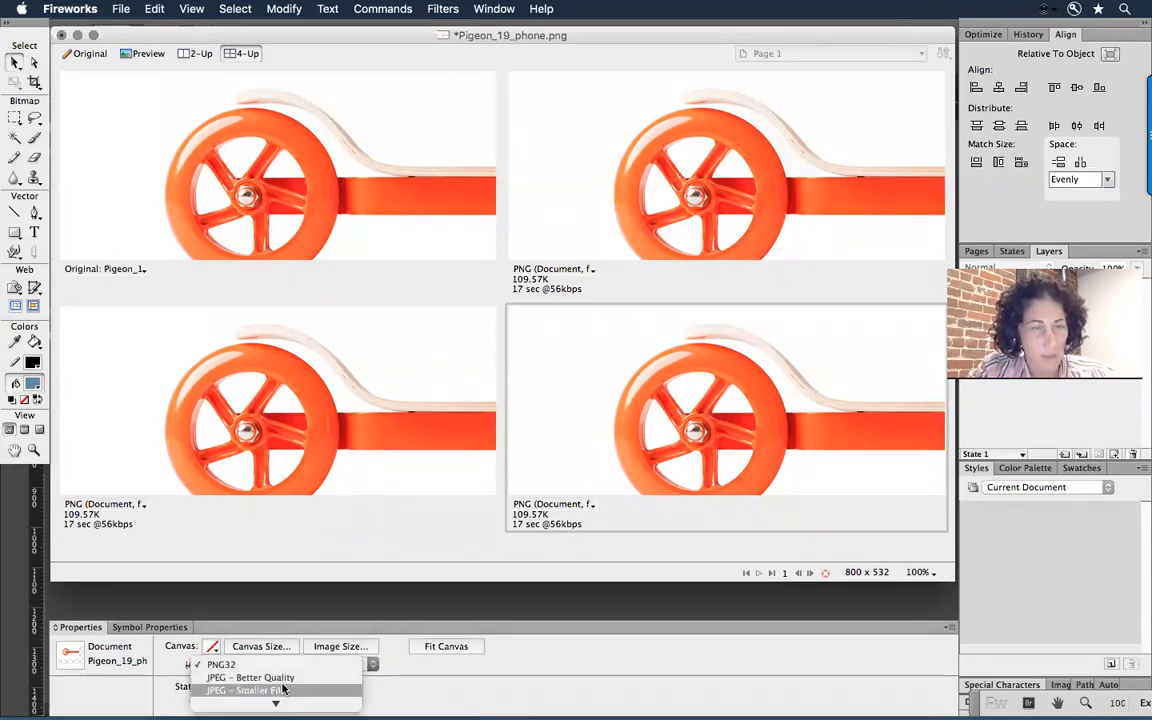
{"action": "left_click", "coordinate": [283, 689]}
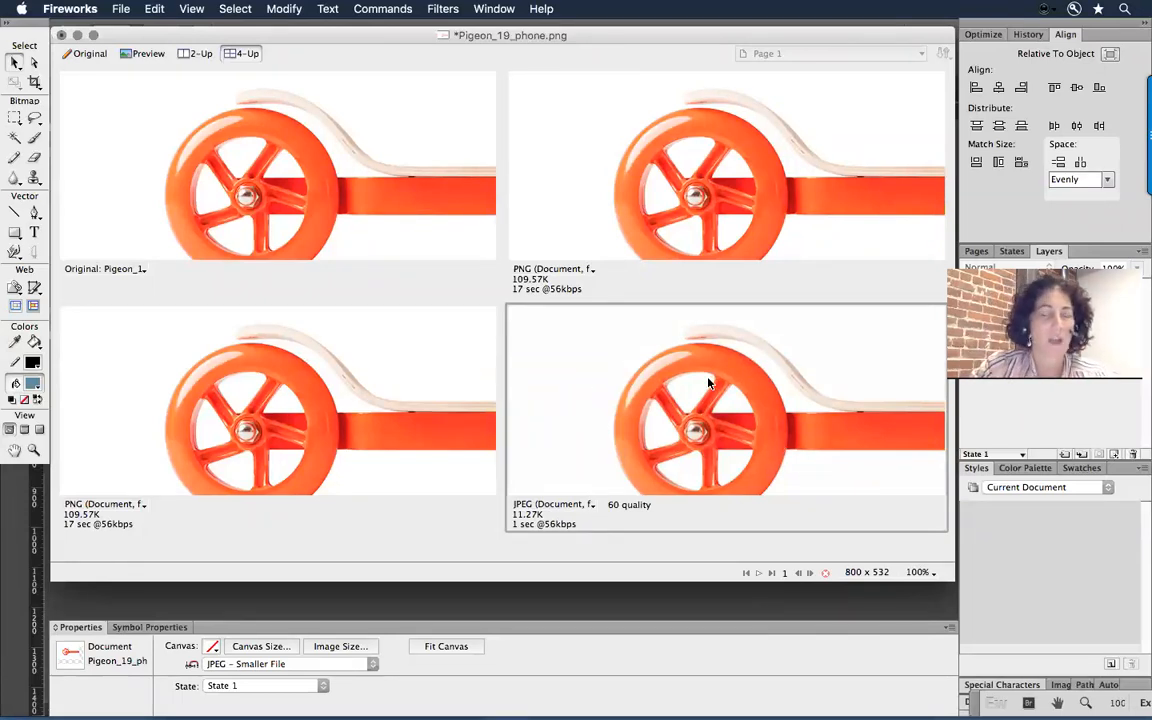
Step: Switch back to Adobe Muse and move the phone image rectangle up to Y 243 in the 480 breakpoint
{"action": "key", "text": "super+Tab"}
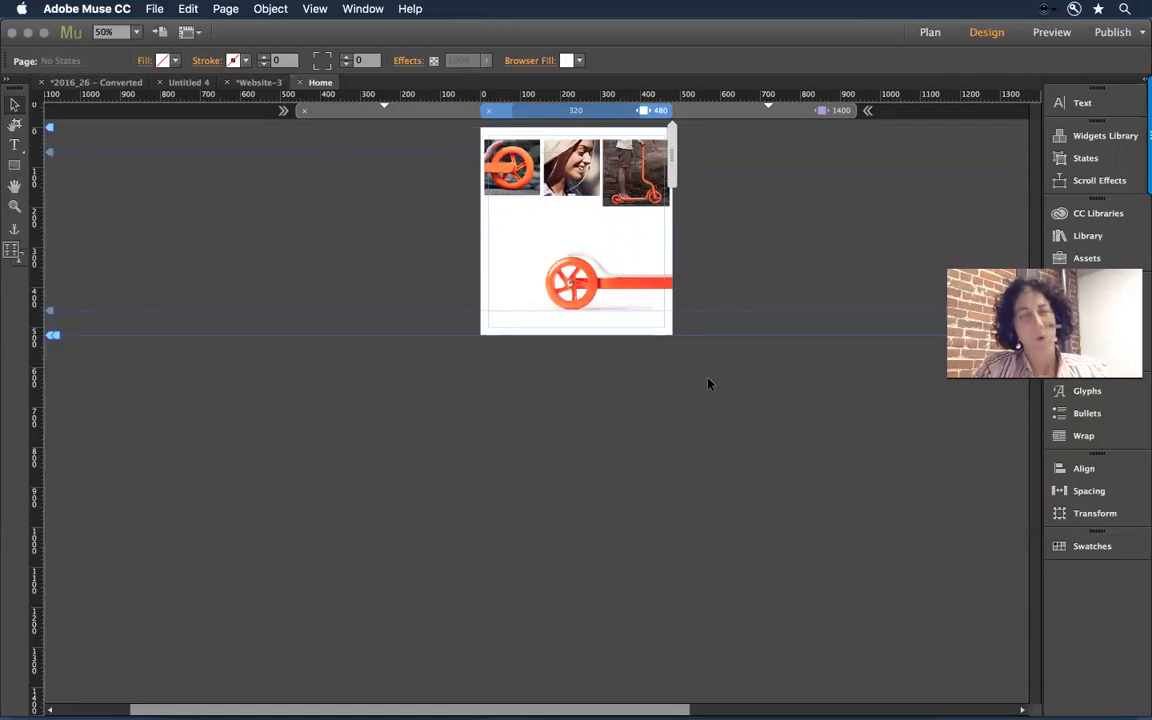
{"action": "left_click_drag", "start_coordinate": [581, 280], "coordinate": [580, 261]}
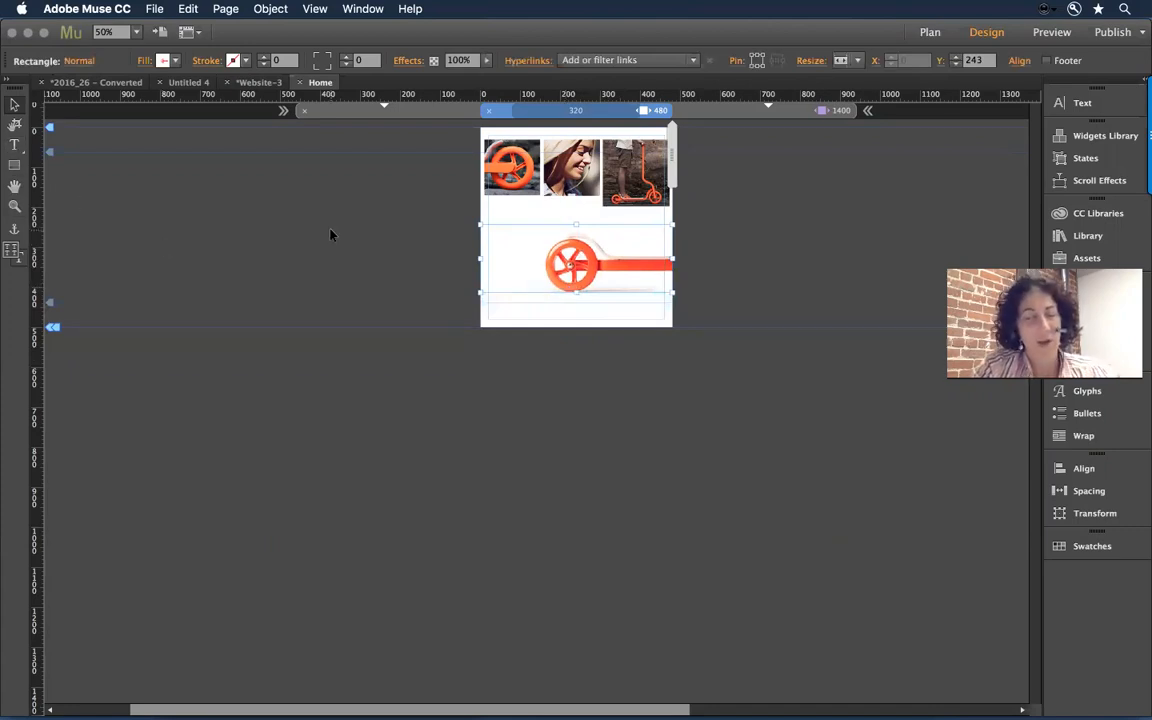
Step: Switch to Chrome, open a new window, widen it and load kickapigeon.com
{"action": "key", "text": "super+Tab"}
{"action": "key", "text": "super+Tab"}
{"action": "key", "text": "super+Tab"}
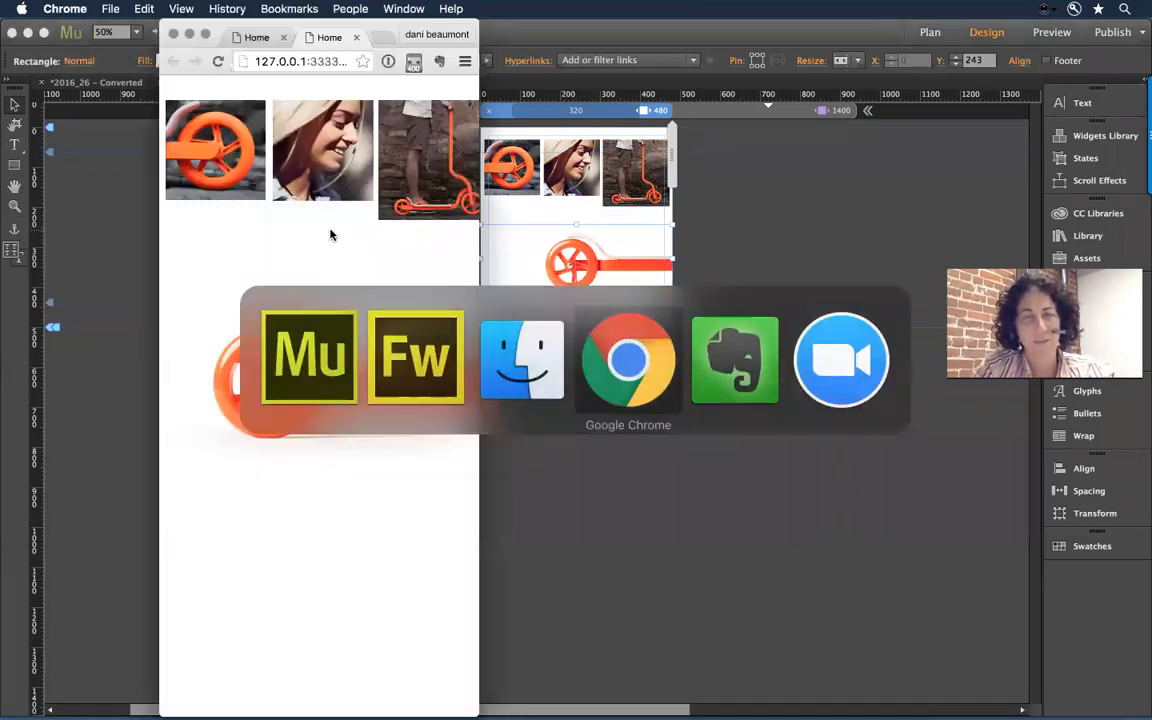
{"action": "key", "text": "super+n"}
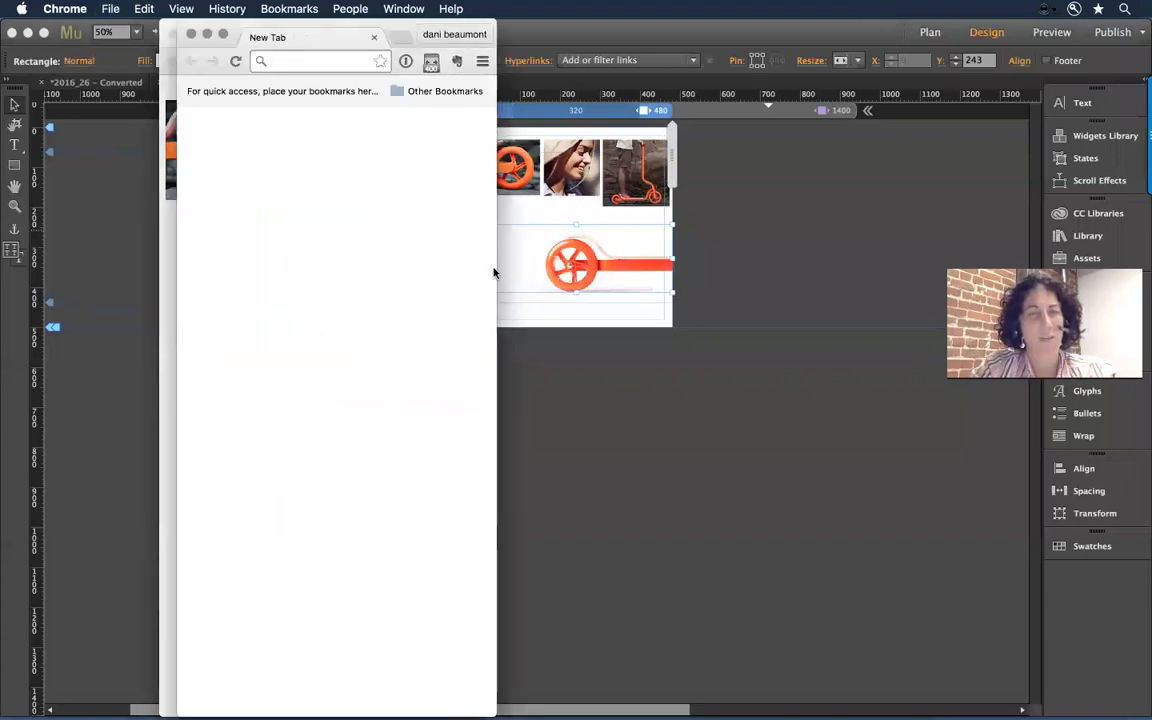
{"action": "left_click_drag", "start_coordinate": [497, 272], "coordinate": [774, 292]}
{"action": "type", "text": "kickapigeon.com"}
{"action": "key", "text": "Return"}
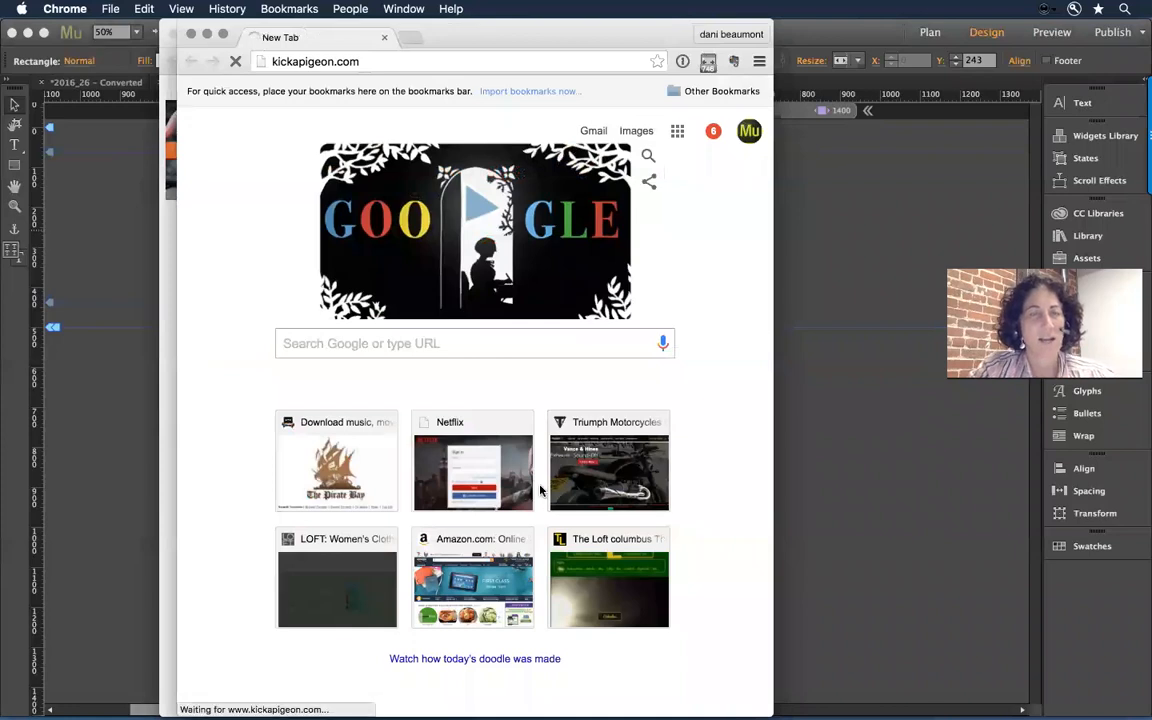
Step: Copy the "WHAT IS PIGEON?" heading and the paragraph beneath it from the web page
{"action": "scroll", "coordinate": [540, 490], "scroll_direction": "down", "scroll_amount": 15}
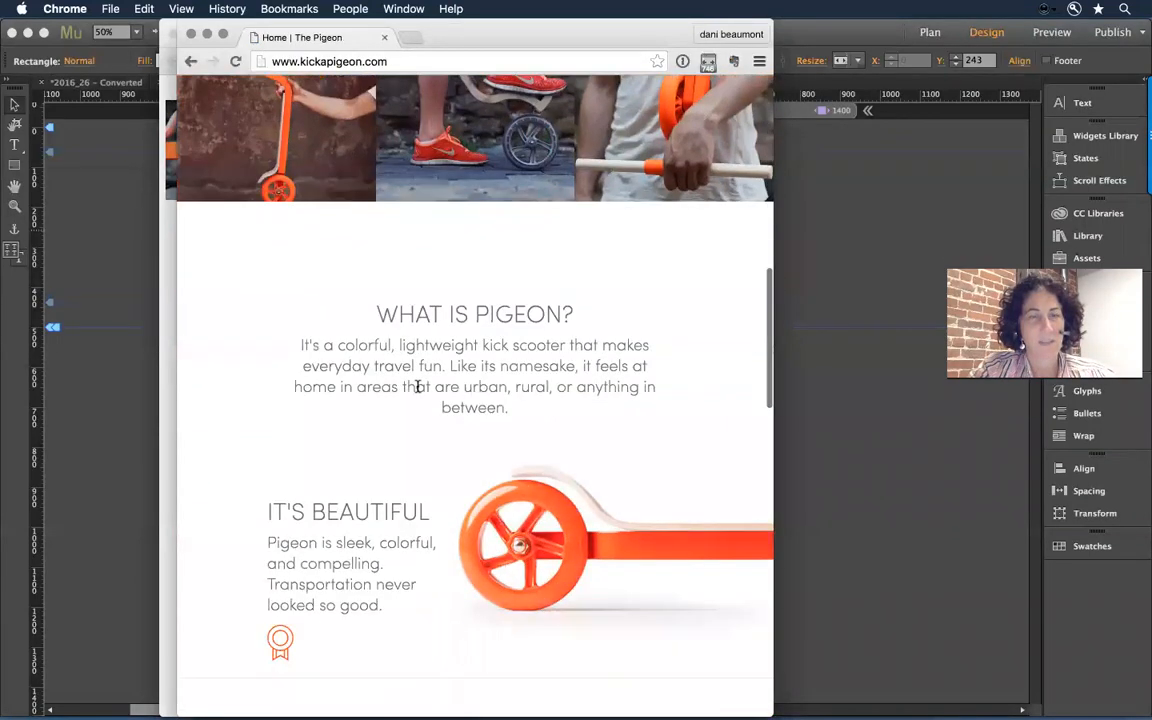
{"action": "triple_click", "coordinate": [370, 338]}
{"action": "left_click_drag", "start_coordinate": [378, 313], "coordinate": [518, 403]}
{"action": "key", "text": "super+c"}
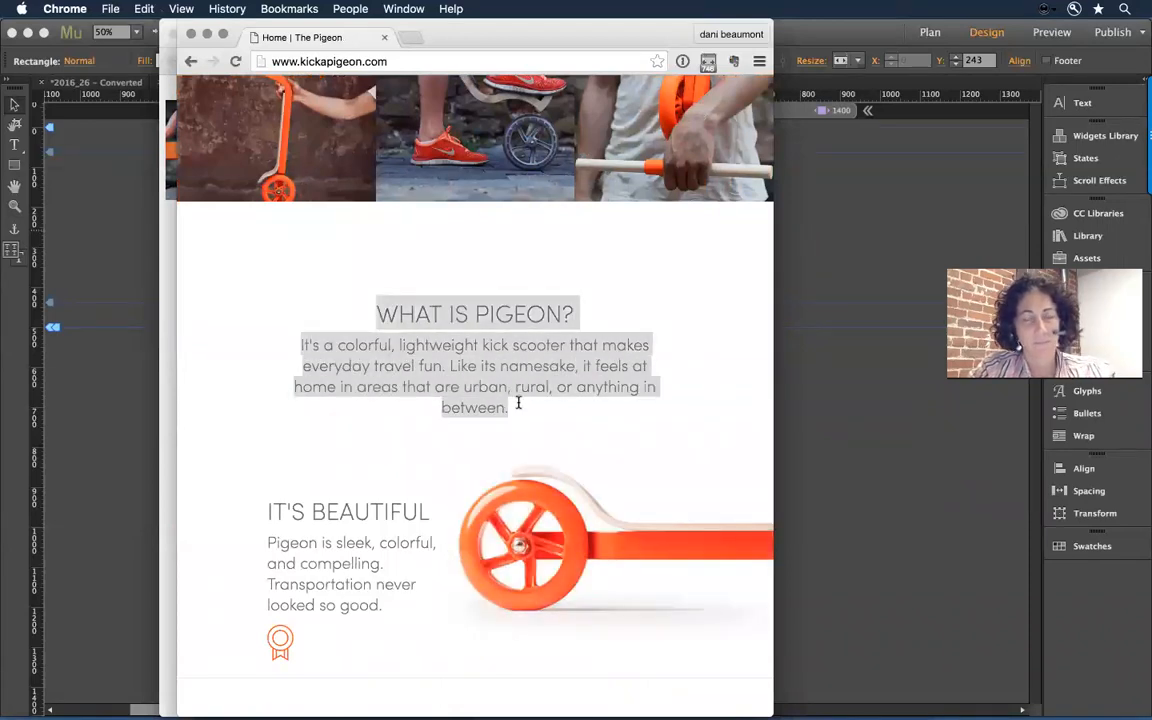
Step: Switch back to Adobe Muse, paste the copied text and position its frame below the phone image at about X 29, Y 532
{"action": "key", "text": "super+Tab"}
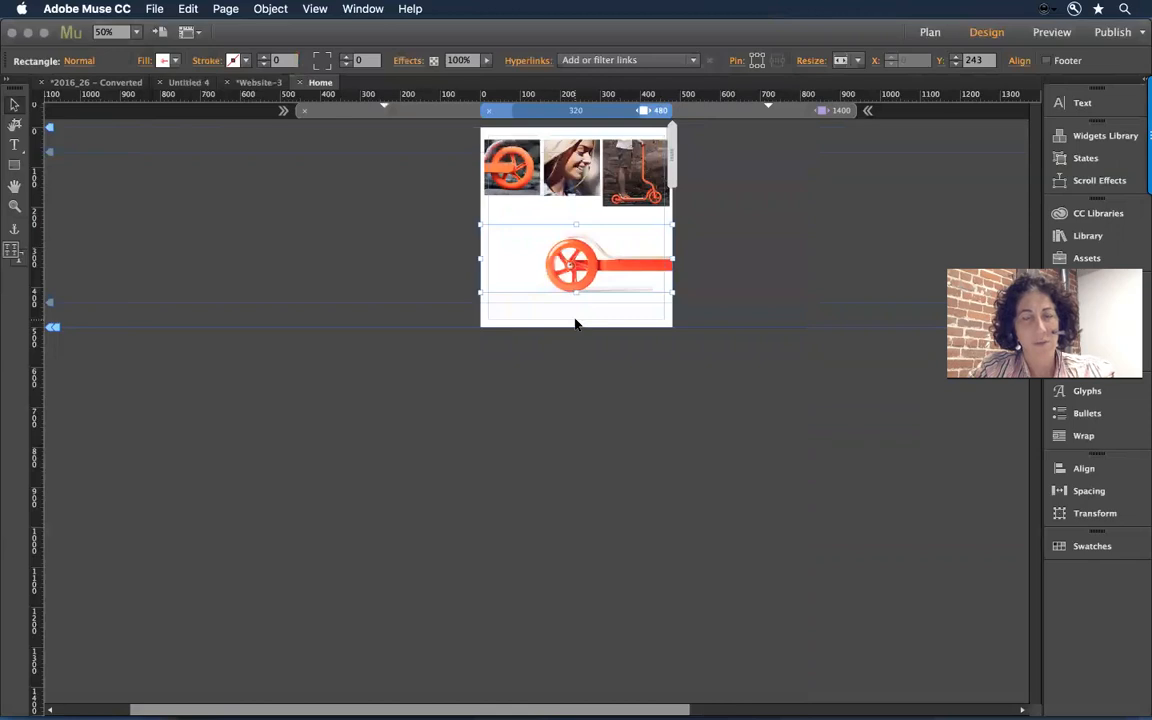
{"action": "key", "text": "super+v"}
{"action": "left_click_drag", "start_coordinate": [535, 411], "coordinate": [527, 355]}
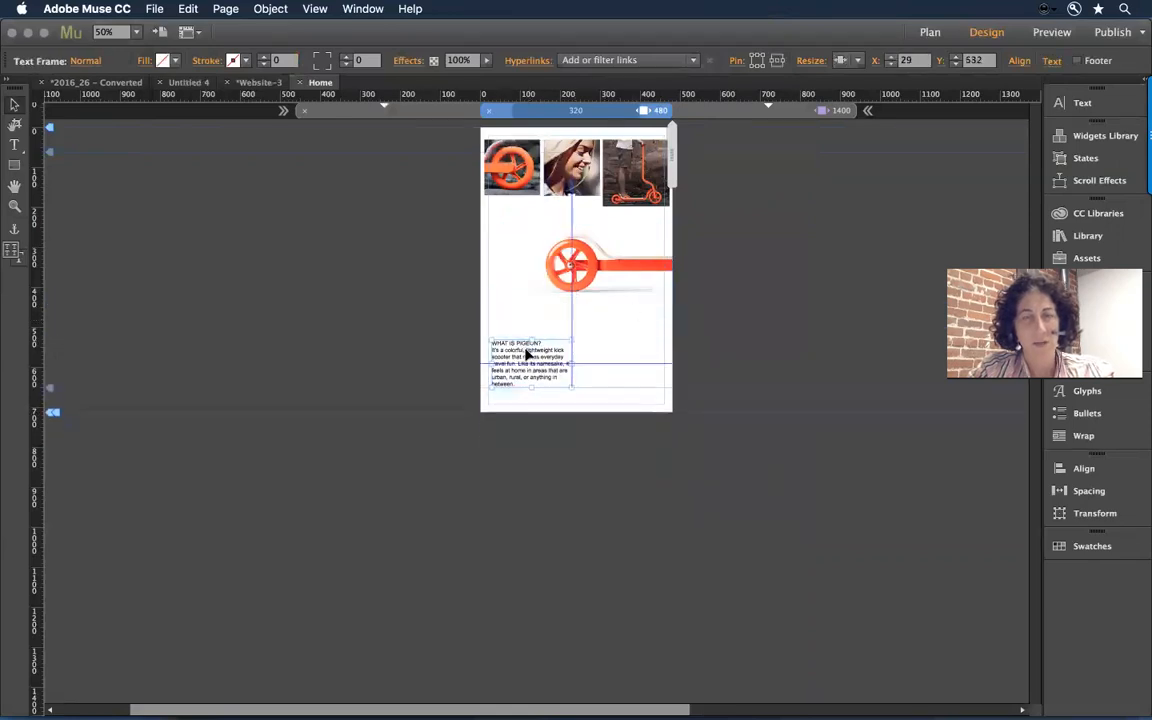
Step: Replace the words WHAT IS PIGEON in the pasted text frame's heading with SYSTEM, keeping the question mark
{"action": "key", "text": "z"}
{"action": "left_click_drag", "start_coordinate": [440, 295], "coordinate": [730, 455]}
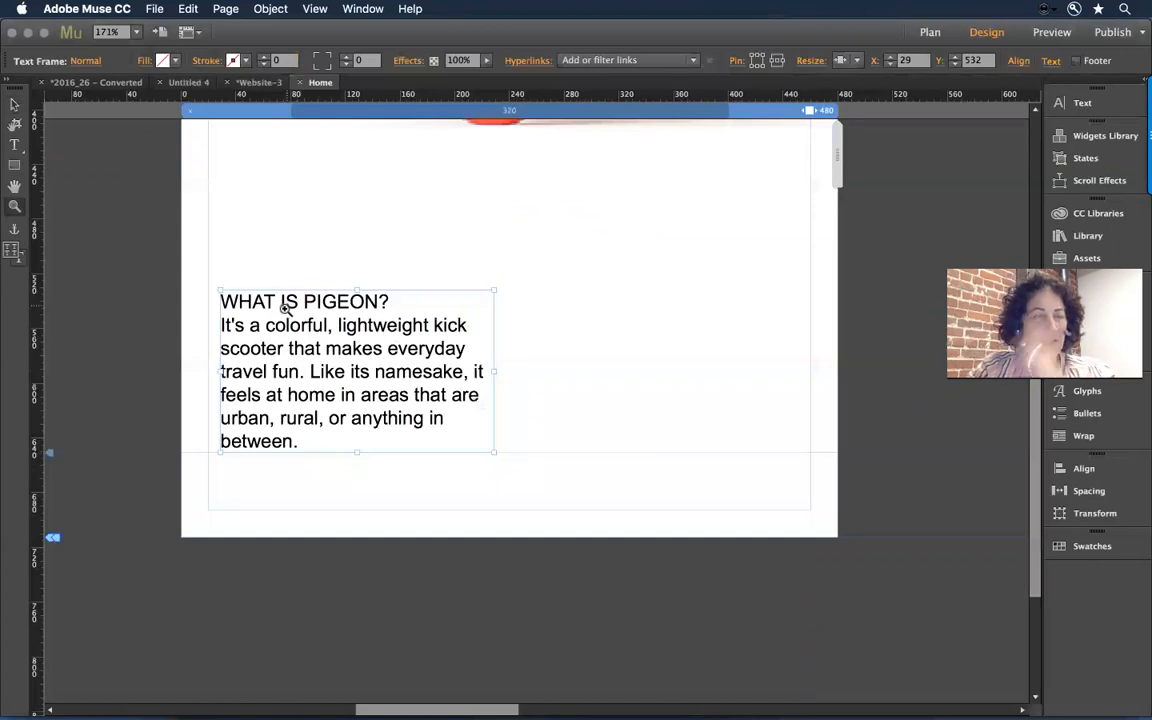
{"action": "left_click", "coordinate": [14, 104]}
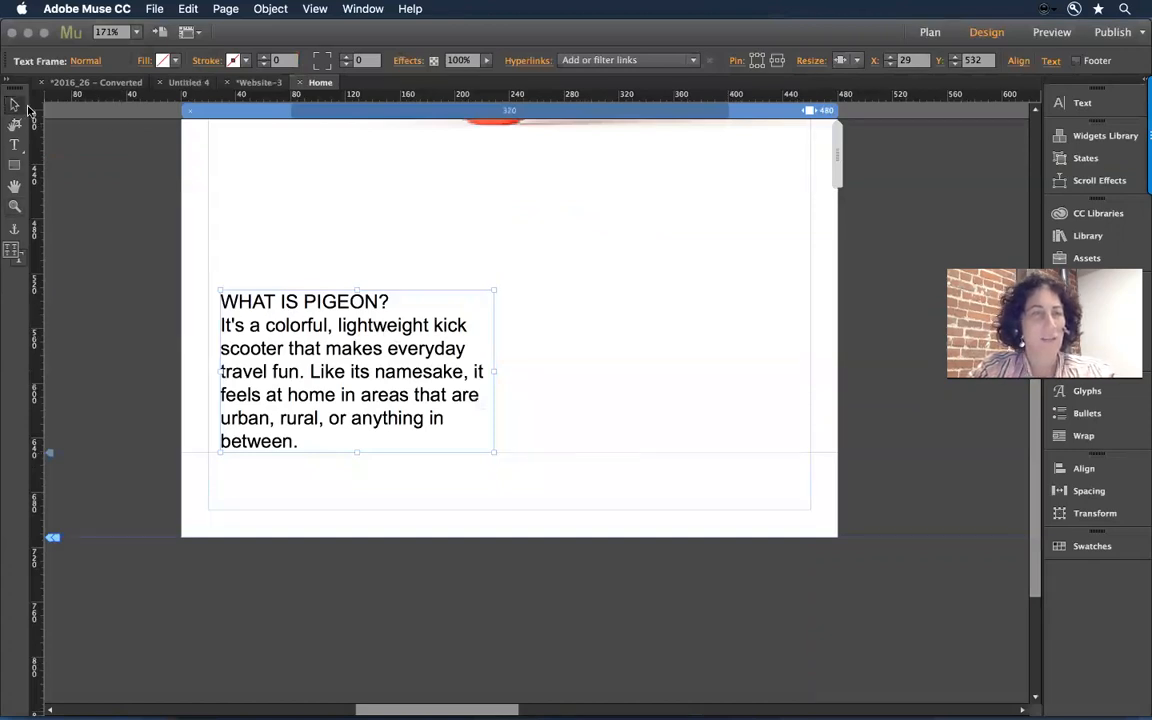
{"action": "double_click", "coordinate": [363, 298]}
{"action": "left_click_drag", "start_coordinate": [381, 301], "coordinate": [218, 298]}
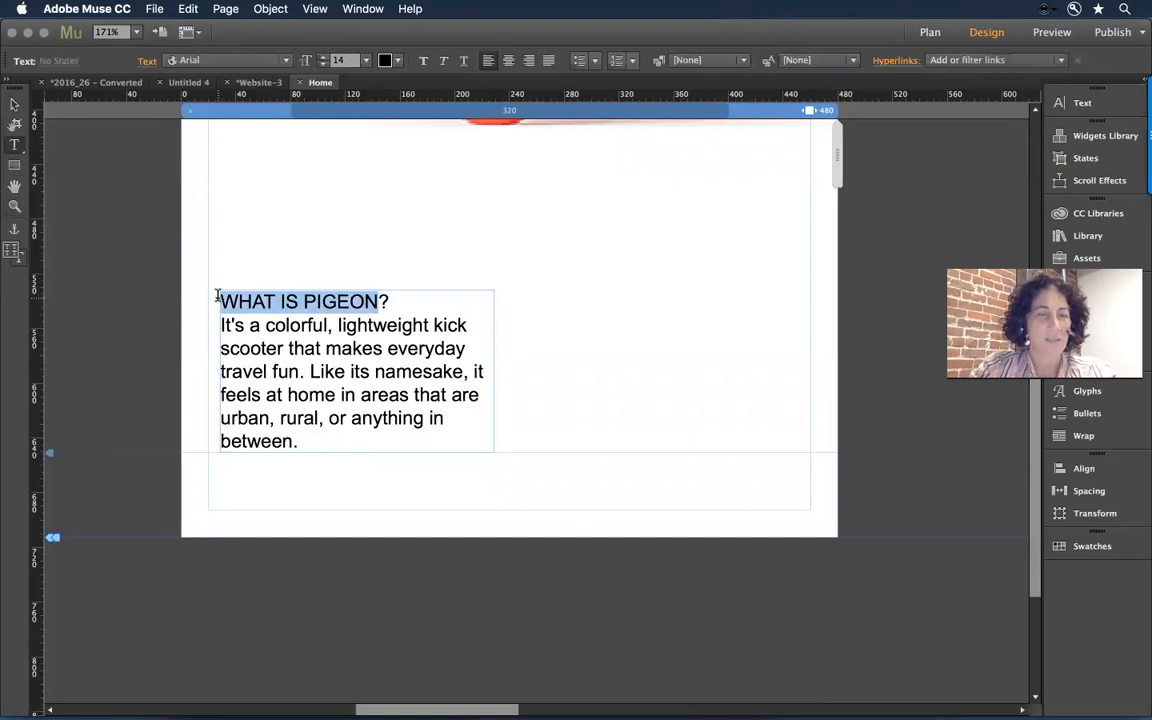
{"action": "type", "text": "SYSTEM?"}
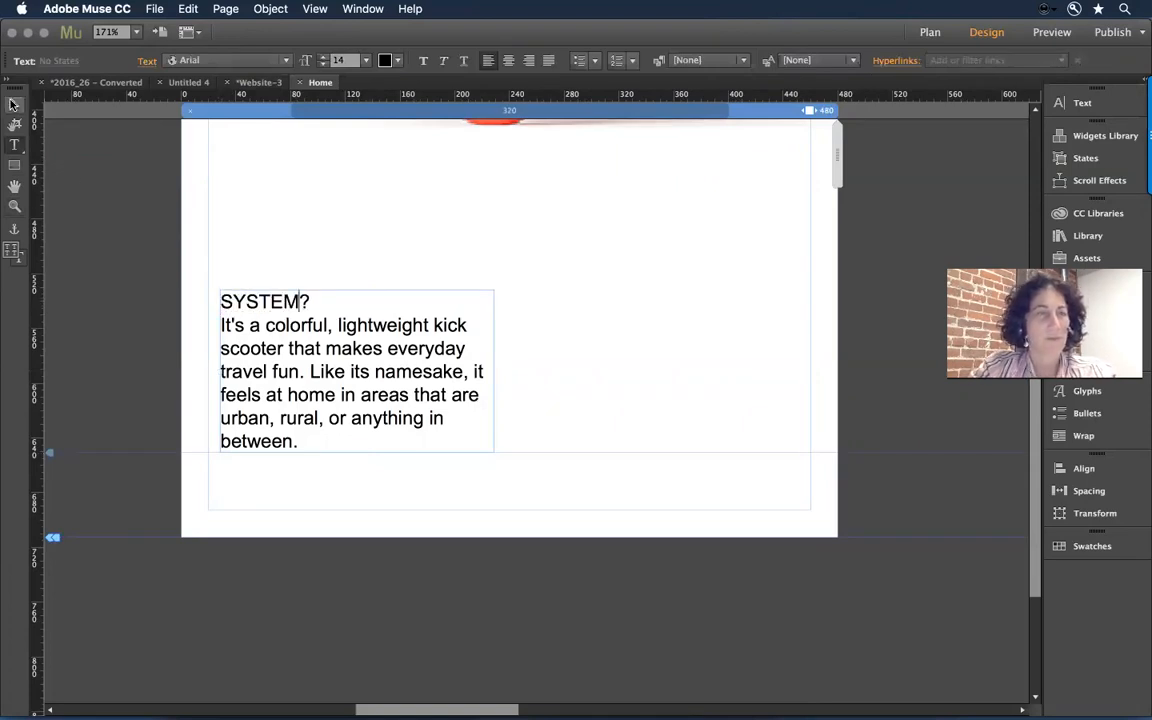
{"action": "left_click", "coordinate": [14, 104]}
Step: Duplicate the SYSTEM? text frame beside the original at X 260, Y 532 and change the copy's heading to WEB FONT?
{"action": "left_click", "coordinate": [445, 252]}
{"action": "left_click", "coordinate": [369, 362]}
{"action": "left_click_drag", "start_coordinate": [367, 358], "coordinate": [684, 358]}
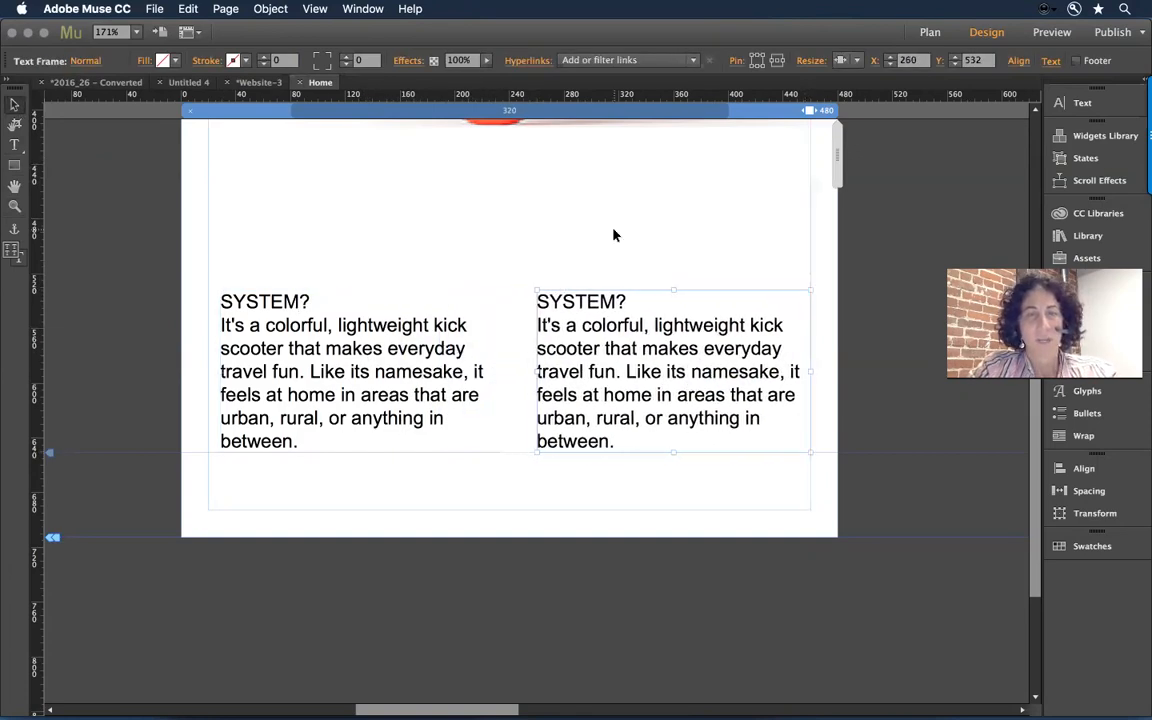
{"action": "double_click", "coordinate": [588, 300]}
{"action": "left_click", "coordinate": [588, 300]}
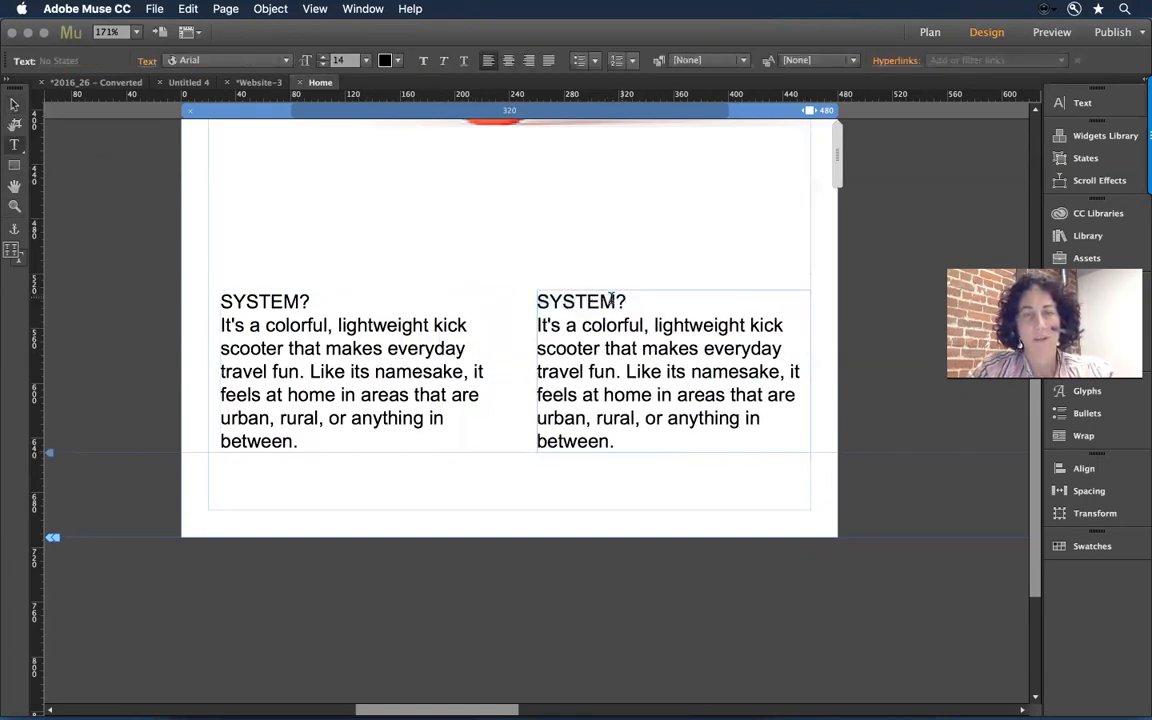
{"action": "left_click_drag", "start_coordinate": [616, 301], "coordinate": [533, 305]}
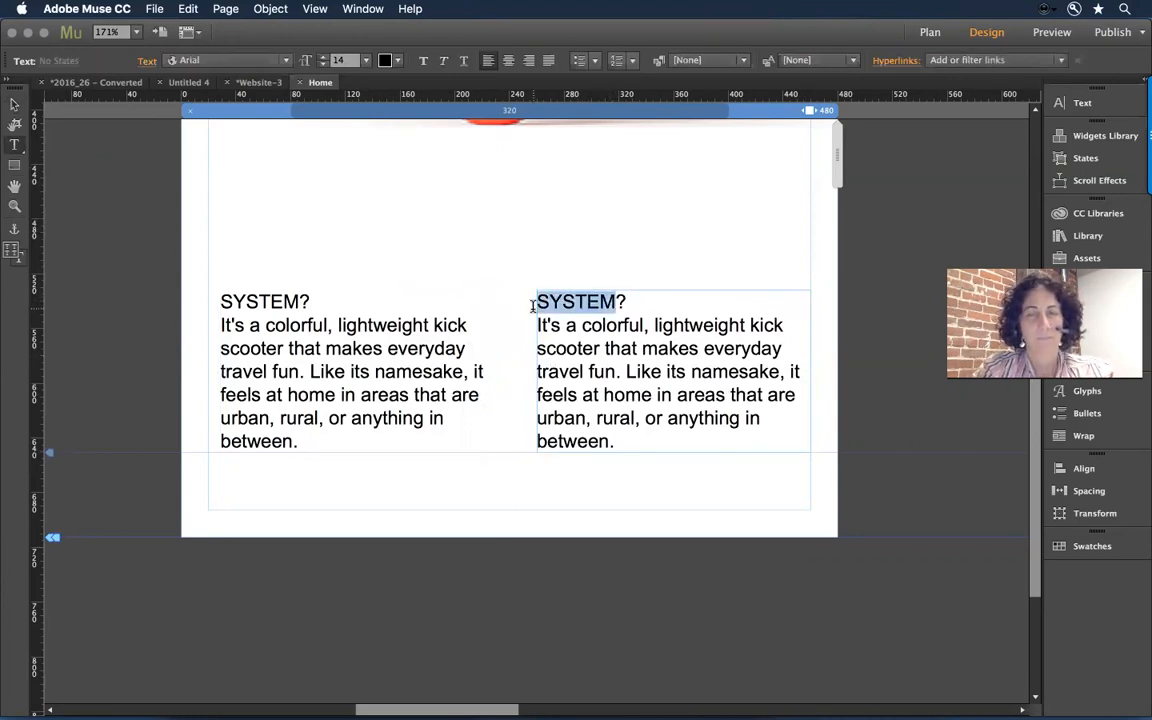
{"action": "type", "text": "WEB FONT?"}
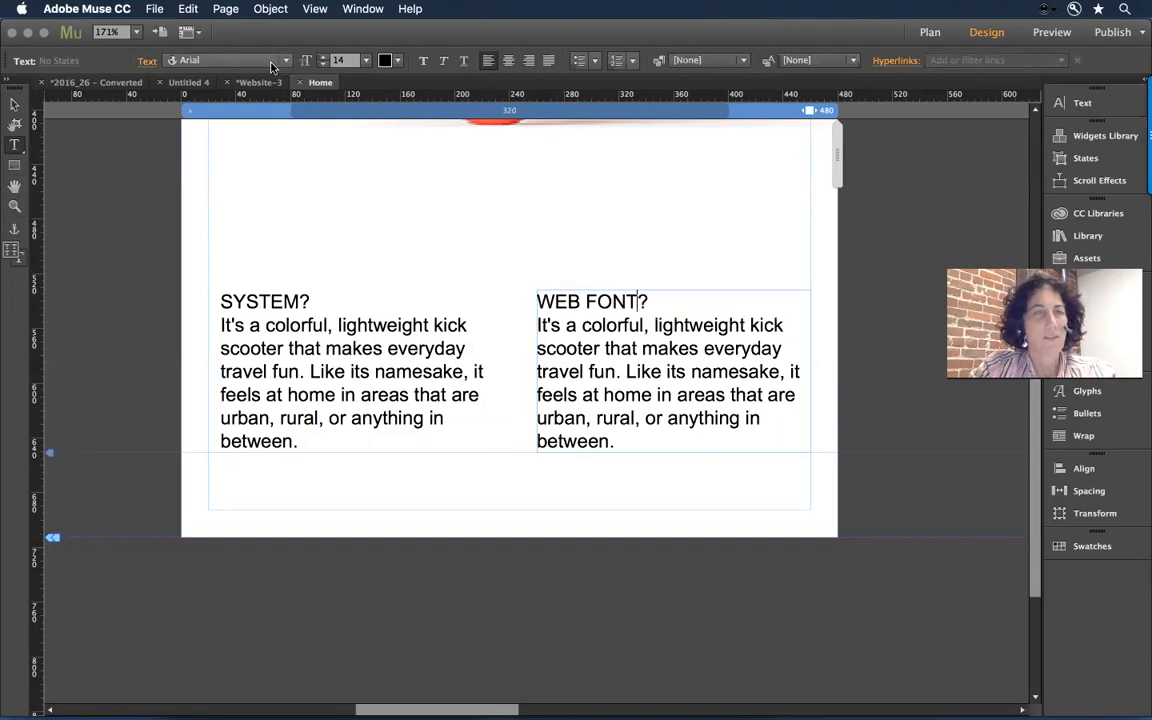
Step: Check the font categories on offer and change WEB to STANDARD in the second text frame's heading
{"action": "left_click", "coordinate": [274, 61]}
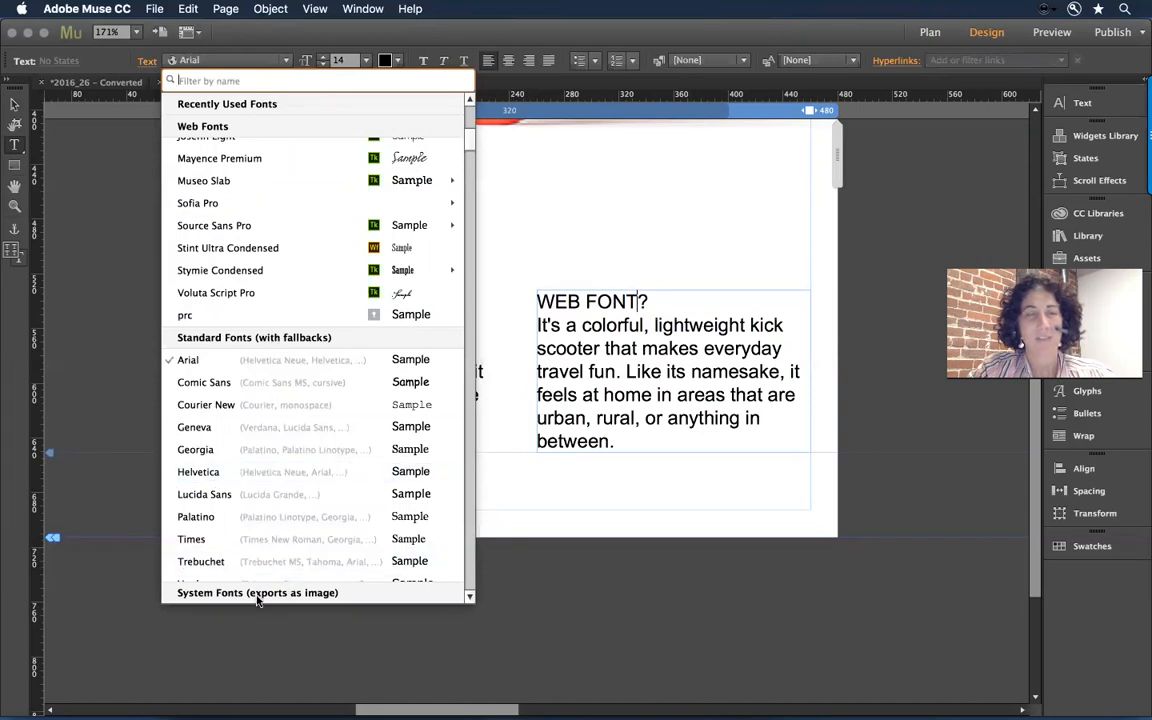
{"action": "left_click", "coordinate": [600, 207]}
{"action": "double_click", "coordinate": [558, 300]}
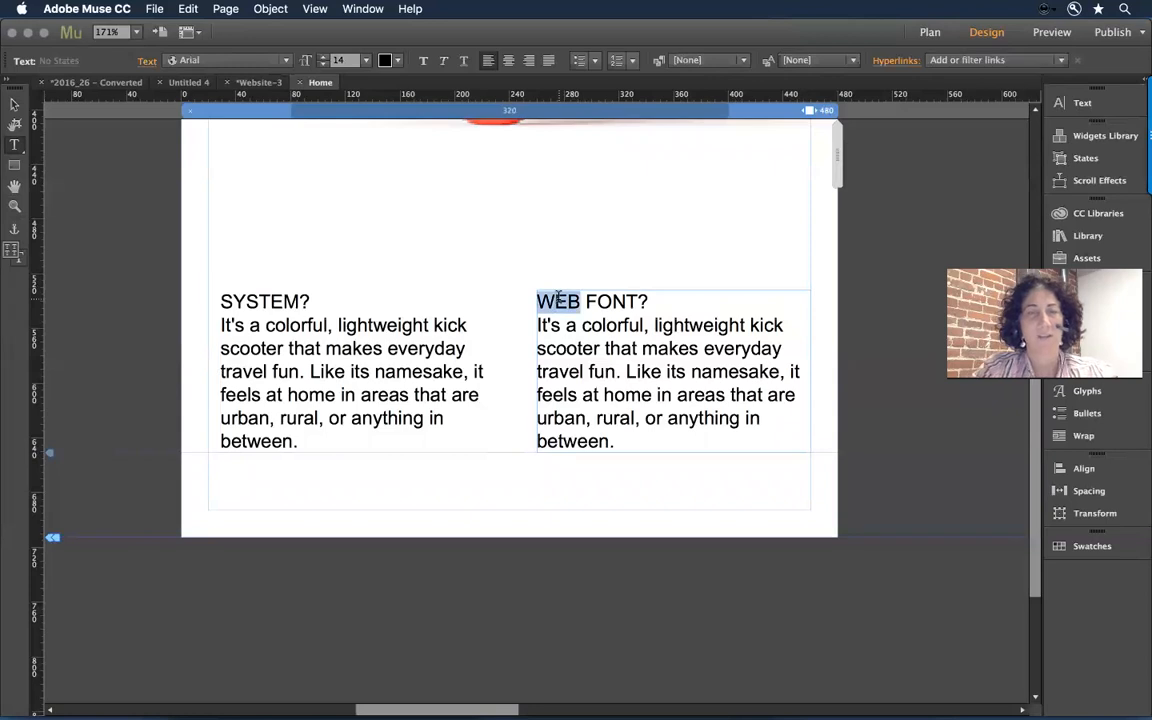
{"action": "type", "text": "STANDAR"}
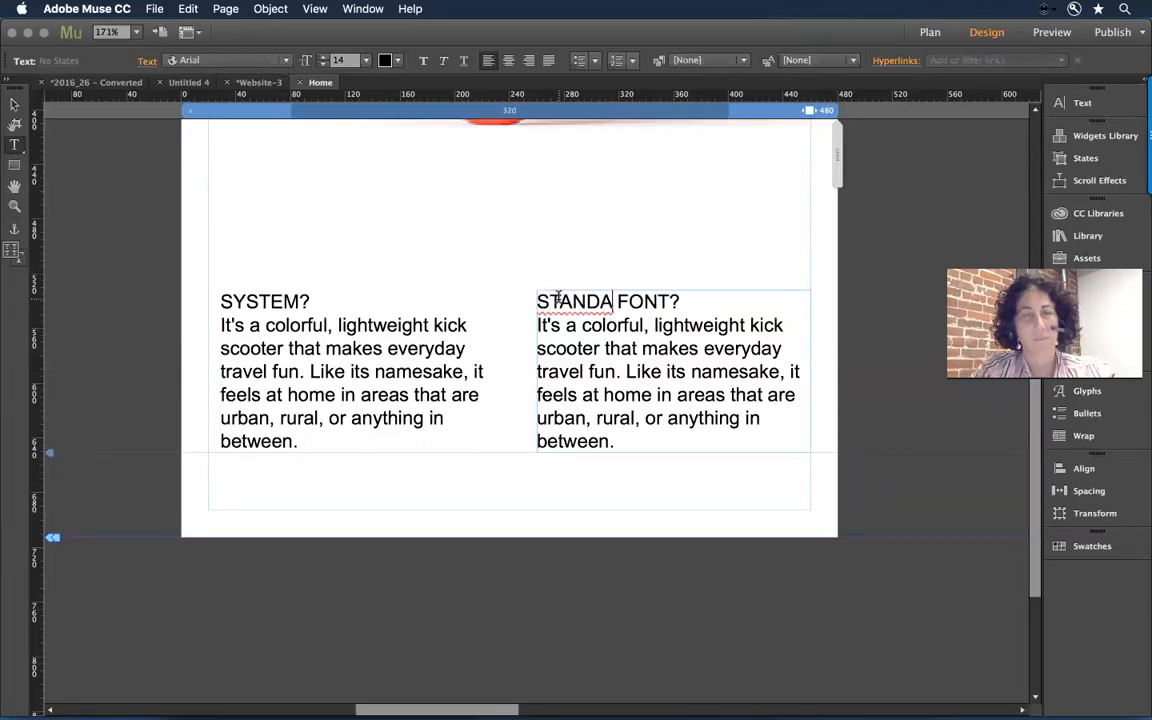
{"action": "type", "text": "D"}
{"action": "key", "text": "Escape"}
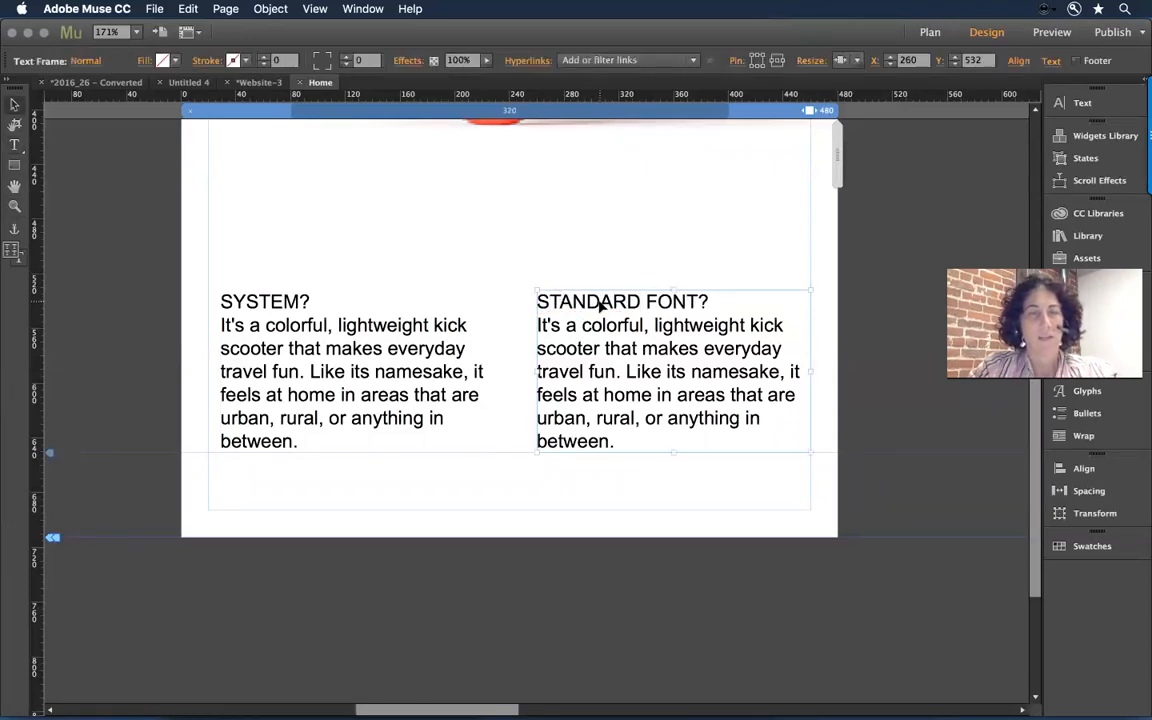
Step: Duplicate the STANDARD FONT? frame centred below the other two at about X 146, Y 677, and change the copy's heading to WEB FONT?
{"action": "left_click_drag", "start_coordinate": [607, 362], "coordinate": [463, 578]}
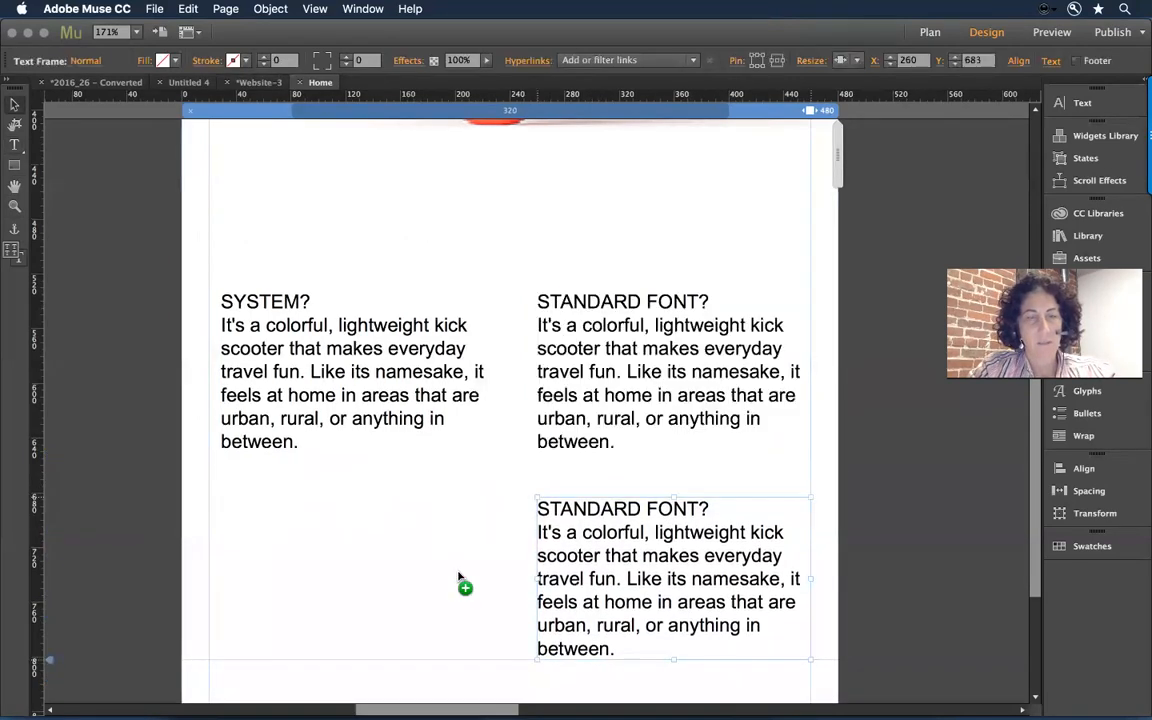
{"action": "left_click_drag", "start_coordinate": [558, 576], "coordinate": [396, 571]}
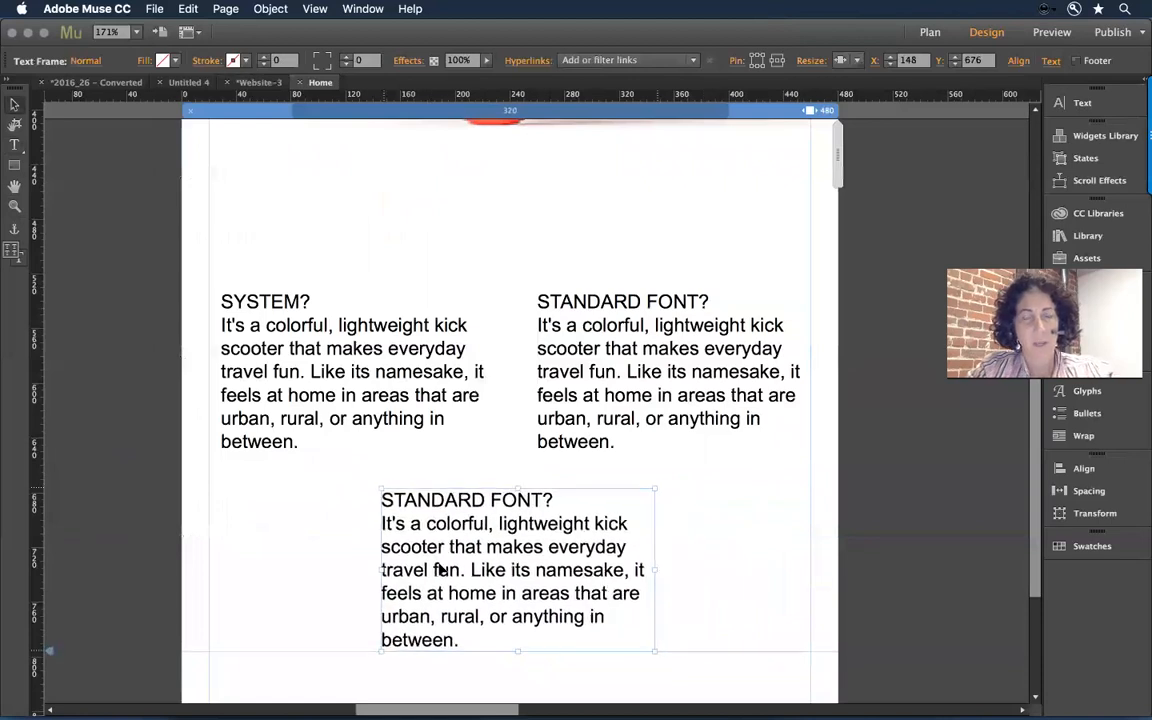
{"action": "double_click", "coordinate": [447, 499]}
{"action": "double_click", "coordinate": [449, 497]}
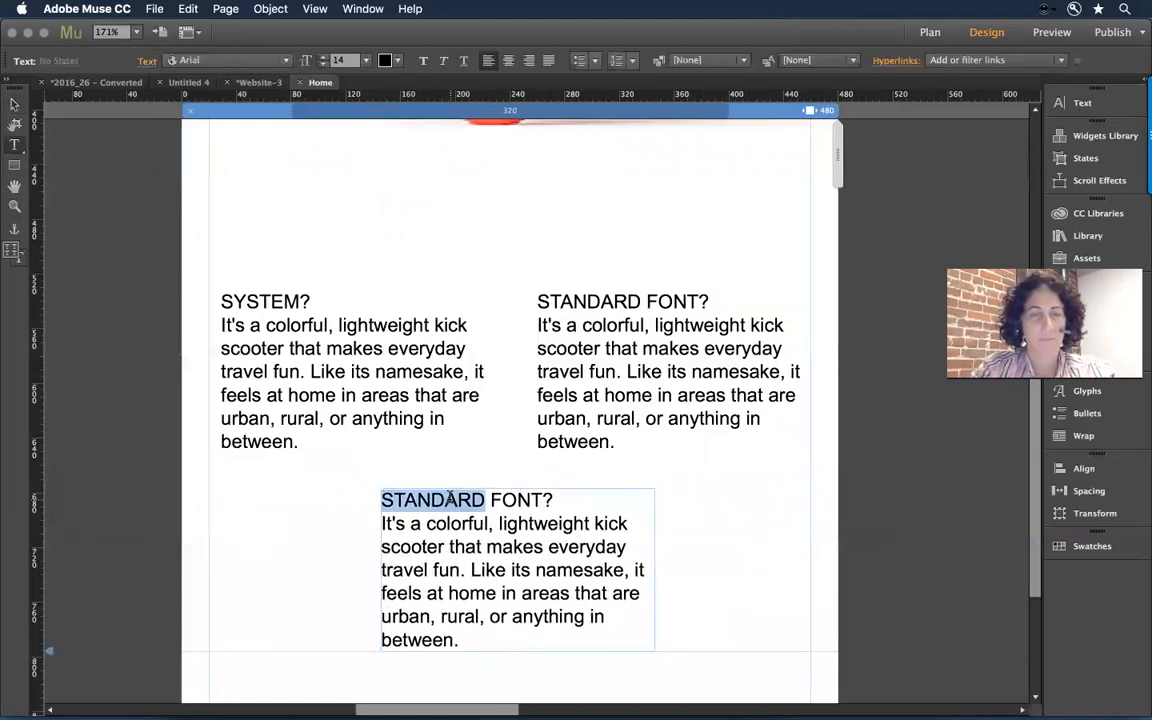
{"action": "type", "text": "w"}
{"action": "key", "text": "BackSpace"}
{"action": "type", "text": "WEB"}
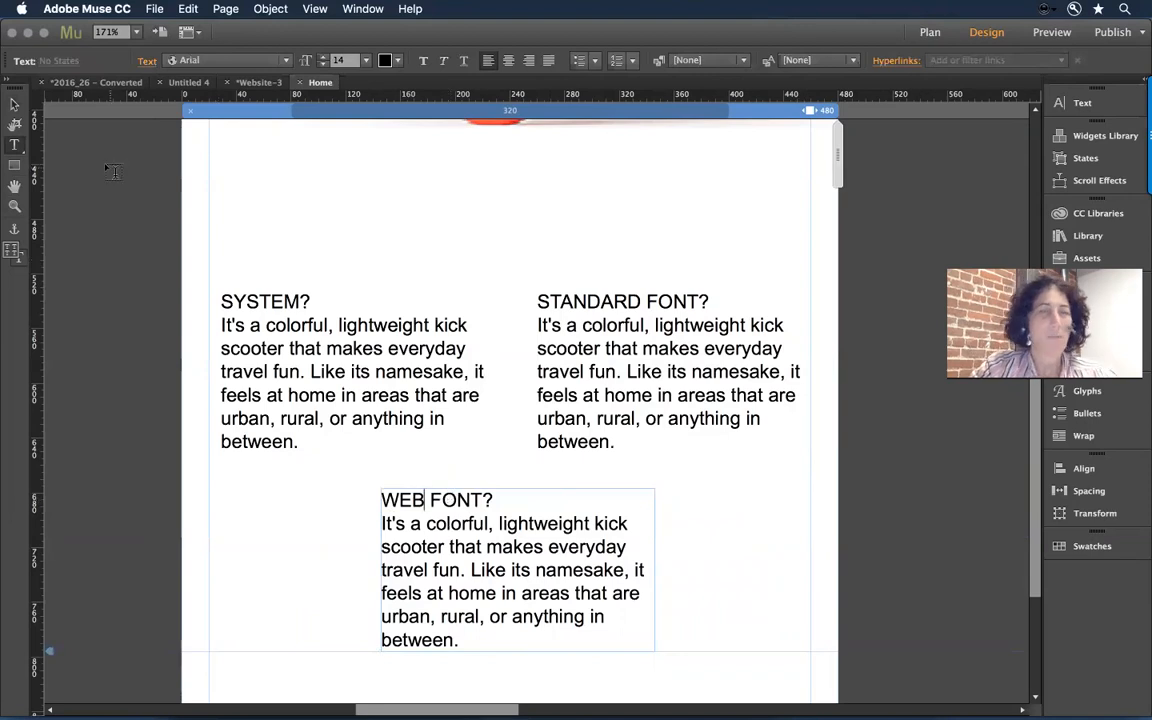
{"action": "left_click", "coordinate": [14, 103]}
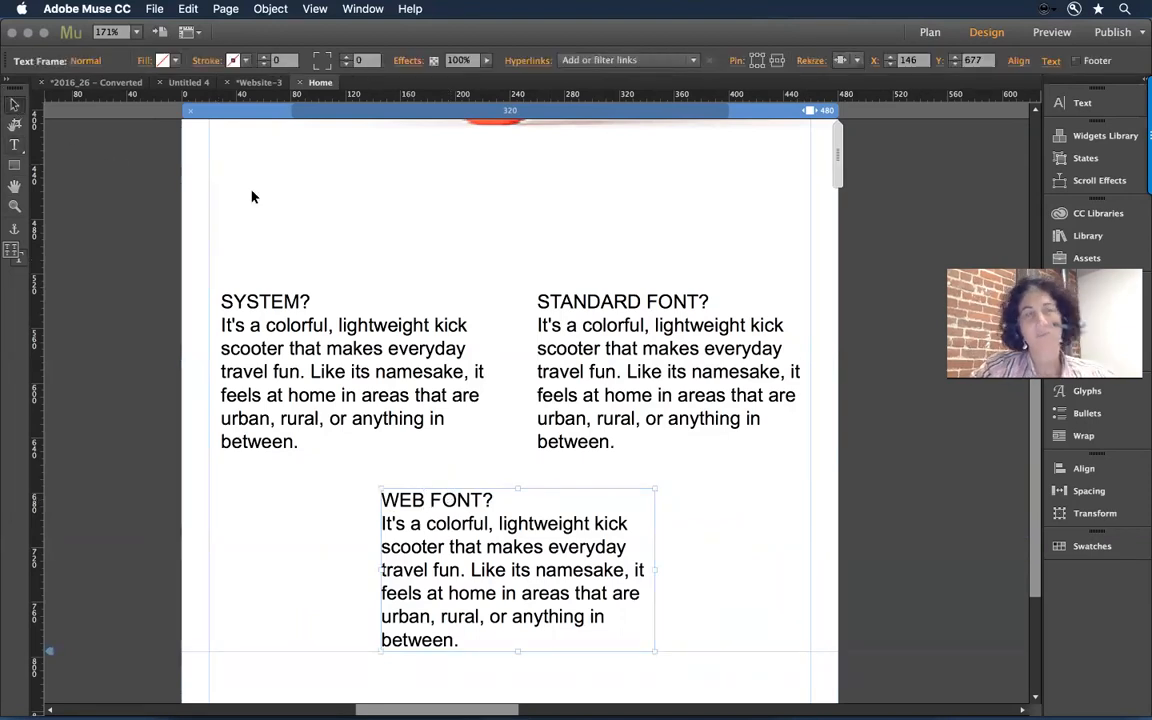
{"action": "left_click", "coordinate": [363, 258]}
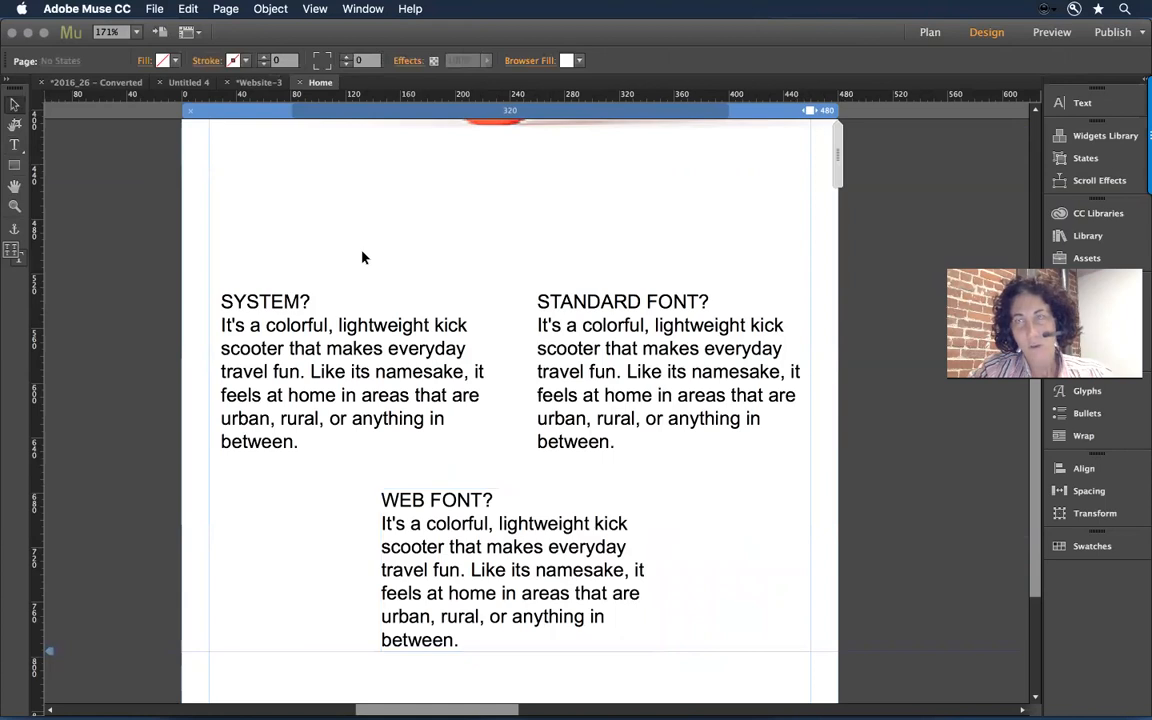
Step: Set all the text in the WEB FONT? frame to Stint Ultra Condensed at size 20
{"action": "double_click", "coordinate": [519, 533]}
{"action": "triple_click", "coordinate": [480, 523]}
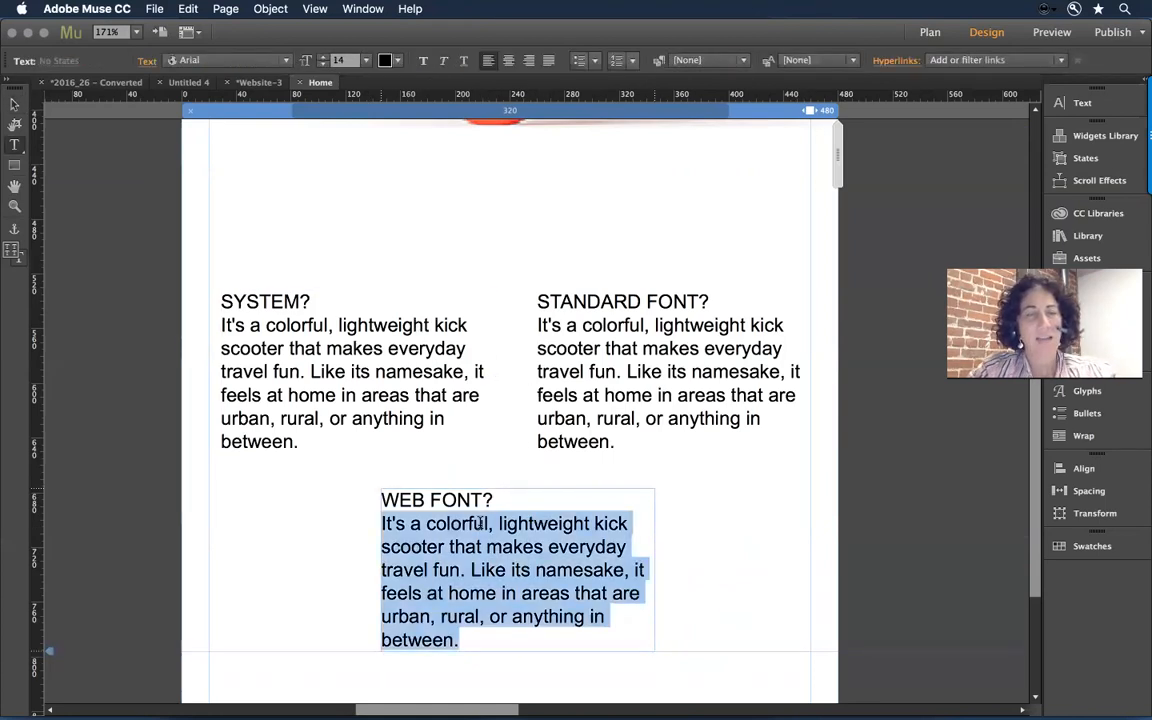
{"action": "key", "text": "super+a"}
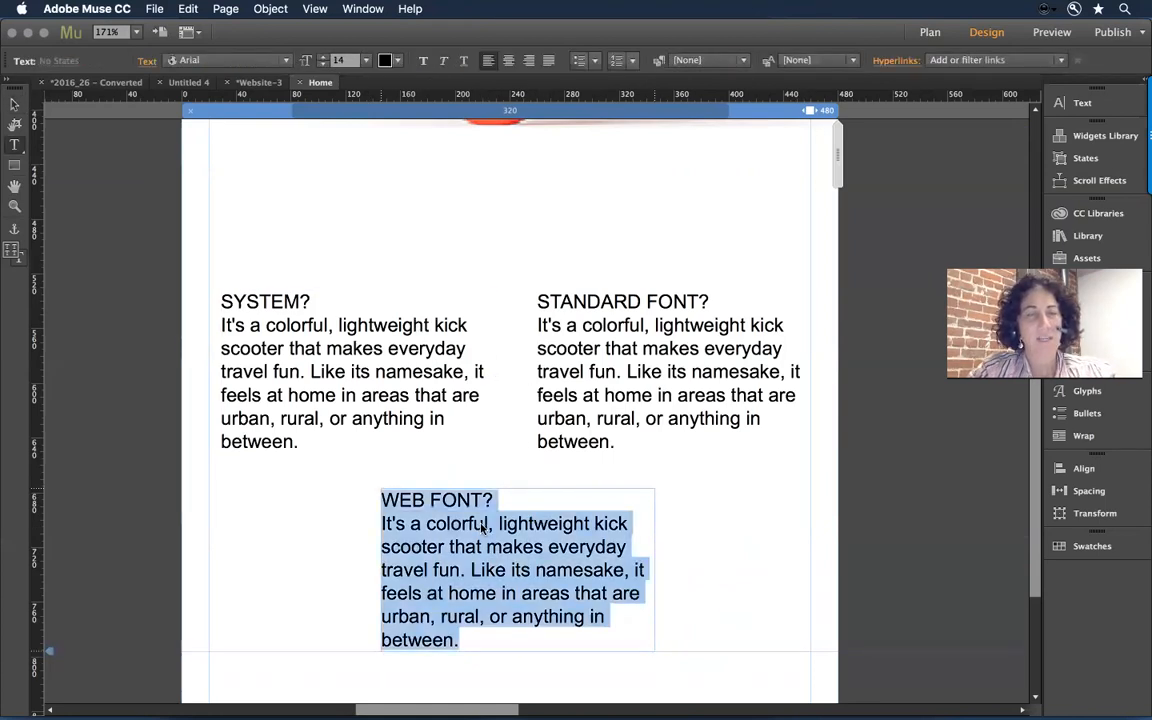
{"action": "left_click", "coordinate": [209, 62]}
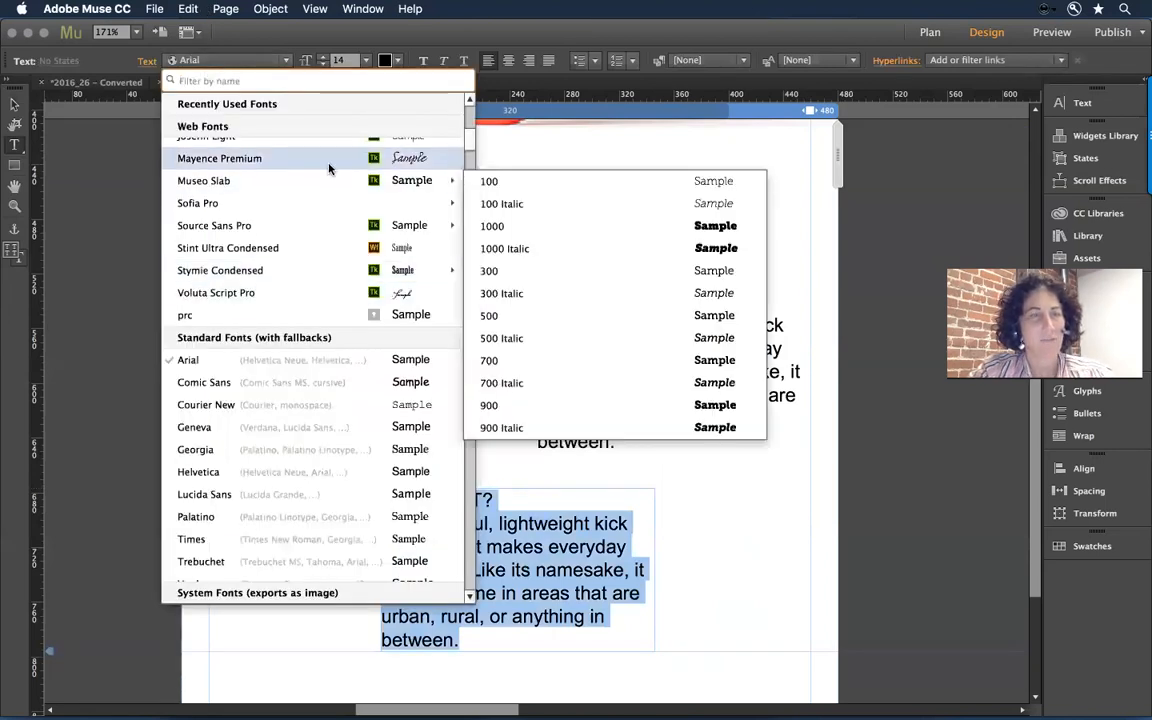
{"action": "scroll", "coordinate": [329, 170], "scroll_direction": "up", "scroll_amount": 10}
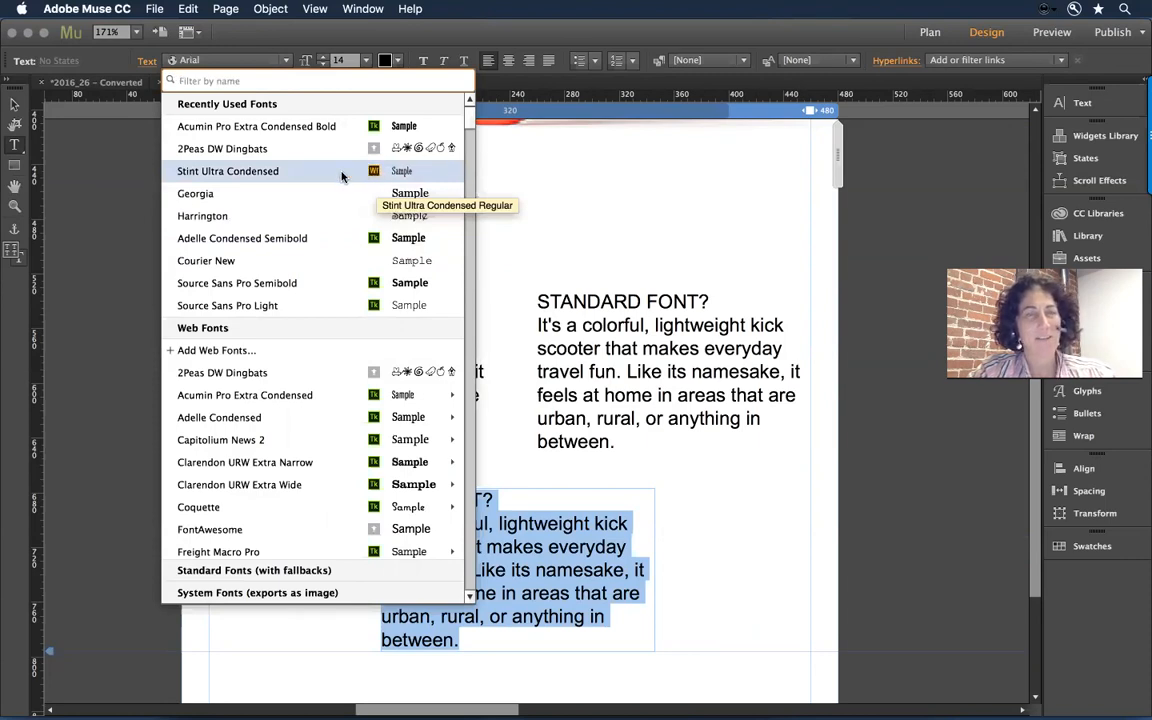
{"action": "left_click", "coordinate": [278, 174]}
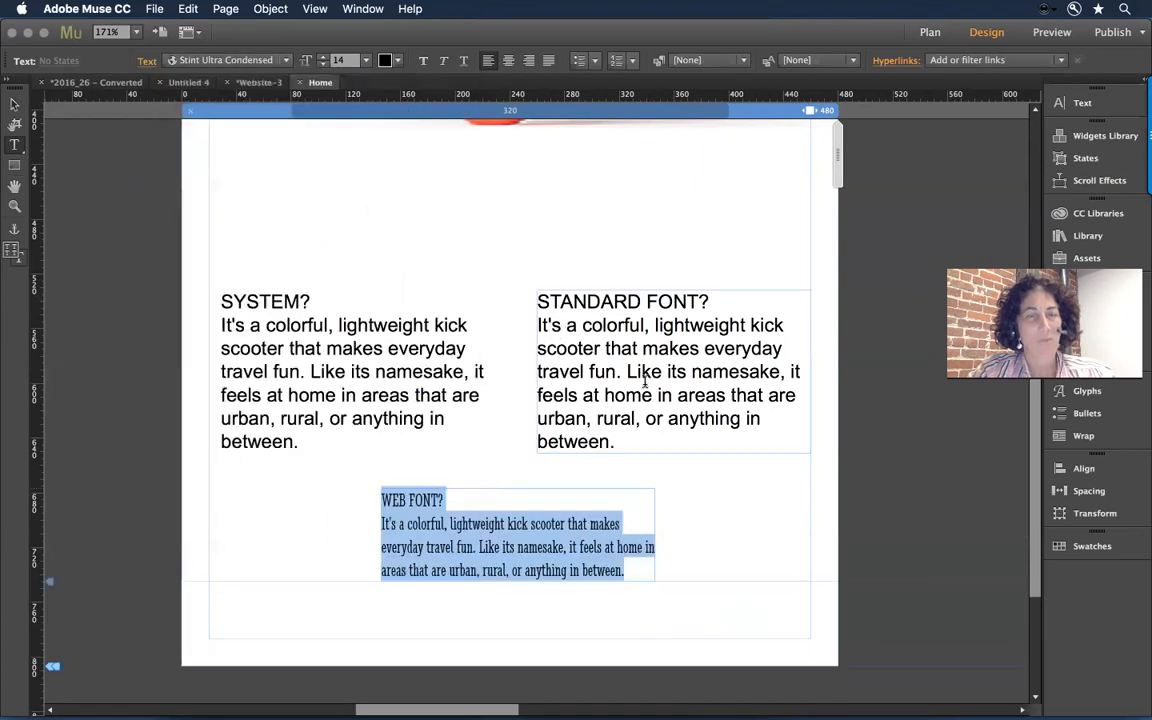
{"action": "key", "text": "shift+super+period"}
{"action": "key", "text": "shift+super+period"}
{"action": "key", "text": "shift+super+period"}
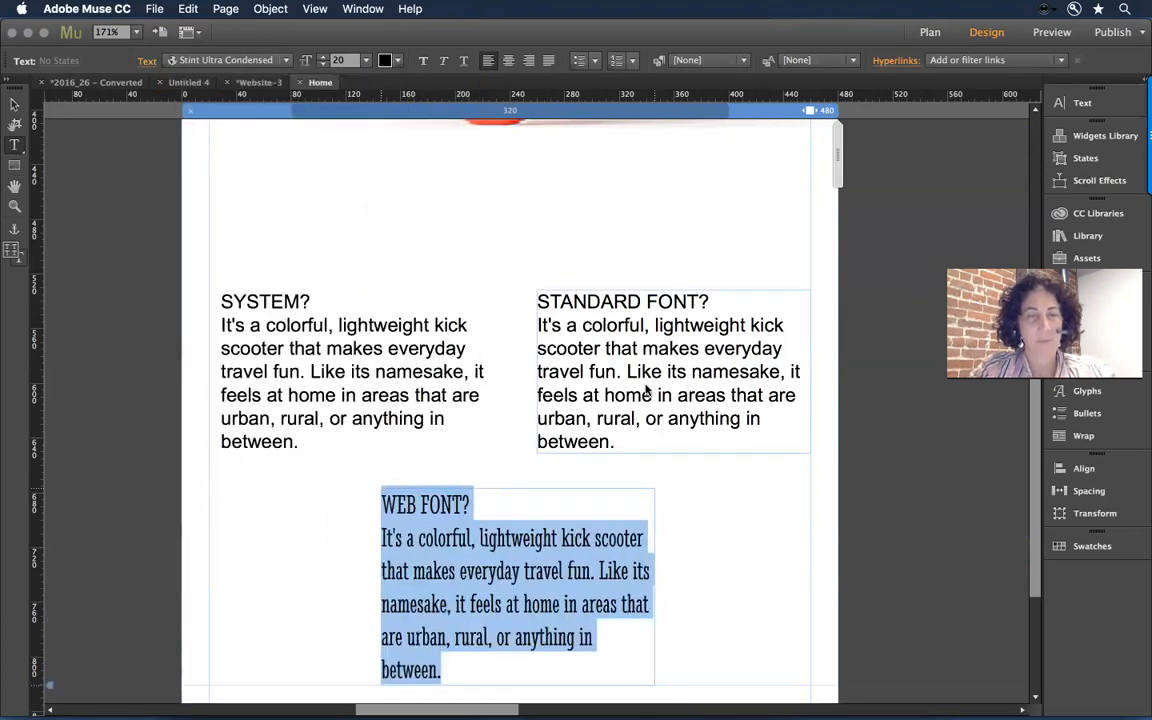
Step: Select all the text in the STANDARD FONT? frame and open the list of available fonts for it
{"action": "left_click", "coordinate": [764, 405]}
{"action": "key", "text": "super+a"}
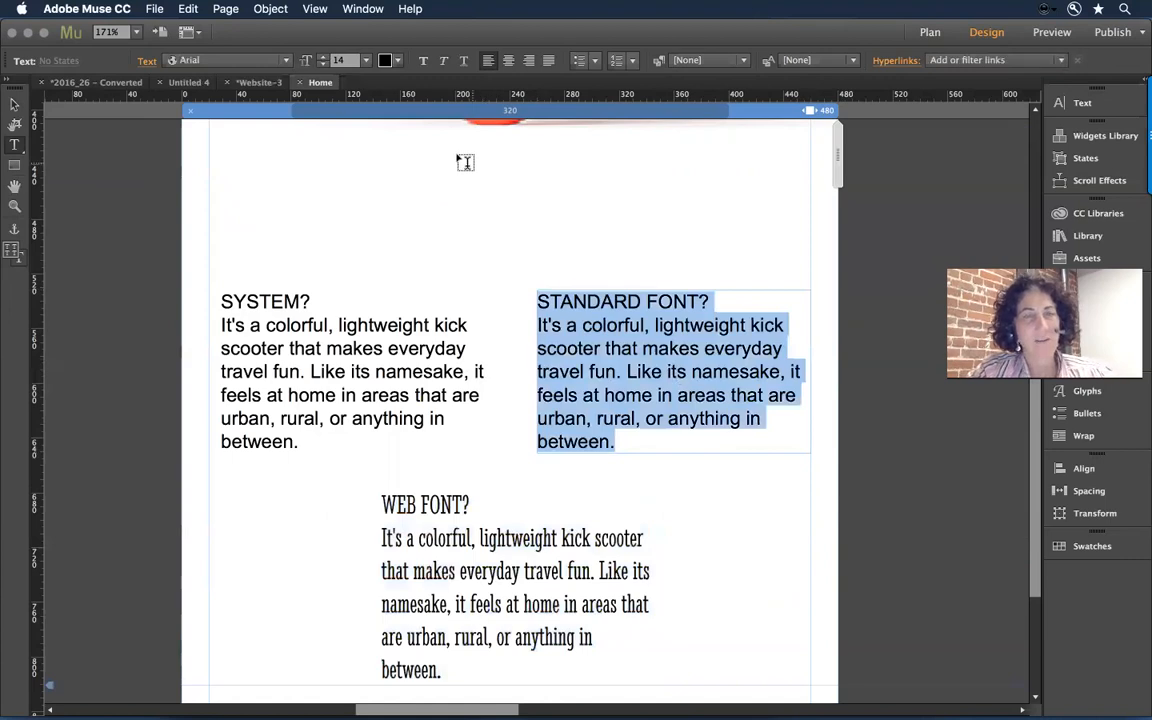
{"action": "left_click", "coordinate": [253, 64]}
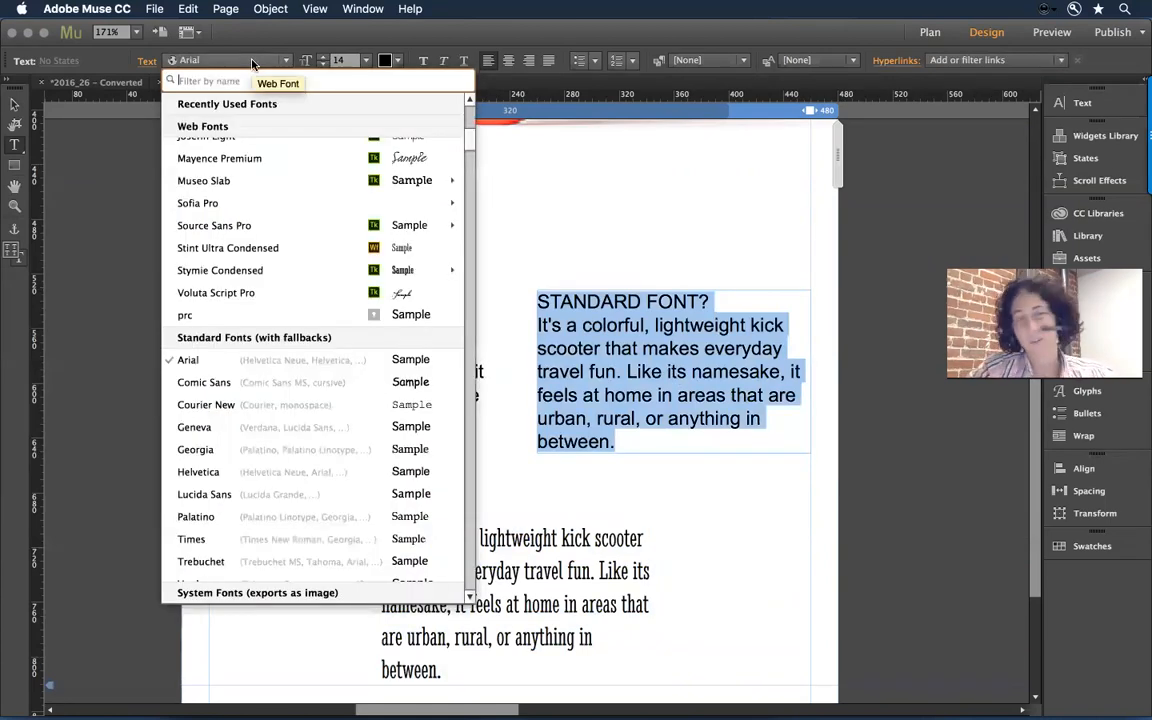
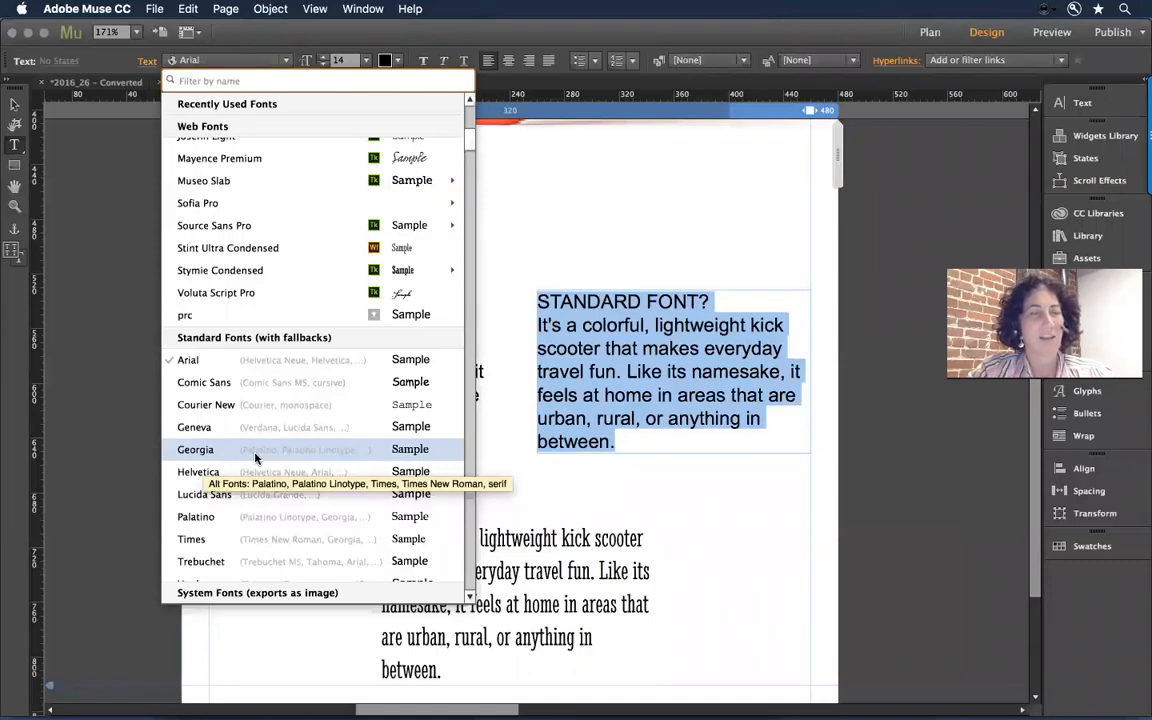
Step: Set the STANDARD FONT? text to Georgia and check the fonts offered for all the text in the SYSTEM? frame
{"action": "left_click", "coordinate": [358, 457]}
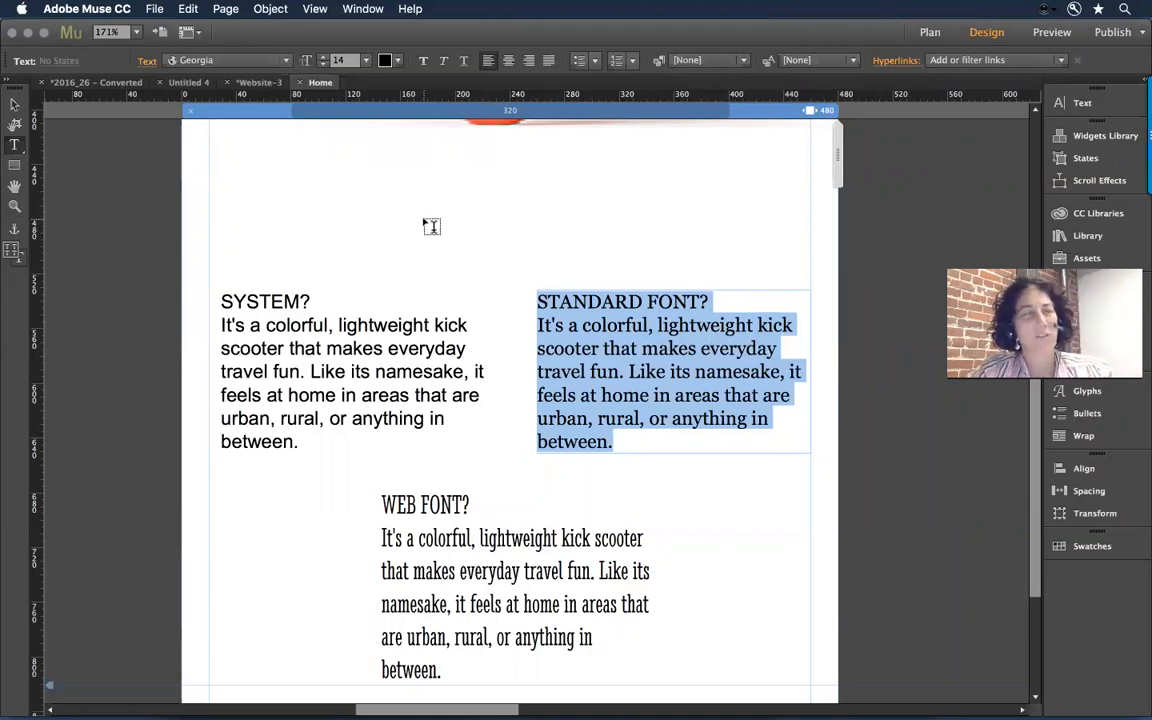
{"action": "left_click", "coordinate": [406, 330]}
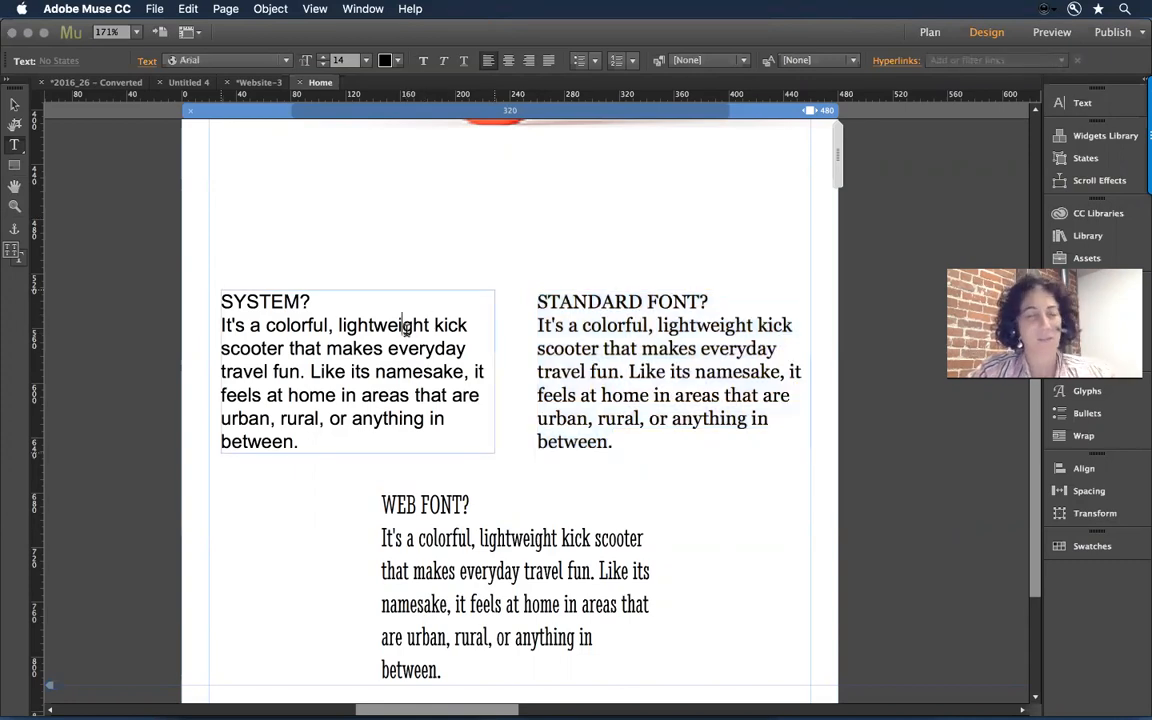
{"action": "key", "text": "super+a"}
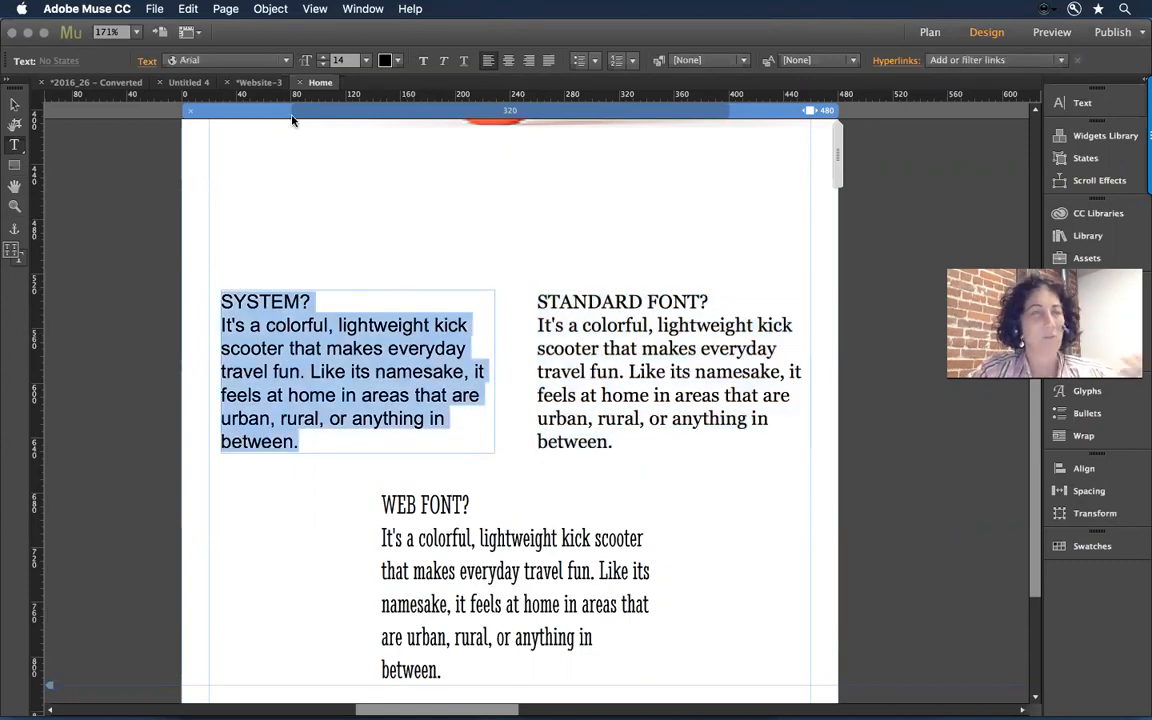
{"action": "left_click", "coordinate": [248, 61]}
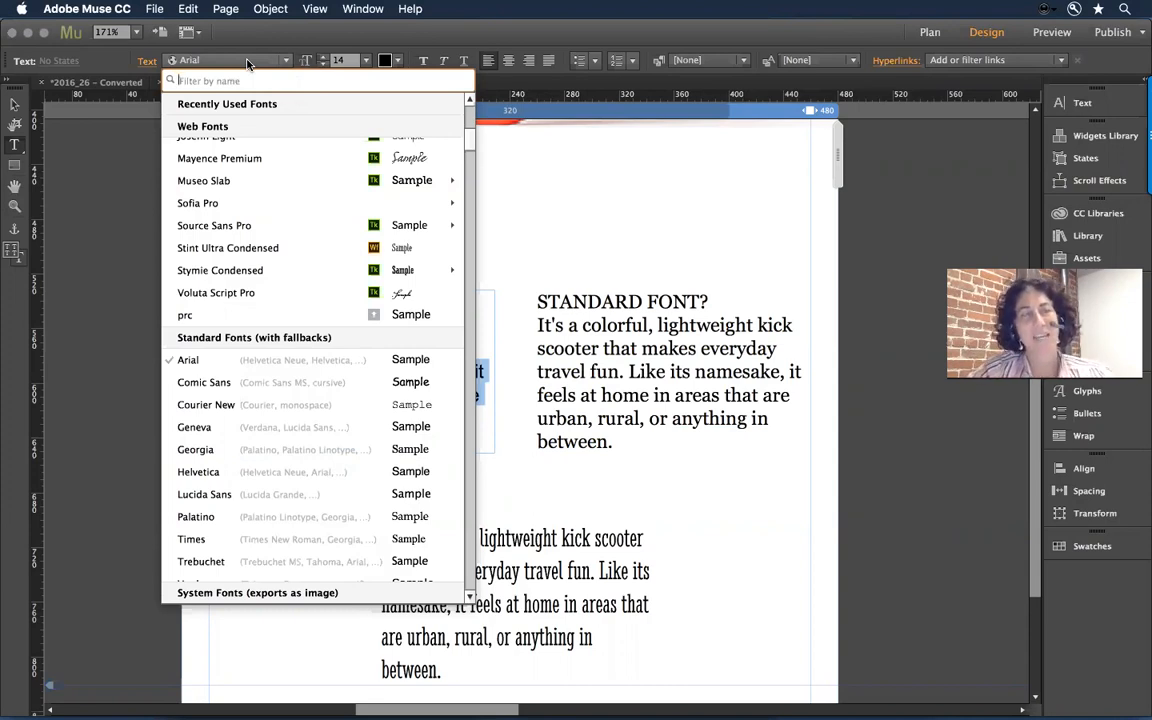
{"action": "left_click", "coordinate": [870, 173]}
{"action": "left_click", "coordinate": [870, 177]}
Step: Switch to Chrome, search the web for fontsquirrel, open its Webfont Generator page and widen the window to show it
{"action": "key", "text": "super+Tab"}
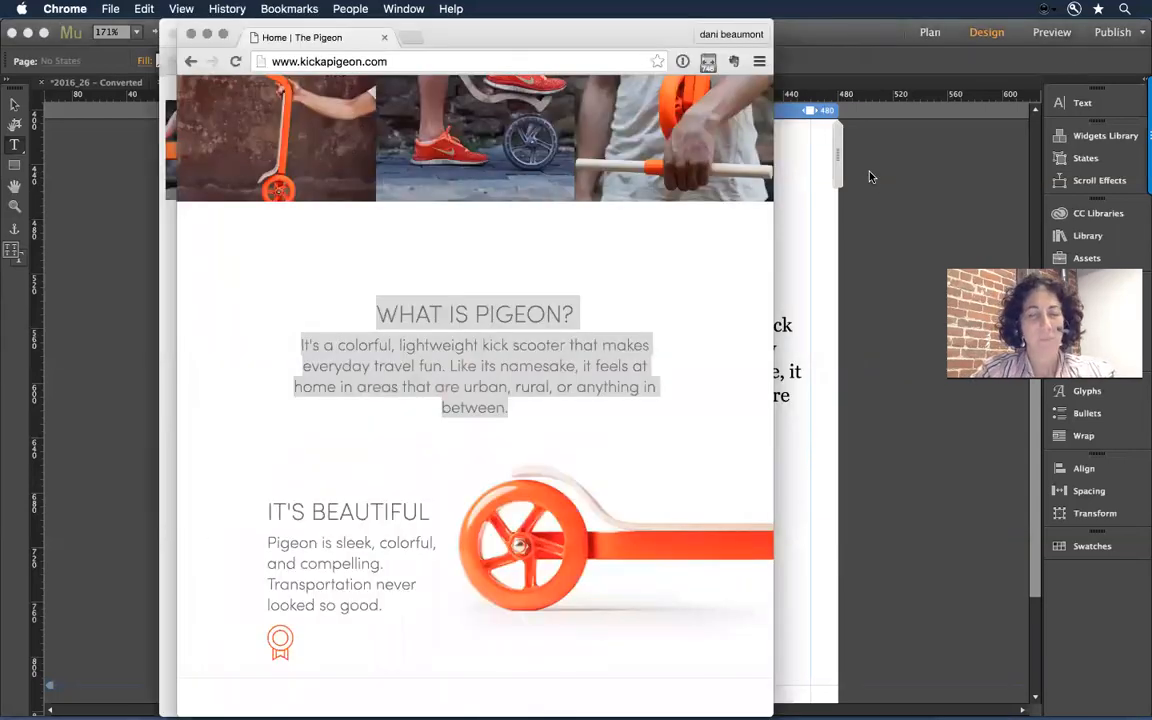
{"action": "key", "text": "super+t"}
{"action": "type", "text": "fon"}
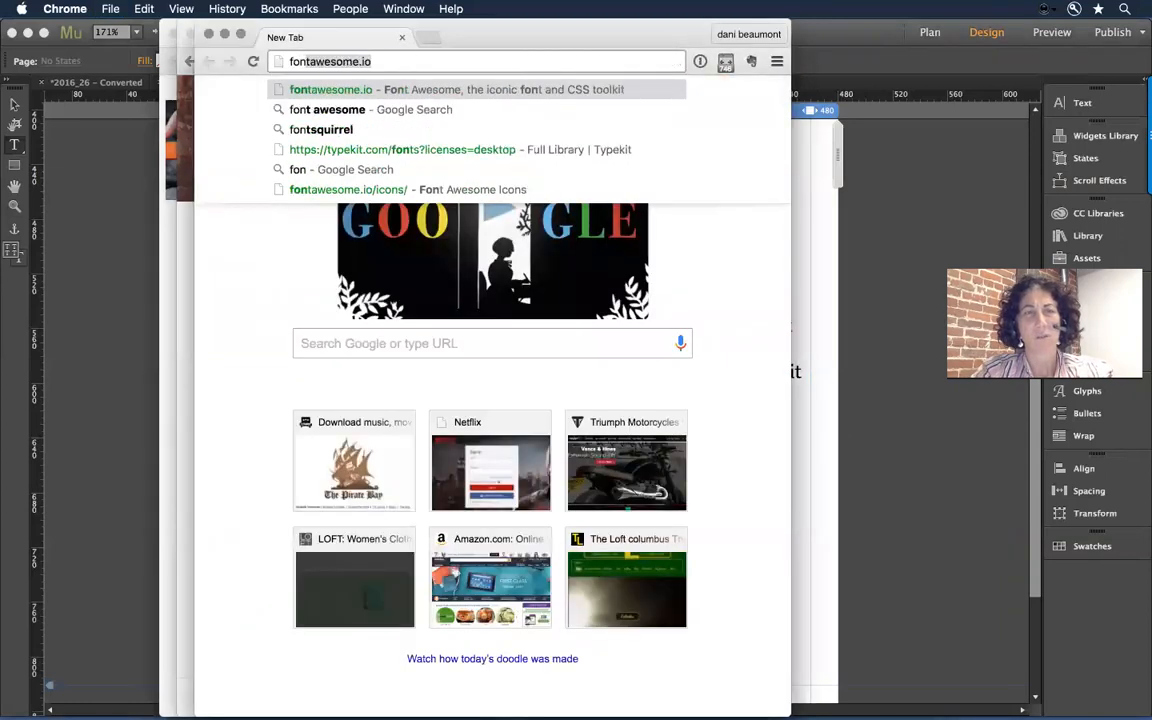
{"action": "type", "text": "ts"}
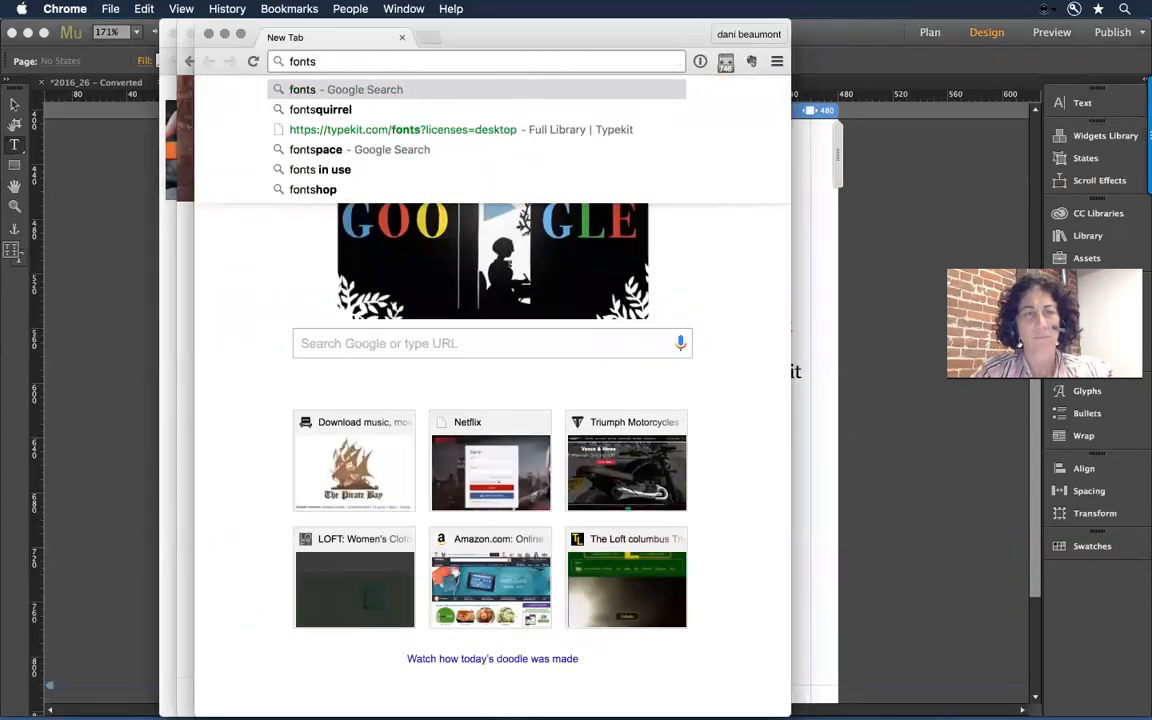
{"action": "type", "text": "q"}
{"action": "key", "text": "Down"}
{"action": "key", "text": "Return"}
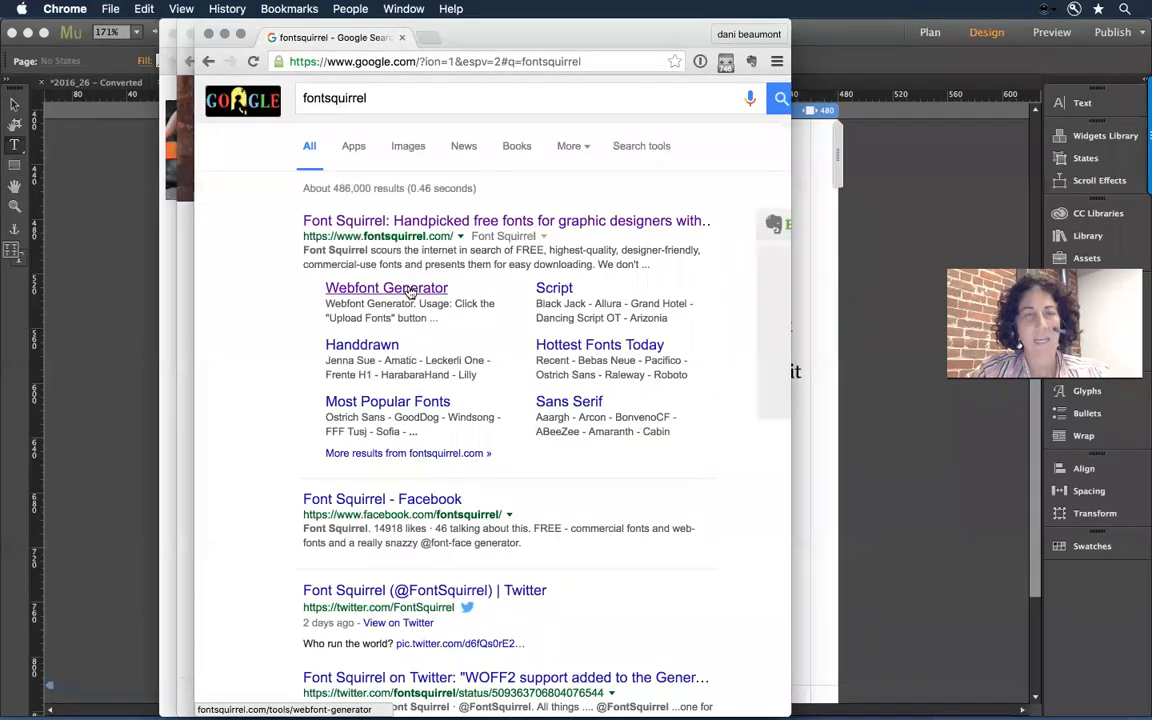
{"action": "left_click", "coordinate": [355, 290]}
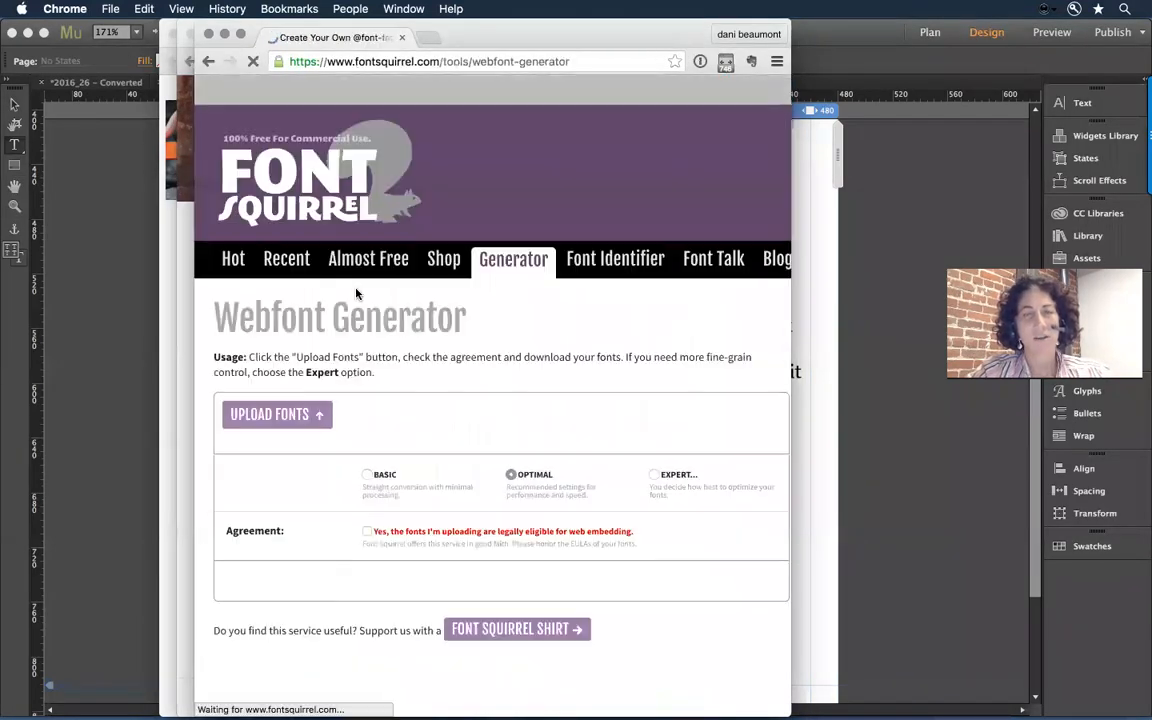
{"action": "left_click_drag", "start_coordinate": [791, 339], "coordinate": [930, 338]}
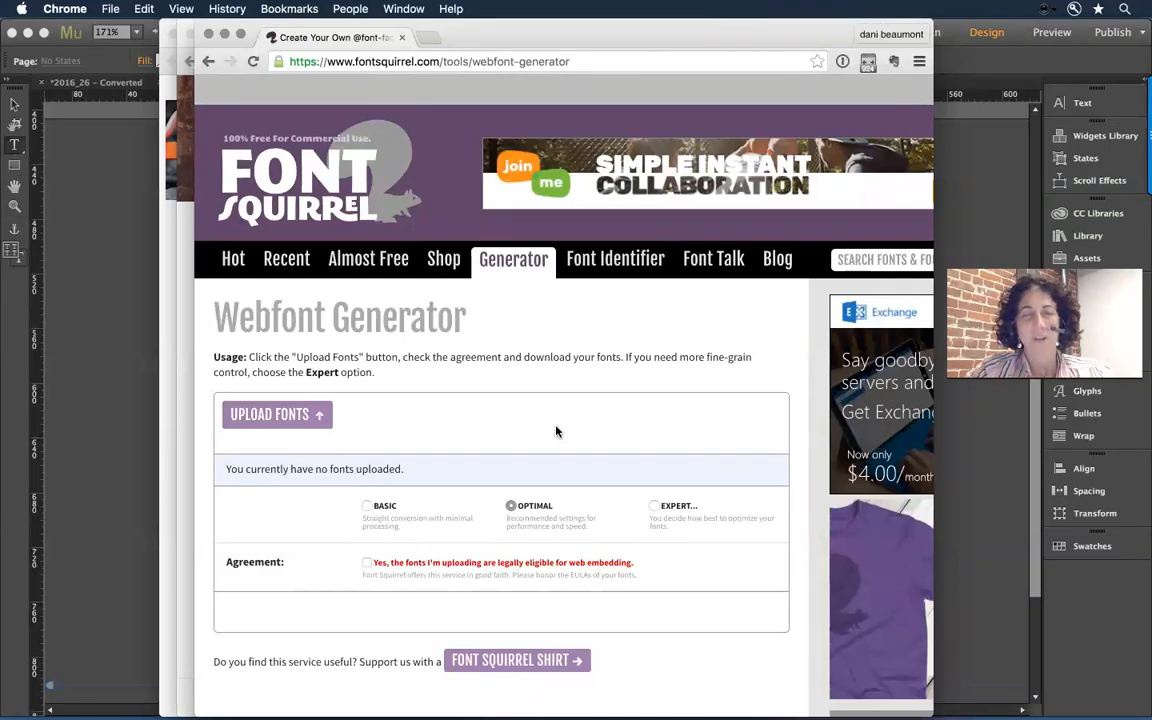
Step: Switch back to Adobe Muse and set all the text in the SYSTEM? frame to the system font Charlemagne Std Bold
{"action": "left_click", "coordinate": [120, 383]}
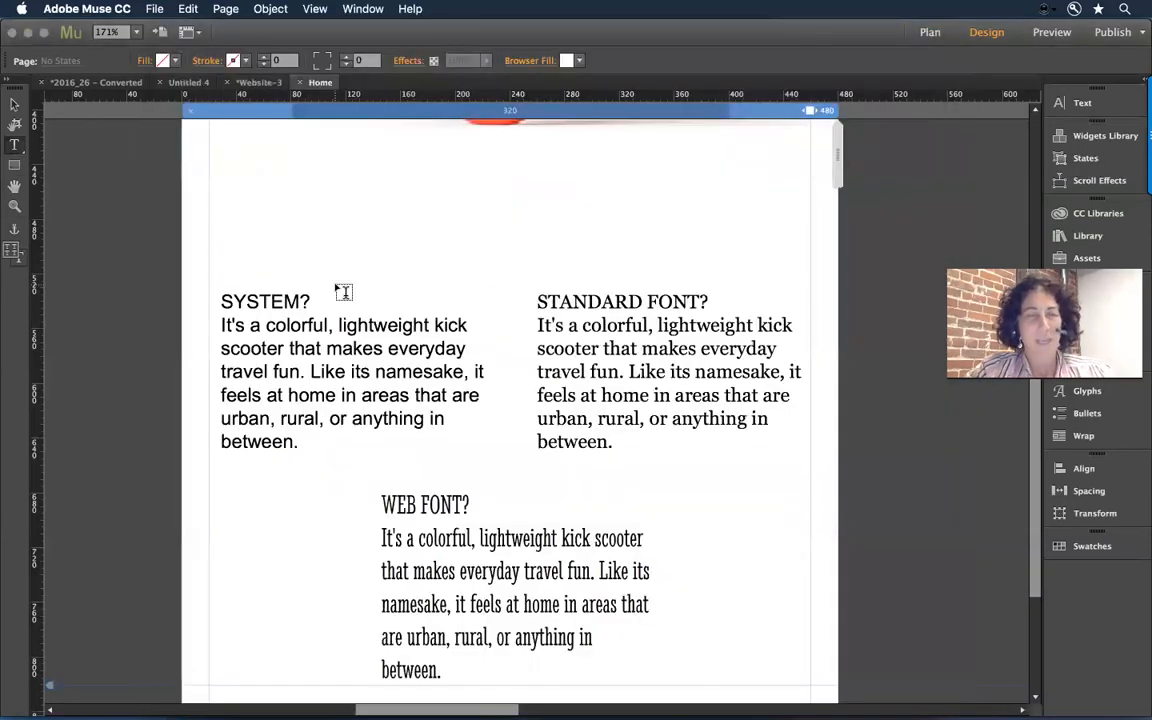
{"action": "left_click", "coordinate": [329, 326]}
{"action": "key", "text": "super+a"}
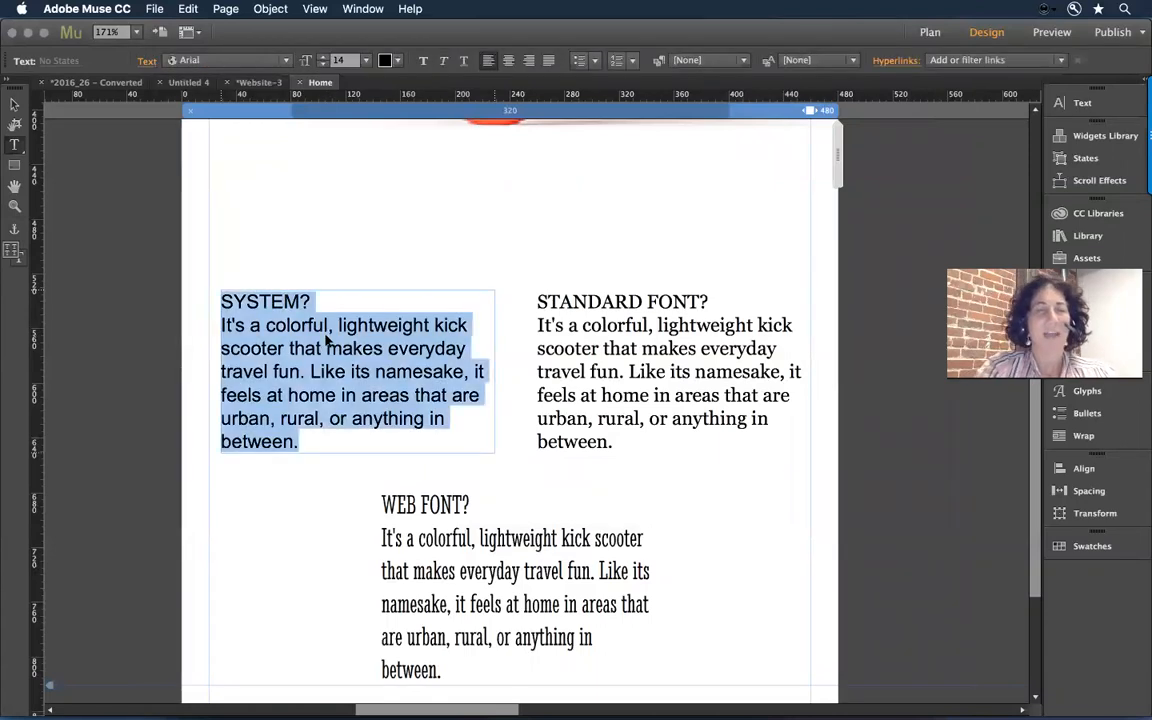
{"action": "left_click", "coordinate": [242, 64]}
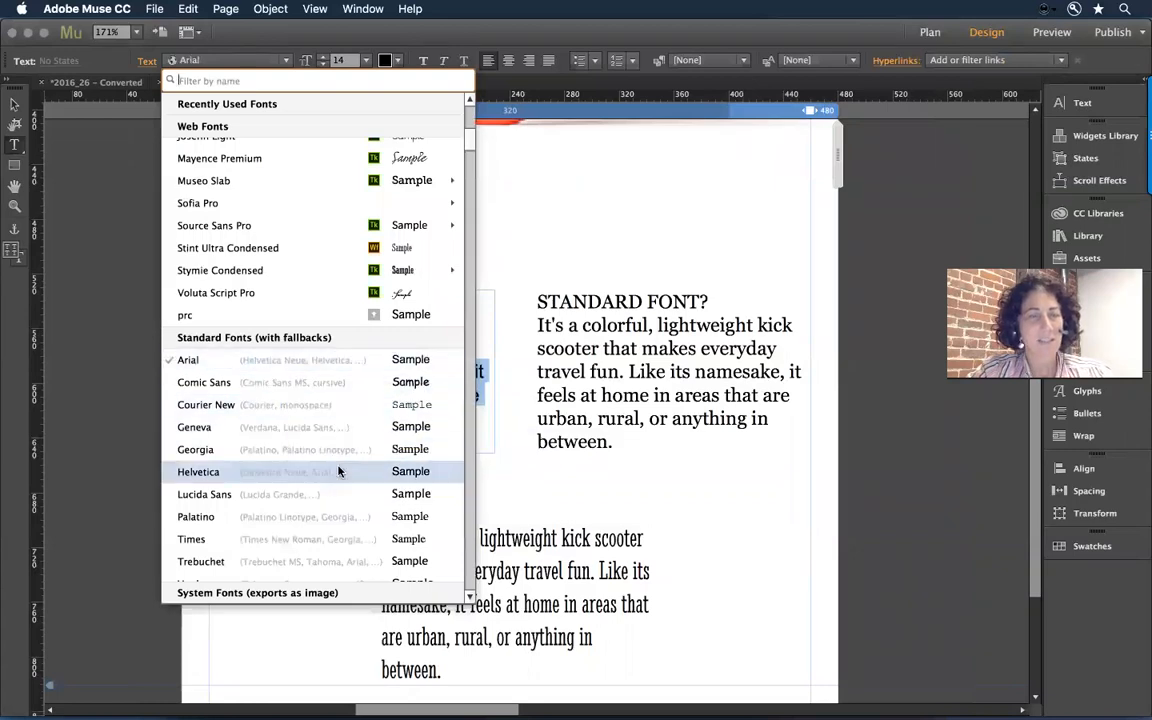
{"action": "scroll", "coordinate": [338, 471], "scroll_direction": "down", "scroll_amount": 10}
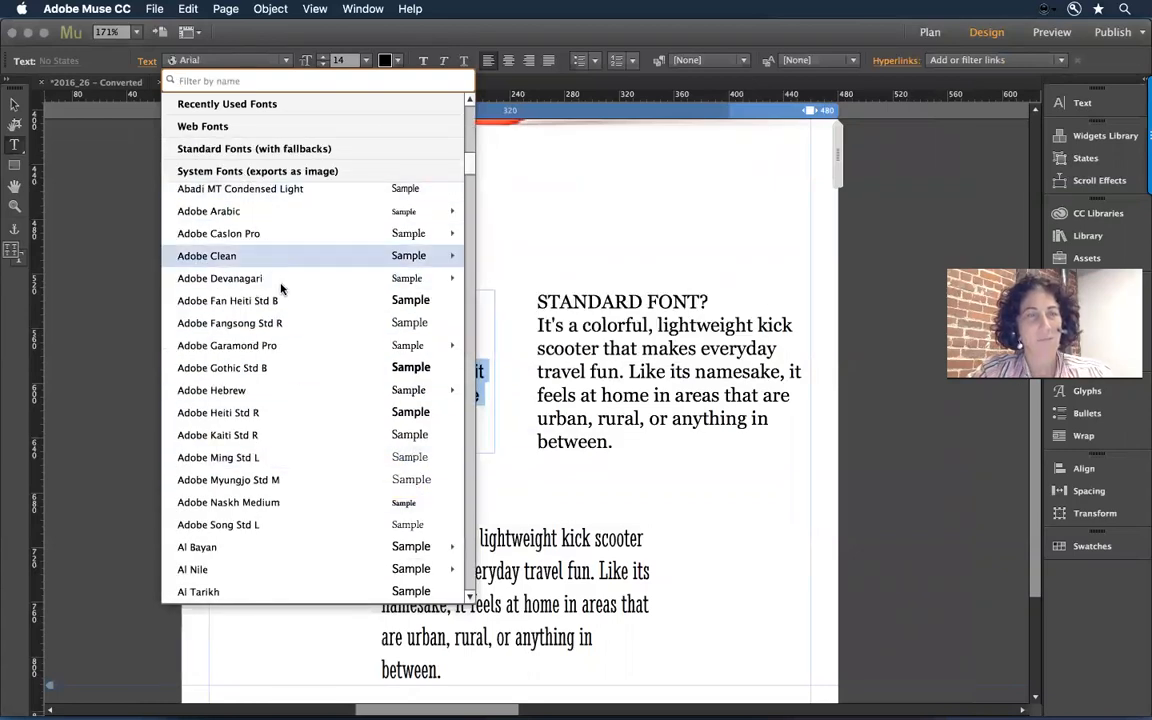
{"action": "scroll", "coordinate": [291, 450], "scroll_direction": "down", "scroll_amount": 8}
{"action": "scroll", "coordinate": [293, 453], "scroll_direction": "down", "scroll_amount": 10}
{"action": "mouse_move", "coordinate": [293, 453]}
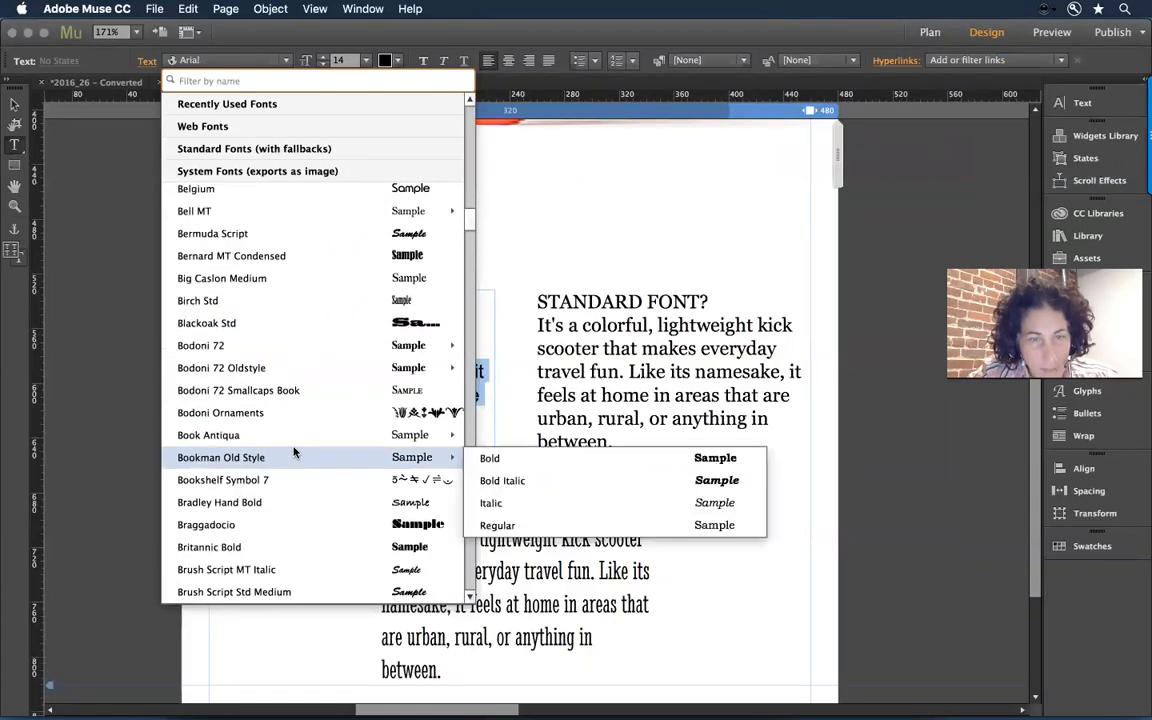
{"action": "scroll", "coordinate": [293, 453], "scroll_direction": "down", "scroll_amount": 8}
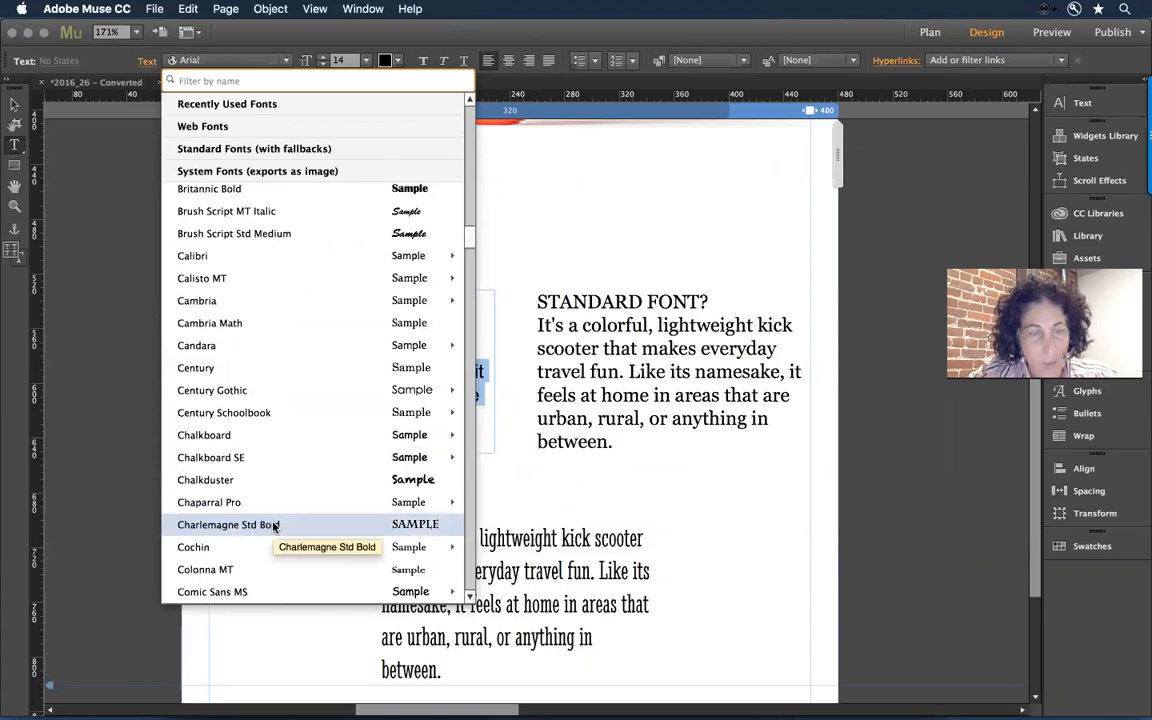
{"action": "left_click", "coordinate": [274, 526]}
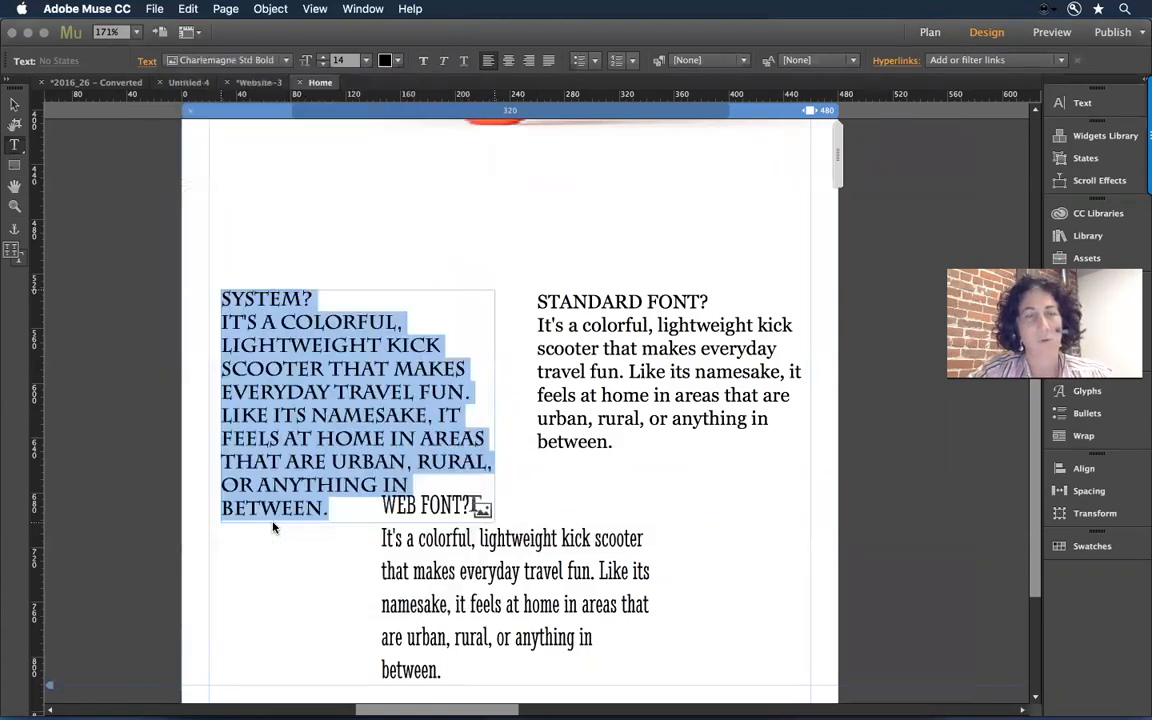
Step: Delete the text after "everyday travel fun." in the SYSTEM? frame
{"action": "left_click", "coordinate": [330, 483]}
{"action": "left_click_drag", "start_coordinate": [329, 509], "coordinate": [218, 412]}
{"action": "key", "text": "BackSpace"}
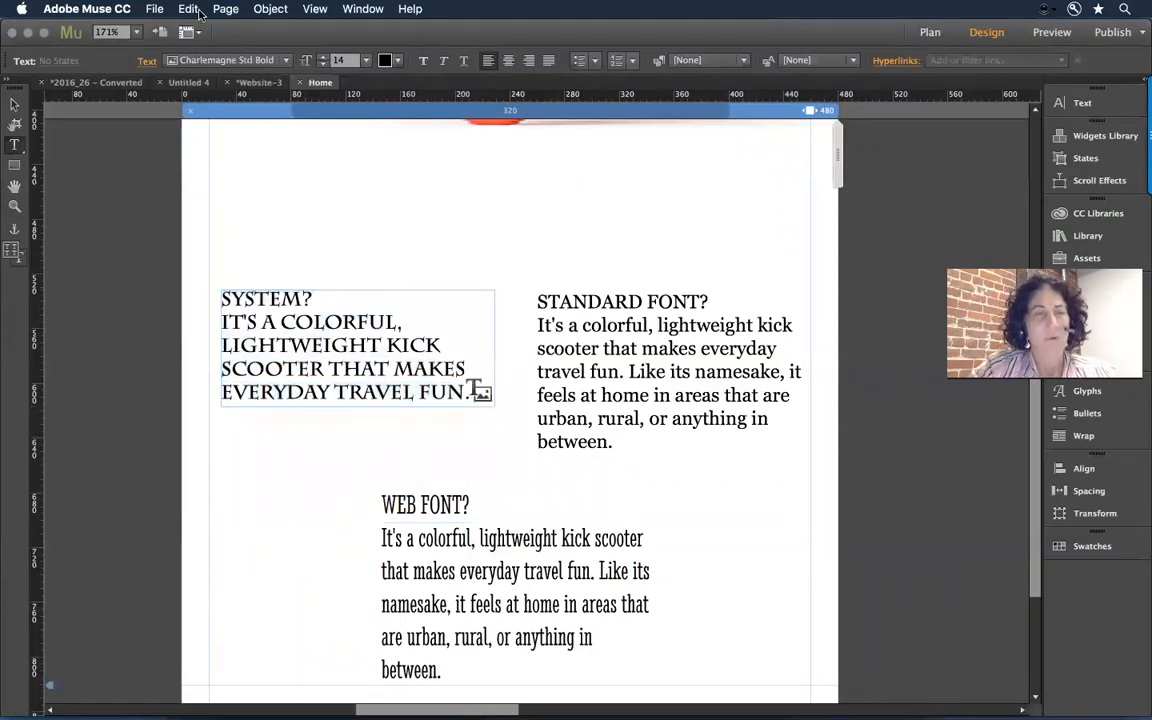
Step: Move the SYSTEM? frame slightly to X 31, Y 532 and extend its lower edge to just above the WEB FONT? heading
{"action": "left_click", "coordinate": [15, 105]}
{"action": "left_click_drag", "start_coordinate": [329, 338], "coordinate": [333, 343]}
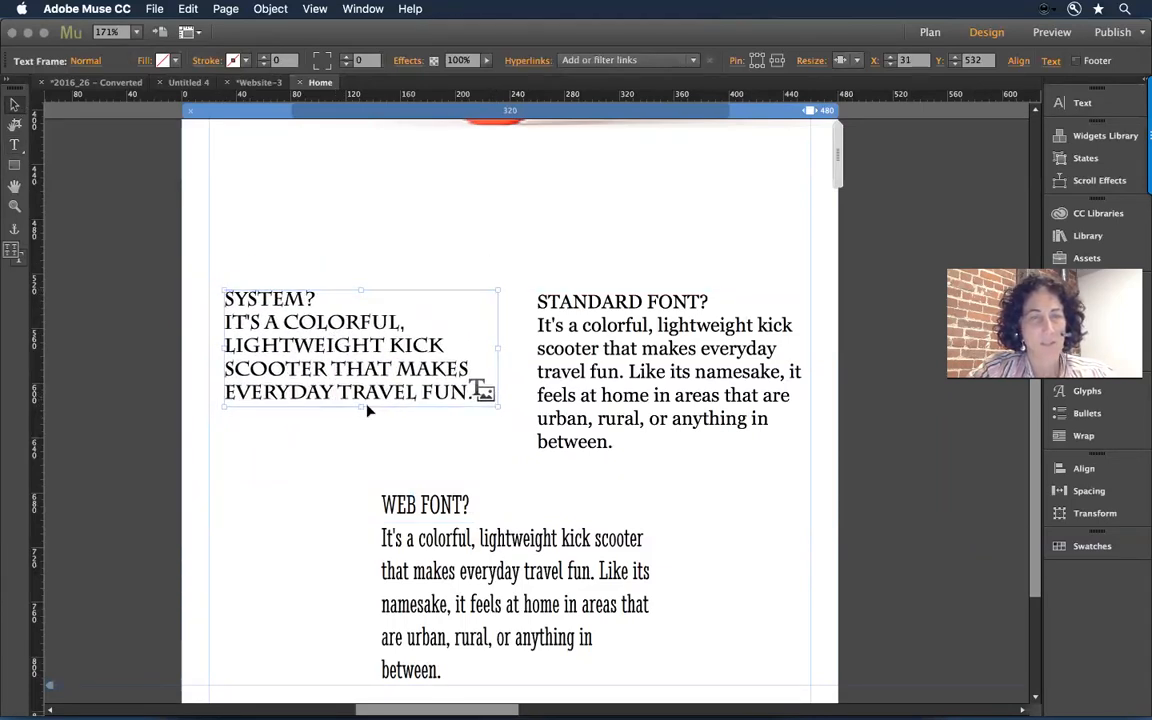
{"action": "left_click_drag", "start_coordinate": [361, 406], "coordinate": [362, 459]}
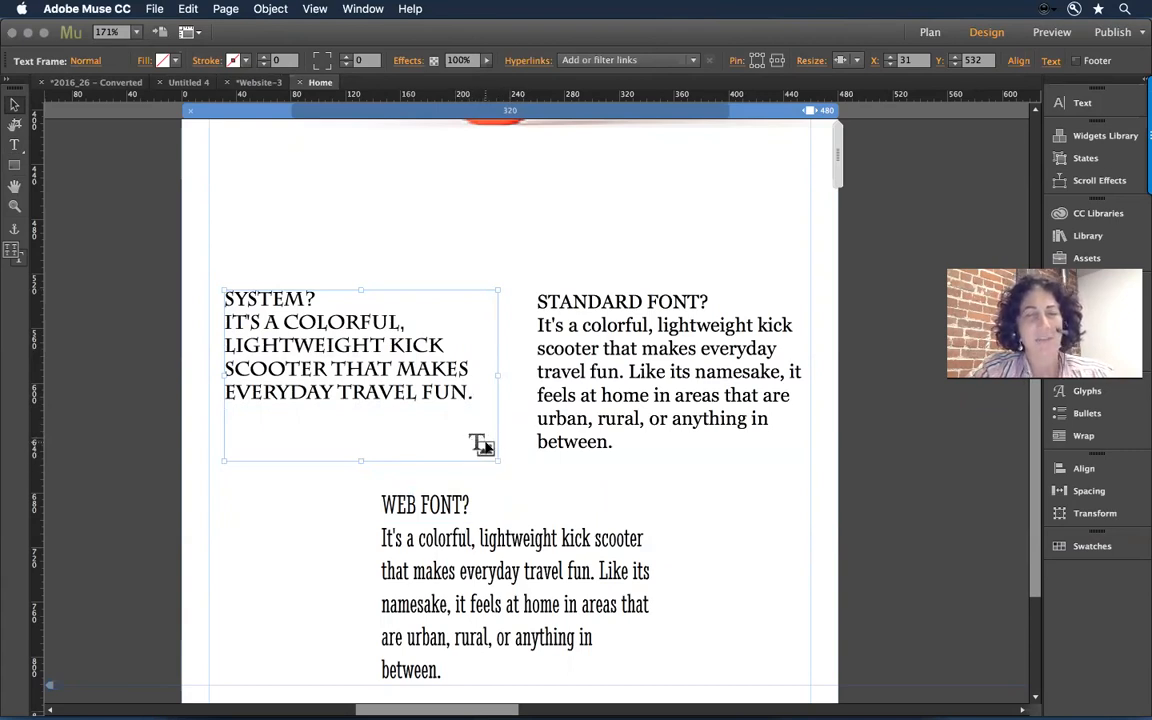
{"action": "left_click", "coordinate": [771, 538]}
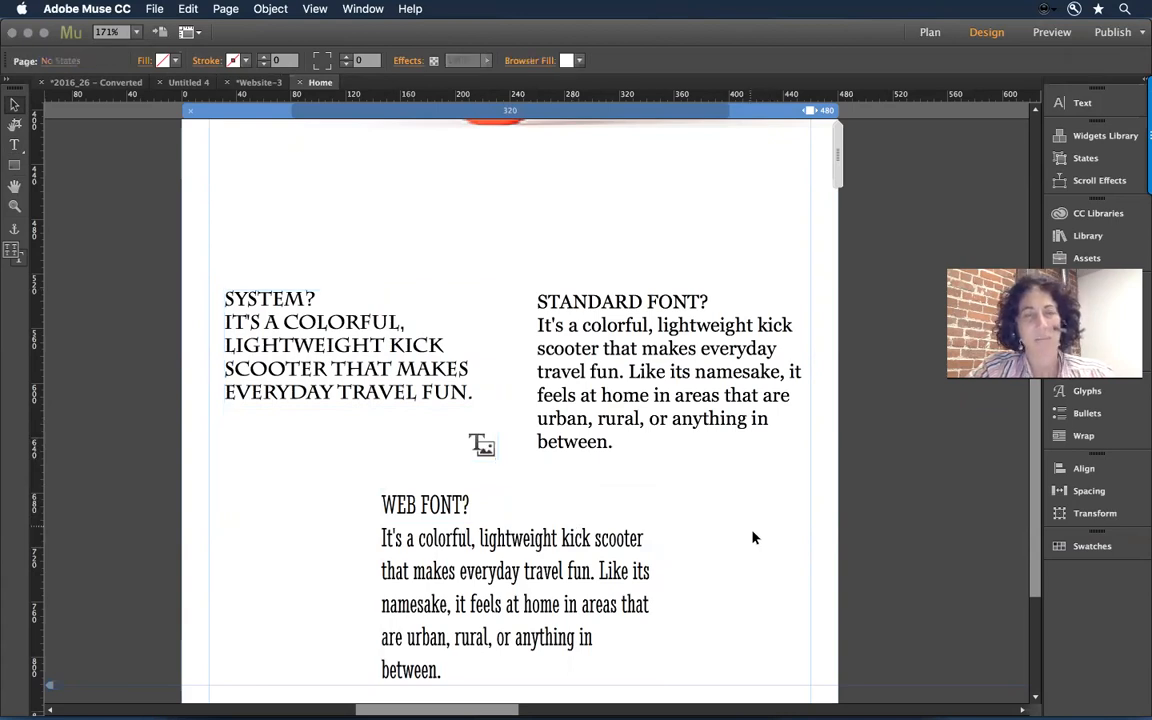
Step: Hide the three photos and the large scooter wheel image in the 480 breakpoint
{"action": "key", "text": "super+minus"}
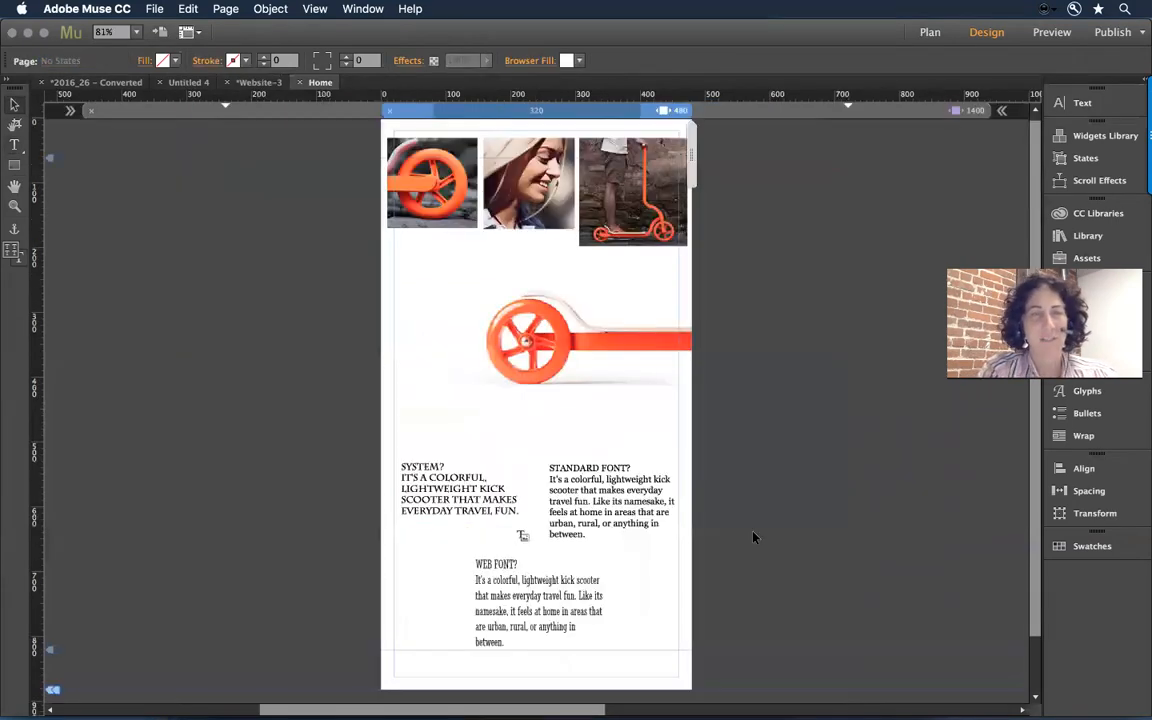
{"action": "left_click_drag", "start_coordinate": [759, 144], "coordinate": [430, 340]}
{"action": "right_click", "coordinate": [566, 338]}
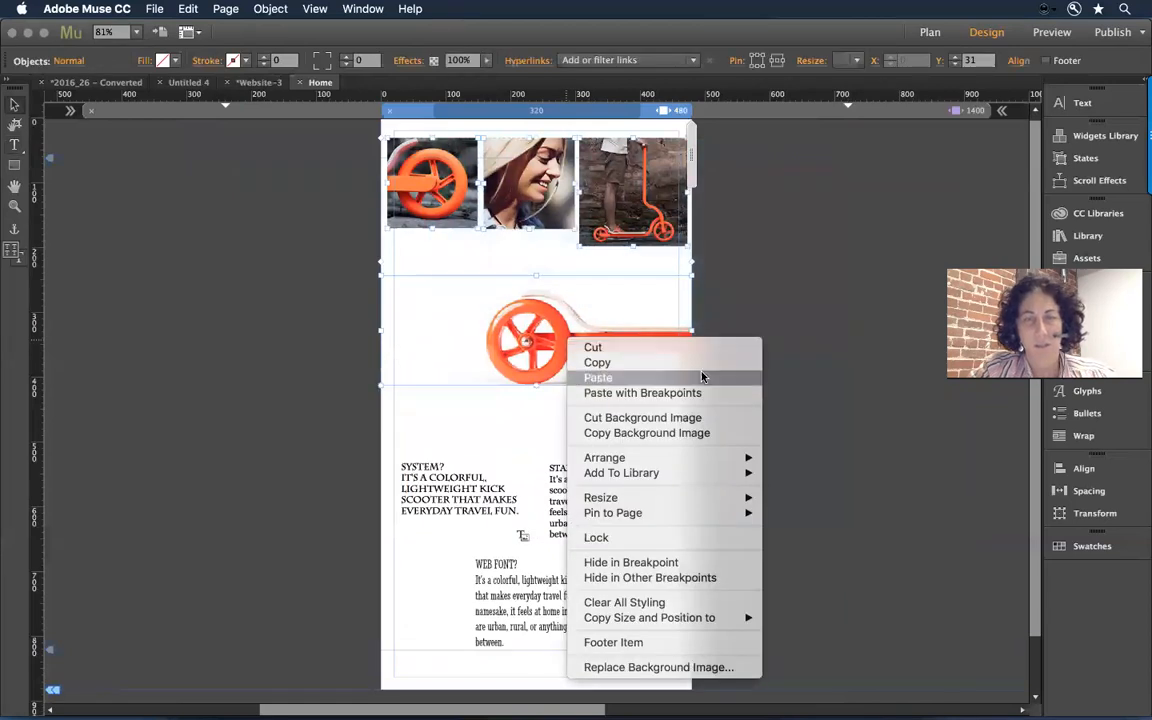
{"action": "left_click", "coordinate": [655, 563]}
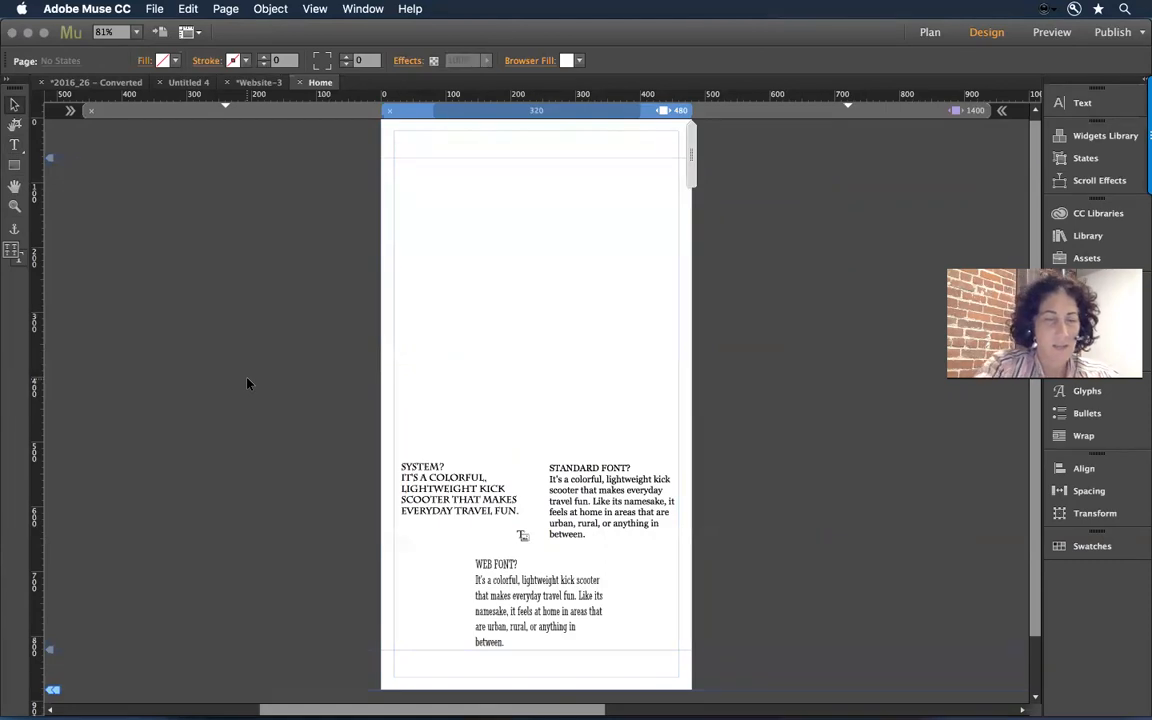
Step: Preview the page in the browser, check how the text frames are laid out and return to Adobe Muse
{"action": "key", "text": "super+shift+e"}
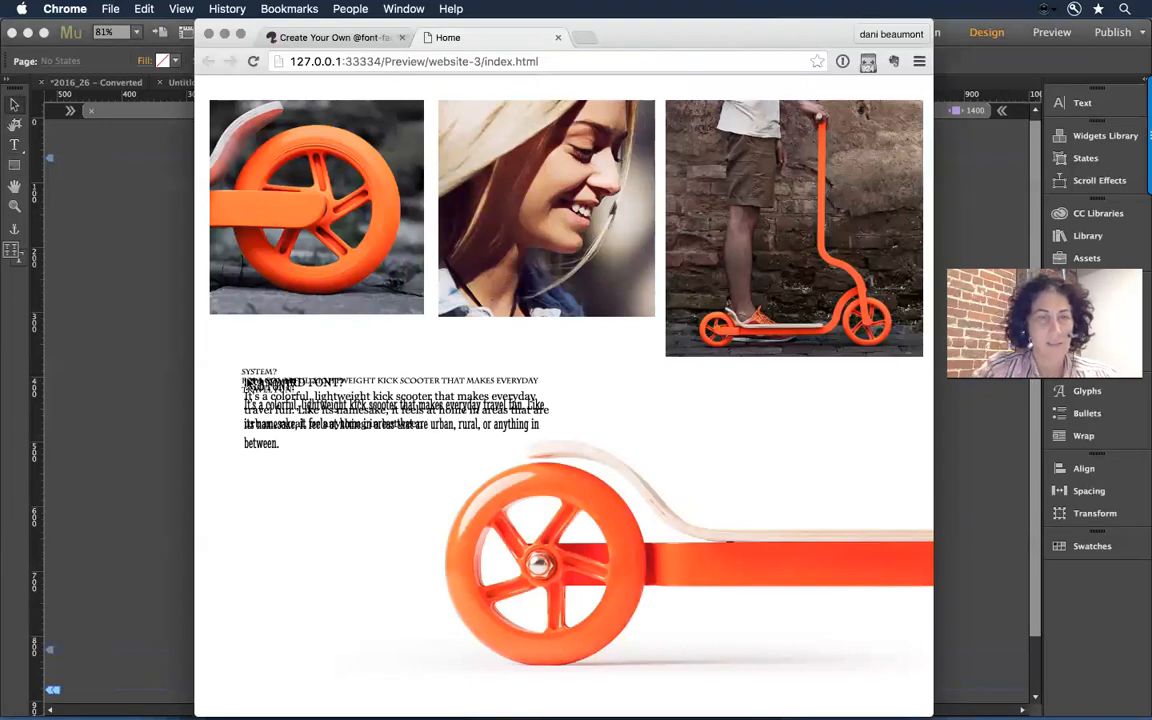
{"action": "scroll", "coordinate": [368, 402], "scroll_direction": "down", "scroll_amount": 1}
{"action": "scroll", "coordinate": [368, 402], "scroll_direction": "up", "scroll_amount": 1}
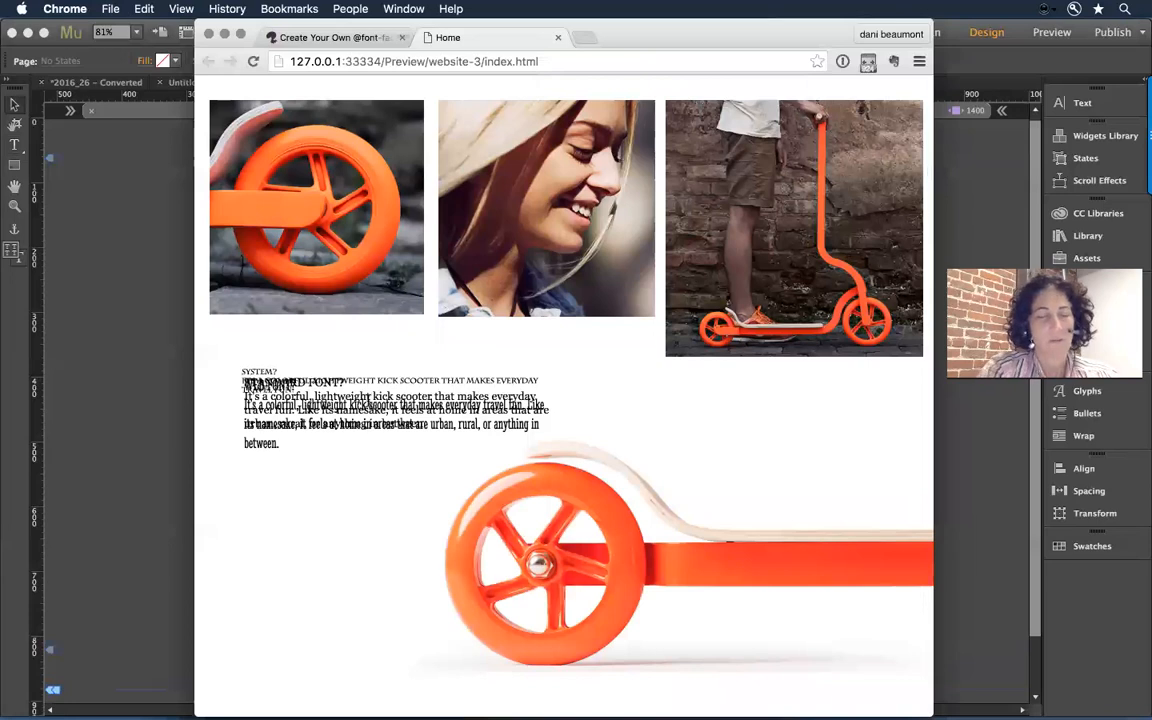
{"action": "key", "text": "super+Tab"}
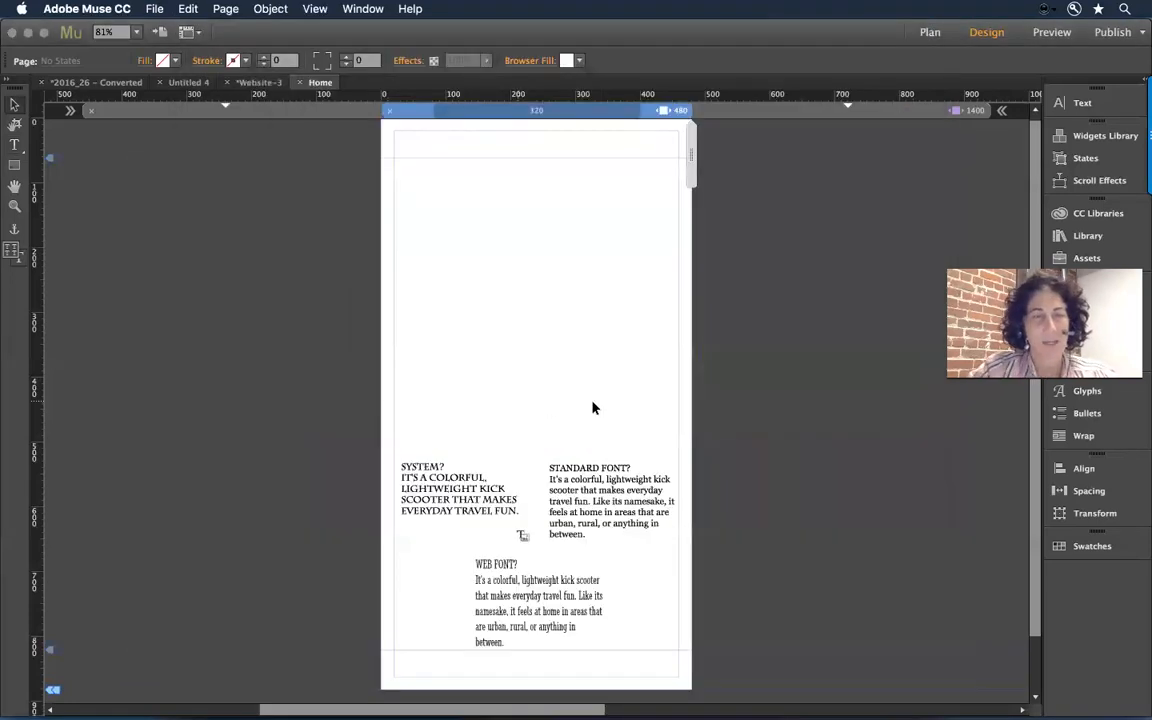
Step: Switch to the 1400 breakpoint and delete that breakpoint from the page
{"action": "left_click", "coordinate": [768, 110]}
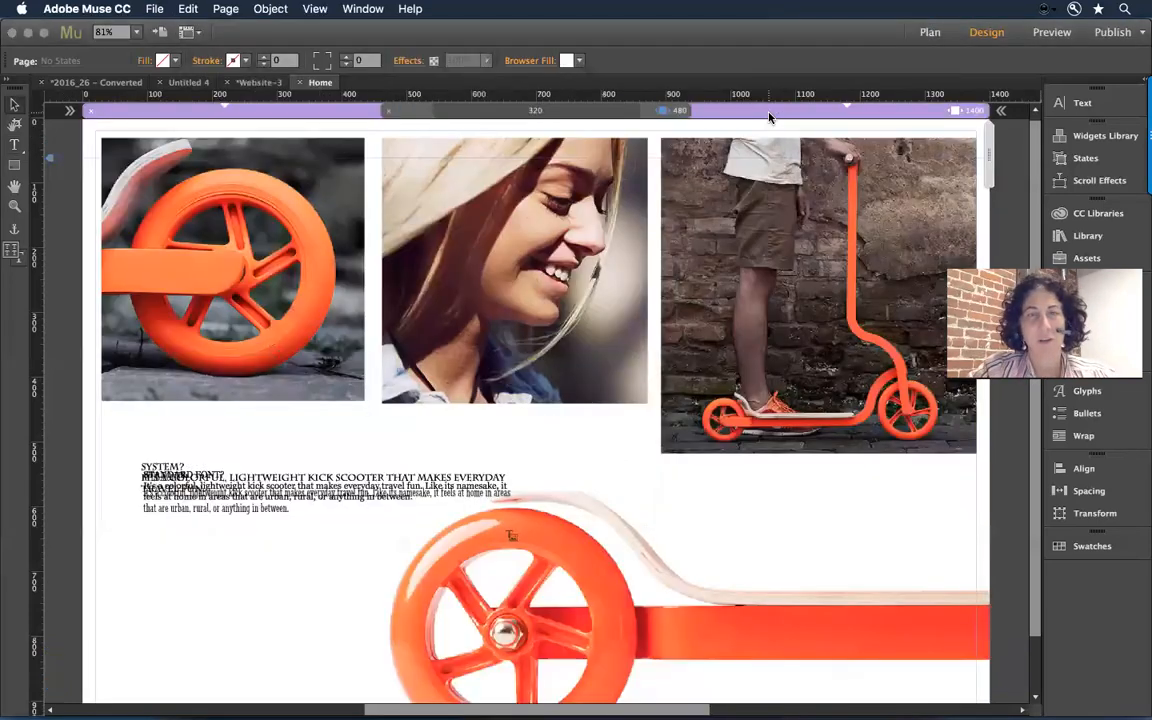
{"action": "key", "text": "super+0"}
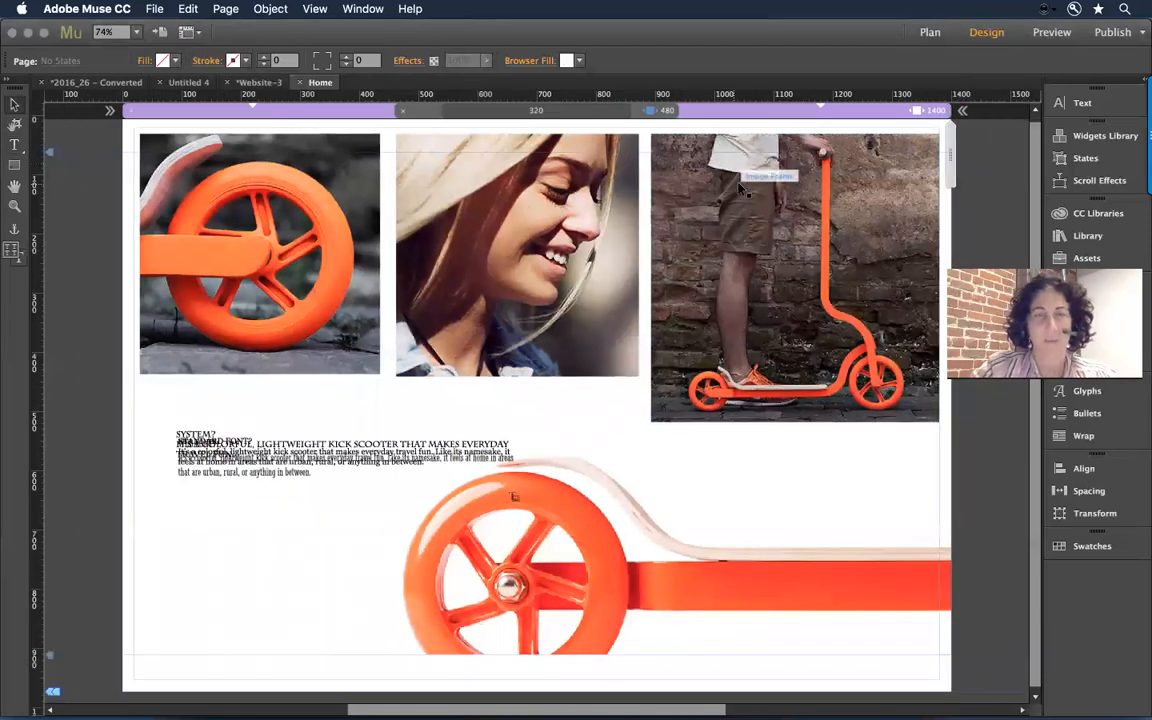
{"action": "left_click_drag", "start_coordinate": [1010, 193], "coordinate": [403, 205]}
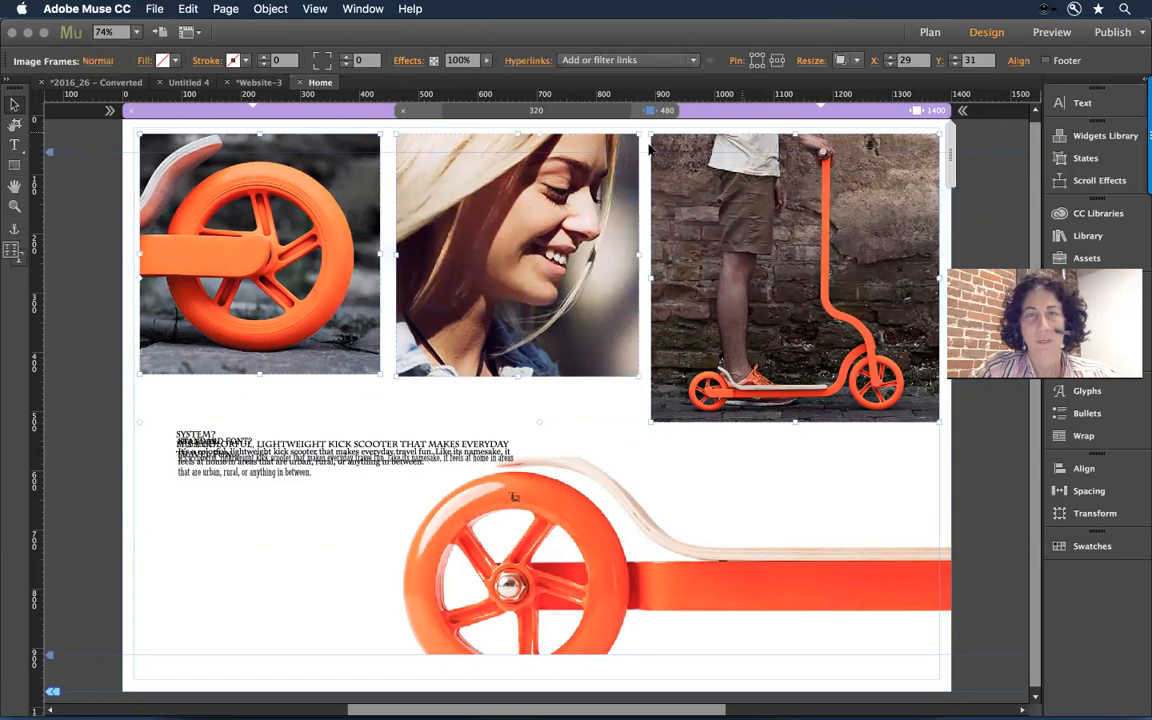
{"action": "left_click", "coordinate": [128, 110]}
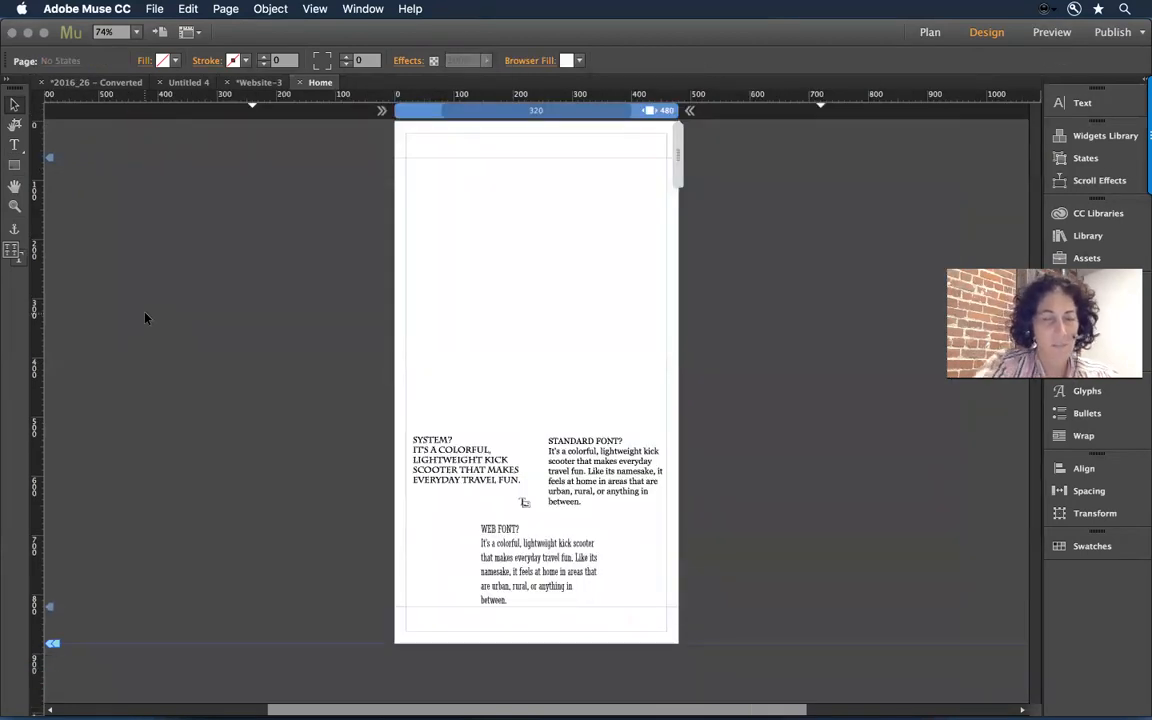
Step: Preview the page in the browser again and compare the system, standard and web font text at a larger size
{"action": "key", "text": "super+shift+e"}
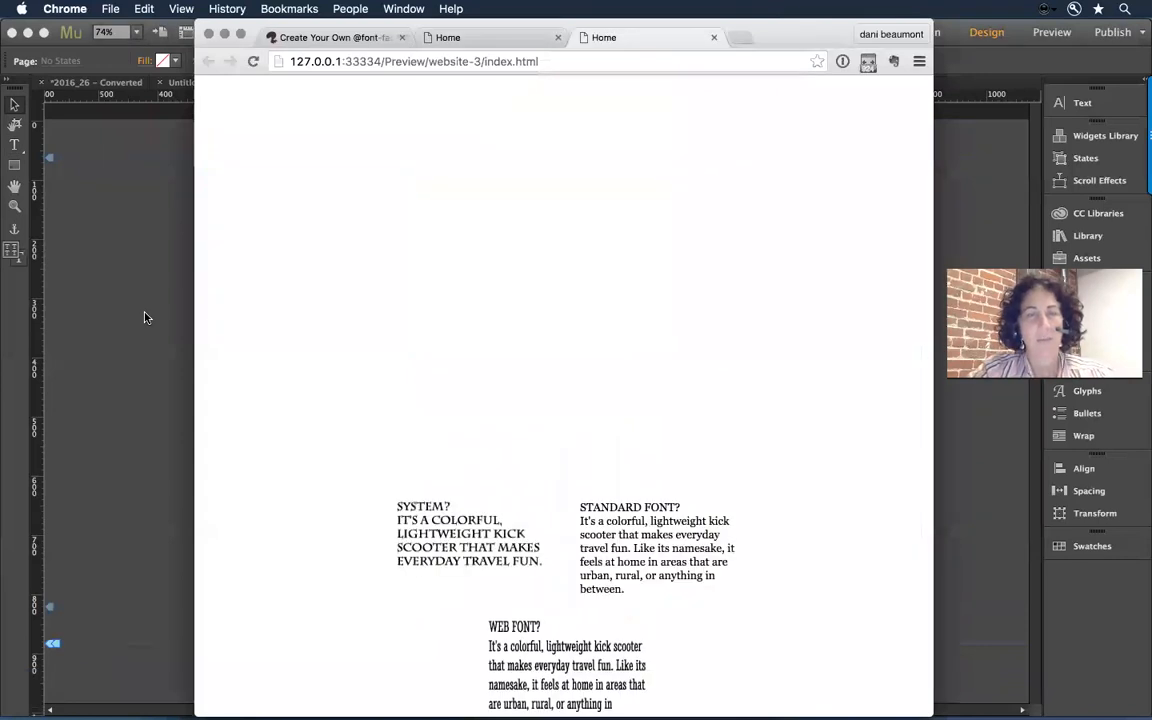
{"action": "scroll", "coordinate": [571, 497], "scroll_direction": "down", "scroll_amount": 2}
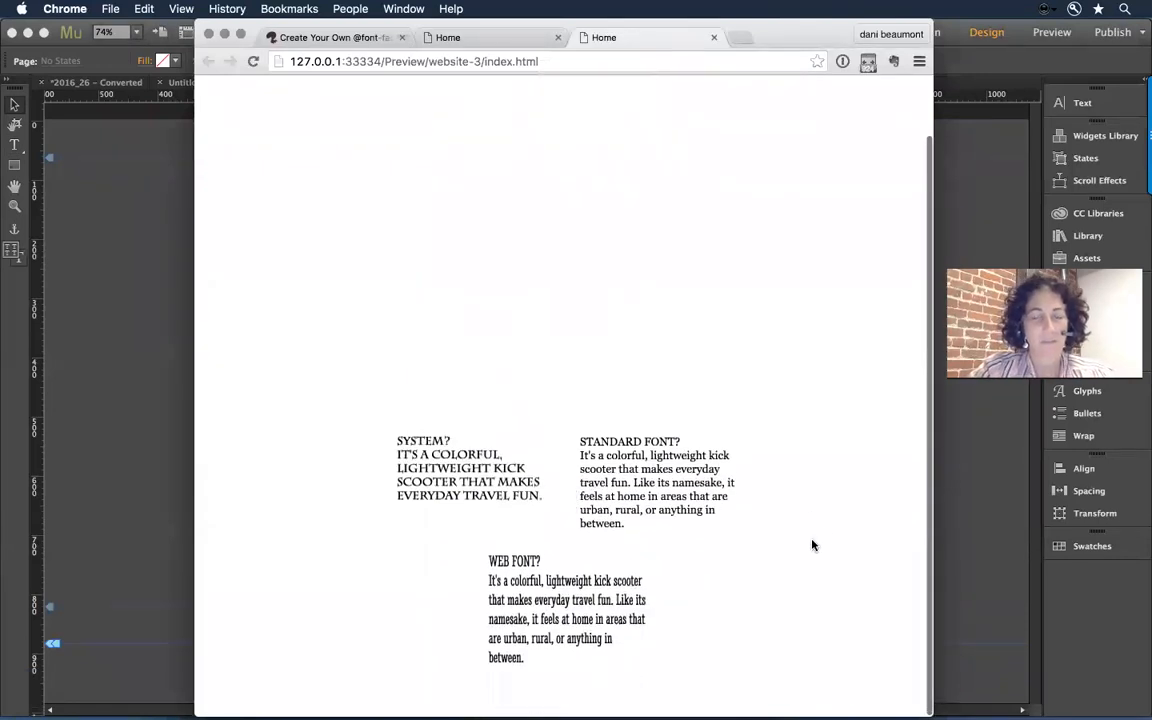
{"action": "key", "text": "super+equal"}
{"action": "key", "text": "super+equal"}
{"action": "key", "text": "super+equal"}
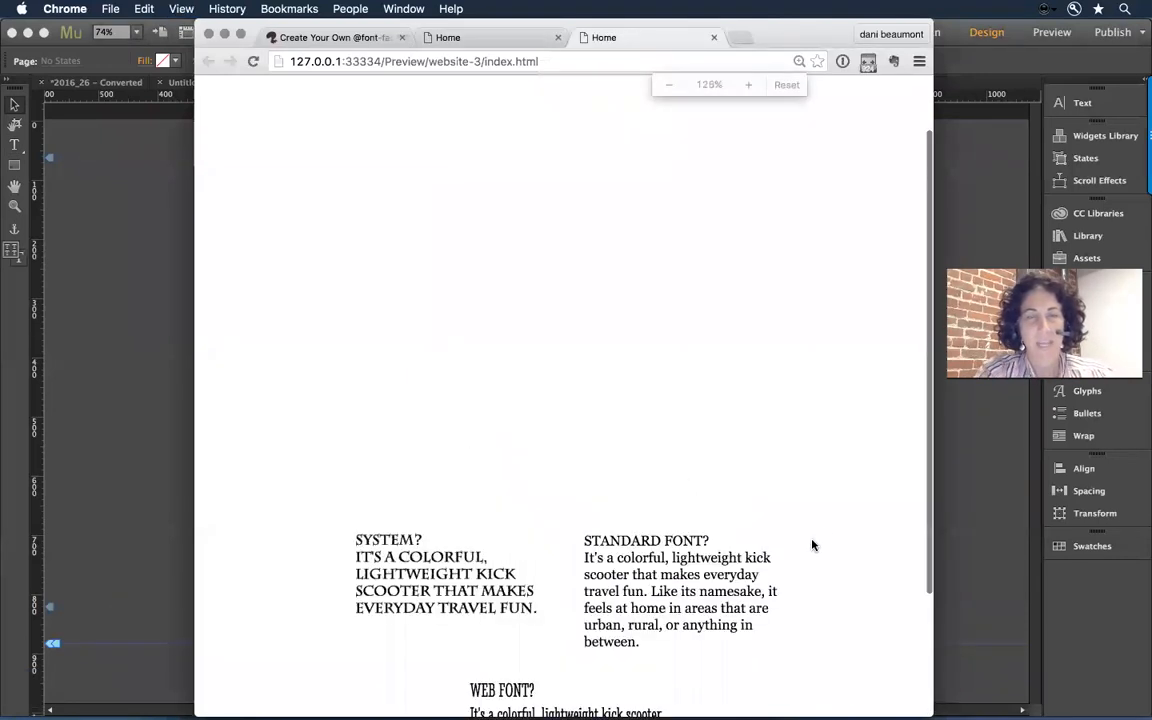
{"action": "scroll", "coordinate": [812, 545], "scroll_direction": "down", "scroll_amount": 5}
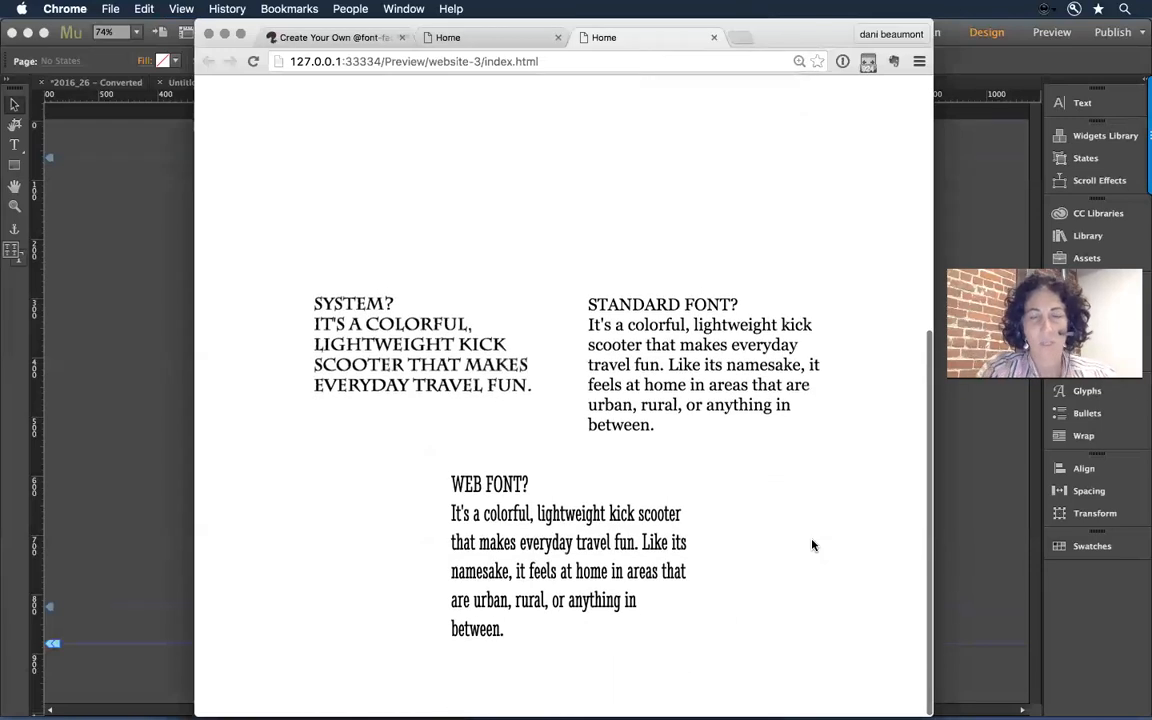
Step: Enlarge the font comparison preview to 200% and widen the browser window on both sides
{"action": "key", "text": "super+equal"}
{"action": "key", "text": "super+equal"}
{"action": "scroll", "coordinate": [811, 541], "scroll_direction": "down", "scroll_amount": 3}
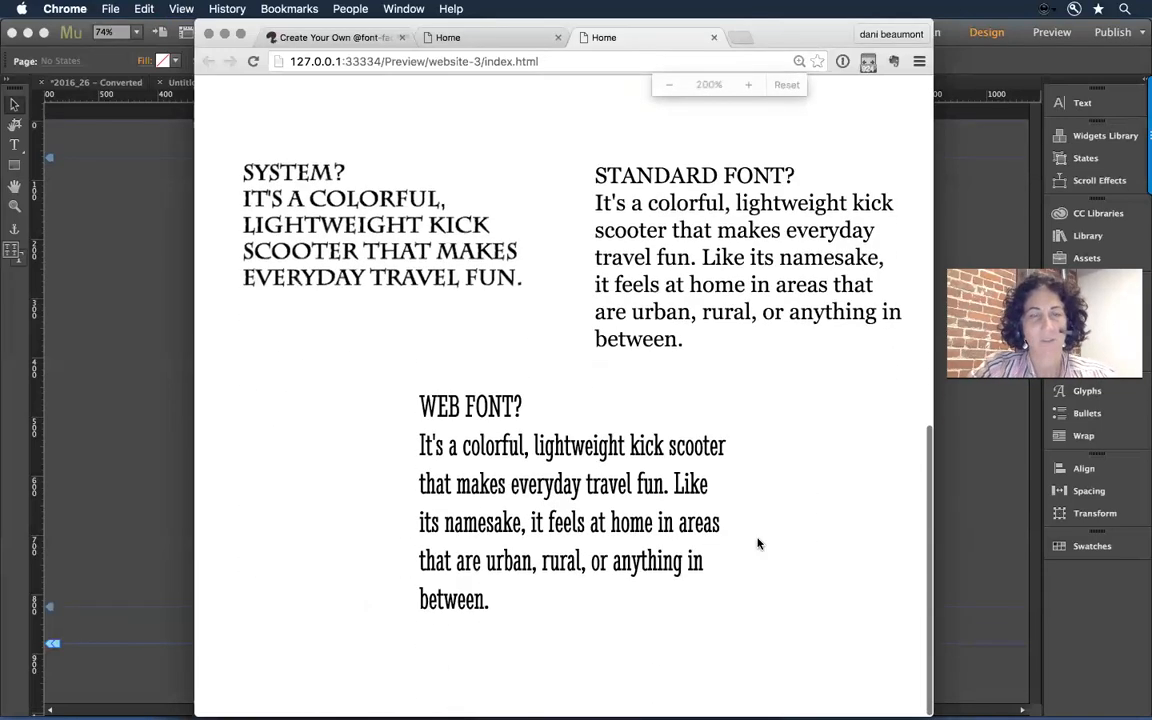
{"action": "left_click_drag", "start_coordinate": [190, 357], "coordinate": [34, 338]}
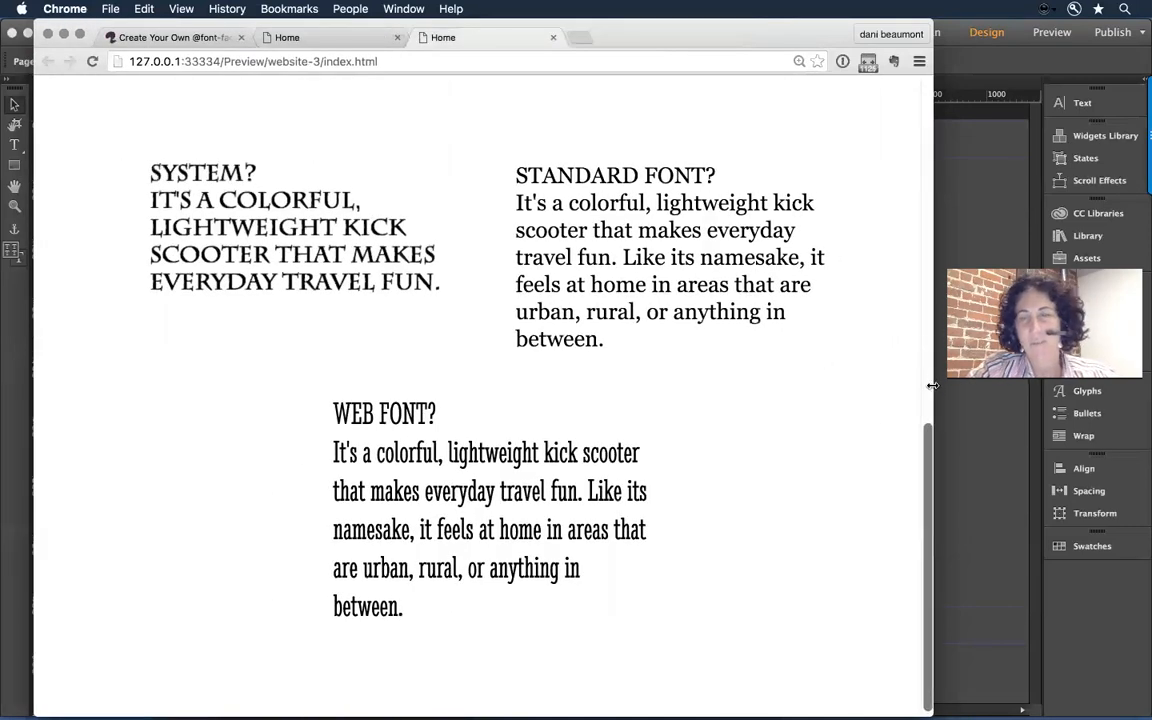
{"action": "left_click_drag", "start_coordinate": [933, 400], "coordinate": [1113, 437]}
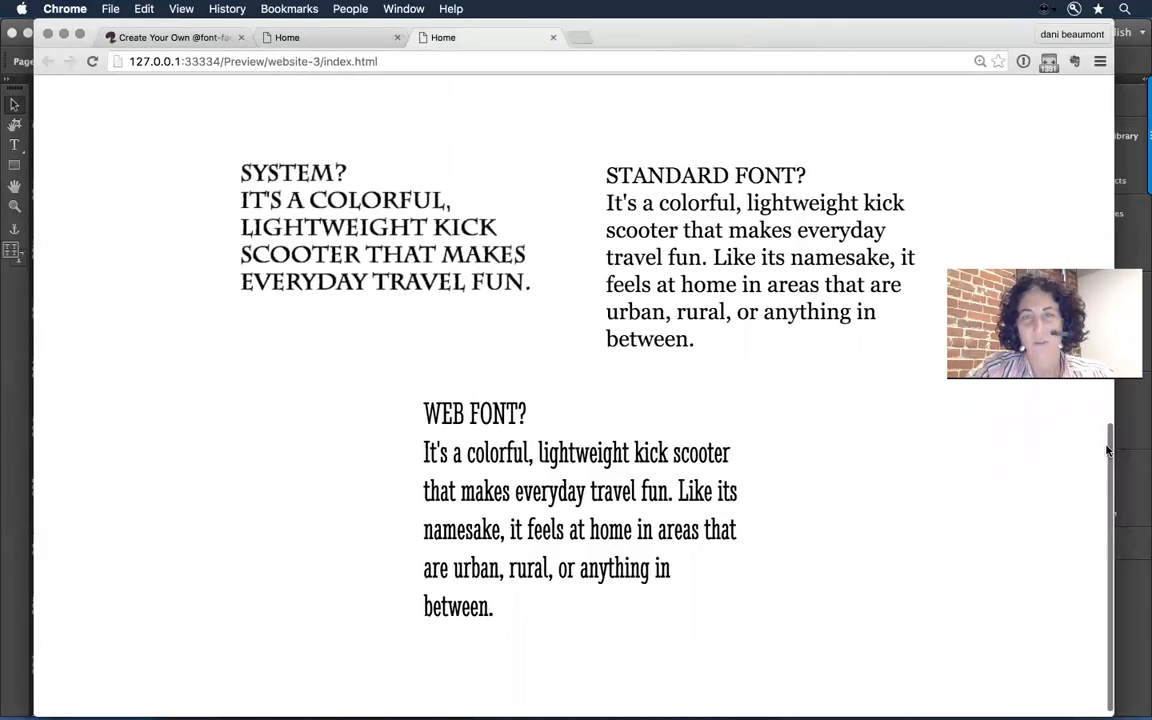
Step: Magnify the preview to beyond 400% to examine the letter edges, and try to select the system font text
{"action": "key", "text": "super+equal"}
{"action": "key", "text": "super+equal"}
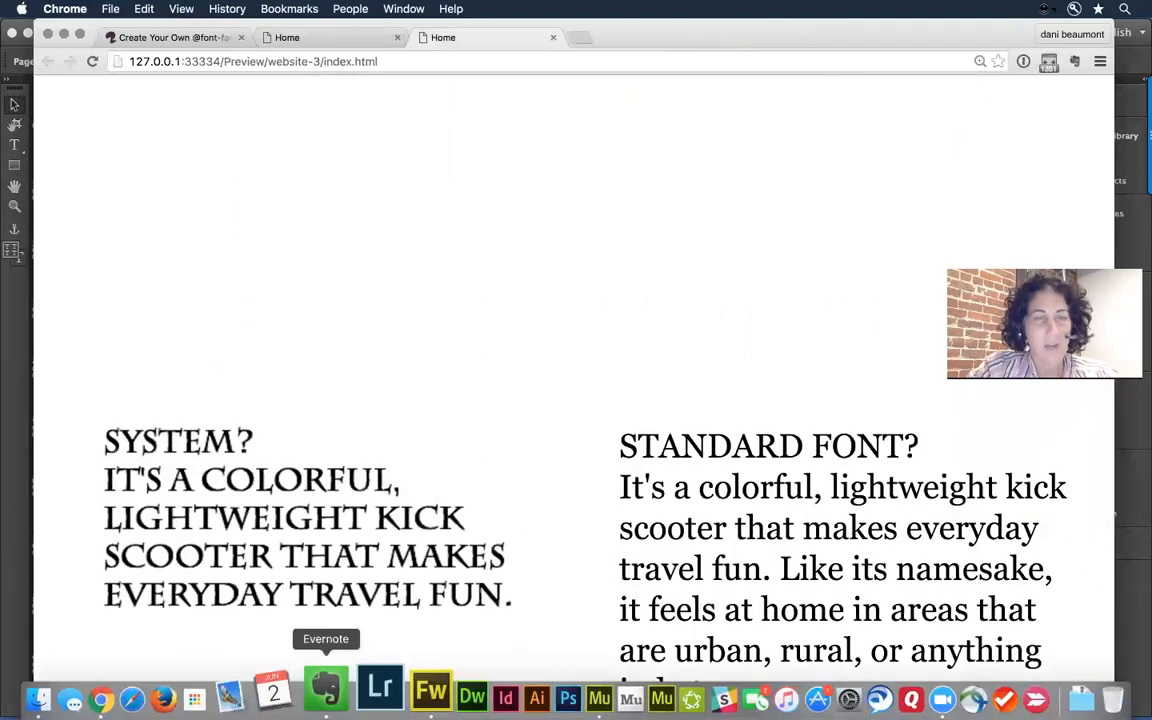
{"action": "scroll", "coordinate": [414, 543], "scroll_direction": "down", "scroll_amount": 5}
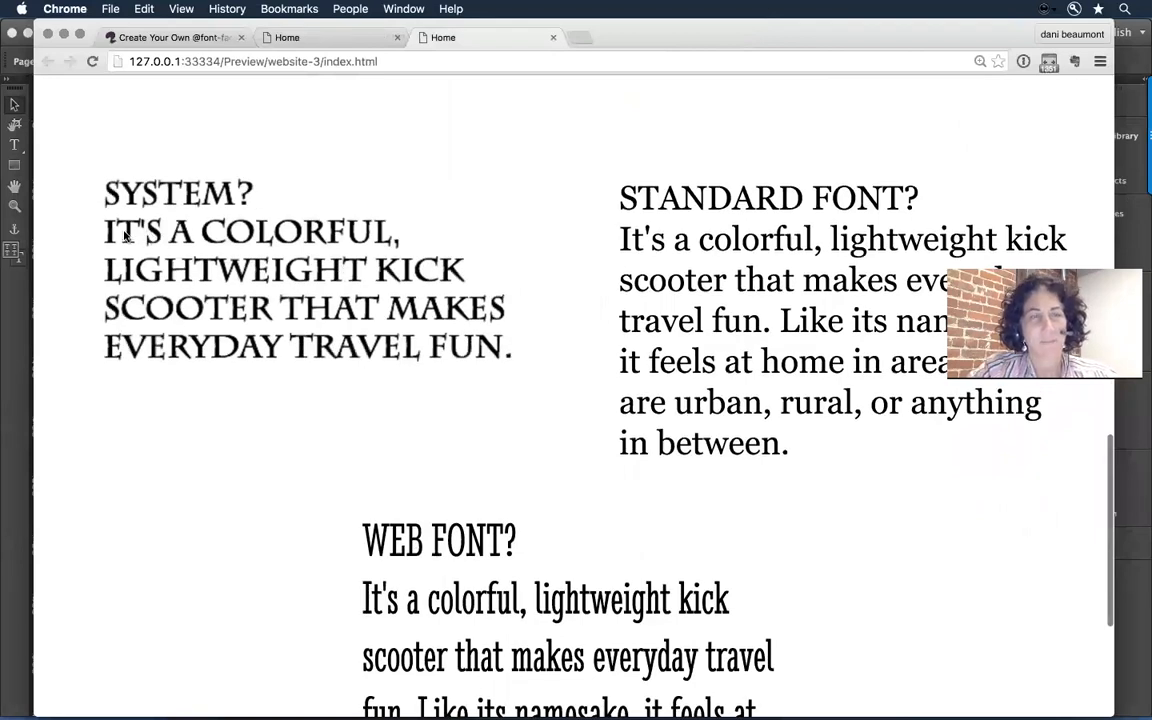
{"action": "key", "text": "super+equal"}
{"action": "key", "text": "super+equal"}
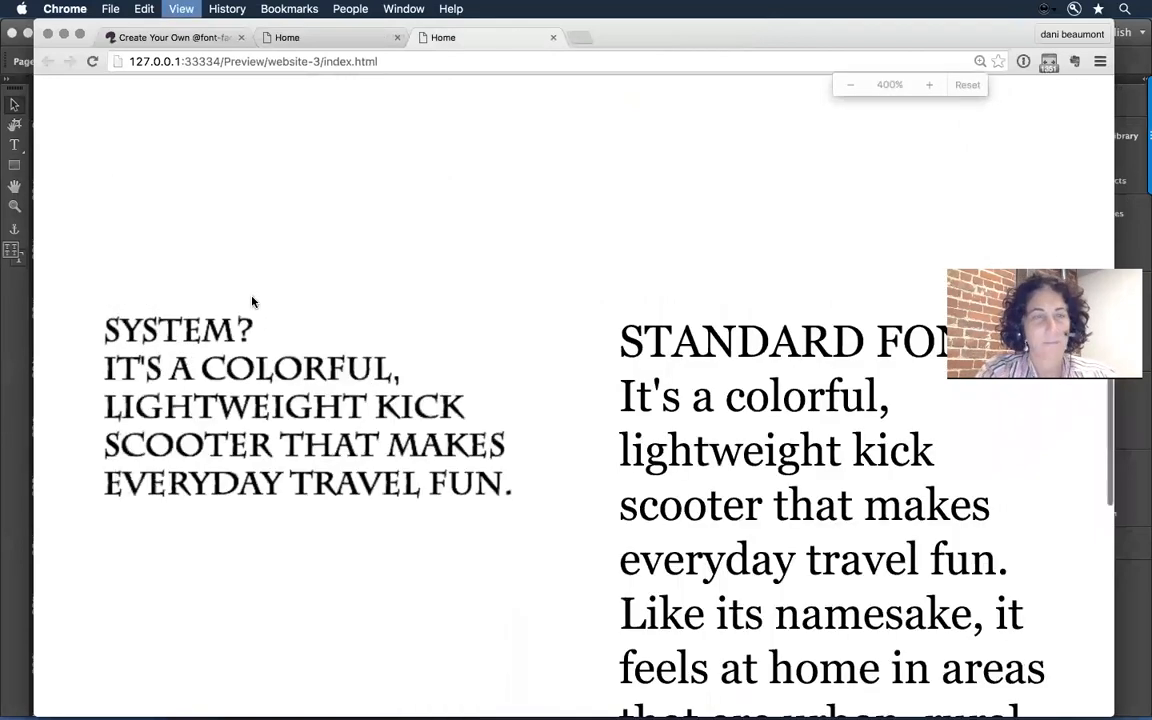
{"action": "scroll", "coordinate": [253, 302], "scroll_direction": "down", "scroll_amount": 4}
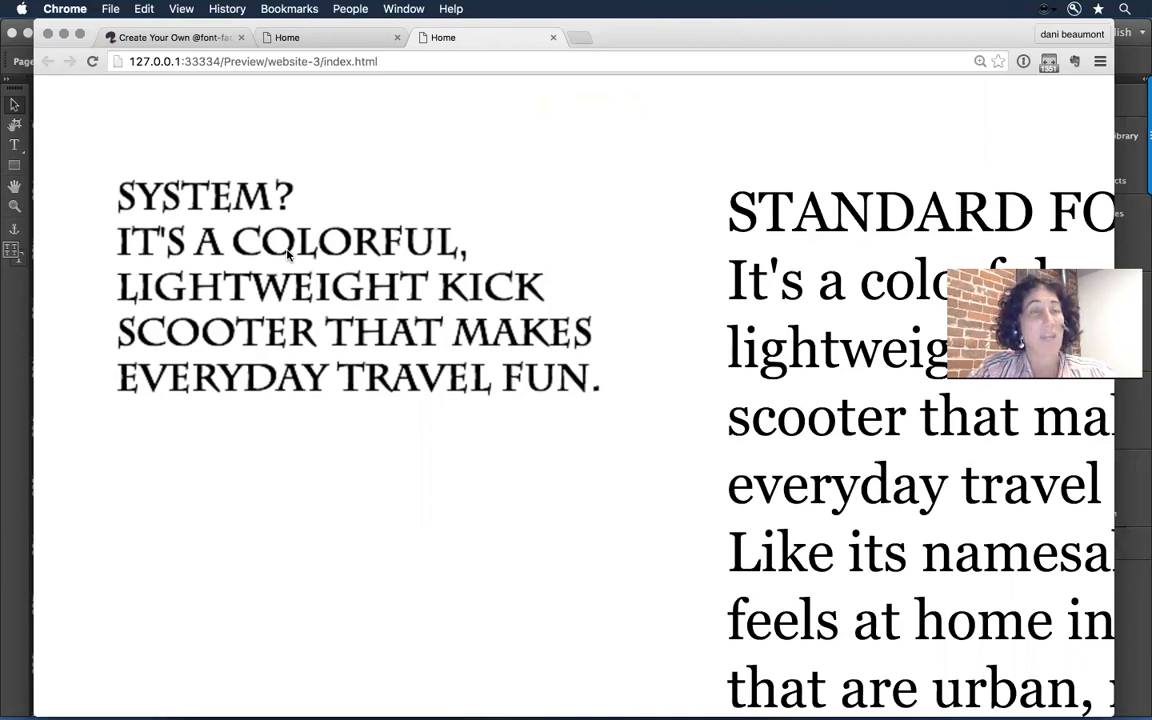
{"action": "left_click_drag", "start_coordinate": [260, 290], "coordinate": [305, 352]}
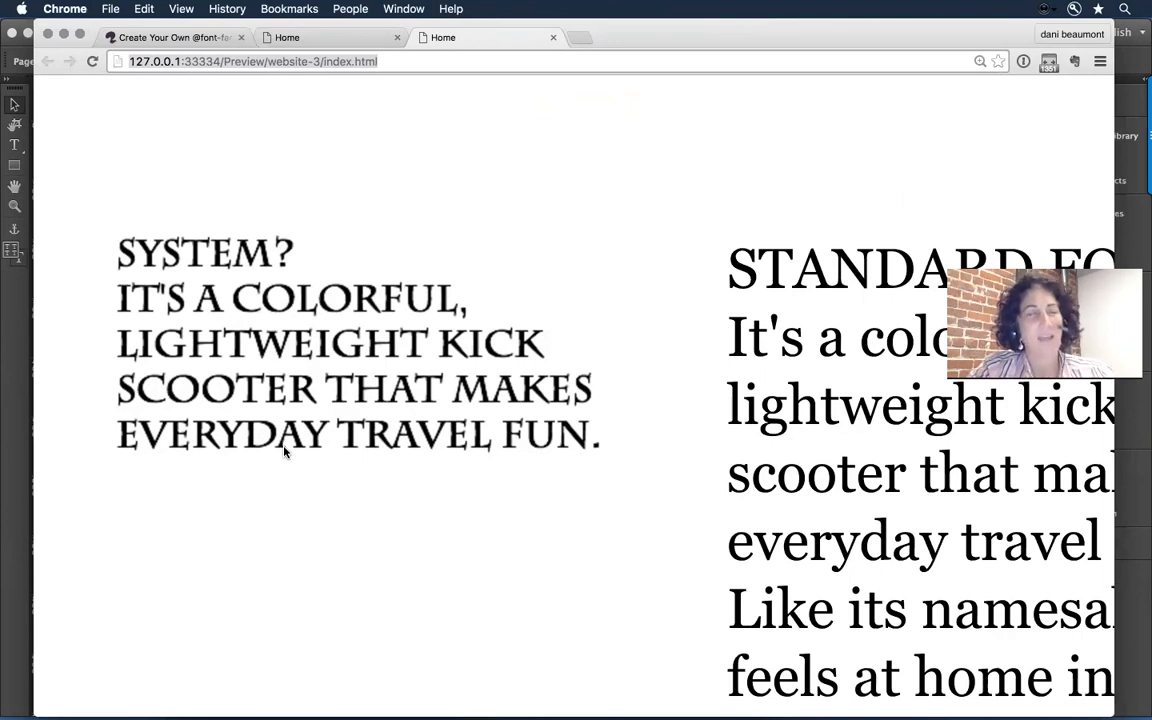
Step: Reduce the magnification and test whether the standard font and web font paragraphs can be selected as text
{"action": "key", "text": "super+minus"}
{"action": "key", "text": "super+minus"}
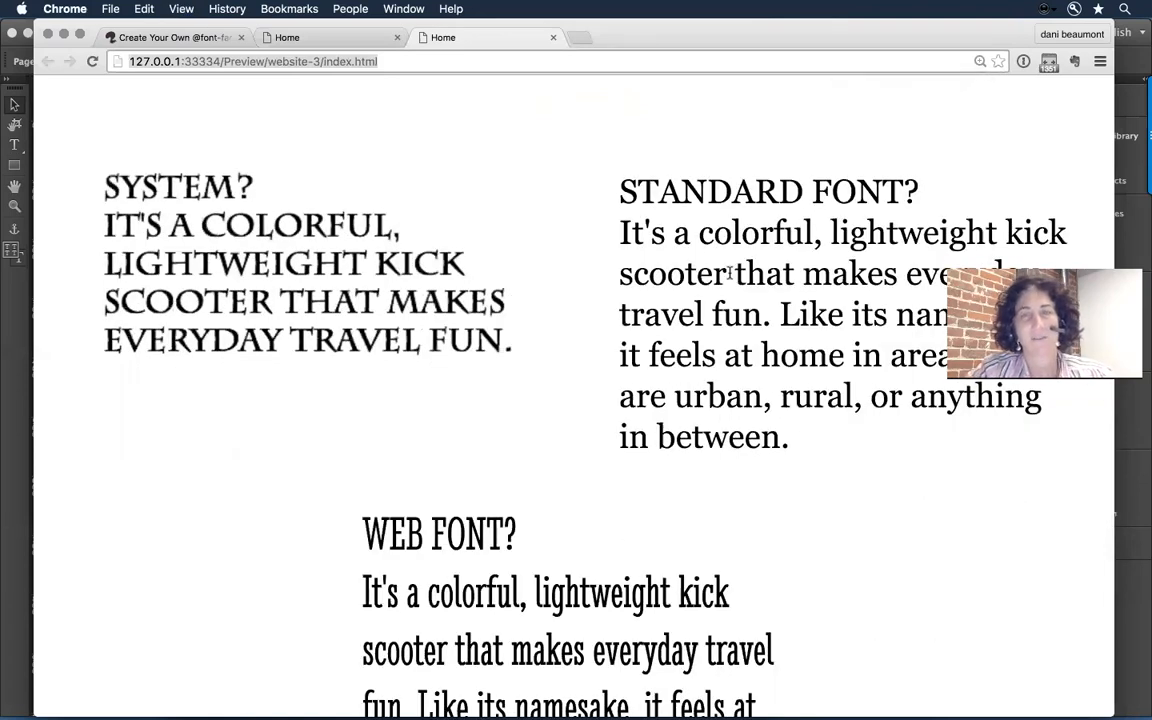
{"action": "left_click_drag", "start_coordinate": [674, 240], "coordinate": [827, 399]}
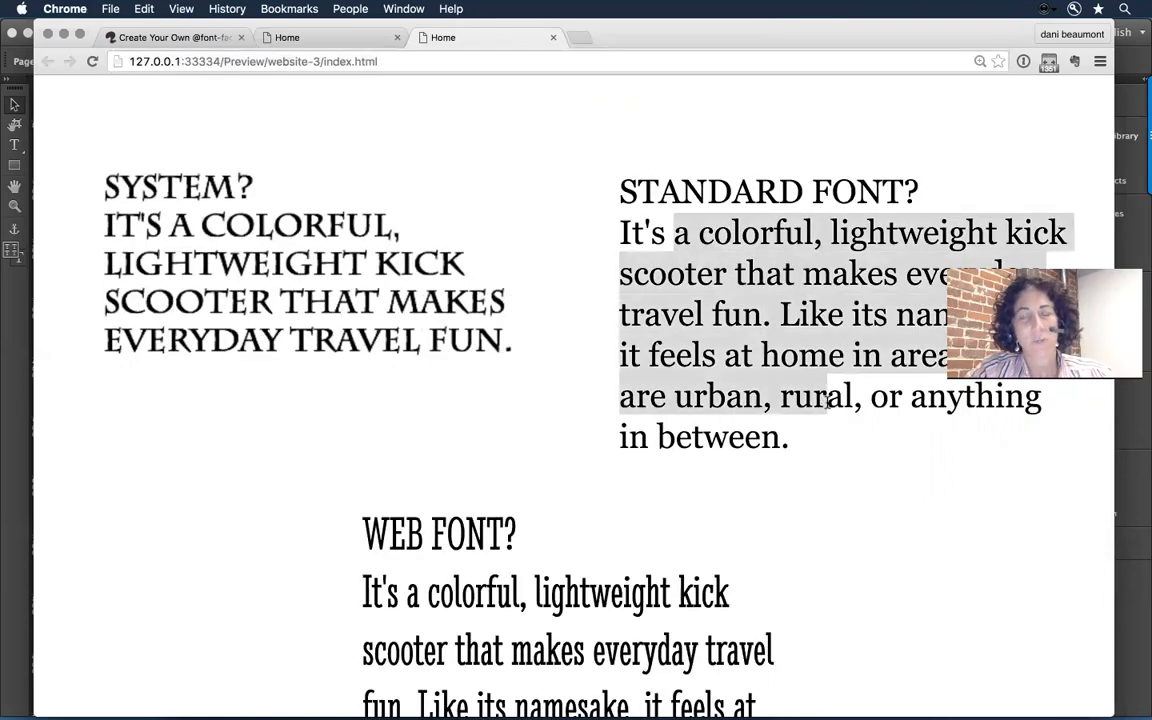
{"action": "left_click", "coordinate": [815, 463]}
{"action": "scroll", "coordinate": [815, 463], "scroll_direction": "down", "scroll_amount": 5}
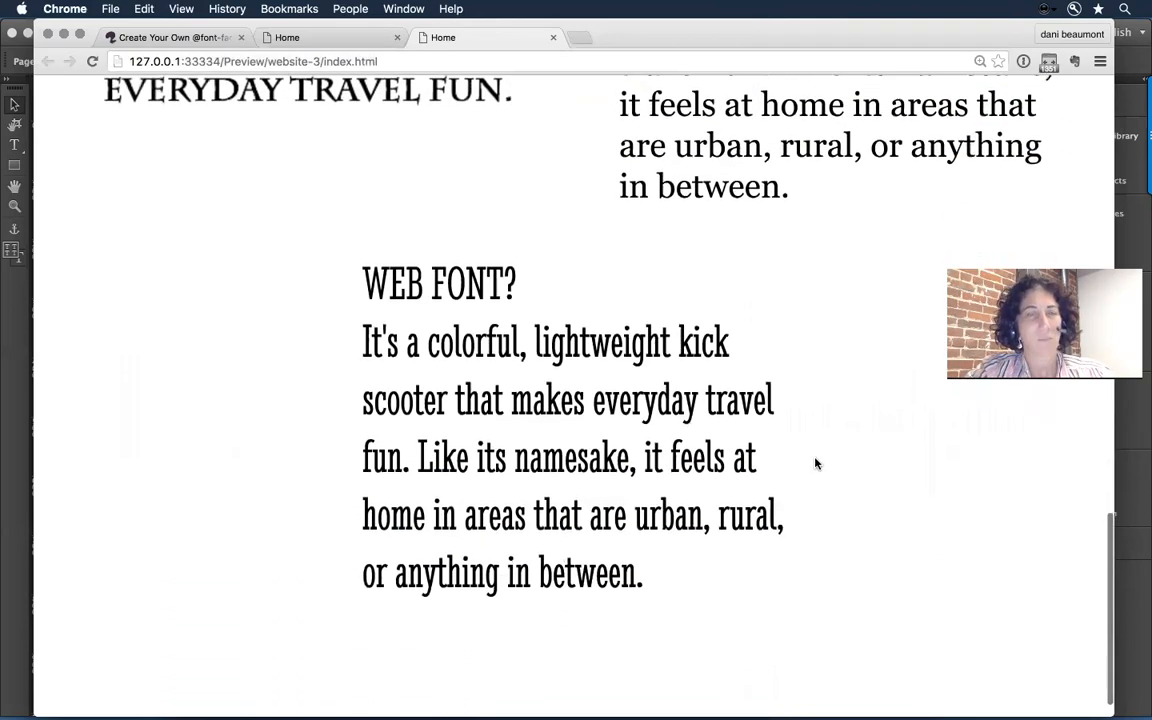
{"action": "triple_click", "coordinate": [463, 368]}
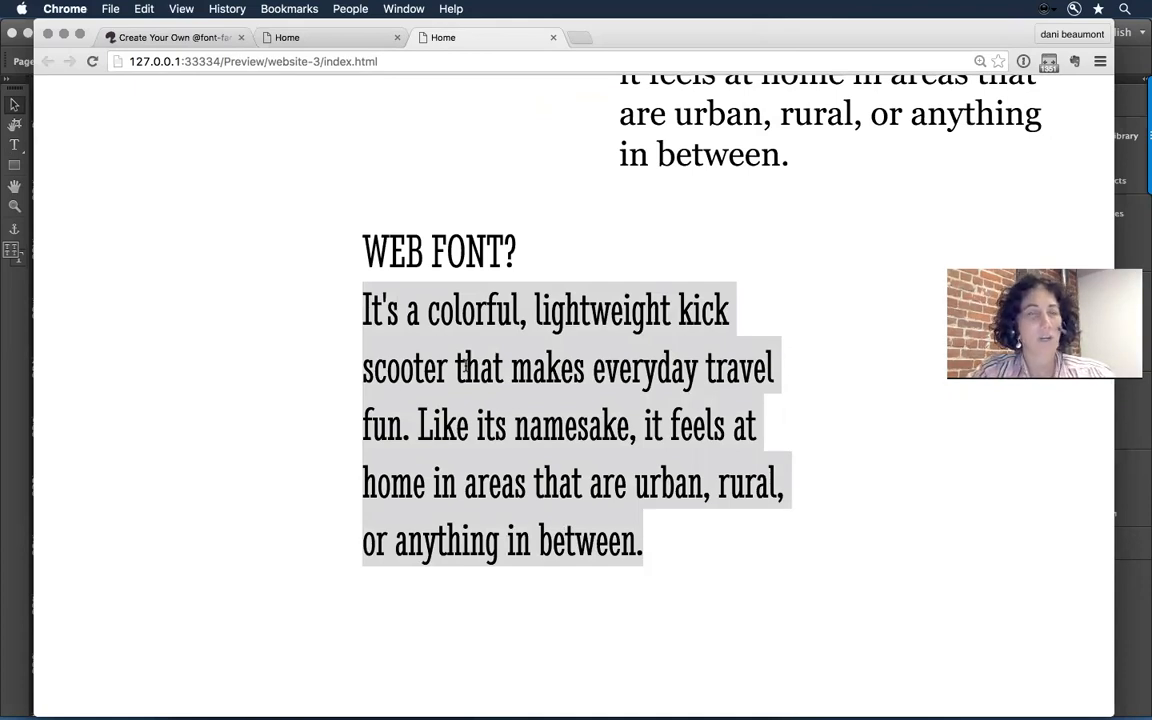
{"action": "left_click", "coordinate": [183, 298]}
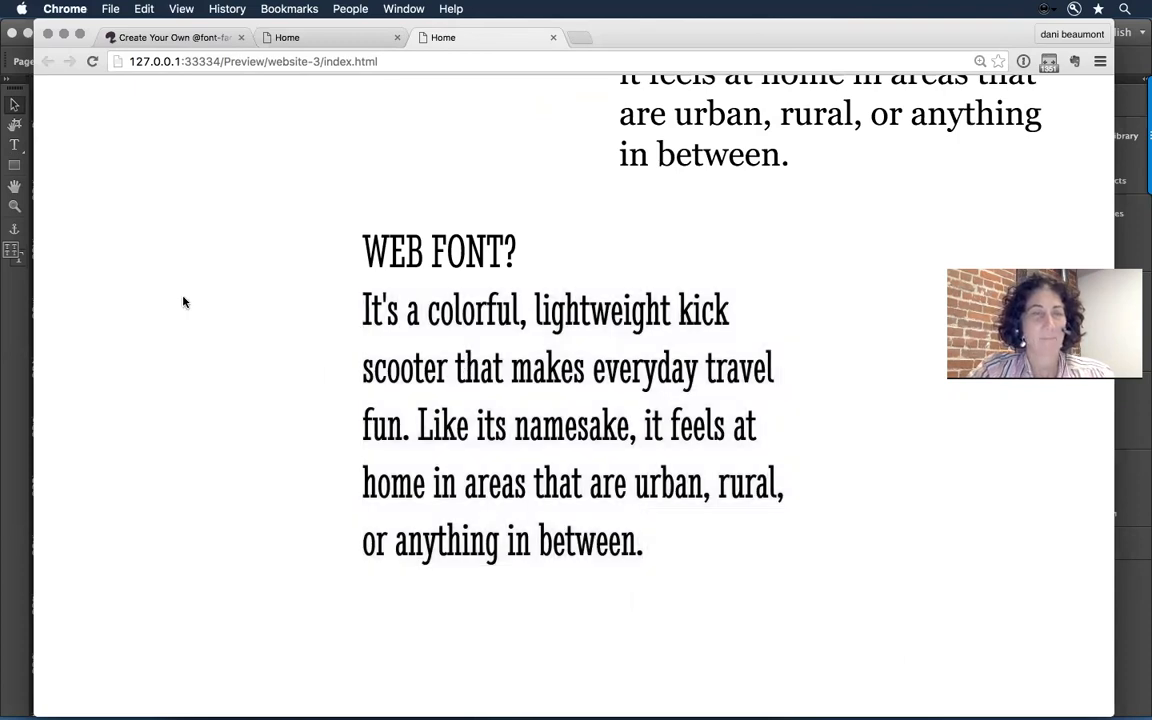
Step: Check the context options for the system font sample and open the source code of the preview page
{"action": "scroll", "coordinate": [183, 298], "scroll_direction": "up", "scroll_amount": 5}
{"action": "scroll", "coordinate": [183, 298], "scroll_direction": "down", "scroll_amount": 1}
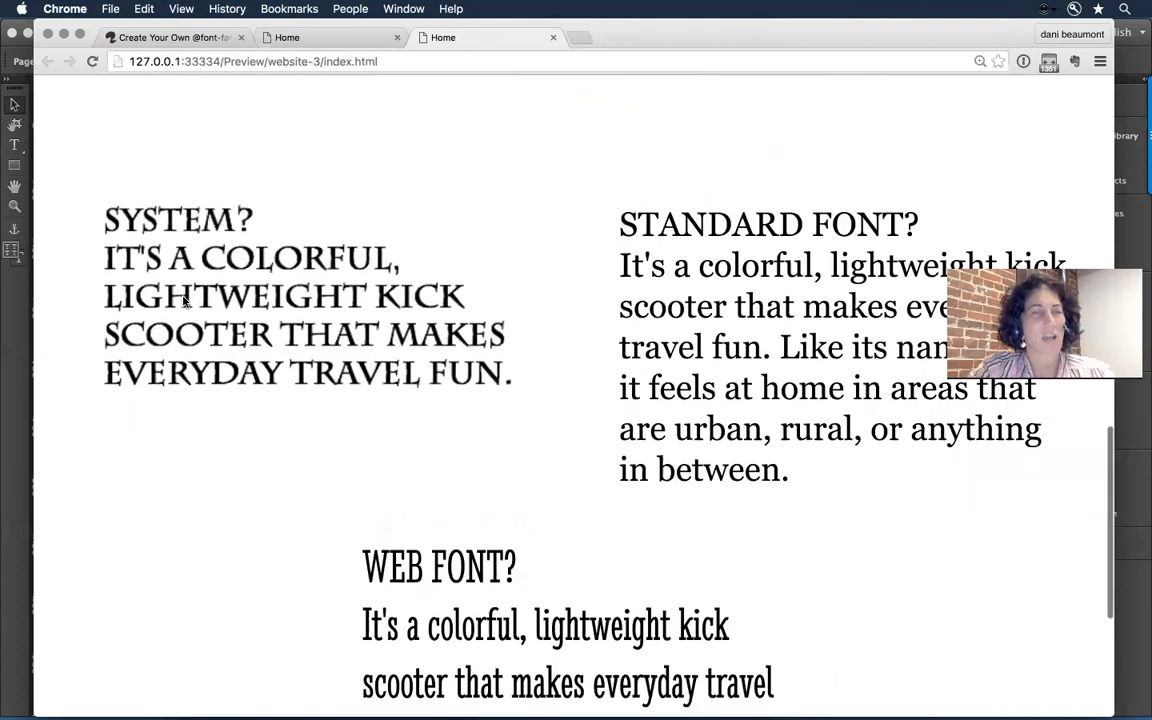
{"action": "right_click", "coordinate": [217, 485]}
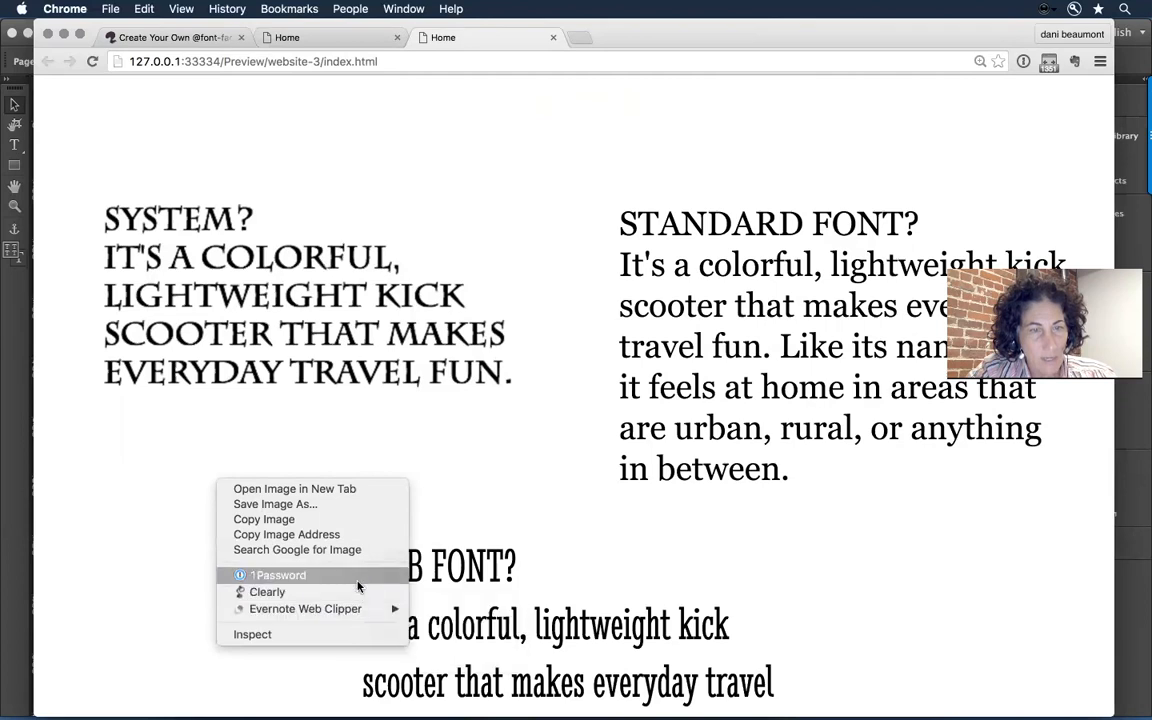
{"action": "left_click", "coordinate": [69, 545]}
{"action": "right_click", "coordinate": [69, 545]}
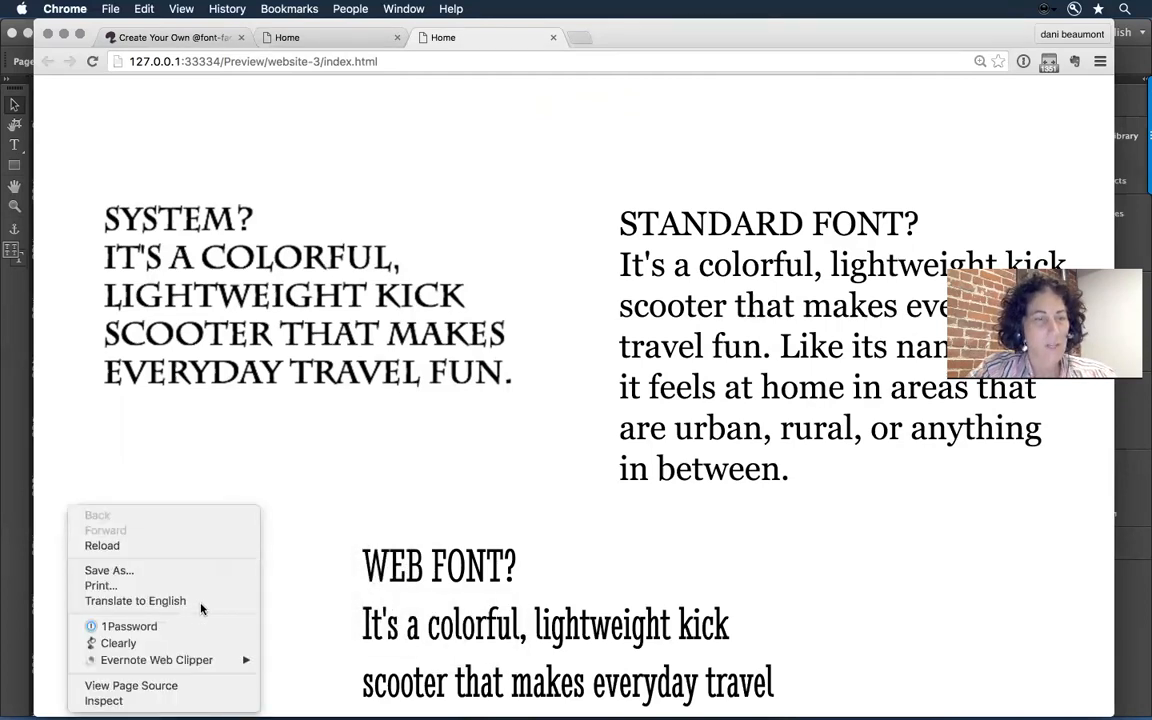
{"action": "left_click", "coordinate": [205, 688]}
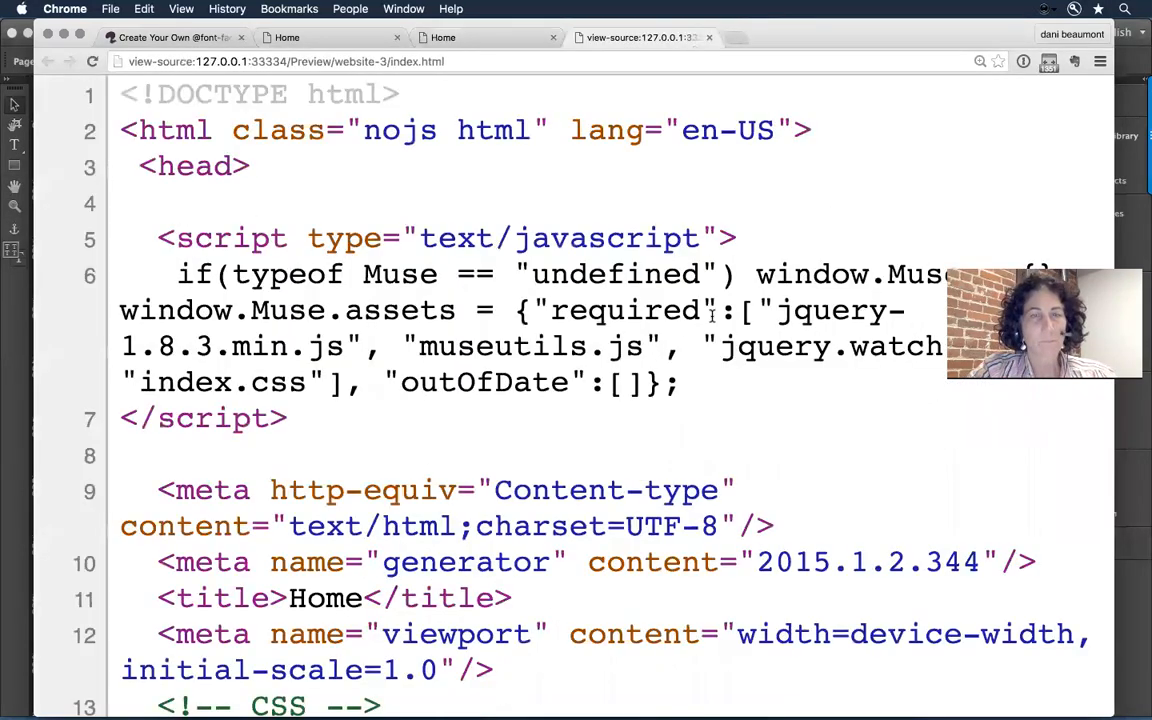
Step: Shrink the source view, open the linked images/u188-6.png file from the code to inspect it, and close its tab
{"action": "key", "text": "super+minus"}
{"action": "key", "text": "super+minus"}
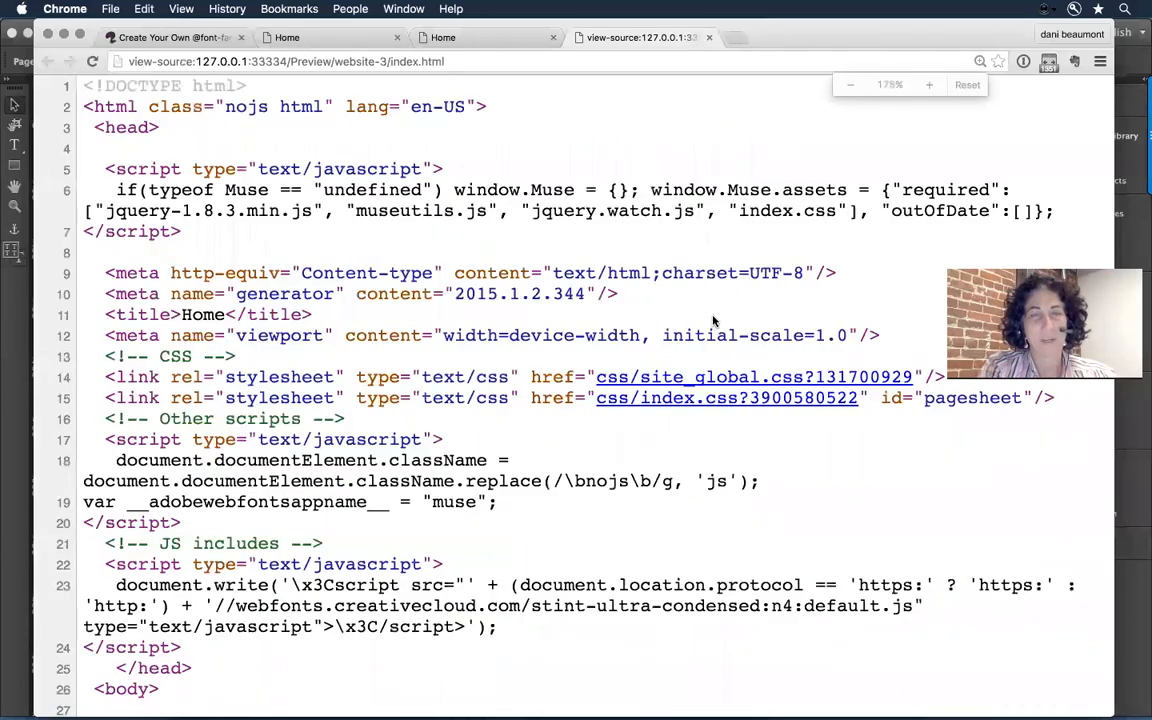
{"action": "key", "text": "super+minus"}
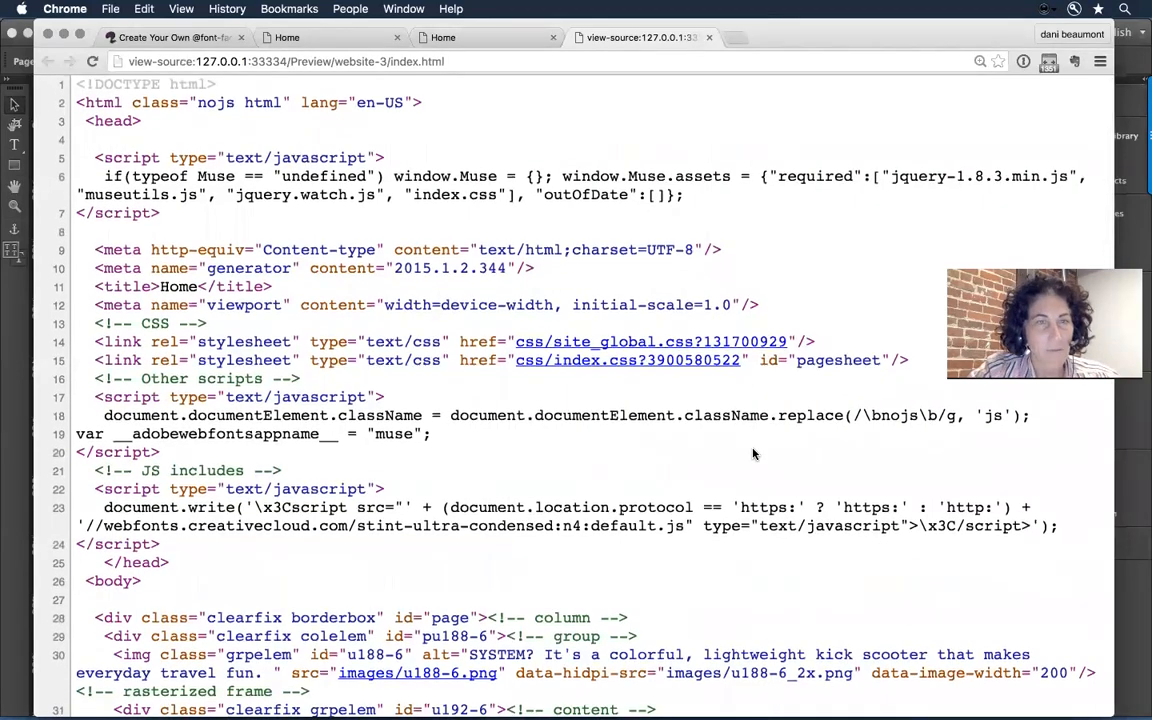
{"action": "scroll", "coordinate": [754, 454], "scroll_direction": "down", "scroll_amount": 5}
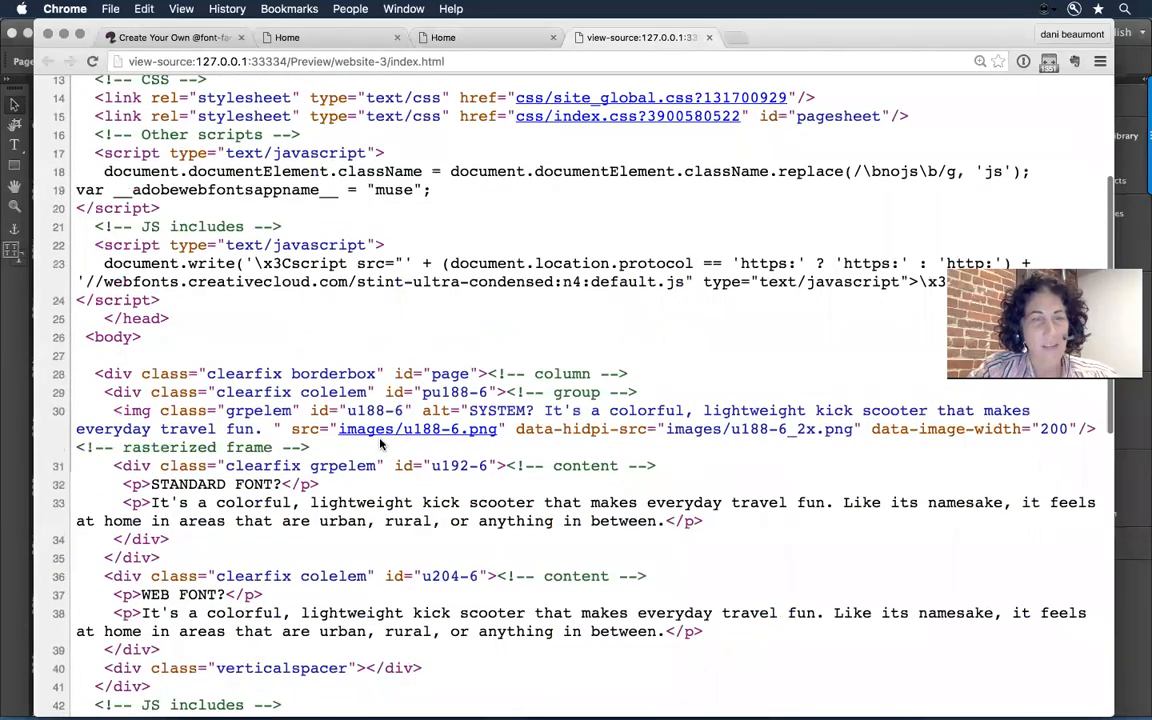
{"action": "left_click", "coordinate": [436, 430]}
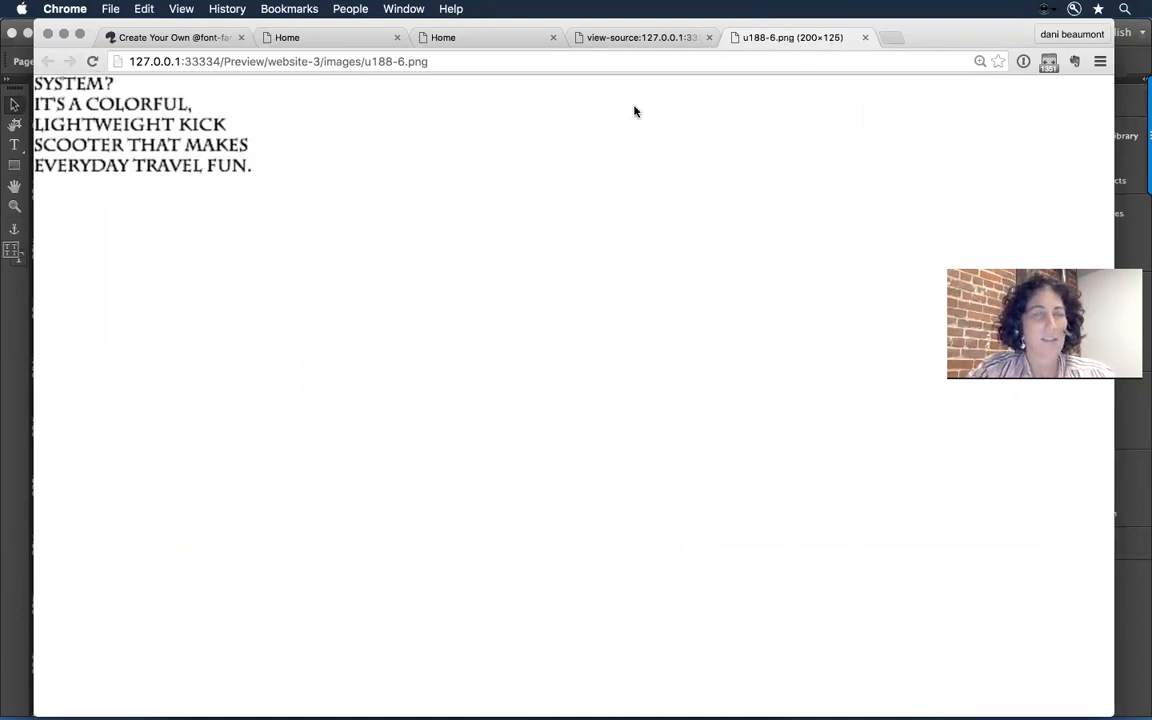
{"action": "left_click", "coordinate": [865, 38]}
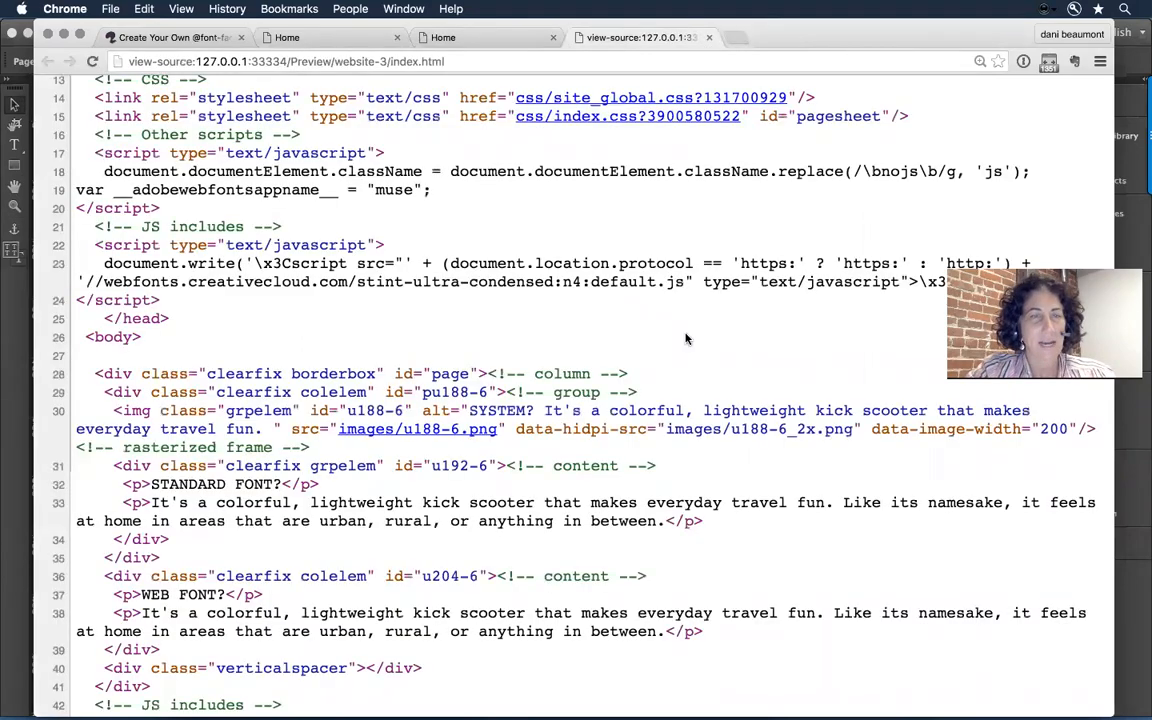
Step: Highlight the alt text of the system font image in the source code to examine it, and close the source tab
{"action": "scroll", "coordinate": [685, 338], "scroll_direction": "up", "scroll_amount": 2}
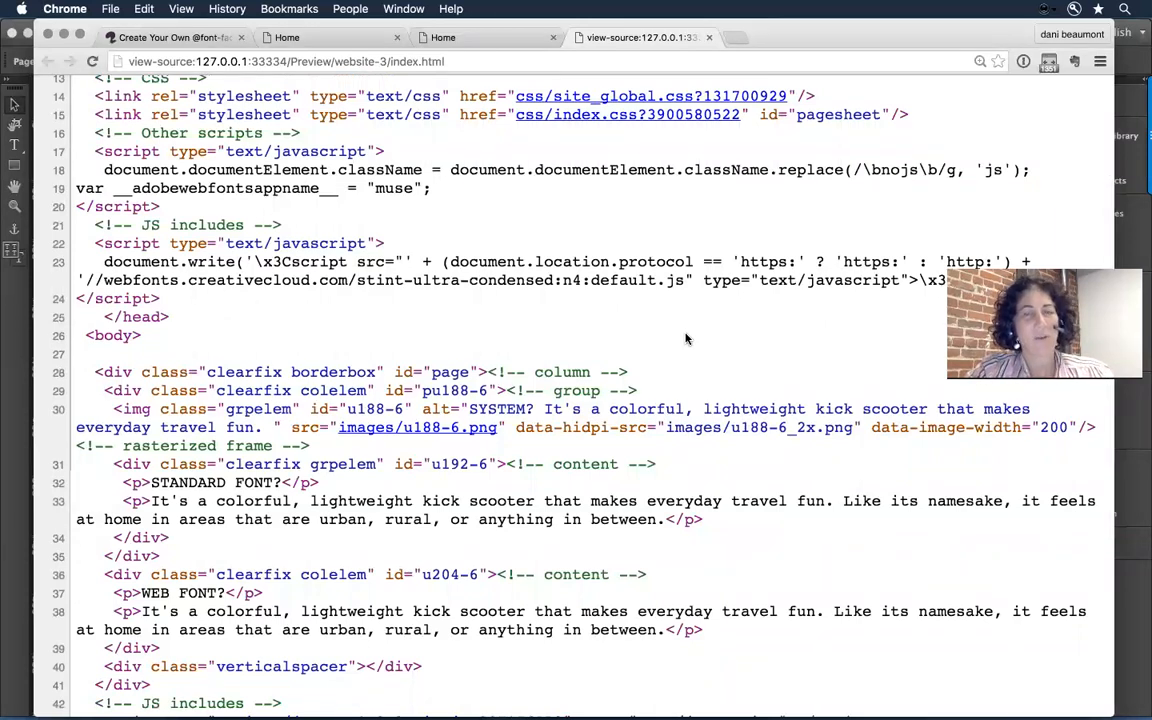
{"action": "double_click", "coordinate": [482, 409]}
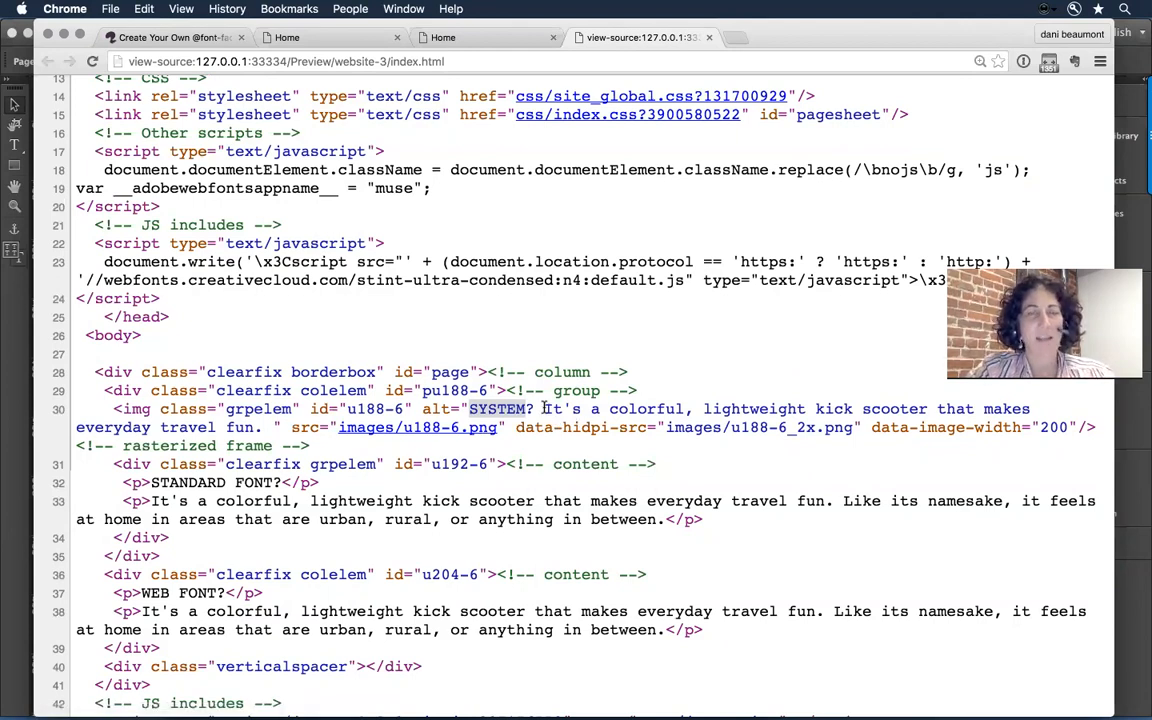
{"action": "triple_click", "coordinate": [664, 410]}
{"action": "left_click", "coordinate": [671, 418]}
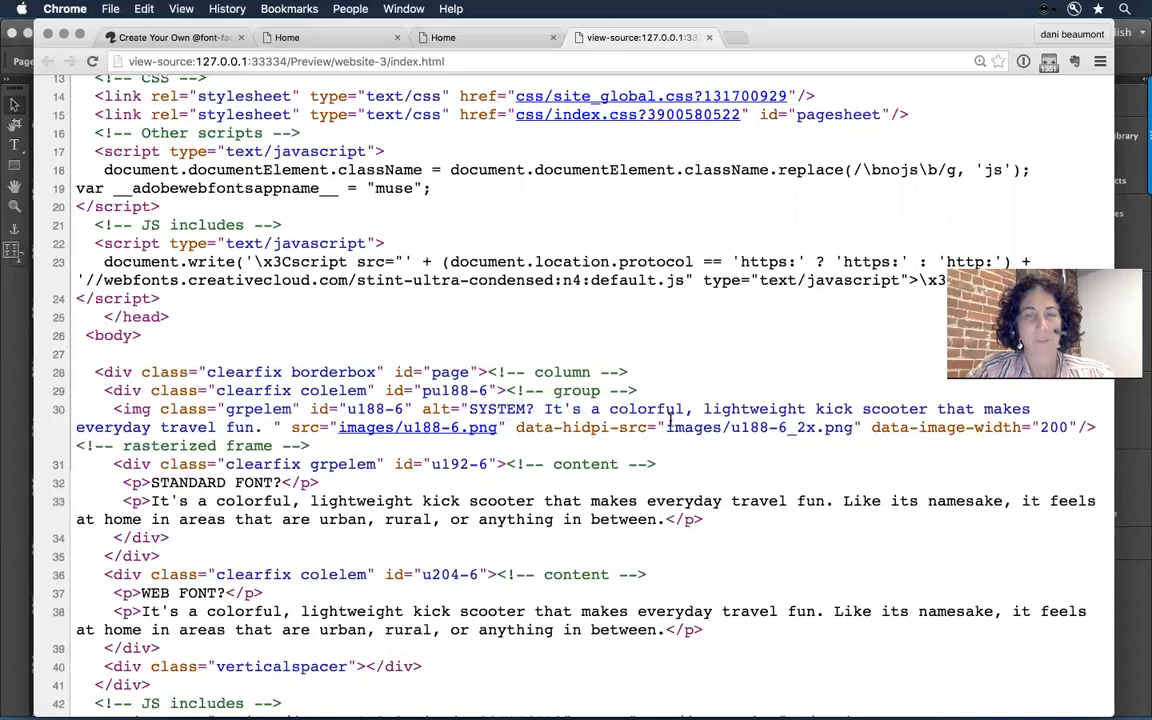
{"action": "left_click_drag", "start_coordinate": [472, 410], "coordinate": [885, 410]}
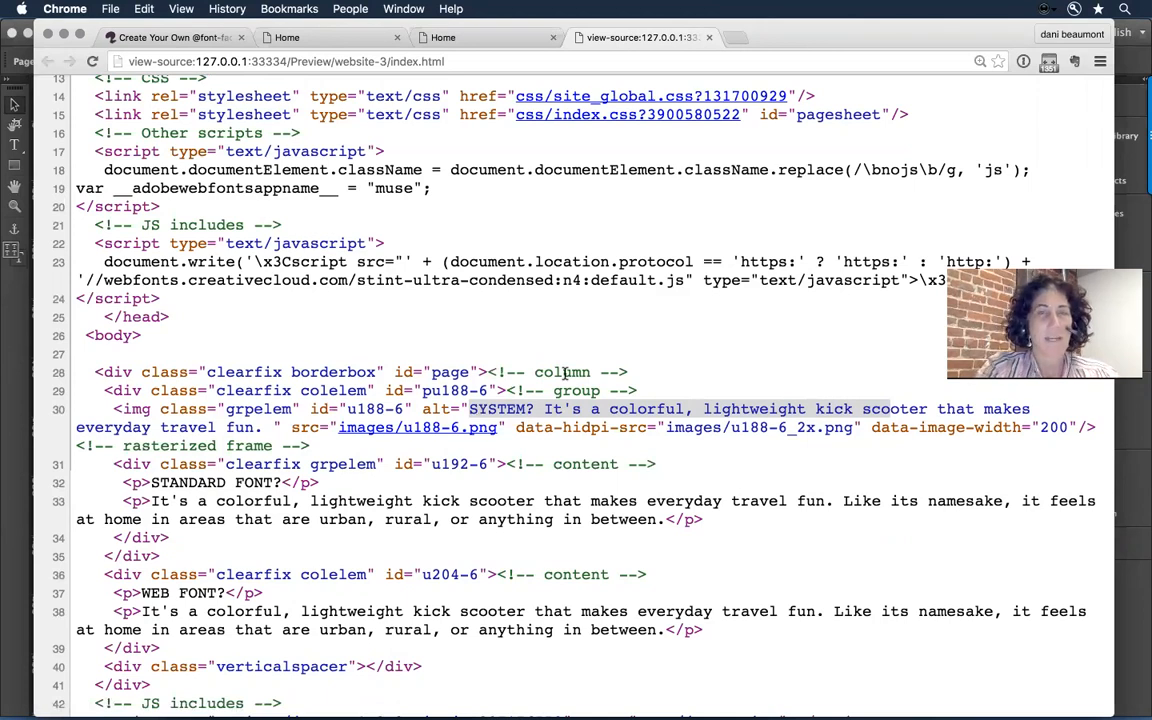
{"action": "left_click", "coordinate": [659, 184]}
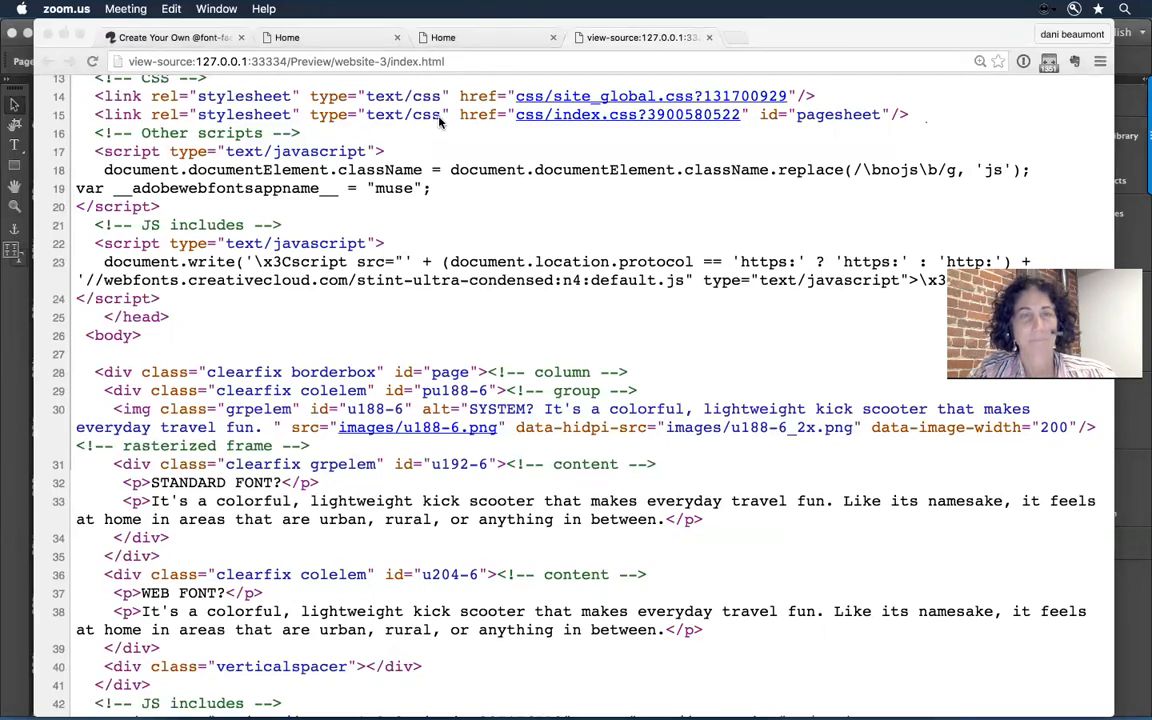
{"action": "left_click", "coordinate": [524, 205]}
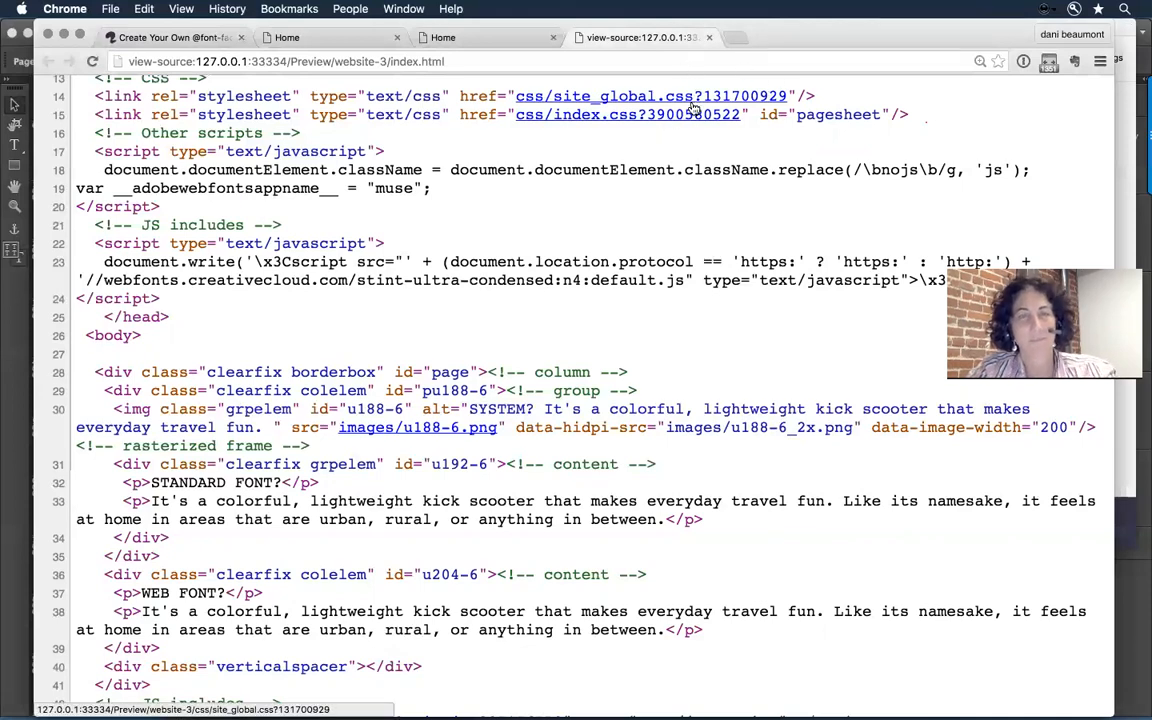
{"action": "left_click", "coordinate": [709, 37]}
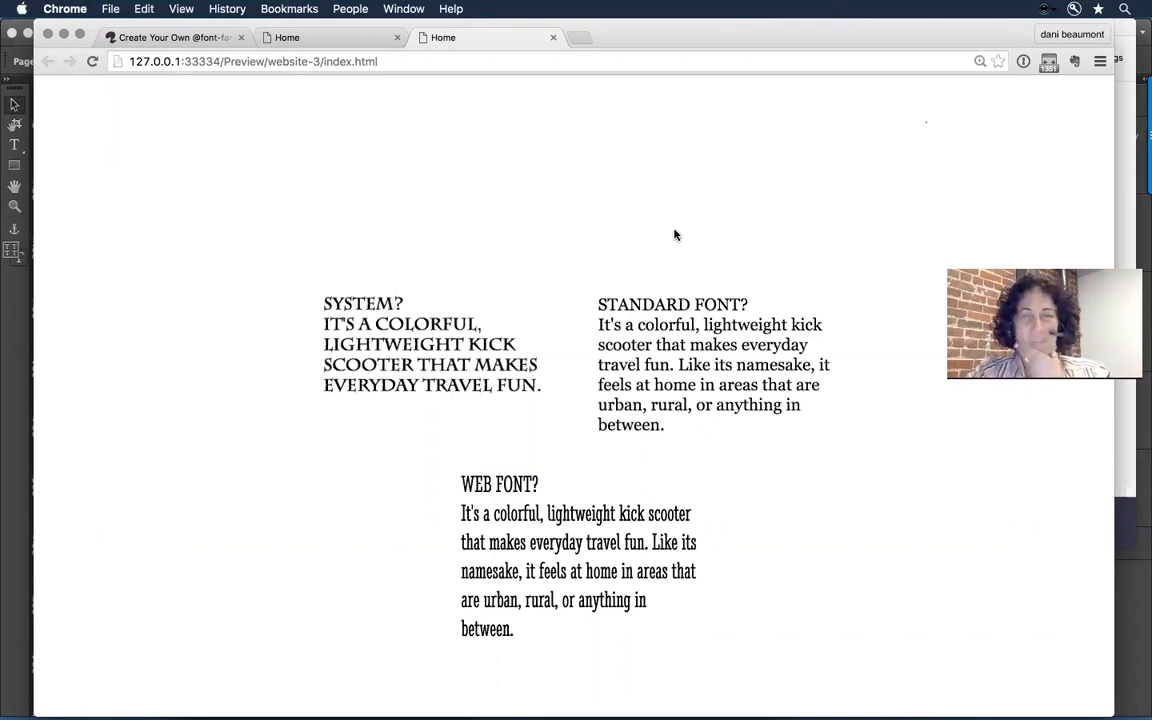
Step: Open the website kickapigeon.com in a new browser tab
{"action": "key", "text": "super+t"}
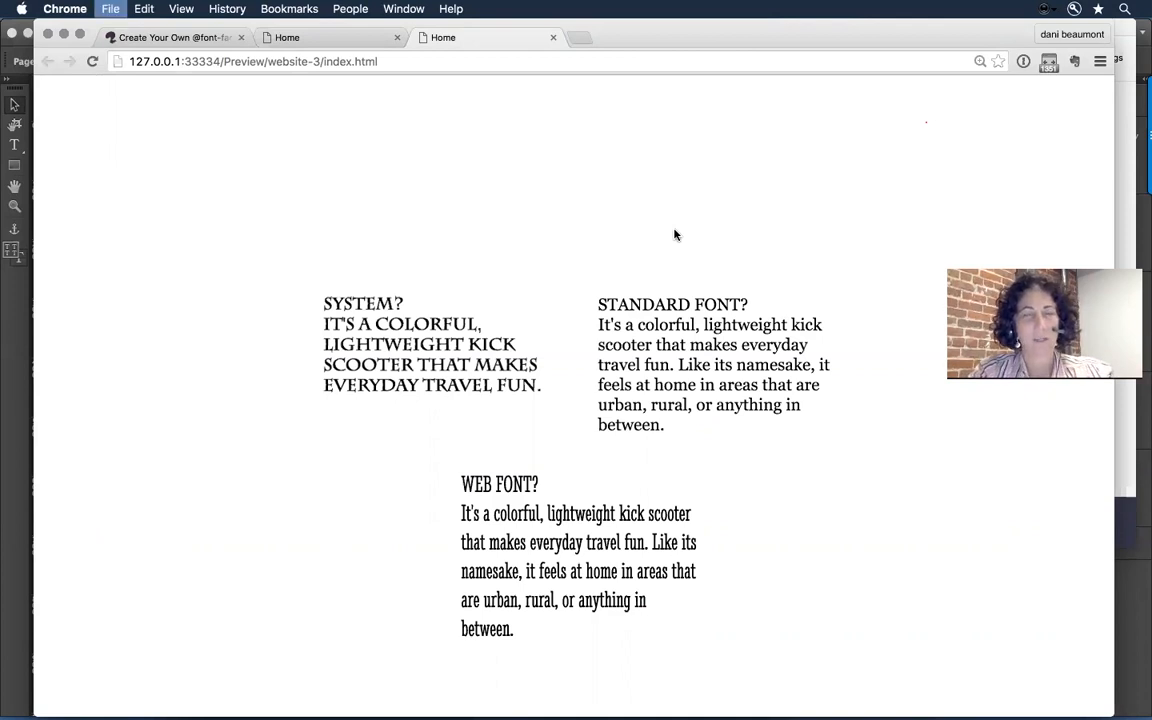
{"action": "type", "text": "p"}
{"action": "key", "text": "BackSpace"}
{"action": "type", "text": "kickapigeon.com"}
{"action": "key", "text": "Return"}
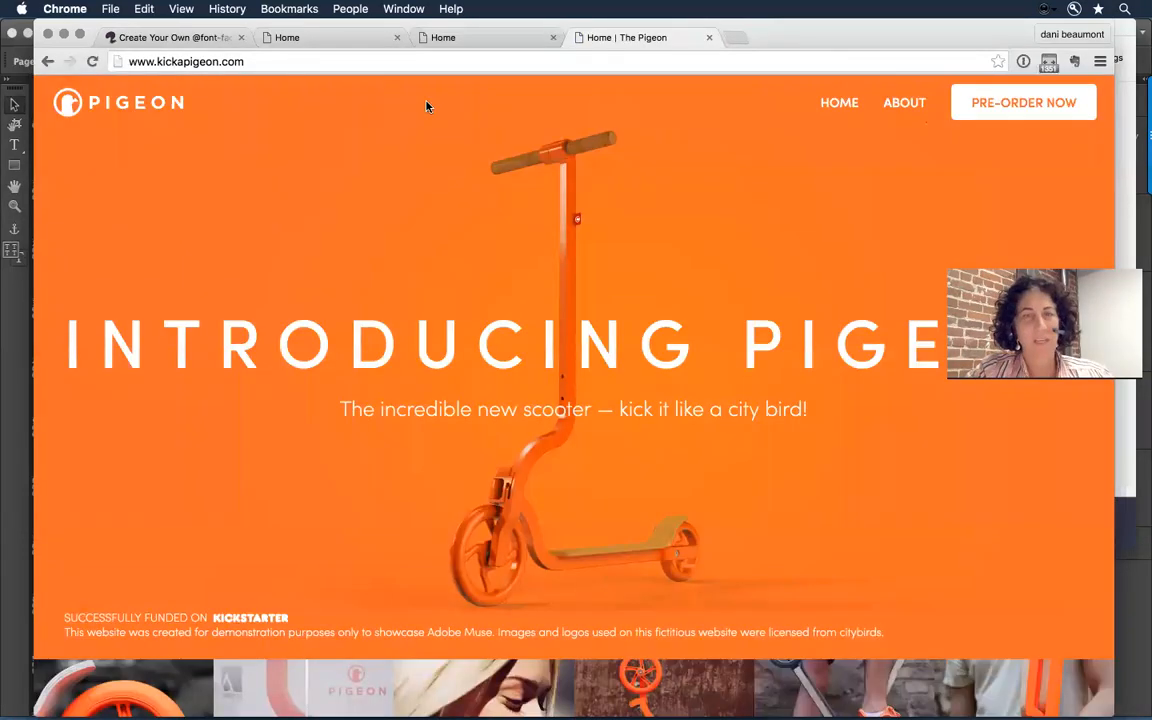
Step: Look through the Pigeon home page down to its footer to examine its text, icons and images
{"action": "left_click", "coordinate": [180, 9]}
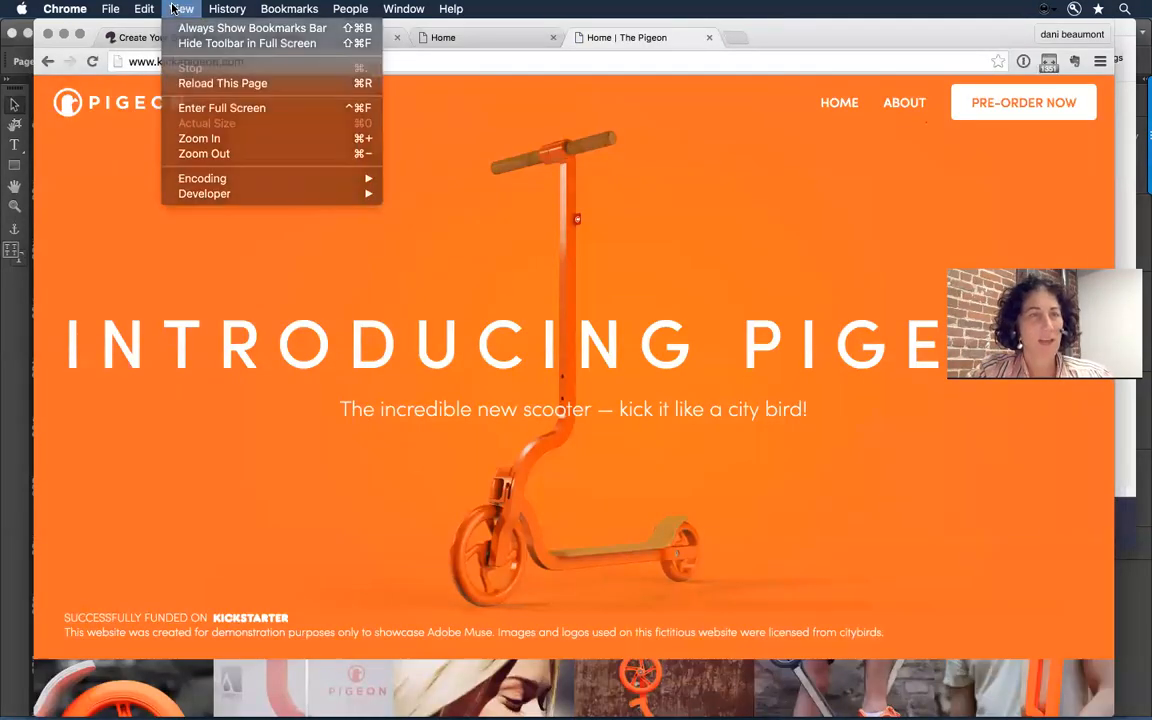
{"action": "left_click", "coordinate": [257, 247]}
{"action": "scroll", "coordinate": [259, 246], "scroll_direction": "down", "scroll_amount": 5}
{"action": "scroll", "coordinate": [259, 246], "scroll_direction": "down", "scroll_amount": 3}
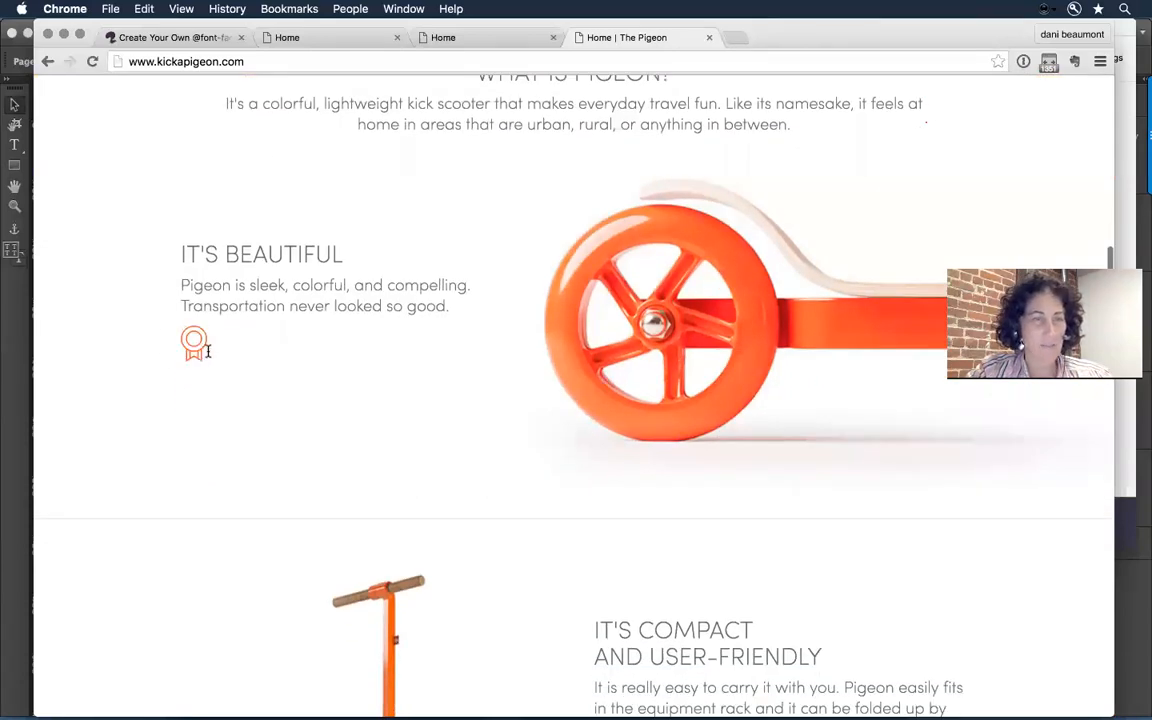
{"action": "scroll", "coordinate": [208, 350], "scroll_direction": "down", "scroll_amount": 4}
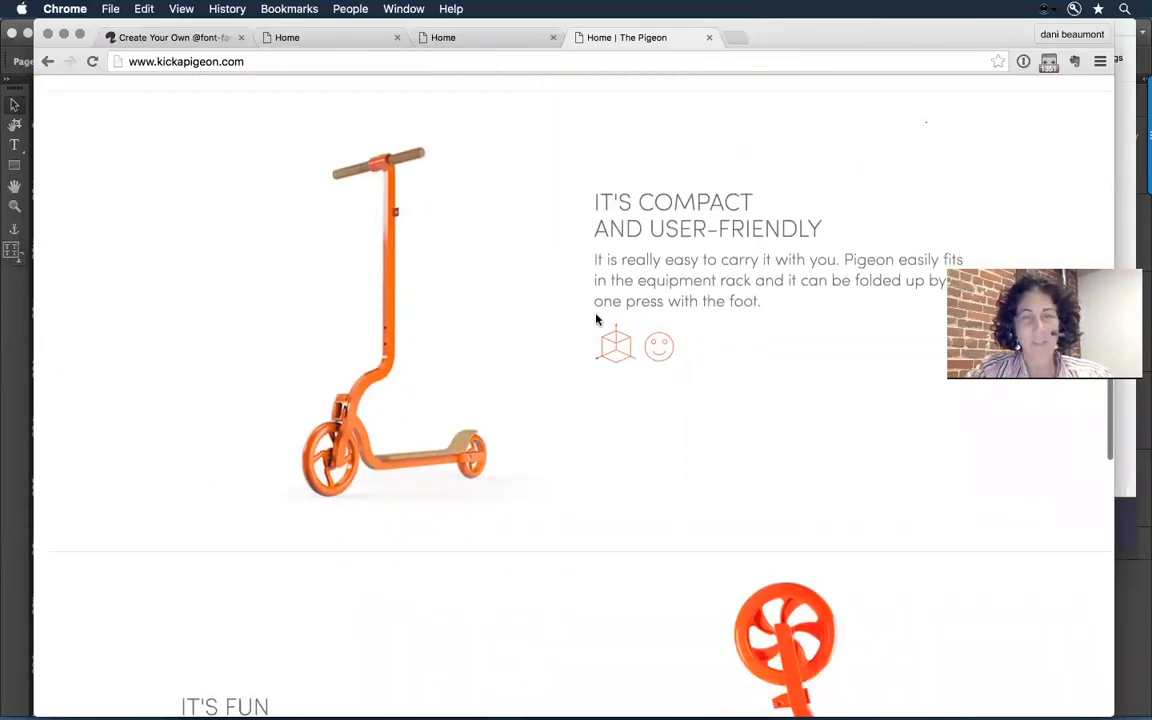
{"action": "scroll", "coordinate": [732, 400], "scroll_direction": "down", "scroll_amount": 12}
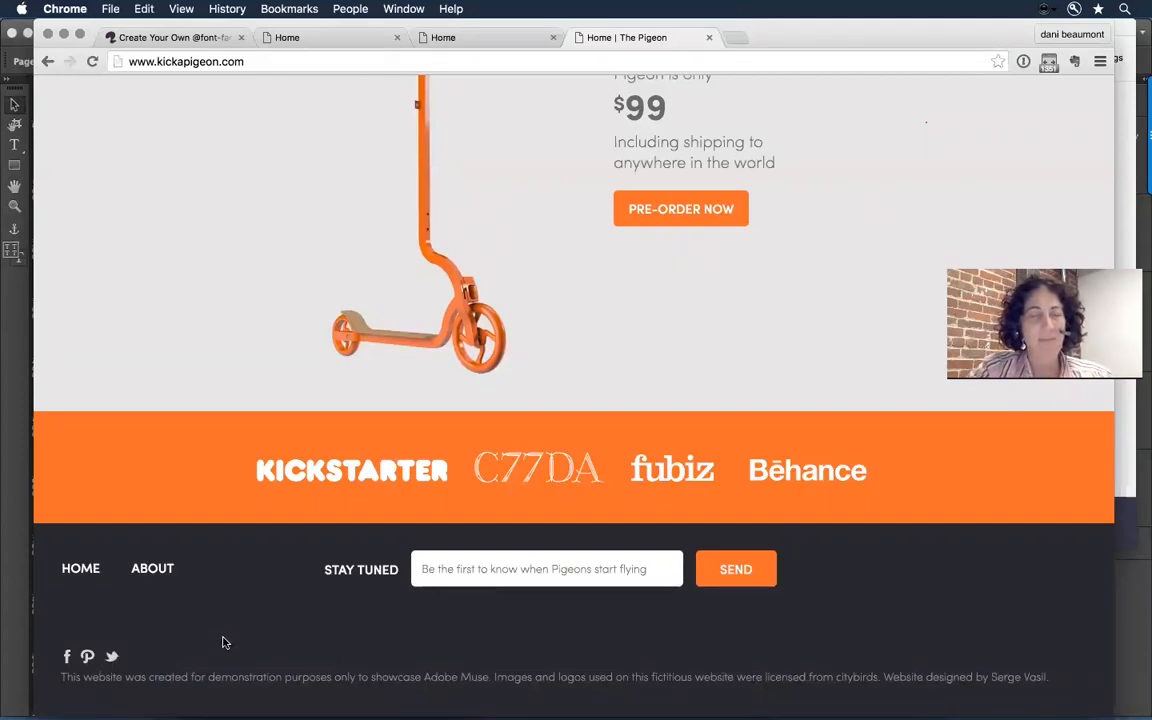
Step: Look back over the Pigeon home page from the footer to the header and down to the "What is Pigeon?" section
{"action": "scroll", "coordinate": [224, 643], "scroll_direction": "up", "scroll_amount": 20}
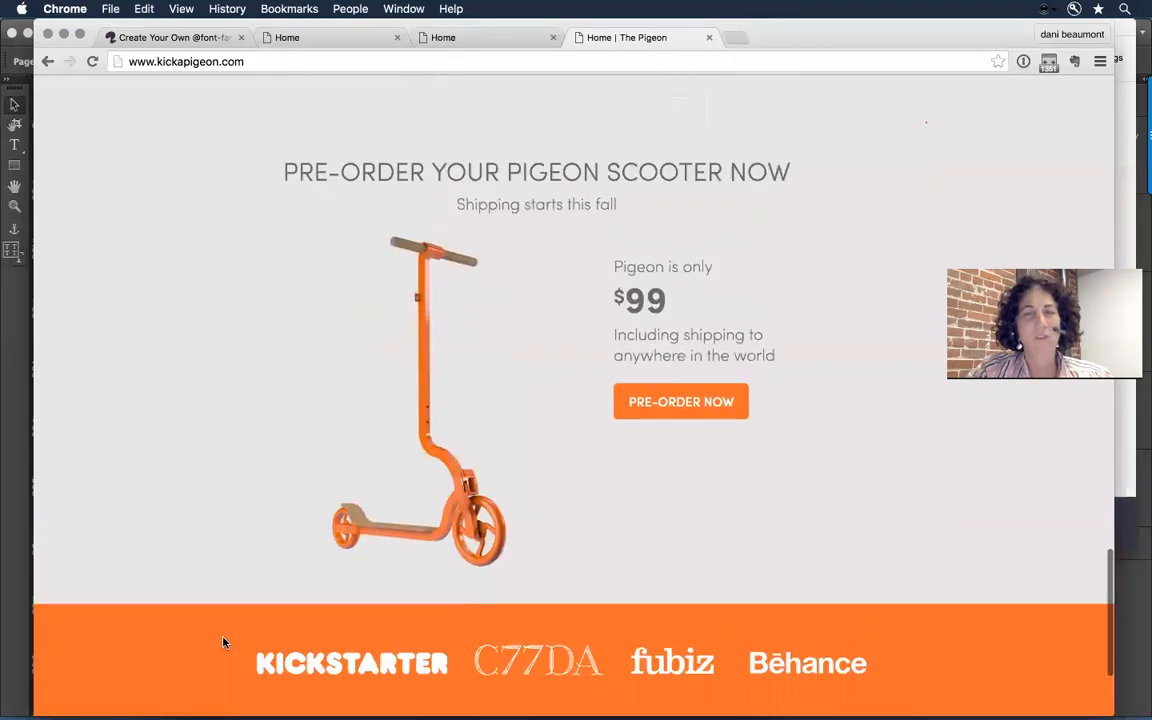
{"action": "scroll", "coordinate": [224, 643], "scroll_direction": "up", "scroll_amount": 5}
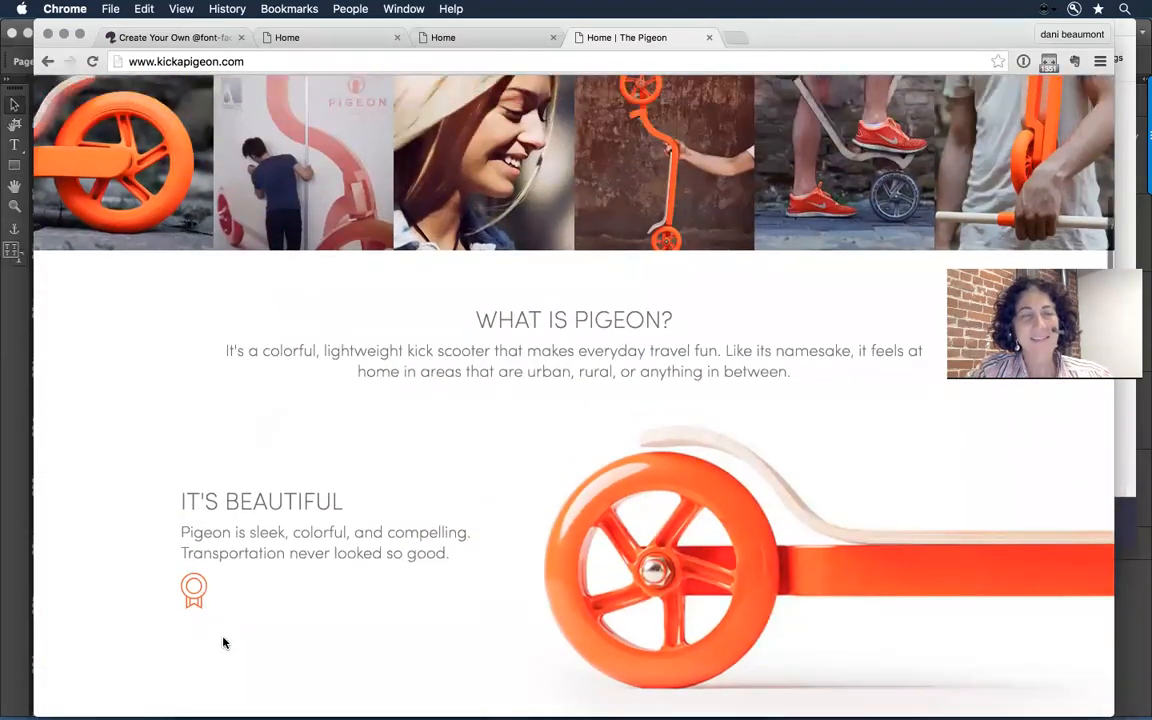
{"action": "scroll", "coordinate": [224, 643], "scroll_direction": "up", "scroll_amount": 2}
{"action": "scroll", "coordinate": [224, 643], "scroll_direction": "up", "scroll_amount": 5}
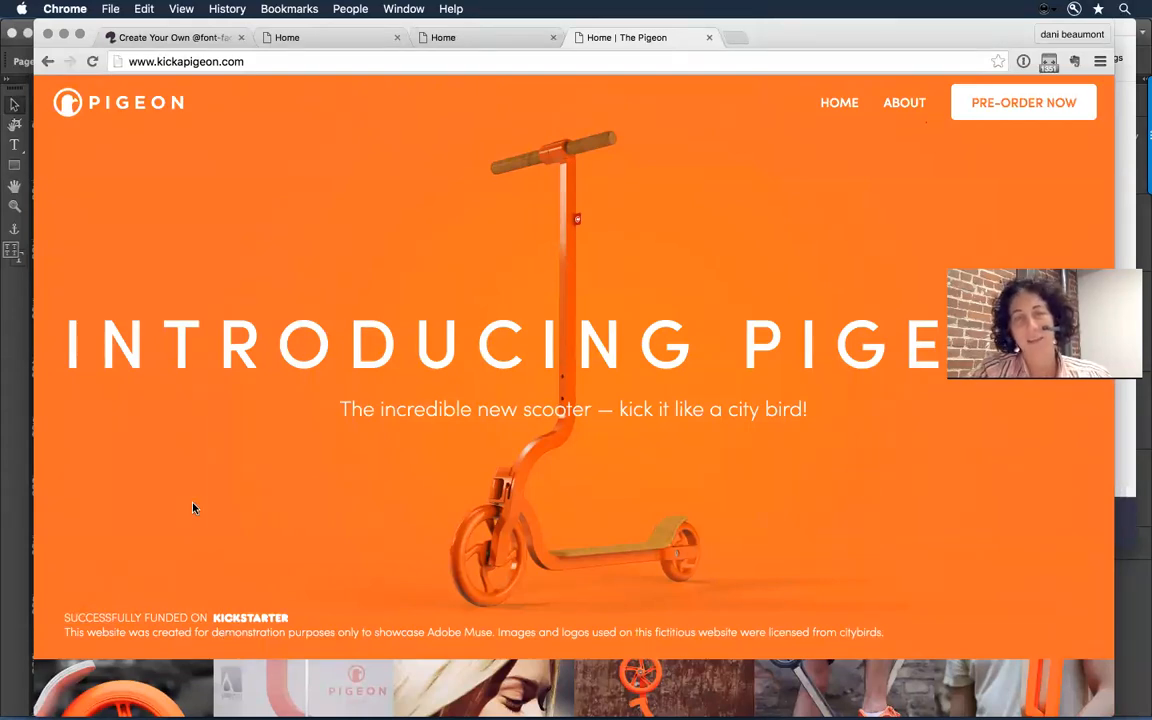
{"action": "scroll", "coordinate": [398, 447], "scroll_direction": "down", "scroll_amount": 10}
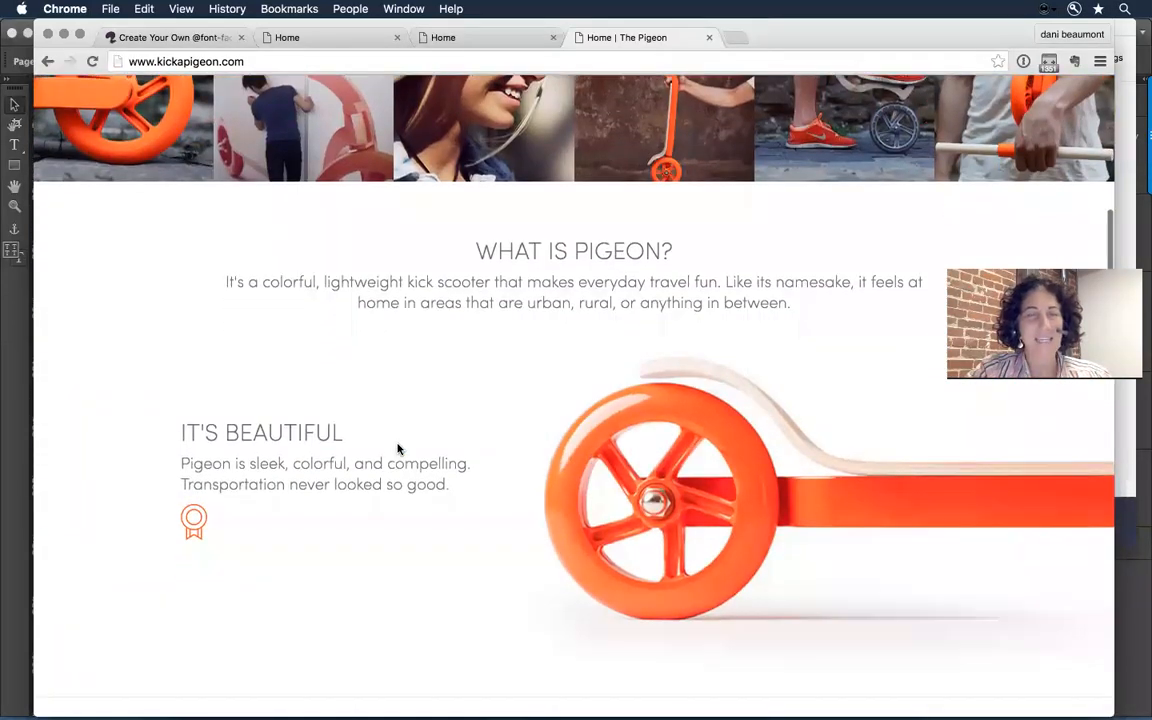
{"action": "scroll", "coordinate": [398, 449], "scroll_direction": "down", "scroll_amount": 1}
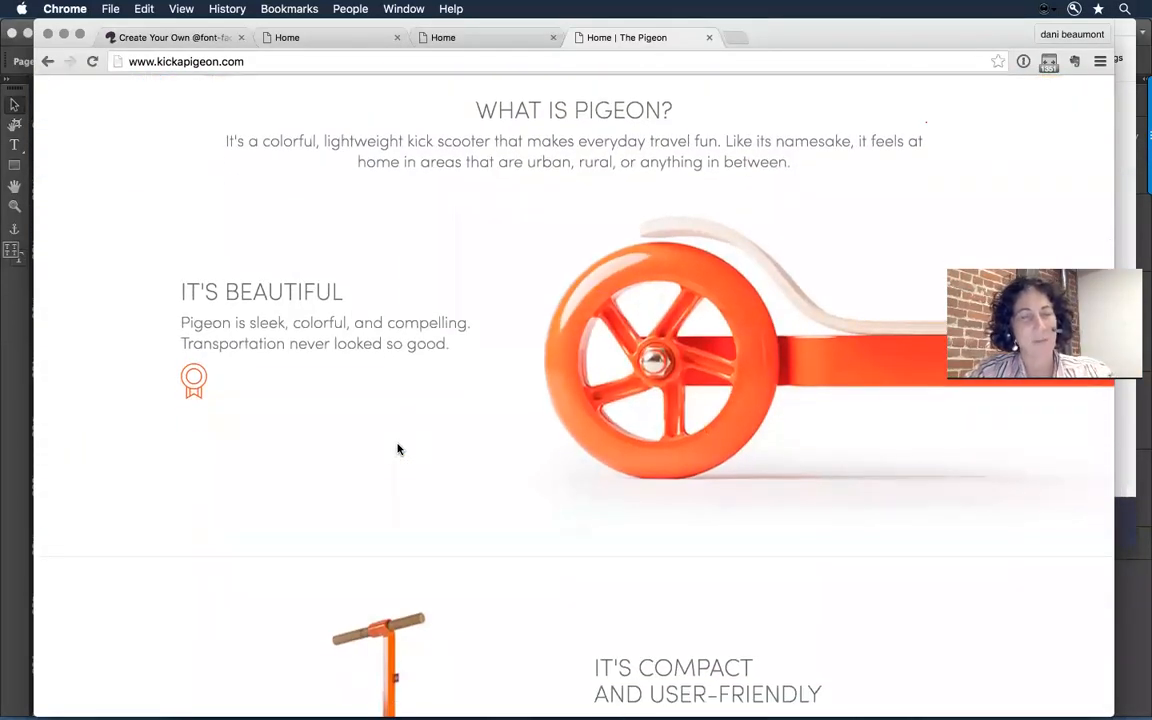
Step: Switch to Adobe Muse, view the self-hosted fonts in the Add Web Fonts dialog, and cancel the dialog
{"action": "key", "text": "super+Tab"}
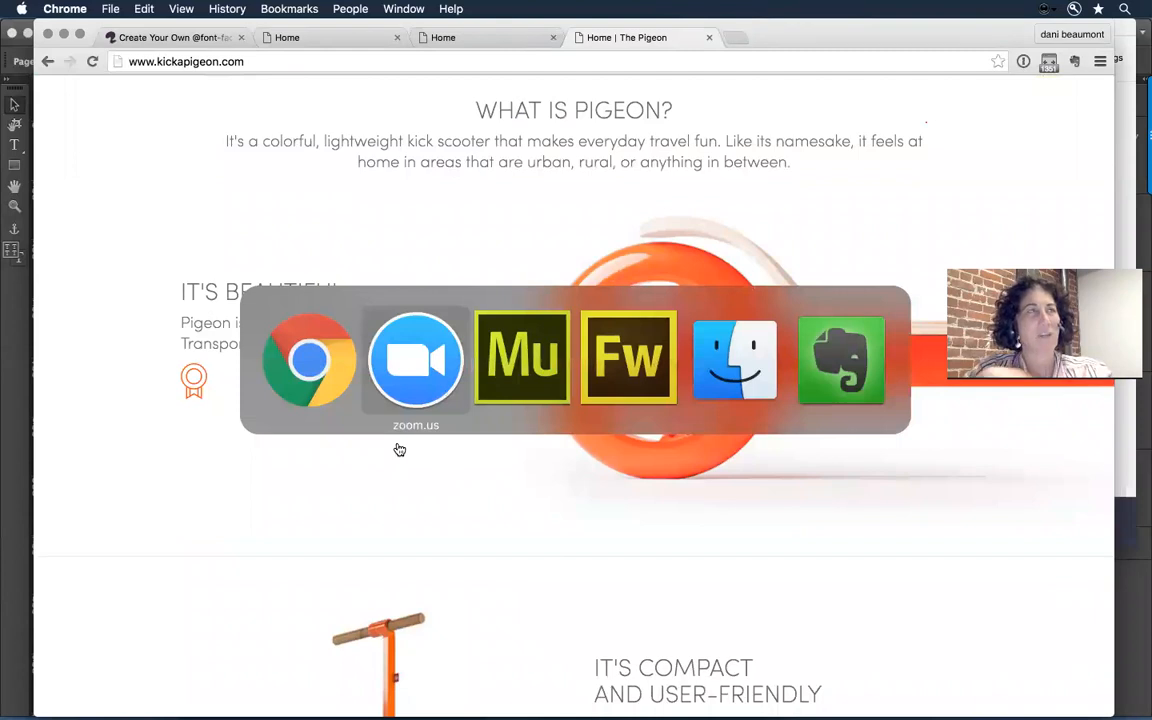
{"action": "key", "text": "super+Tab"}
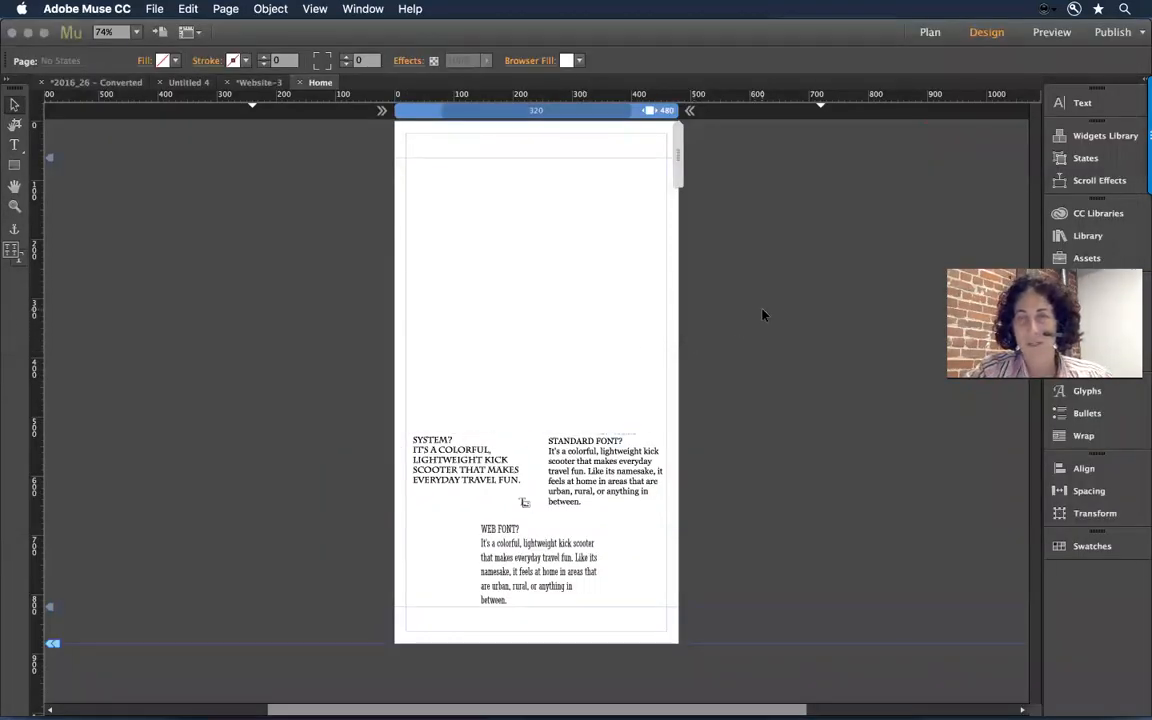
{"action": "left_click", "coordinate": [154, 8]}
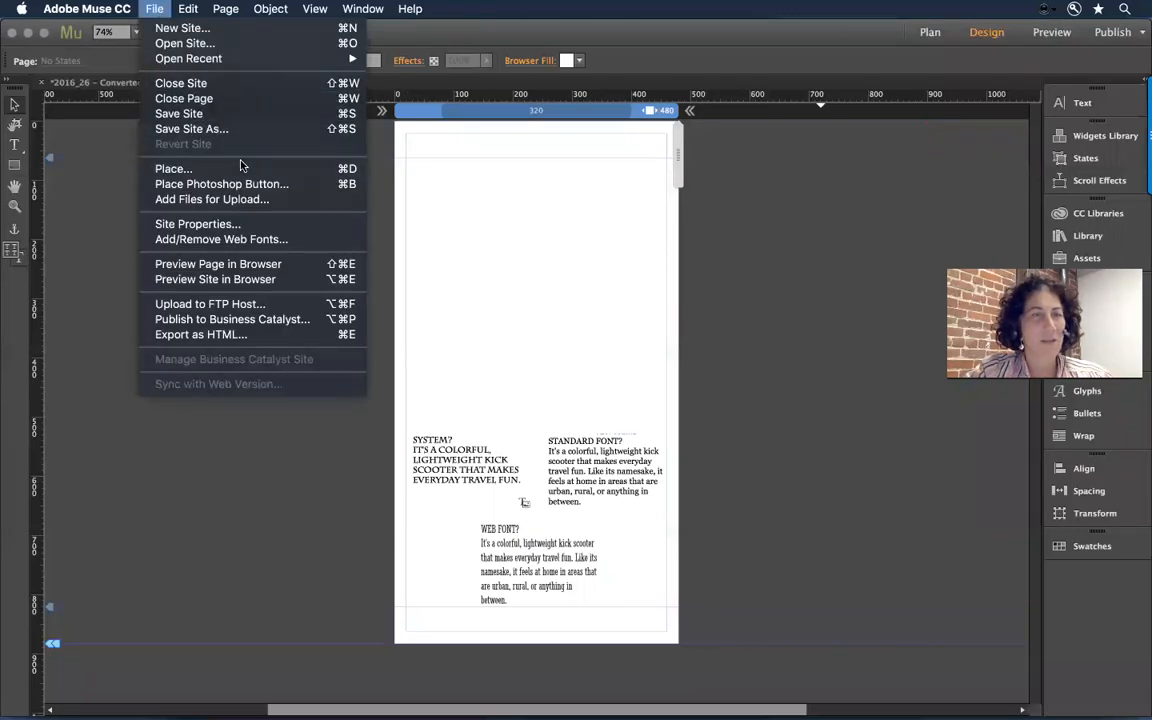
{"action": "left_click", "coordinate": [240, 240]}
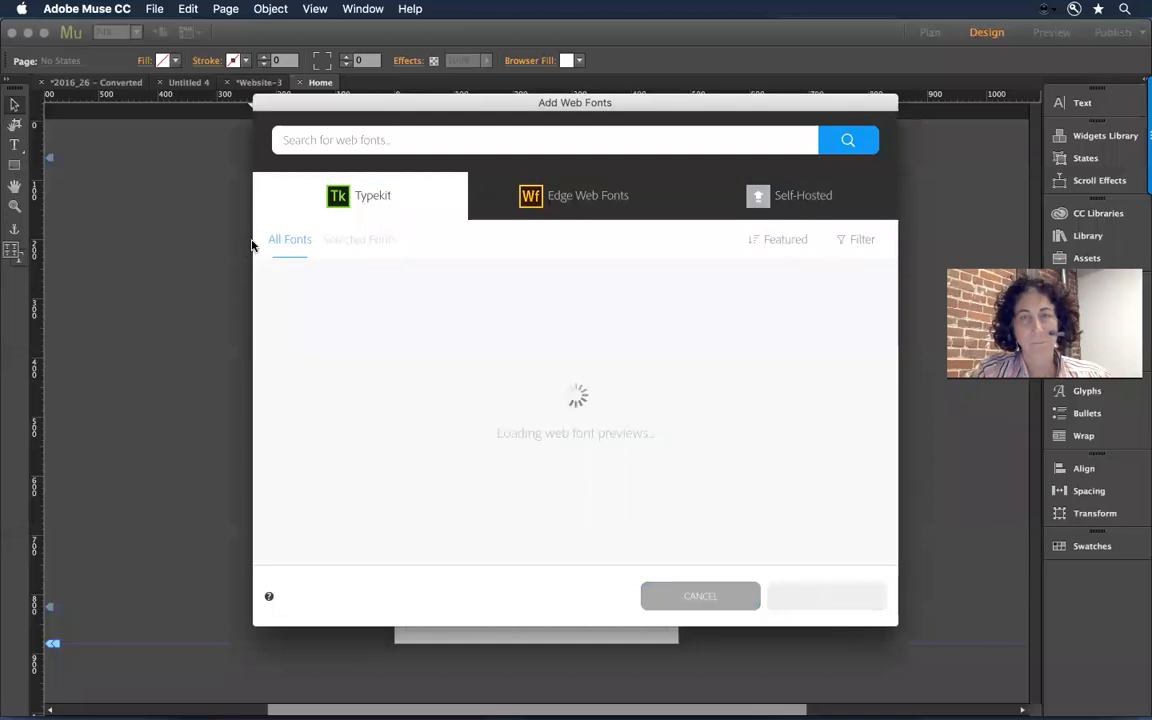
{"action": "left_click", "coordinate": [810, 195]}
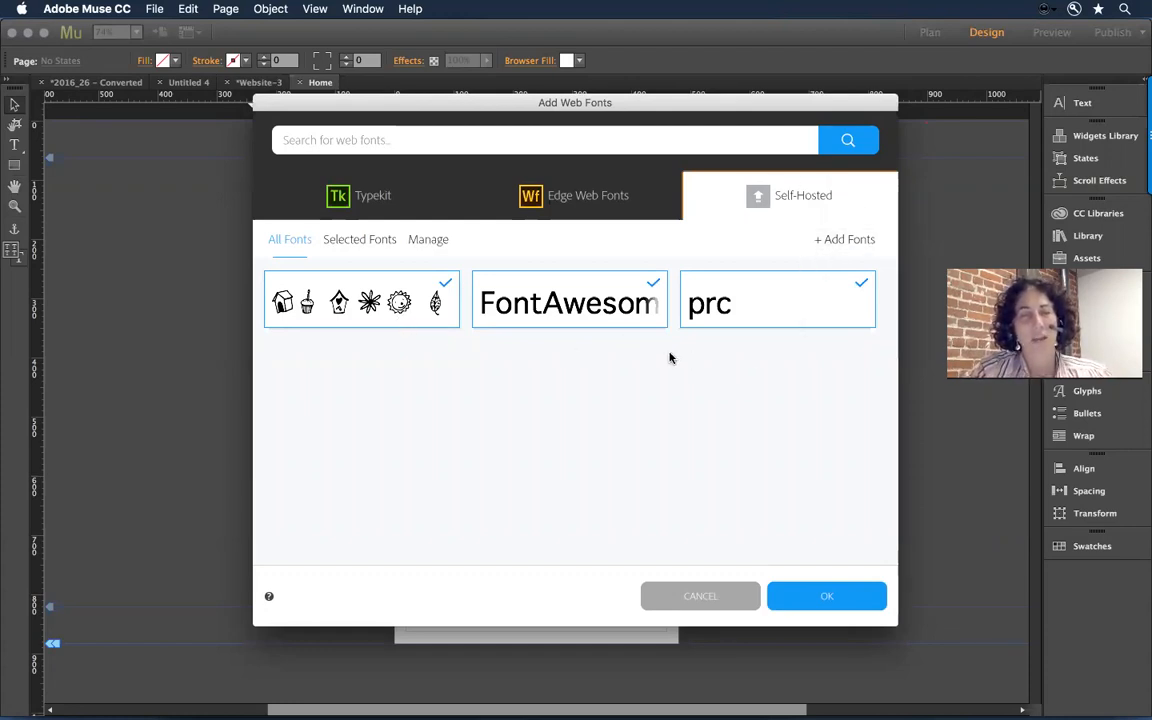
{"action": "left_click", "coordinate": [740, 598]}
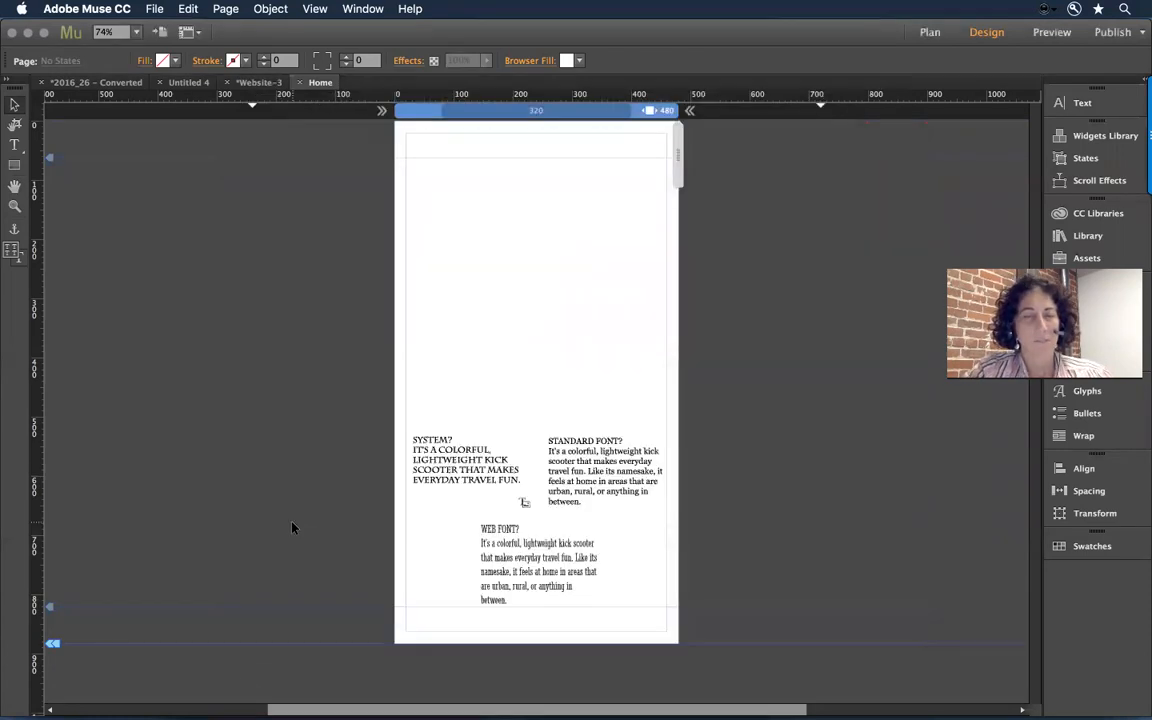
Step: Switch to Chrome and open the website fontawesome.io in a new browser window
{"action": "key", "text": "super+Tab"}
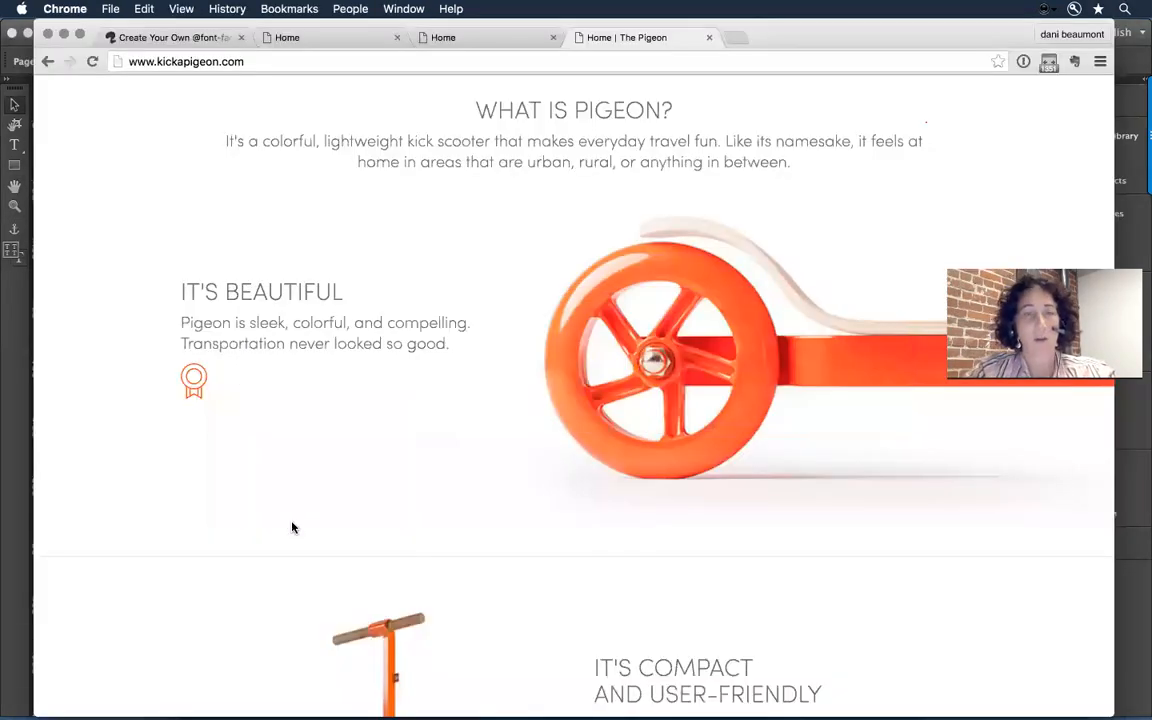
{"action": "key", "text": "super+n"}
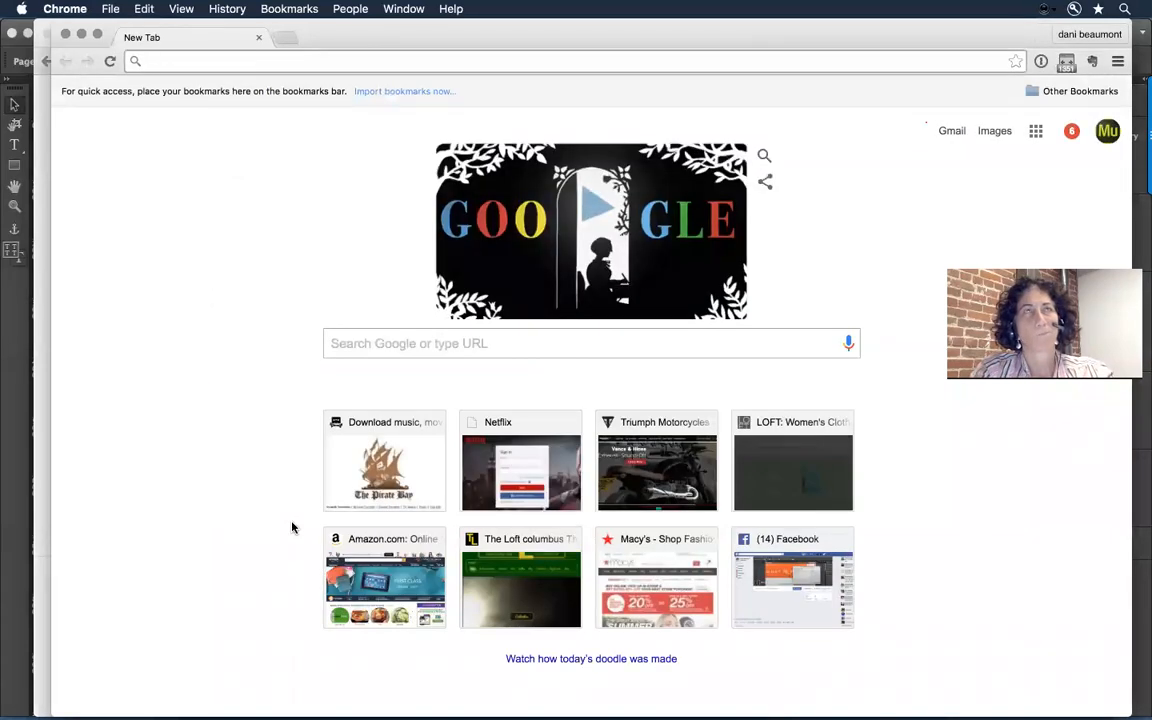
{"action": "type", "text": "fontsquirrel"}
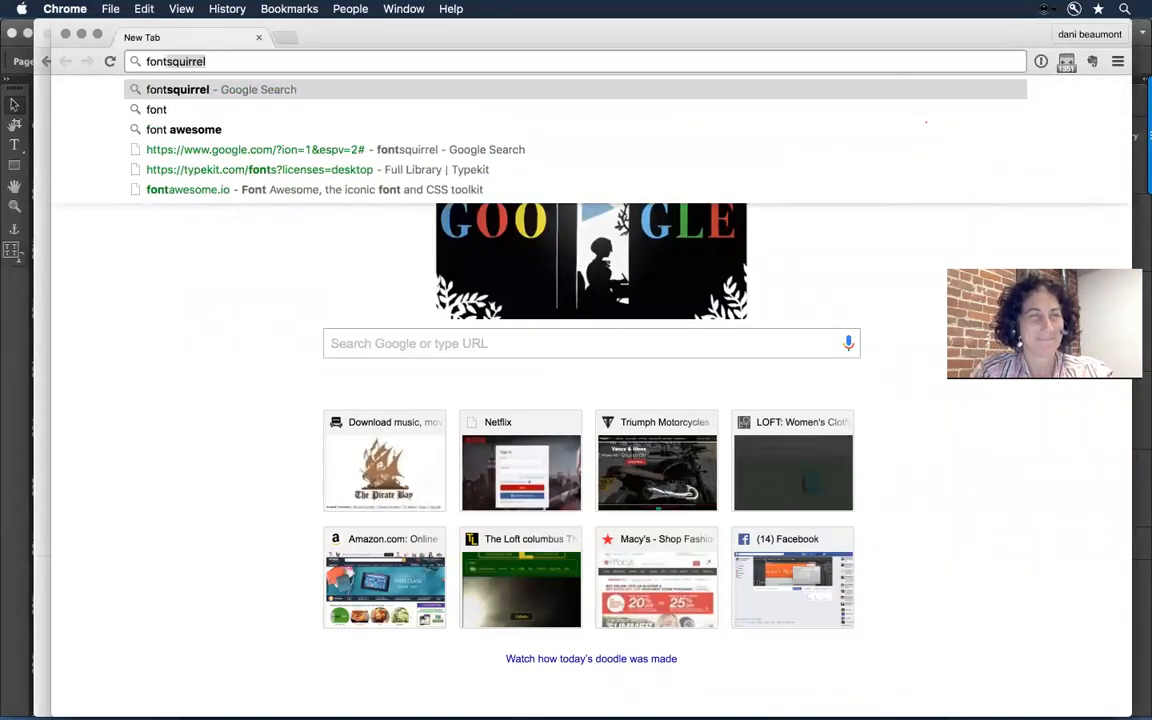
{"action": "type", "text": "a"}
{"action": "key", "text": "Return"}
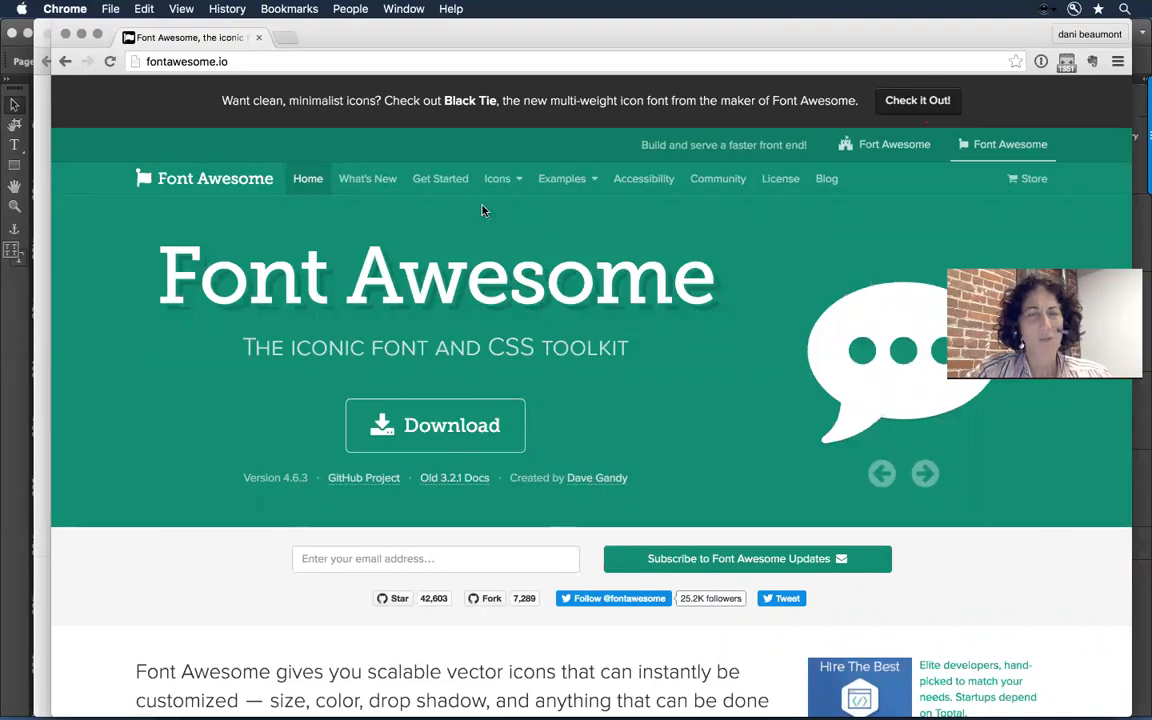
Step: Open Font Awesome's Icons page and look through its icon categories down to the file type icons
{"action": "left_click", "coordinate": [505, 186]}
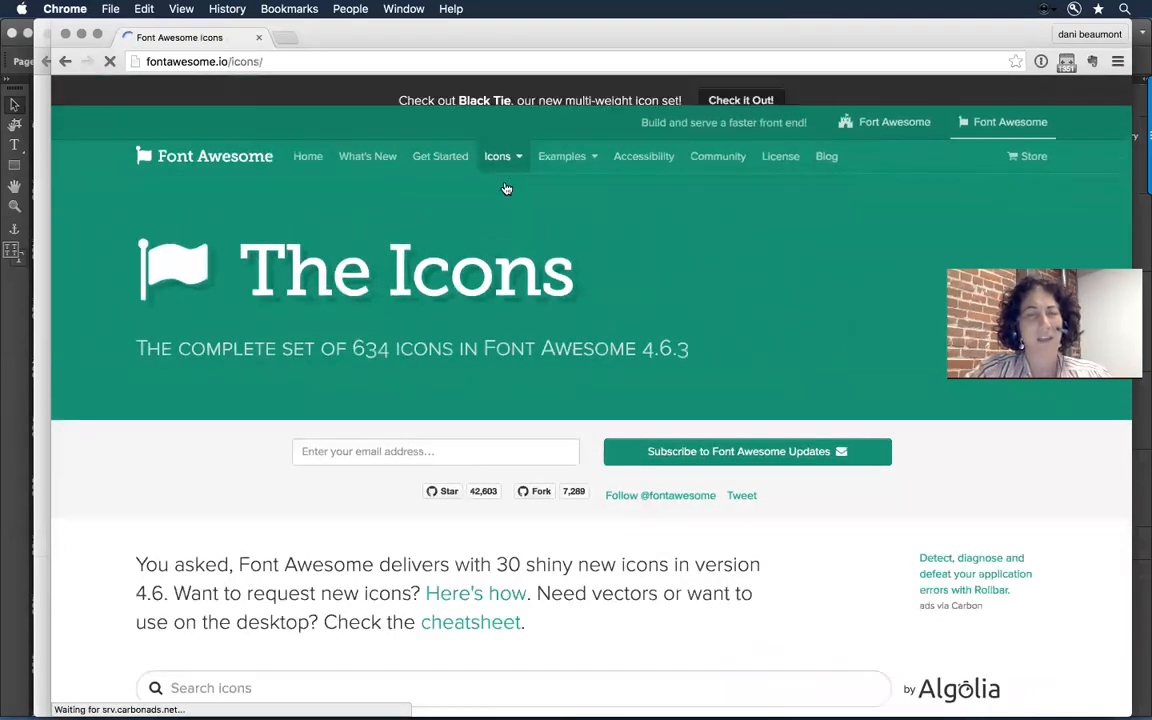
{"action": "scroll", "coordinate": [538, 334], "scroll_direction": "down", "scroll_amount": 2}
{"action": "scroll", "coordinate": [538, 334], "scroll_direction": "down", "scroll_amount": 20}
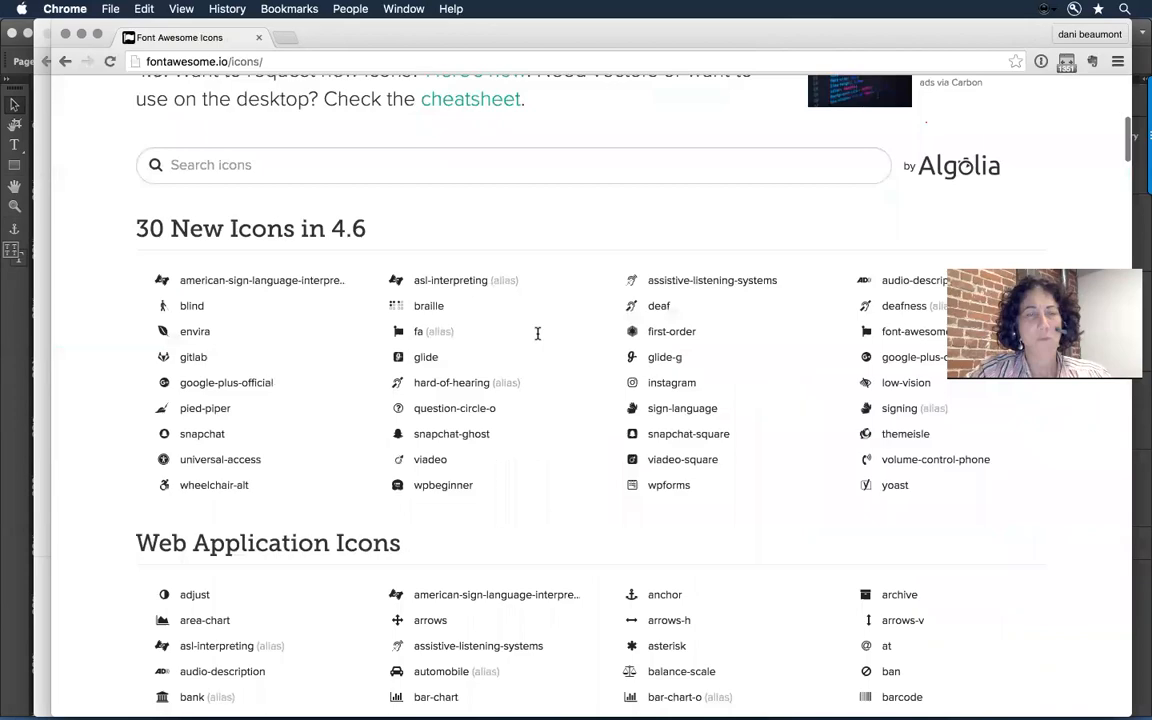
{"action": "scroll", "coordinate": [538, 334], "scroll_direction": "down", "scroll_amount": 3}
{"action": "scroll", "coordinate": [538, 334], "scroll_direction": "up", "scroll_amount": 8}
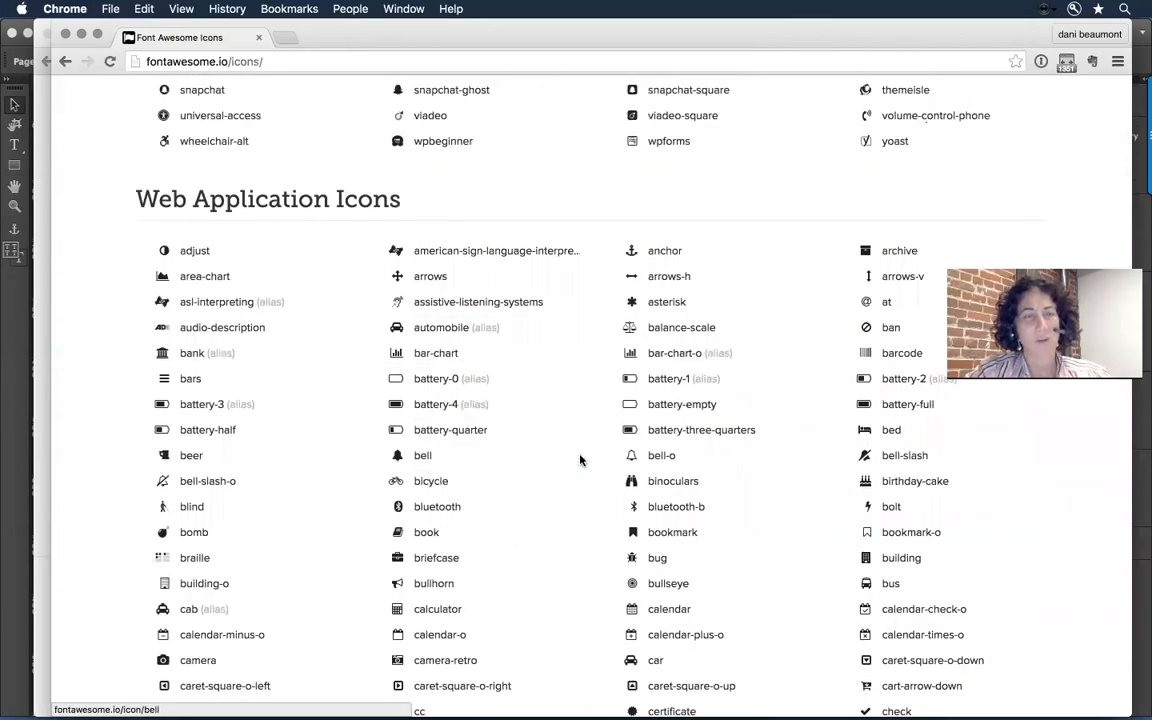
{"action": "scroll", "coordinate": [513, 440], "scroll_direction": "down", "scroll_amount": 20}
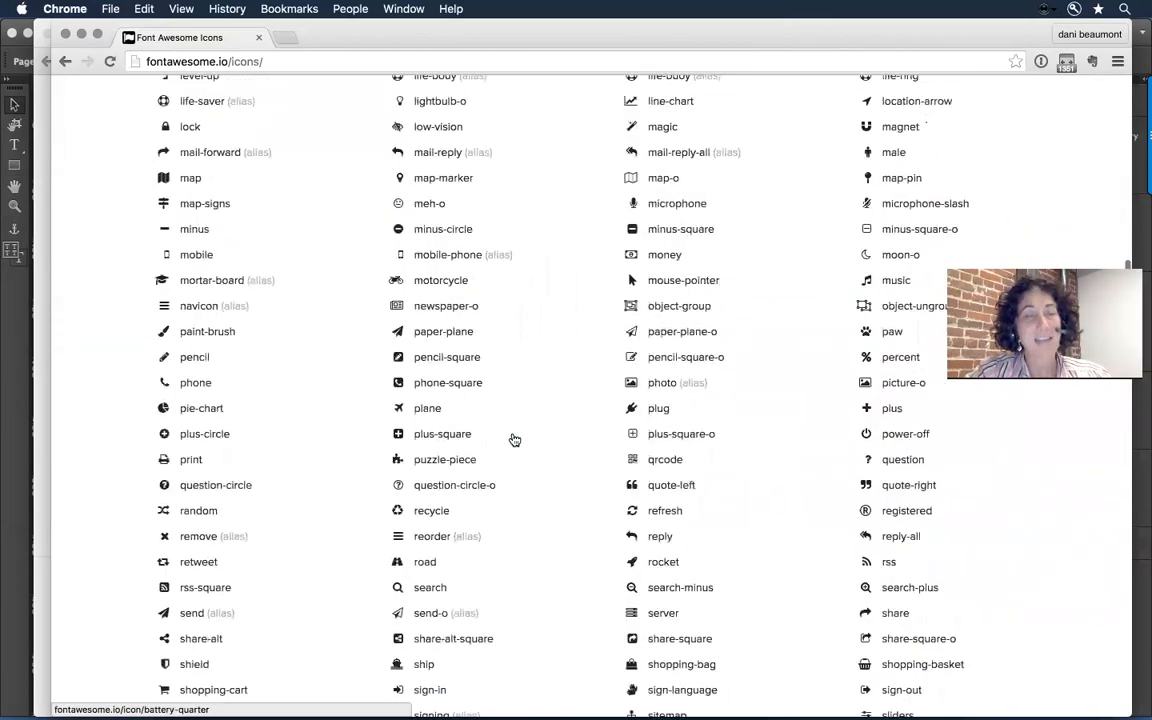
{"action": "scroll", "coordinate": [513, 440], "scroll_direction": "down", "scroll_amount": 9}
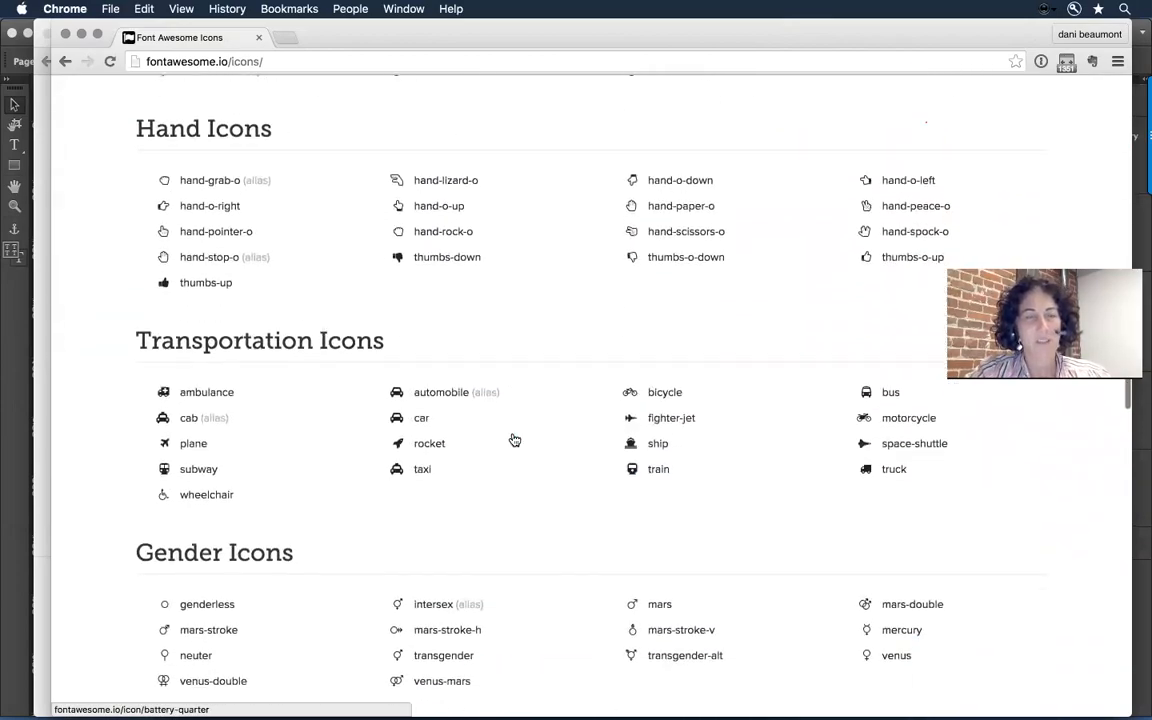
{"action": "scroll", "coordinate": [513, 440], "scroll_direction": "down", "scroll_amount": 2}
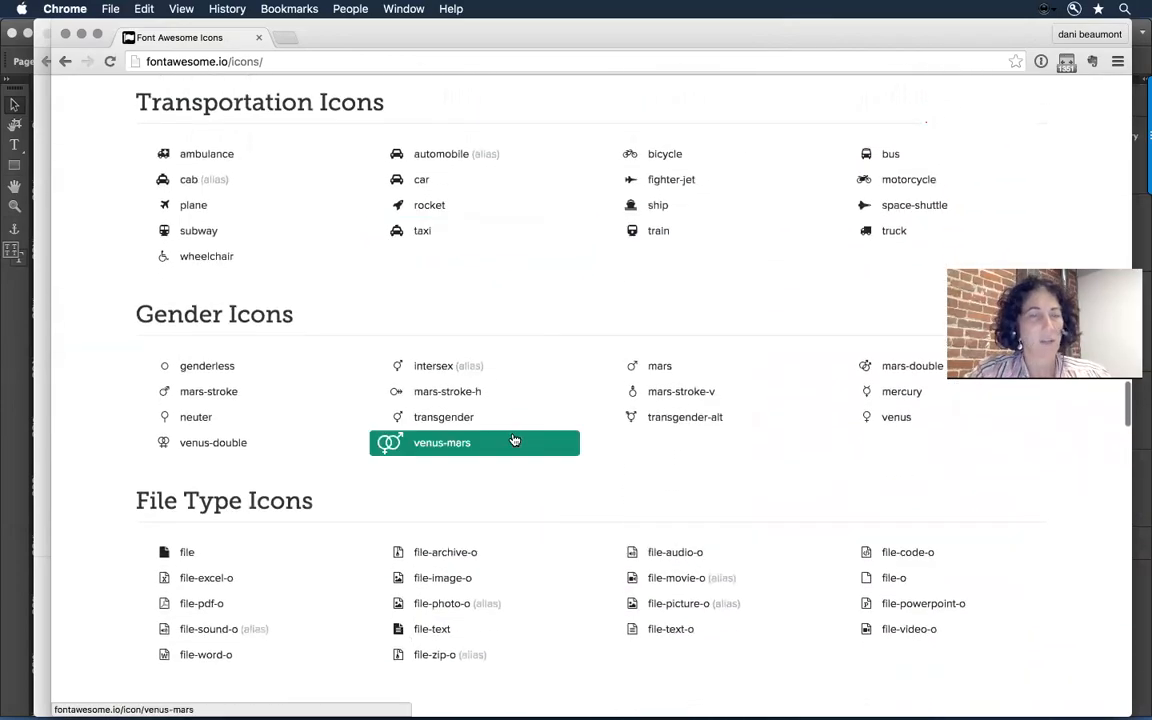
{"action": "scroll", "coordinate": [513, 440], "scroll_direction": "up", "scroll_amount": 7}
{"action": "scroll", "coordinate": [513, 440], "scroll_direction": "up", "scroll_amount": 20}
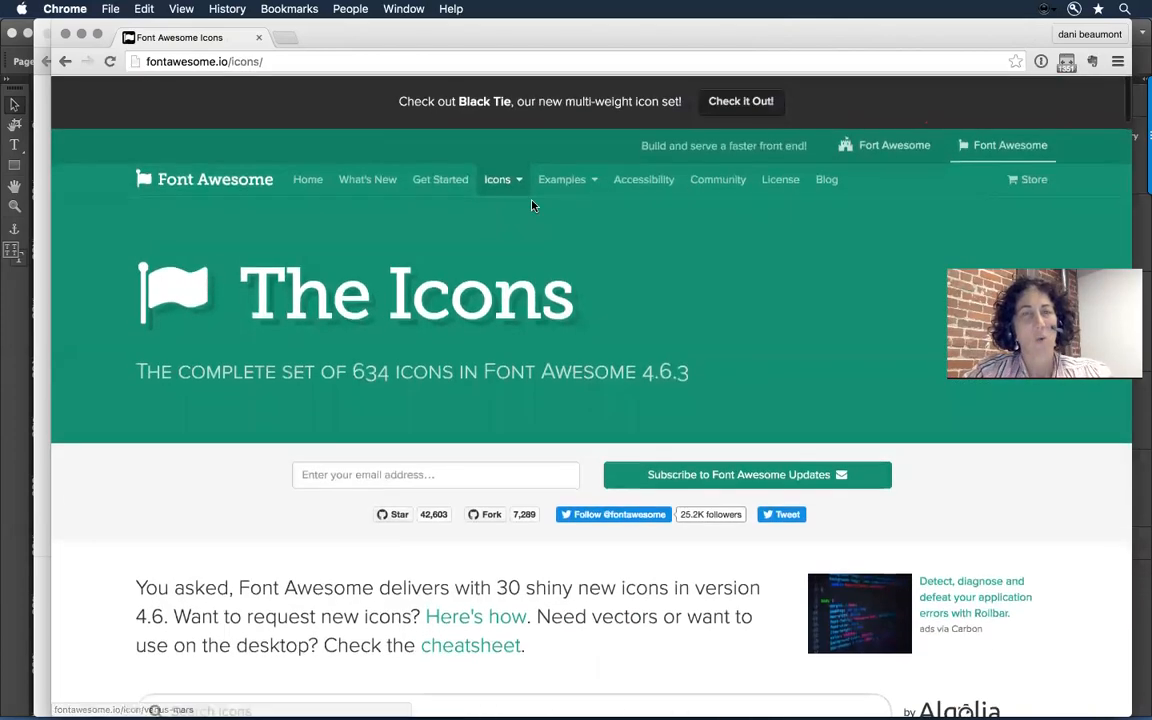
{"action": "left_click", "coordinate": [463, 466]}
{"action": "type", "text": "calendar"}
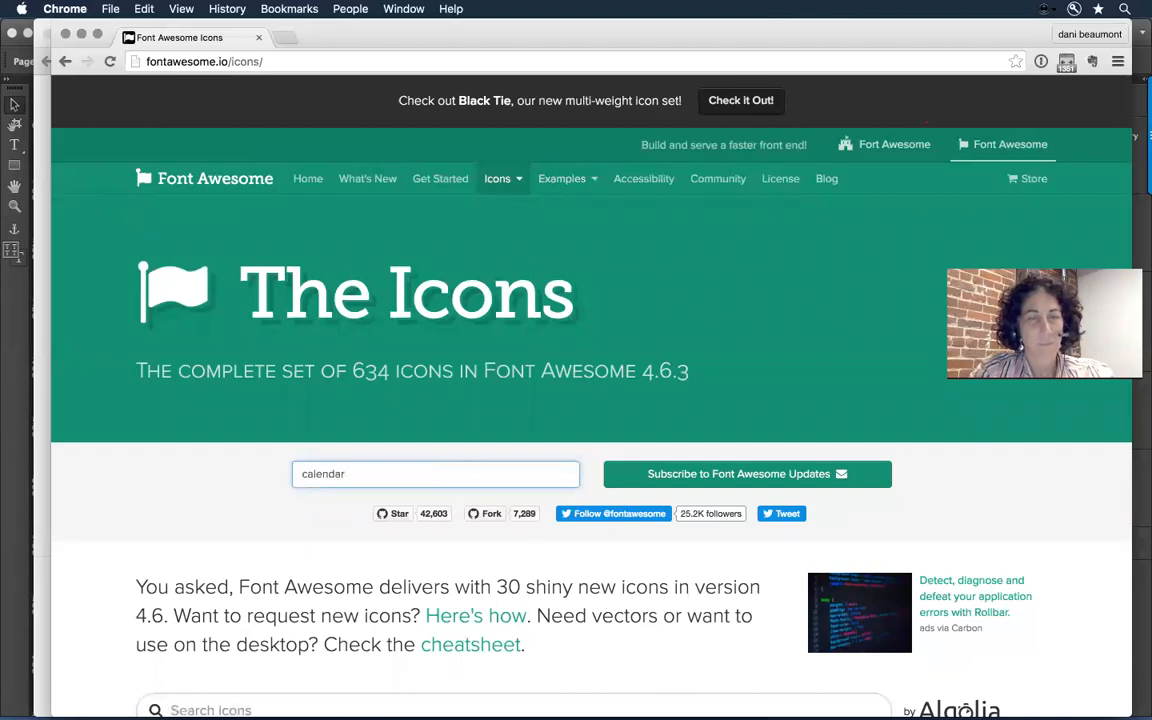
{"action": "key", "text": "Return"}
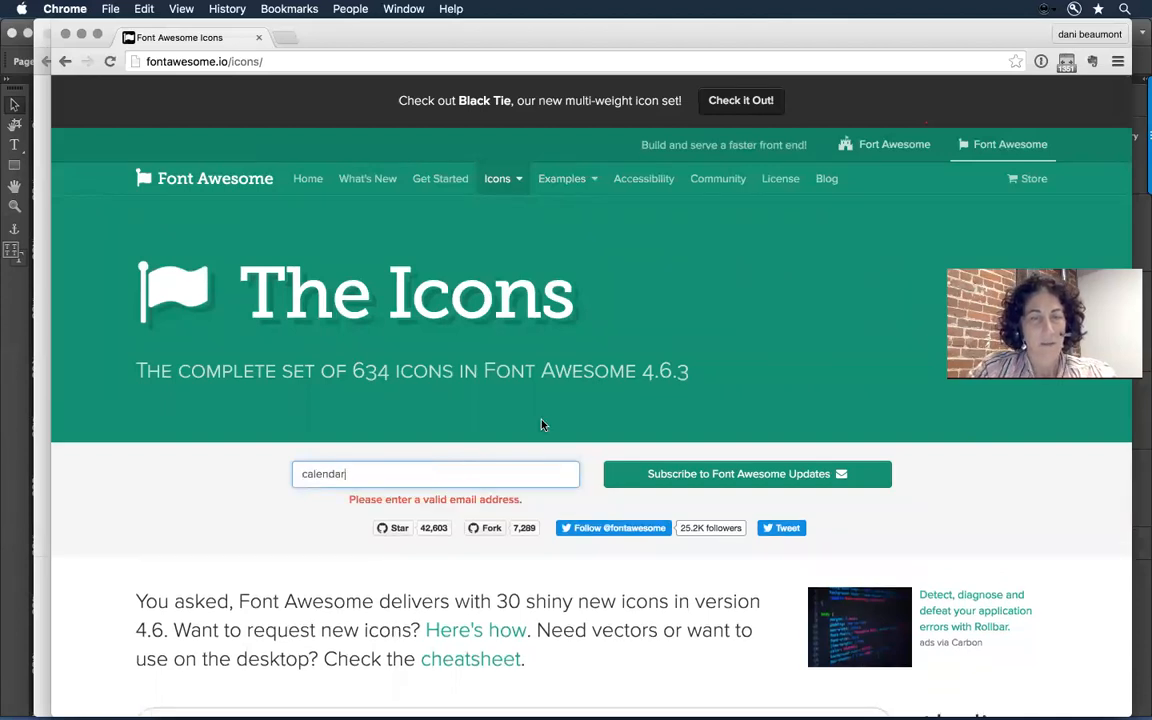
{"action": "double_click", "coordinate": [538, 465]}
{"action": "key", "text": "BackSpace"}
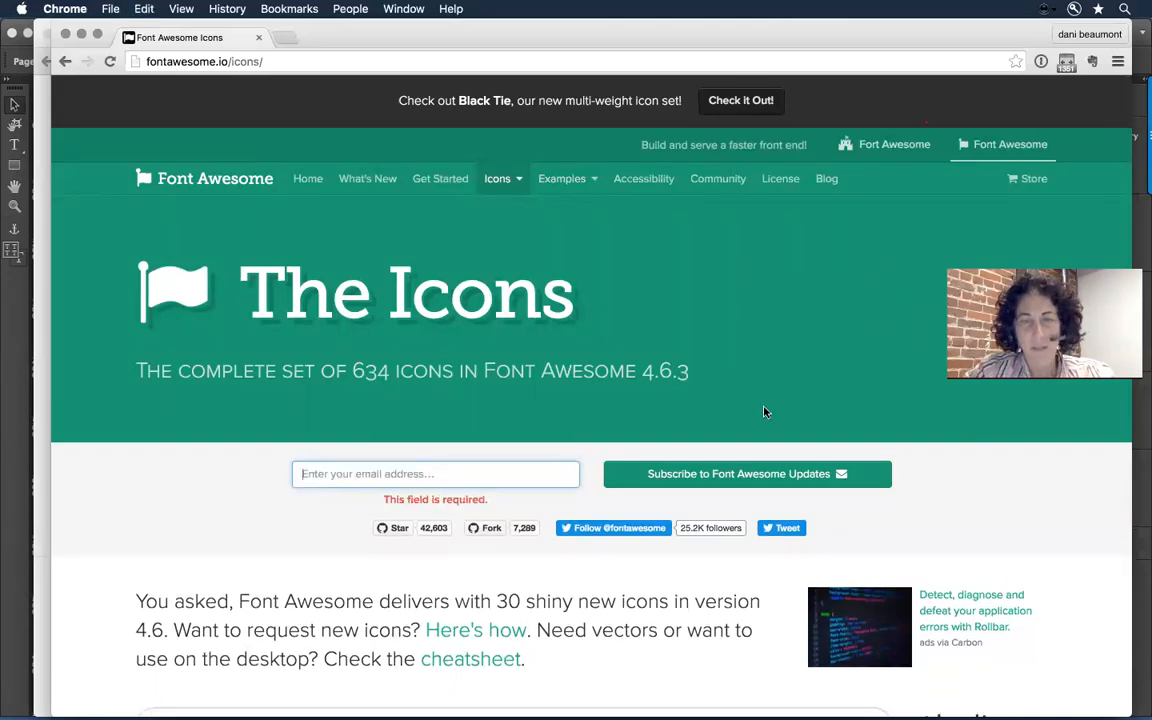
Step: Search the Font Awesome icons for "calendar"
{"action": "scroll", "coordinate": [764, 411], "scroll_direction": "down", "scroll_amount": 5}
{"action": "left_click", "coordinate": [517, 477]}
{"action": "type", "text": "calendar"}
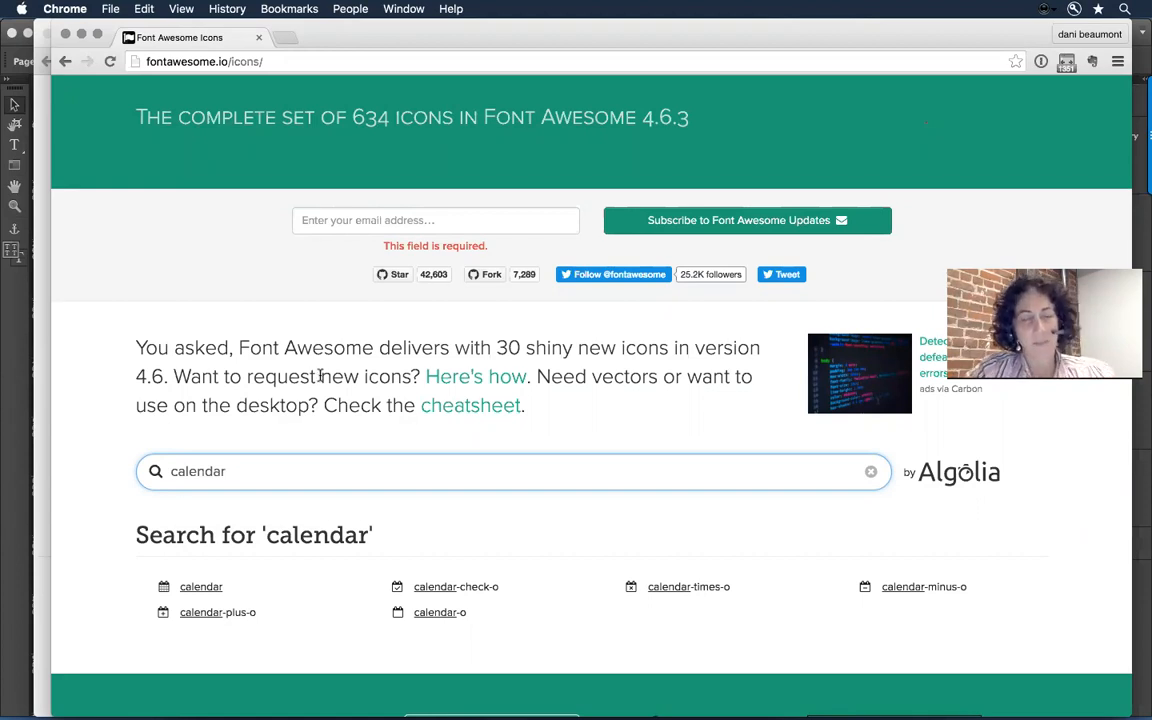
Step: Switch to Adobe Muse, paste the copied text frame at about X 20, Y 124, and delete its "WHAT IS PIGEON?" heading text
{"action": "key", "text": "super+Tab"}
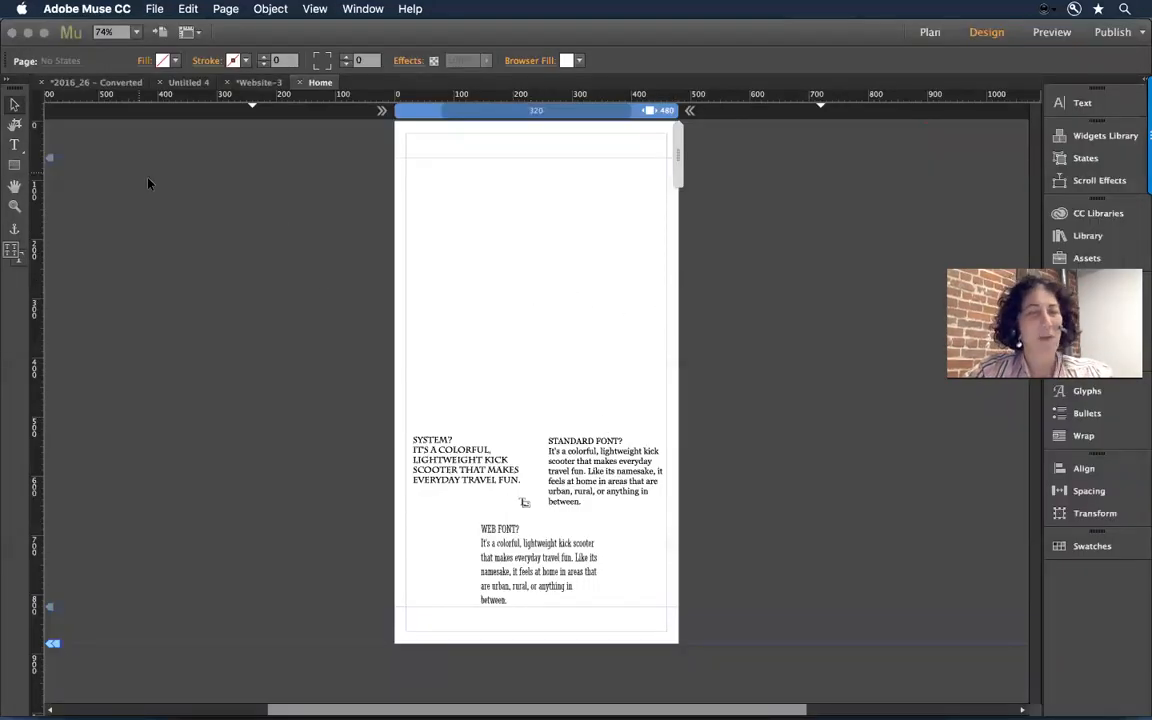
{"action": "key", "text": "super+v"}
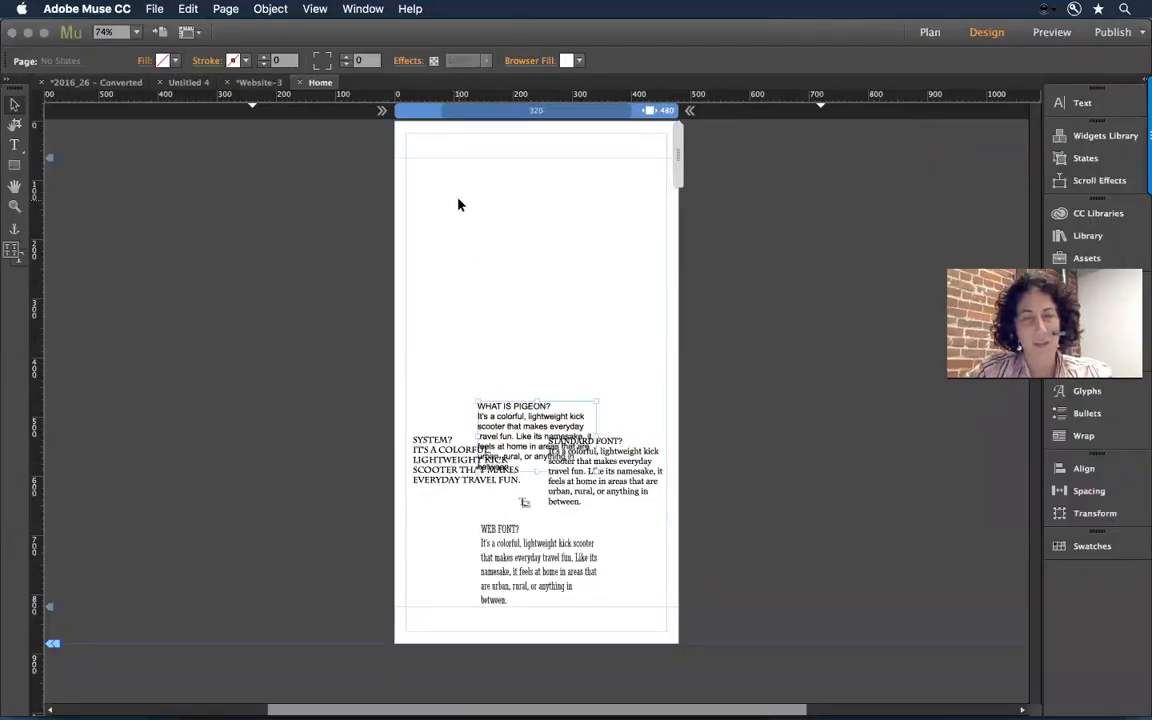
{"action": "left_click_drag", "start_coordinate": [515, 424], "coordinate": [443, 220]}
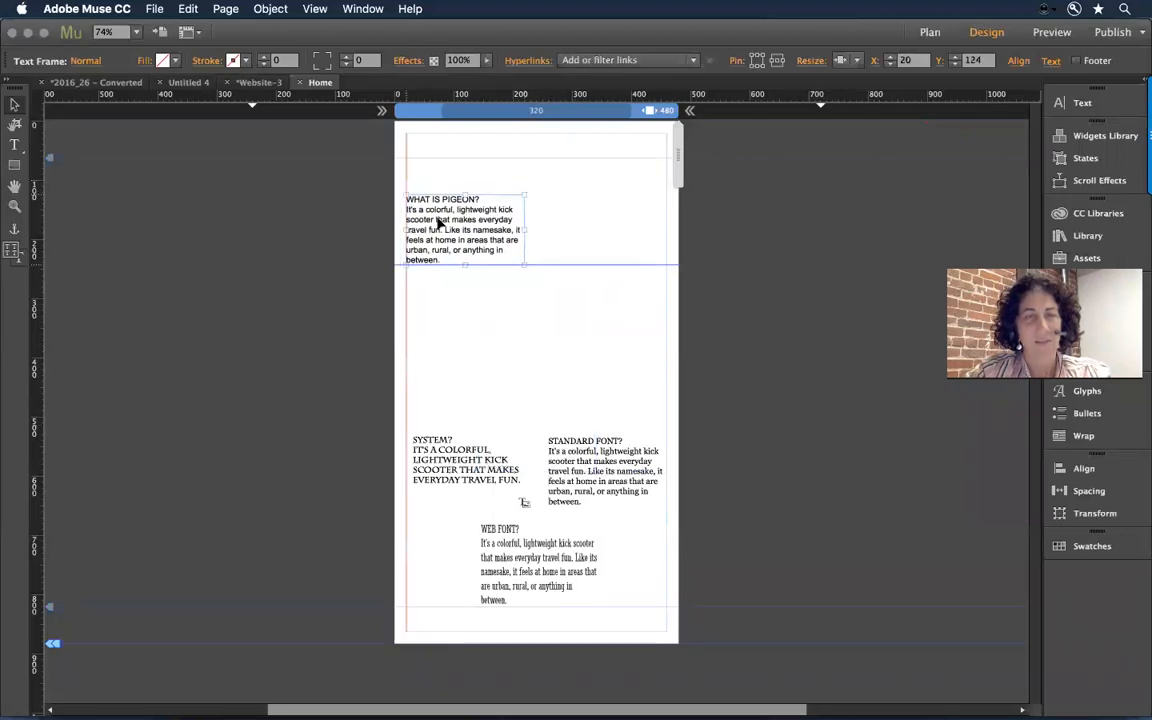
{"action": "double_click", "coordinate": [487, 200]}
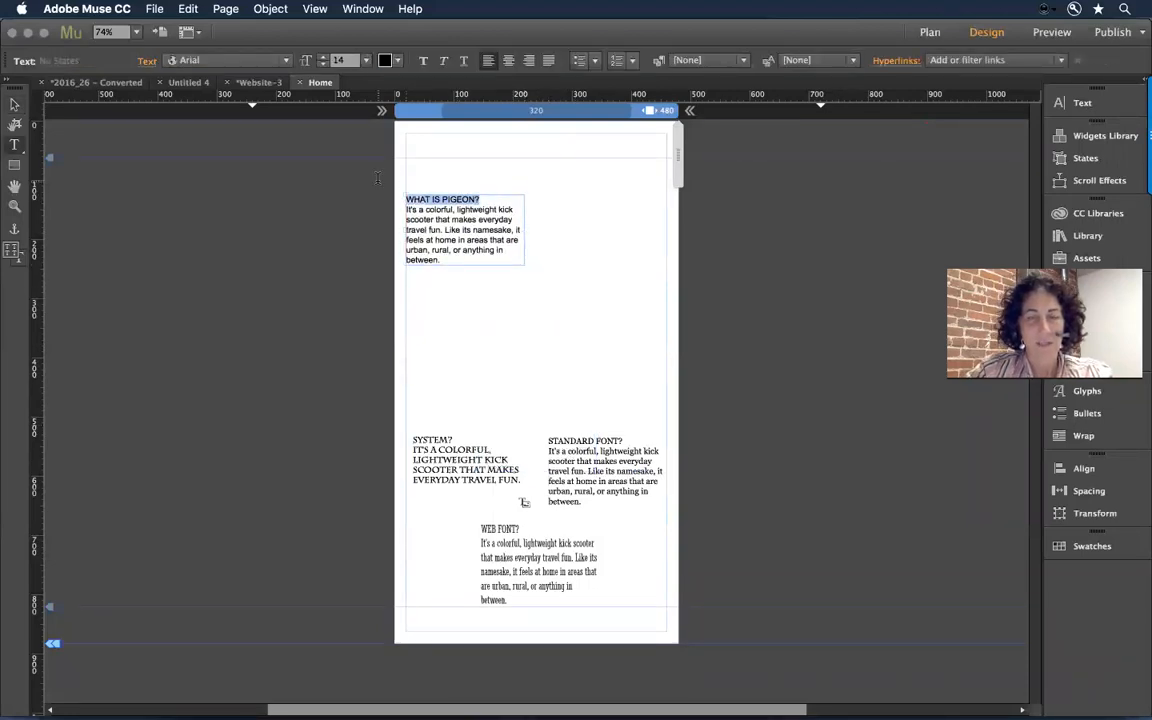
{"action": "key", "text": "BackSpace"}
Step: Set the font of all the text in the pasted frame to the web font Stint Ultra Condensed
{"action": "key", "text": "super+="}
{"action": "key", "text": "super+="}
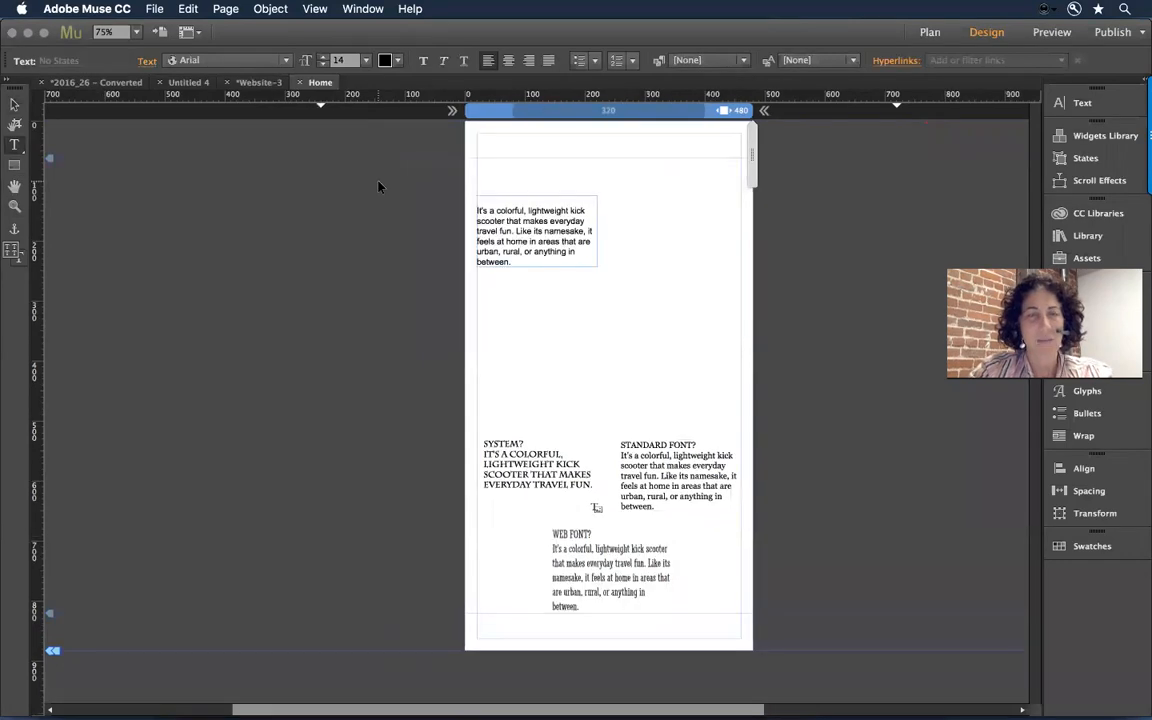
{"action": "key", "text": "super+a"}
{"action": "key", "text": "BackSpace"}
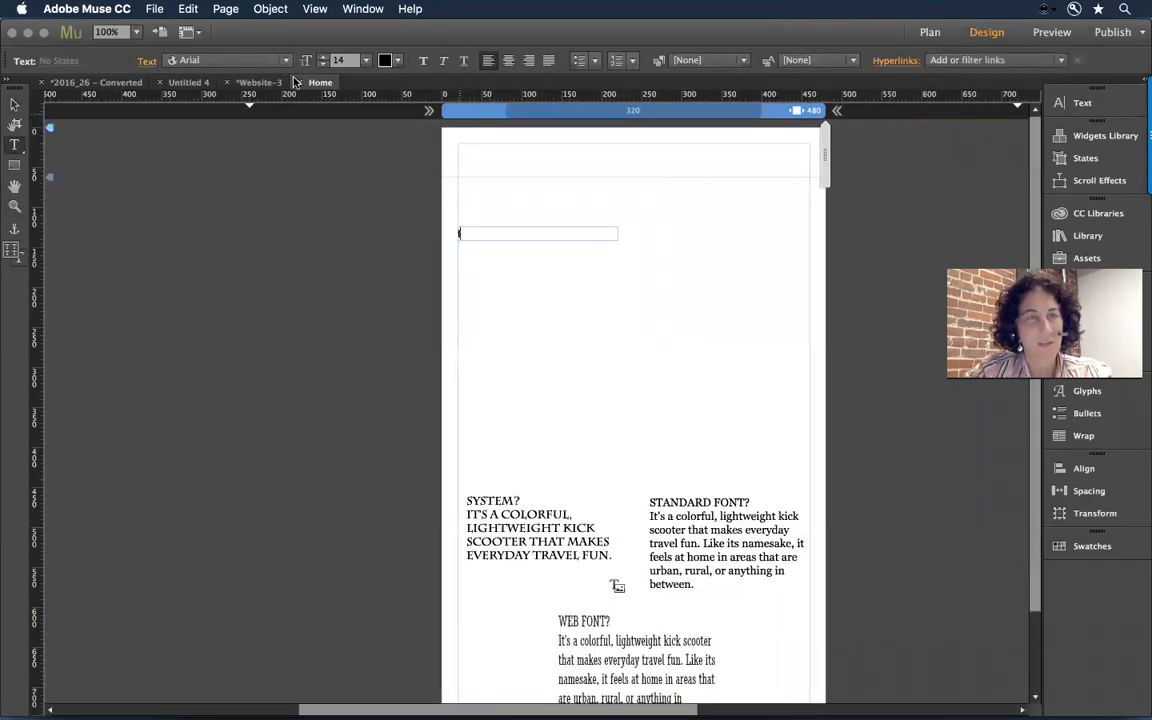
{"action": "key", "text": "super+z"}
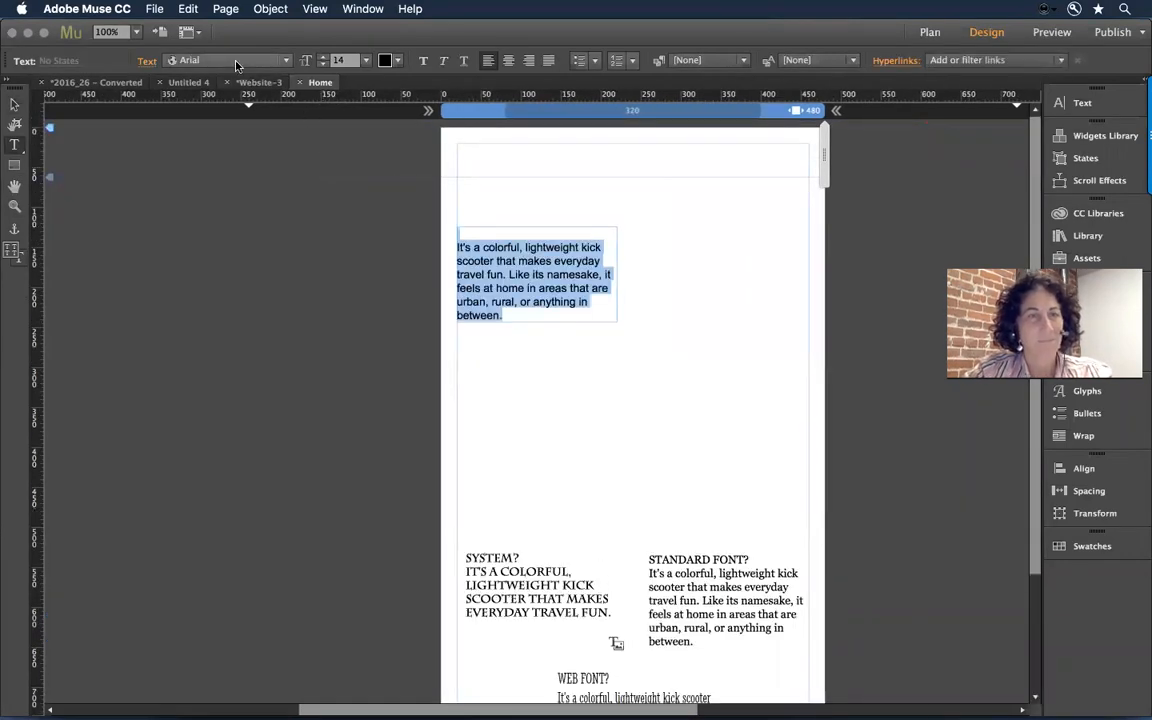
{"action": "left_click", "coordinate": [236, 64]}
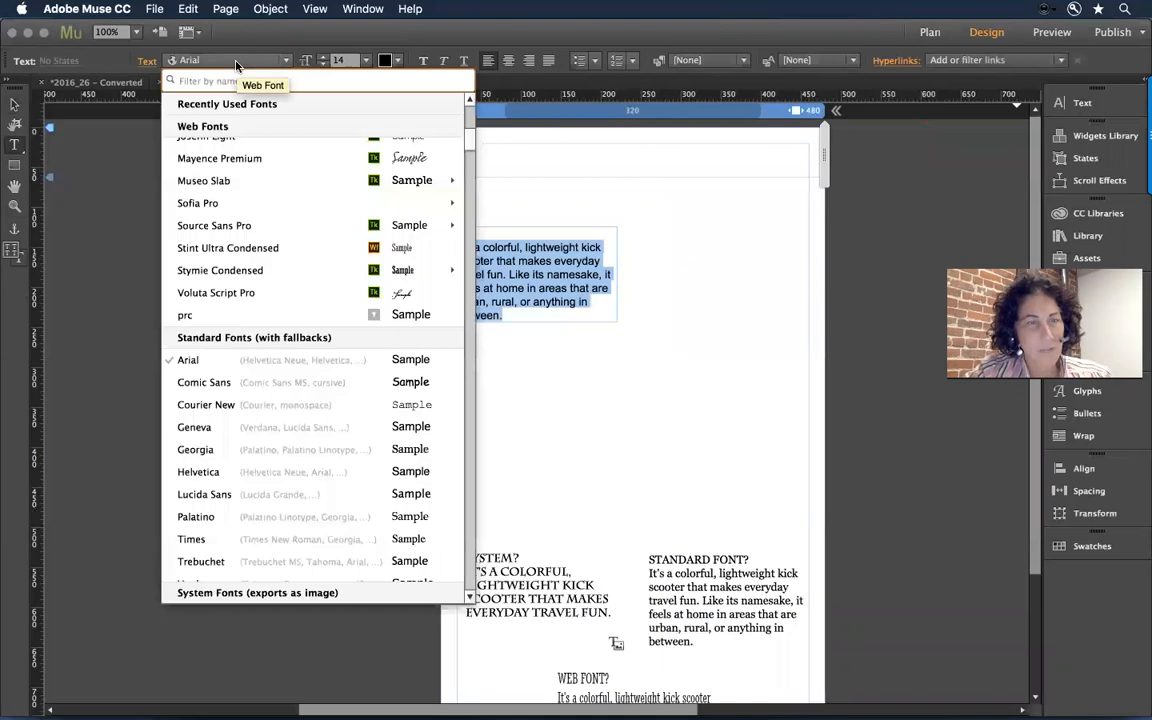
{"action": "left_click", "coordinate": [325, 250]}
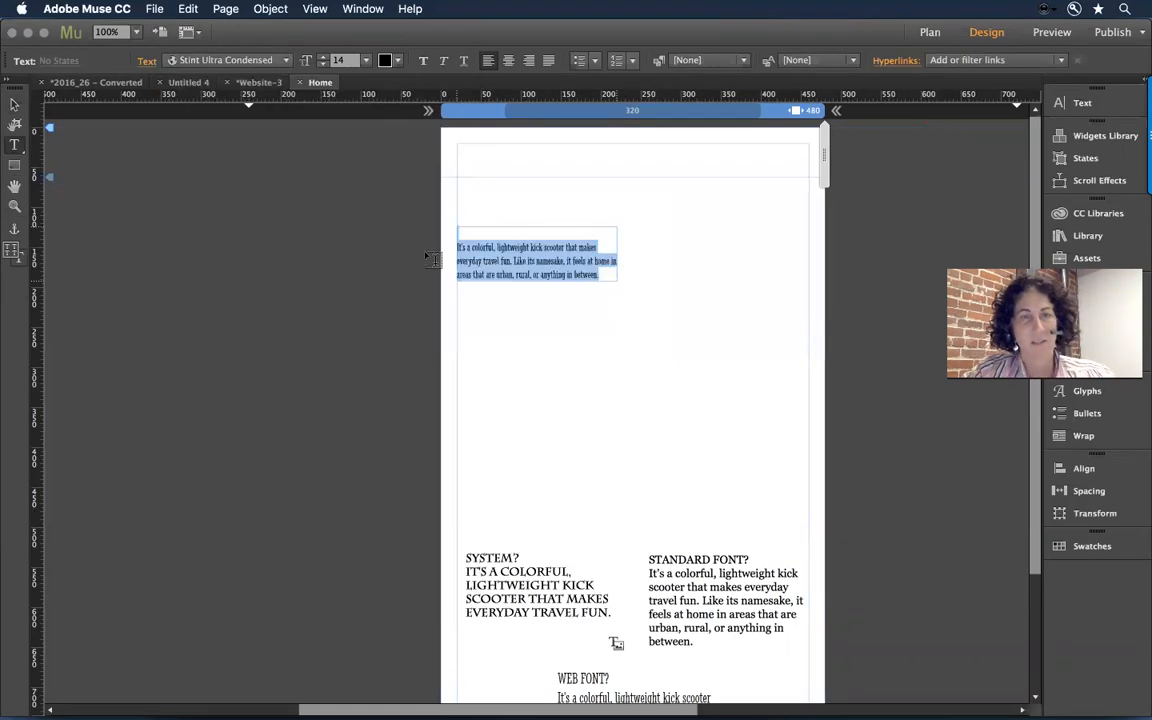
Step: Enlarge all the text in the pasted frame to size 30
{"action": "key", "text": "super+shift+period"}
{"action": "key", "text": "super+shift+period"}
{"action": "key", "text": "super+shift+period"}
{"action": "key", "text": "super+shift+period"}
{"action": "key", "text": "super+shift+period"}
{"action": "key", "text": "super+shift+period"}
{"action": "key", "text": "super+shift+period"}
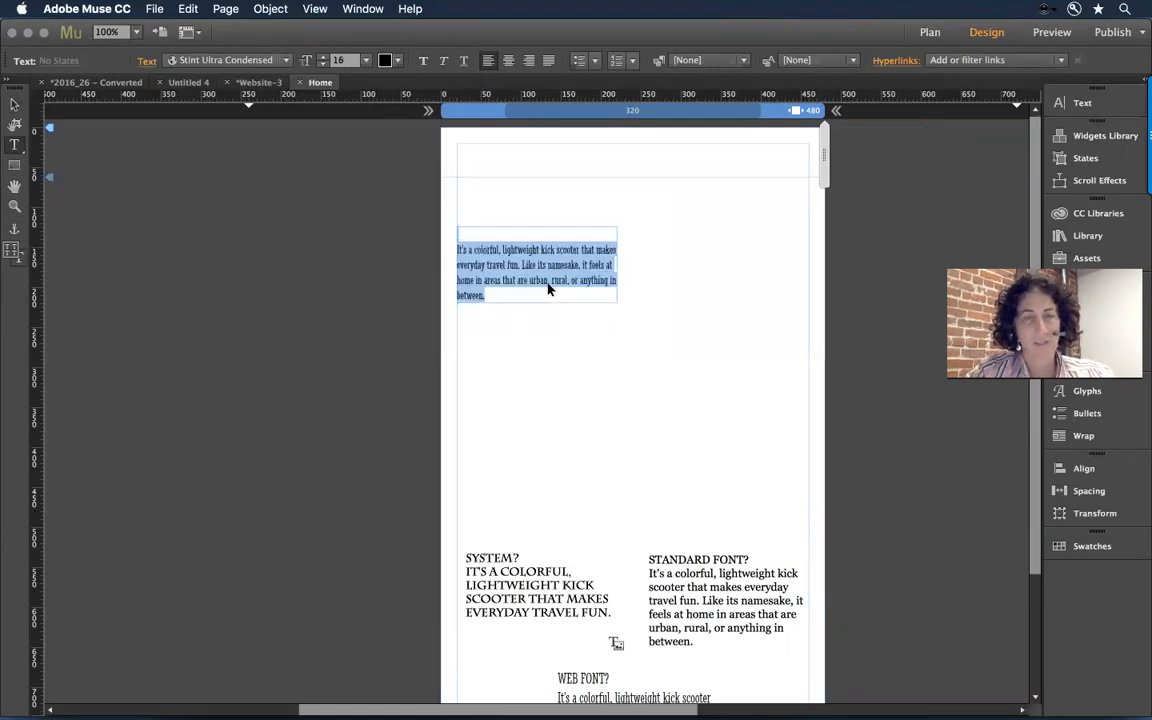
{"action": "key", "text": "super+shift+period"}
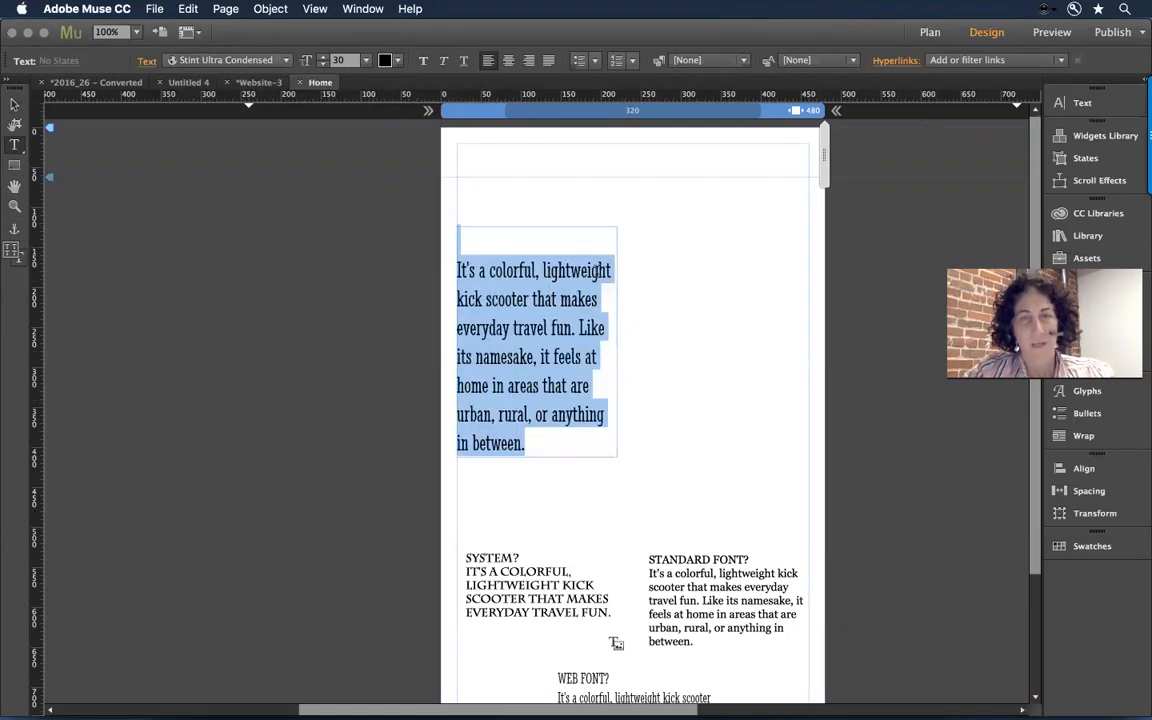
Step: Split the text into three lines by breaking after "kick scooter", replacing "that" with "It", and breaking before "Like its namesake"
{"action": "left_click", "coordinate": [581, 270]}
{"action": "left_click", "coordinate": [530, 297]}
{"action": "key", "text": "Return"}
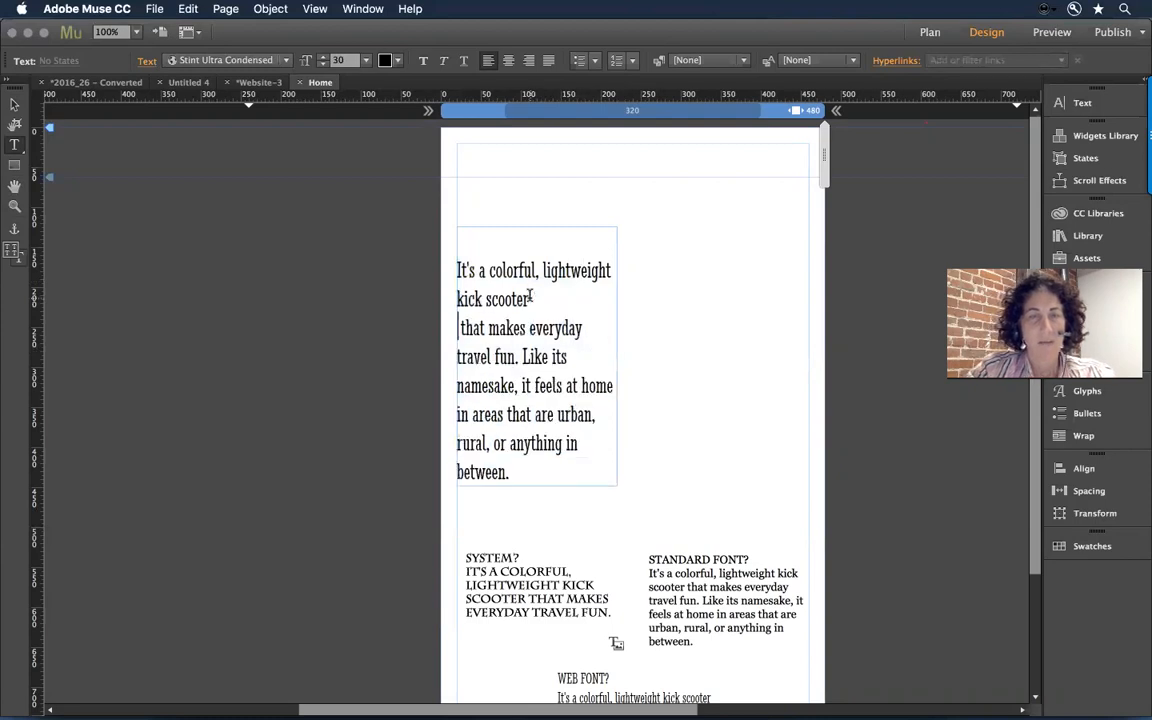
{"action": "key", "text": "Delete"}
{"action": "key", "text": "Delete"}
{"action": "key", "text": "Delete"}
{"action": "key", "text": "Delete"}
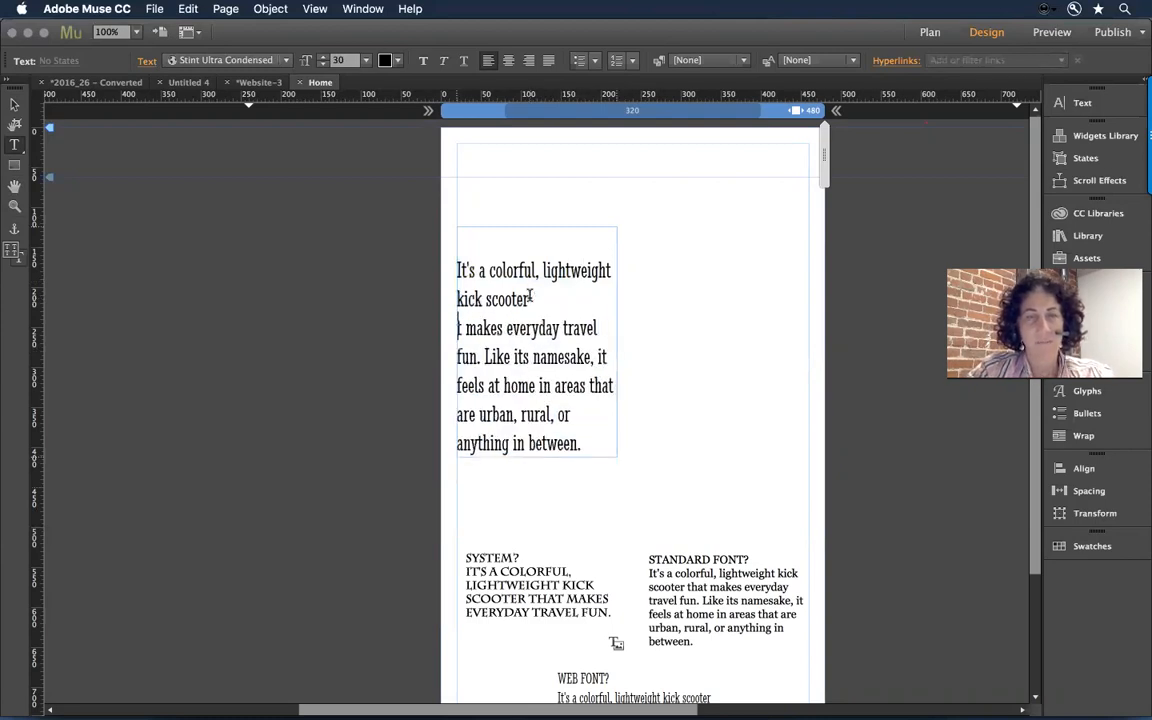
{"action": "type", "text": "It"}
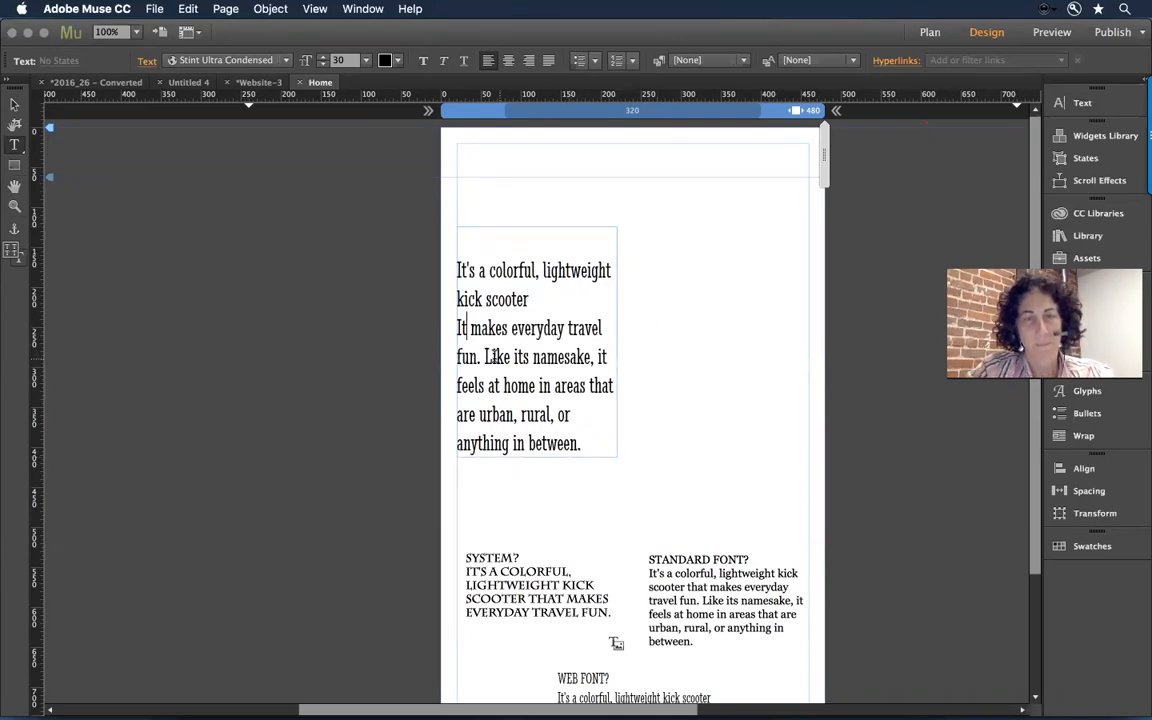
{"action": "left_click", "coordinate": [484, 357]}
{"action": "key", "text": "Return"}
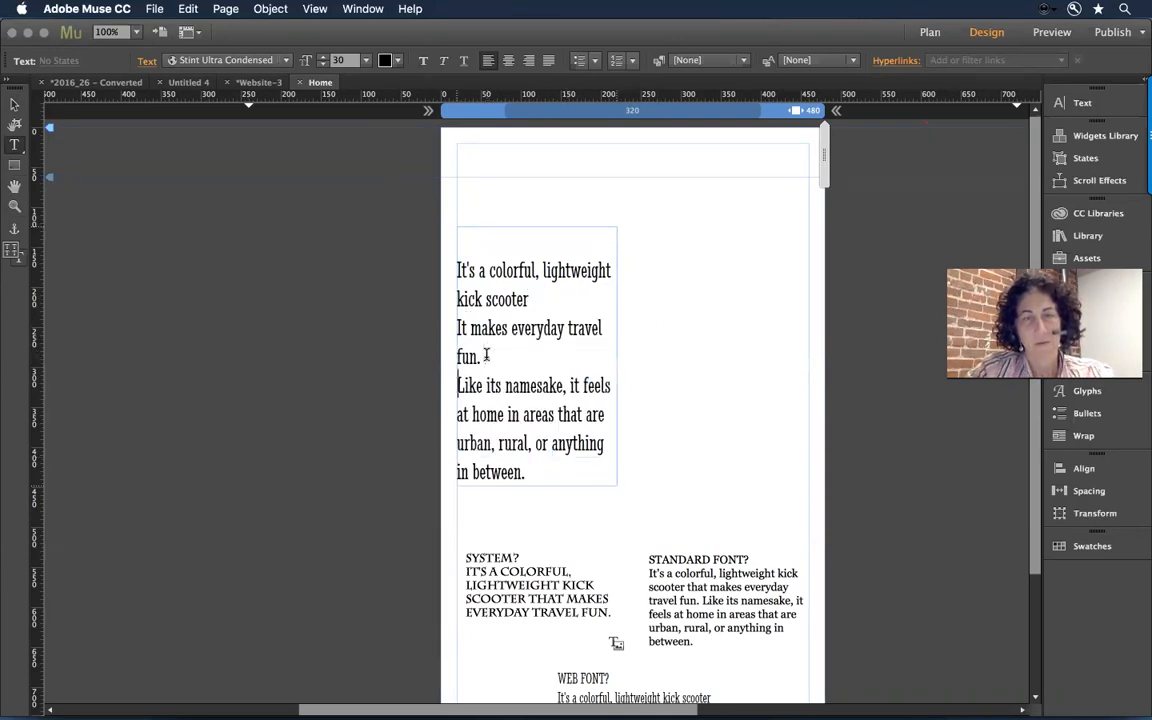
Step: Turn all the text in the frame into a bulleted list
{"action": "key", "text": "super+a"}
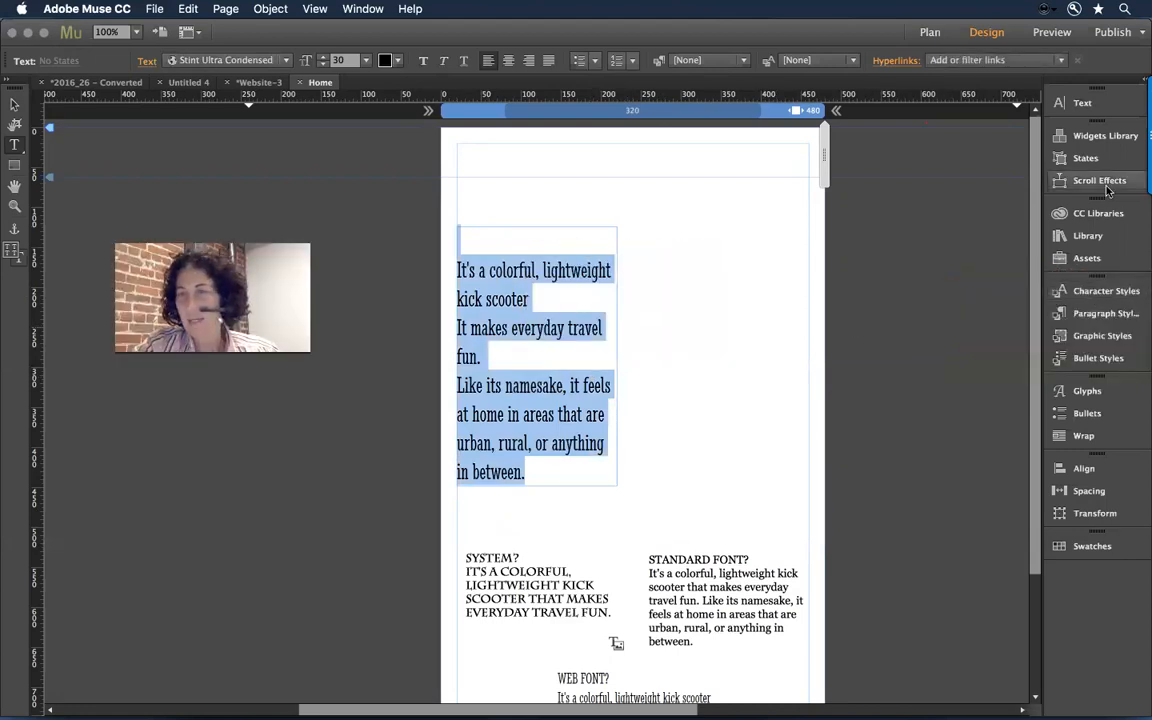
{"action": "left_click", "coordinate": [1097, 359]}
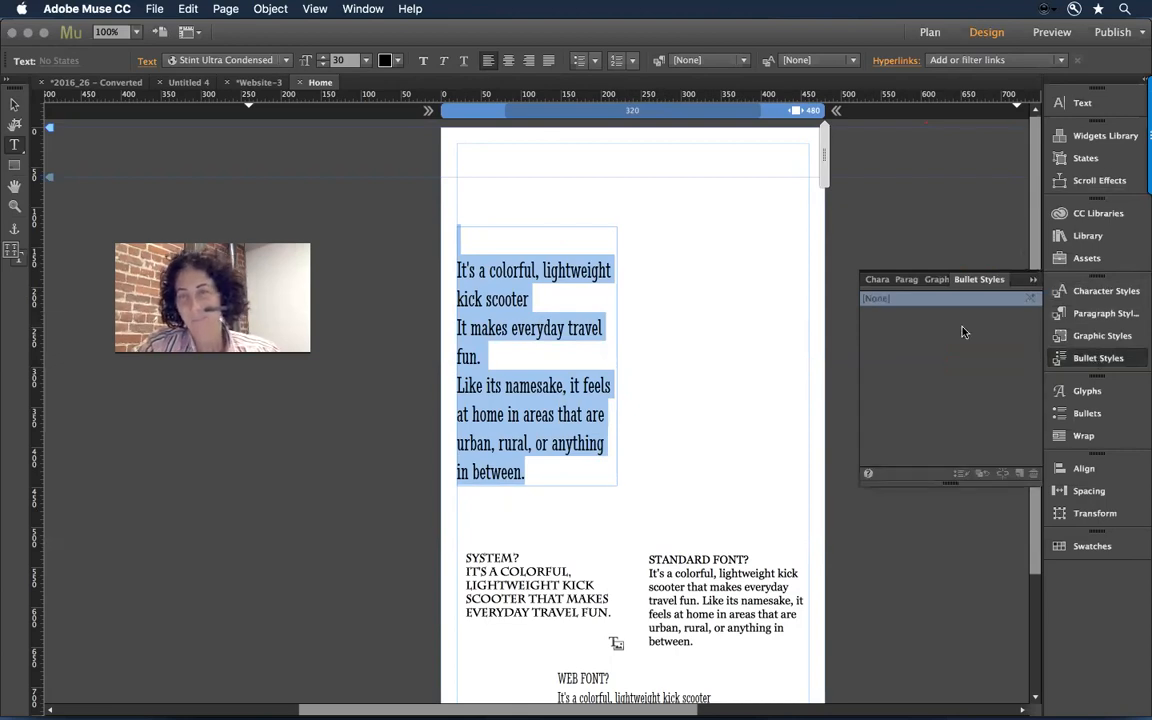
{"action": "left_click", "coordinate": [1108, 419]}
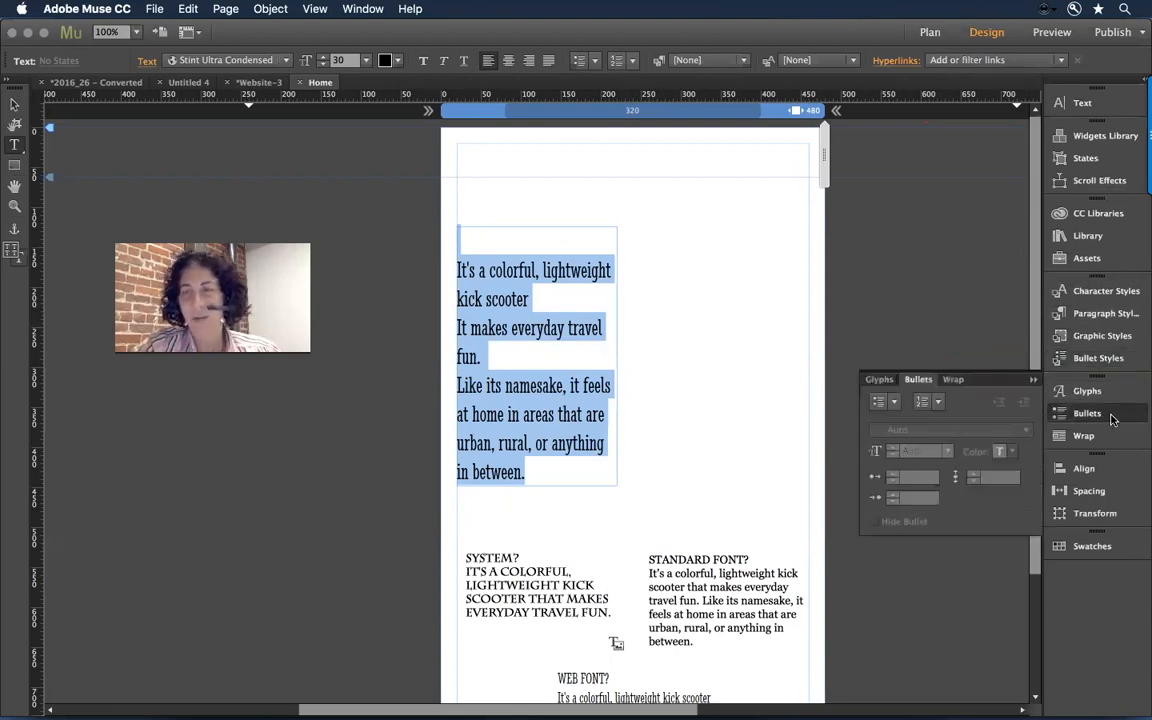
{"action": "left_click", "coordinate": [878, 402]}
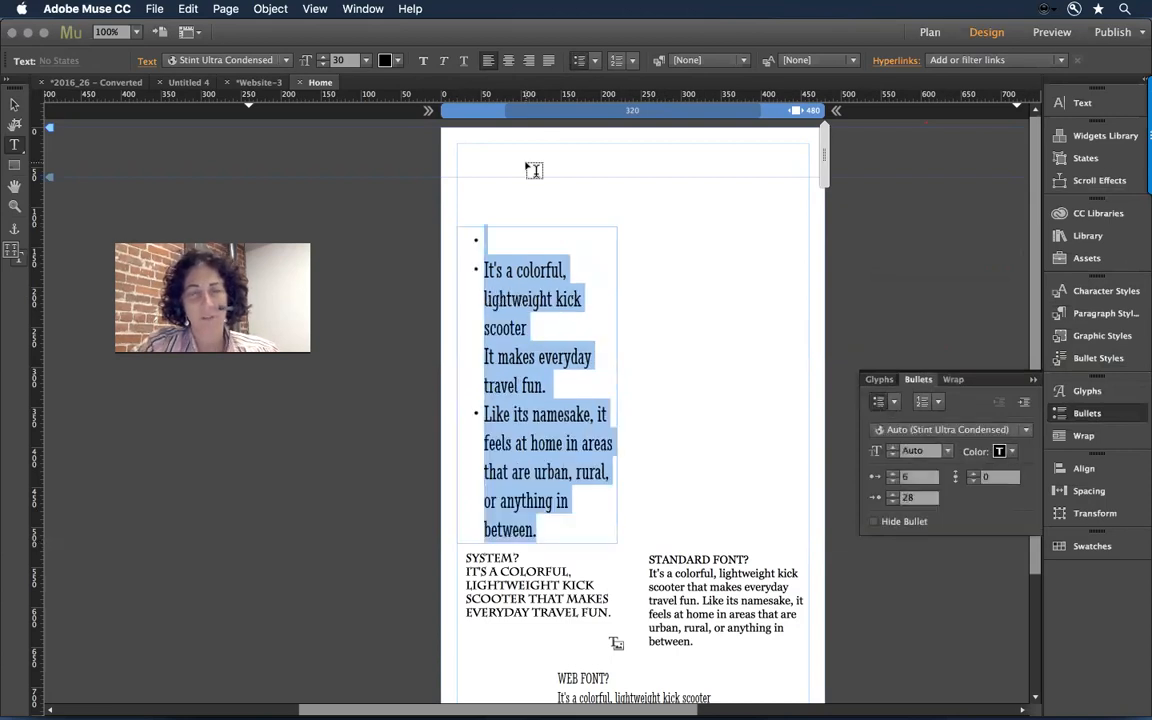
Step: Remove the empty first bullet and widen the text frame so that "It's a colorful, lightweight kick scooter" fits on one line
{"action": "left_click", "coordinate": [483, 270]}
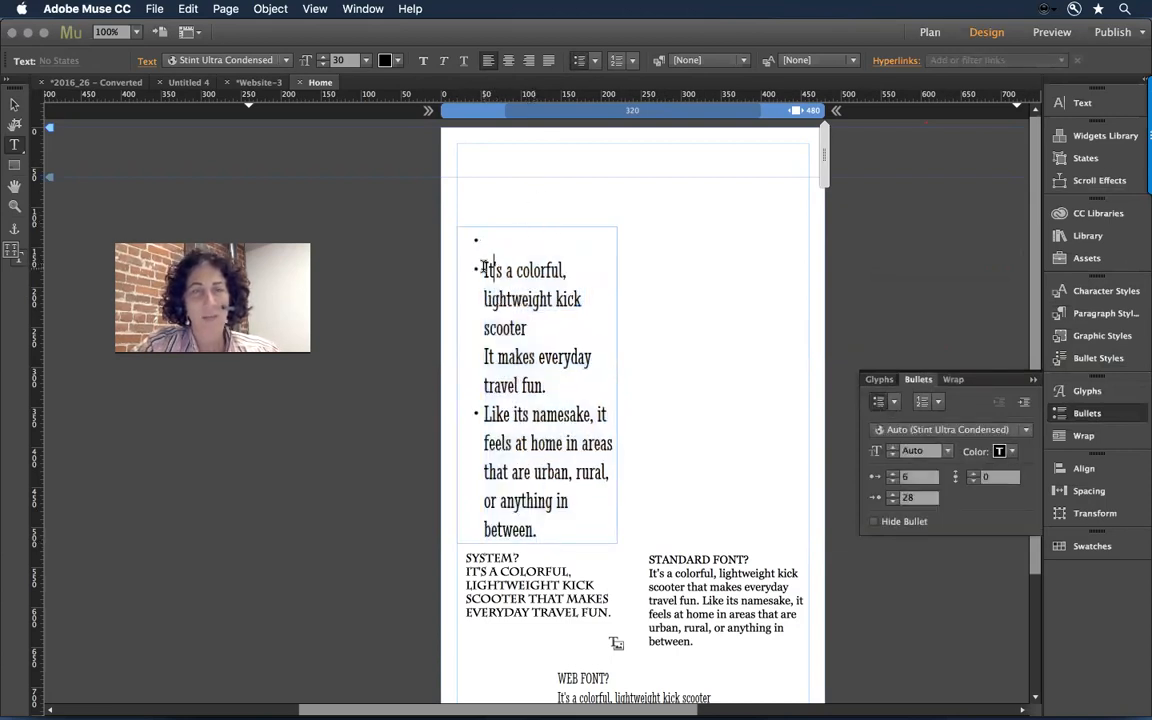
{"action": "key", "text": "BackSpace"}
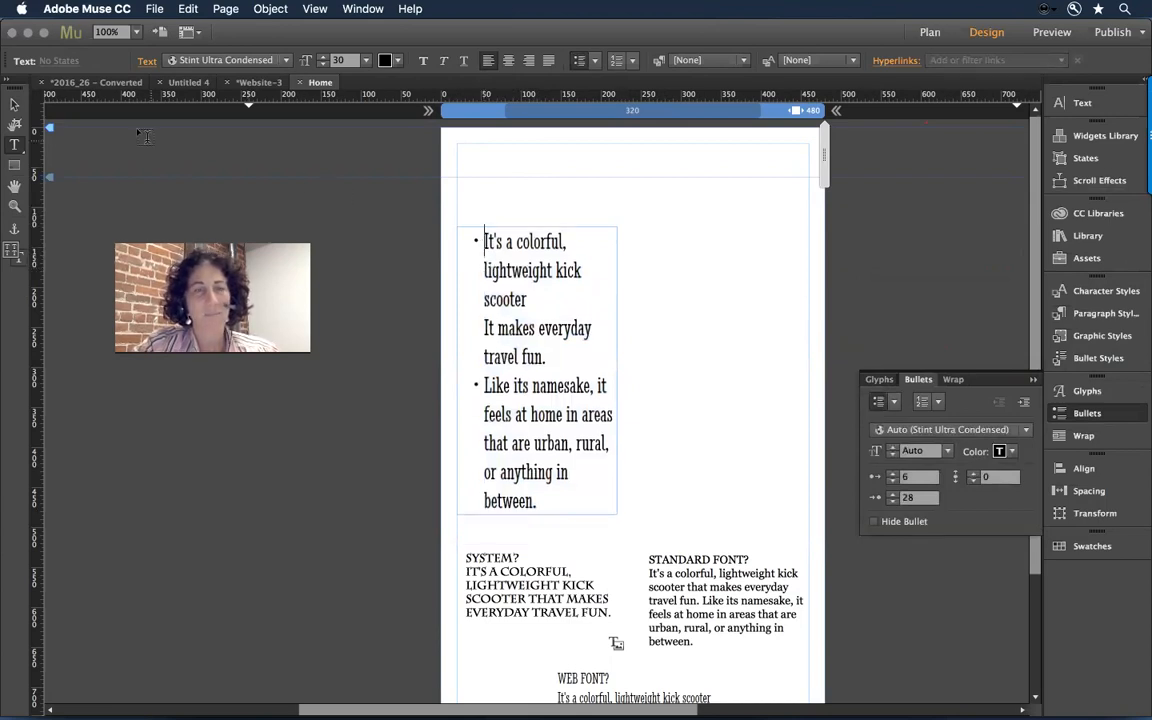
{"action": "left_click", "coordinate": [16, 102]}
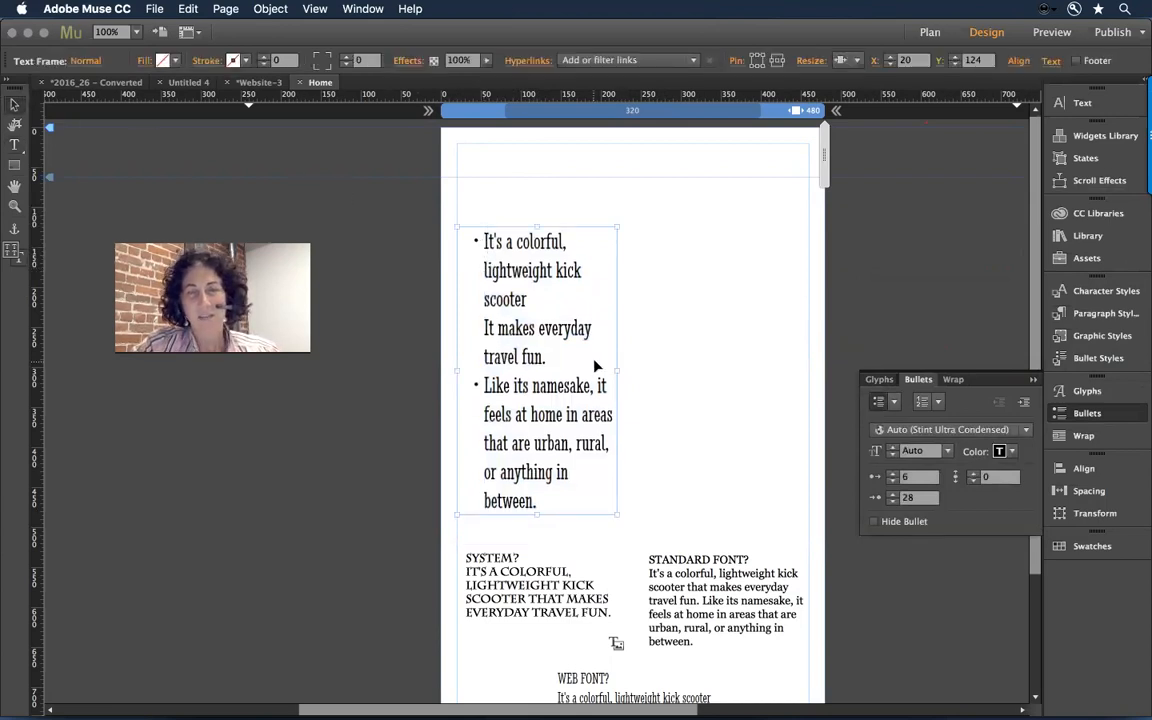
{"action": "left_click_drag", "start_coordinate": [617, 369], "coordinate": [741, 350]}
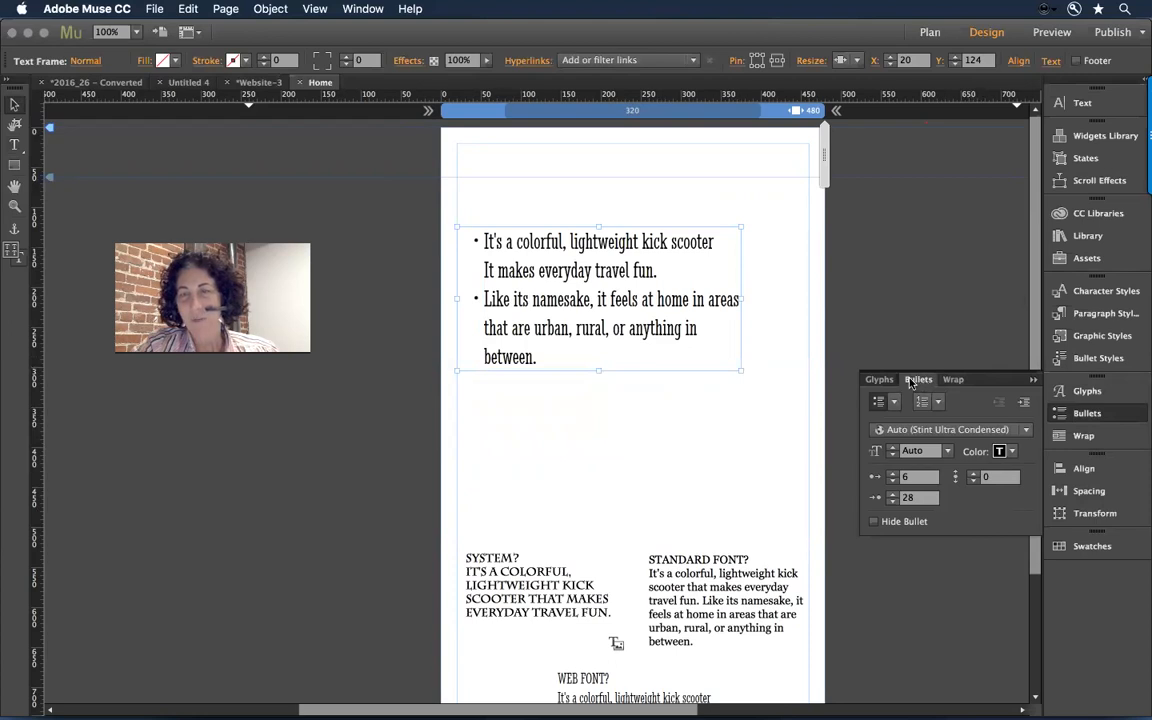
Step: Try FontAwesome as the font for the list's bullets
{"action": "left_click", "coordinate": [943, 430]}
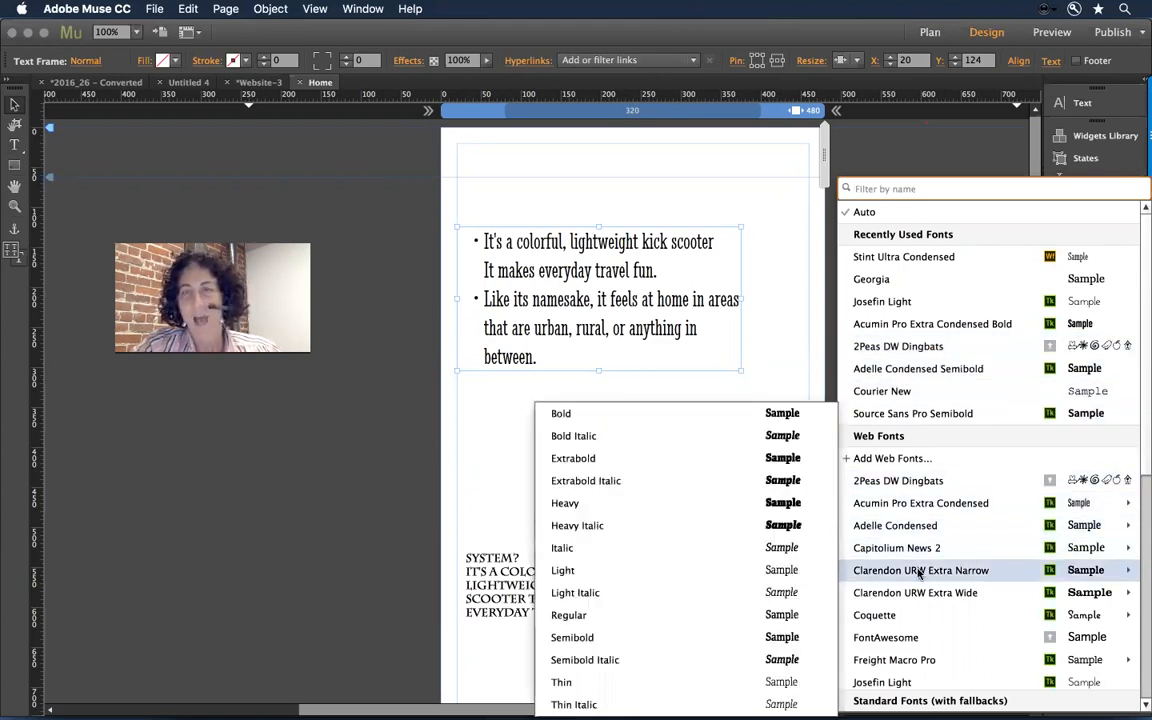
{"action": "mouse_move", "coordinate": [1000, 570]}
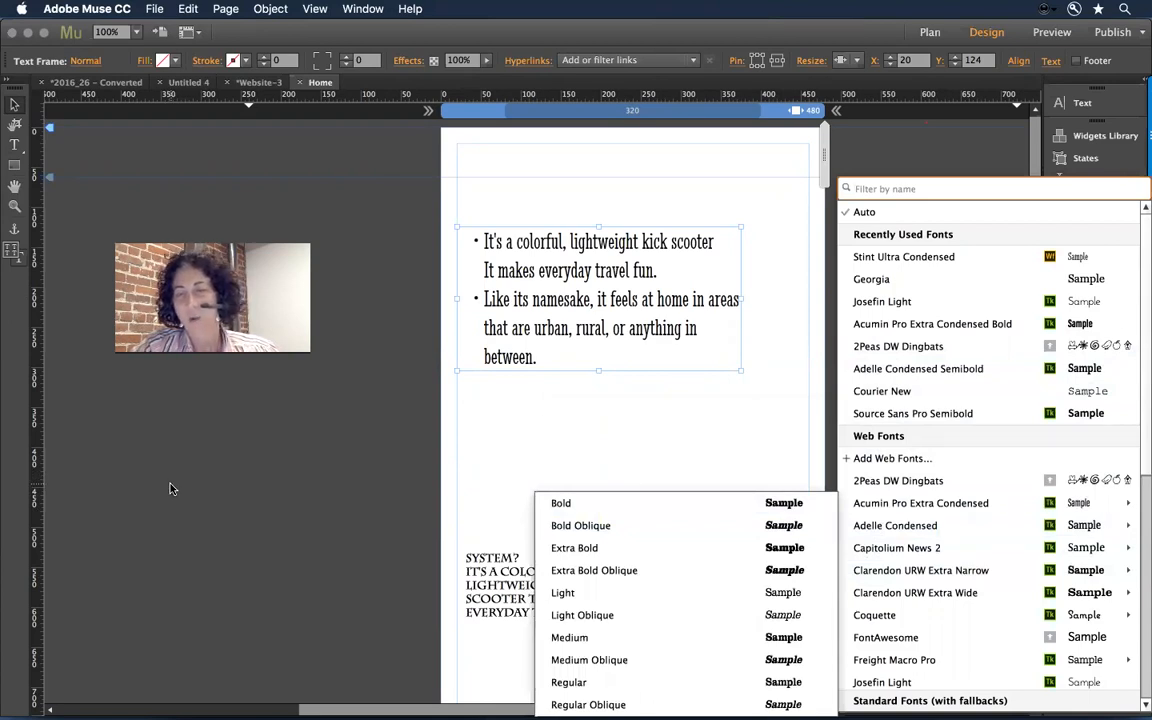
{"action": "left_click", "coordinate": [879, 644]}
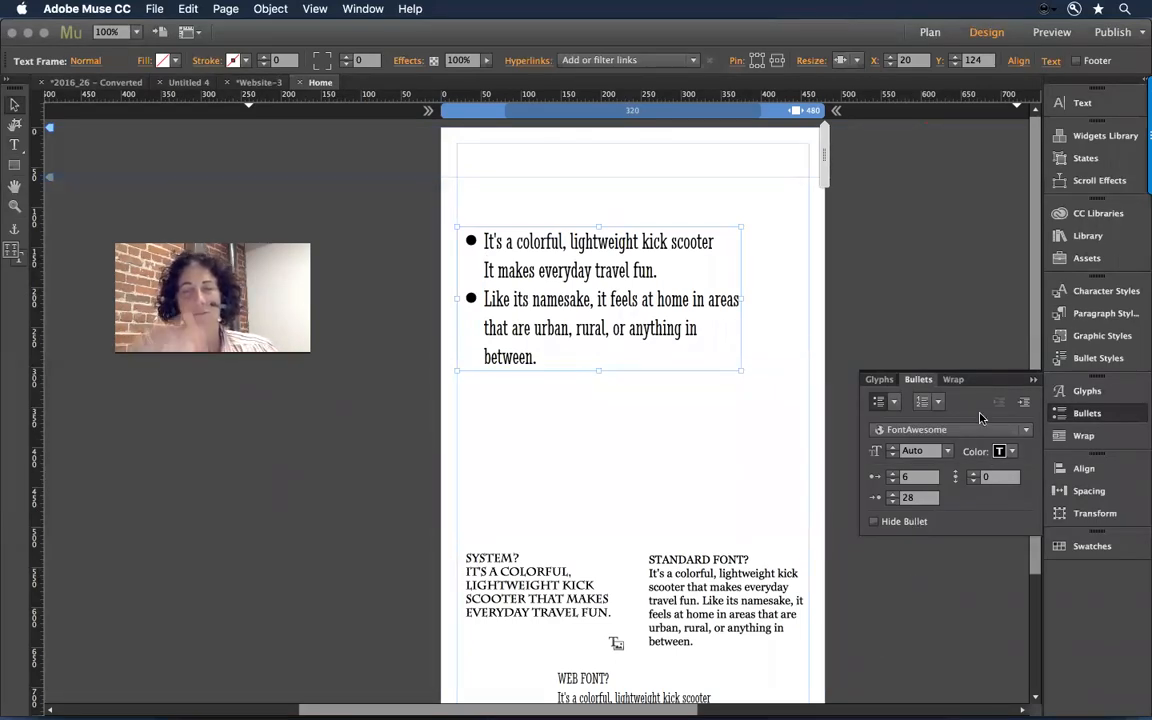
{"action": "key", "text": "super+z"}
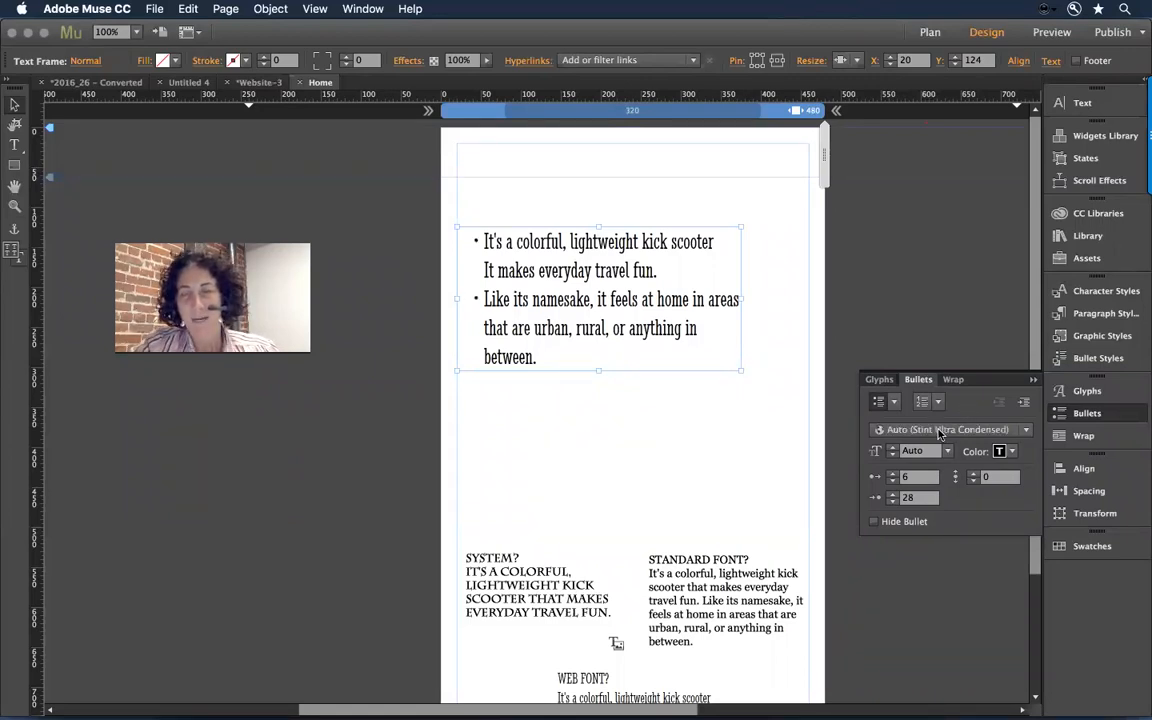
{"action": "left_click", "coordinate": [940, 430]}
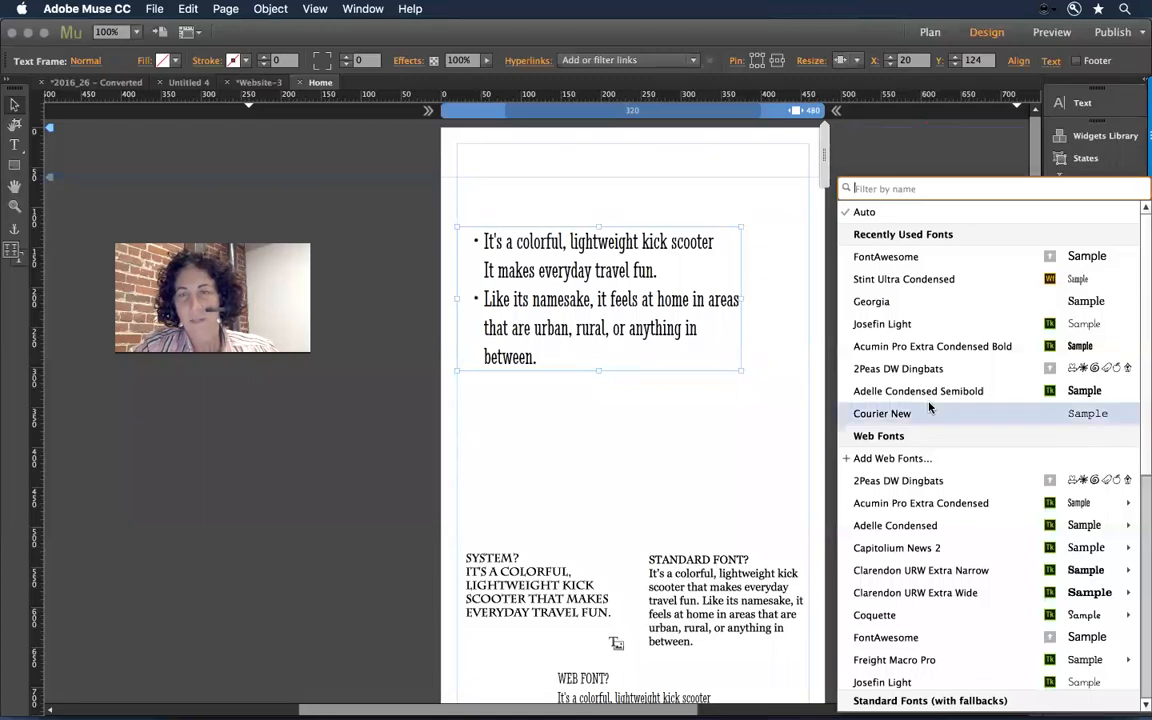
{"action": "left_click", "coordinate": [875, 221]}
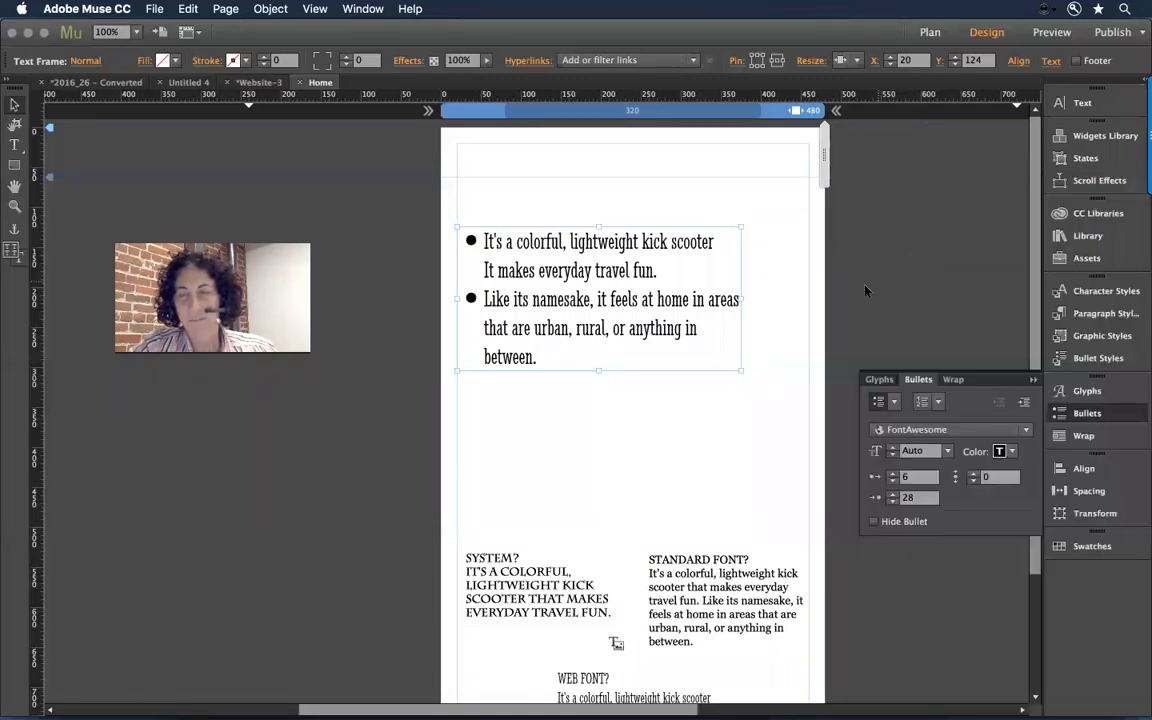
Step: Display the Entire Font glyph set for the bulleted text, and restore the bullets' automatic font
{"action": "left_click", "coordinate": [1084, 396]}
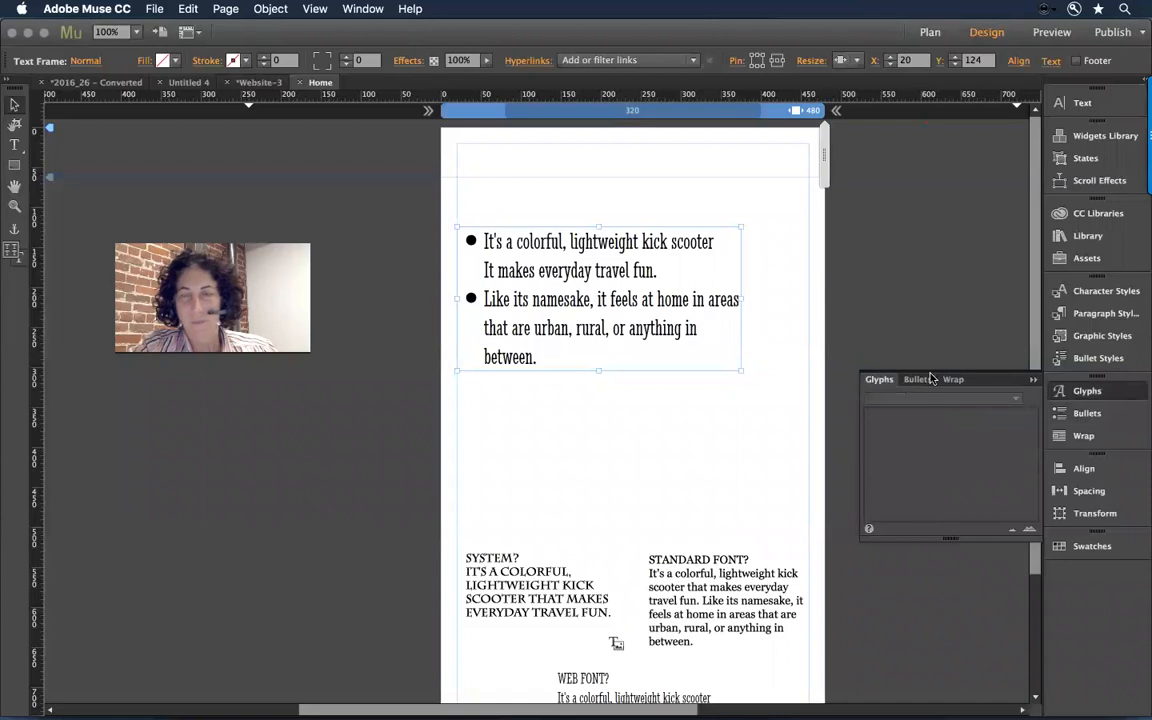
{"action": "left_click", "coordinate": [631, 326]}
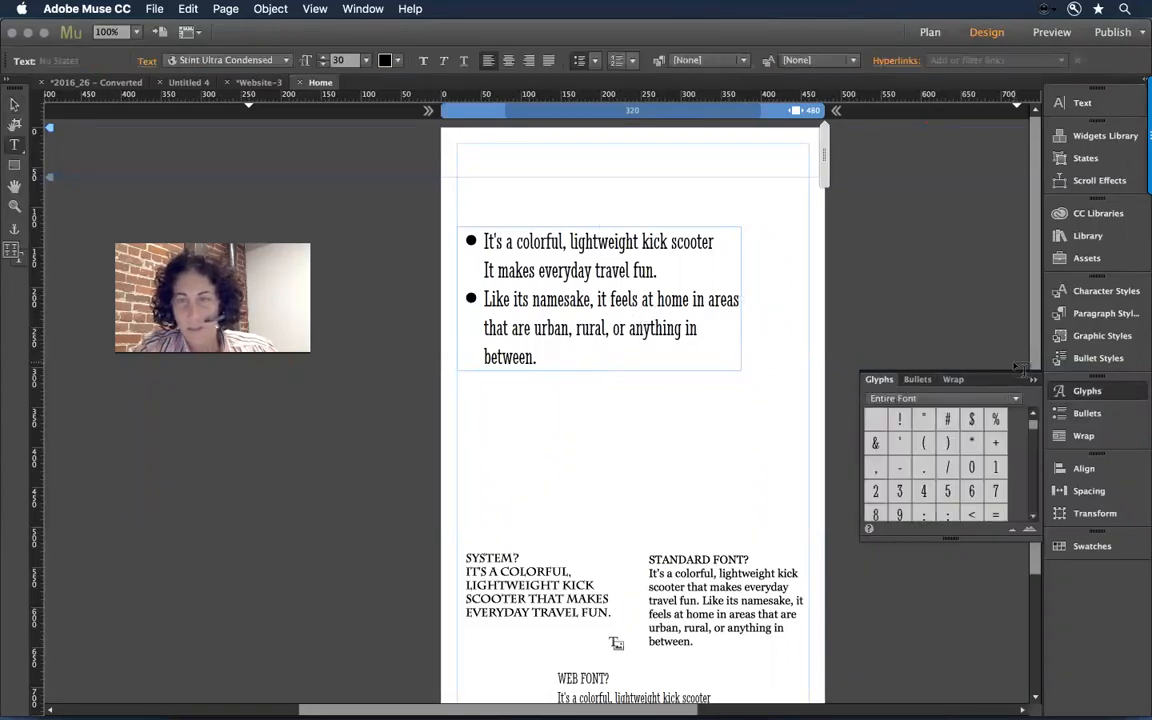
{"action": "left_click", "coordinate": [962, 399]}
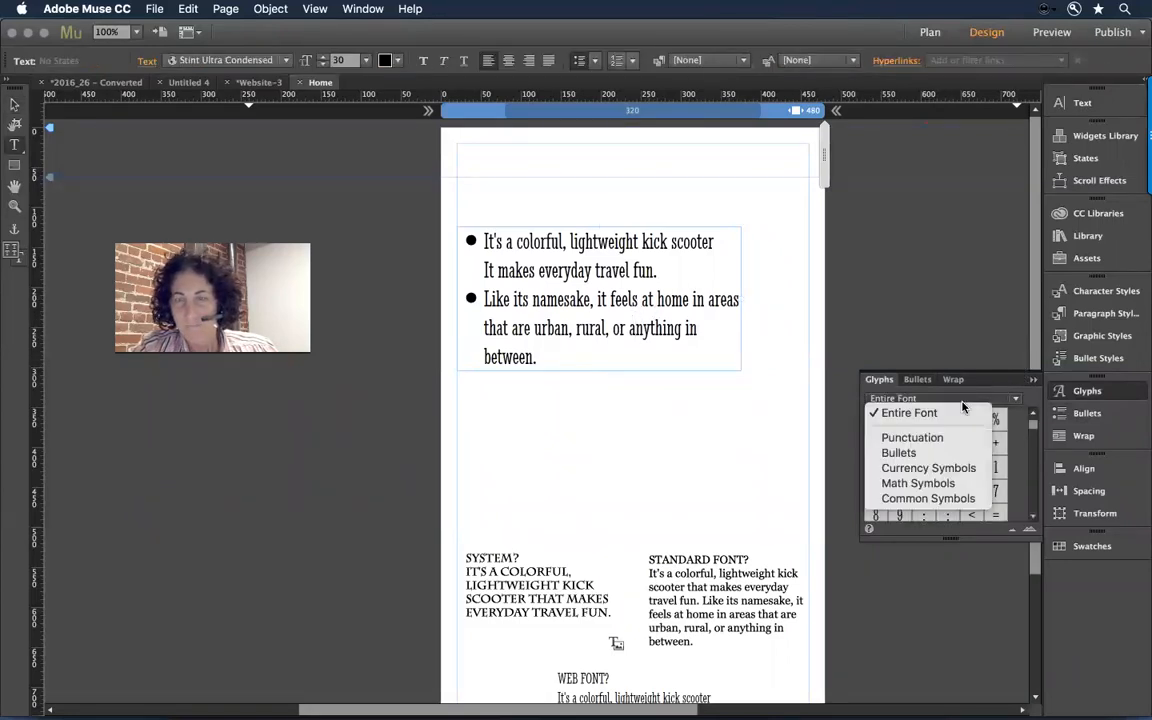
{"action": "left_click", "coordinate": [930, 413]}
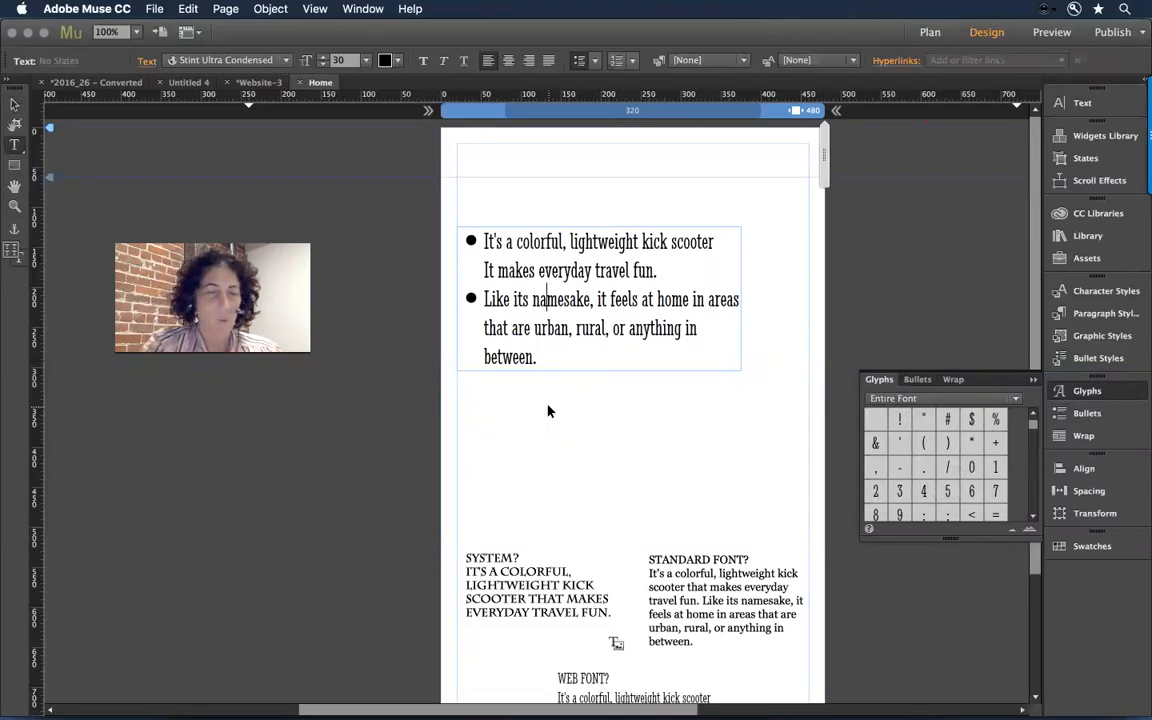
{"action": "key", "text": "Escape"}
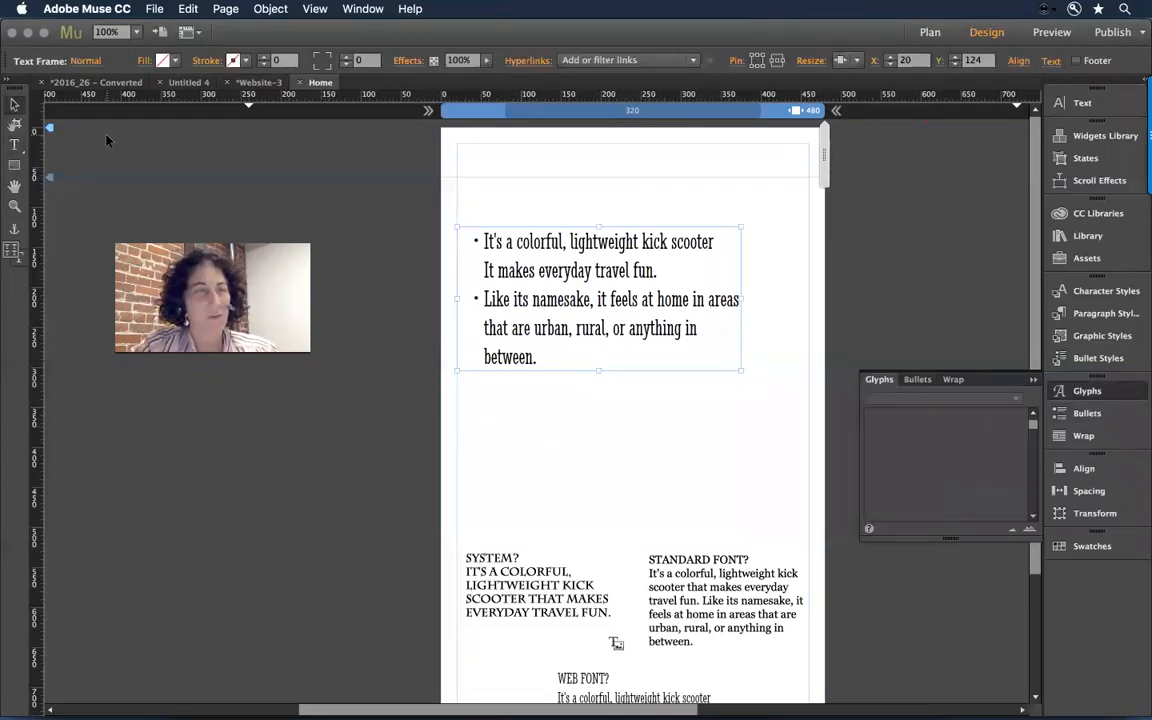
Step: Add a small text frame containing "test" below the bulleted list and select its text
{"action": "left_click", "coordinate": [14, 145]}
{"action": "left_click_drag", "start_coordinate": [538, 402], "coordinate": [650, 457]}
{"action": "type", "text": "test"}
{"action": "key", "text": "super+a"}
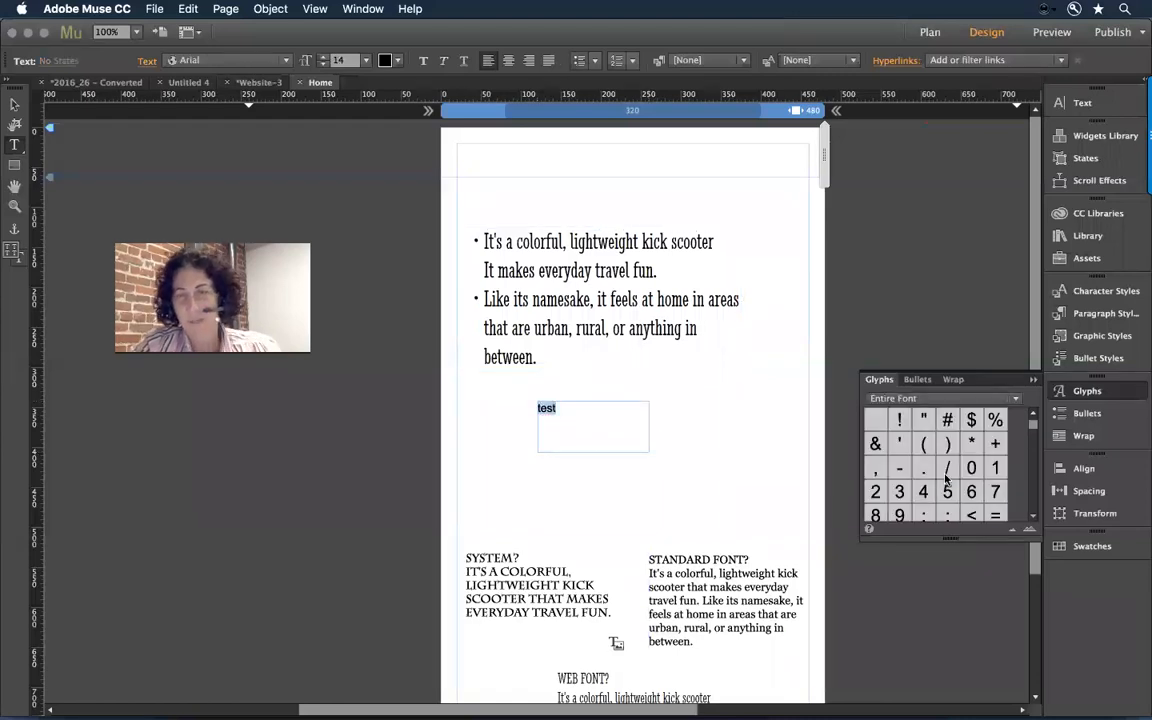
Step: Set the font of the "test" text to FontAwesome
{"action": "left_click", "coordinate": [903, 398]}
{"action": "left_click", "coordinate": [903, 398]}
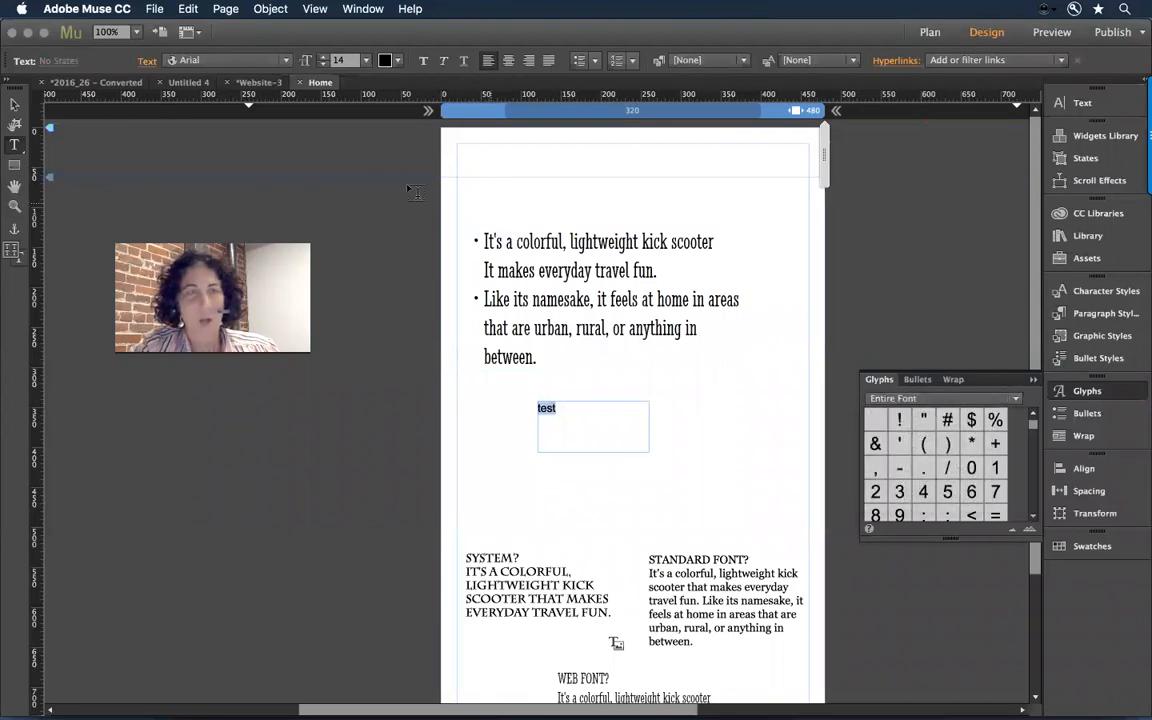
{"action": "left_click", "coordinate": [213, 62]}
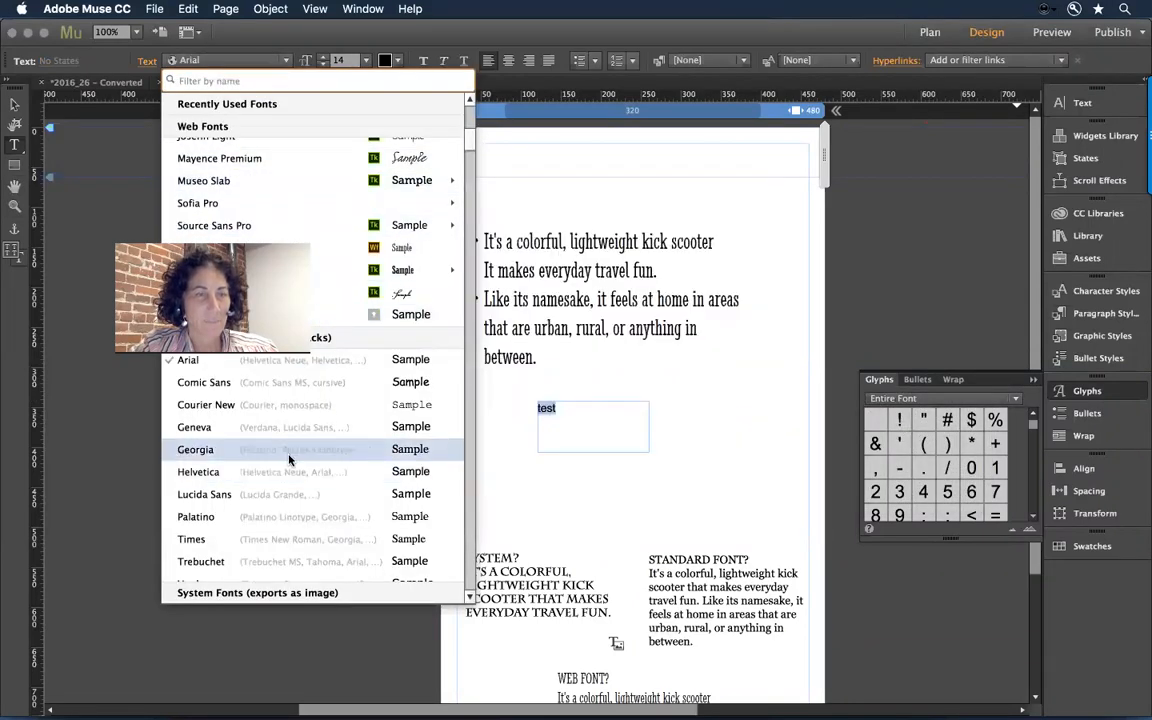
{"action": "scroll", "coordinate": [308, 213], "scroll_direction": "up", "scroll_amount": 10}
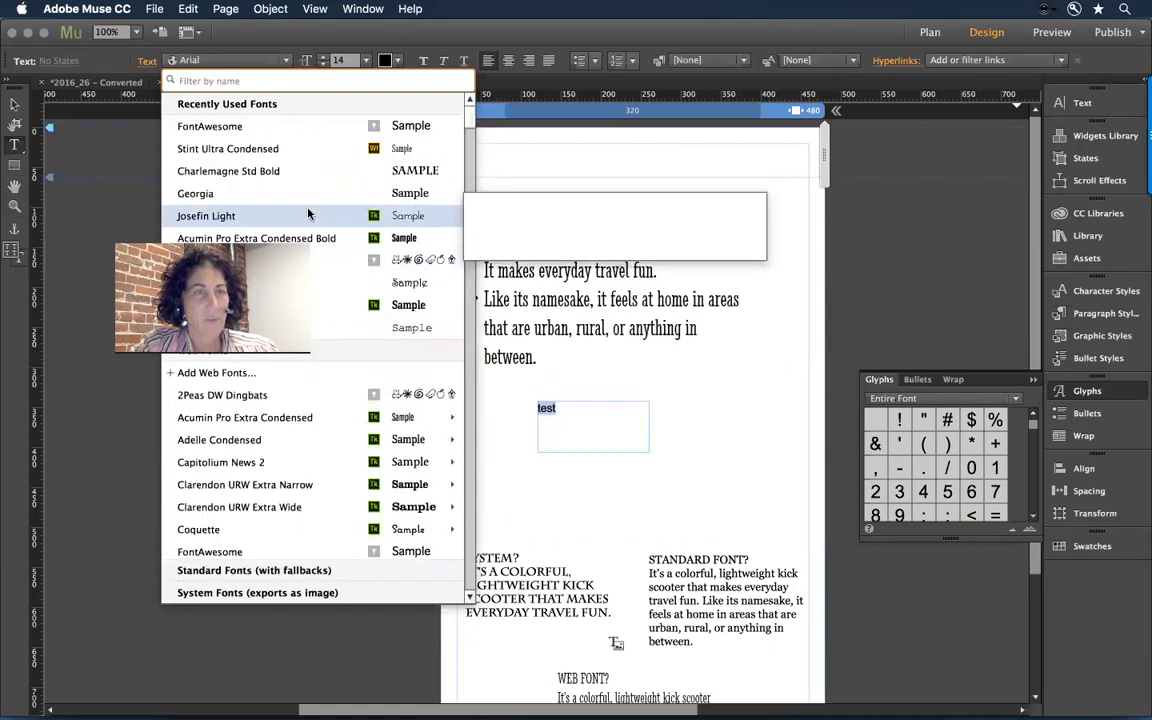
{"action": "left_click", "coordinate": [266, 134]}
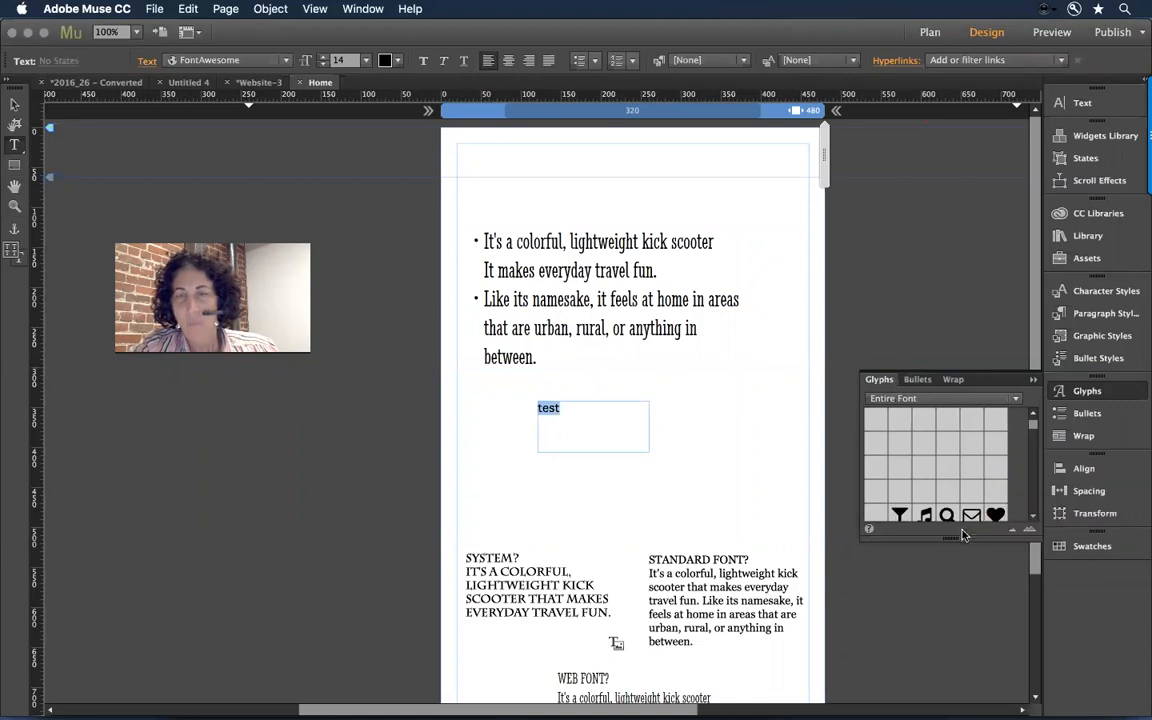
Step: Enlarge the glyph display and look through the icons available in the FontAwesome font
{"action": "left_click_drag", "start_coordinate": [952, 538], "coordinate": [952, 684]}
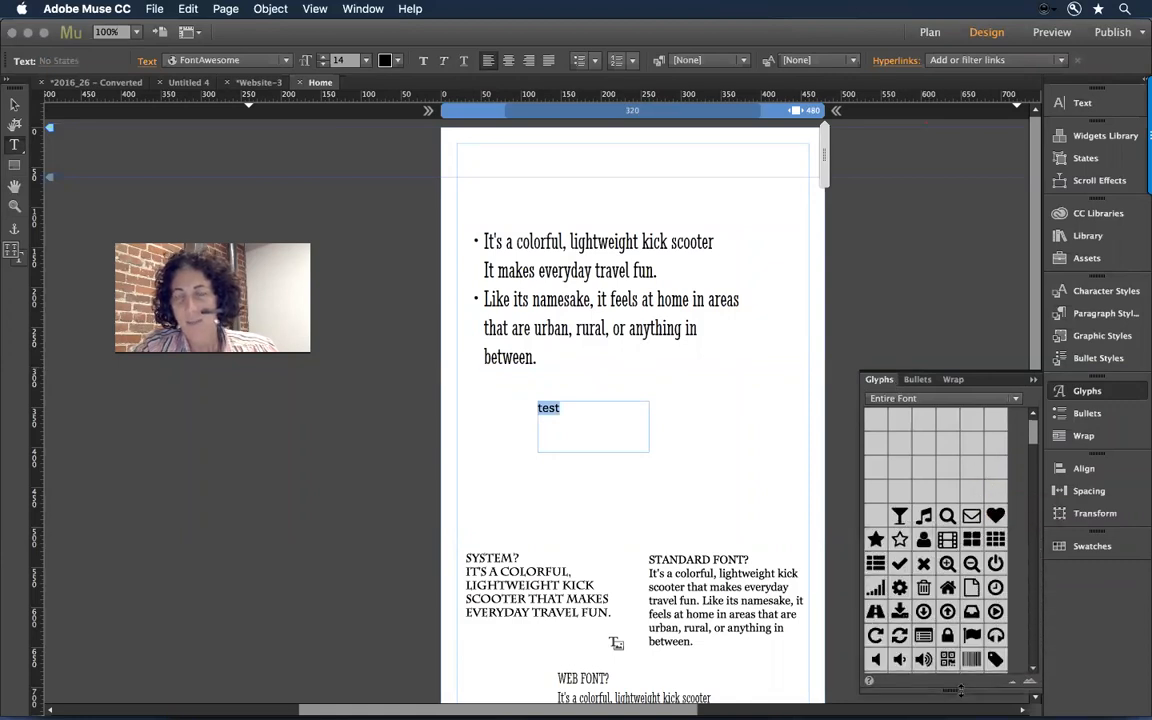
{"action": "scroll", "coordinate": [1005, 594], "scroll_direction": "down", "scroll_amount": 10}
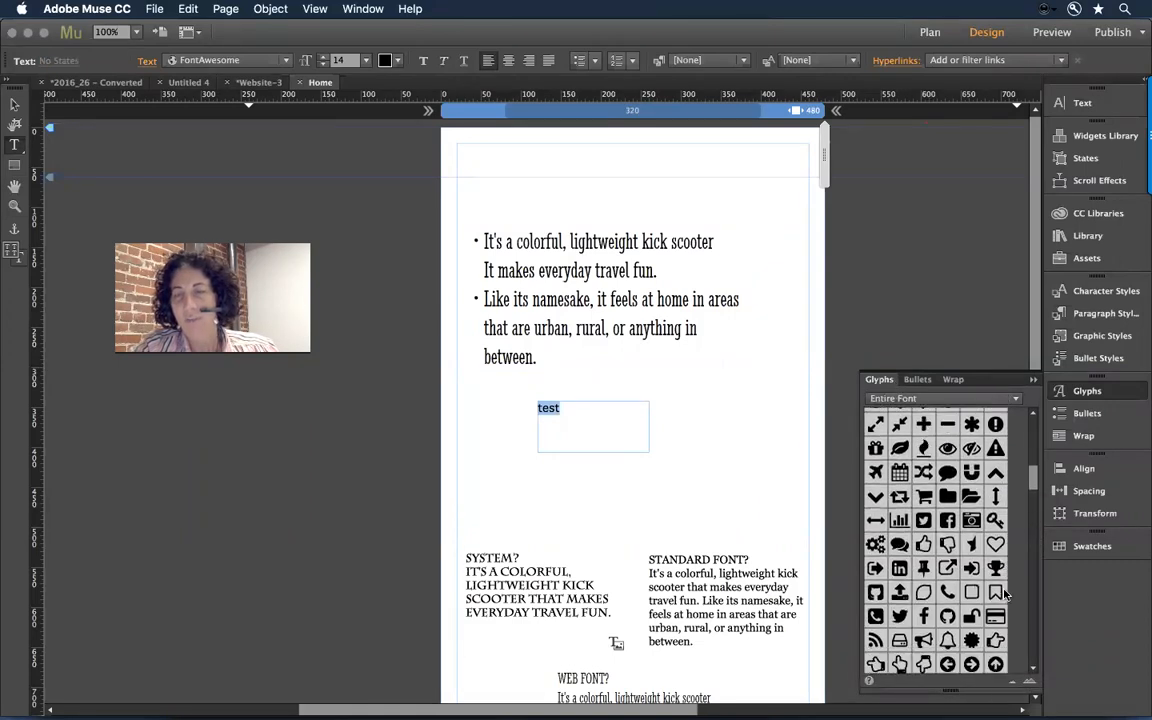
{"action": "scroll", "coordinate": [1005, 594], "scroll_direction": "down", "scroll_amount": 10}
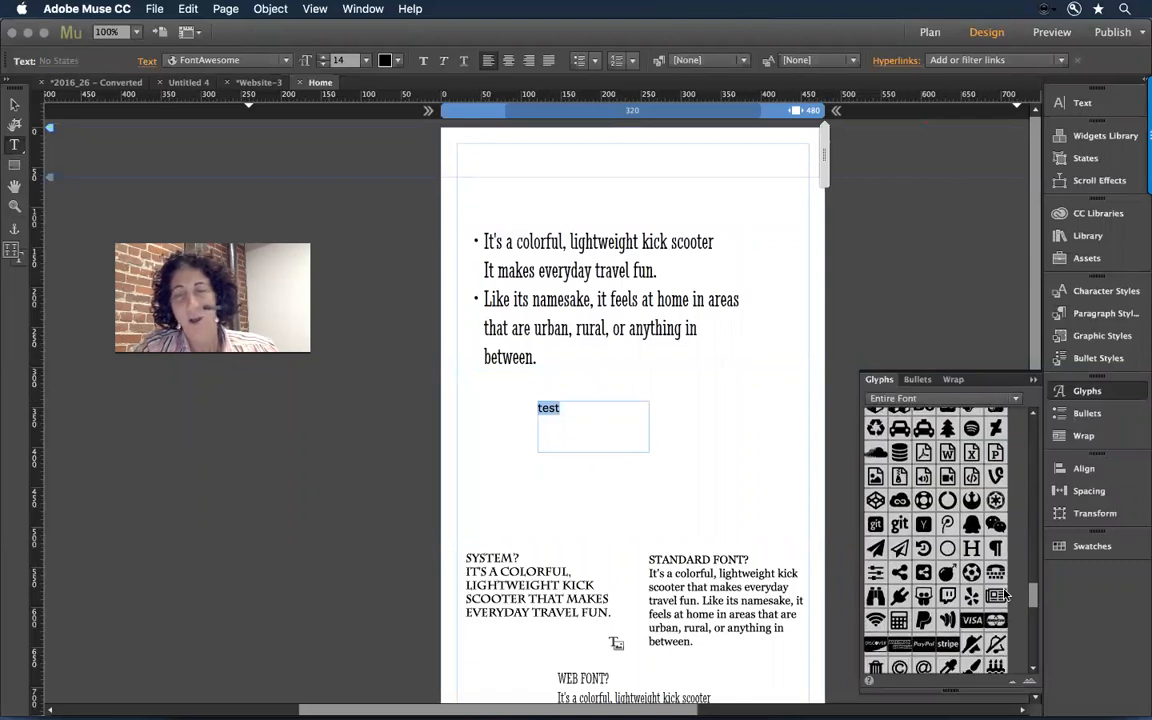
{"action": "scroll", "coordinate": [1005, 594], "scroll_direction": "up", "scroll_amount": 10}
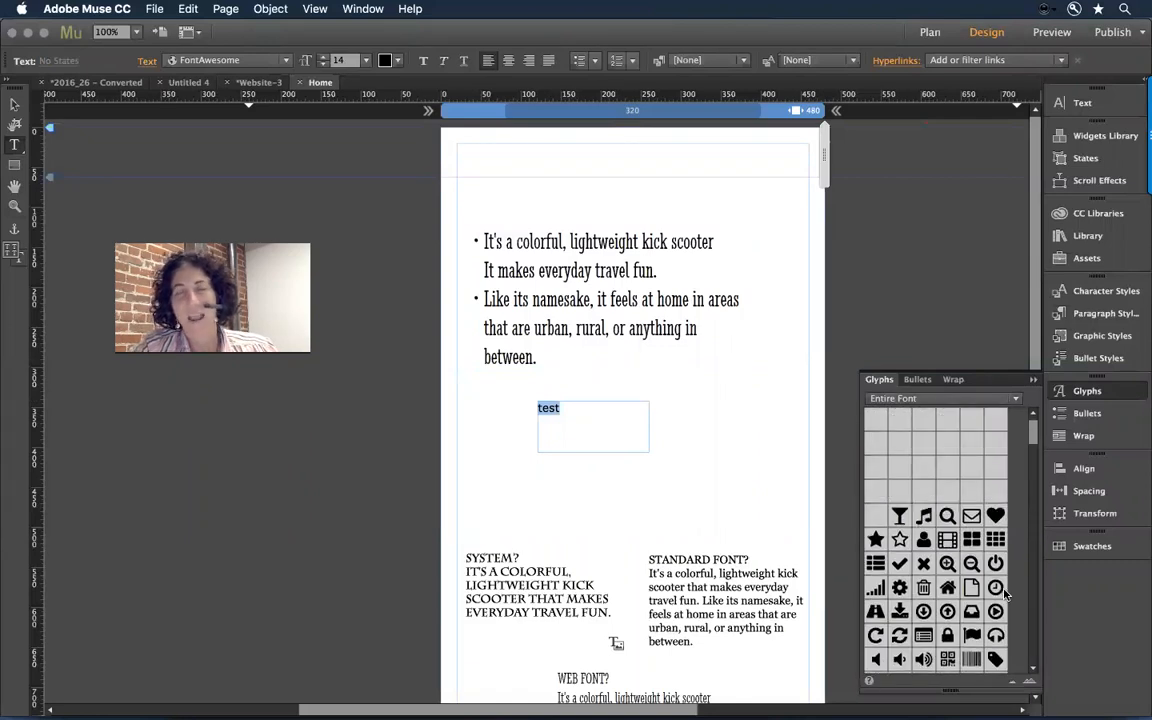
{"action": "scroll", "coordinate": [1005, 594], "scroll_direction": "down", "scroll_amount": 5}
{"action": "scroll", "coordinate": [1005, 594], "scroll_direction": "down", "scroll_amount": 5}
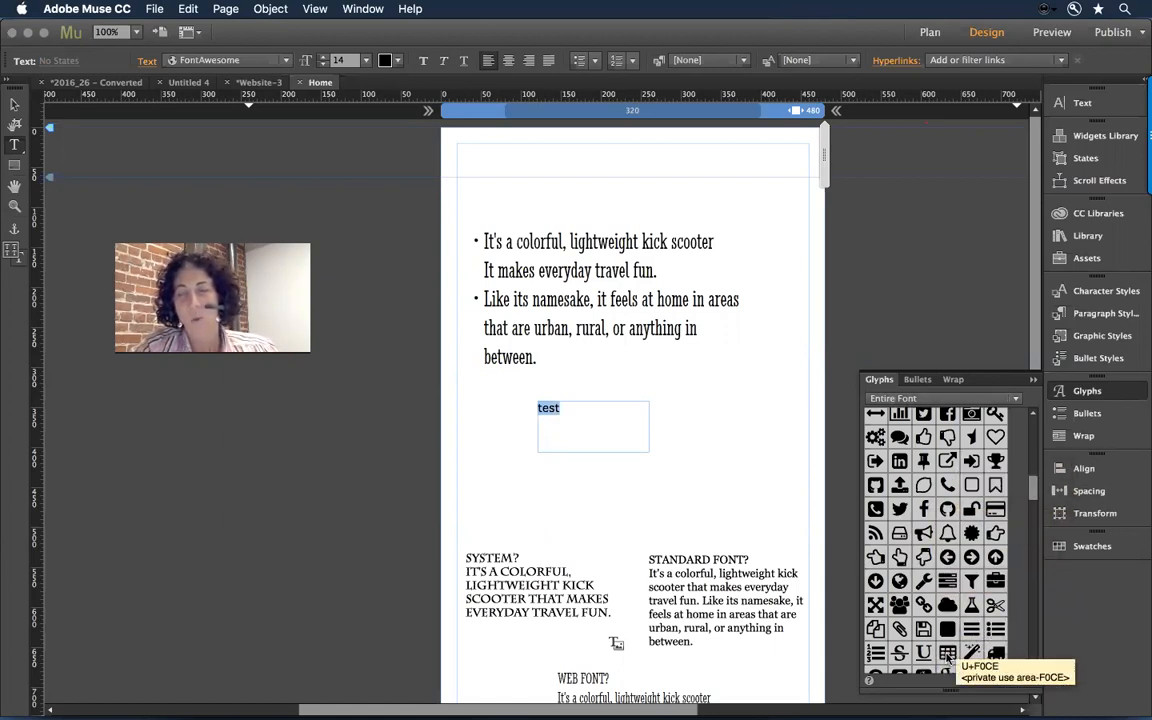
Step: Replace the selected "test" text with the FontAwesome table, download and outlined star glyphs
{"action": "double_click", "coordinate": [948, 655]}
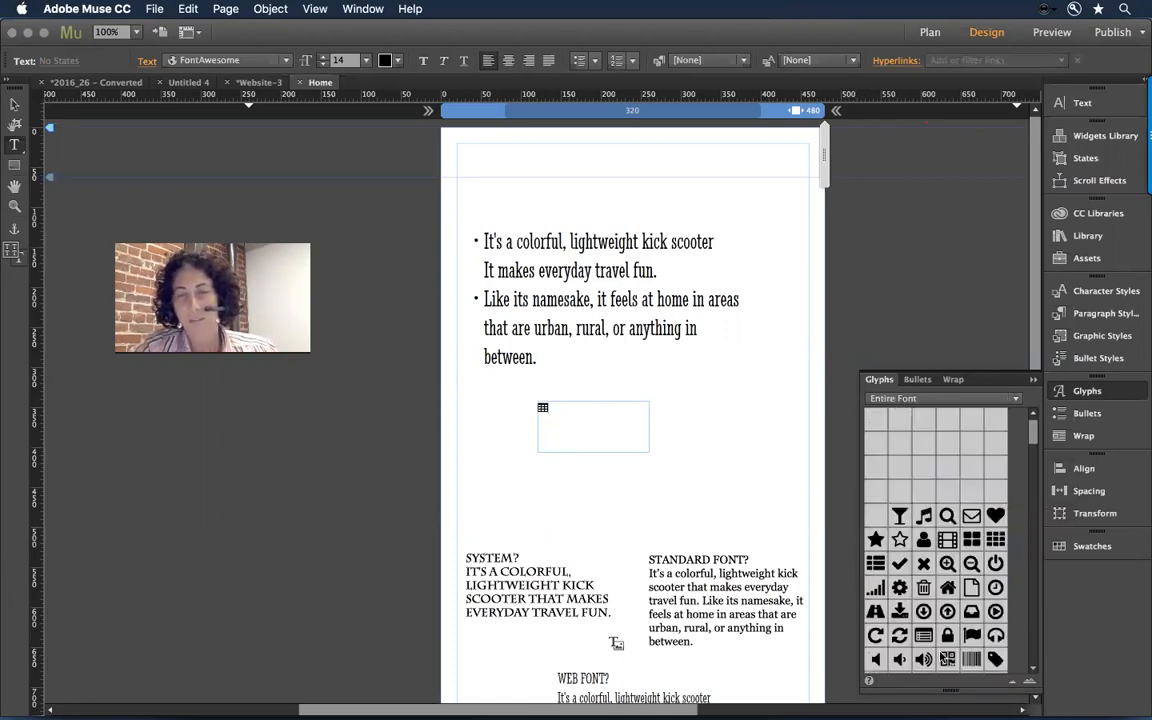
{"action": "double_click", "coordinate": [899, 540]}
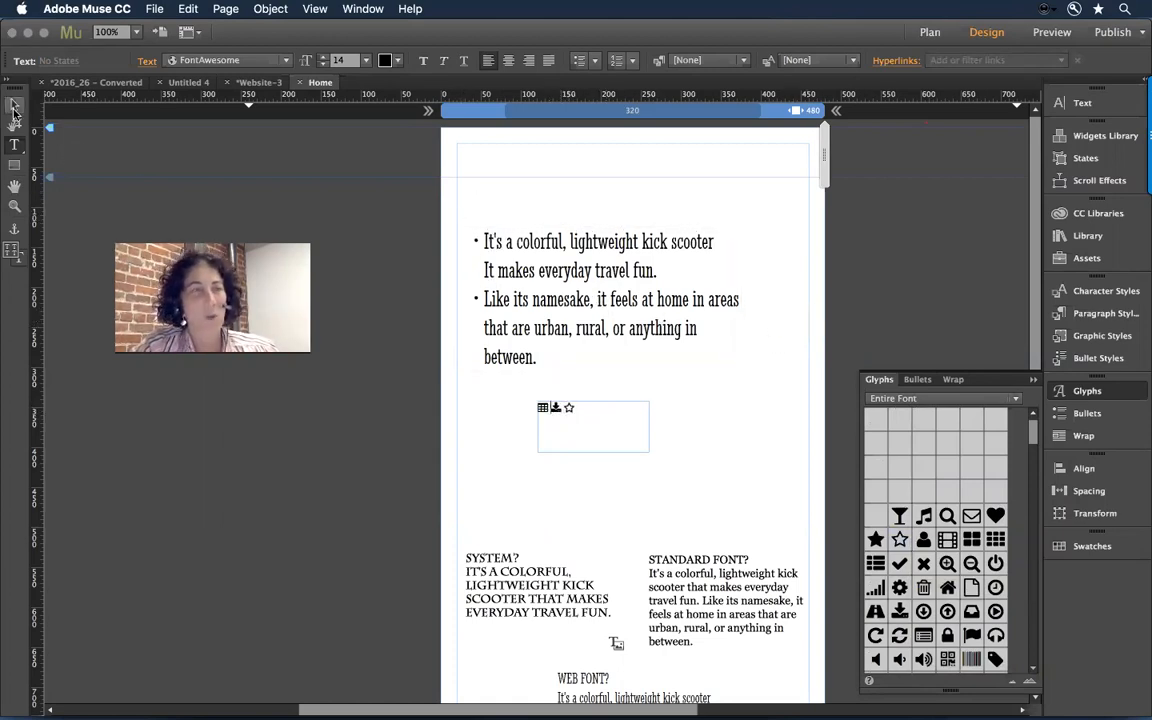
{"action": "left_click", "coordinate": [14, 105]}
Step: Set the bullet font of the bulleted scooter text frame to FontAwesome
{"action": "left_click", "coordinate": [508, 287]}
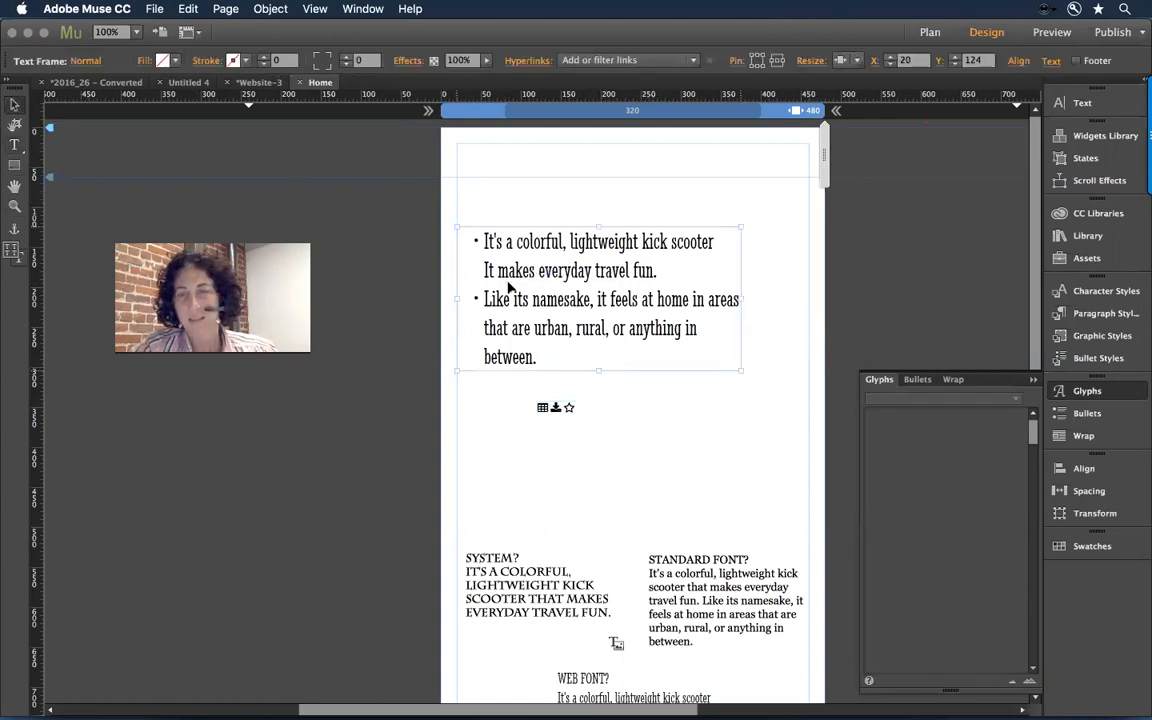
{"action": "left_click", "coordinate": [917, 380]}
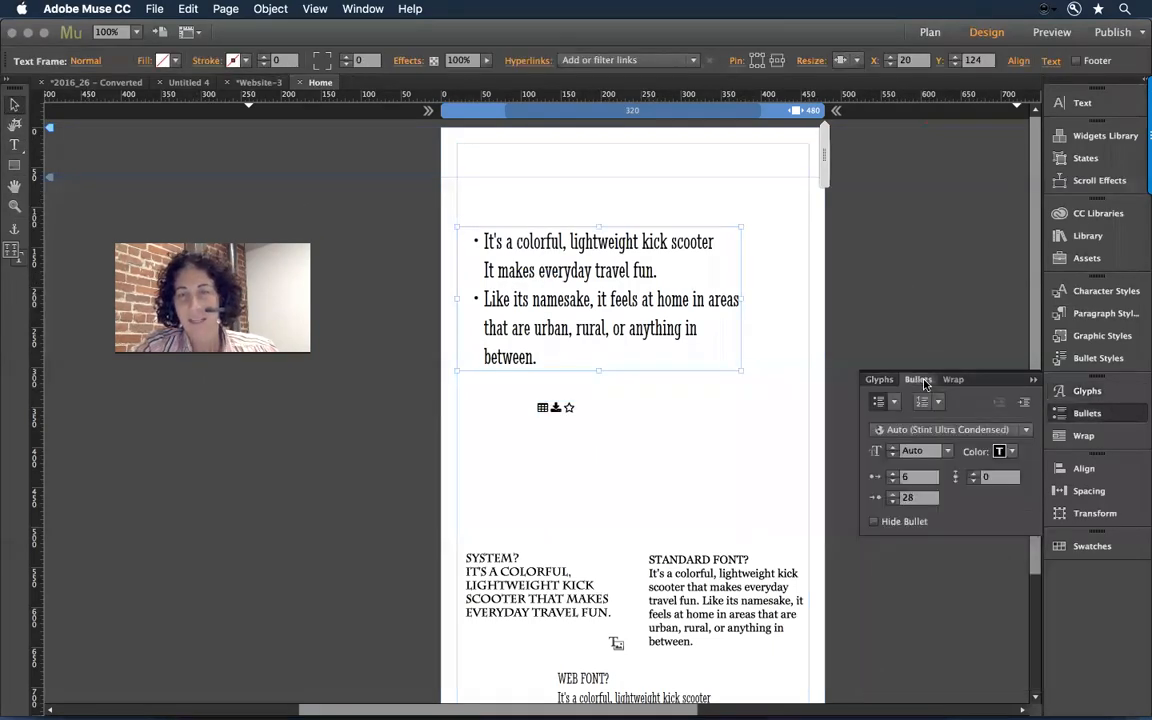
{"action": "left_click", "coordinate": [958, 430]}
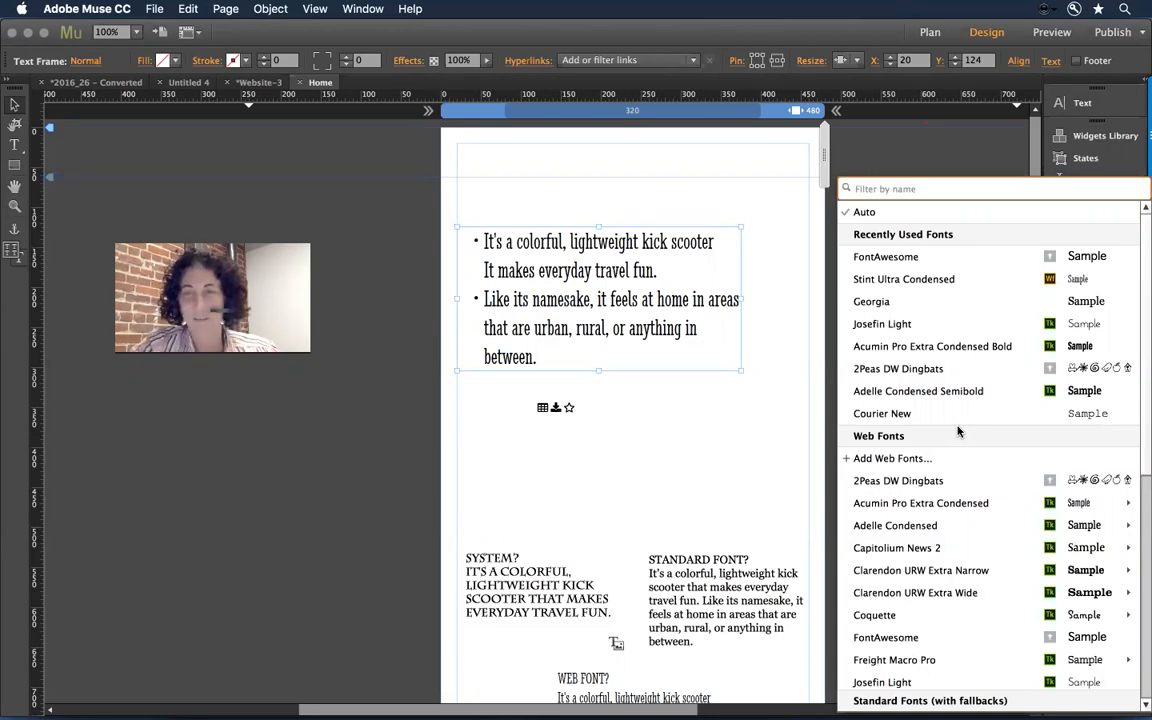
{"action": "left_click", "coordinate": [924, 258]}
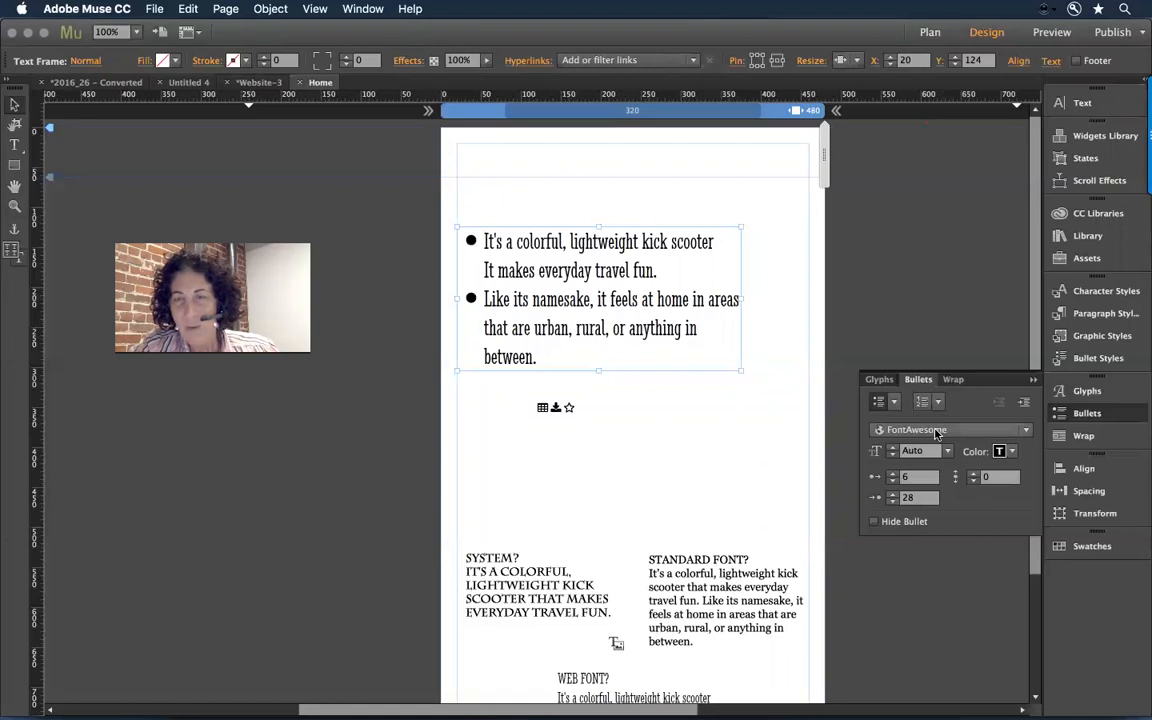
Step: Add the outlined star from the entire FontAwesome set as a new bullet character for the list
{"action": "left_click", "coordinate": [896, 402]}
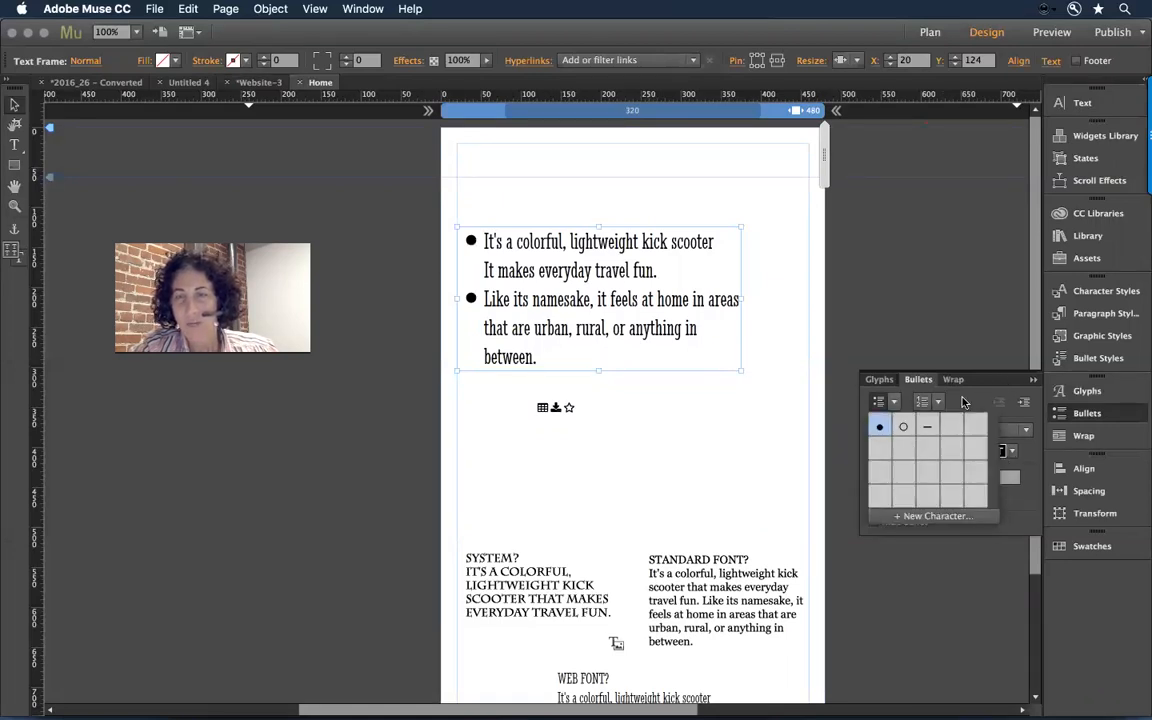
{"action": "left_click", "coordinate": [894, 404]}
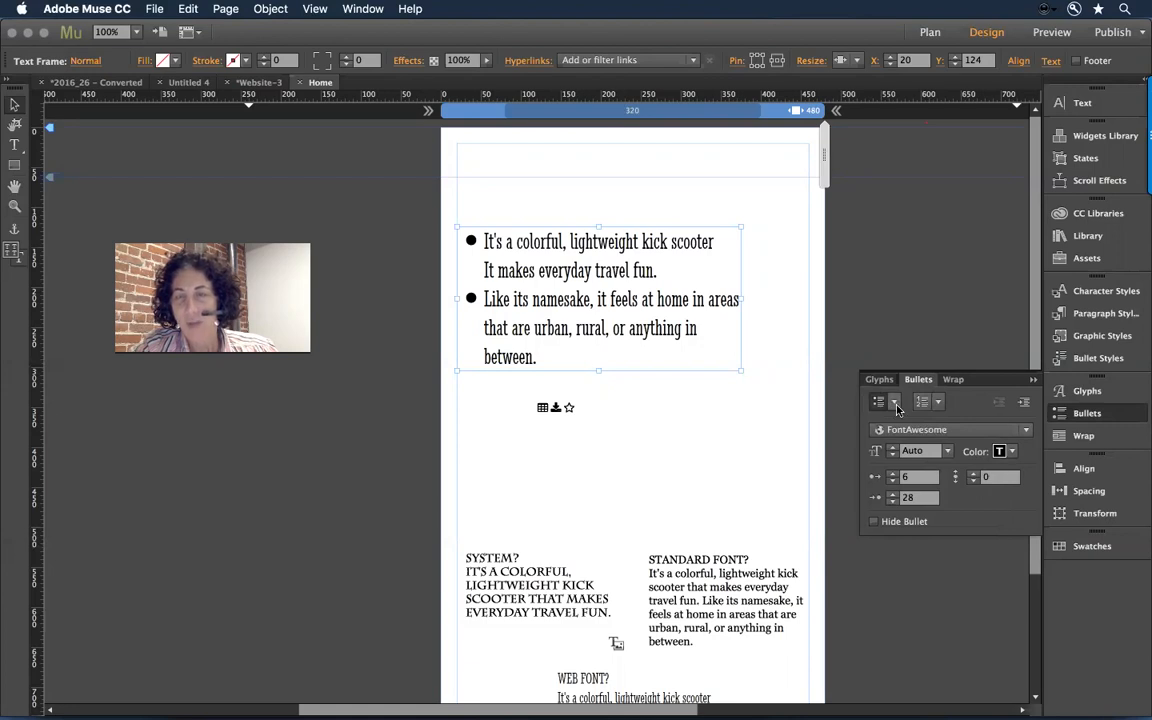
{"action": "left_click", "coordinate": [896, 404]}
{"action": "left_click", "coordinate": [938, 518]}
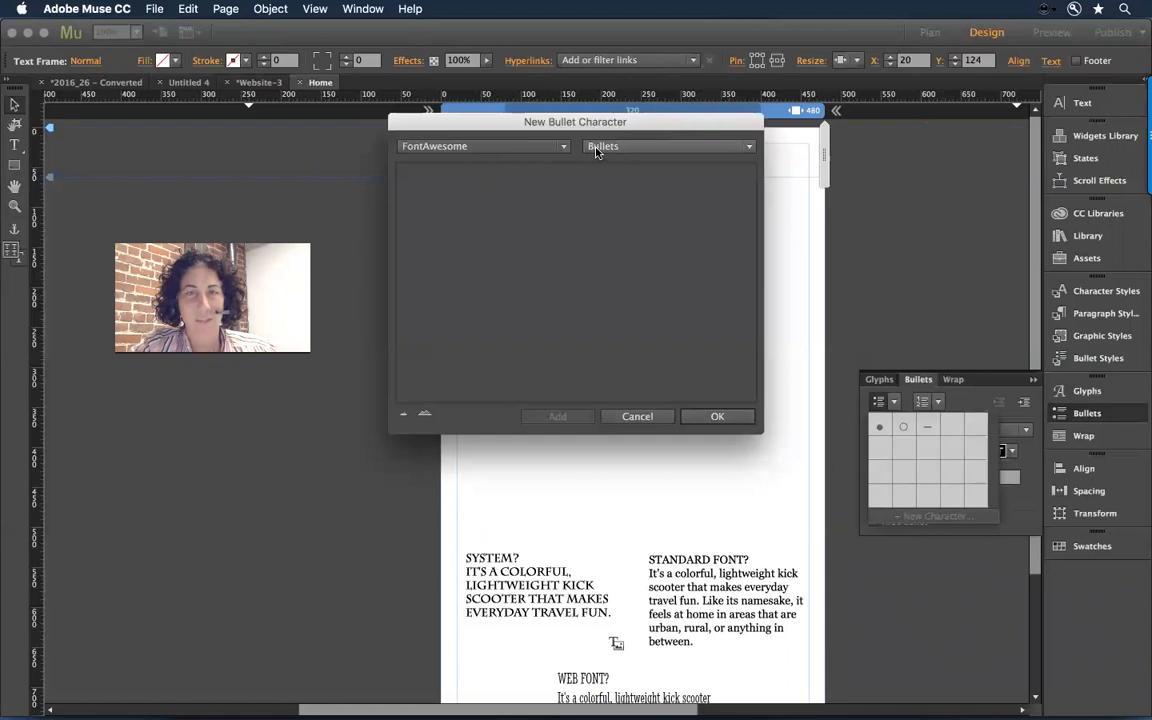
{"action": "left_click", "coordinate": [627, 150]}
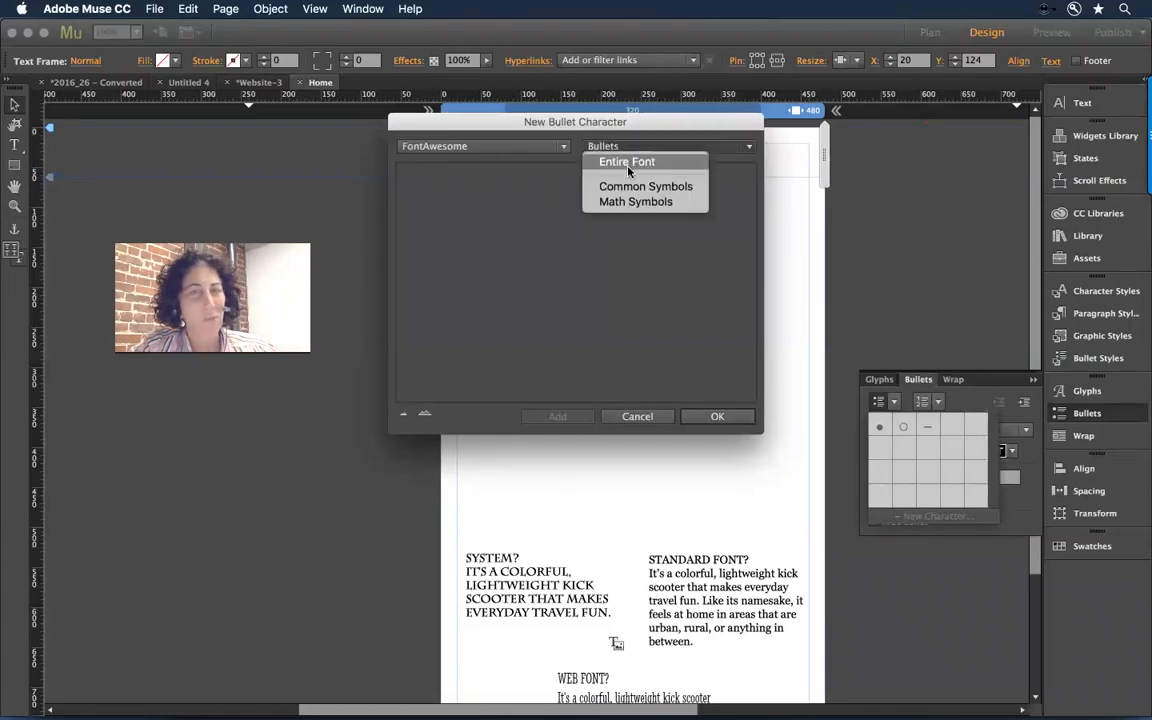
{"action": "left_click", "coordinate": [628, 163]}
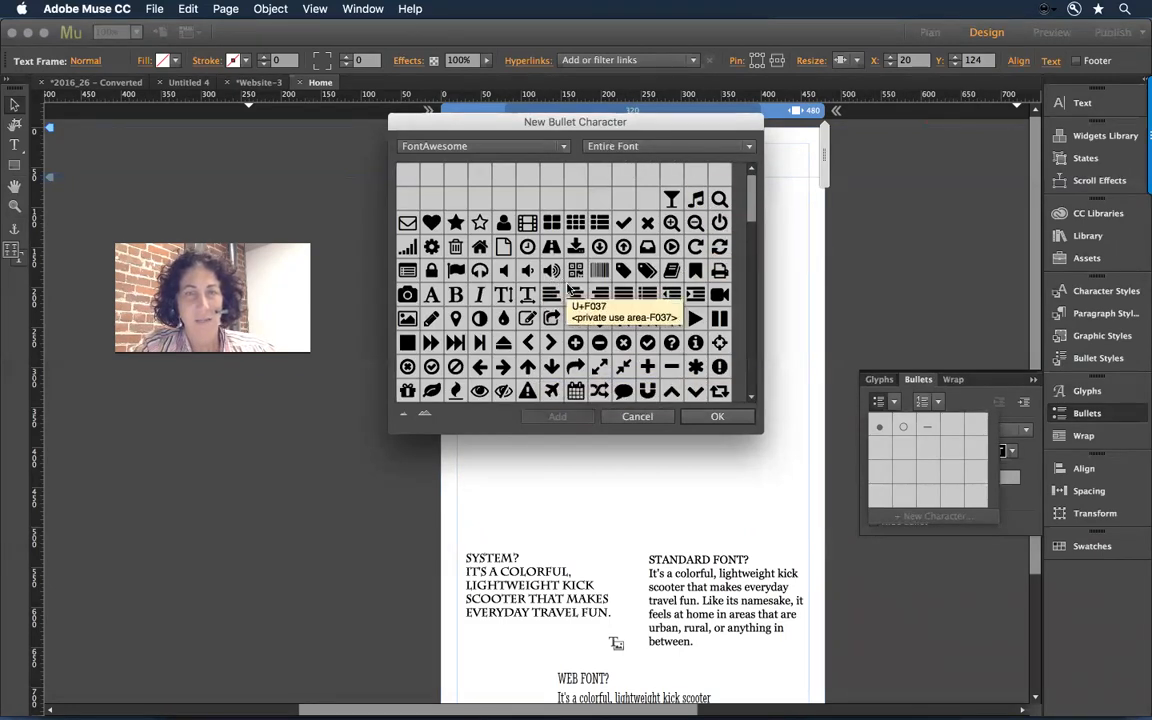
{"action": "left_click", "coordinate": [480, 222]}
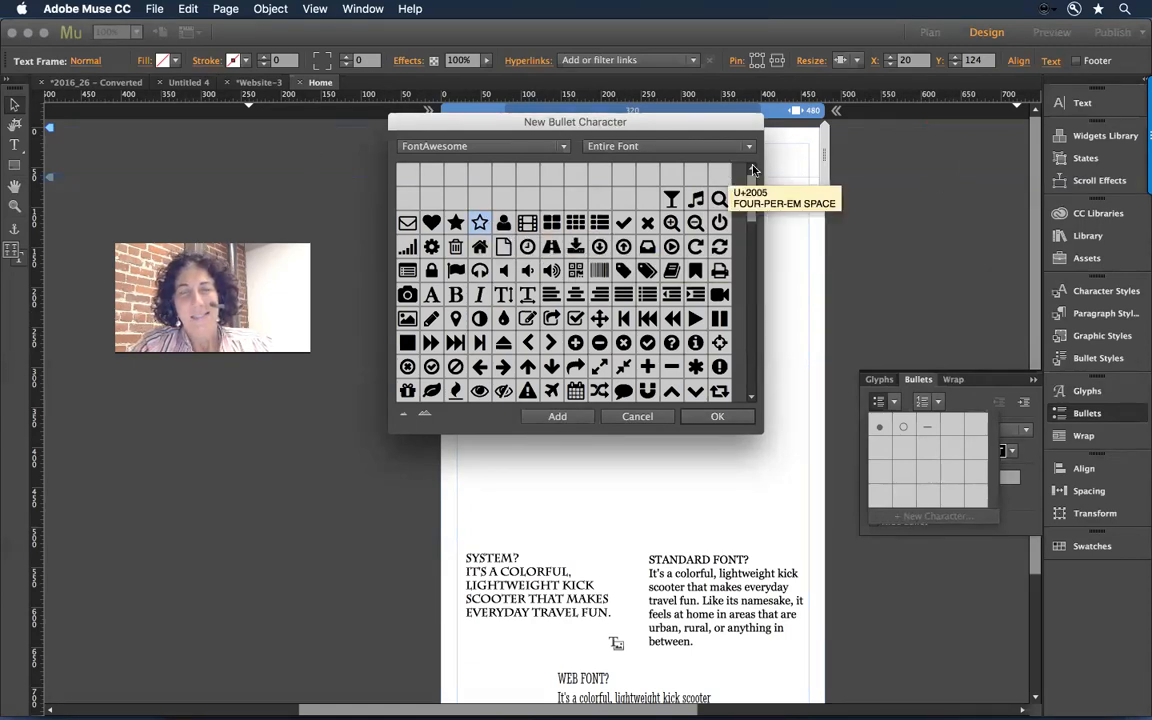
{"action": "left_click", "coordinate": [480, 223]}
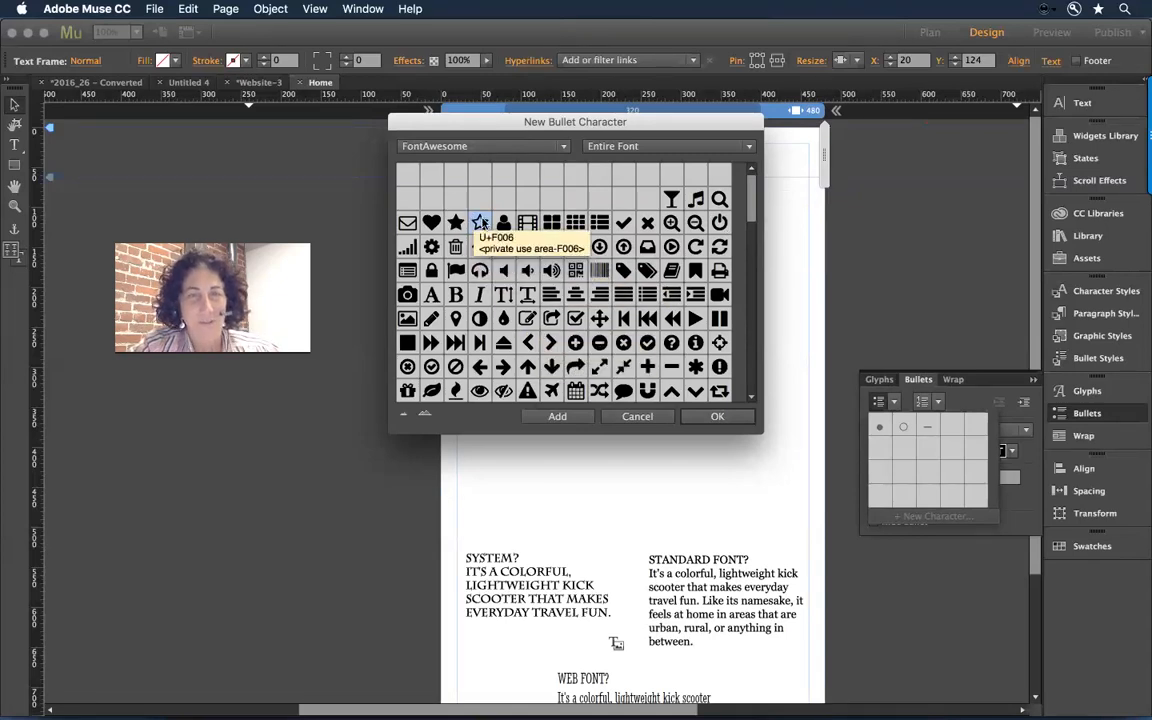
{"action": "left_click", "coordinate": [692, 415]}
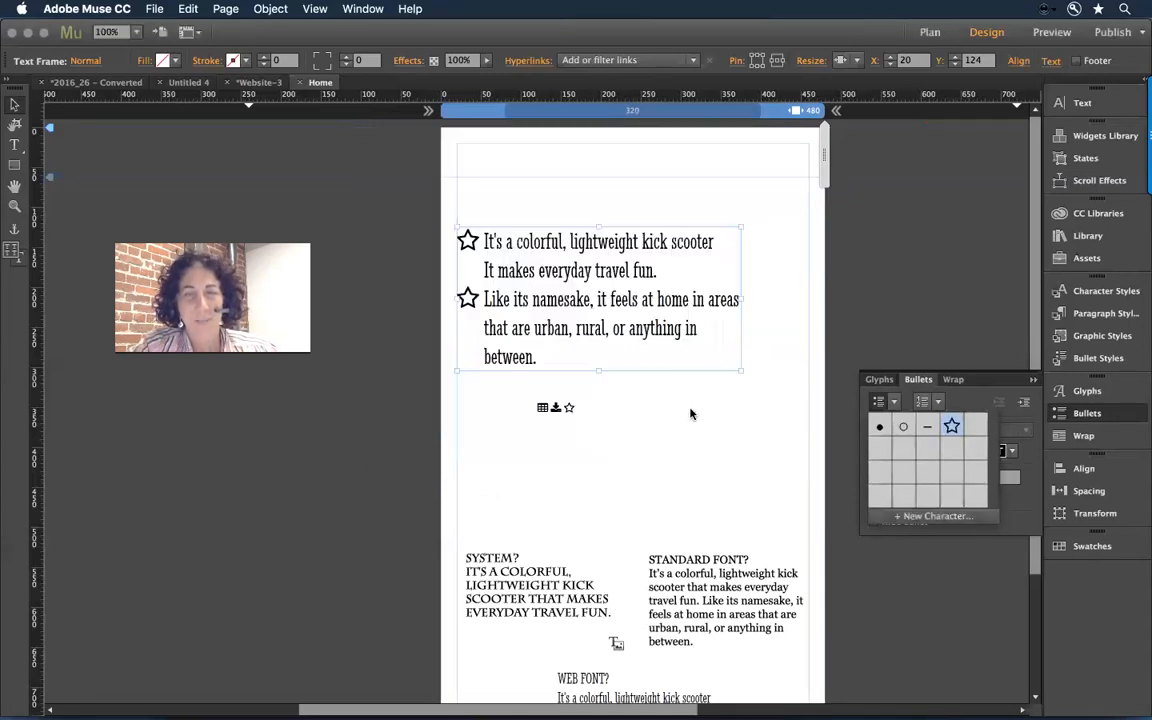
Step: Add the solid star from 2Peas DW Dingbats as a new bullet character, and reapply the outlined star to the list
{"action": "left_click", "coordinate": [896, 402]}
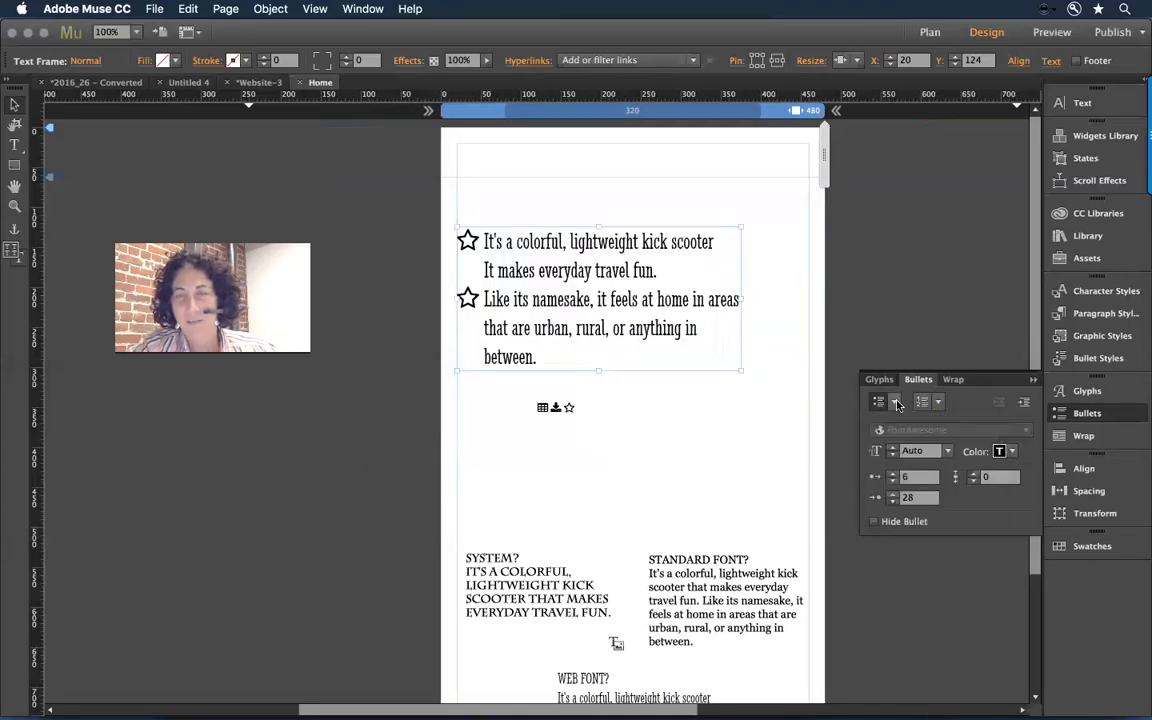
{"action": "left_click", "coordinate": [893, 402]}
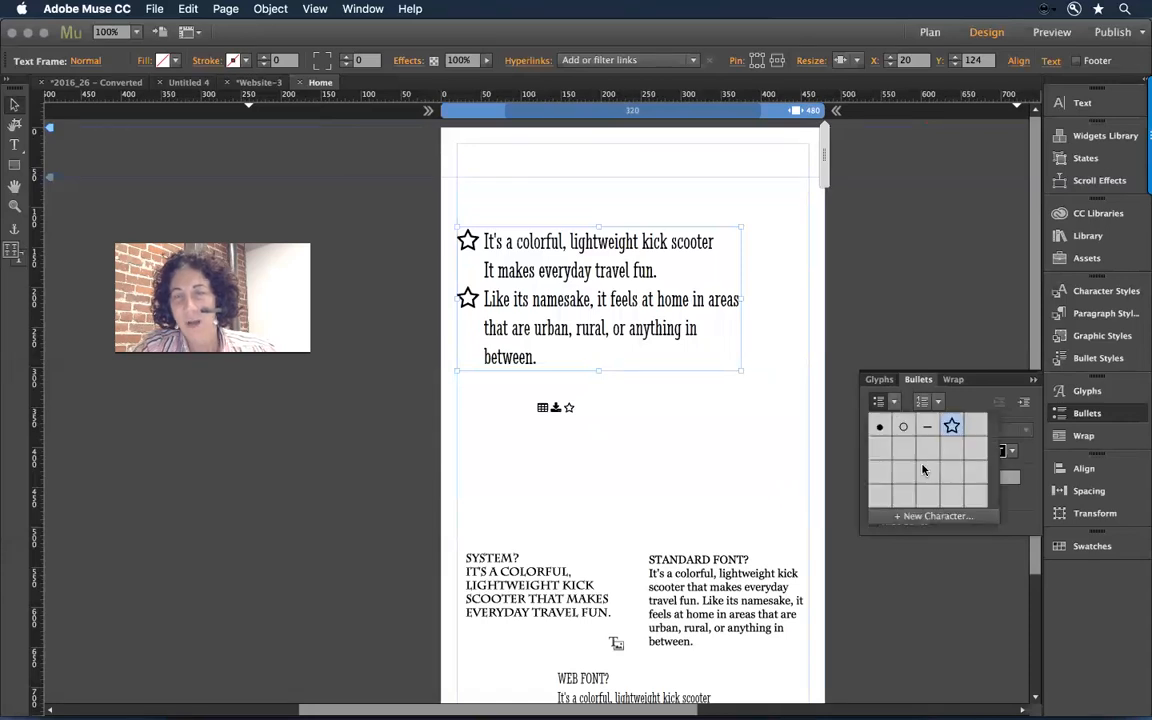
{"action": "left_click", "coordinate": [934, 517]}
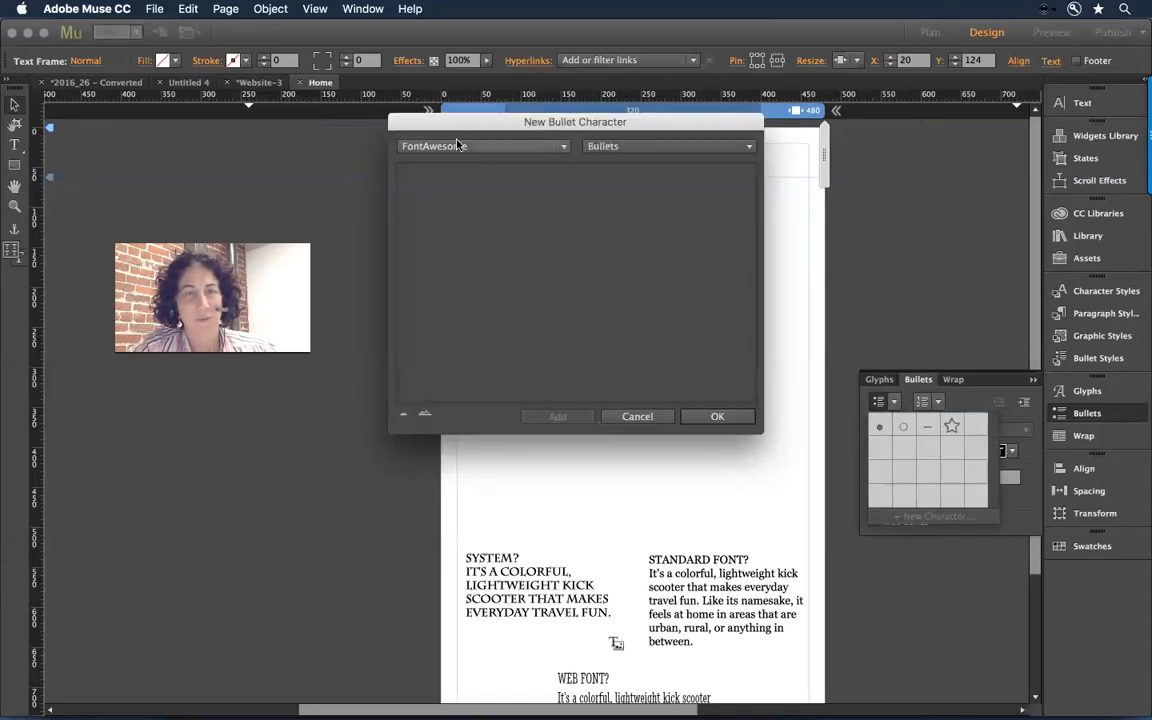
{"action": "left_click", "coordinate": [608, 147]}
{"action": "left_click", "coordinate": [616, 164]}
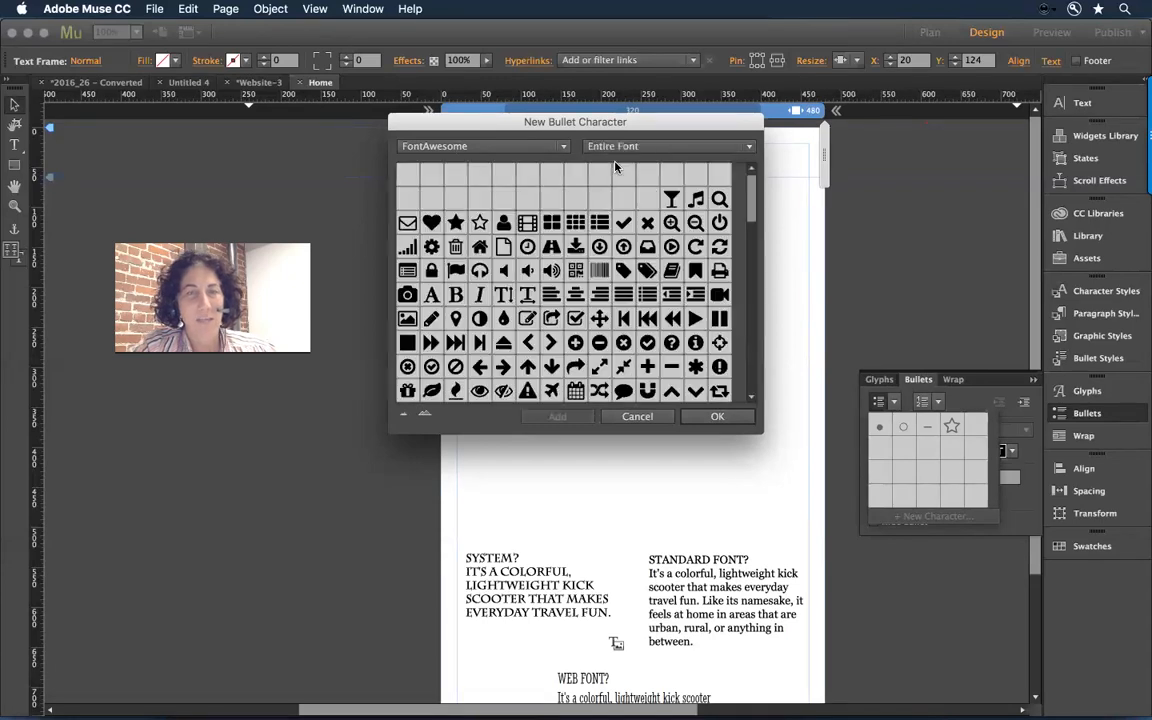
{"action": "left_click", "coordinate": [489, 147]}
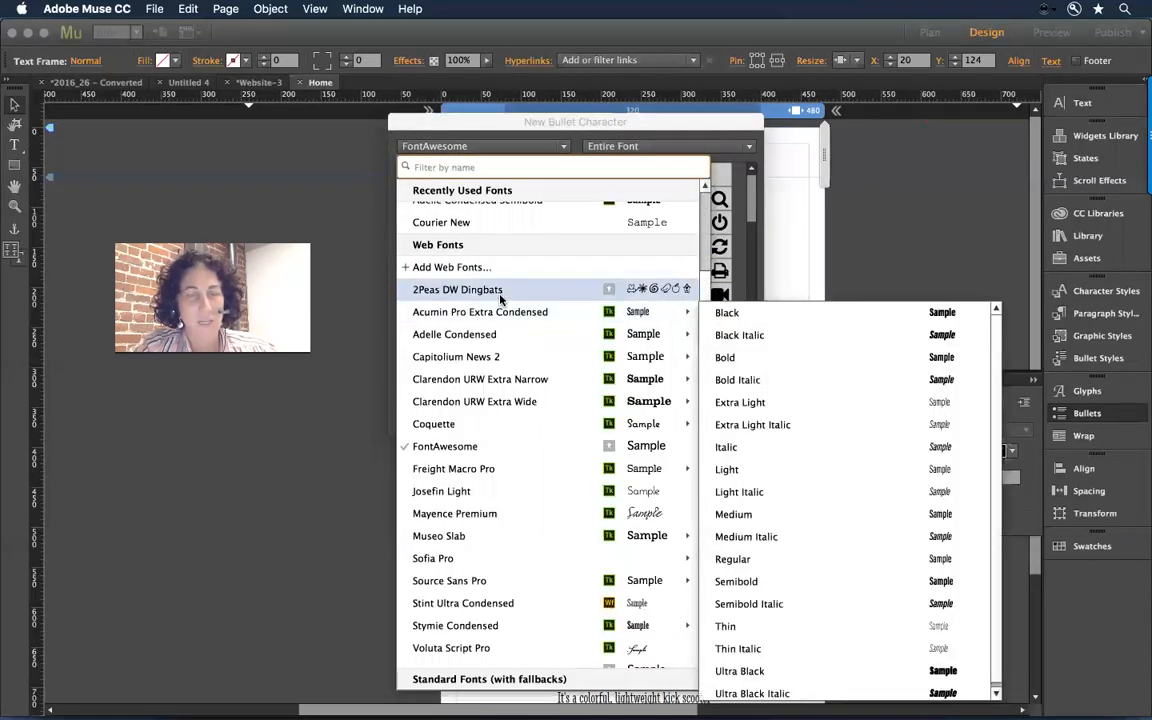
{"action": "left_click", "coordinate": [458, 289]}
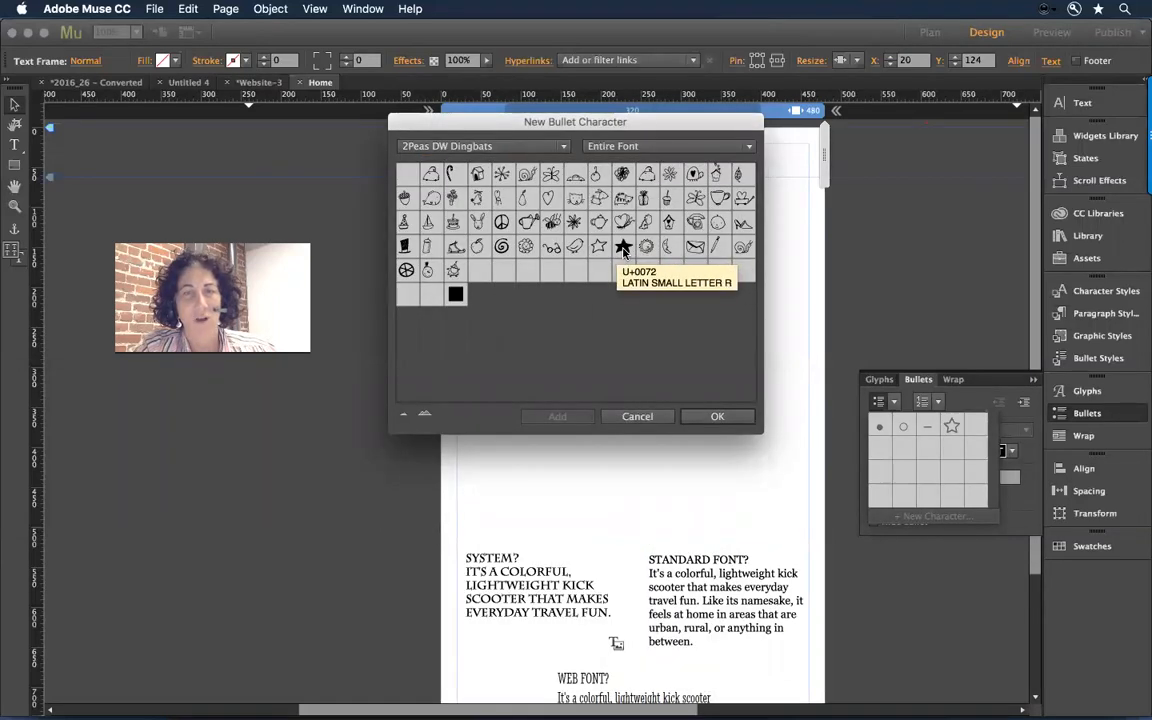
{"action": "left_click", "coordinate": [623, 247]}
{"action": "left_click", "coordinate": [716, 418]}
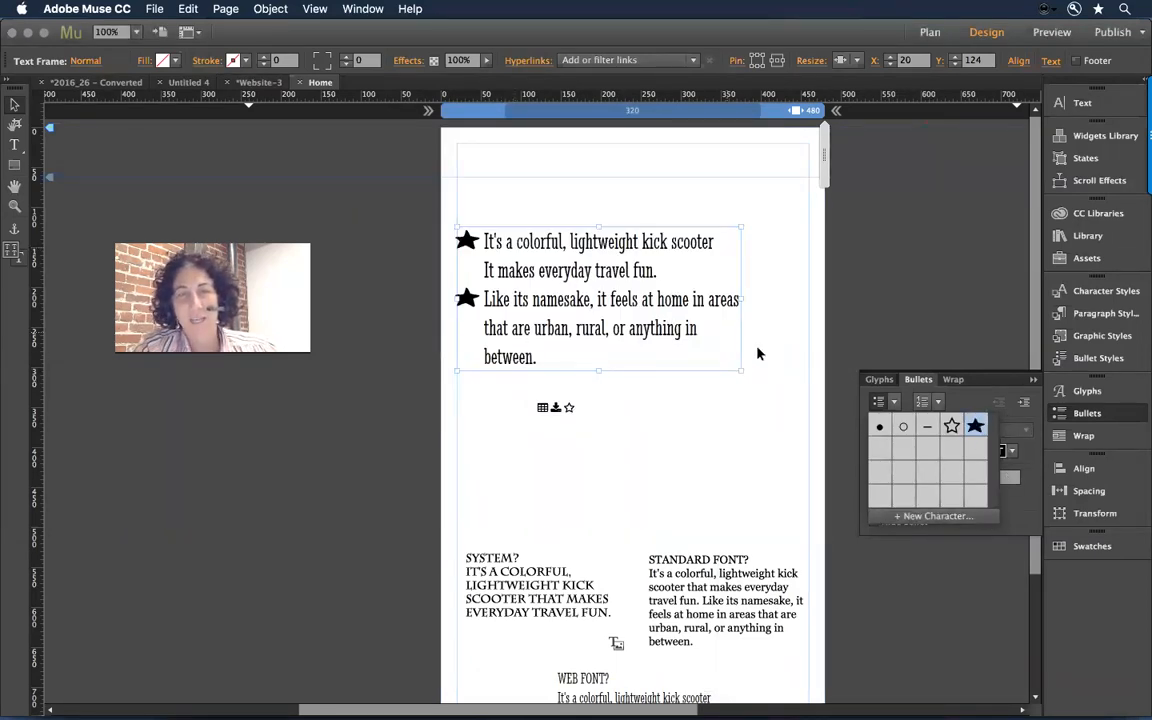
{"action": "left_click", "coordinate": [951, 426]}
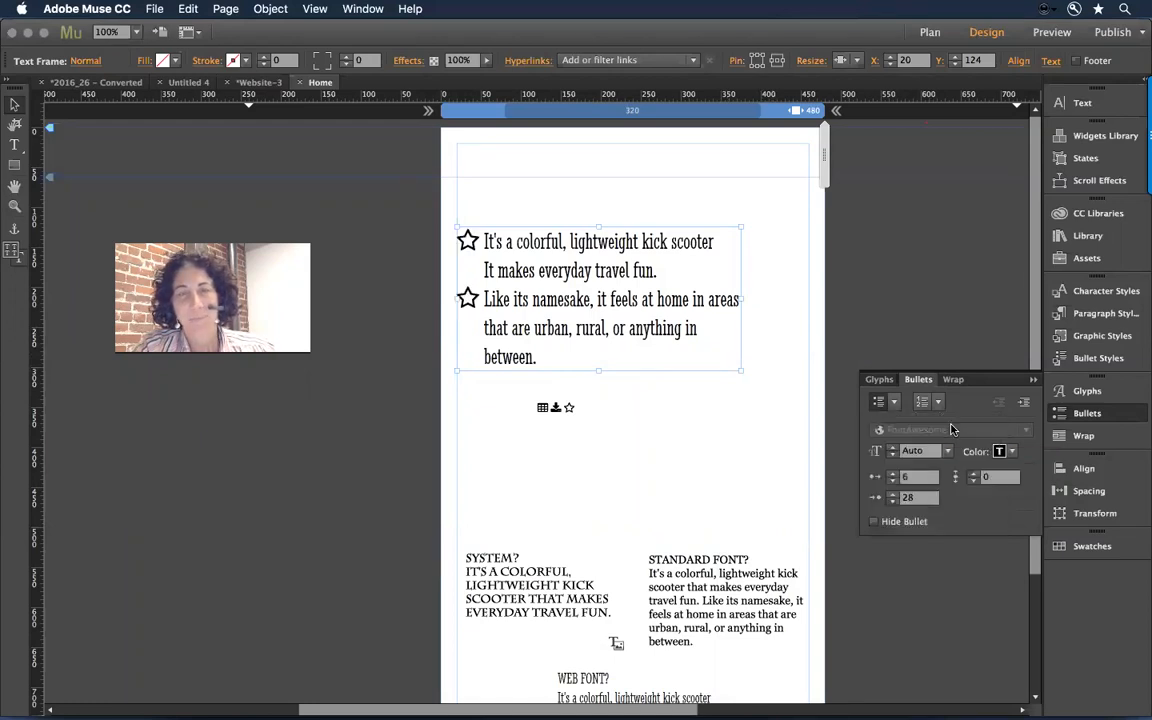
{"action": "left_click", "coordinate": [764, 293]}
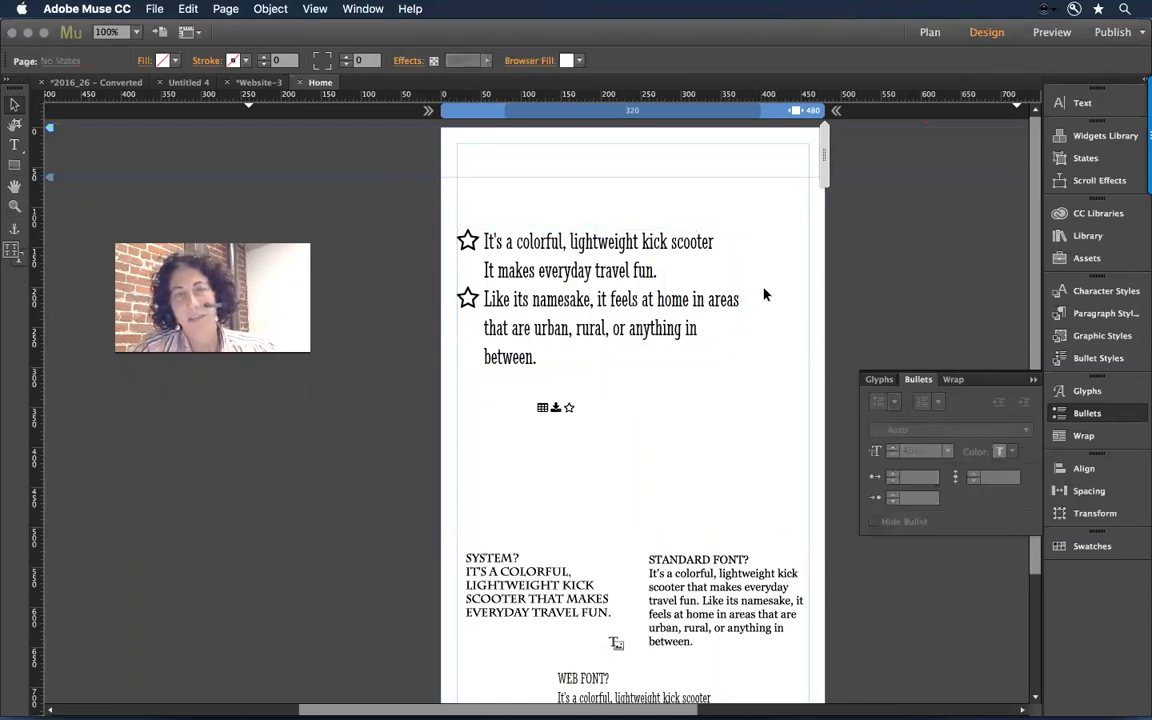
Step: Move the bulleted text frame to about X 105, Y 62 against the page's right margin and extend its height downward
{"action": "left_click", "coordinate": [516, 258]}
{"action": "left_click_drag", "start_coordinate": [516, 258], "coordinate": [583, 208]}
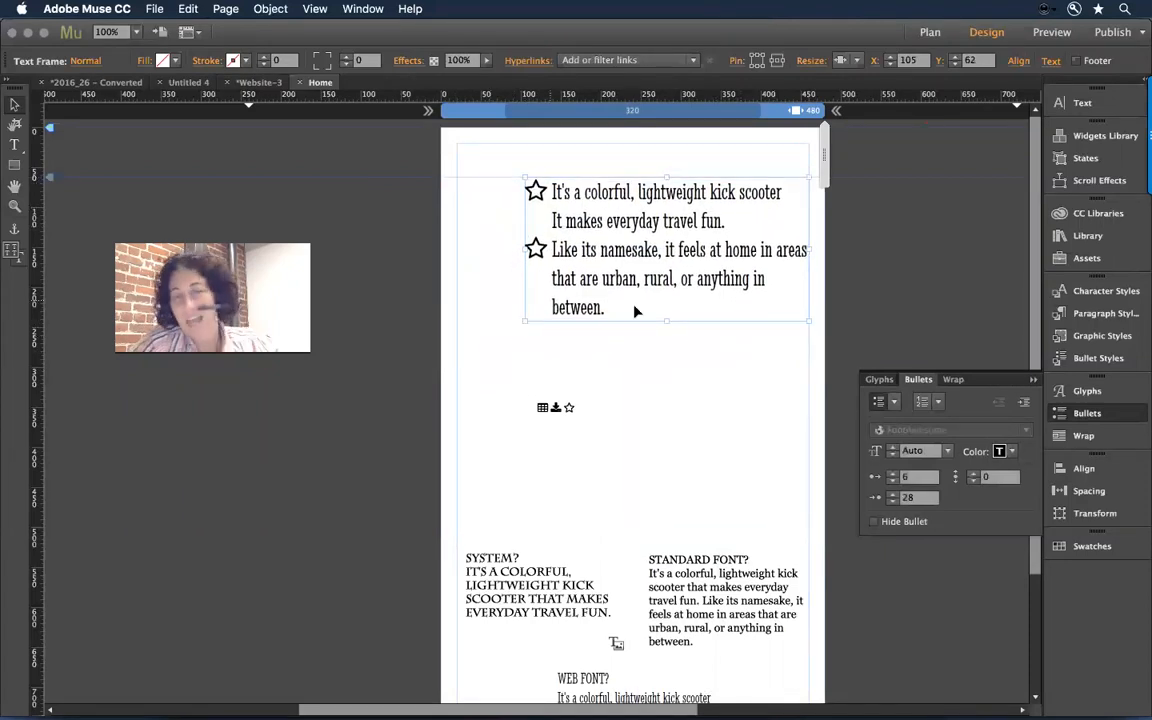
{"action": "left_click_drag", "start_coordinate": [664, 322], "coordinate": [665, 379]}
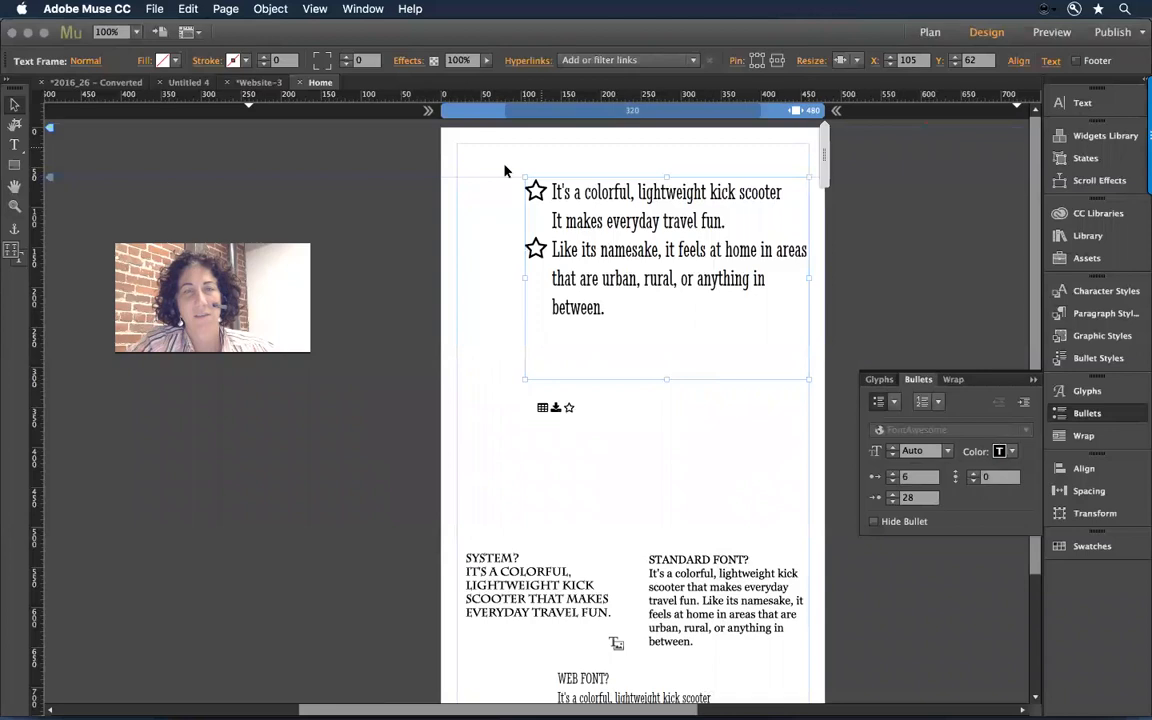
Step: Delete the small text frame of icon glyphs below the list and collapse the bullet settings
{"action": "left_click", "coordinate": [571, 408]}
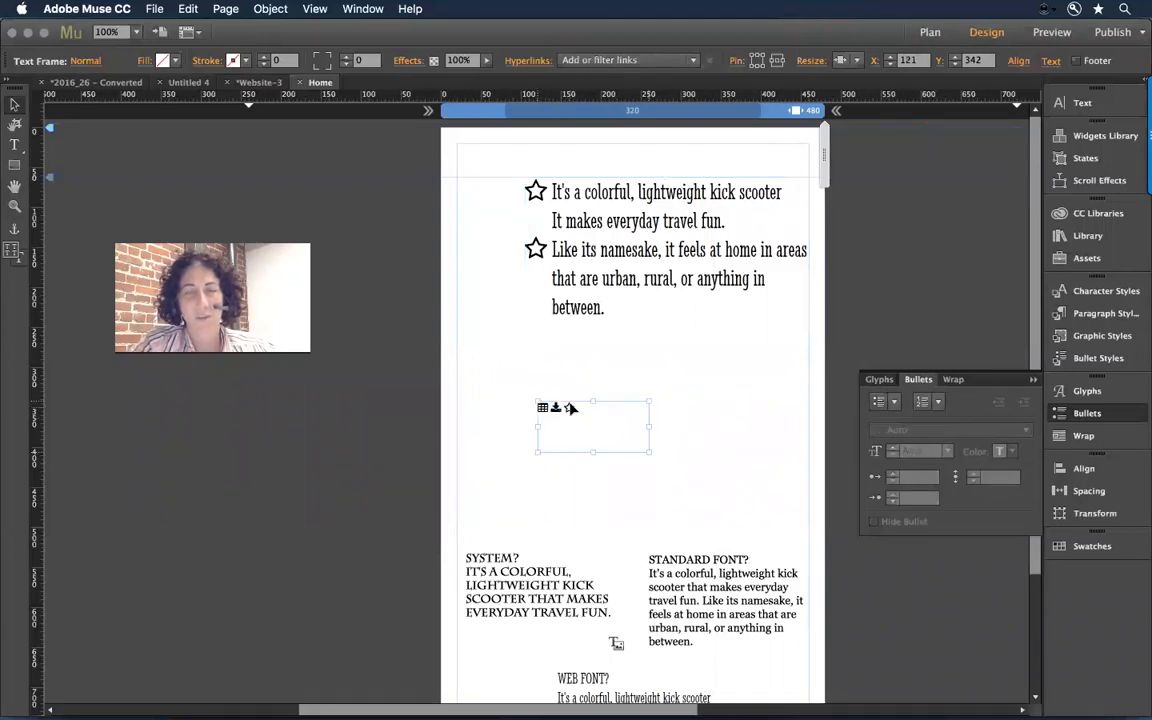
{"action": "key", "text": "Delete"}
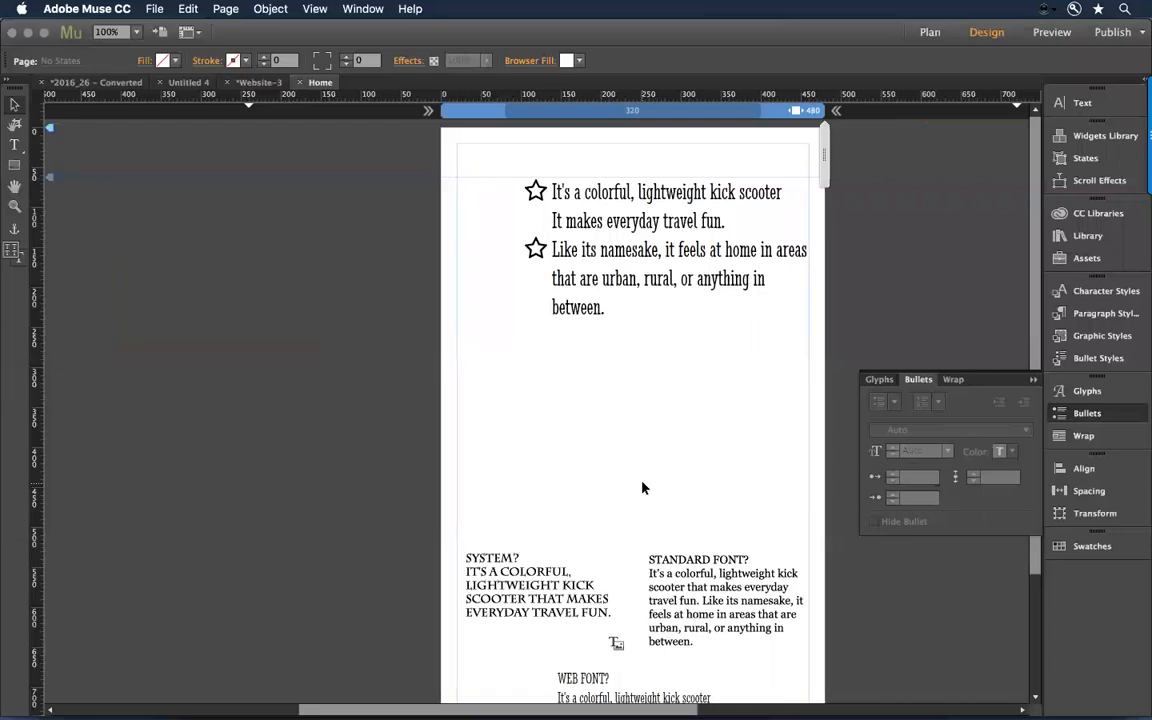
{"action": "left_click", "coordinate": [1034, 380]}
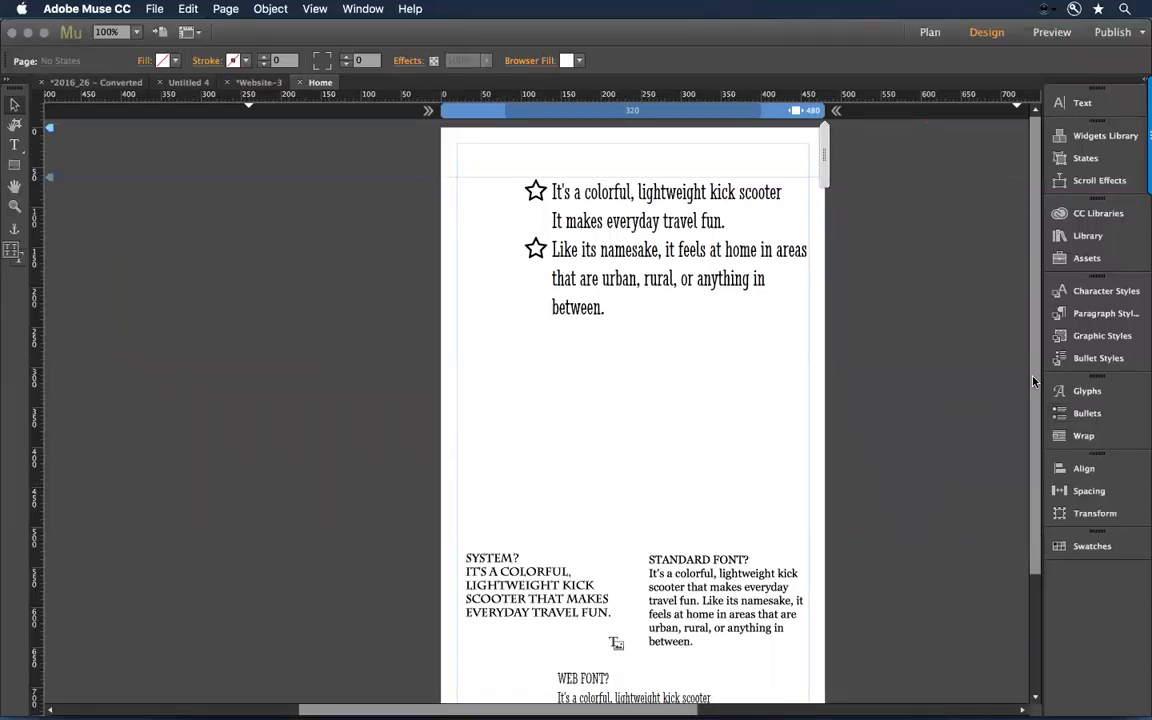
Step: Move the bulleted text frame to about X 20, Y 256 and widen it to the page's right margin
{"action": "left_click_drag", "start_coordinate": [883, 145], "coordinate": [532, 316]}
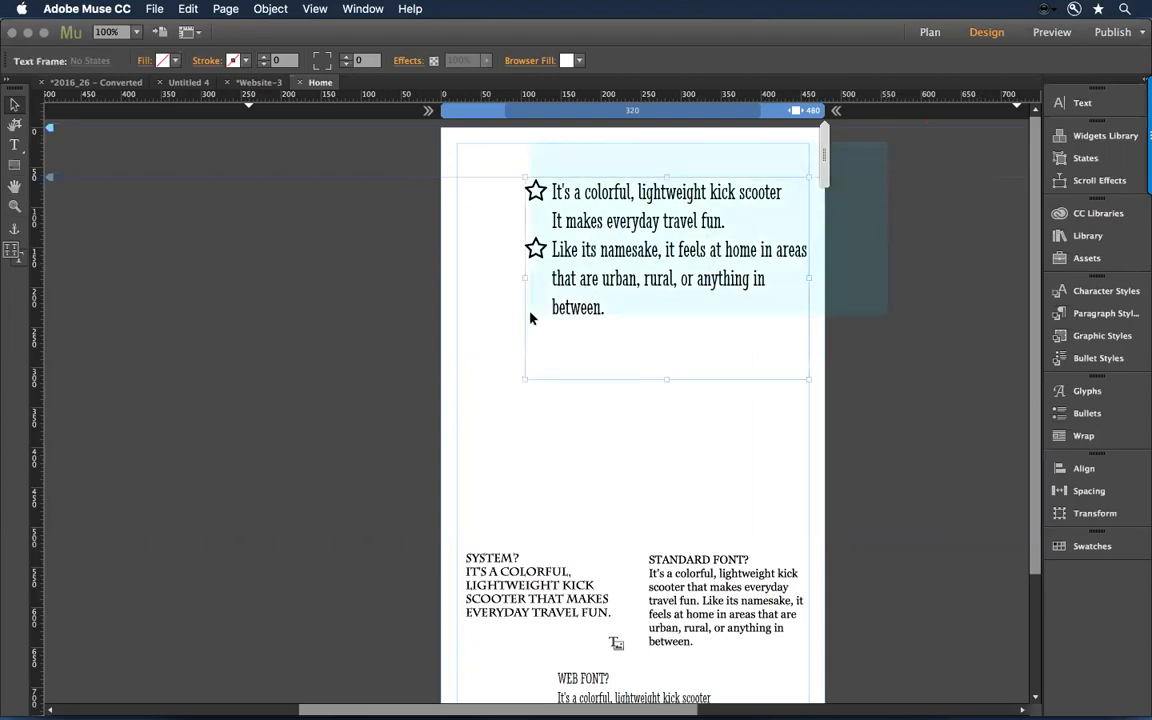
{"action": "left_click_drag", "start_coordinate": [620, 282], "coordinate": [551, 420]}
{"action": "left_click_drag", "start_coordinate": [741, 419], "coordinate": [811, 405]}
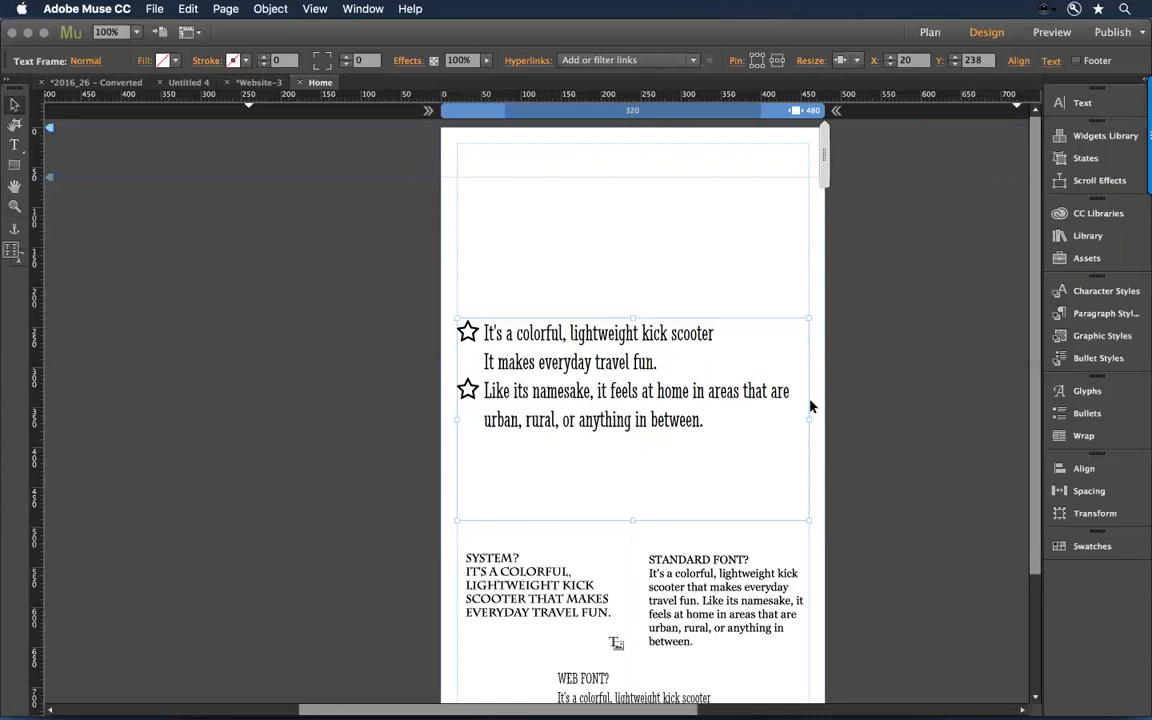
{"action": "left_click_drag", "start_coordinate": [608, 390], "coordinate": [608, 403]}
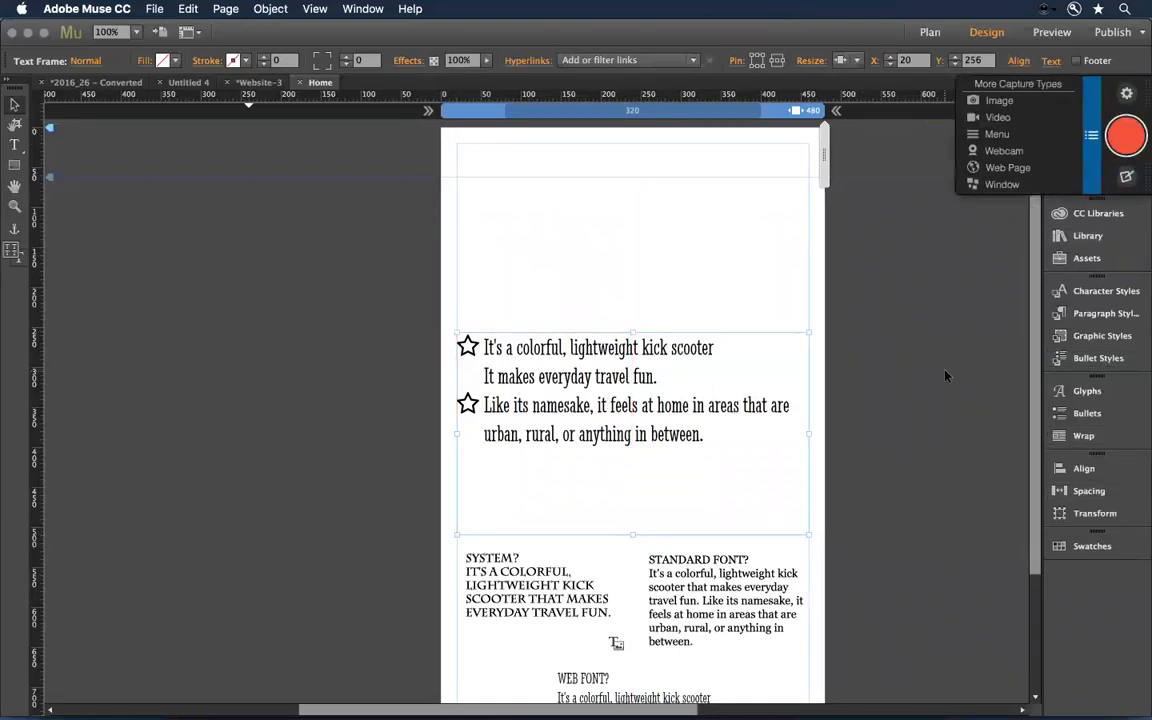
Step: Show the Pigeon assets CC library as a list and expand its graphics to reach the Illustrator icons
{"action": "left_click", "coordinate": [1095, 213]}
{"action": "left_click_drag", "start_coordinate": [950, 340], "coordinate": [950, 608]}
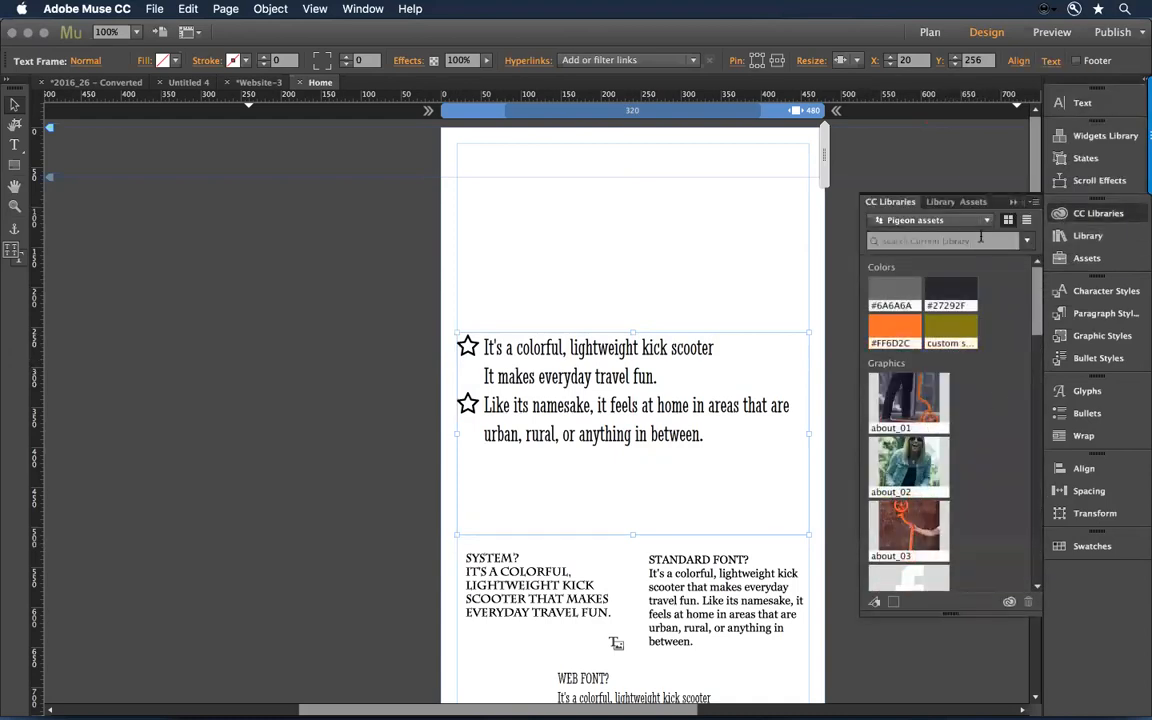
{"action": "scroll", "coordinate": [986, 408], "scroll_direction": "down", "scroll_amount": 10}
{"action": "scroll", "coordinate": [986, 408], "scroll_direction": "down", "scroll_amount": 10}
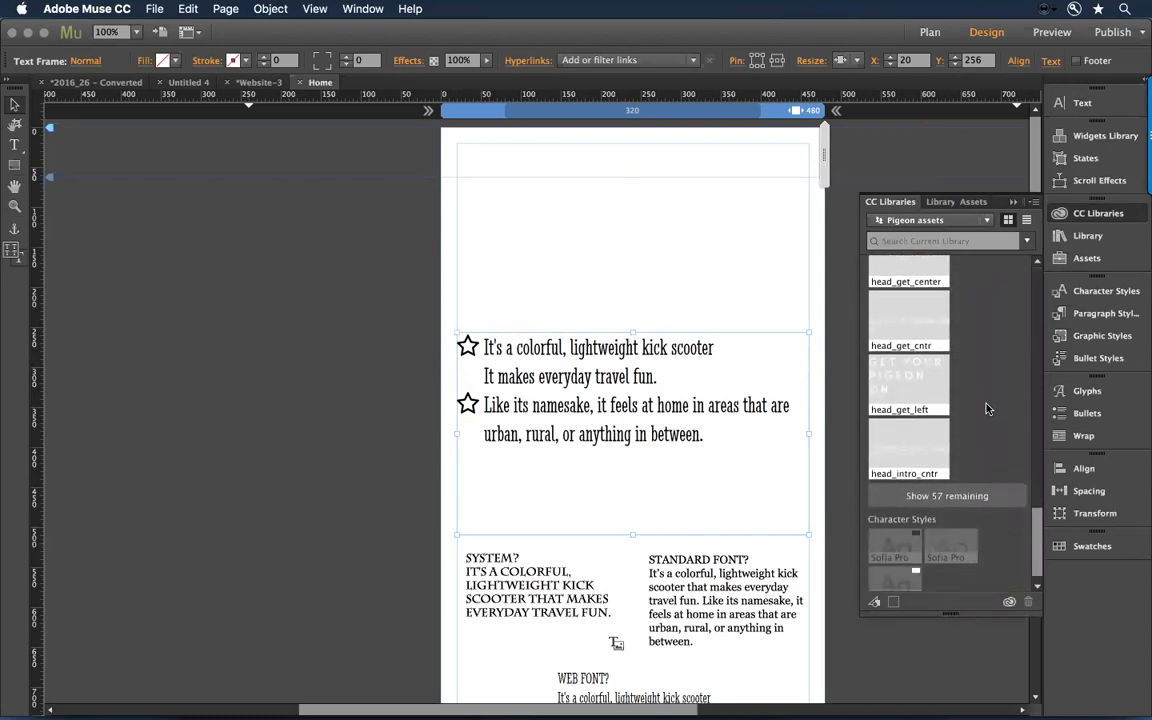
{"action": "left_click", "coordinate": [1026, 220]}
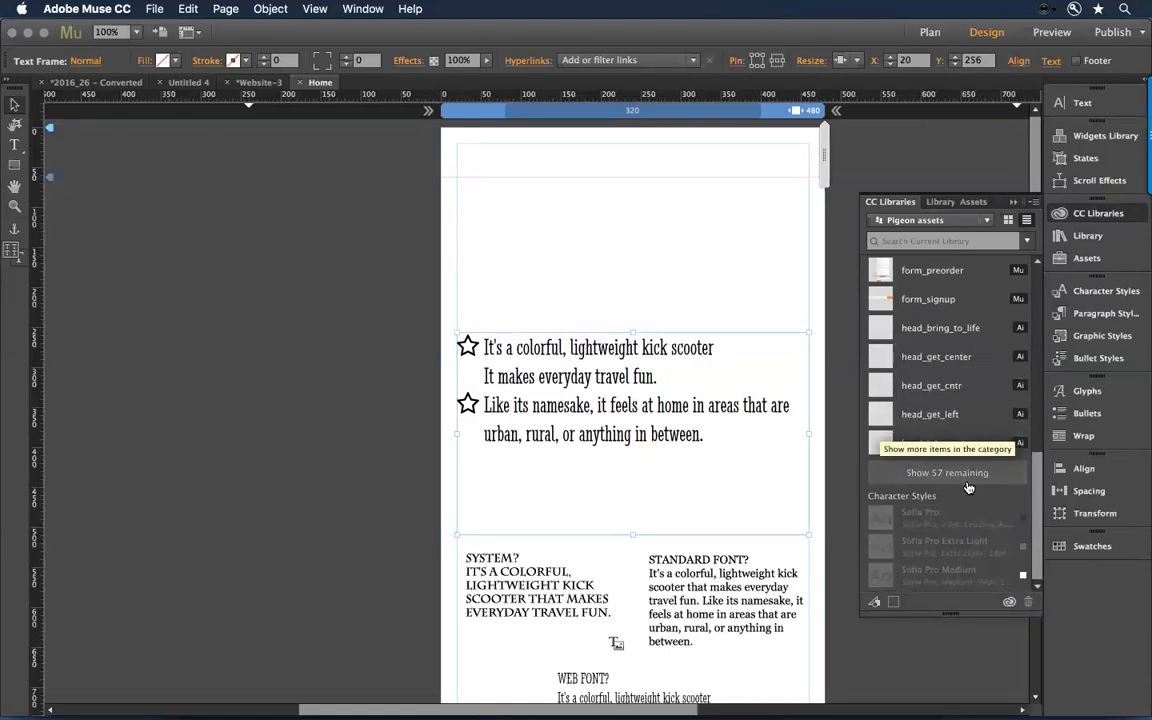
{"action": "left_click", "coordinate": [964, 473]}
{"action": "scroll", "coordinate": [966, 476], "scroll_direction": "down", "scroll_amount": 10}
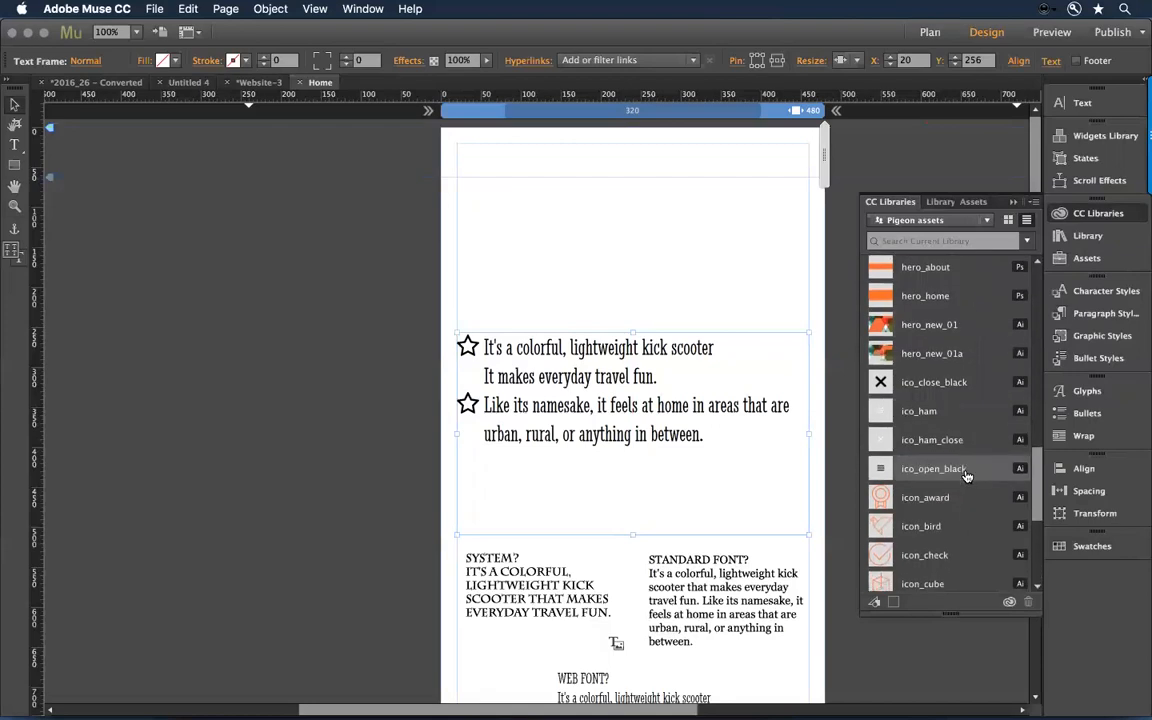
{"action": "scroll", "coordinate": [966, 476], "scroll_direction": "down", "scroll_amount": 3}
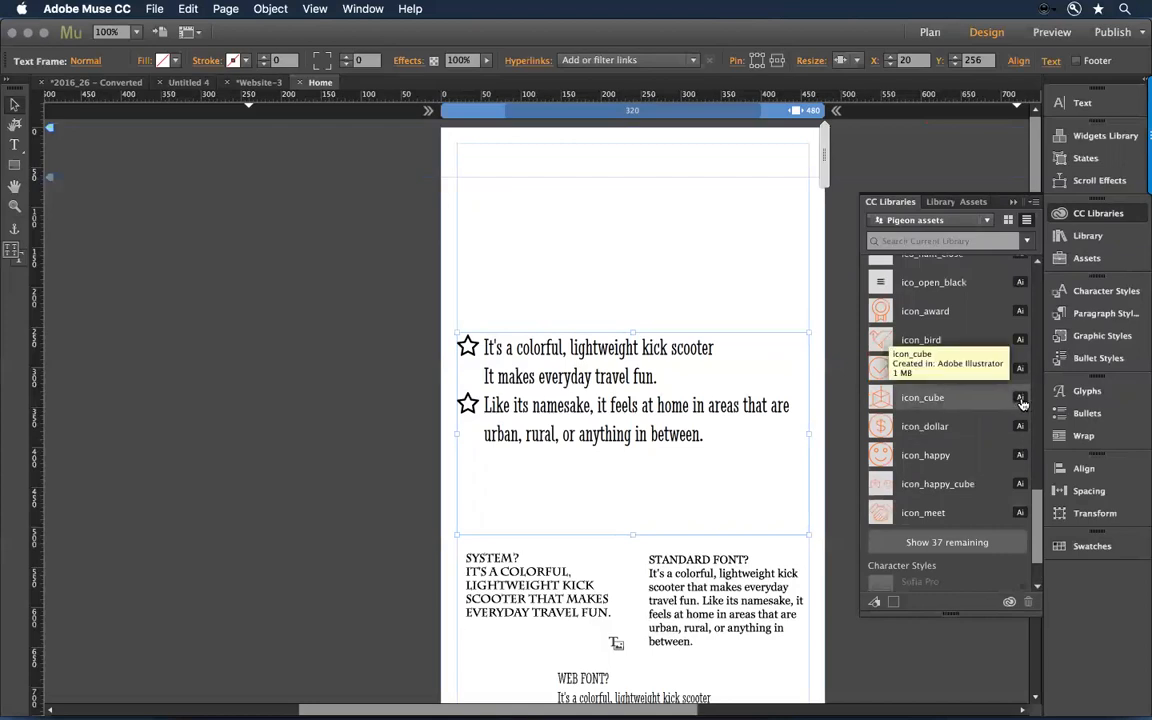
Step: Try placing icon_cube, directly and as a copy, and icon_meet in the area above the bulleted list, and remove them
{"action": "left_click_drag", "start_coordinate": [884, 400], "coordinate": [486, 196]}
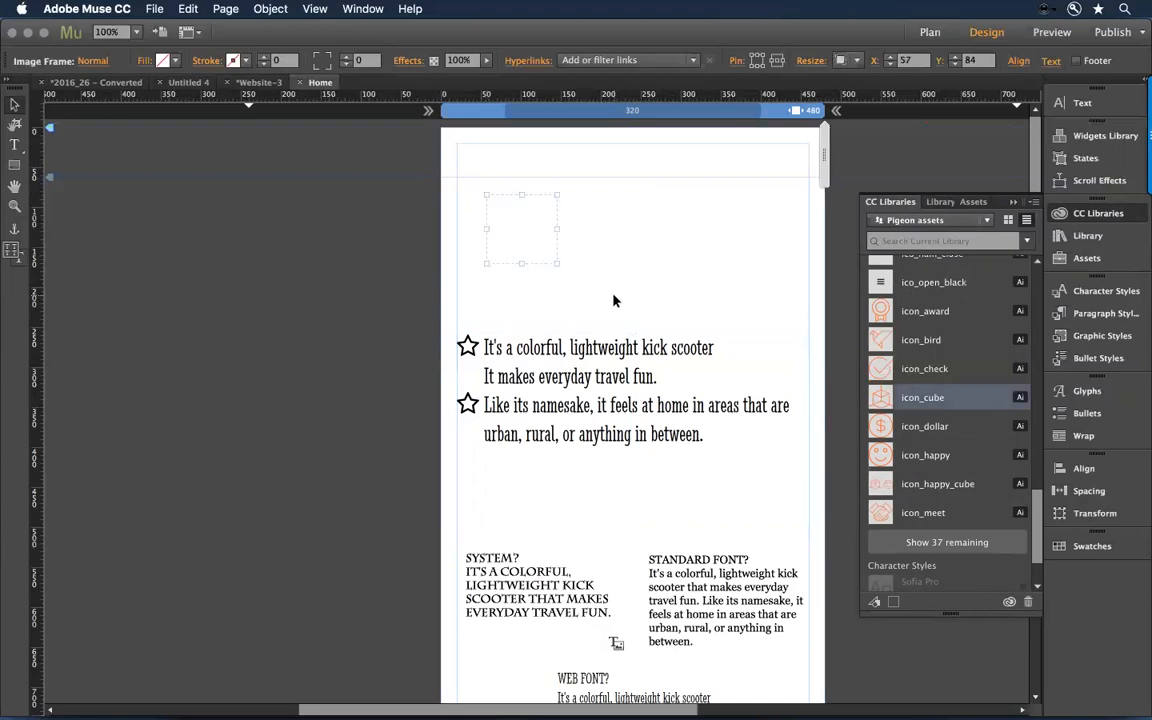
{"action": "key", "text": "Delete"}
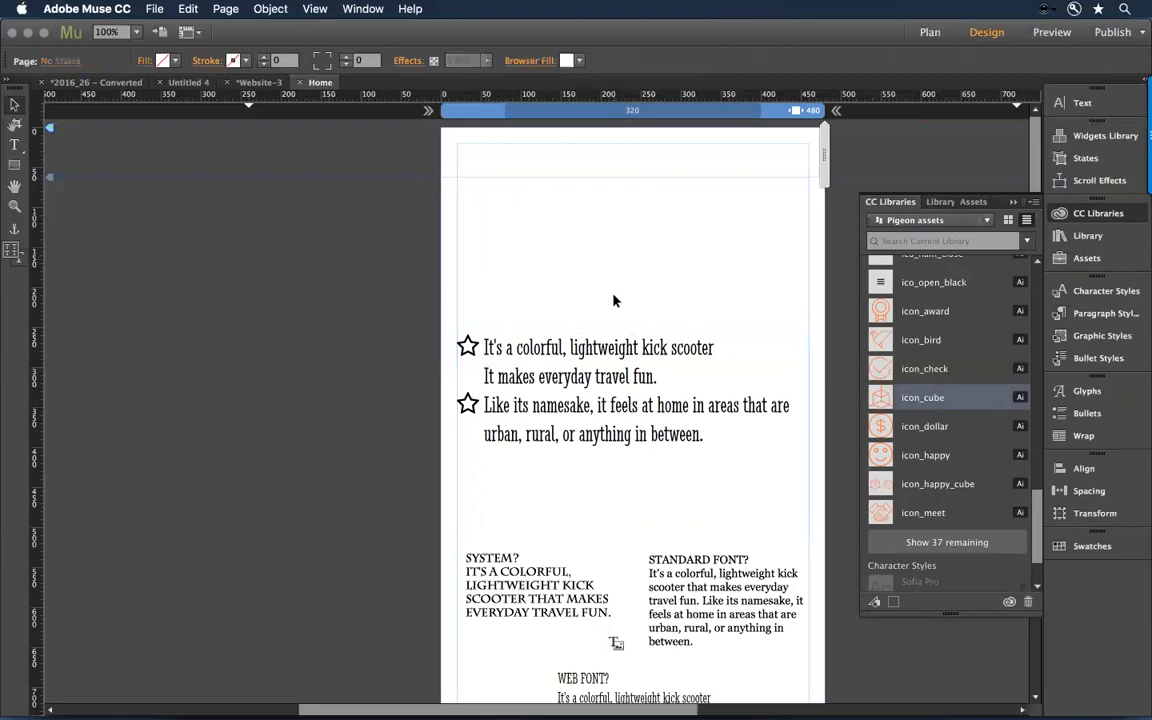
{"action": "right_click", "coordinate": [882, 400]}
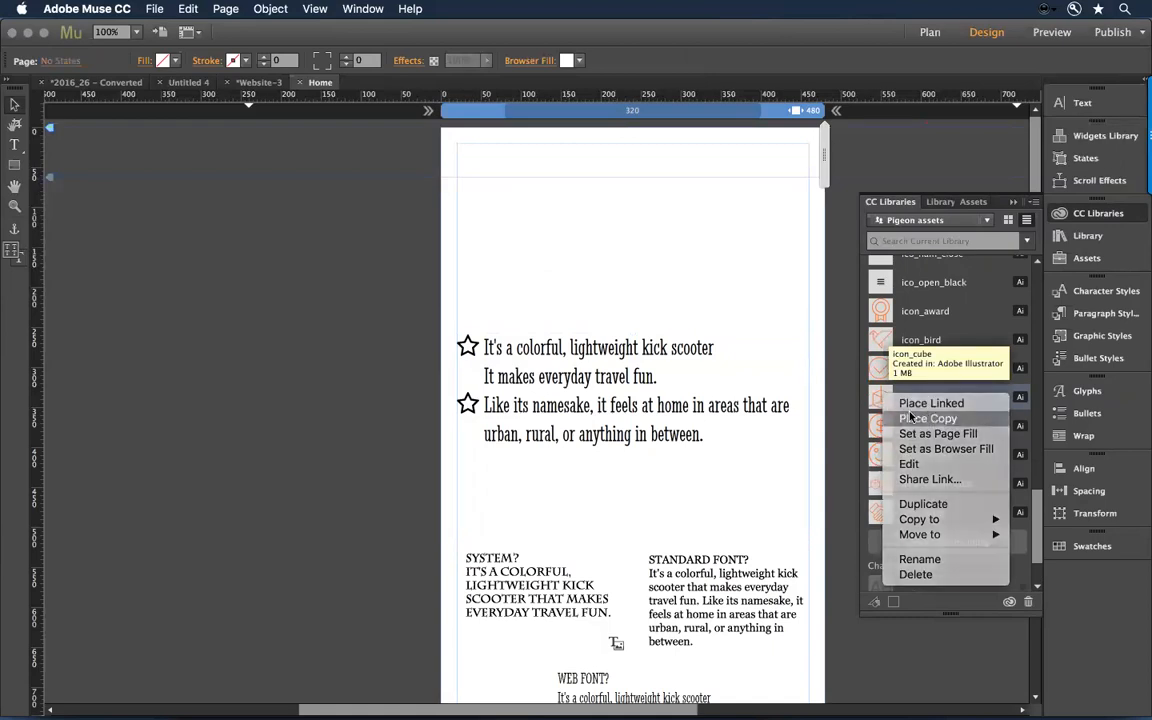
{"action": "left_click", "coordinate": [910, 418]}
{"action": "left_click", "coordinate": [472, 187]}
{"action": "left_click_drag", "start_coordinate": [513, 222], "coordinate": [384, 251]}
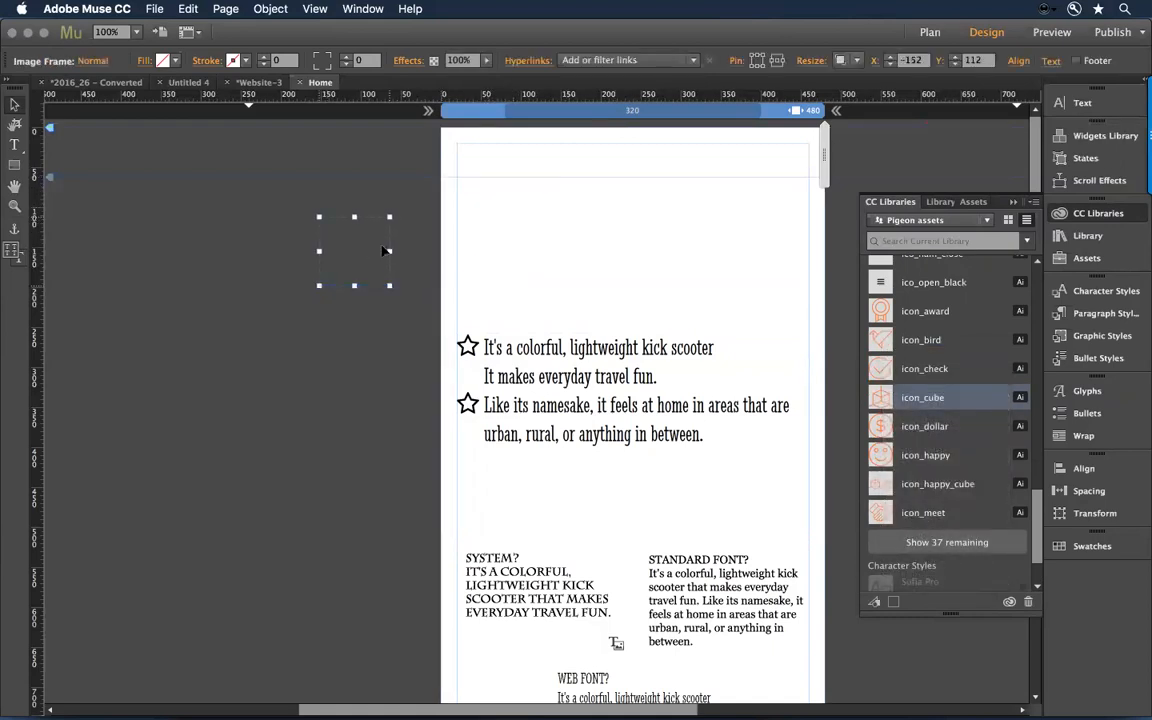
{"action": "left_click", "coordinate": [415, 274]}
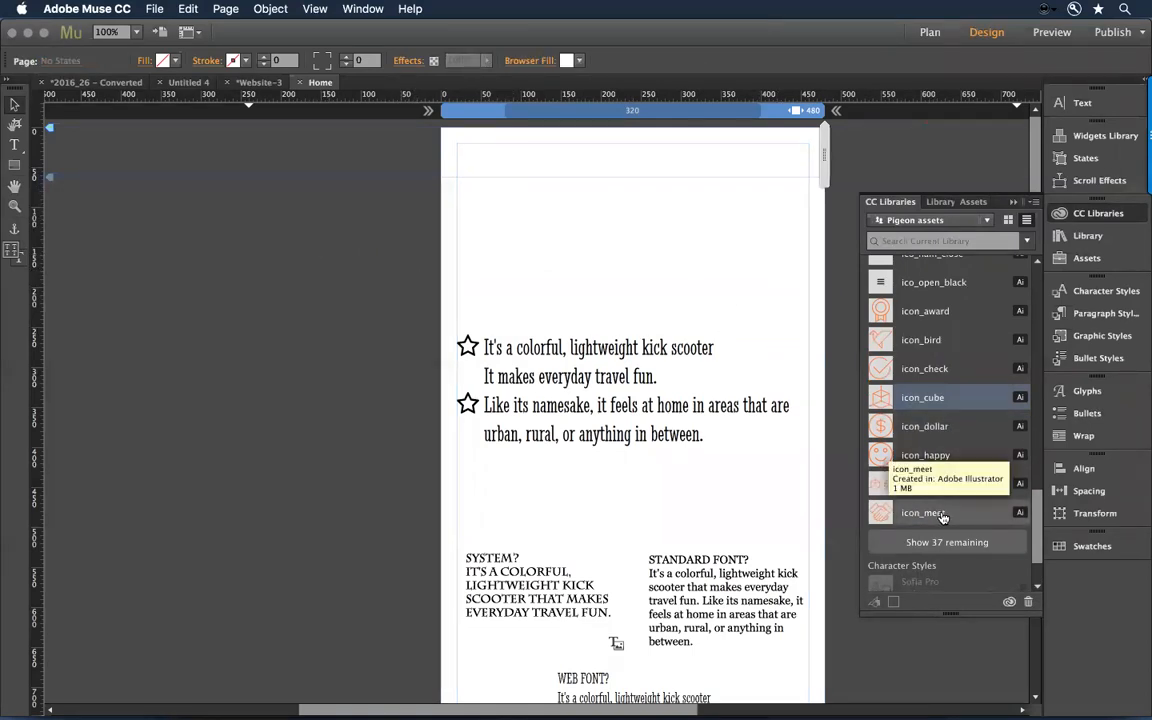
{"action": "left_click_drag", "start_coordinate": [941, 516], "coordinate": [498, 215]}
{"action": "key", "text": "Delete"}
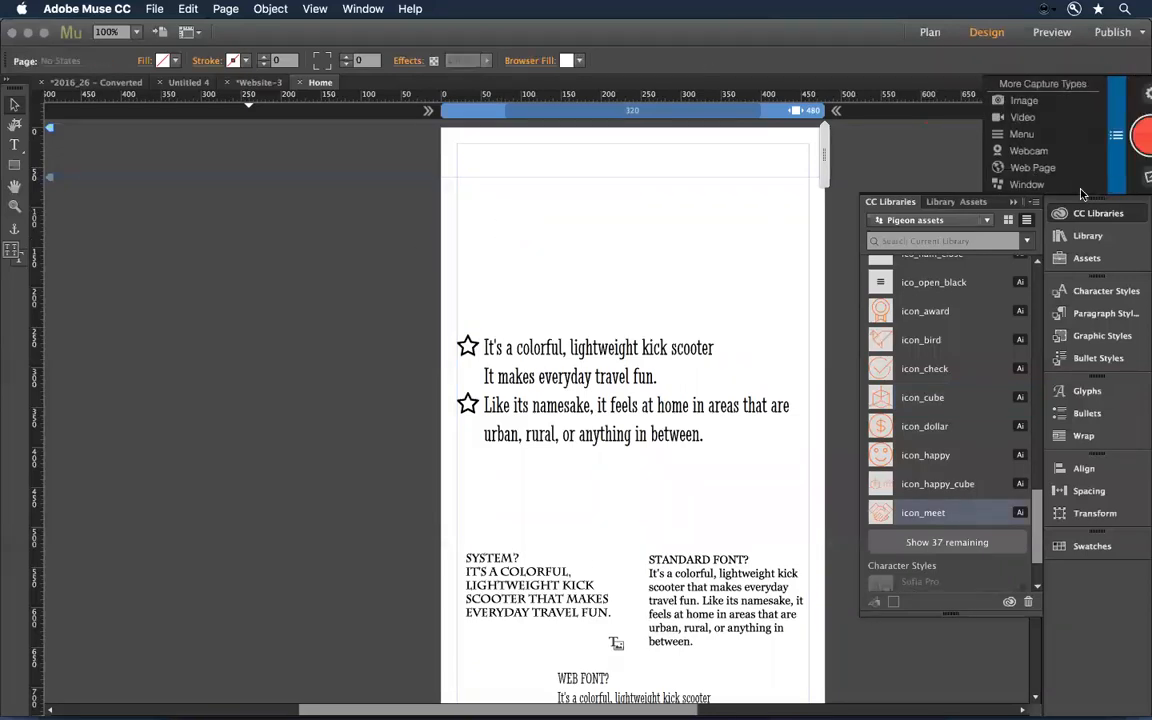
Step: Switch to the _Altura_Dani library and place ico_bell above the bulleted list at about X 72, Y 106
{"action": "left_click", "coordinate": [963, 222]}
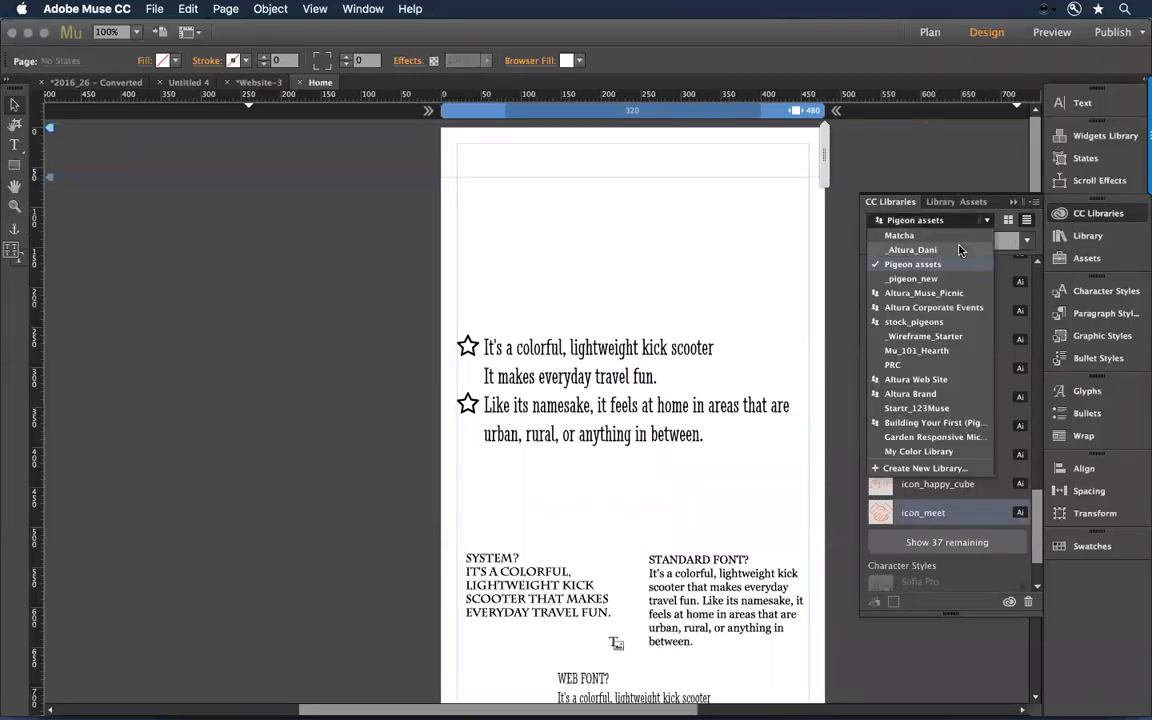
{"action": "left_click", "coordinate": [954, 250]}
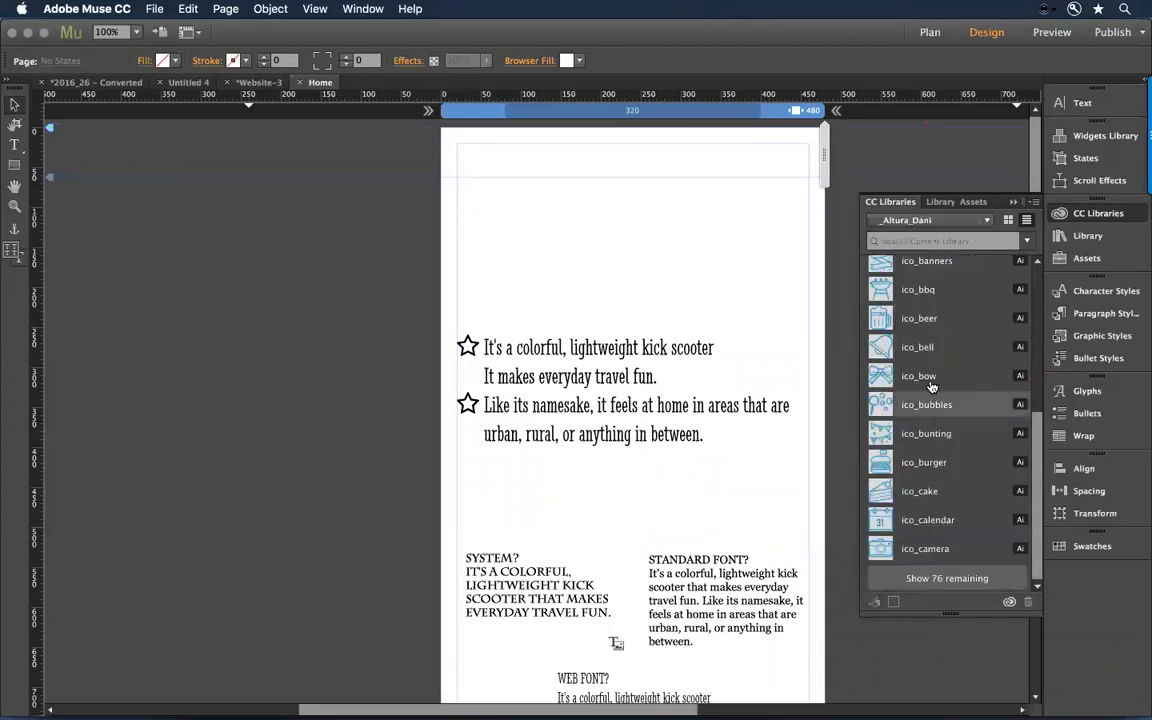
{"action": "left_click_drag", "start_coordinate": [881, 348], "coordinate": [443, 189]}
{"action": "left_click", "coordinate": [498, 217]}
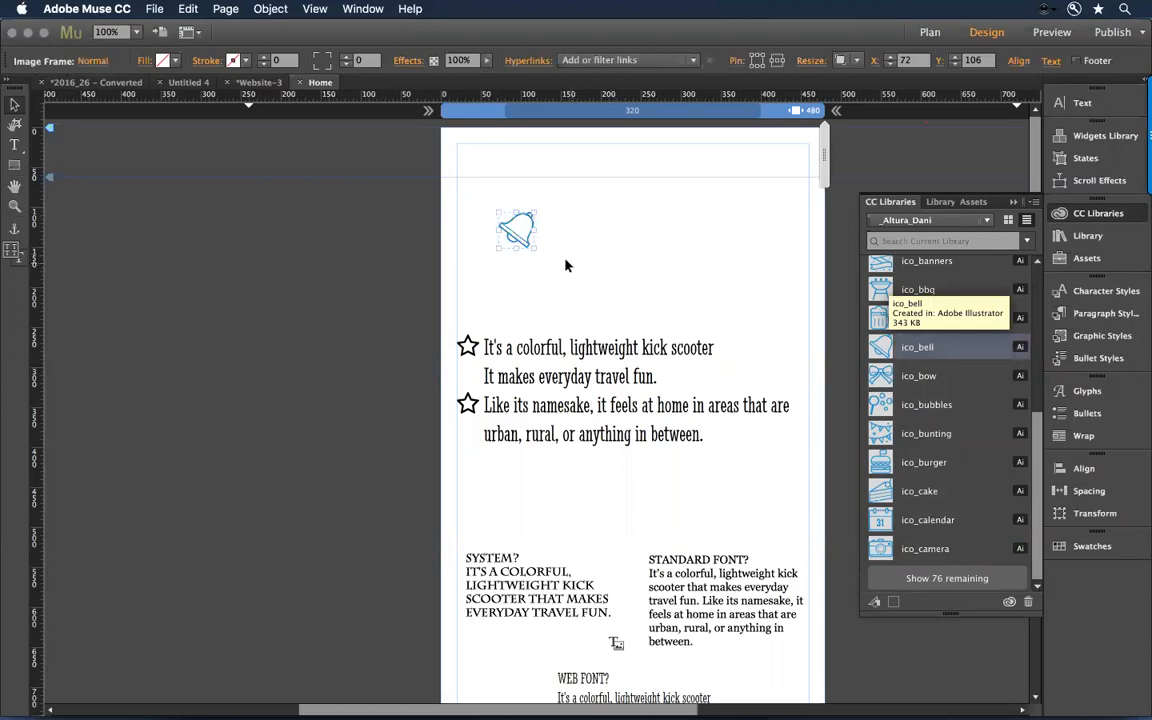
Step: Enlarge the bell icon to several times its size and move it into the page's upper-left margin corner
{"action": "left_click_drag", "start_coordinate": [533, 247], "coordinate": [605, 321]}
{"action": "left_click_drag", "start_coordinate": [574, 275], "coordinate": [521, 204]}
{"action": "left_click", "coordinate": [676, 278]}
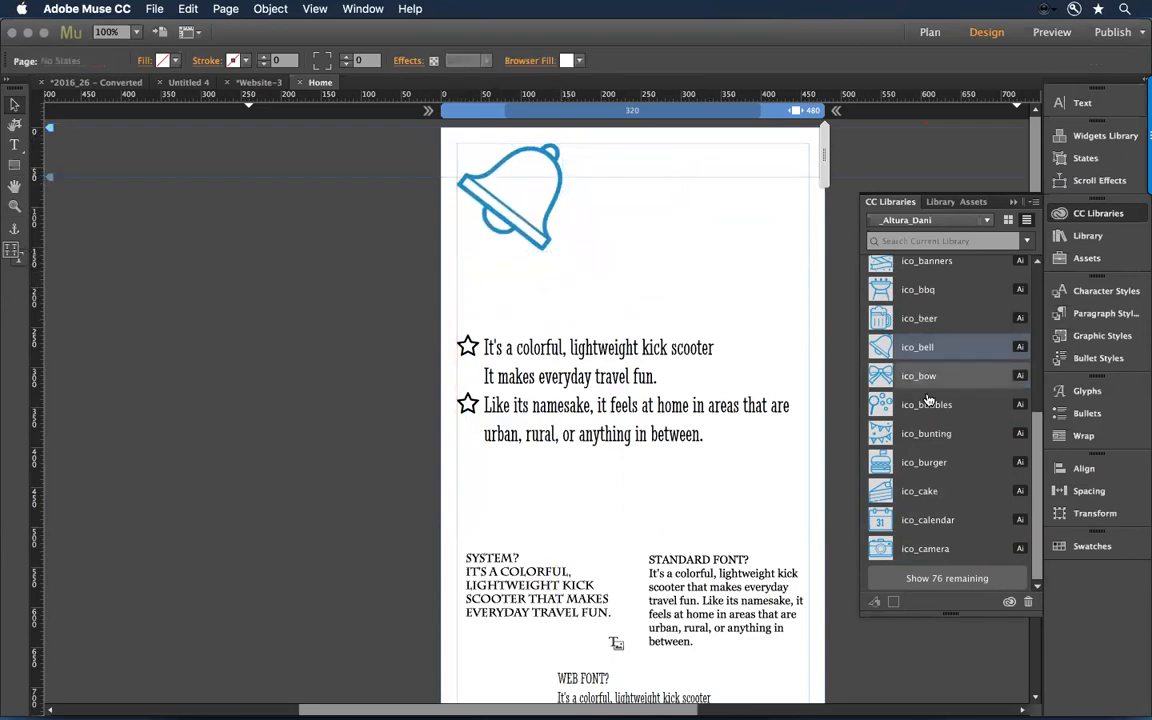
Step: Place ico_bunting beside the bell at about X 200, Y 35 and enlarge it past the page's right edge
{"action": "left_click_drag", "start_coordinate": [928, 446], "coordinate": [630, 172]}
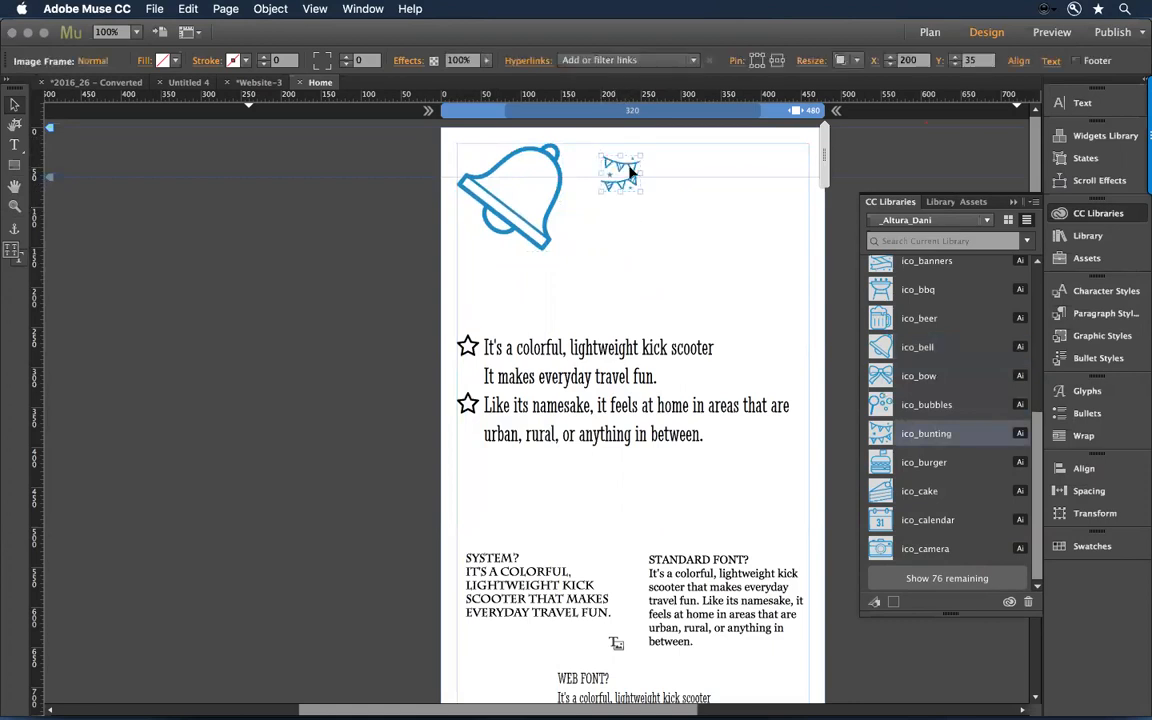
{"action": "left_click_drag", "start_coordinate": [737, 265], "coordinate": [900, 410]}
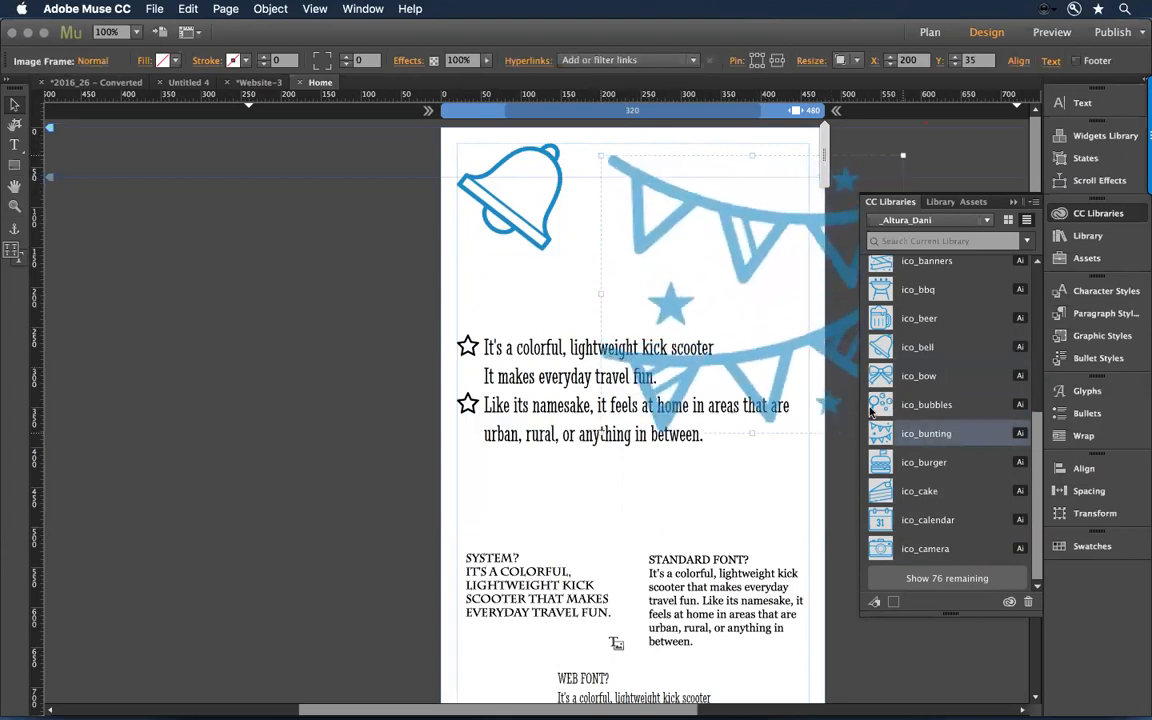
Step: Enlarge the bell icon to about 395 by 404 px and move it to about X -109, Y 139
{"action": "left_click", "coordinate": [540, 242]}
{"action": "left_click_drag", "start_coordinate": [551, 245], "coordinate": [750, 480]}
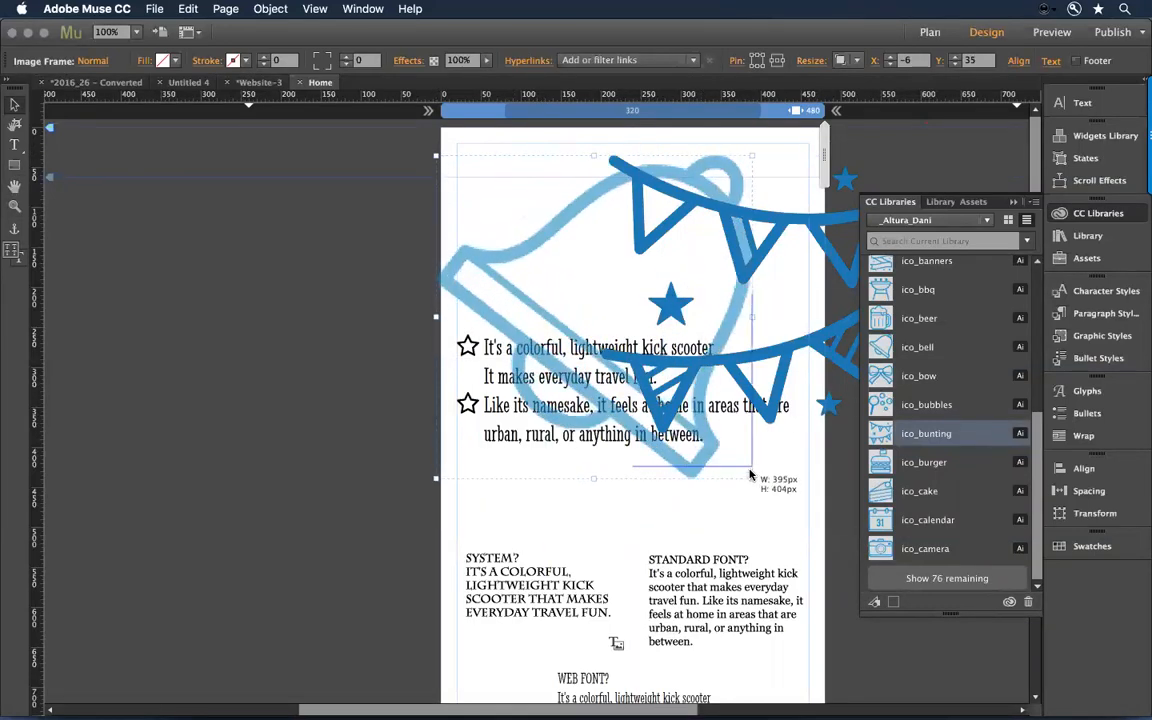
{"action": "left_click_drag", "start_coordinate": [532, 243], "coordinate": [449, 323]}
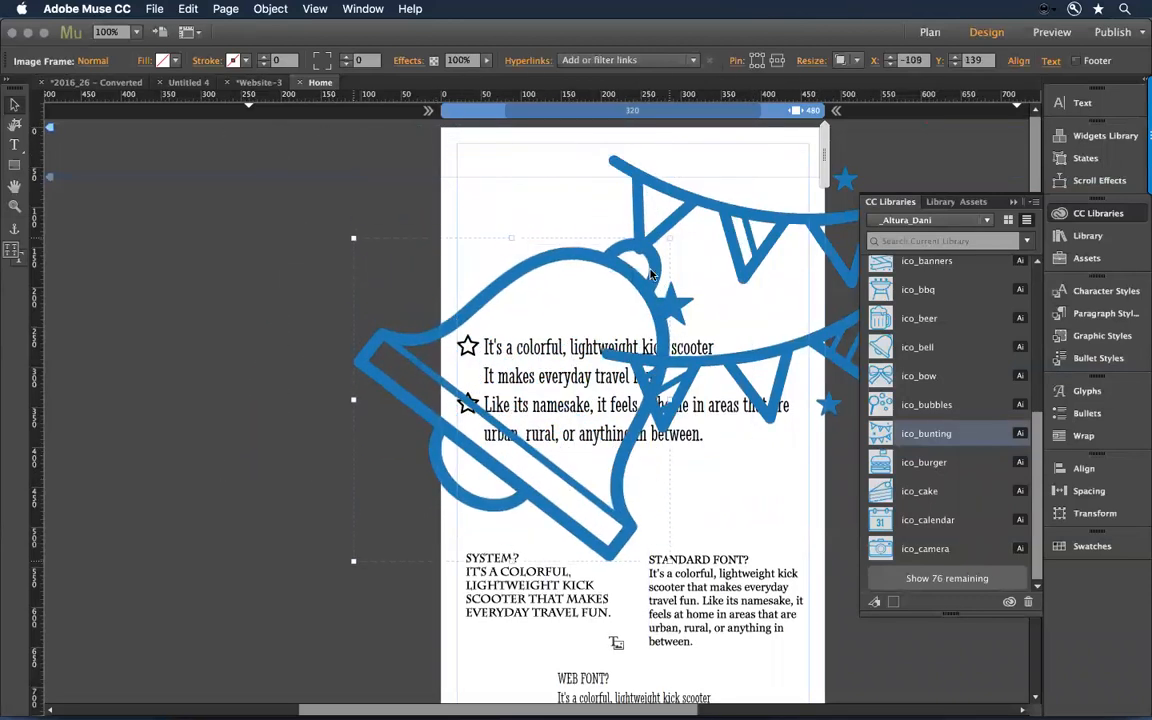
Step: Shift both icons left together, with the bunting at about X 153, Y 37, and select the bunting
{"action": "left_click", "coordinate": [662, 204], "text": "shift"}
{"action": "left_click_drag", "start_coordinate": [662, 204], "coordinate": [629, 200]}
{"action": "left_click", "coordinate": [703, 495]}
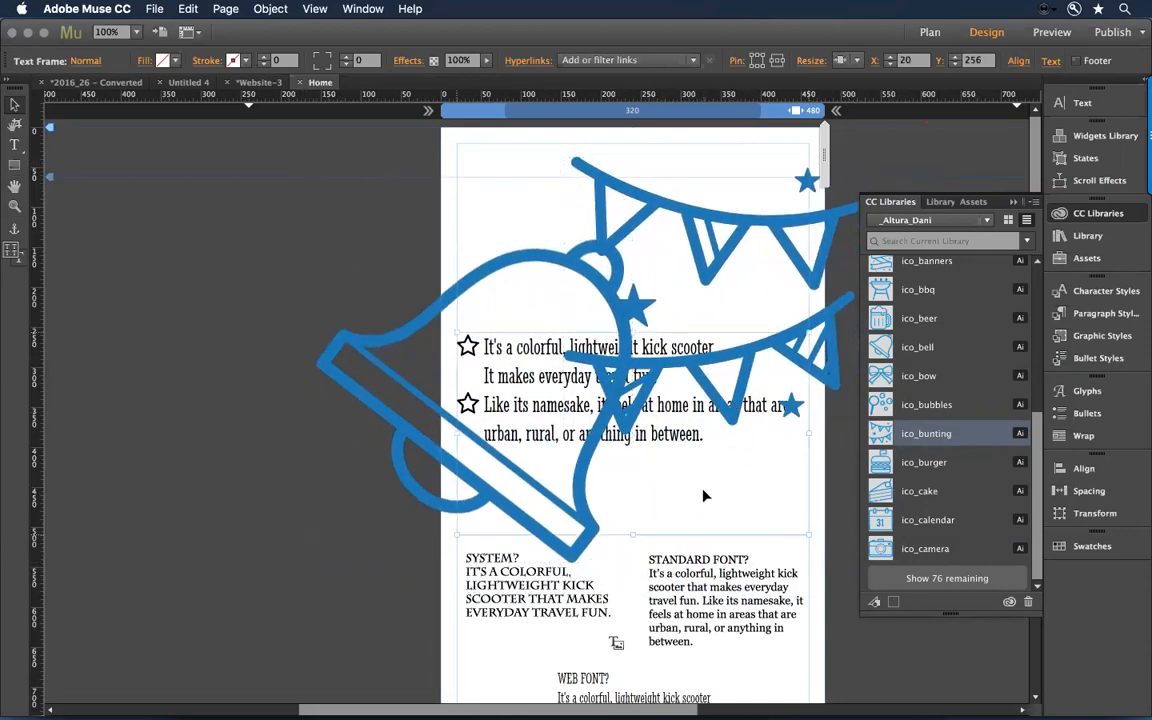
{"action": "left_click", "coordinate": [711, 228]}
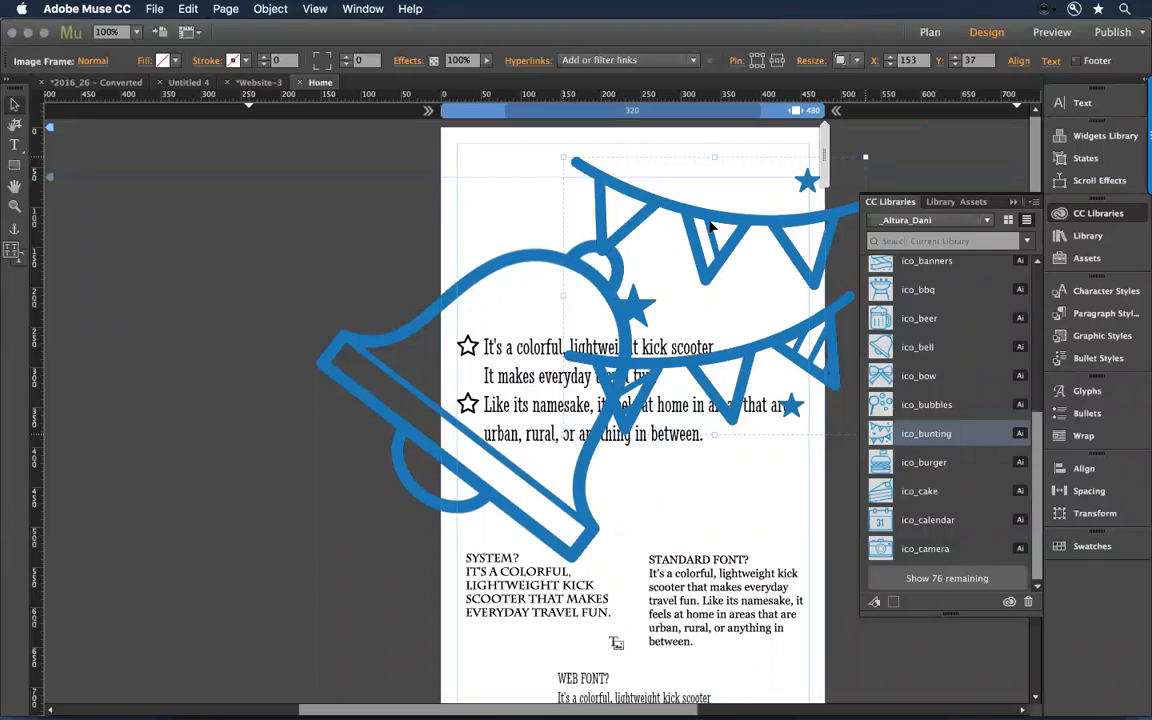
Step: Collapse the CC Libraries panel and move the bunting icon right to about X 332, Y 31
{"action": "left_click", "coordinate": [1118, 396]}
{"action": "left_click", "coordinate": [1121, 400]}
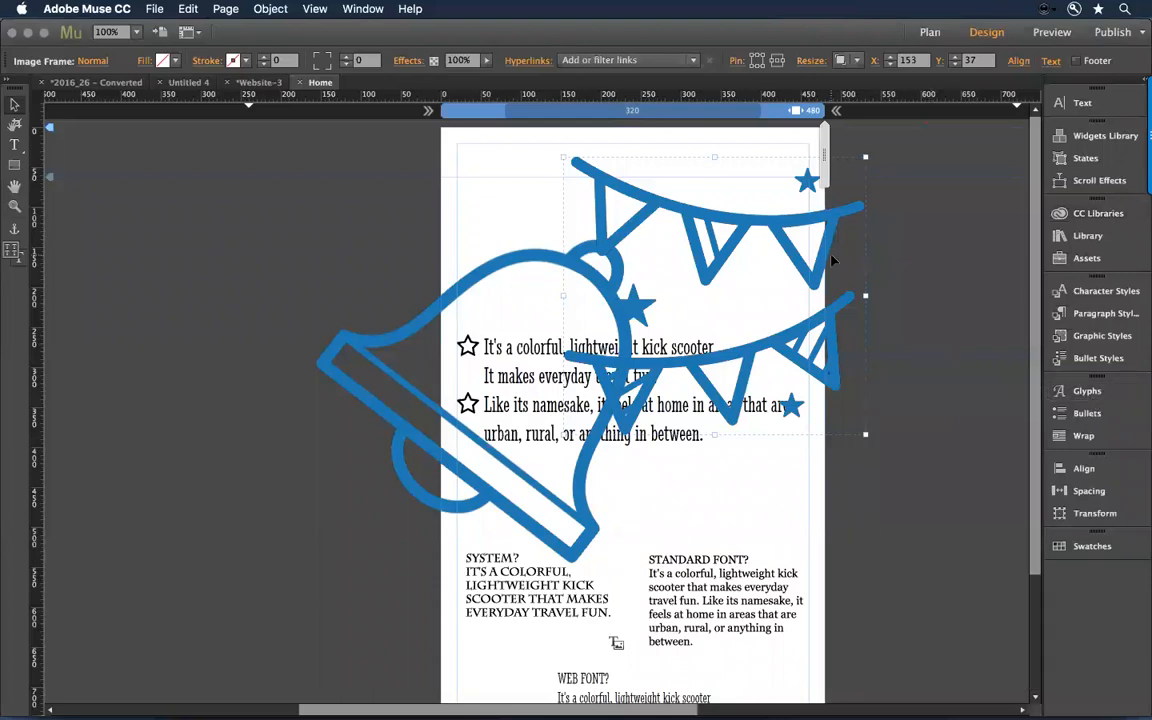
{"action": "left_click_drag", "start_coordinate": [781, 226], "coordinate": [936, 223]}
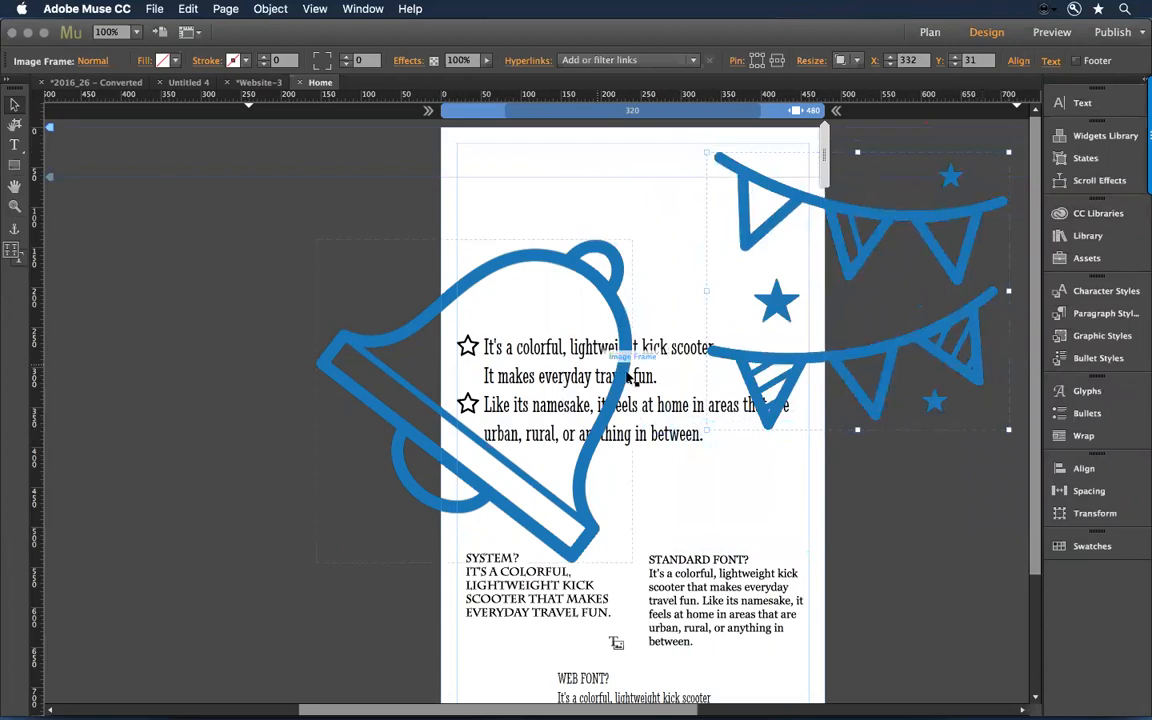
Step: Shrink the bell icon to a small graphic and place it above the list at about X 31, Y 70
{"action": "left_click", "coordinate": [537, 325]}
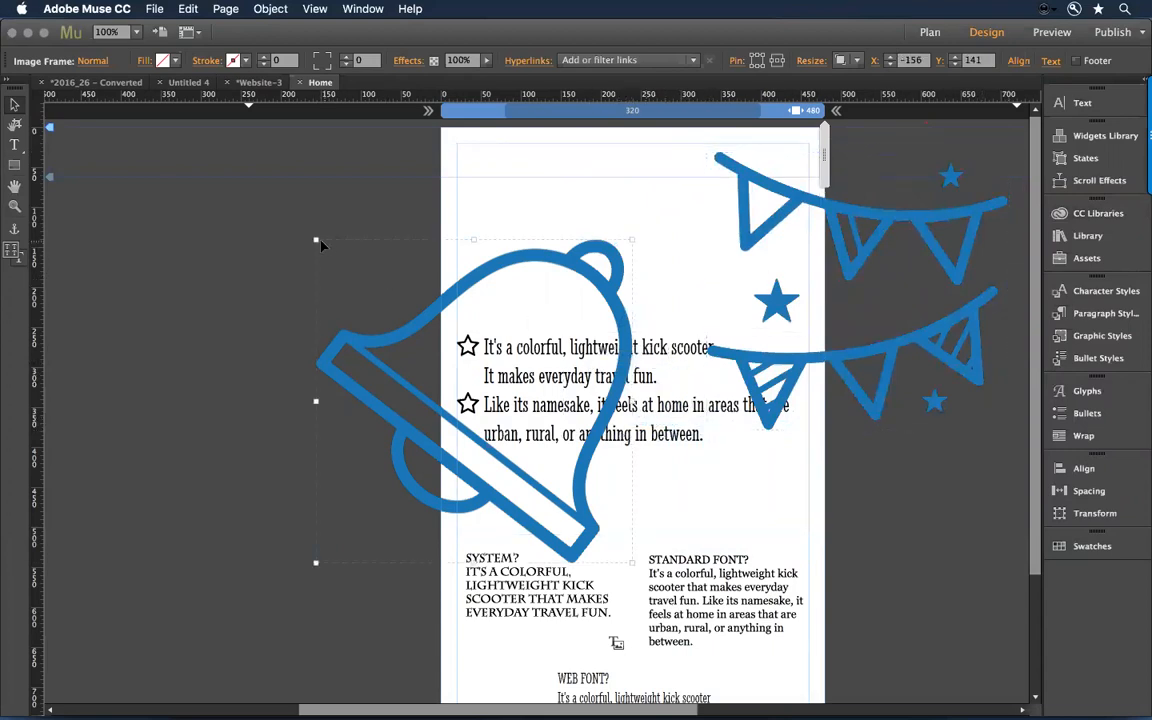
{"action": "left_click_drag", "start_coordinate": [379, 297], "coordinate": [168, 452]}
{"action": "left_click_drag", "start_coordinate": [116, 378], "coordinate": [452, 186]}
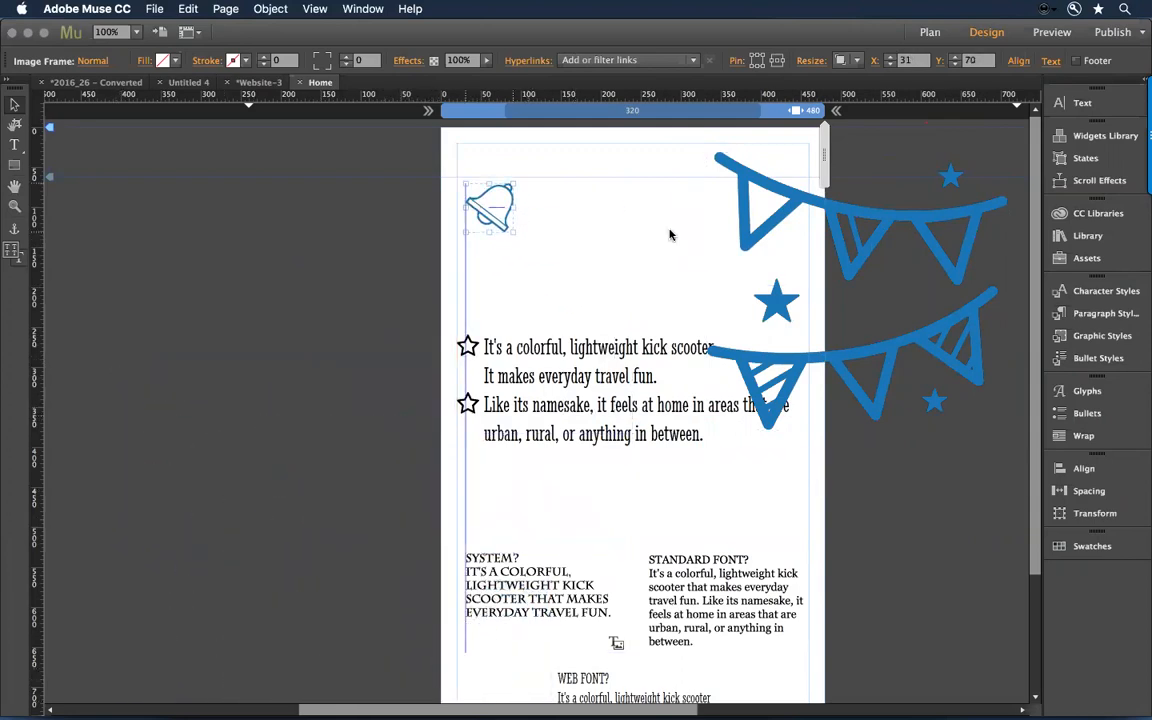
Step: Shrink the bunting icon and move it to the right of the bell at about X 143, Y 96
{"action": "left_click", "coordinate": [741, 219]}
{"action": "left_click", "coordinate": [660, 226]}
{"action": "left_click", "coordinate": [777, 186]}
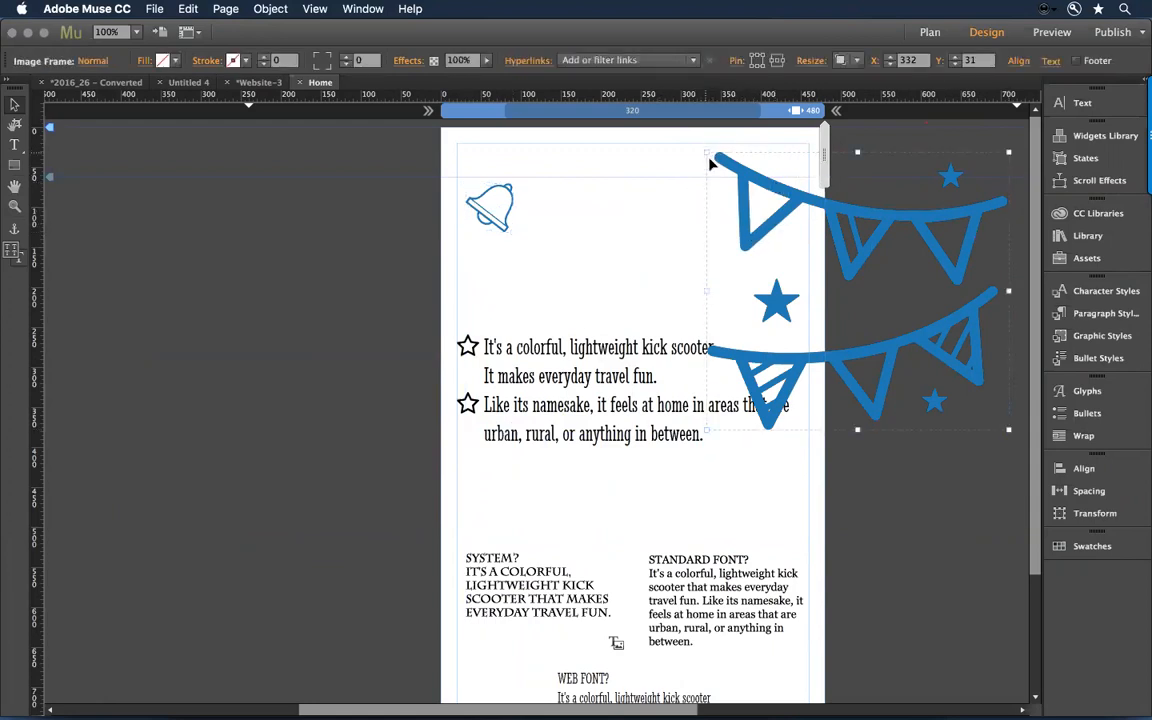
{"action": "left_click_drag", "start_coordinate": [776, 209], "coordinate": [600, 246]}
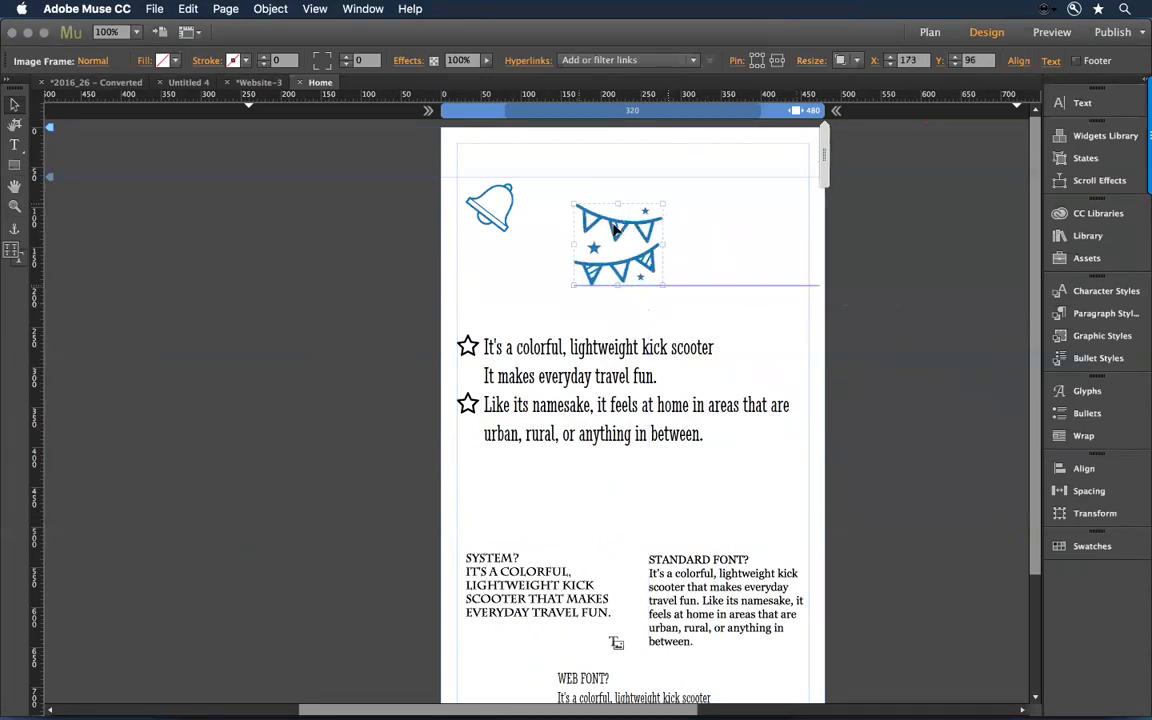
{"action": "left_click", "coordinate": [751, 245]}
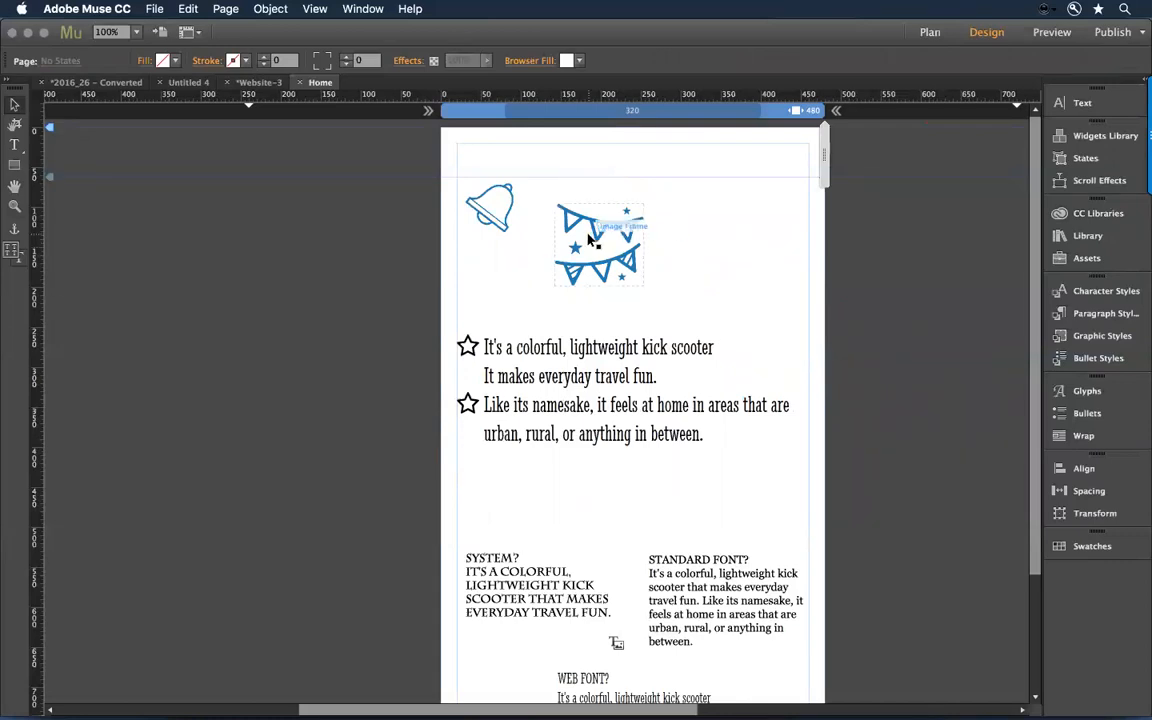
Step: Shrink the bunting icon further from its lower-right corner so it is close to the bell's size
{"action": "left_click", "coordinate": [612, 244]}
{"action": "left_click_drag", "start_coordinate": [640, 285], "coordinate": [614, 259]}
{"action": "left_click", "coordinate": [661, 260]}
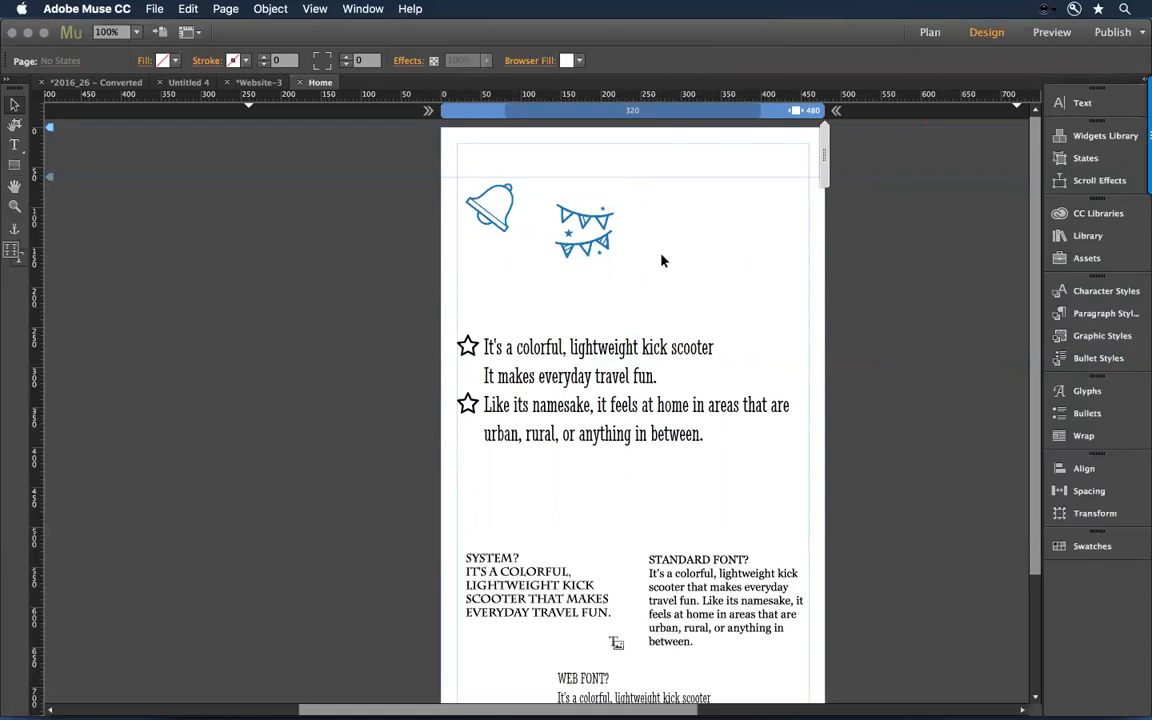
{"action": "scroll", "coordinate": [726, 280], "scroll_direction": "left", "scroll_amount": 1}
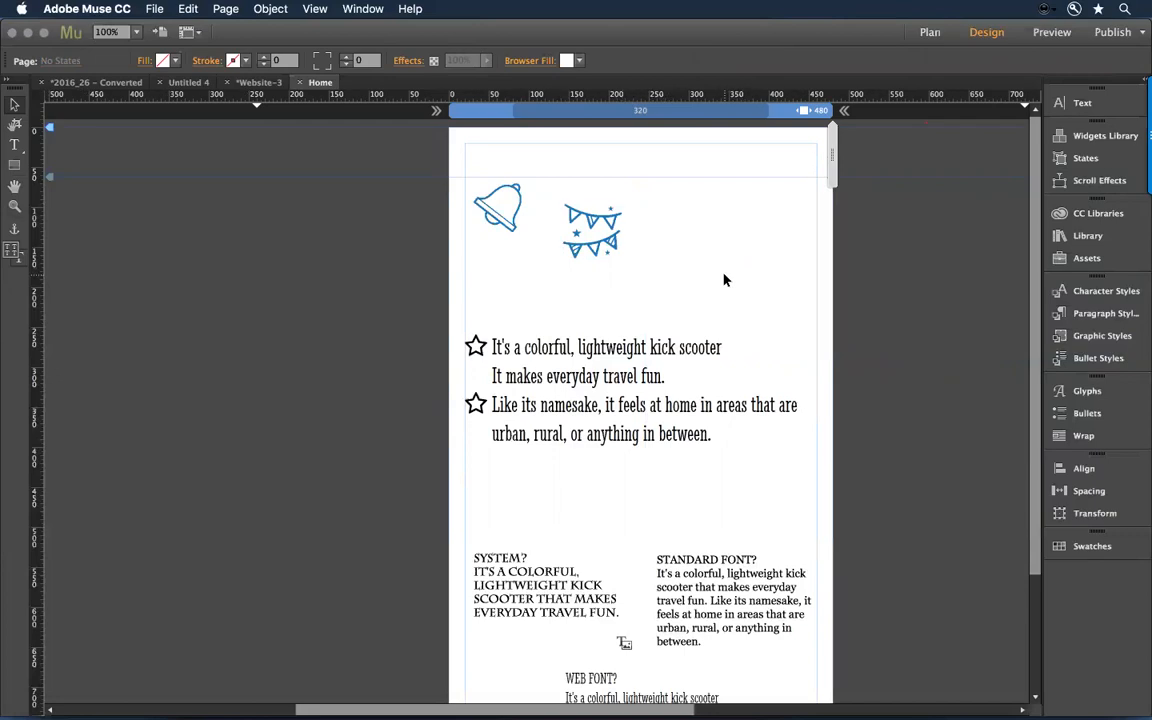
{"action": "scroll", "coordinate": [726, 280], "scroll_direction": "right", "scroll_amount": 2}
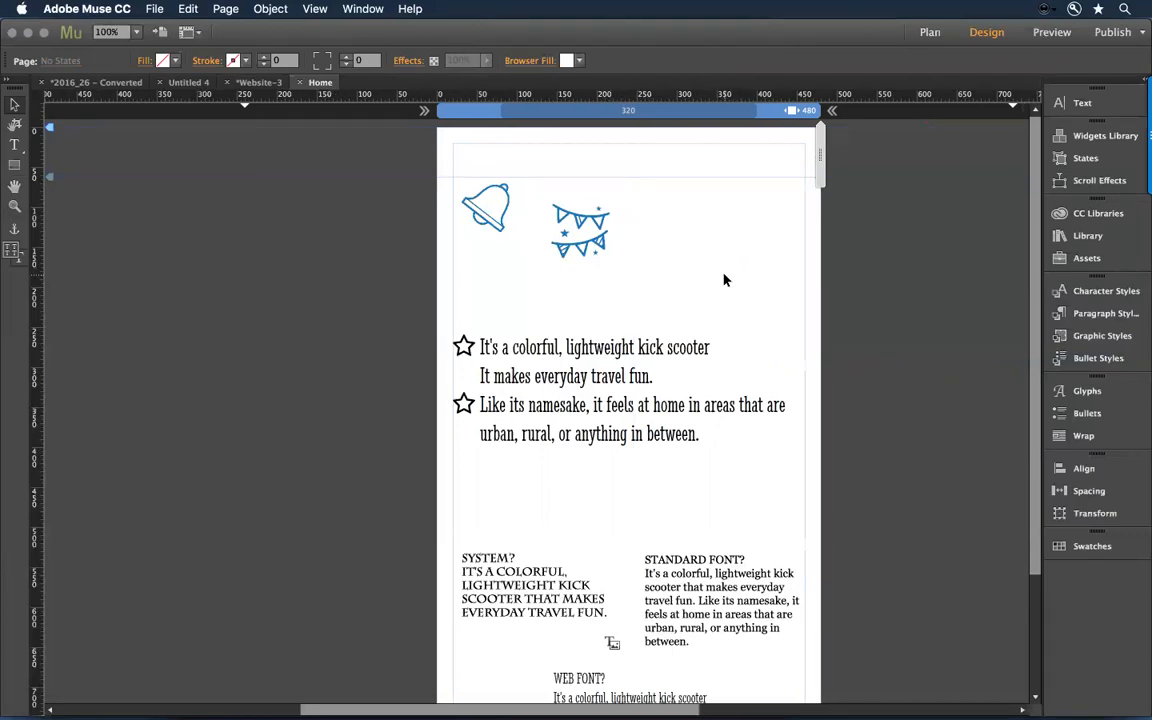
{"action": "key", "text": "super+a"}
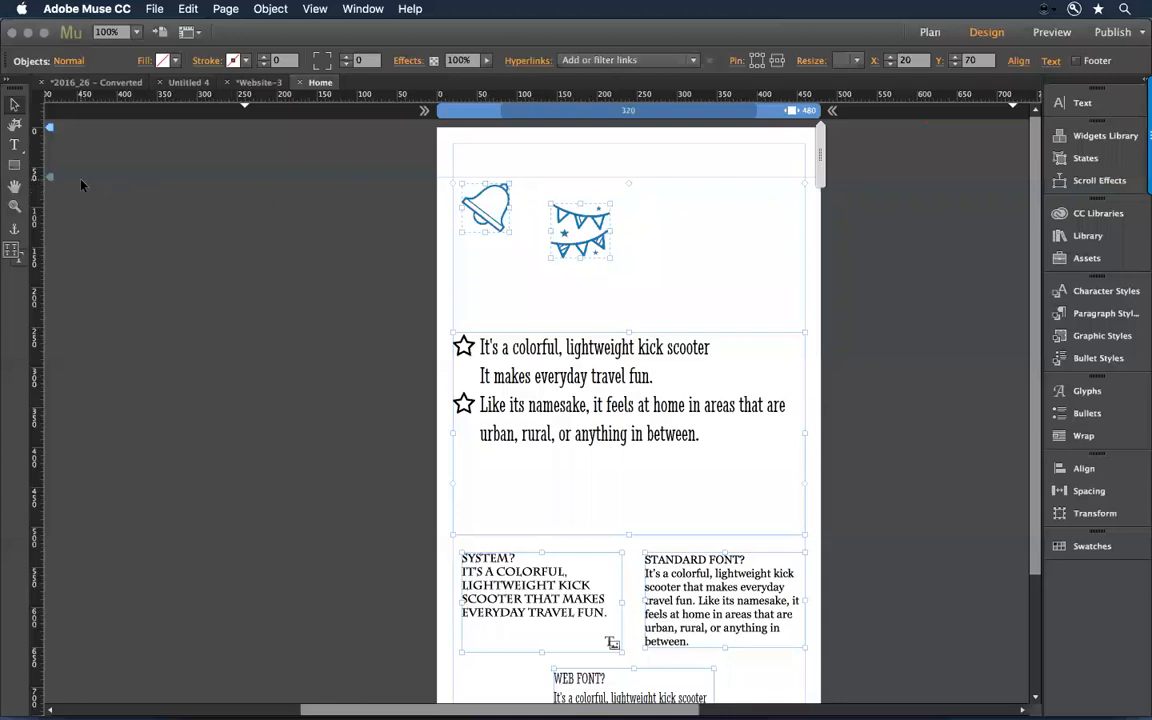
{"action": "mouse_move", "coordinate": [49, 129]}
{"action": "left_mouse_down"}
{"action": "mouse_move", "coordinate": [84, 307]}
{"action": "mouse_move", "coordinate": [64, 123]}
{"action": "left_mouse_up"}
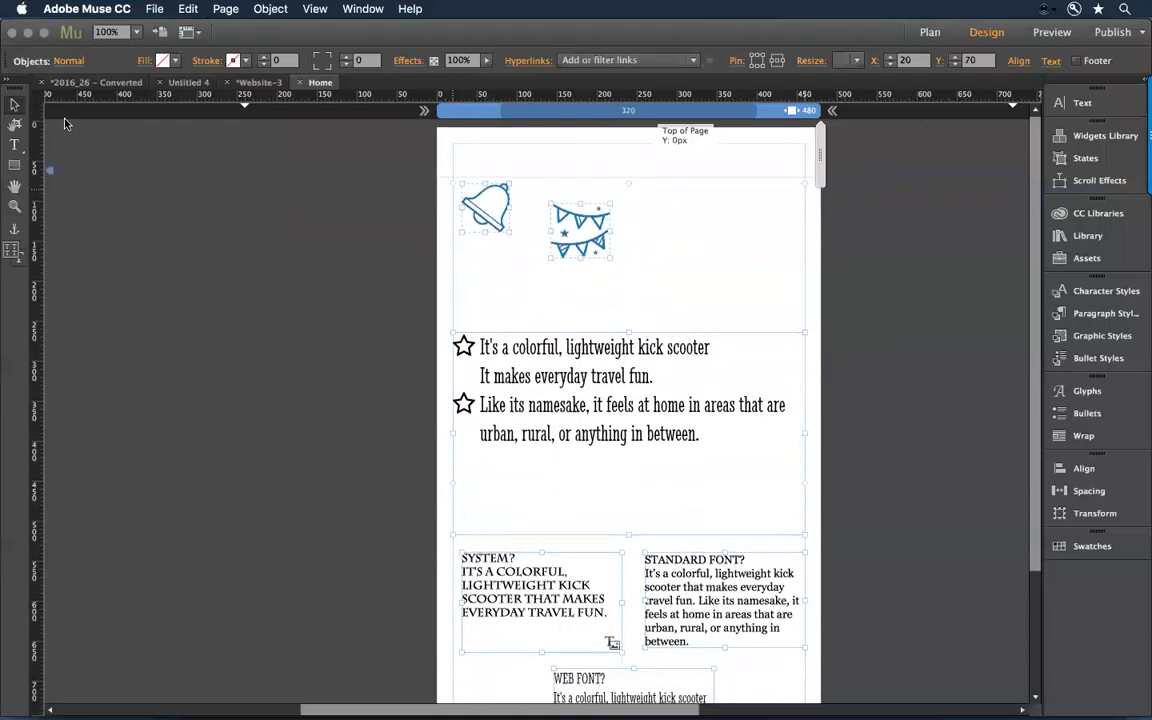
{"action": "left_click", "coordinate": [155, 197]}
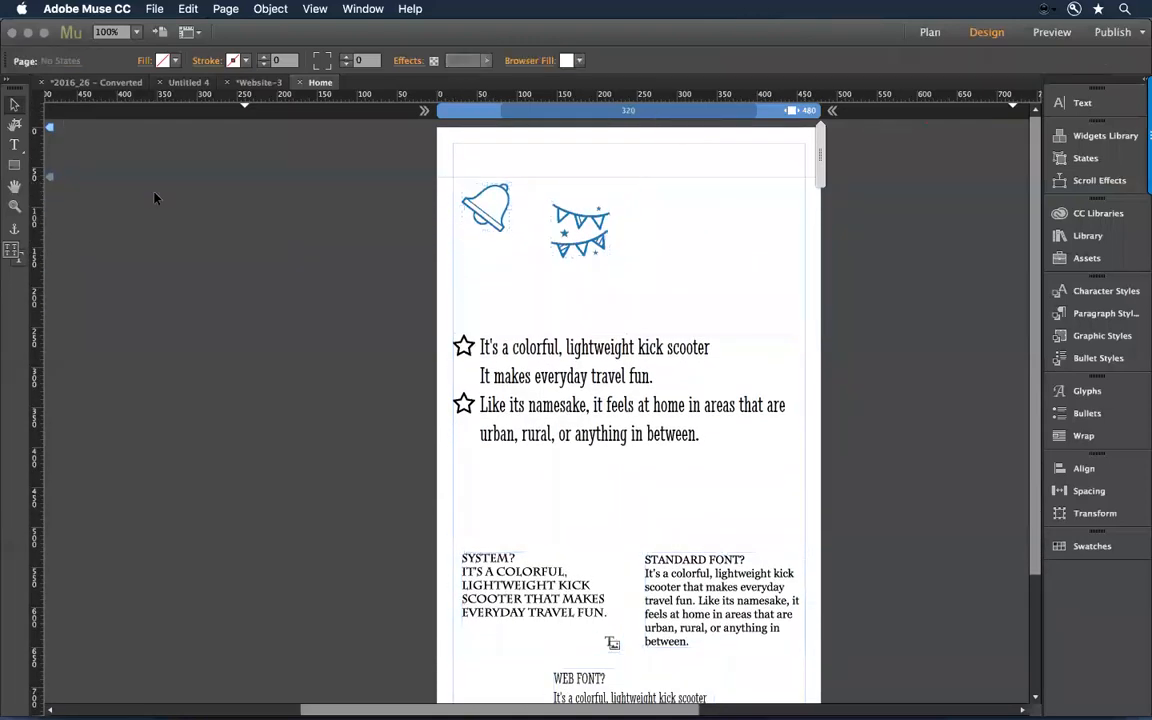
Step: Move all objects on the page down together so the group sits at X 20, Y 270
{"action": "left_click", "coordinate": [476, 216]}
{"action": "key", "text": "super+a"}
{"action": "left_click_drag", "start_coordinate": [471, 242], "coordinate": [480, 376]}
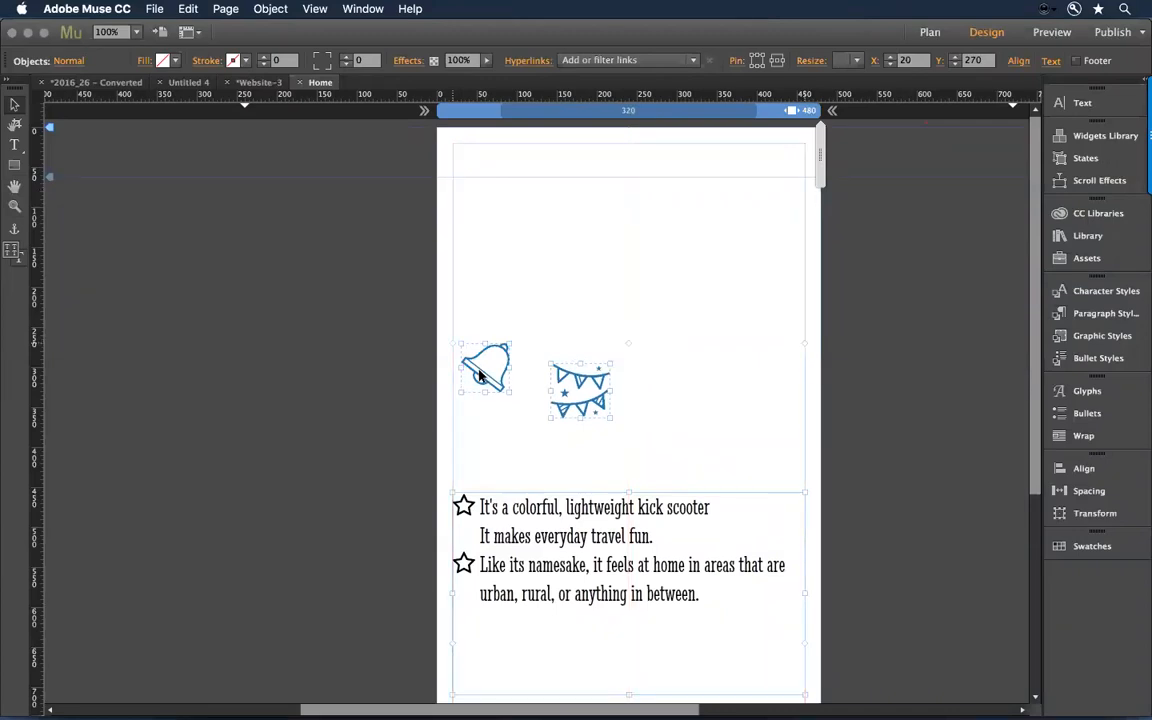
{"action": "left_click", "coordinate": [515, 245]}
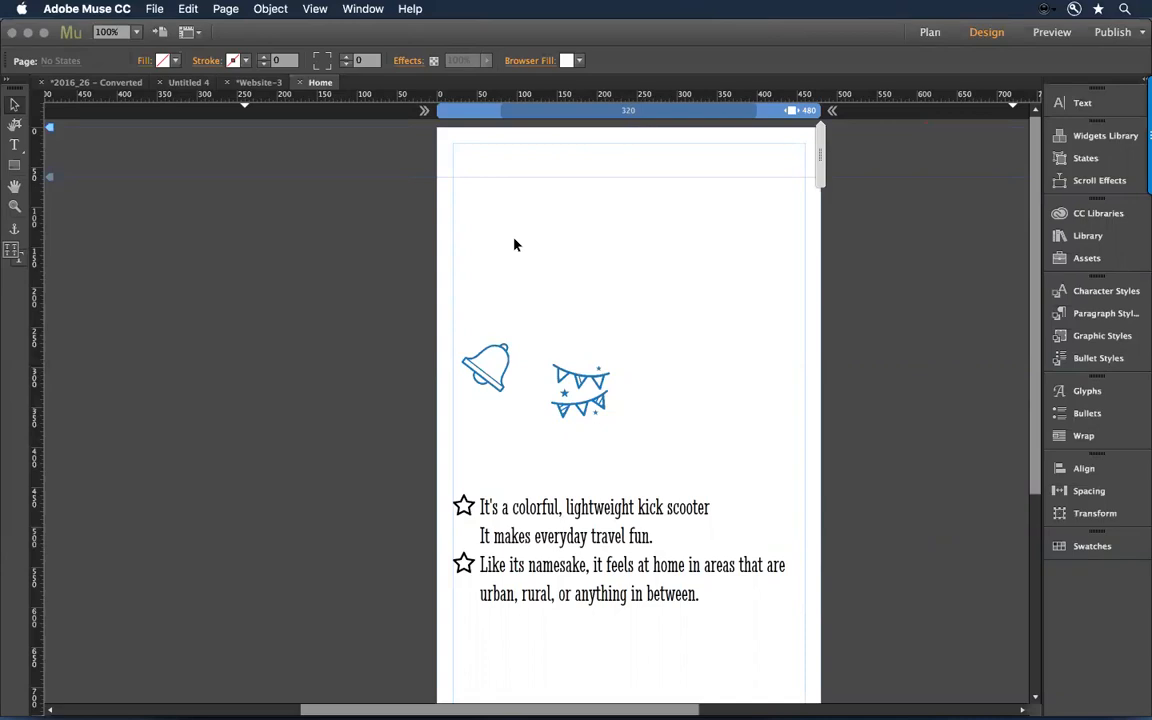
{"action": "left_click", "coordinate": [487, 358]}
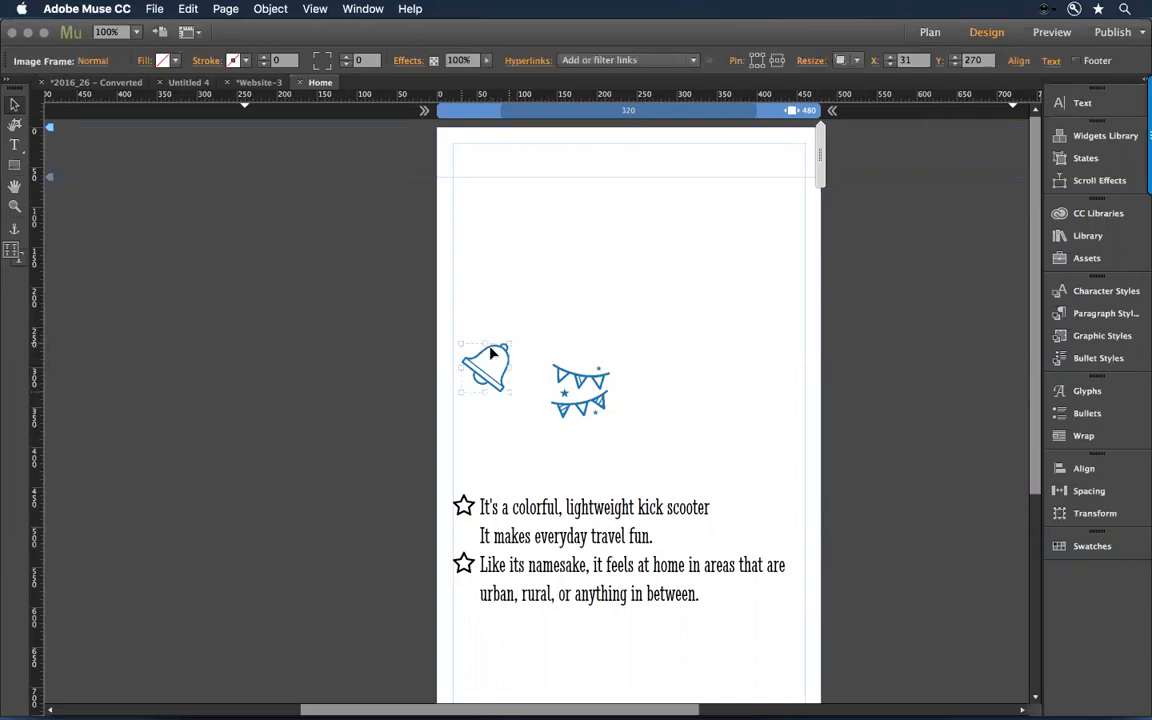
{"action": "left_click", "coordinate": [519, 300]}
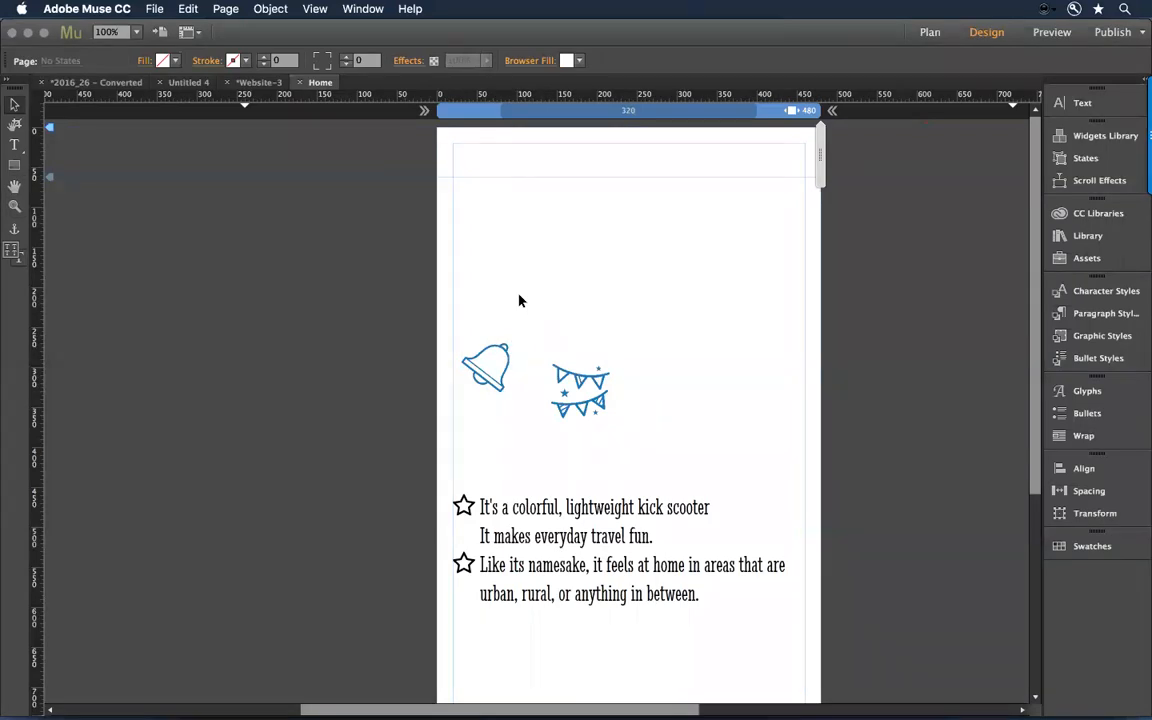
Step: Open the content settings in Site Properties and start choosing a favicon image file
{"action": "left_click", "coordinate": [155, 9]}
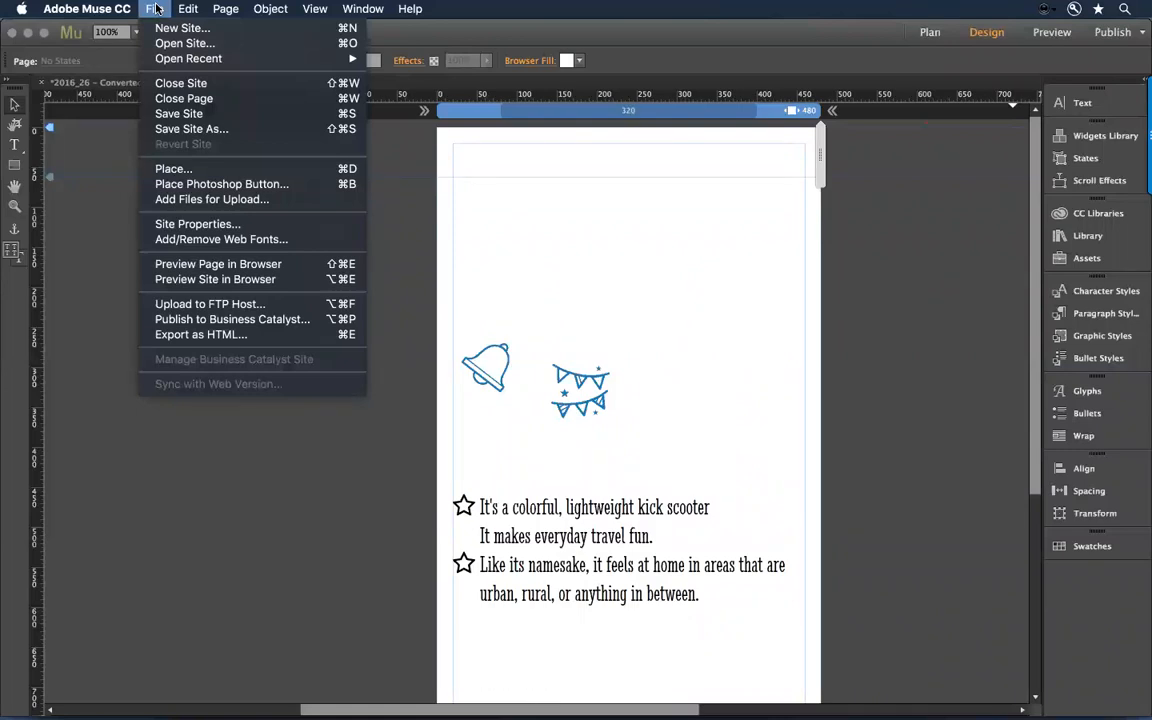
{"action": "left_click", "coordinate": [241, 224]}
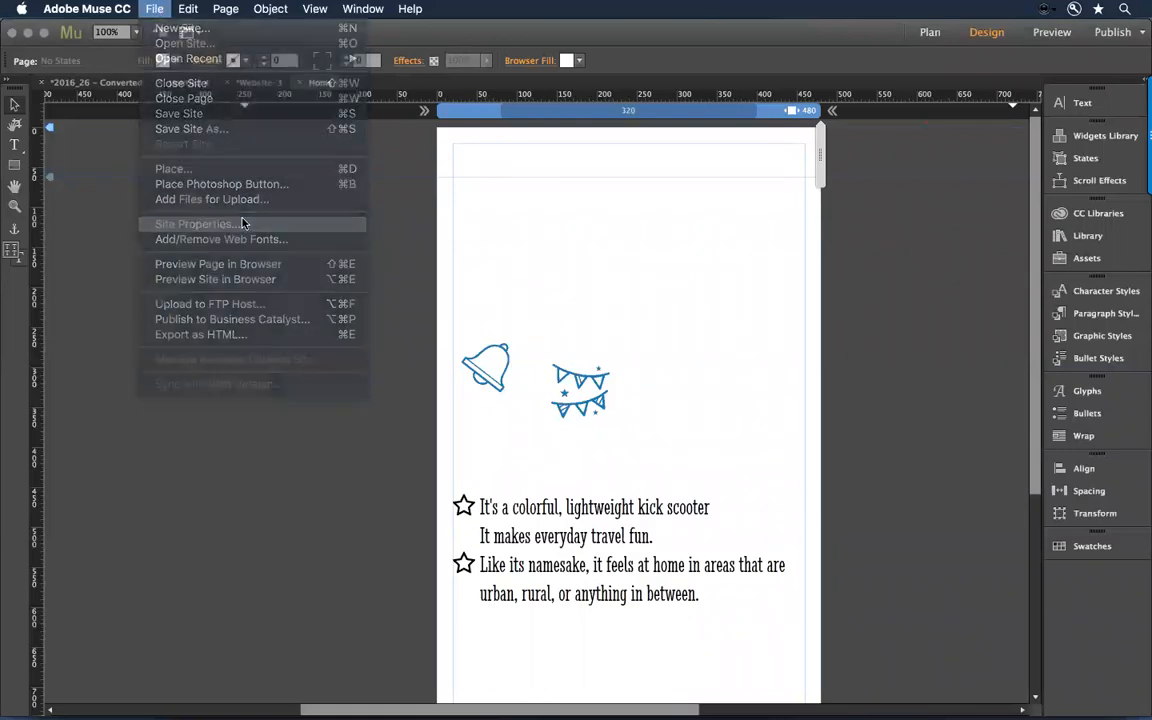
{"action": "left_click_drag", "start_coordinate": [178, 104], "coordinate": [584, 146]}
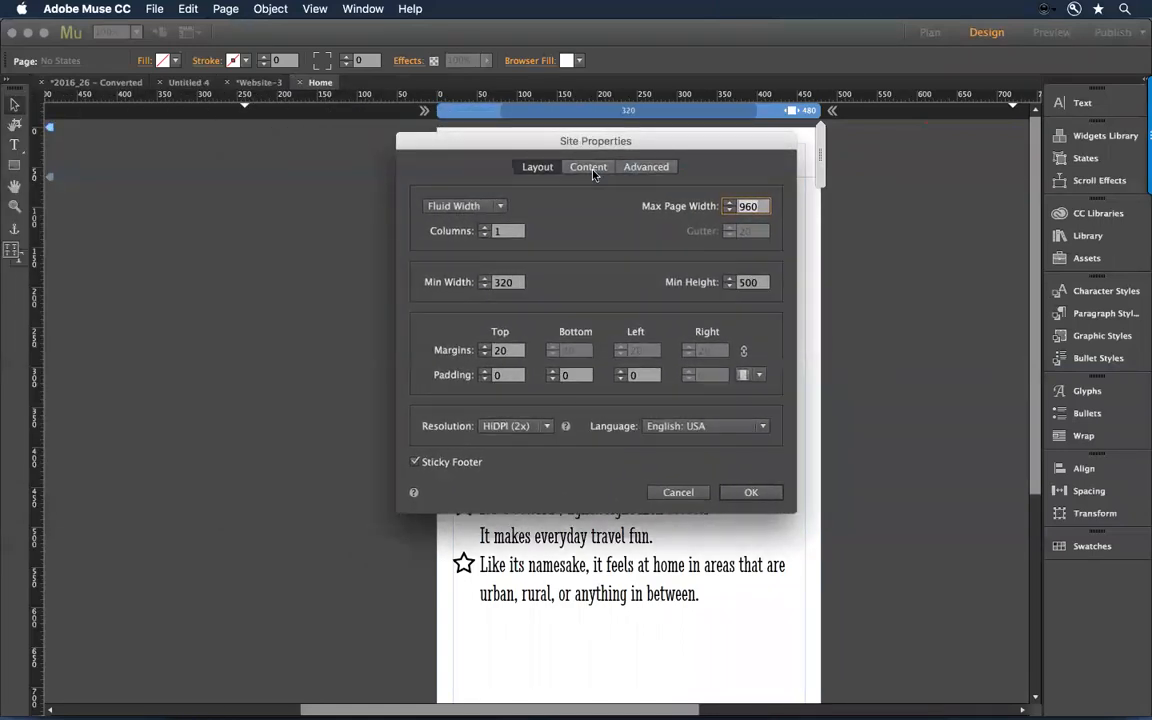
{"action": "left_click", "coordinate": [589, 168]}
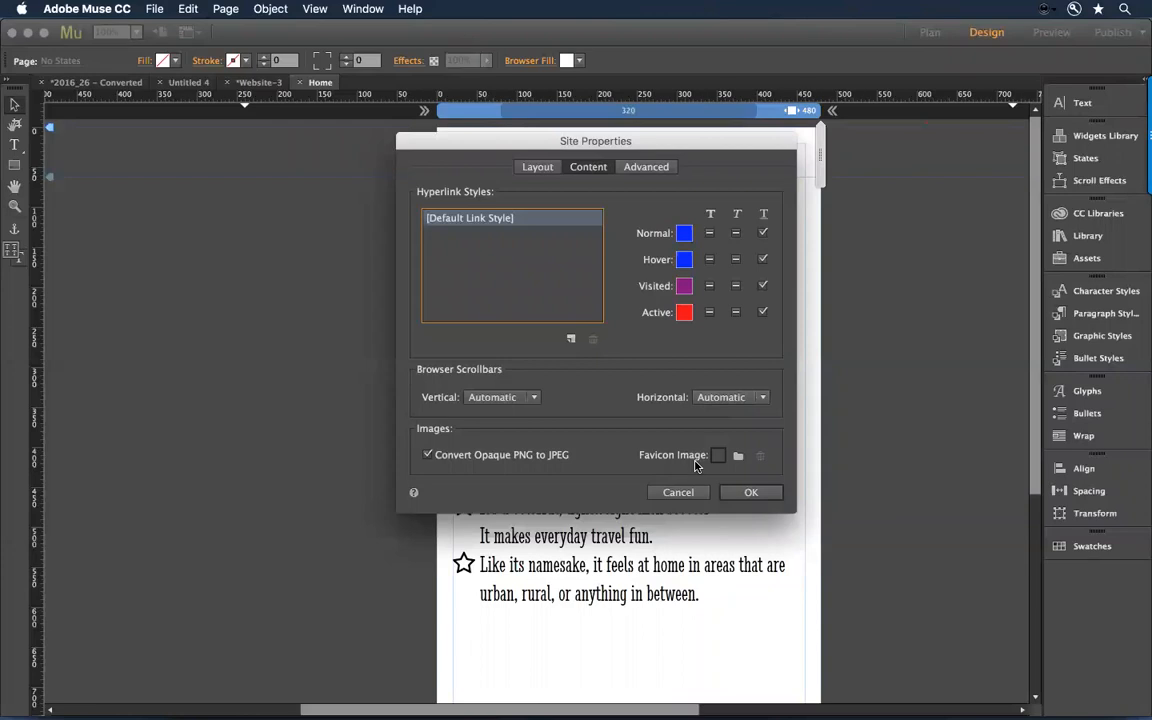
{"action": "left_click", "coordinate": [738, 456]}
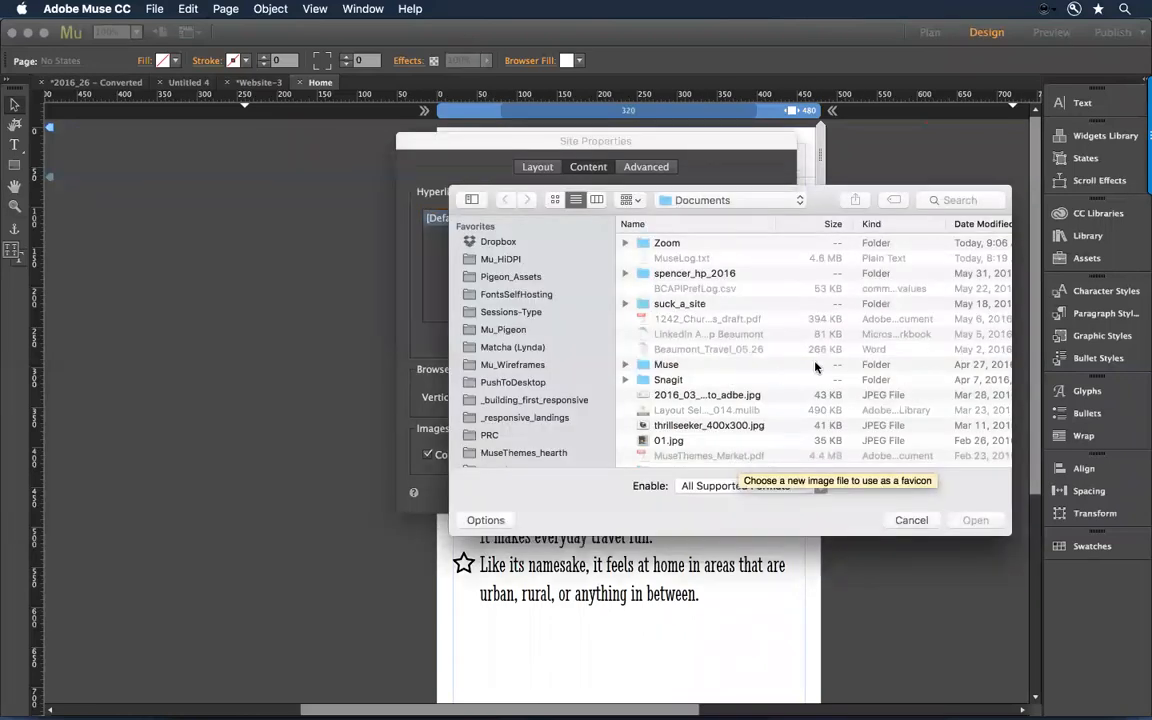
Step: Search the Dropbox folder for "svg" and show the results as icons
{"action": "left_click", "coordinate": [498, 241]}
{"action": "left_click", "coordinate": [947, 199]}
{"action": "type", "text": "s"}
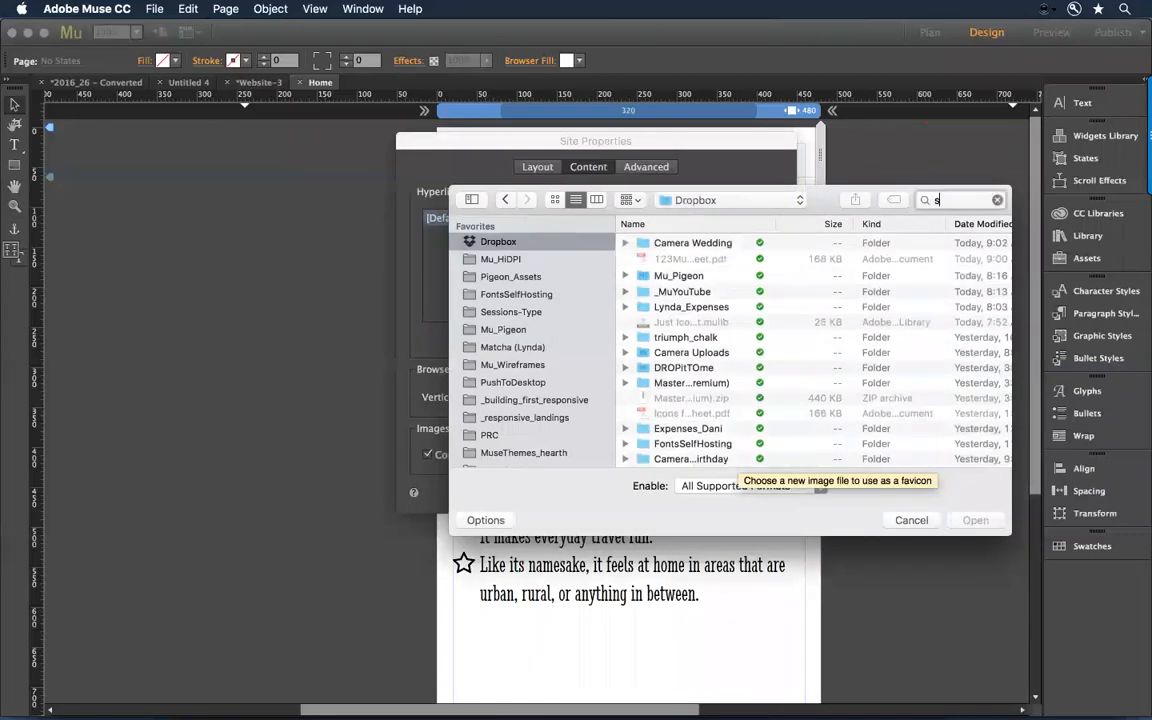
{"action": "type", "text": "vg"}
{"action": "key", "text": "Return"}
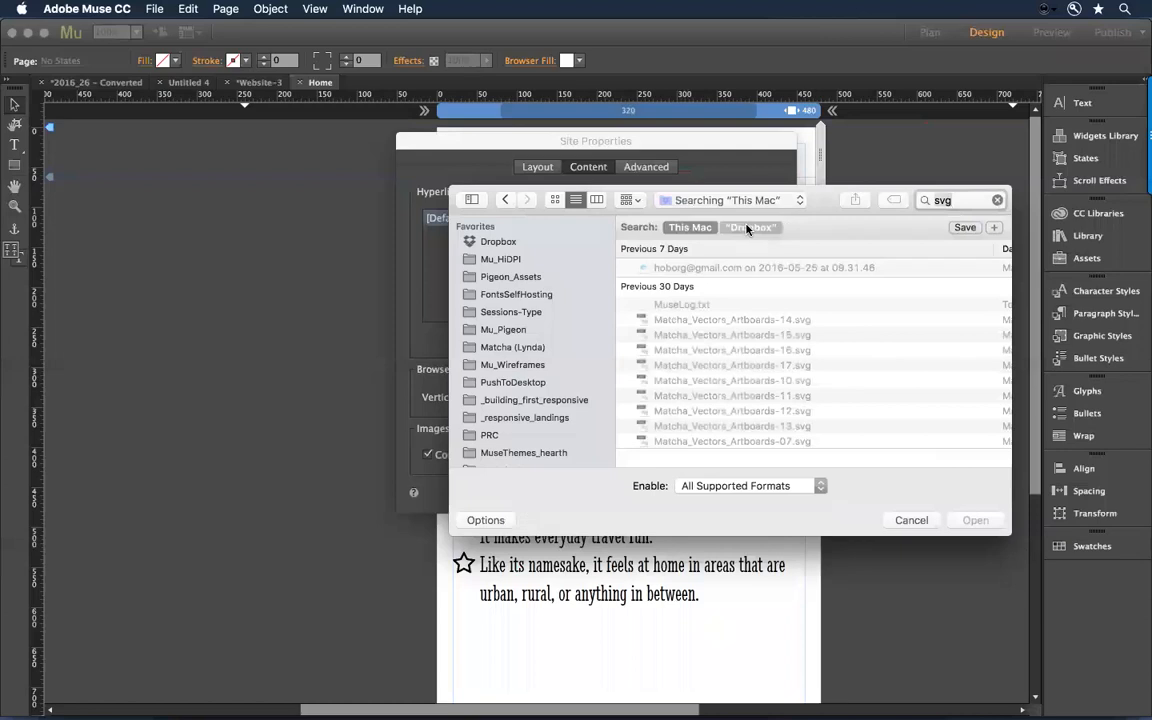
{"action": "left_click", "coordinate": [746, 228]}
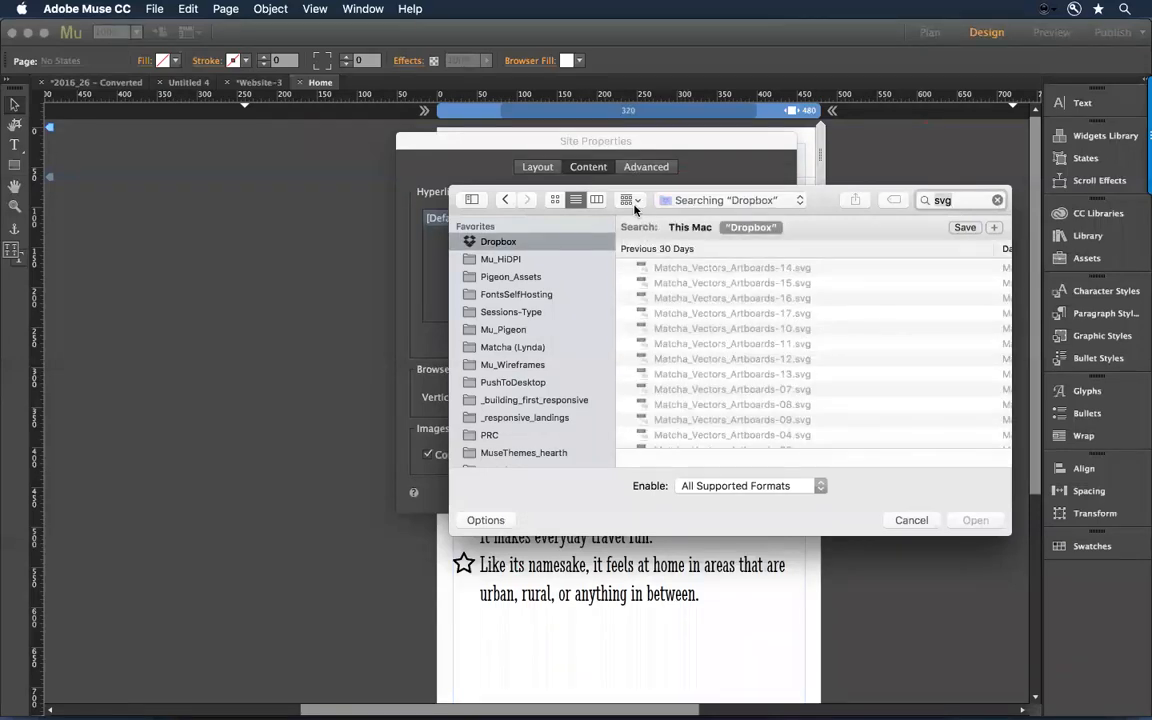
{"action": "left_click", "coordinate": [555, 199]}
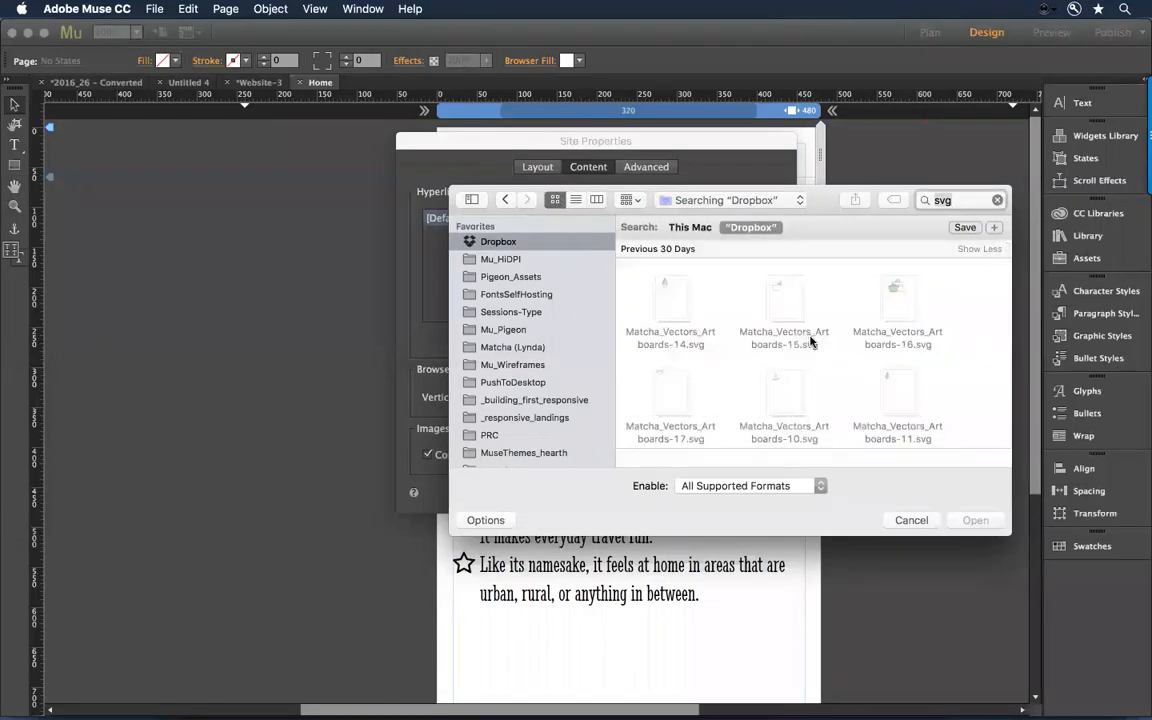
Step: Look through the SVG search results for a file that can serve as the favicon
{"action": "scroll", "coordinate": [810, 341], "scroll_direction": "down", "scroll_amount": 3}
{"action": "scroll", "coordinate": [810, 341], "scroll_direction": "down", "scroll_amount": 5}
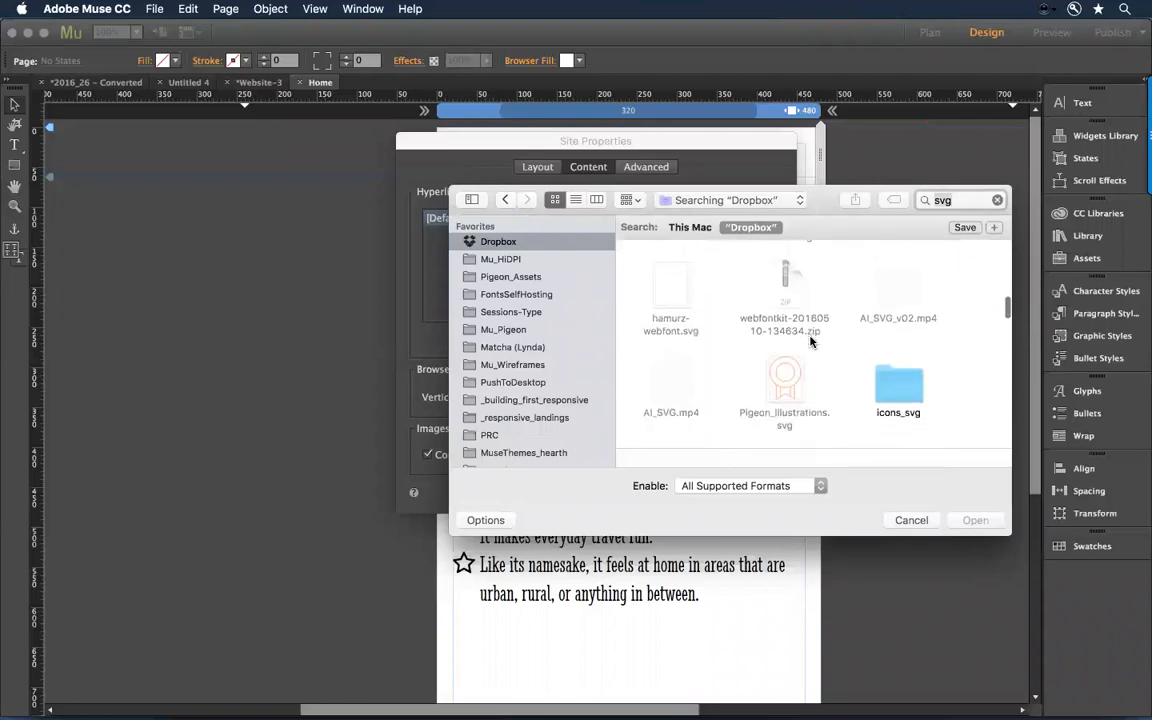
{"action": "scroll", "coordinate": [810, 341], "scroll_direction": "down", "scroll_amount": 1}
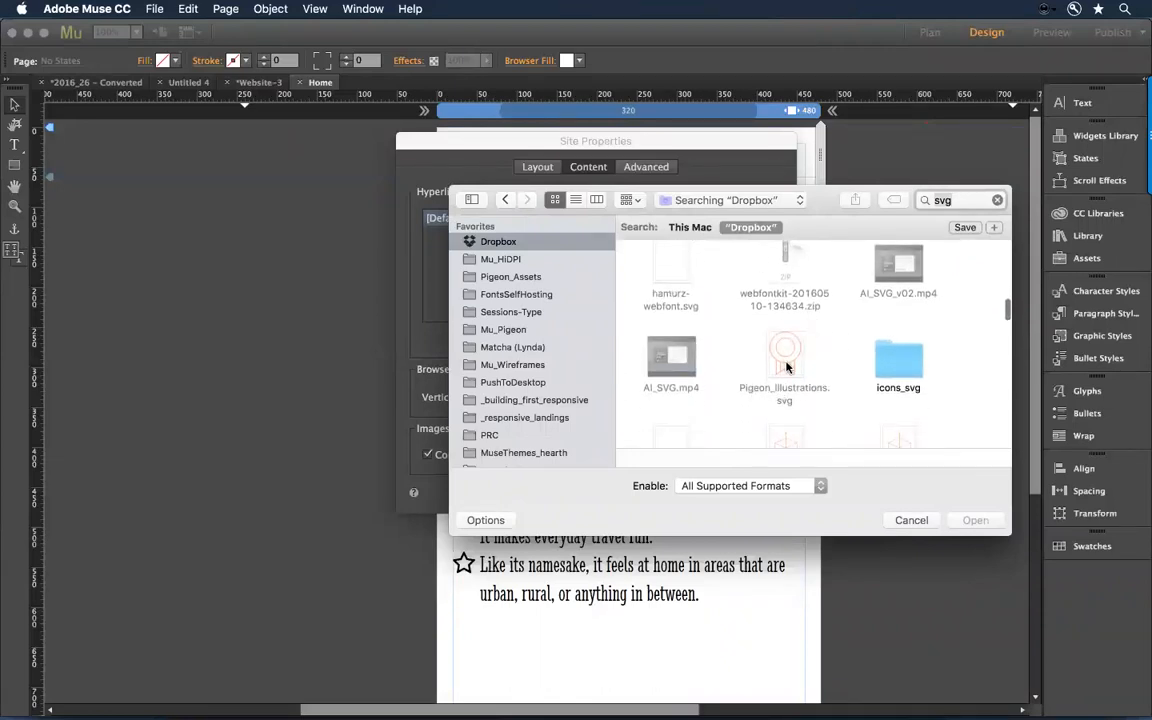
{"action": "left_click", "coordinate": [782, 346]}
{"action": "scroll", "coordinate": [850, 370], "scroll_direction": "down", "scroll_amount": 3}
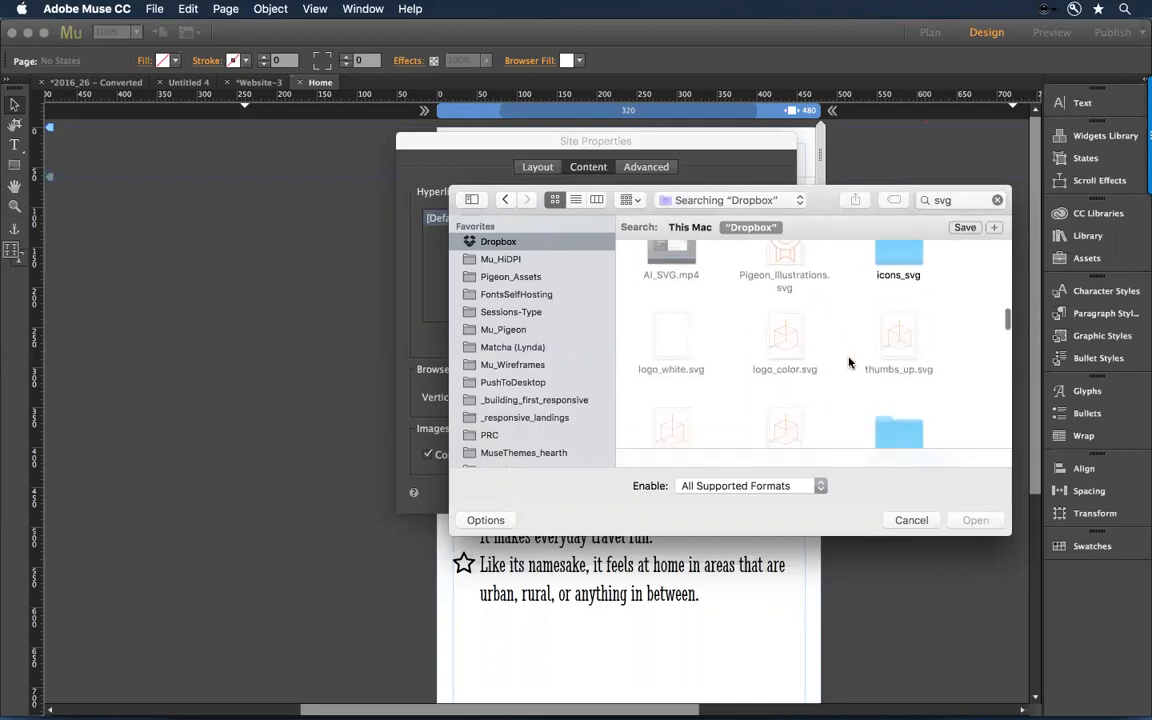
{"action": "scroll", "coordinate": [850, 363], "scroll_direction": "up", "scroll_amount": 15}
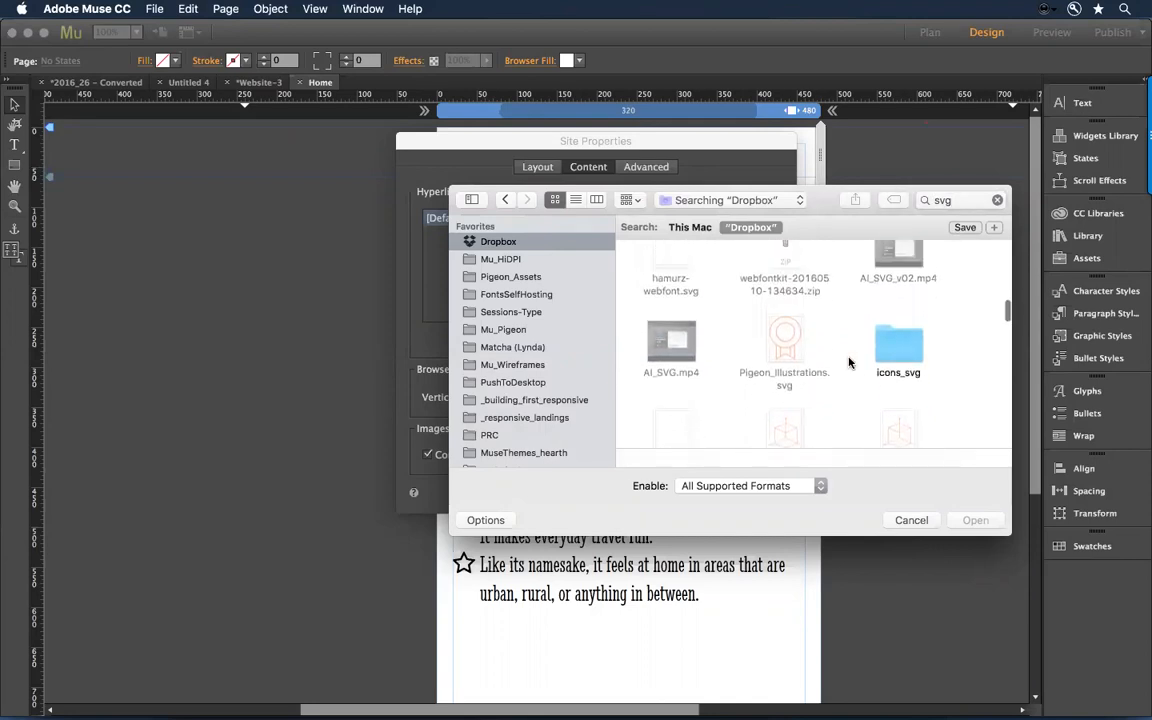
{"action": "scroll", "coordinate": [849, 363], "scroll_direction": "up", "scroll_amount": 3}
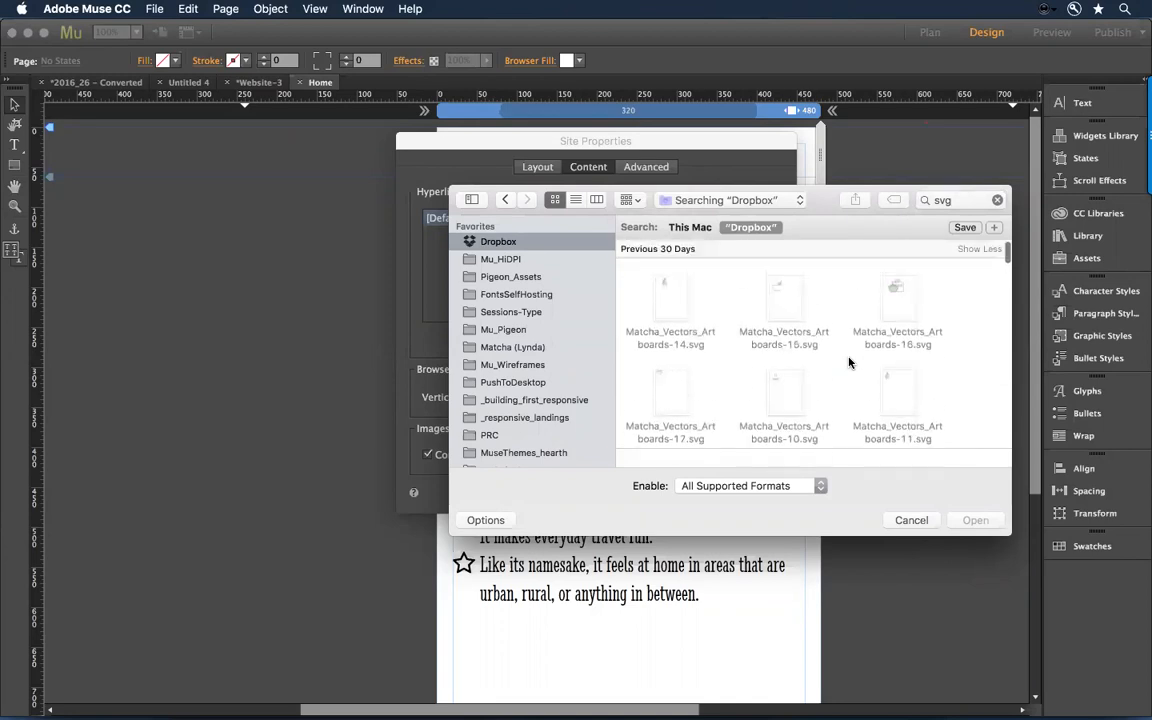
Step: Change the Dropbox search to "png" and browse the results for a favicon image
{"action": "double_click", "coordinate": [979, 196]}
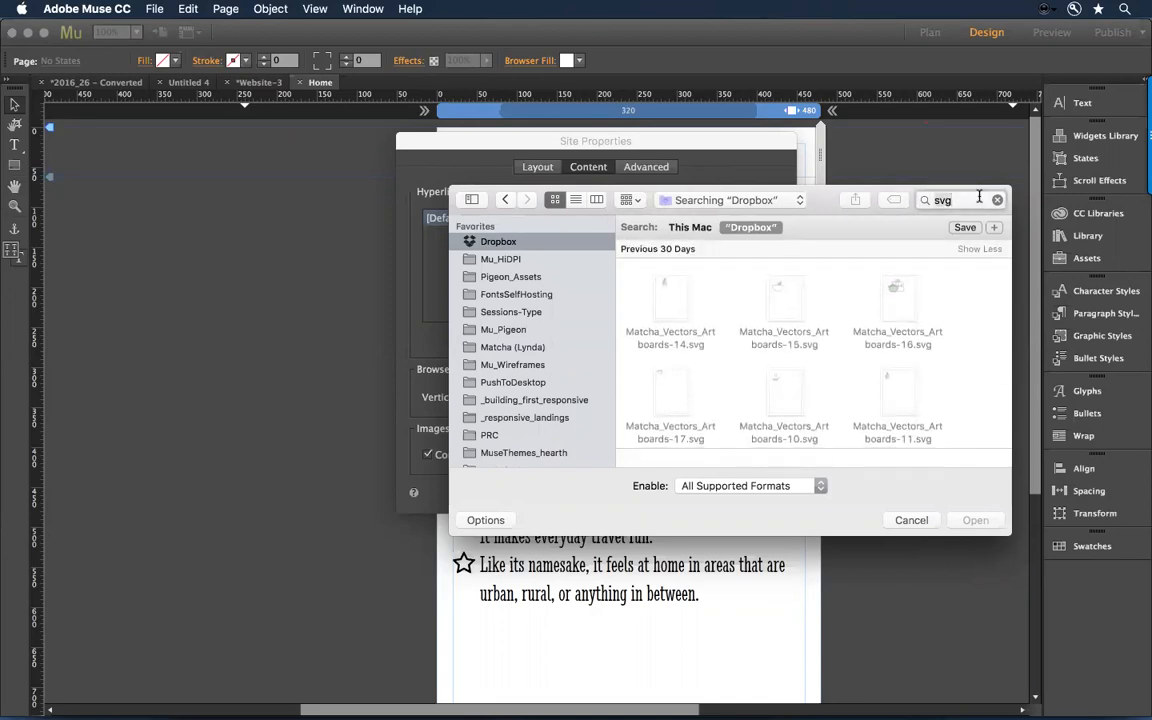
{"action": "type", "text": "png"}
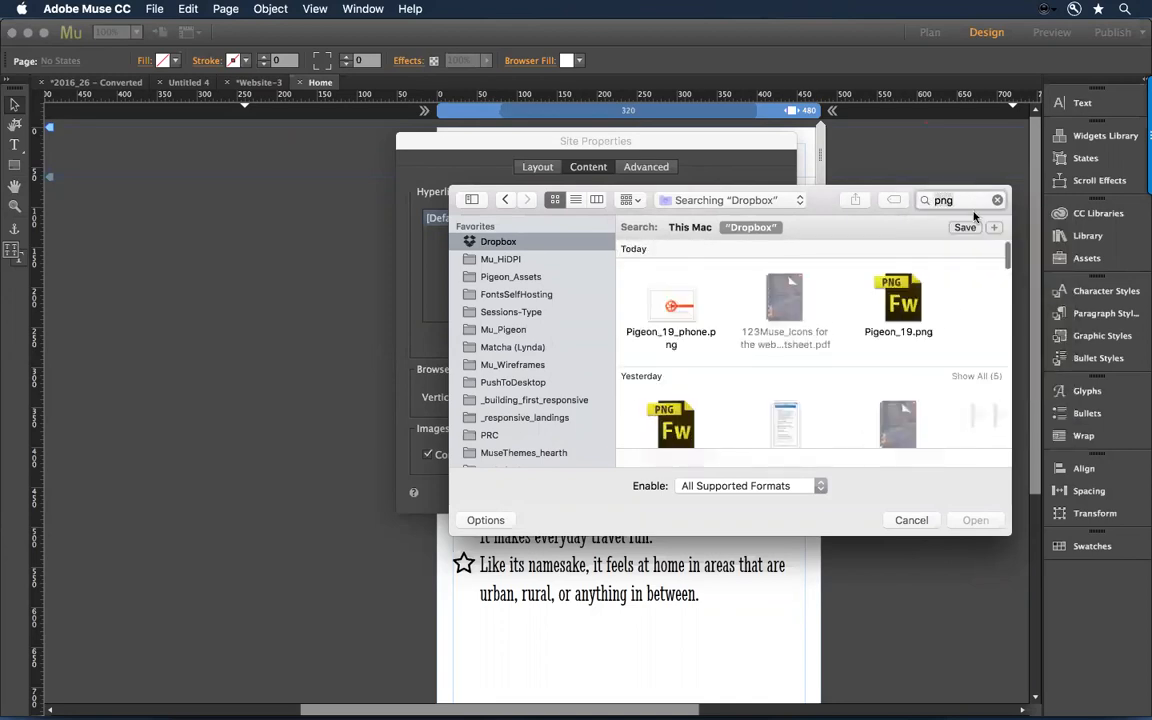
{"action": "scroll", "coordinate": [829, 386], "scroll_direction": "down", "scroll_amount": 2}
{"action": "scroll", "coordinate": [829, 386], "scroll_direction": "down", "scroll_amount": 8}
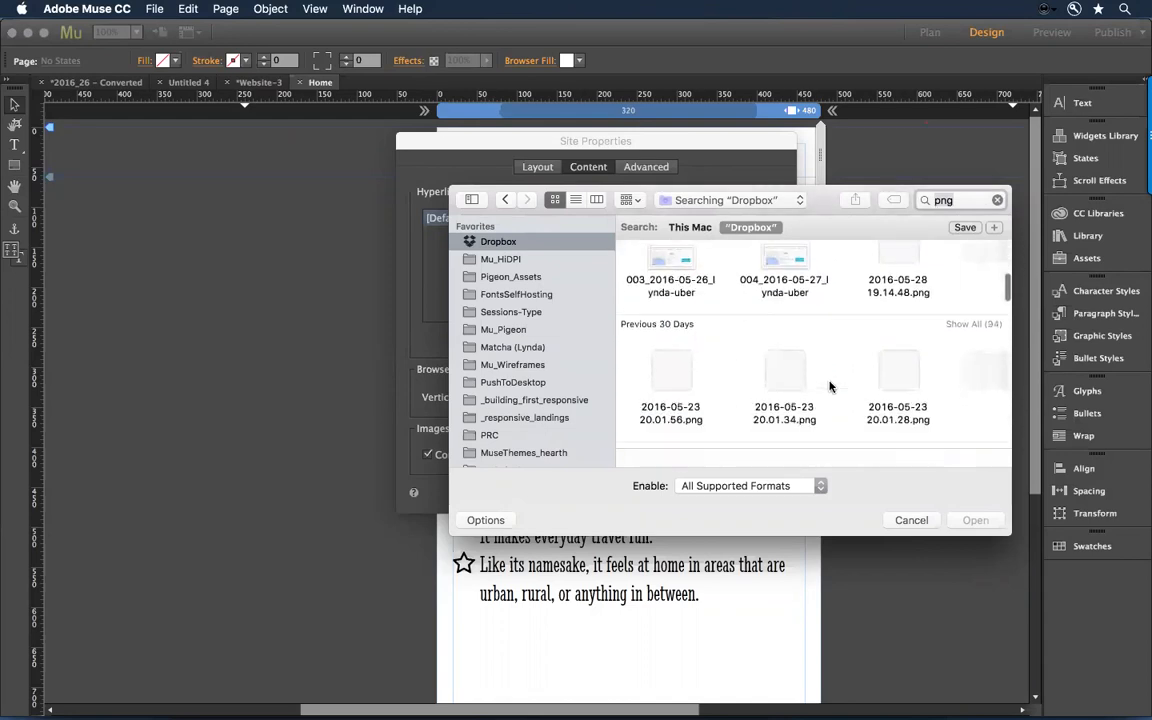
{"action": "scroll", "coordinate": [829, 386], "scroll_direction": "down", "scroll_amount": 8}
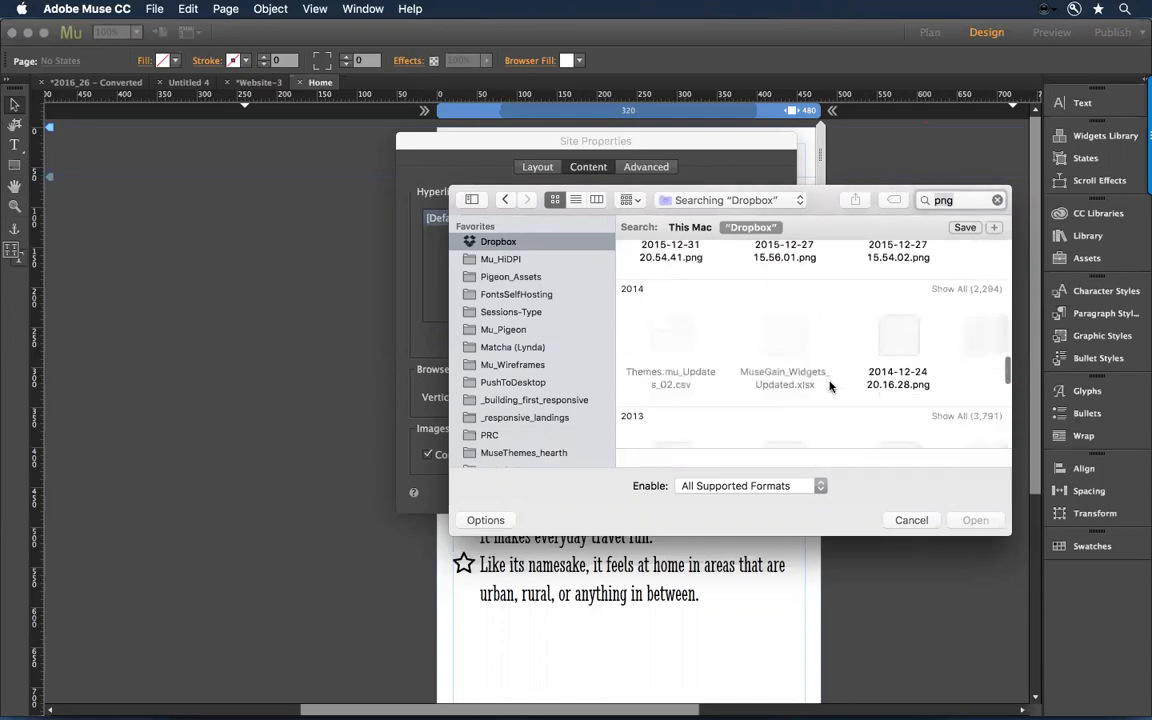
{"action": "scroll", "coordinate": [829, 386], "scroll_direction": "down", "scroll_amount": 8}
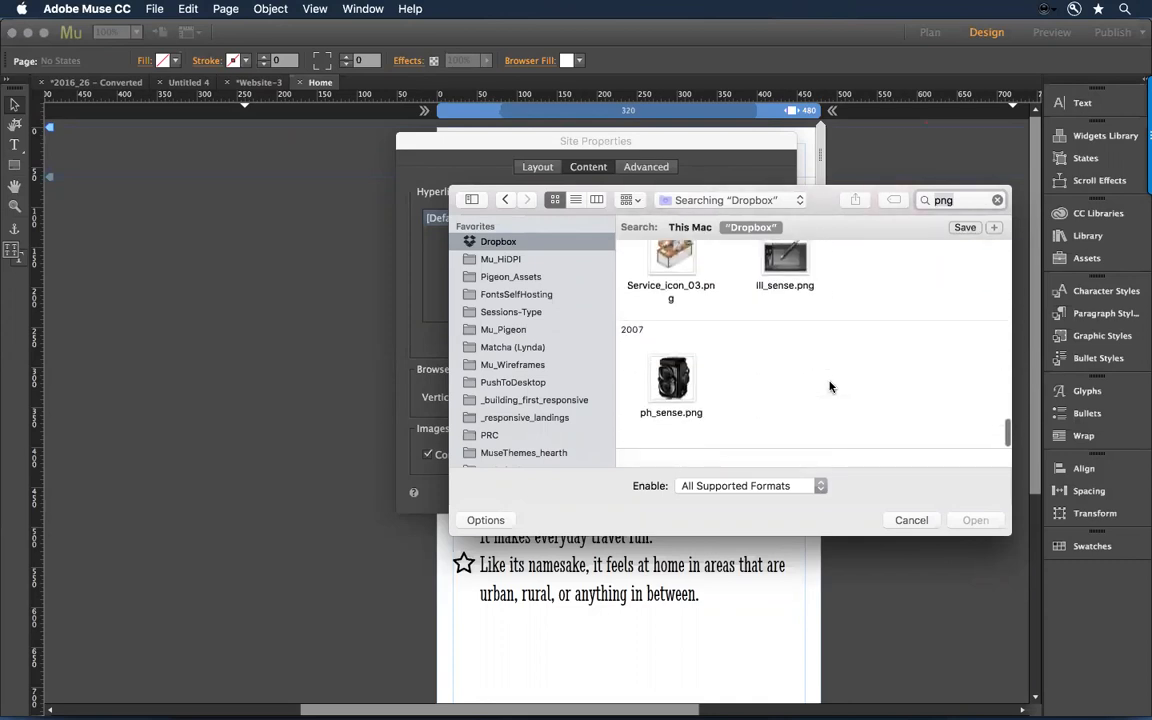
{"action": "scroll", "coordinate": [829, 386], "scroll_direction": "up", "scroll_amount": 1}
Step: Preview Service_icon_03.png, set it as the site's favicon image, and apply the site properties
{"action": "left_click", "coordinate": [679, 336]}
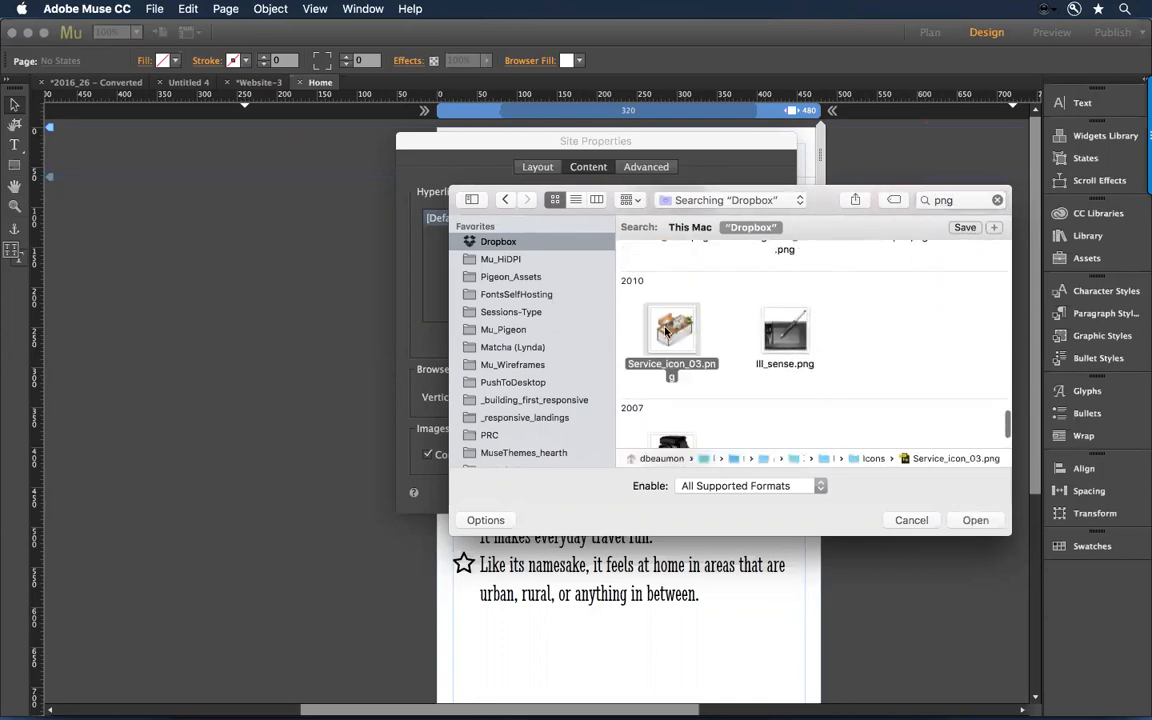
{"action": "key", "text": "space"}
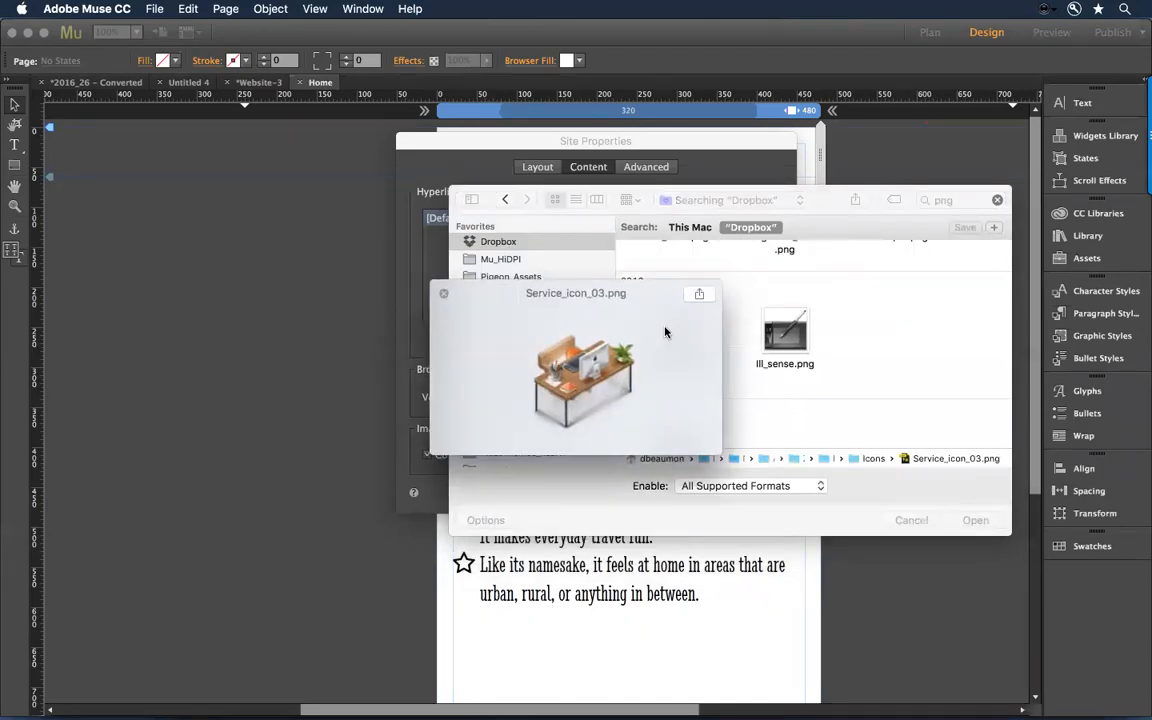
{"action": "key", "text": "space"}
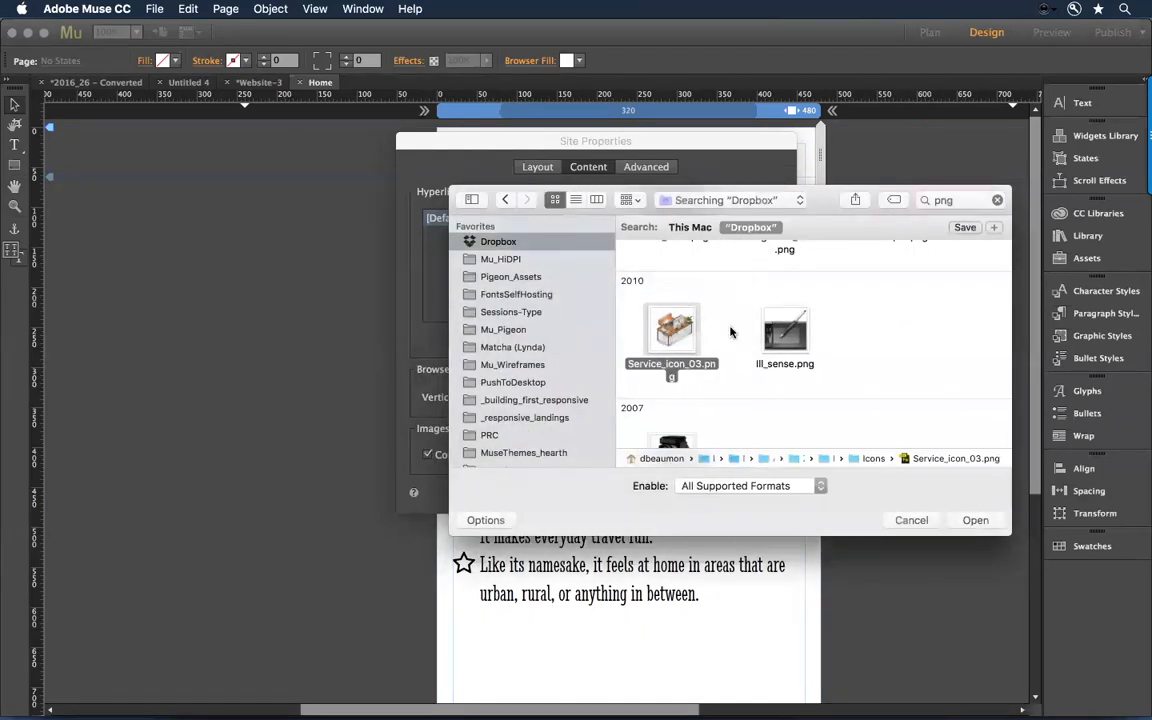
{"action": "left_click", "coordinate": [975, 519]}
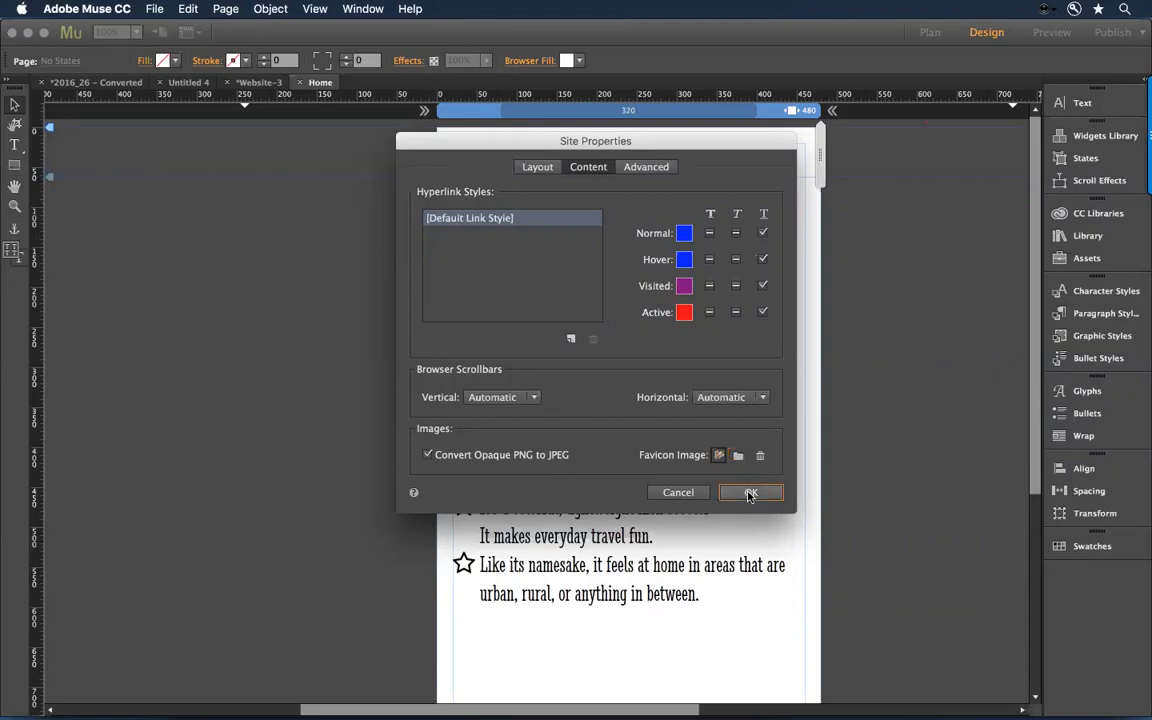
{"action": "left_click", "coordinate": [748, 491]}
Step: Preview the page in the browser to check the favicon and icons, and return to Adobe Muse
{"action": "left_click", "coordinate": [155, 9]}
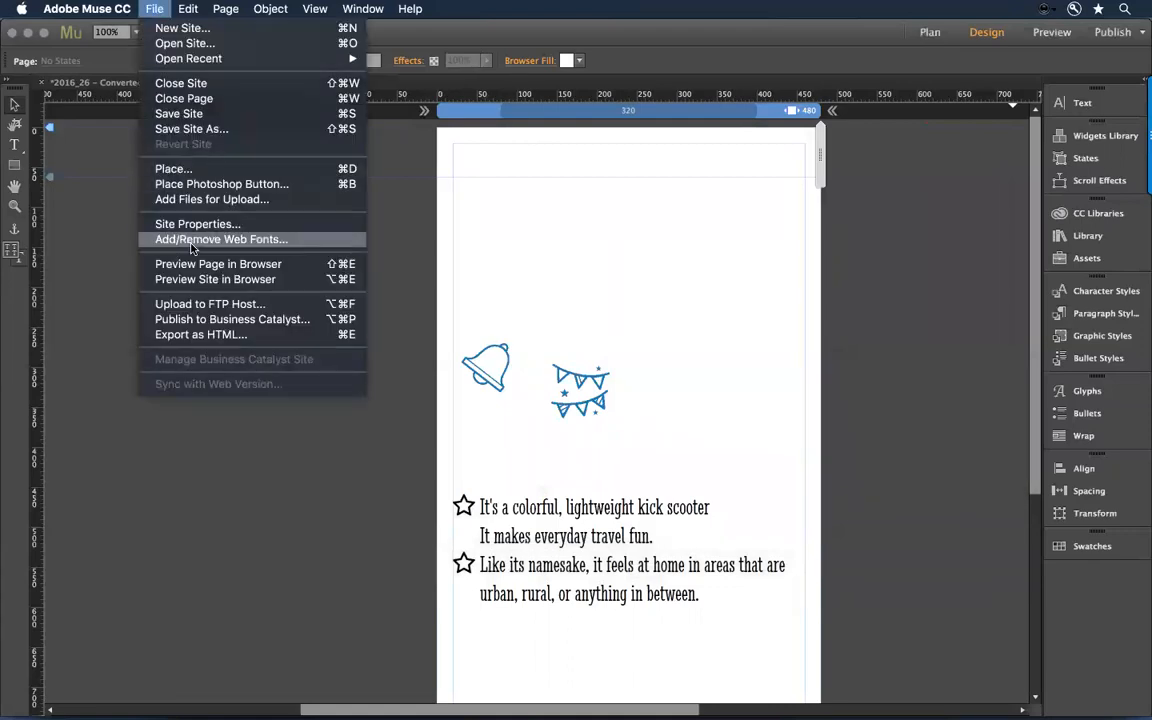
{"action": "left_click", "coordinate": [211, 264]}
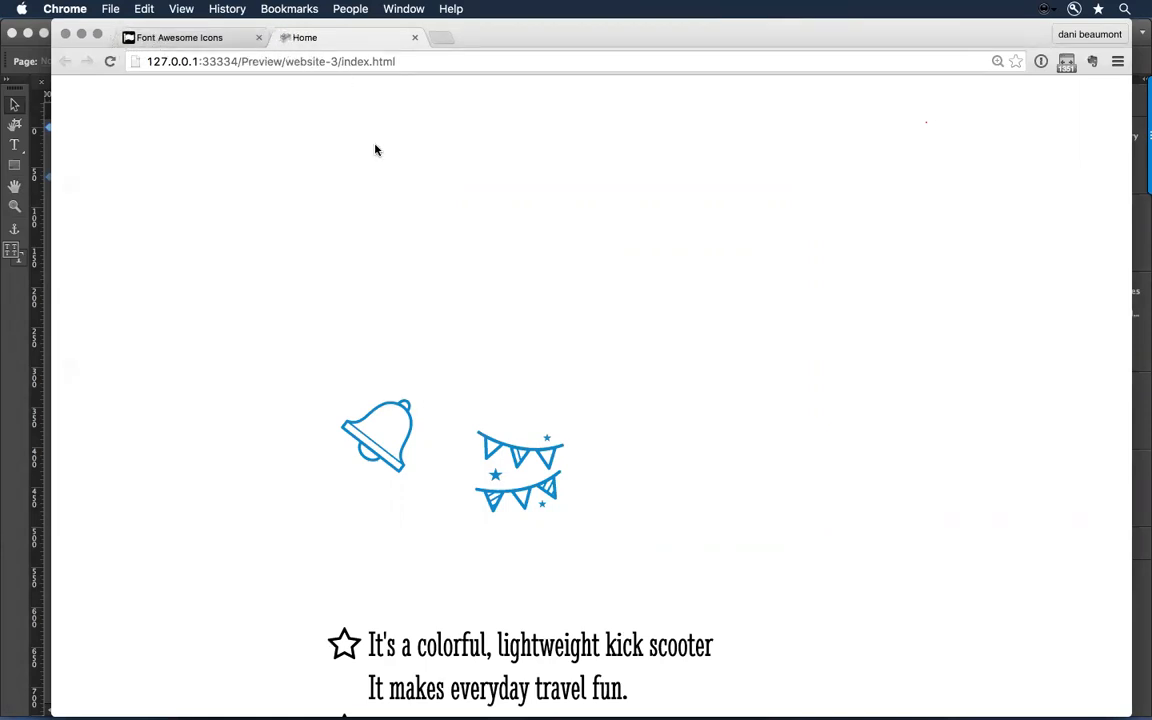
{"action": "key", "text": "super+Tab"}
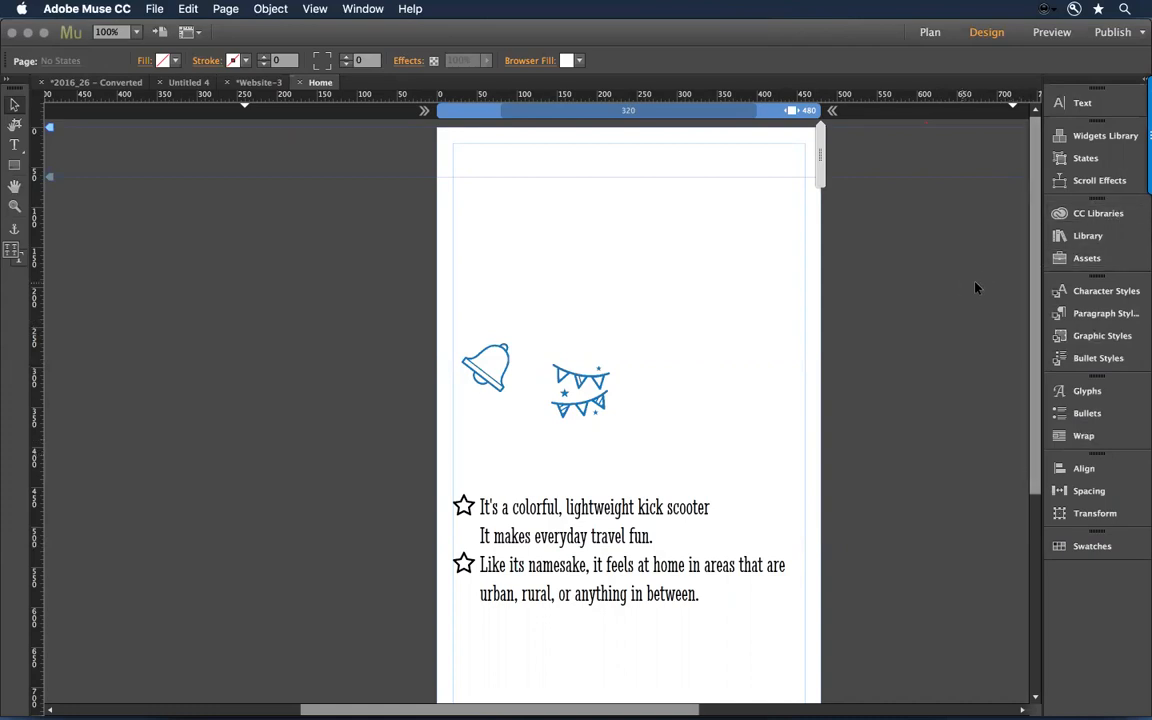
Step: Place the Master Page (Premium) V4.6.1 library widget on the page and move it into the page's upper-left corner
{"action": "left_click", "coordinate": [1090, 237]}
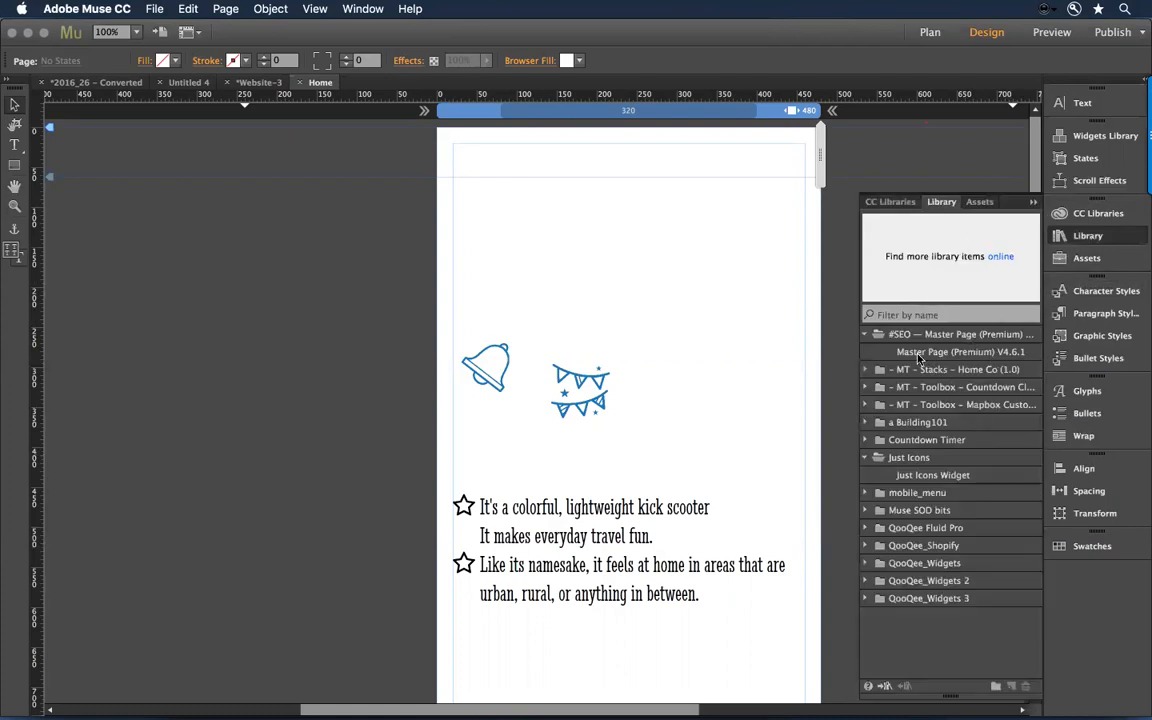
{"action": "left_click", "coordinate": [919, 354]}
{"action": "left_click_drag", "start_coordinate": [917, 355], "coordinate": [474, 169]}
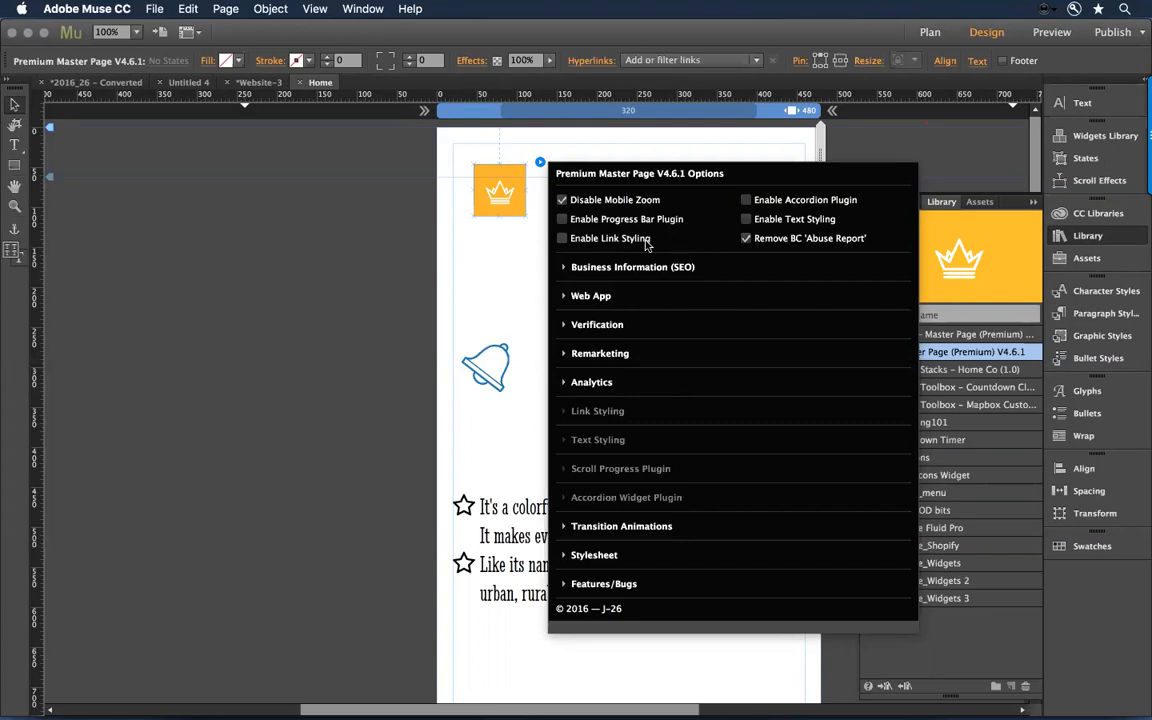
{"action": "left_click", "coordinate": [465, 238]}
{"action": "left_click_drag", "start_coordinate": [517, 212], "coordinate": [503, 195]}
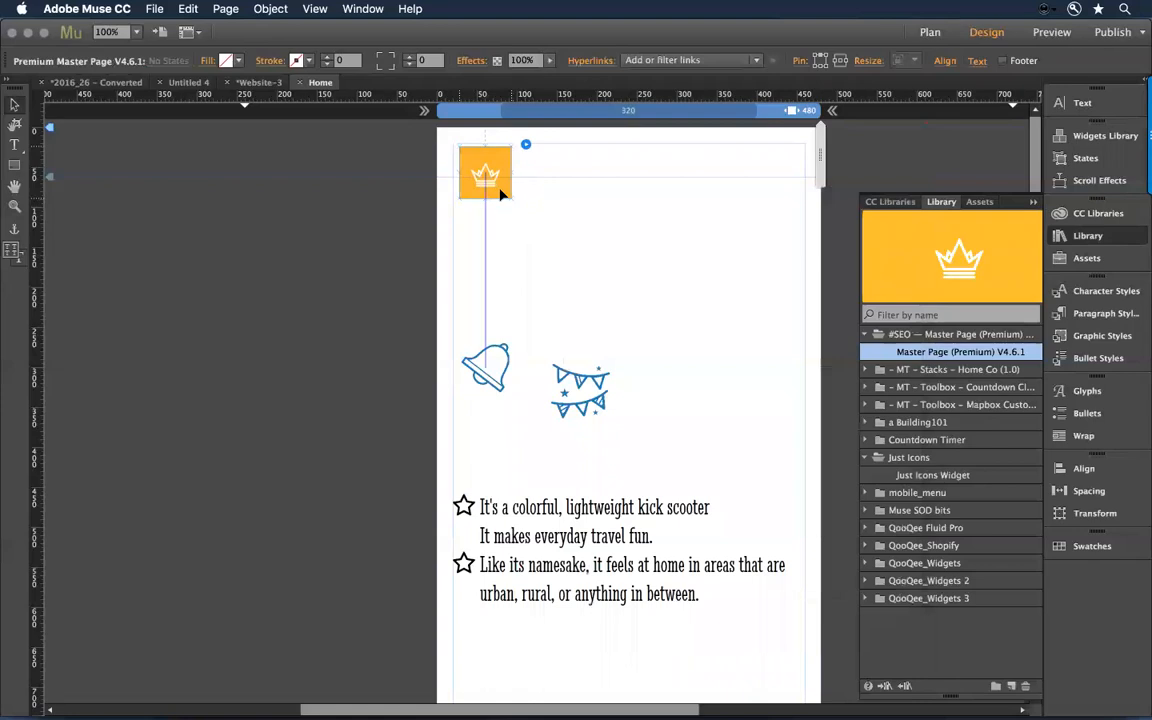
{"action": "left_click", "coordinate": [594, 249]}
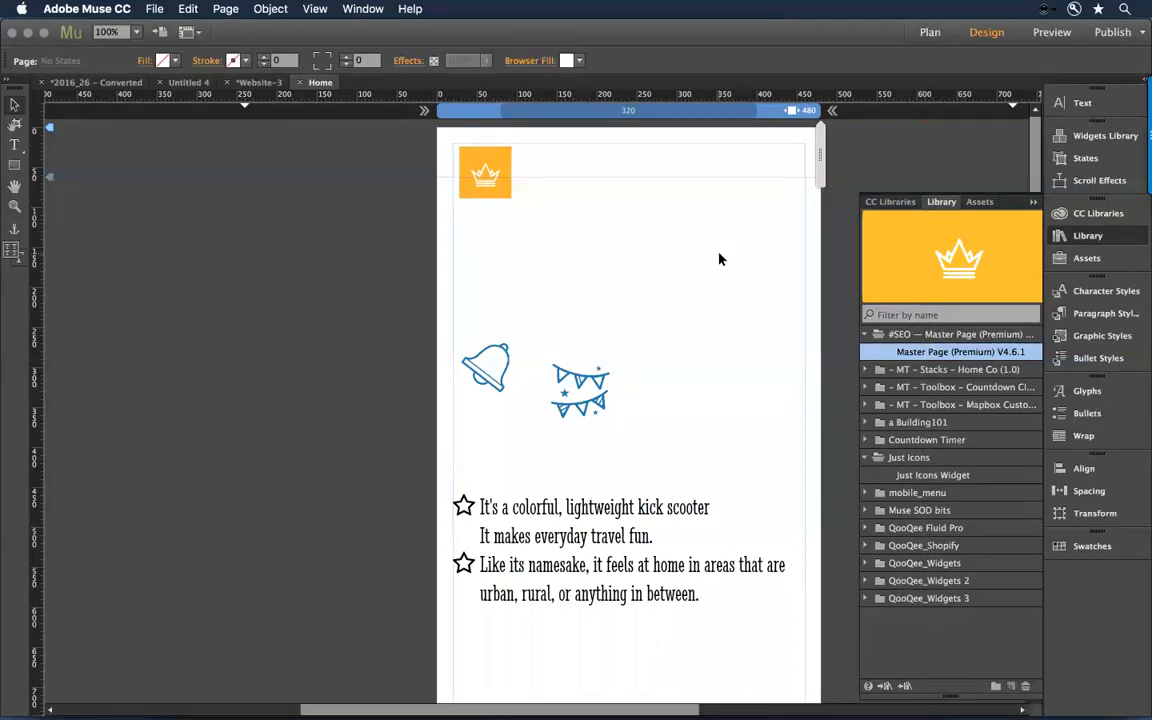
Step: Place the Just Icons Widget from the library above the bunting icon at about X 247, Y 133
{"action": "left_click", "coordinate": [930, 478]}
{"action": "left_click_drag", "start_coordinate": [930, 481], "coordinate": [636, 240]}
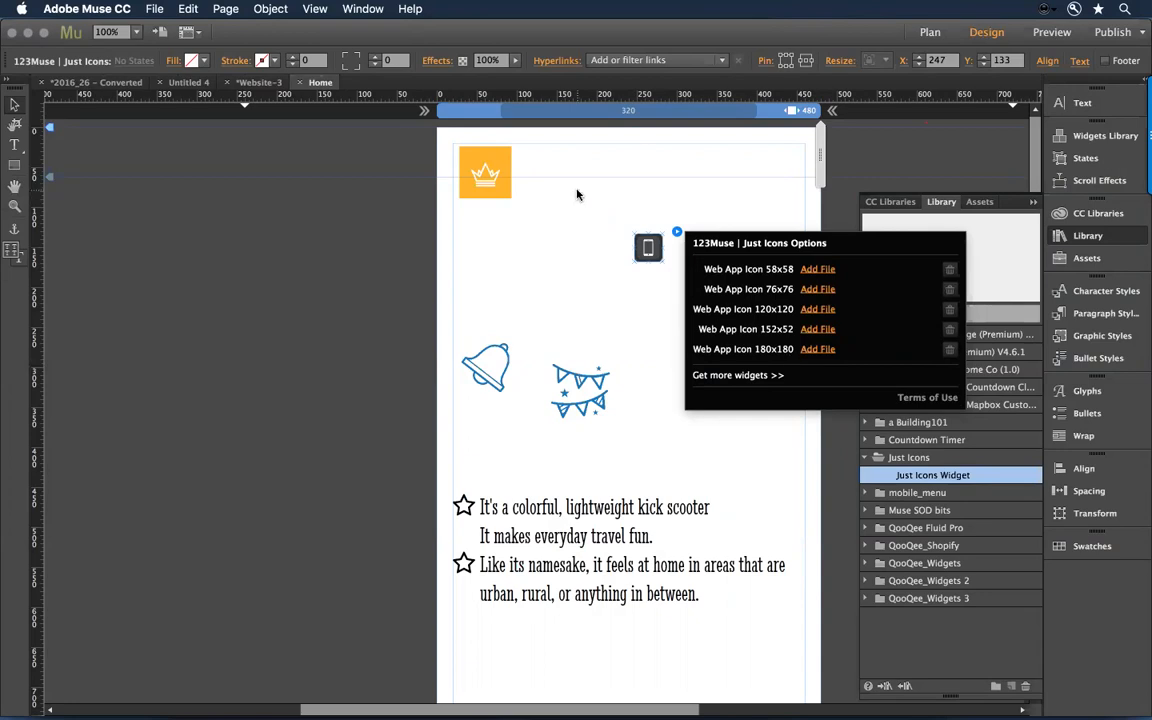
Step: Expand the Web App options of the Premium Master Page widget, open its Adding Images tutorial video in Chrome, and pause it
{"action": "left_click", "coordinate": [480, 160]}
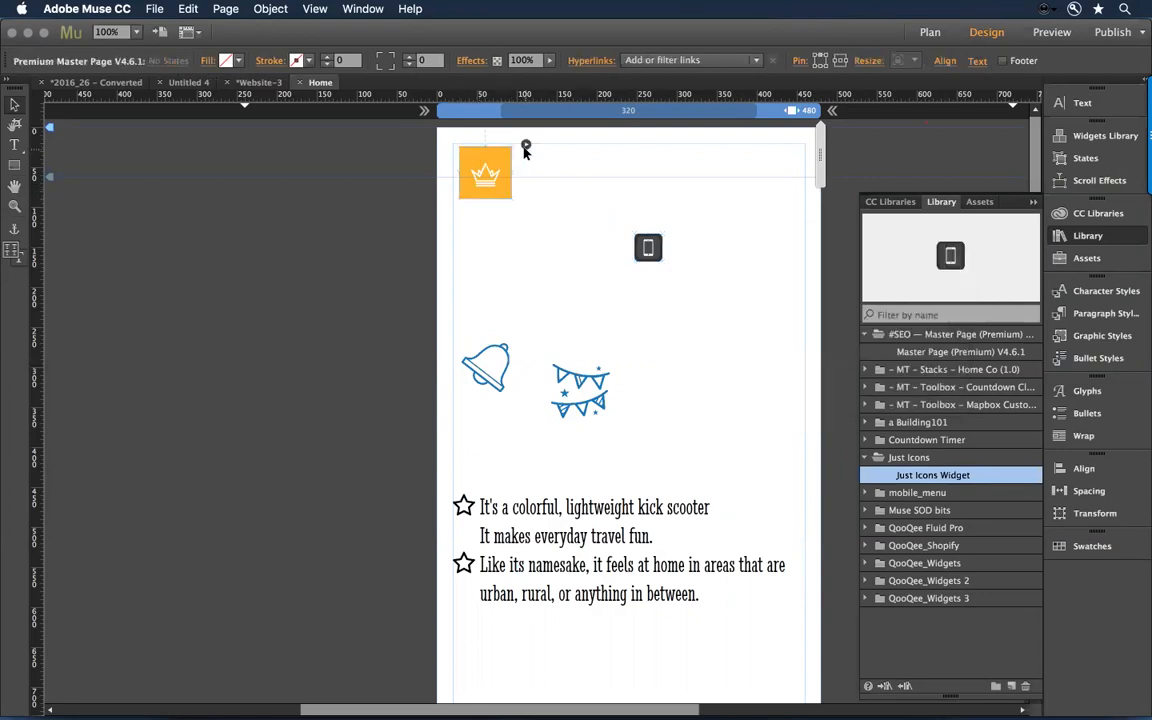
{"action": "left_click", "coordinate": [526, 145]}
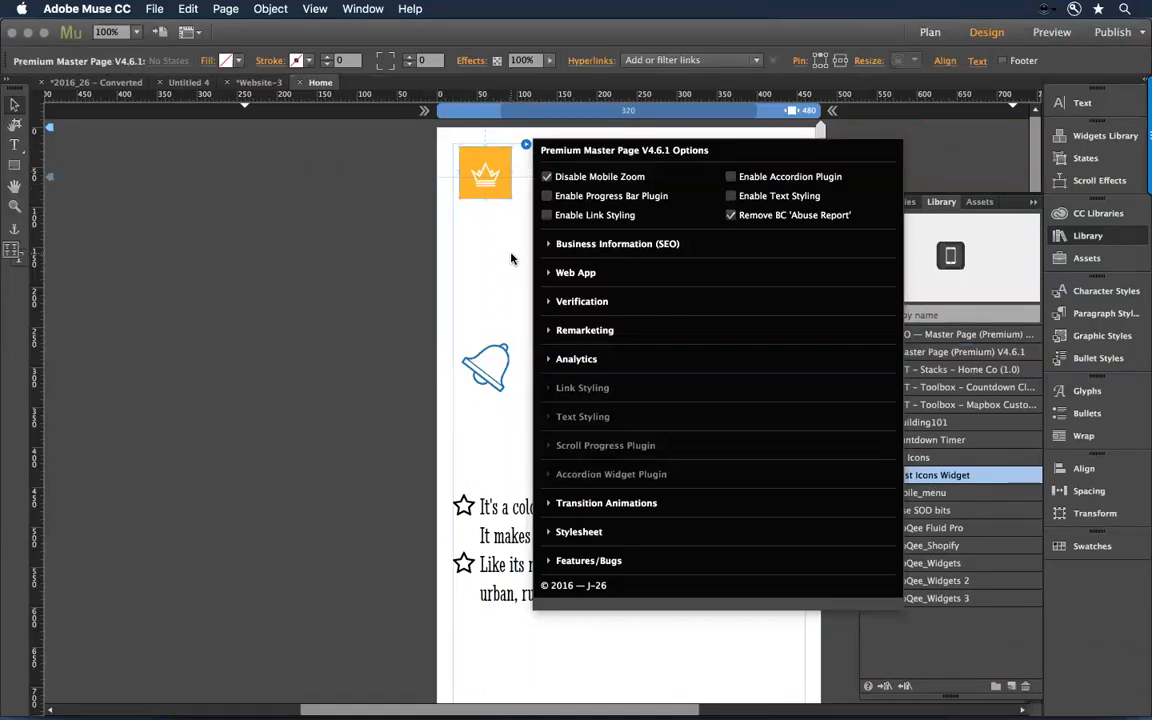
{"action": "left_click", "coordinate": [562, 273]}
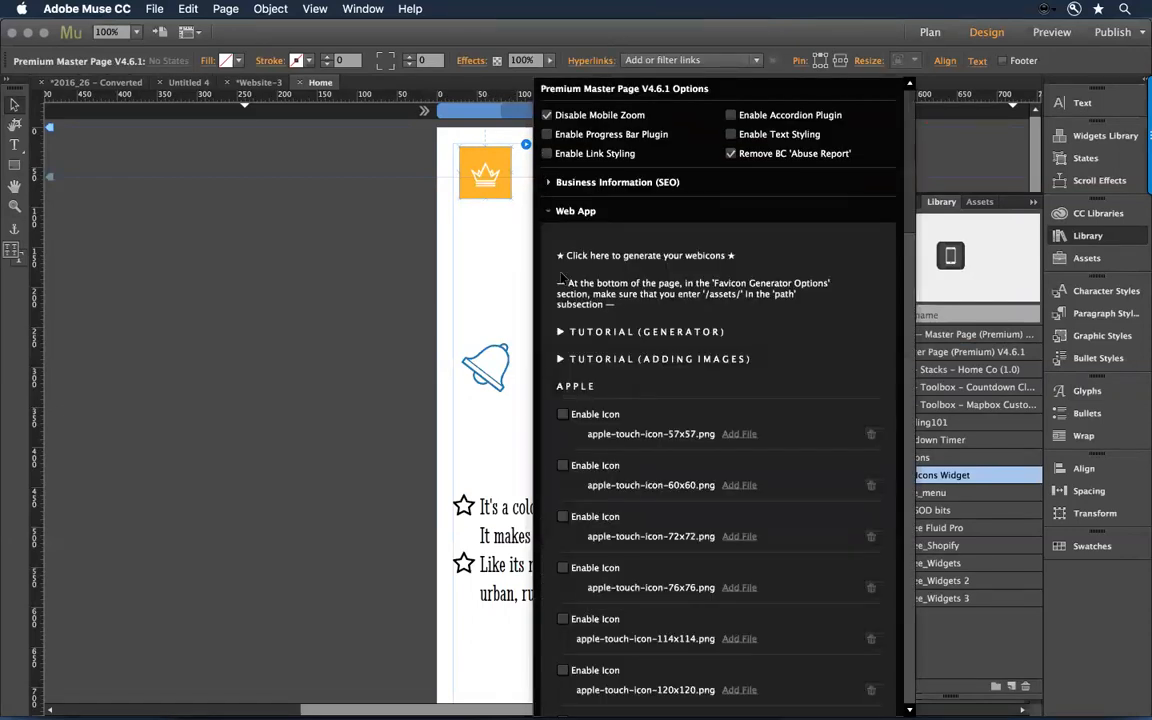
{"action": "left_click", "coordinate": [680, 360]}
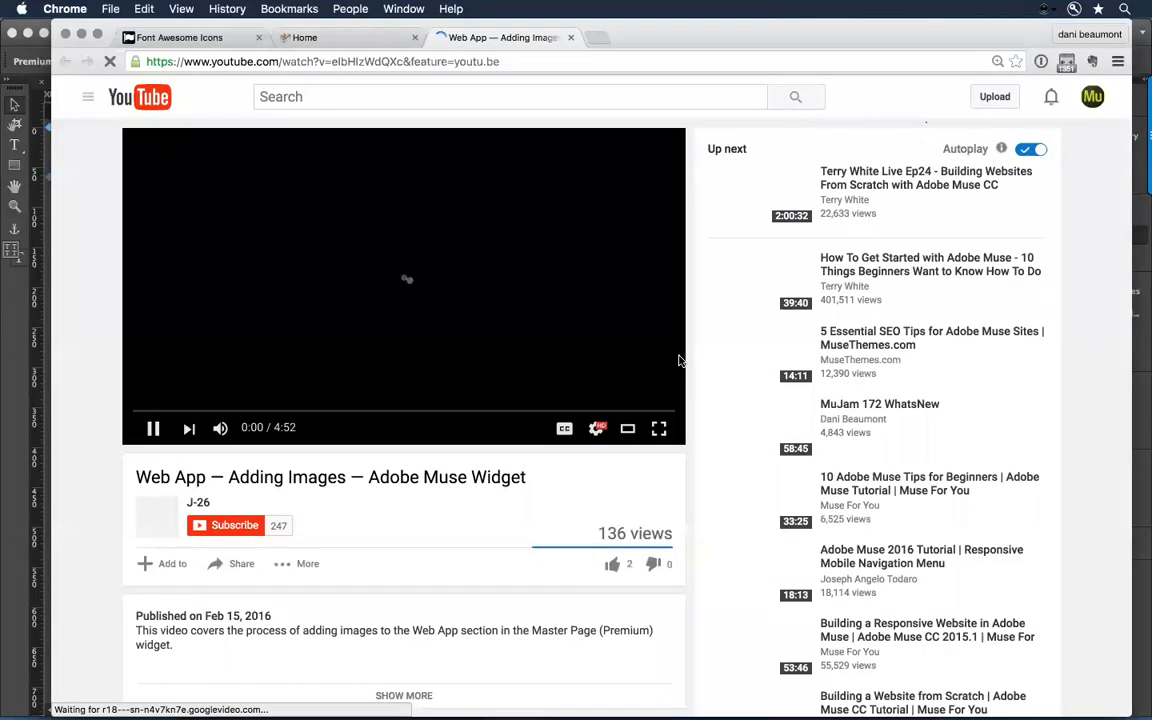
{"action": "left_click", "coordinate": [140, 428]}
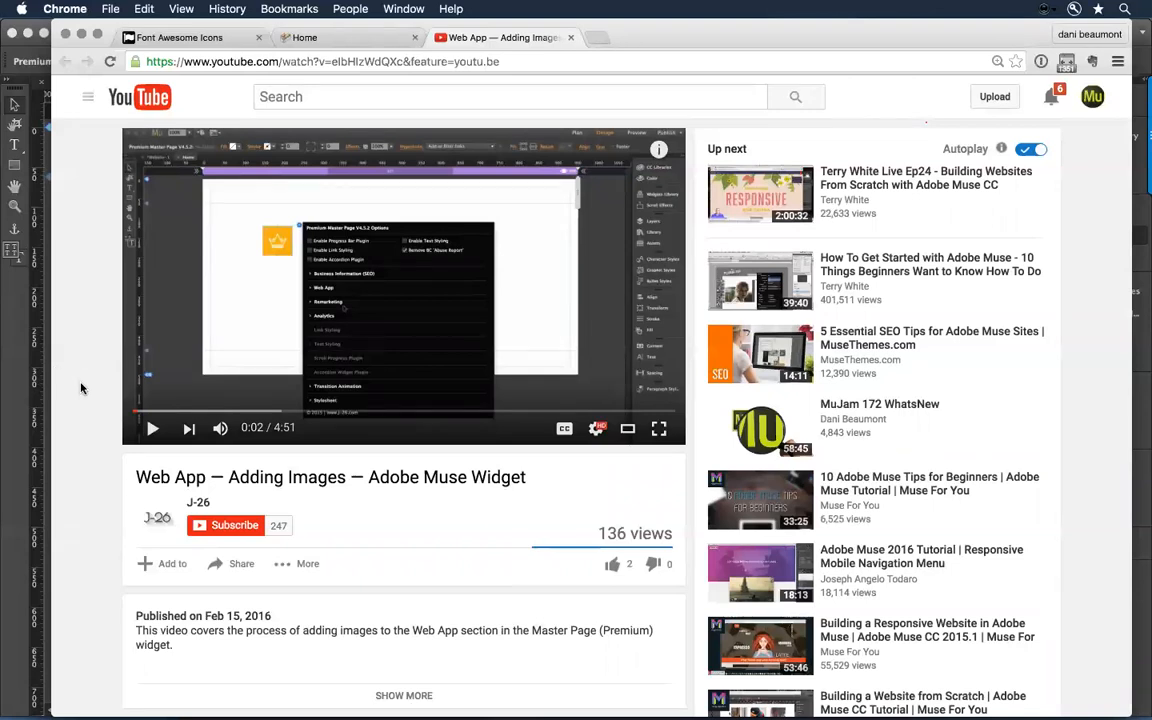
Step: Switch to the Evernote note on preparing Muse assets and open the 123Muse cheatsheet link under Muse Widget Freebies
{"action": "key", "text": "super+Tab"}
{"action": "key", "text": "super+Tab"}
{"action": "key", "text": "super+Tab"}
{"action": "key", "text": "super+Tab"}
{"action": "key", "text": "super+Tab"}
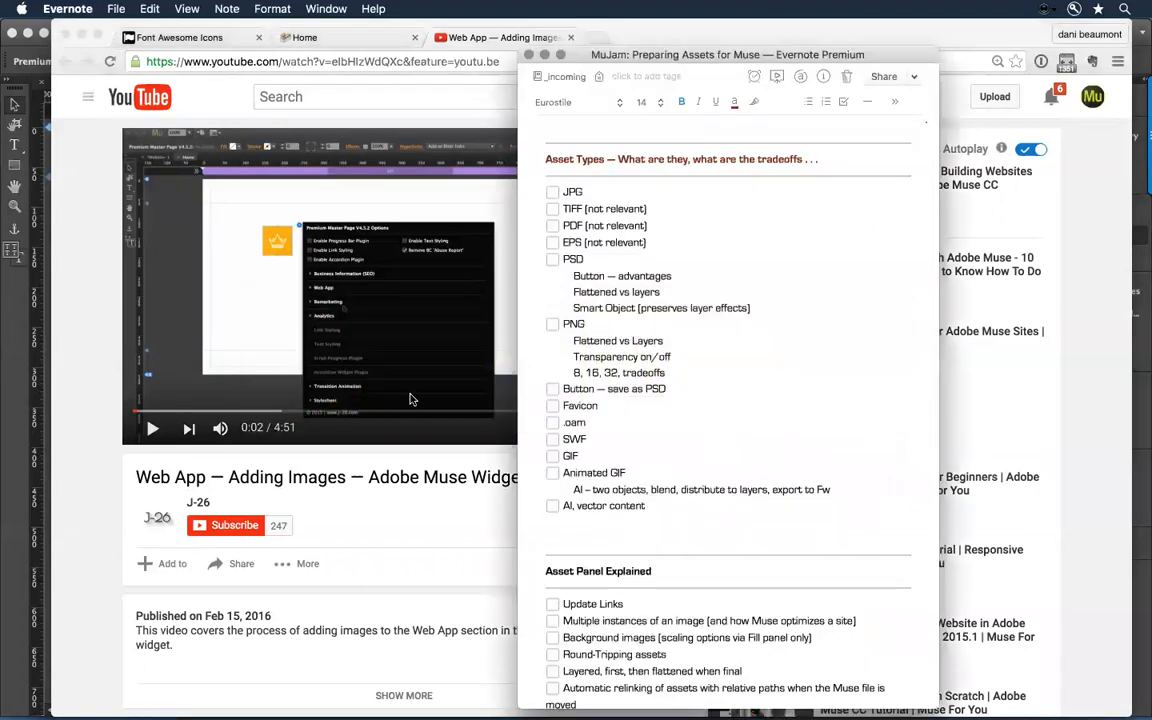
{"action": "scroll", "coordinate": [717, 390], "scroll_direction": "down", "scroll_amount": 5}
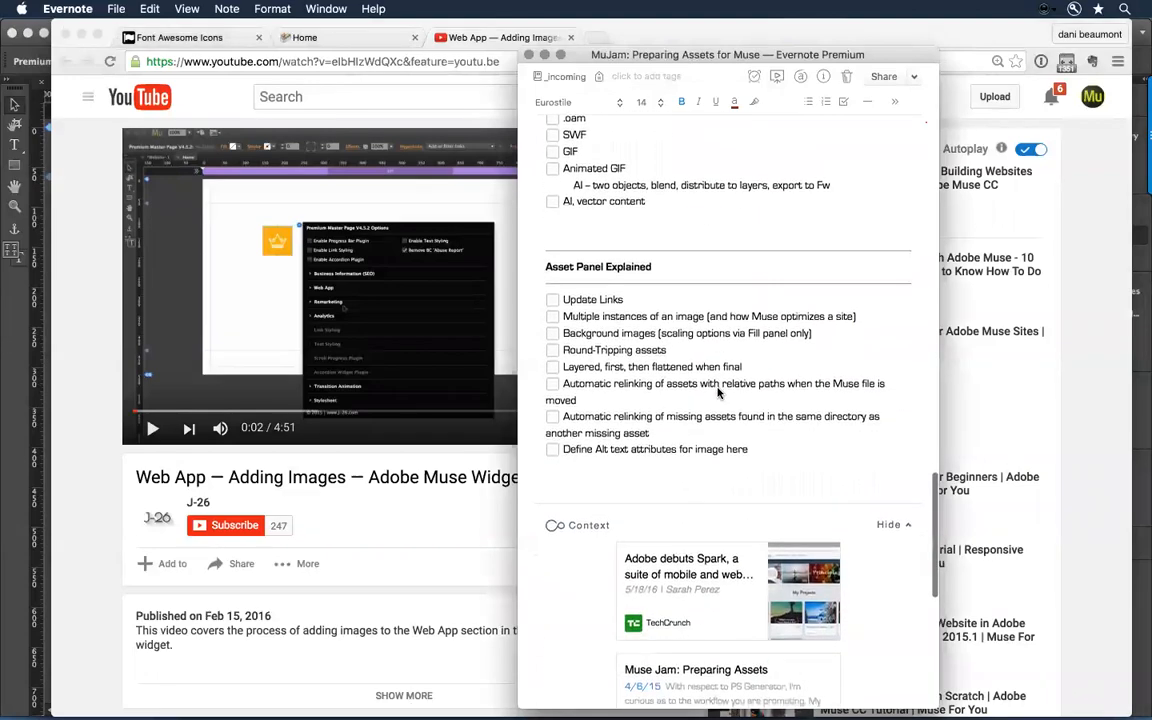
{"action": "scroll", "coordinate": [717, 393], "scroll_direction": "up", "scroll_amount": 10}
{"action": "scroll", "coordinate": [717, 393], "scroll_direction": "up", "scroll_amount": 5}
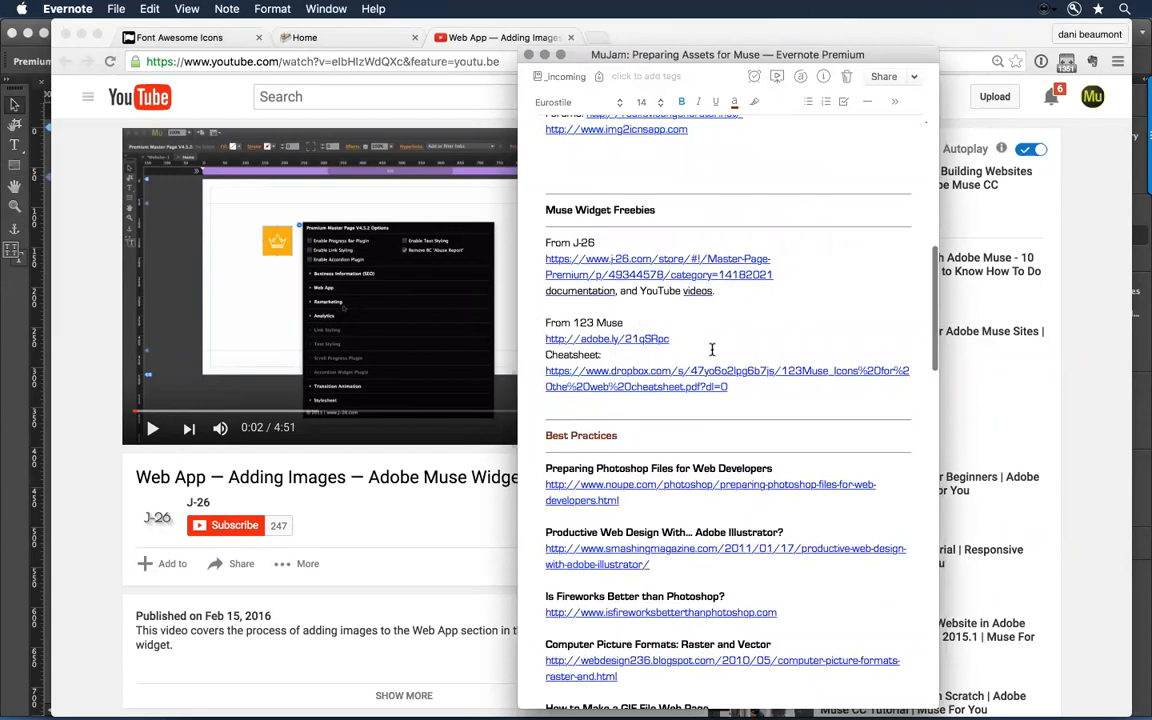
{"action": "scroll", "coordinate": [720, 350], "scroll_direction": "up", "scroll_amount": 1}
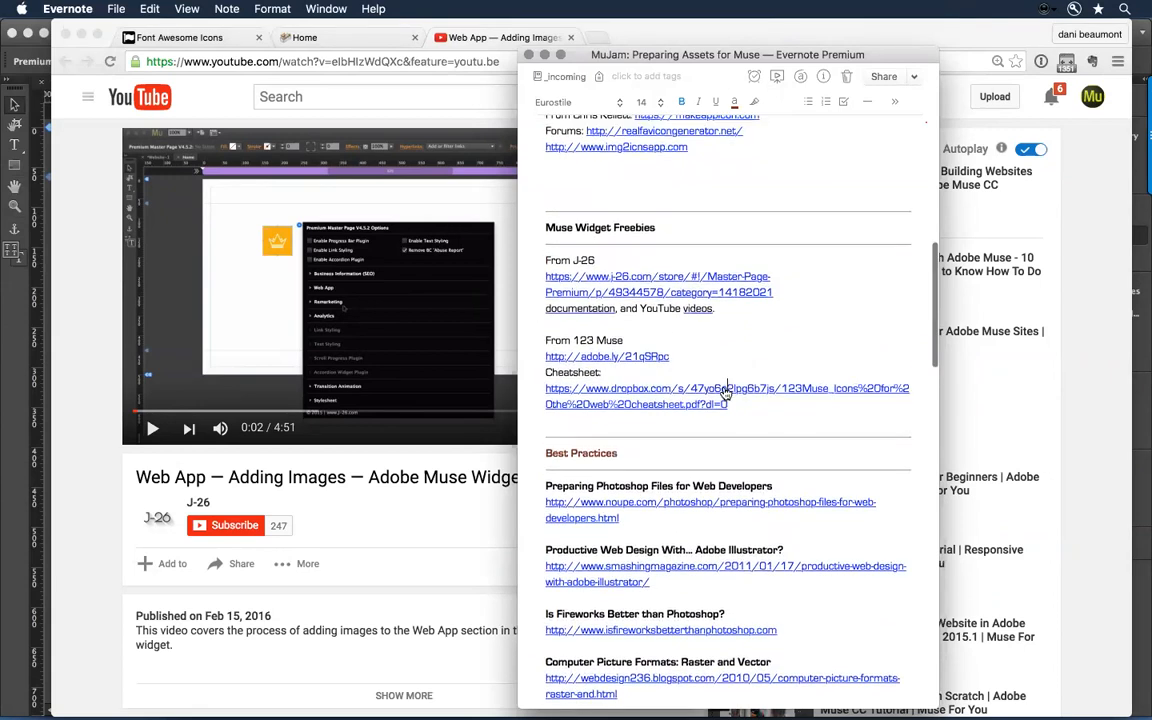
{"action": "left_click", "coordinate": [726, 392]}
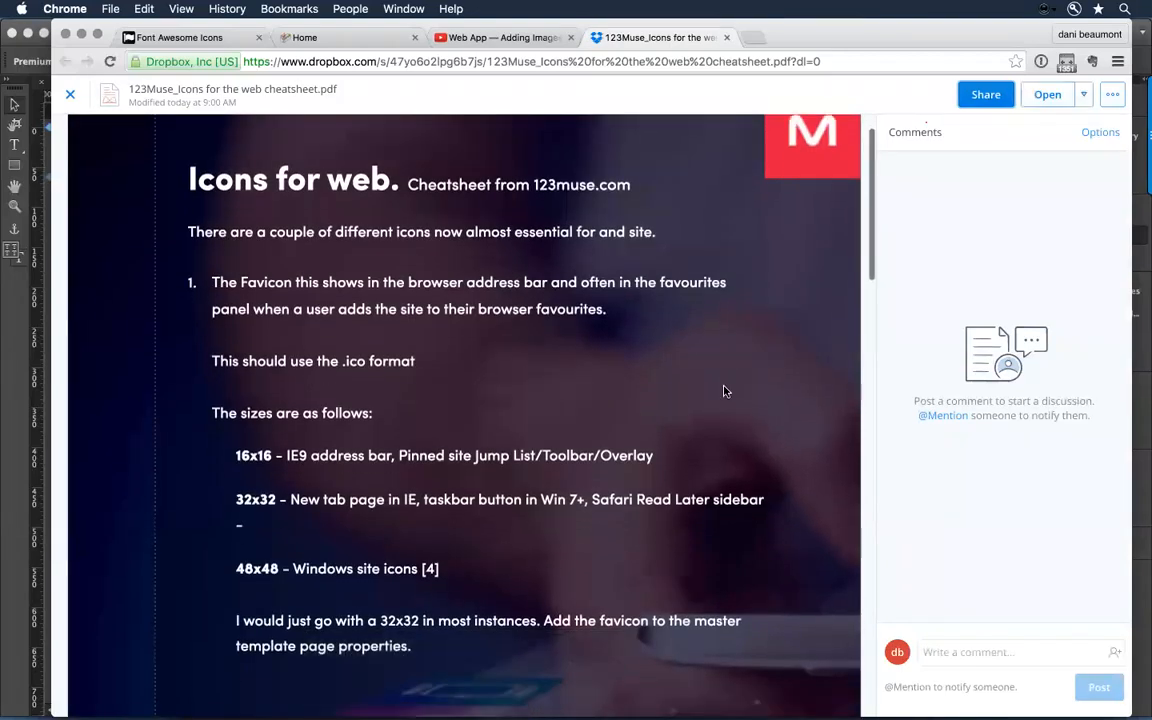
Step: Review the favicon and web app icon formats and sizes in the Icons for web cheatsheet, and return to its beginning
{"action": "scroll", "coordinate": [725, 391], "scroll_direction": "down", "scroll_amount": 3}
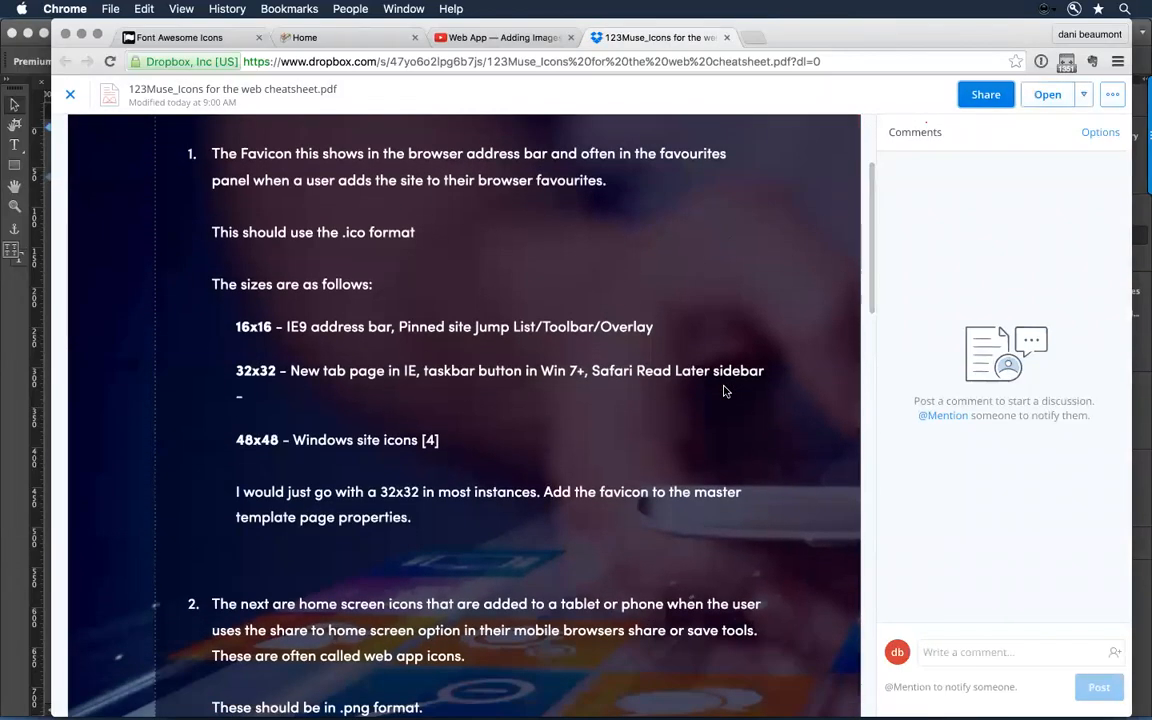
{"action": "scroll", "coordinate": [725, 391], "scroll_direction": "down", "scroll_amount": 3}
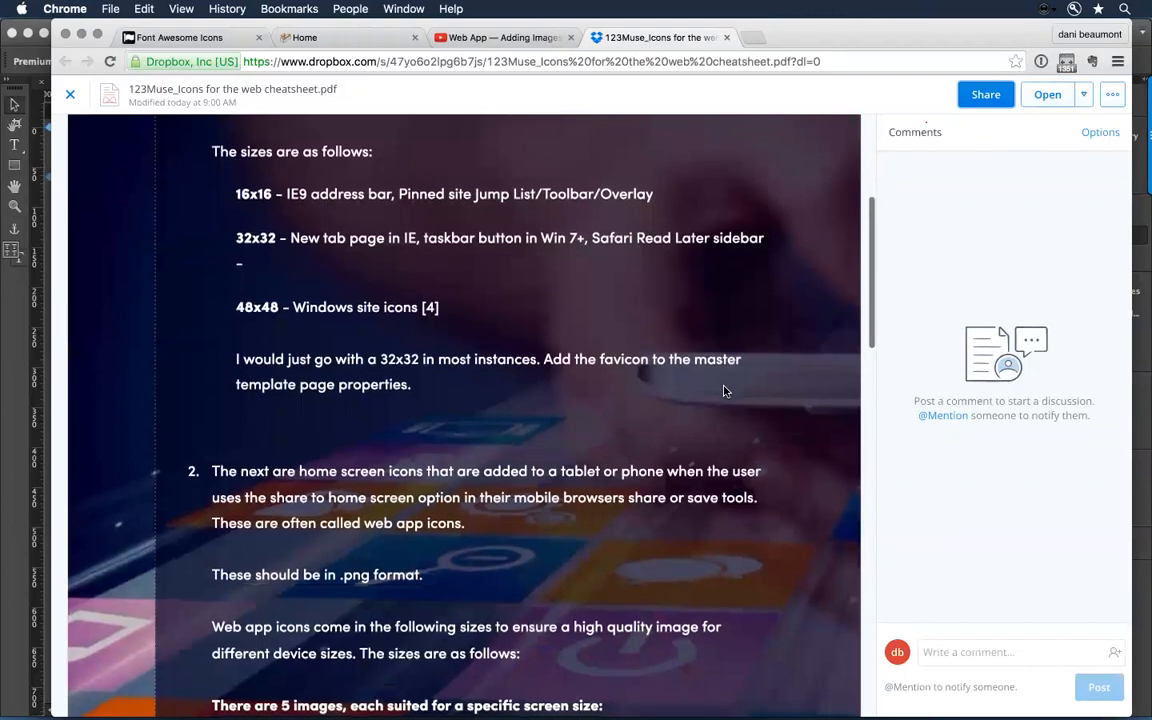
{"action": "scroll", "coordinate": [725, 391], "scroll_direction": "down", "scroll_amount": 5}
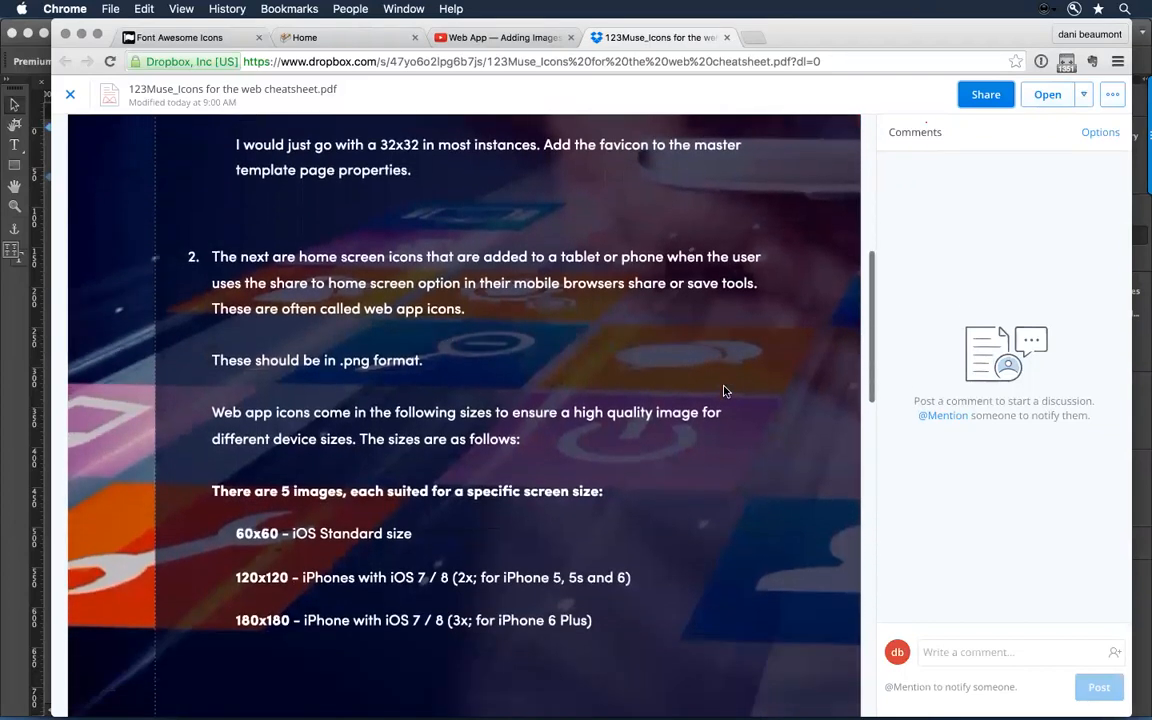
{"action": "scroll", "coordinate": [725, 391], "scroll_direction": "down", "scroll_amount": 1}
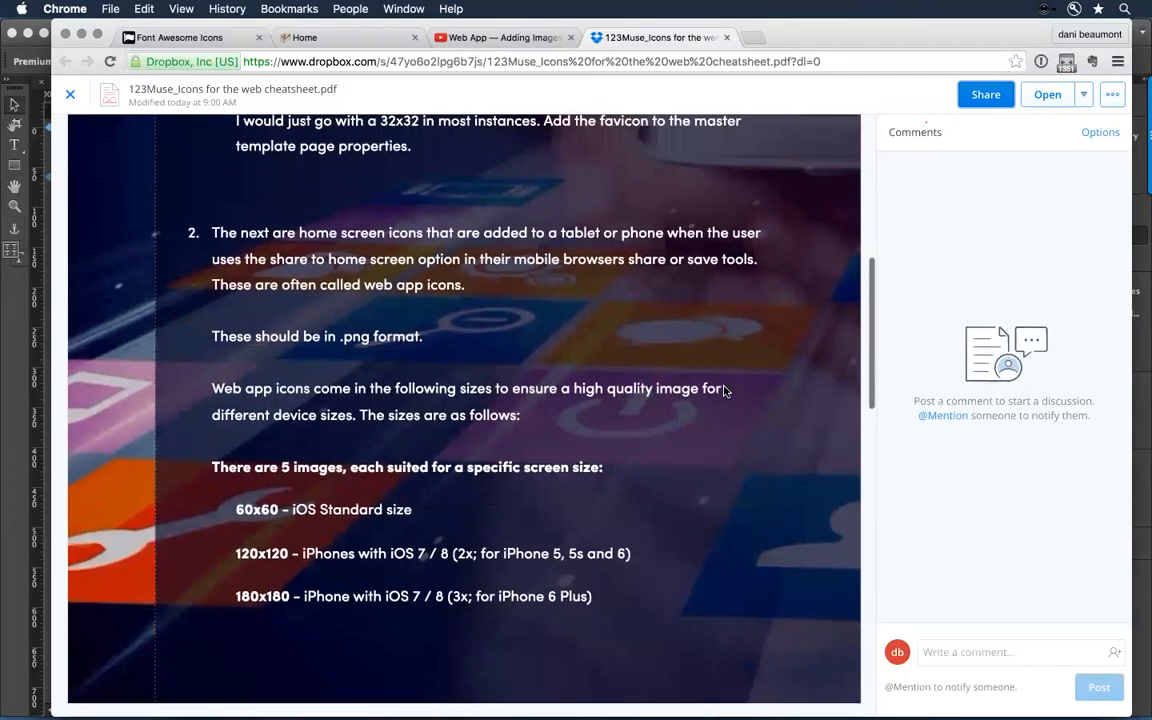
{"action": "scroll", "coordinate": [725, 391], "scroll_direction": "up", "scroll_amount": 12}
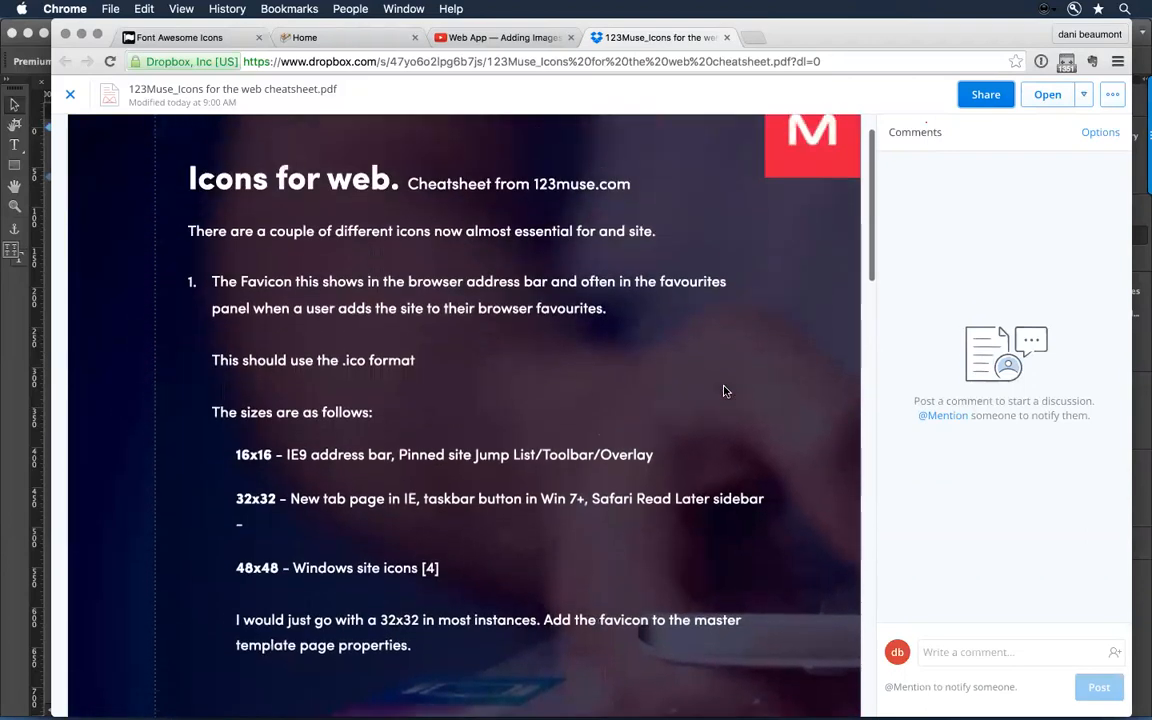
{"action": "scroll", "coordinate": [725, 391], "scroll_direction": "up", "scroll_amount": 1}
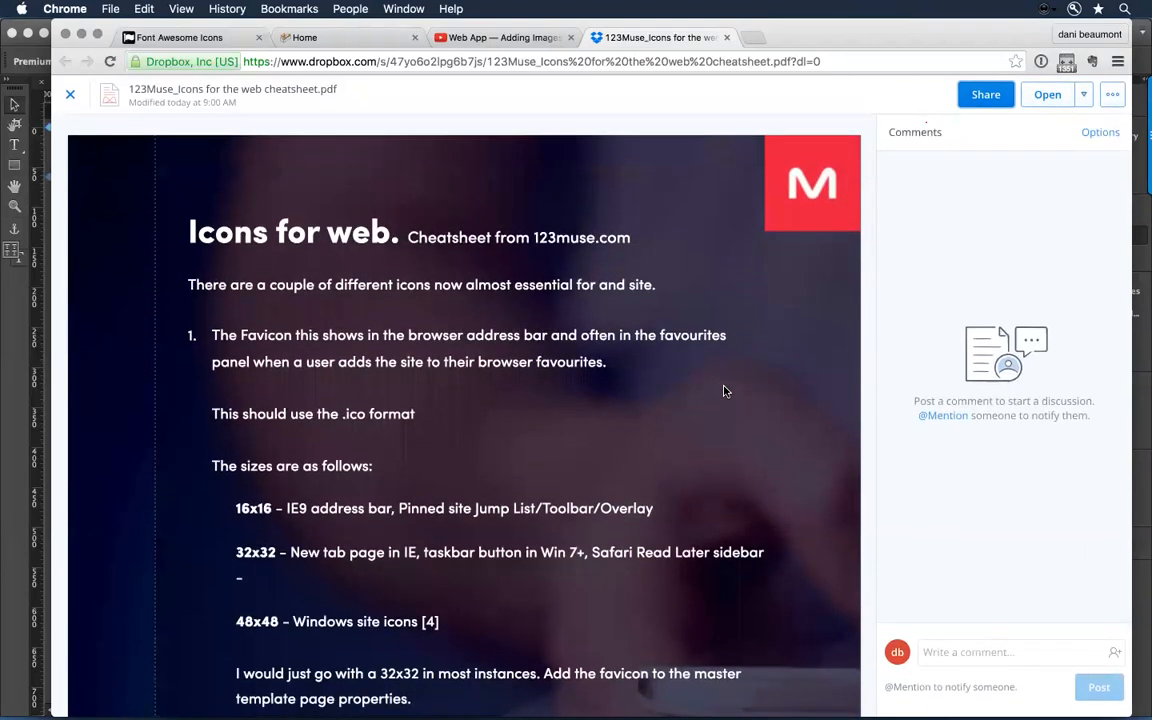
Step: Return to the Evernote note, open the J-26 Master Page (Premium) store link, and look through the widget's feature description
{"action": "key", "text": "super+Tab"}
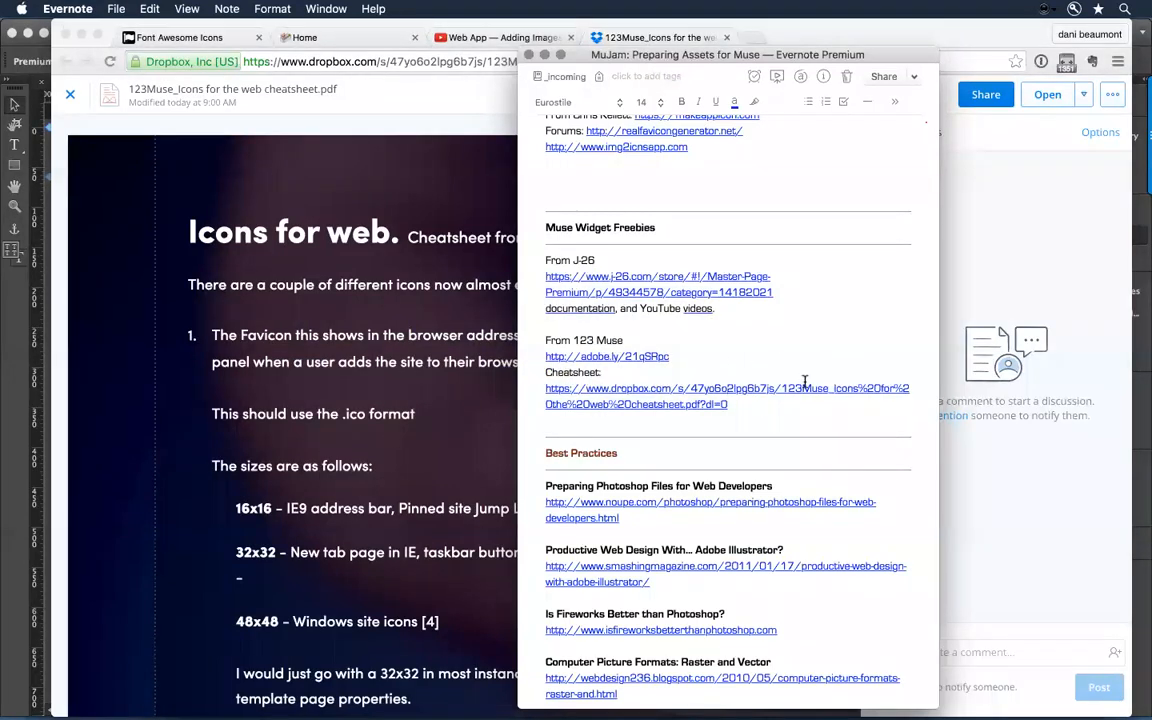
{"action": "left_click", "coordinate": [698, 277]}
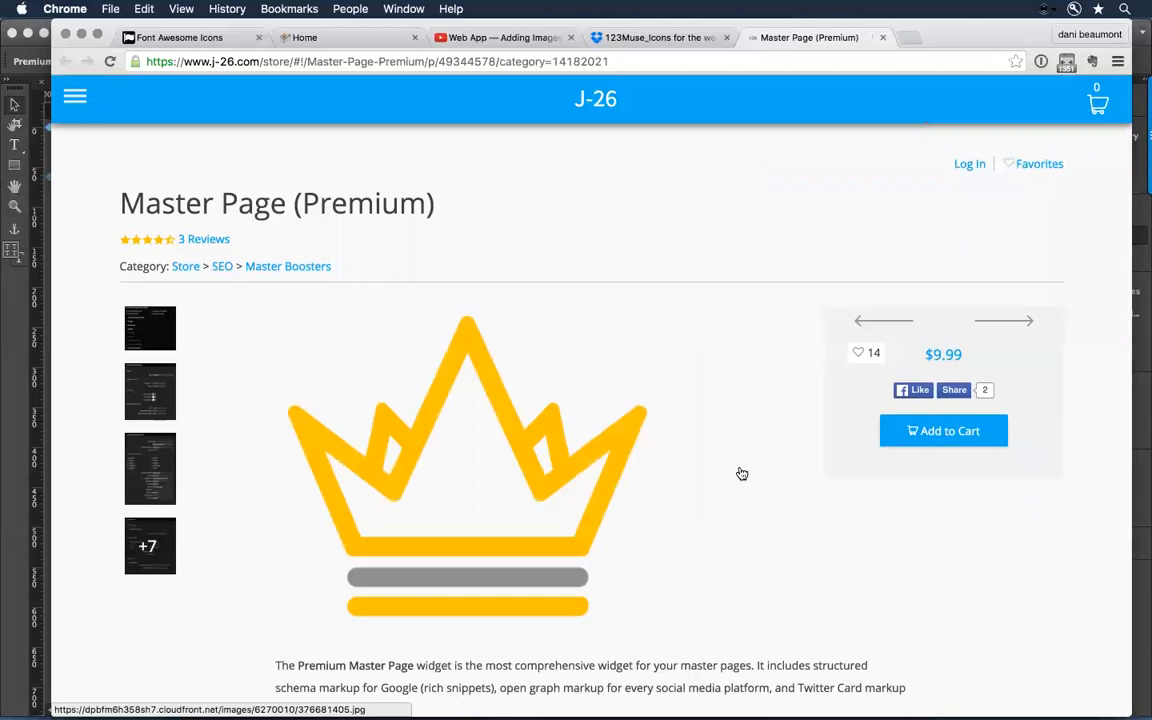
{"action": "scroll", "coordinate": [741, 473], "scroll_direction": "down", "scroll_amount": 10}
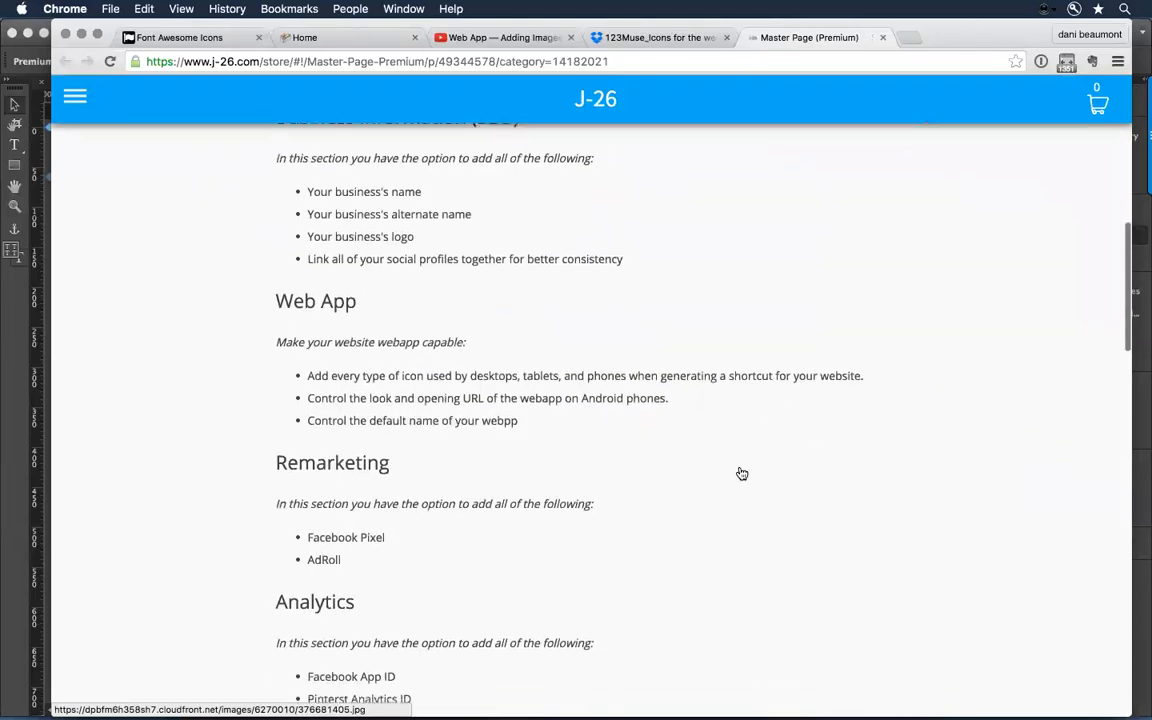
{"action": "scroll", "coordinate": [741, 473], "scroll_direction": "down", "scroll_amount": 8}
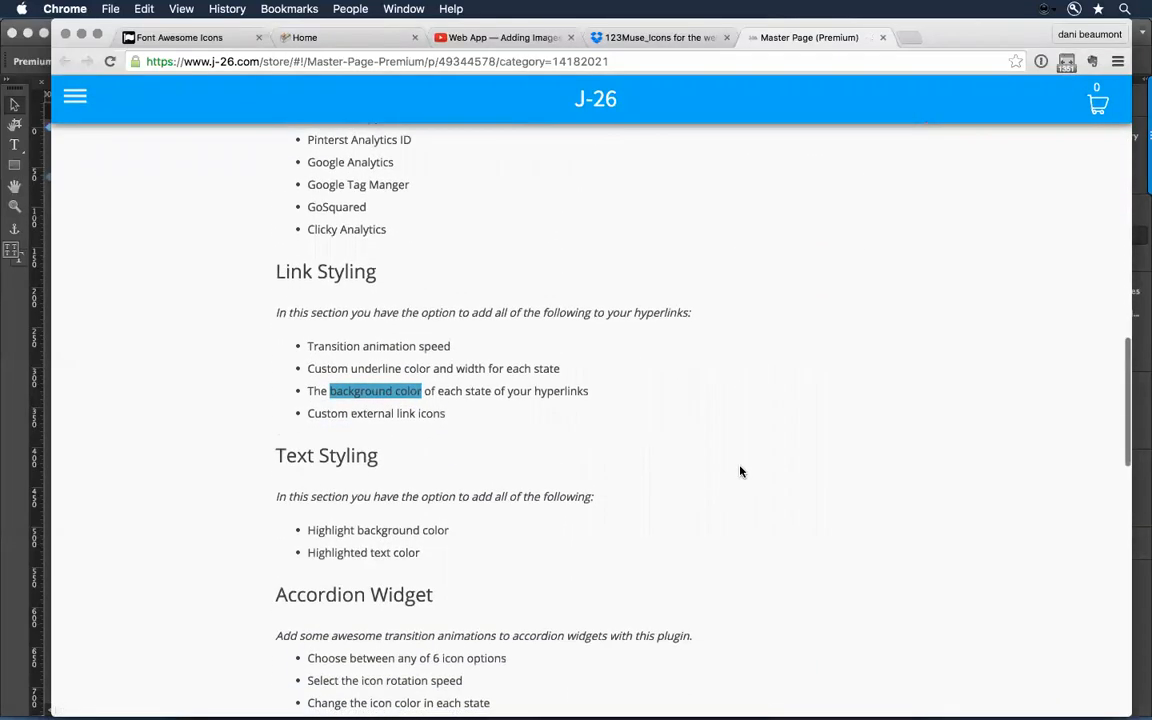
{"action": "scroll", "coordinate": [741, 472], "scroll_direction": "down", "scroll_amount": 6}
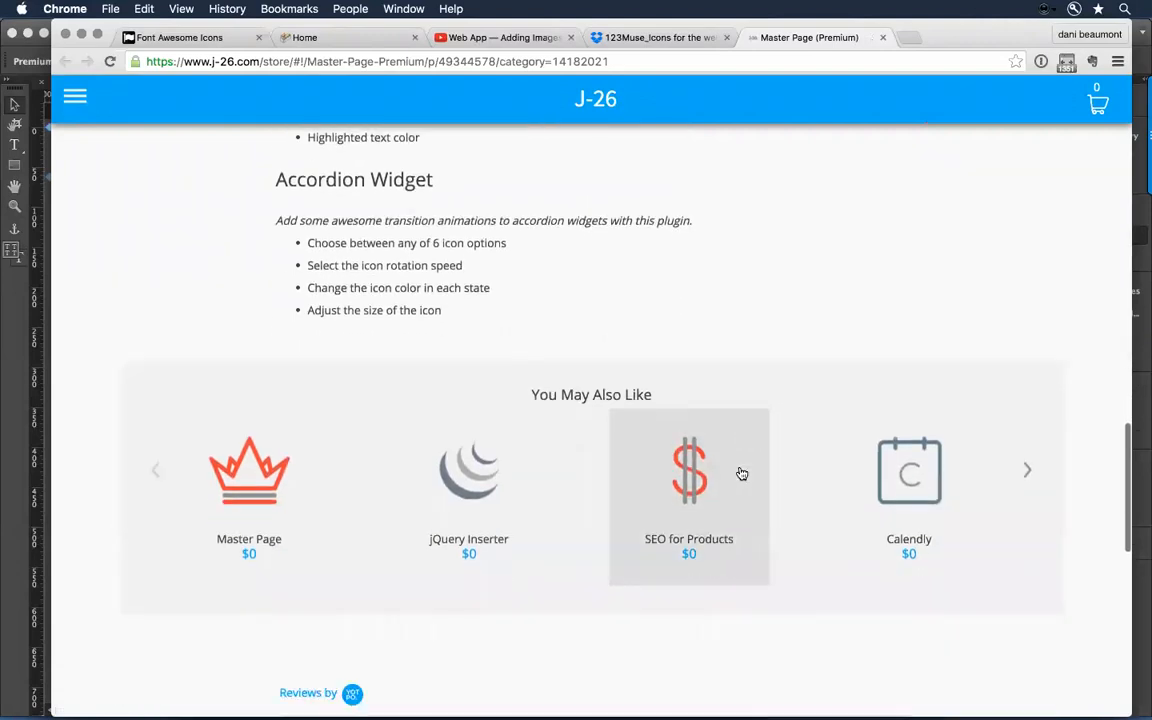
{"action": "scroll", "coordinate": [741, 473], "scroll_direction": "up", "scroll_amount": 20}
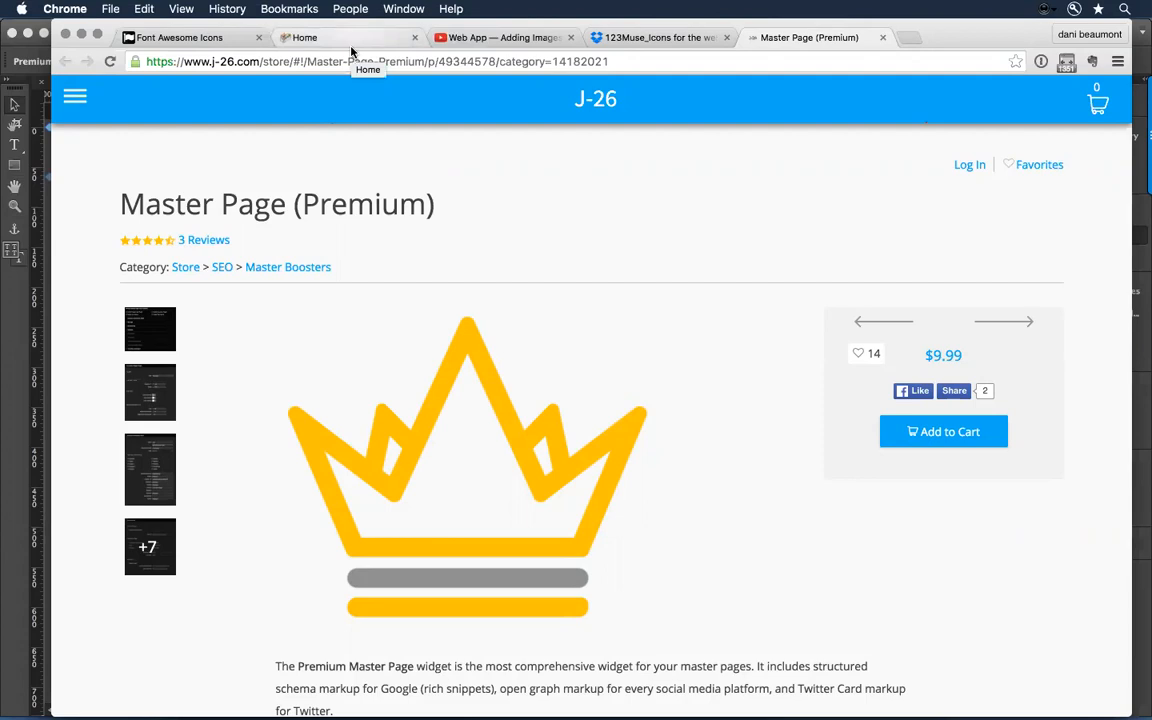
Step: Go back to the Evernote note and copy the Web Share Link address near its beginning
{"action": "key", "text": "super+Tab"}
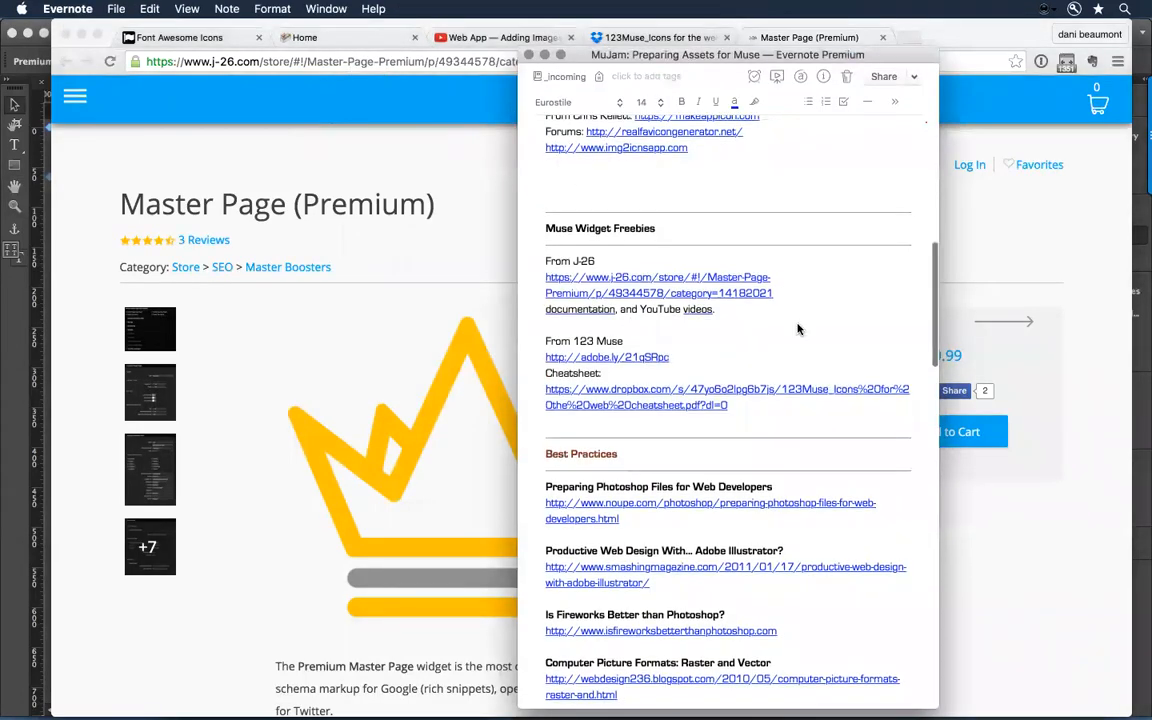
{"action": "scroll", "coordinate": [790, 324], "scroll_direction": "up", "scroll_amount": 5}
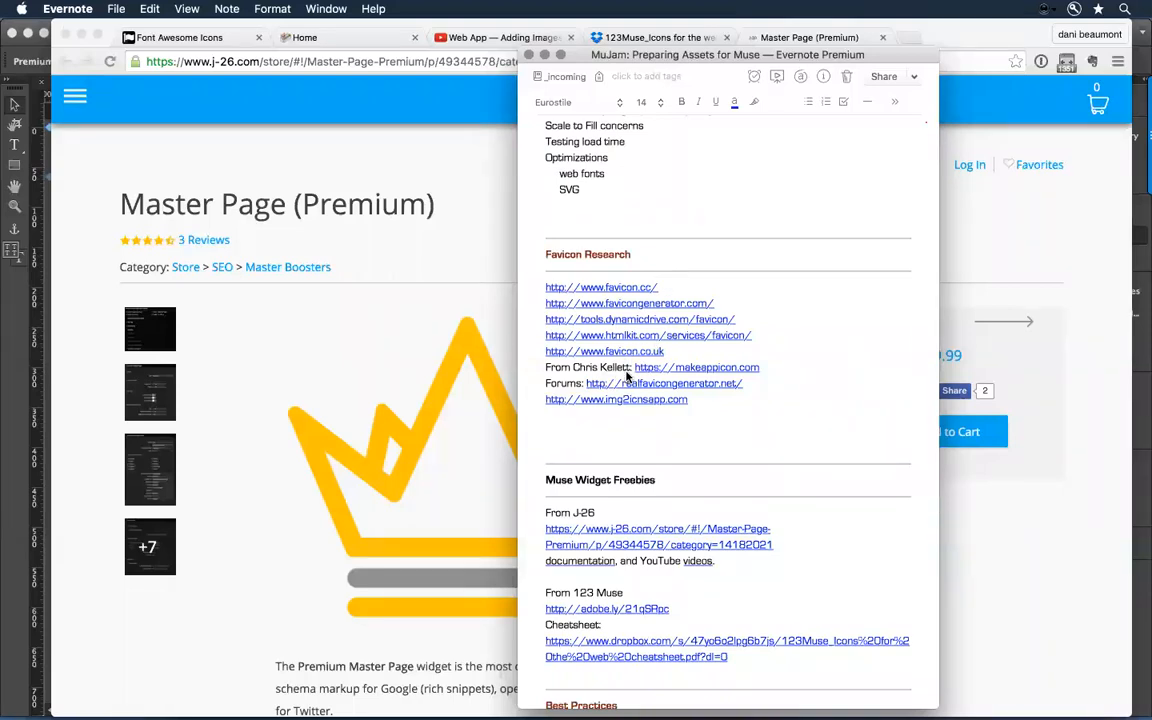
{"action": "left_click", "coordinate": [825, 224]}
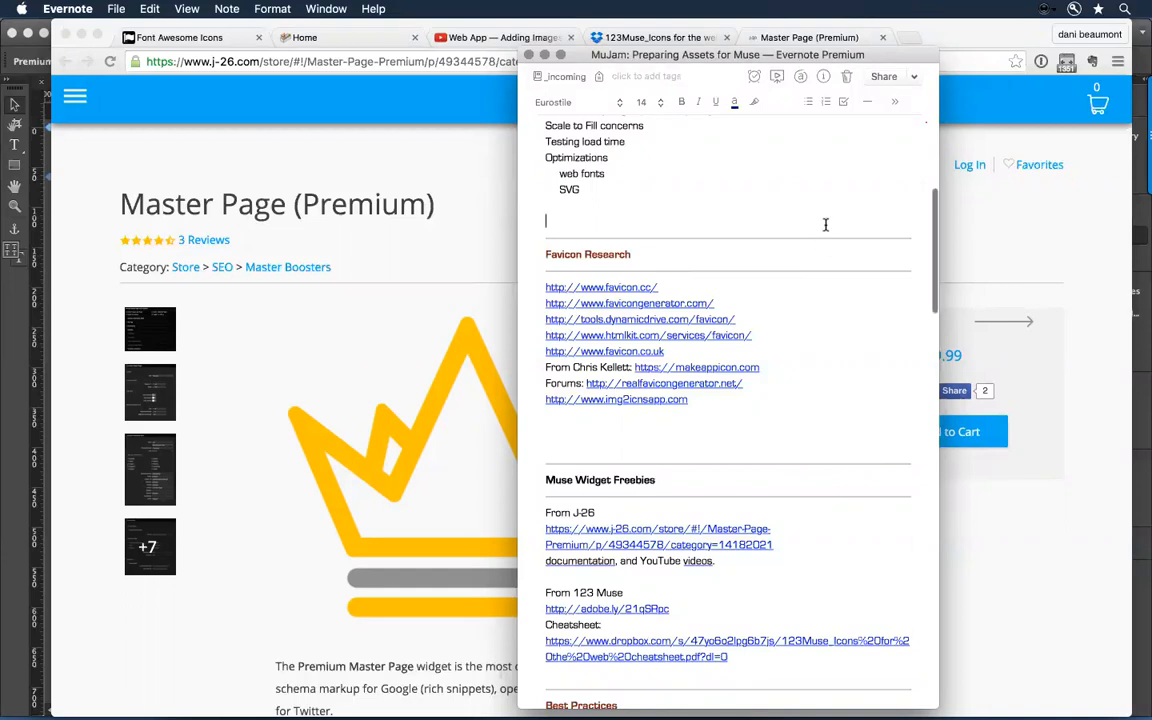
{"action": "left_click", "coordinate": [797, 190]}
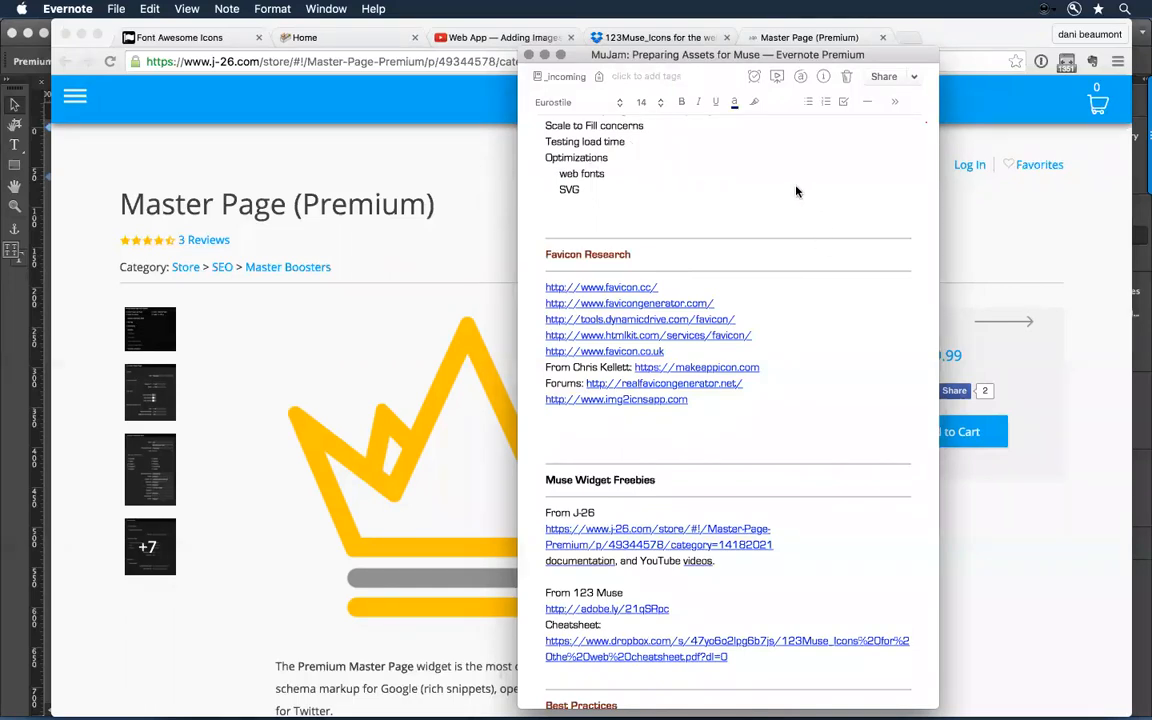
{"action": "scroll", "coordinate": [797, 191], "scroll_direction": "up", "scroll_amount": 3}
{"action": "scroll", "coordinate": [797, 190], "scroll_direction": "up", "scroll_amount": 5}
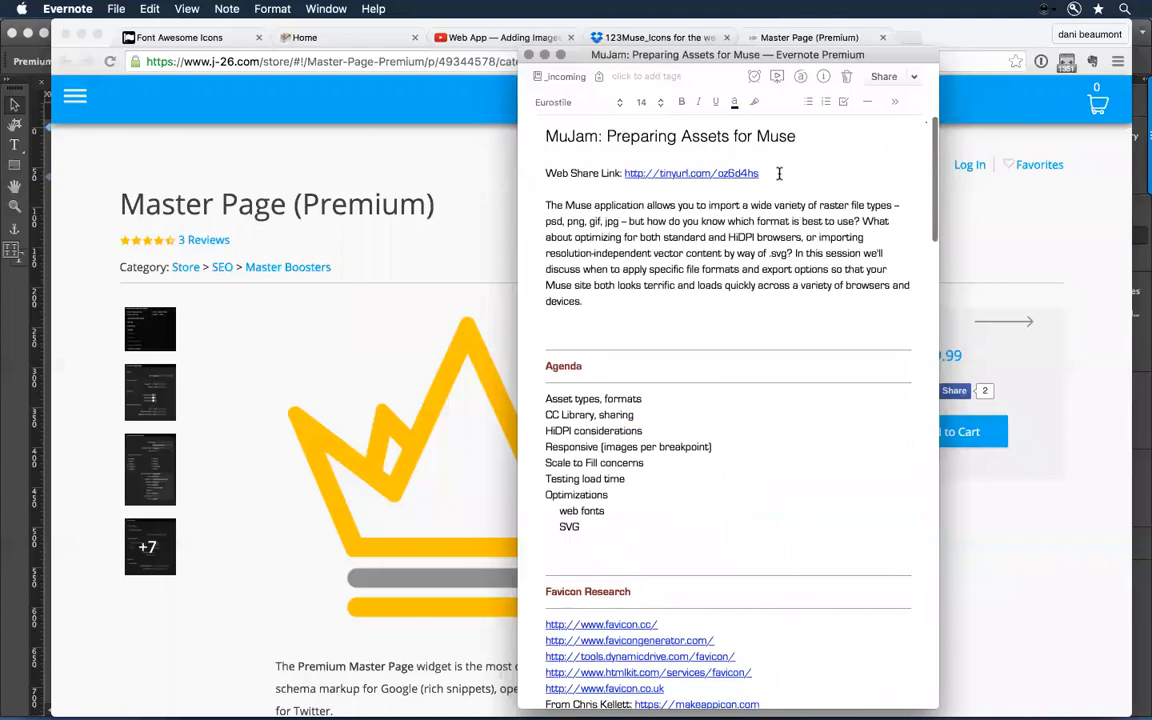
{"action": "left_click_drag", "start_coordinate": [745, 172], "coordinate": [626, 173]}
{"action": "key", "text": "super+c"}
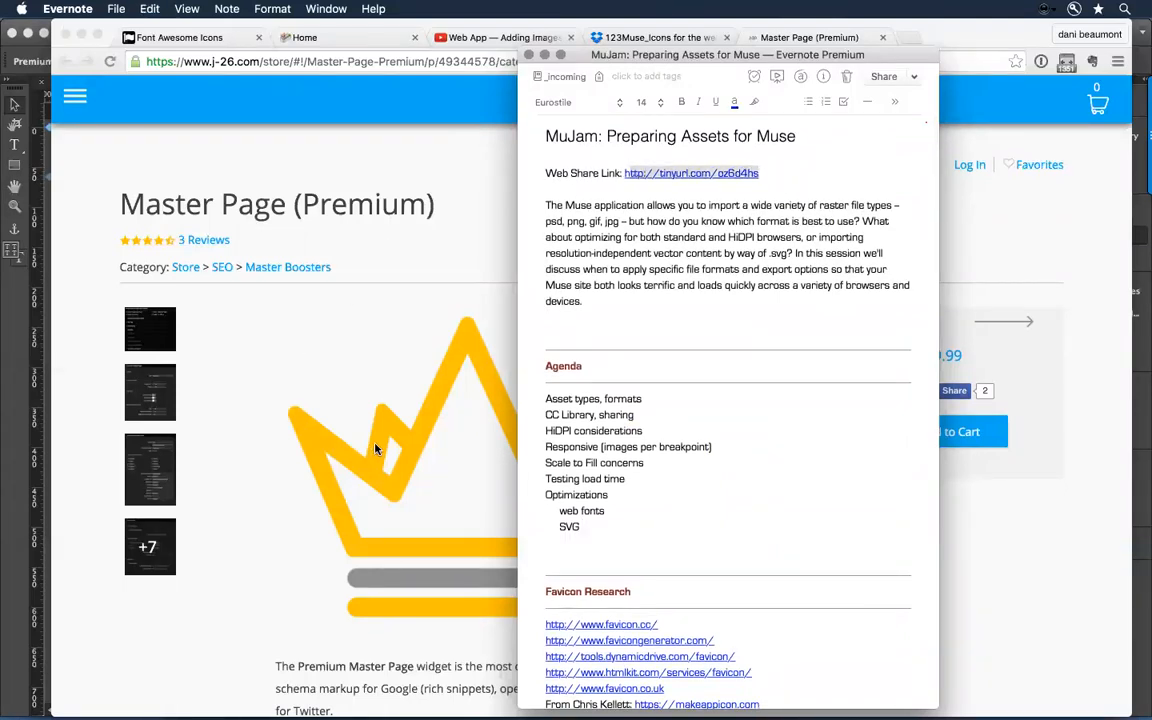